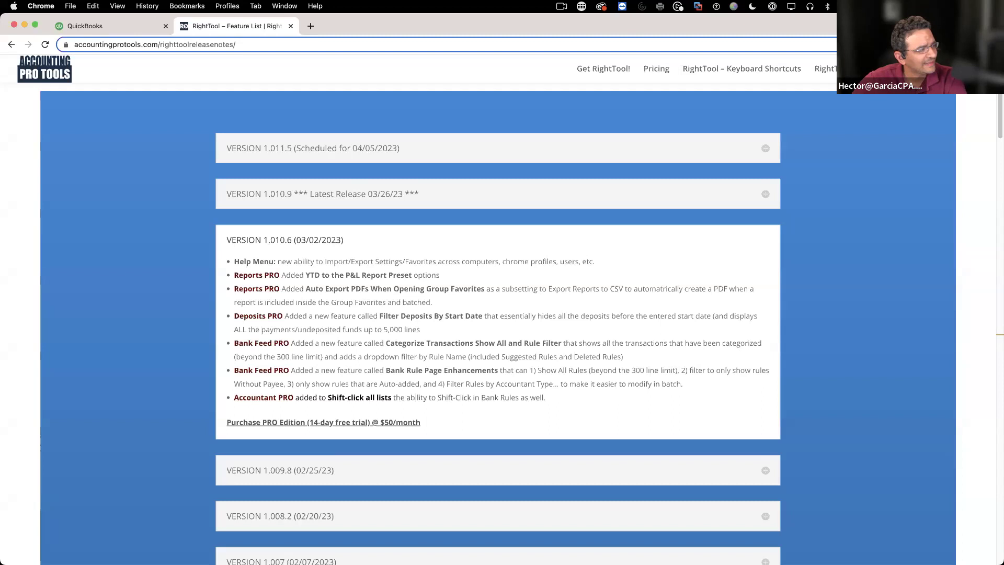
From the QuickBooks tab, enter the client company's books to reach its dashboard
click(86, 26)
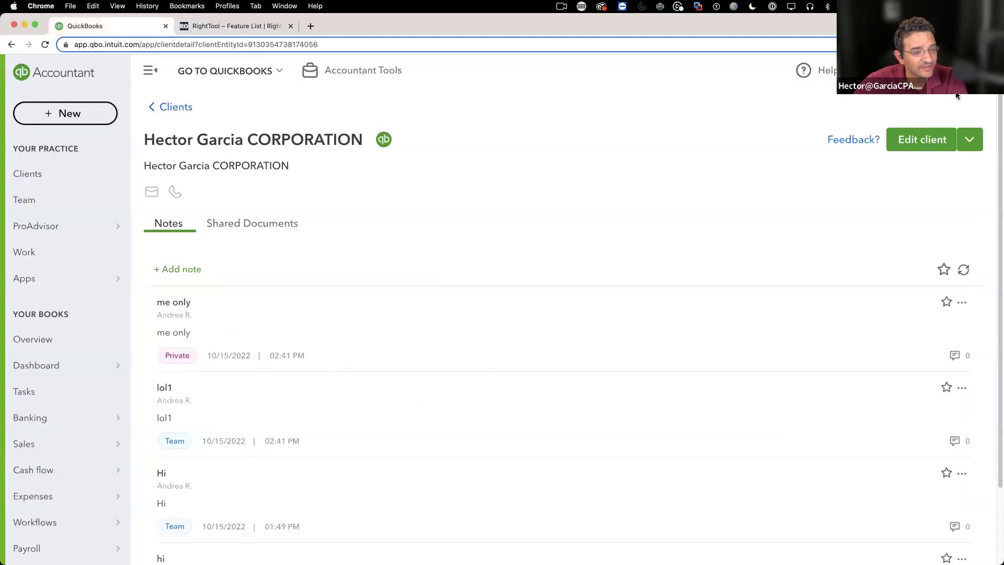
click(383, 139)
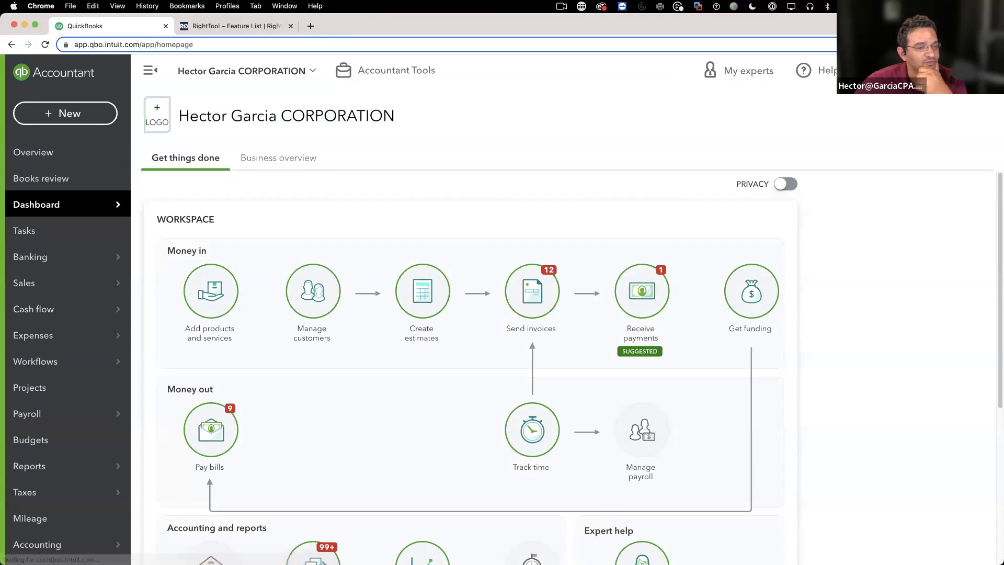
click(929, 44)
click(929, 45)
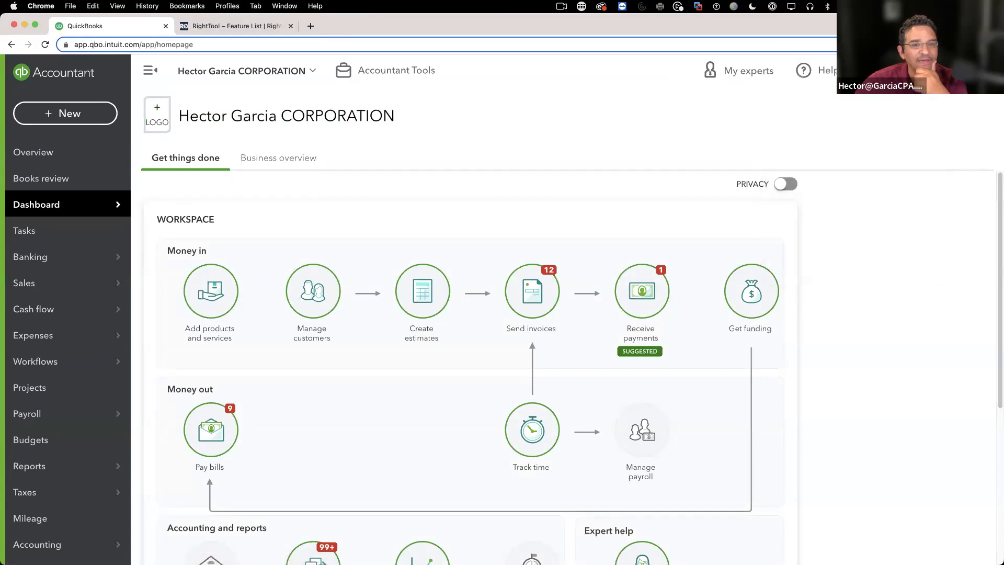
Add the RightTool for QuickBooks Online extension from its Chrome Web Store bookmark in a new tab
click(310, 27)
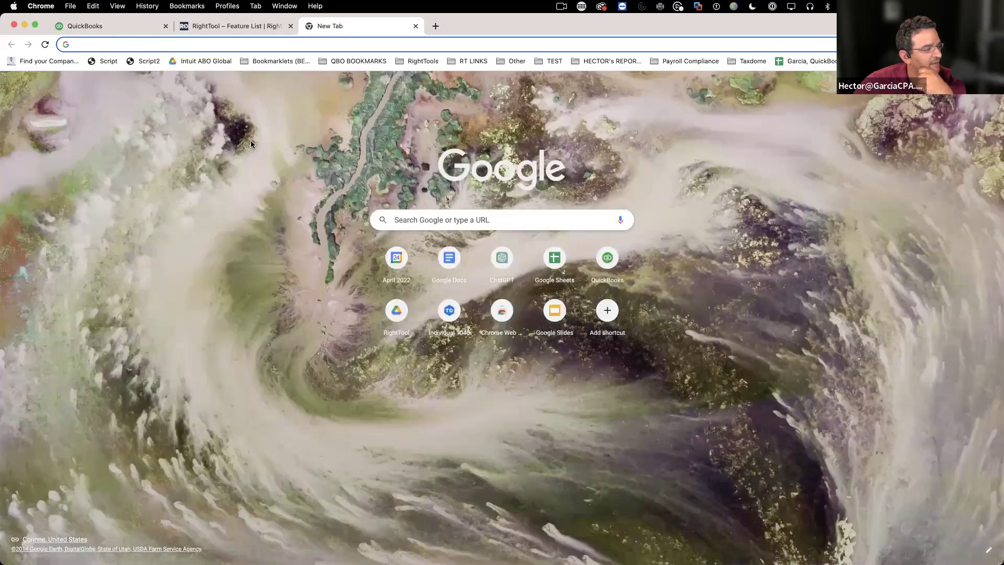
click(186, 5)
mouse_move(251, 142)
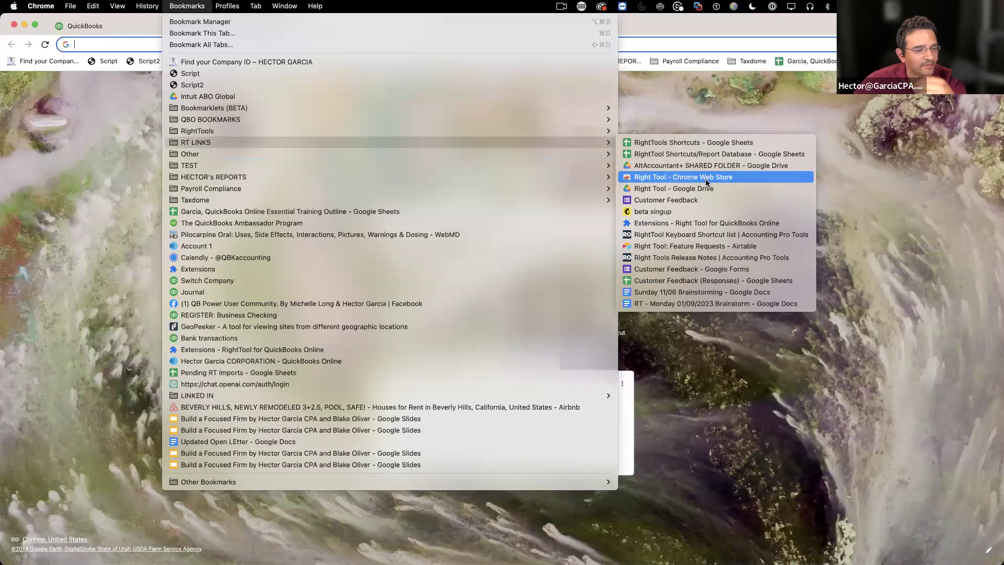
click(706, 178)
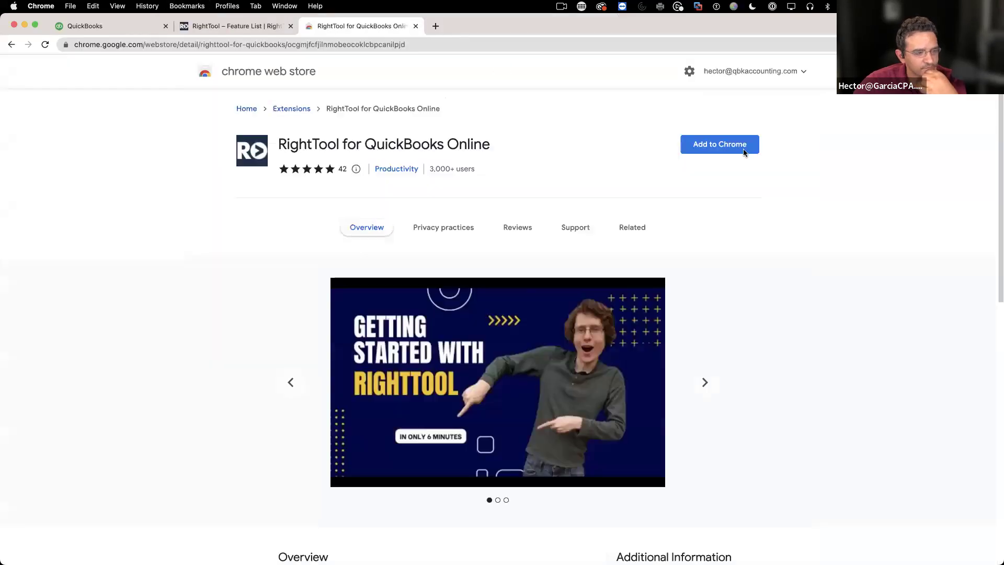
click(739, 152)
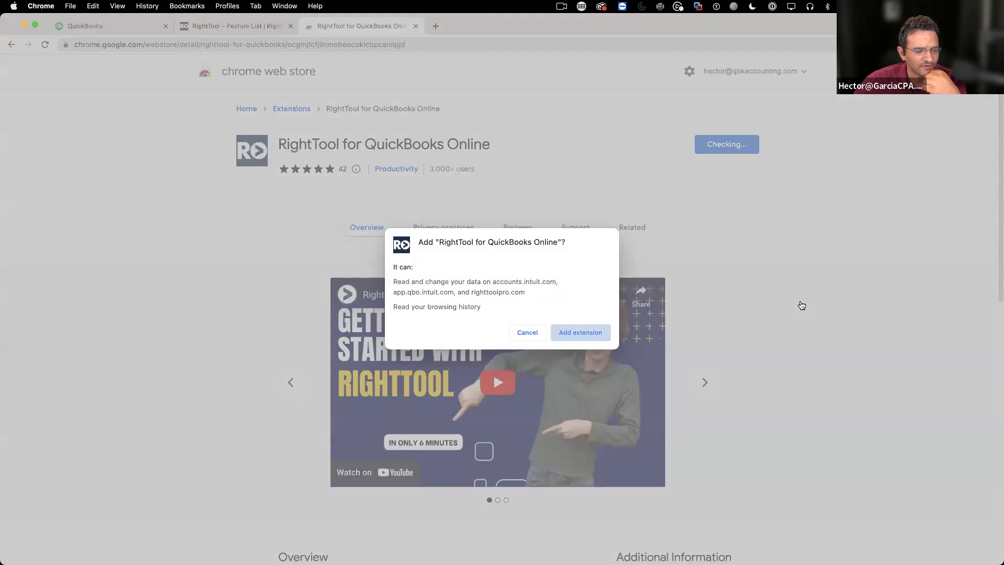
key(Return)
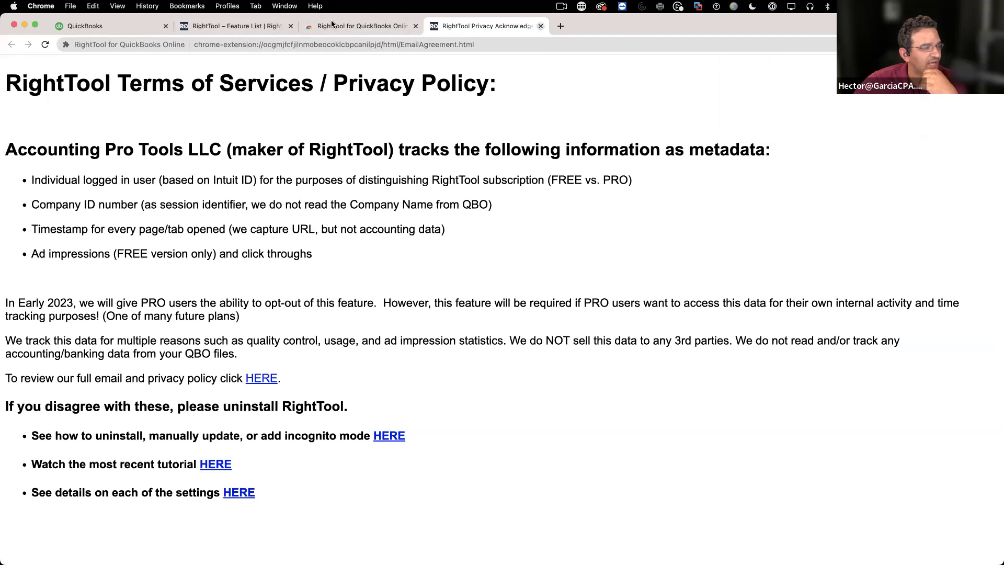
Close the privacy policy and web store tabs, then open RightTool Options from the QuickBooks sidebar gear
key(super+w)
click(415, 26)
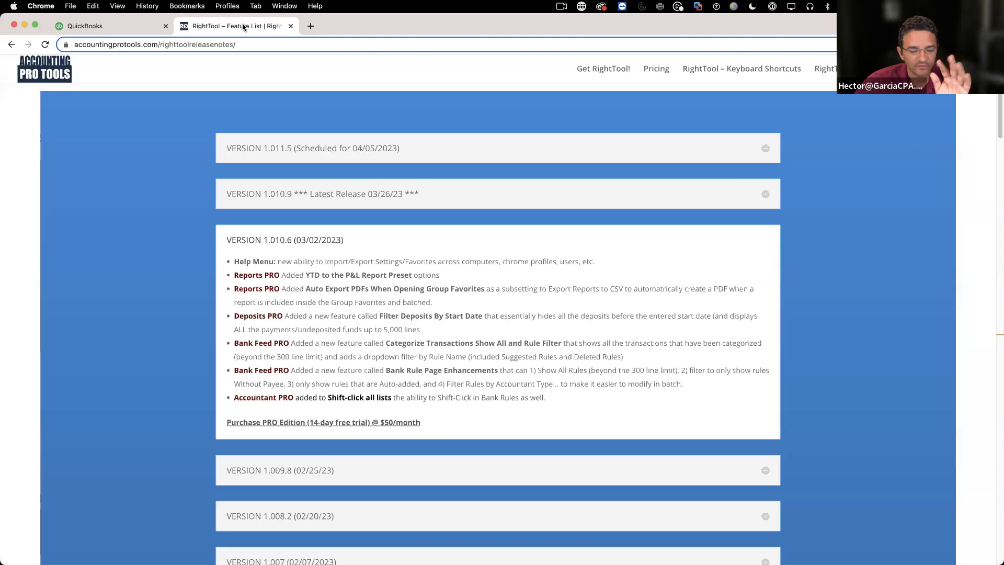
click(123, 26)
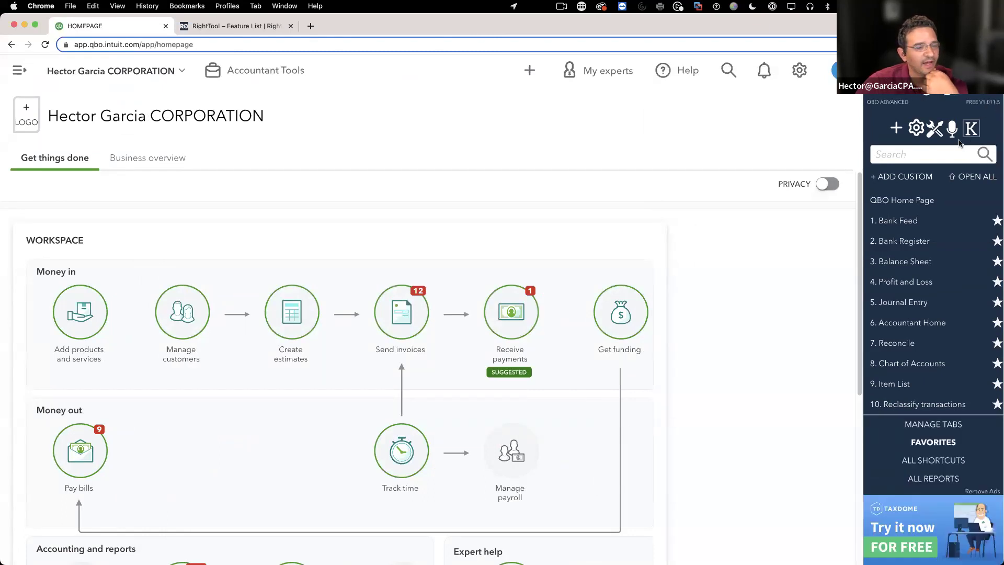
click(935, 134)
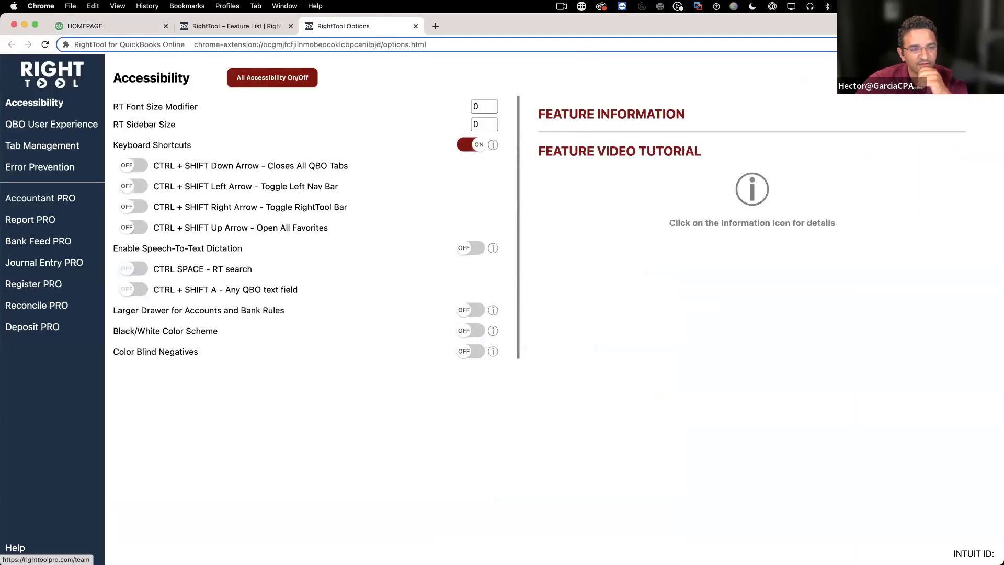
Check that the RightTool Pro account is up to date, then reload Options to show version 1.011.5
click(15, 548)
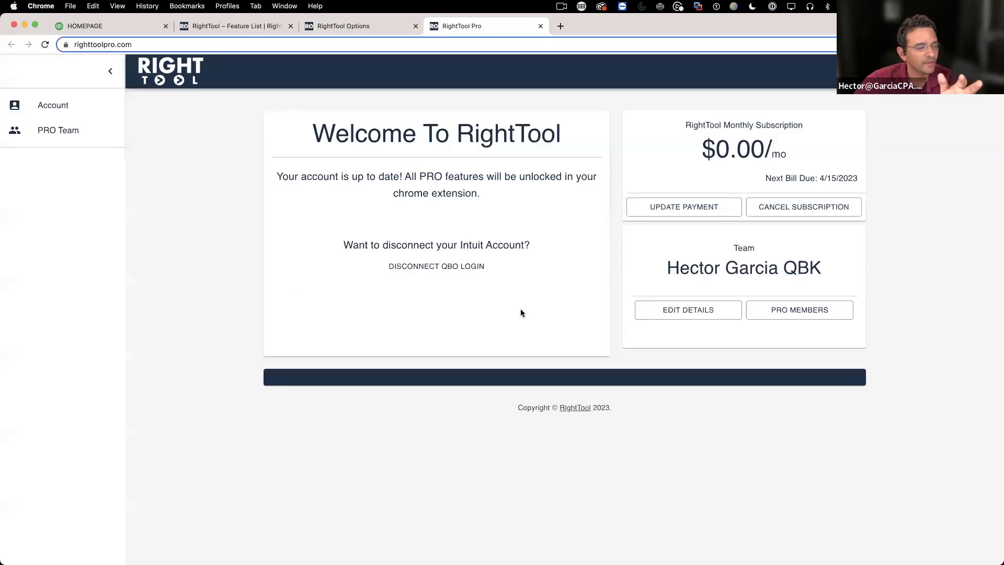
triple_click(289, 177)
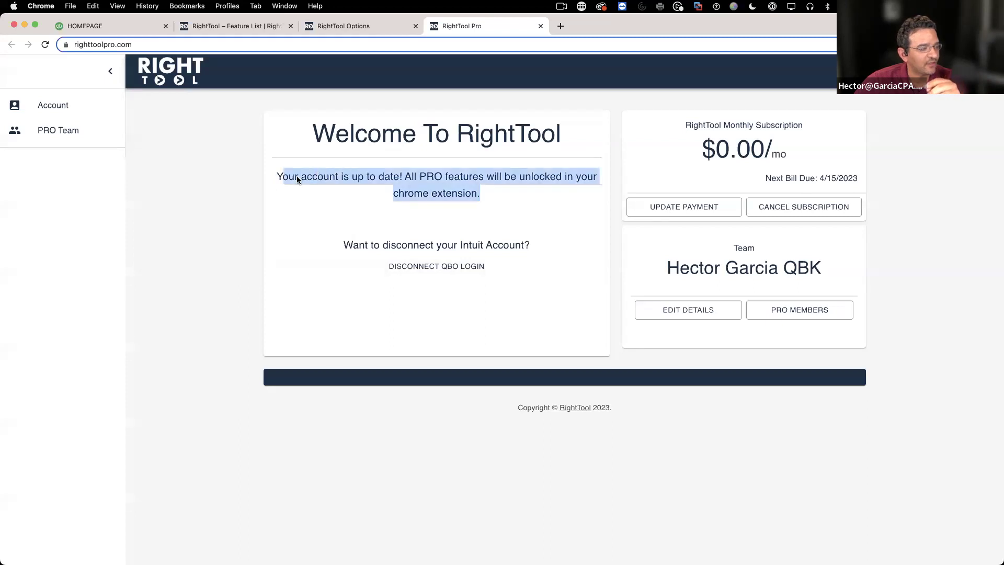
click(541, 27)
click(45, 46)
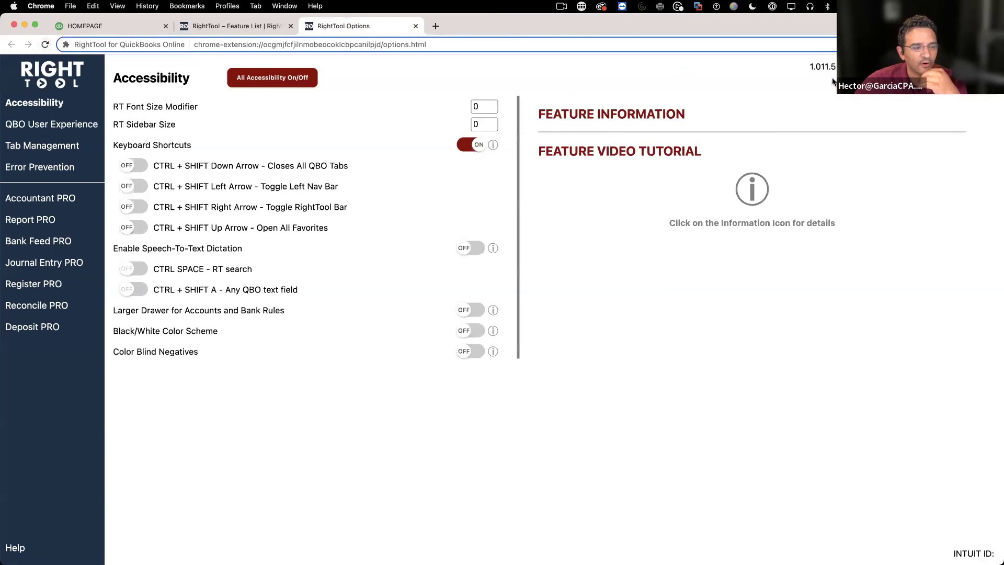
Read the RightTool release notes for versions 1.010.9 and 1.011.5, then go back to the QuickBooks homepage
click(237, 25)
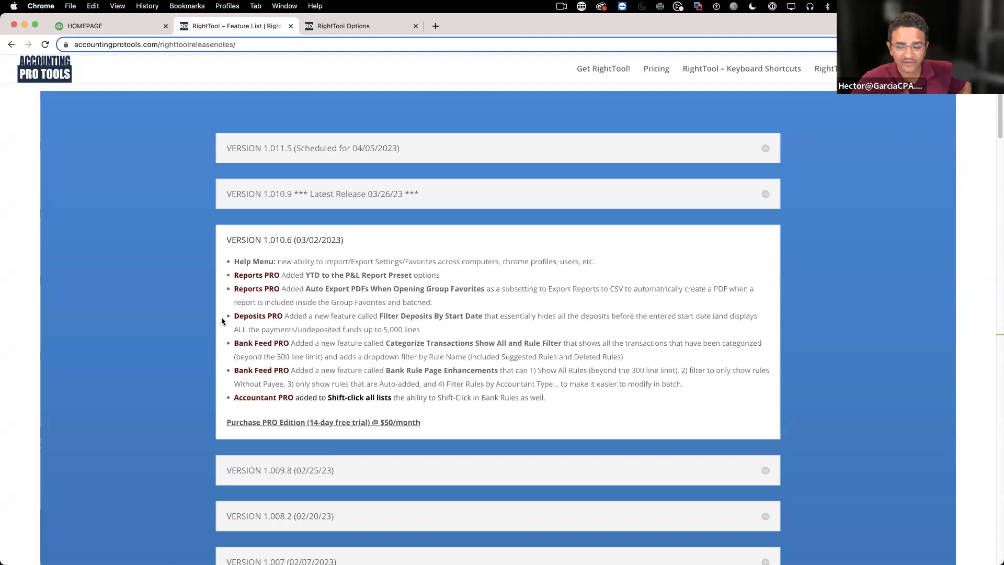
drag(253, 262, 563, 405)
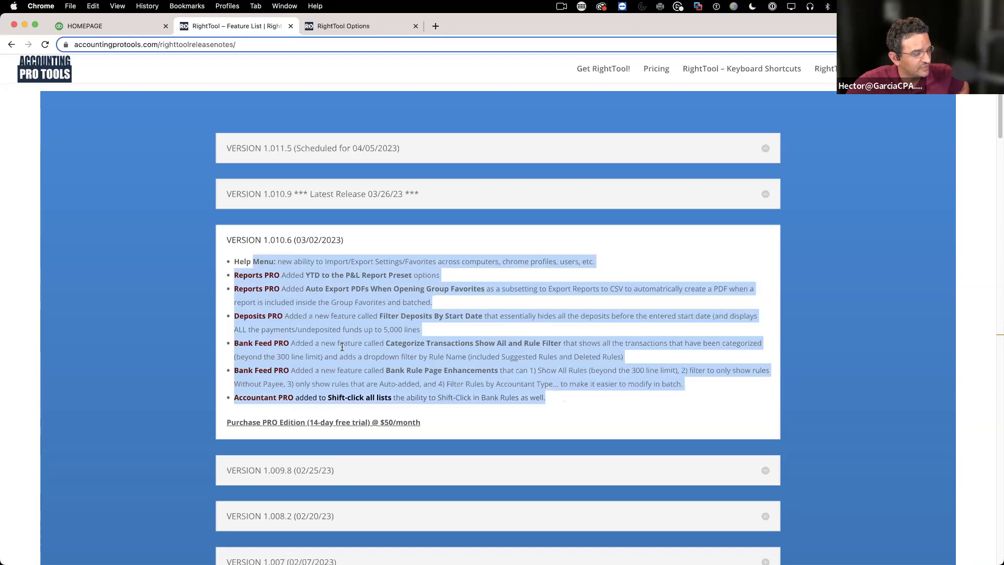
click(269, 244)
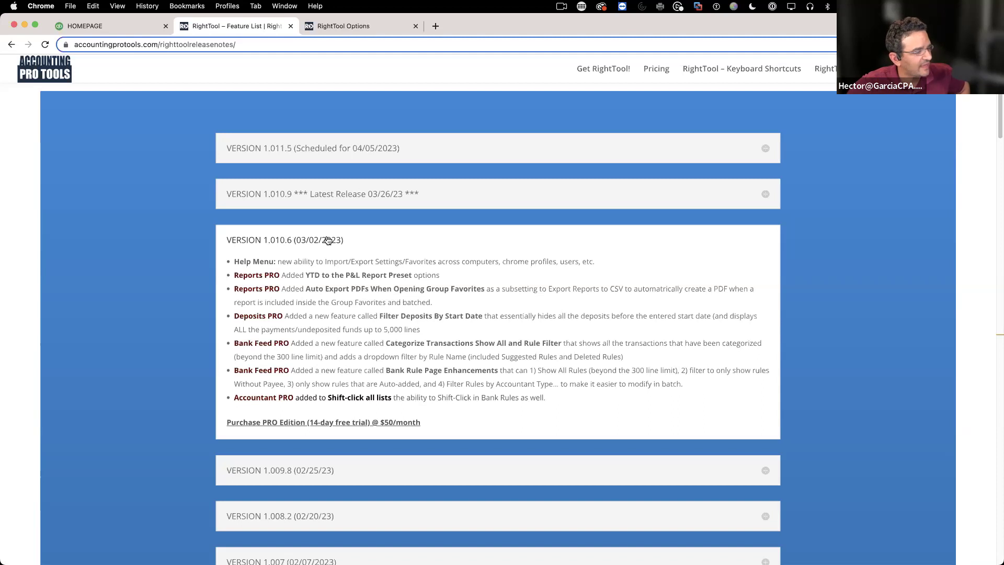
click(314, 197)
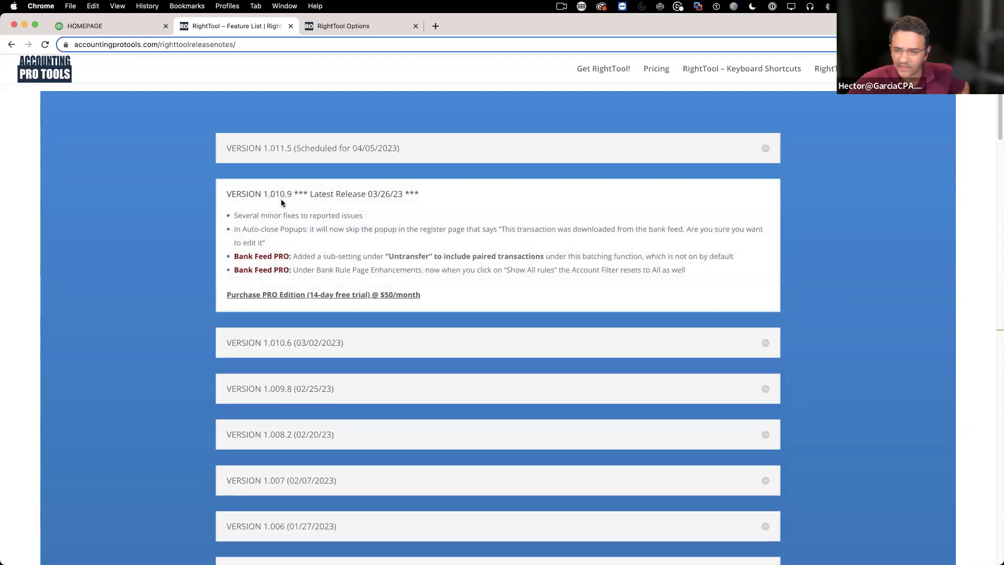
click(302, 151)
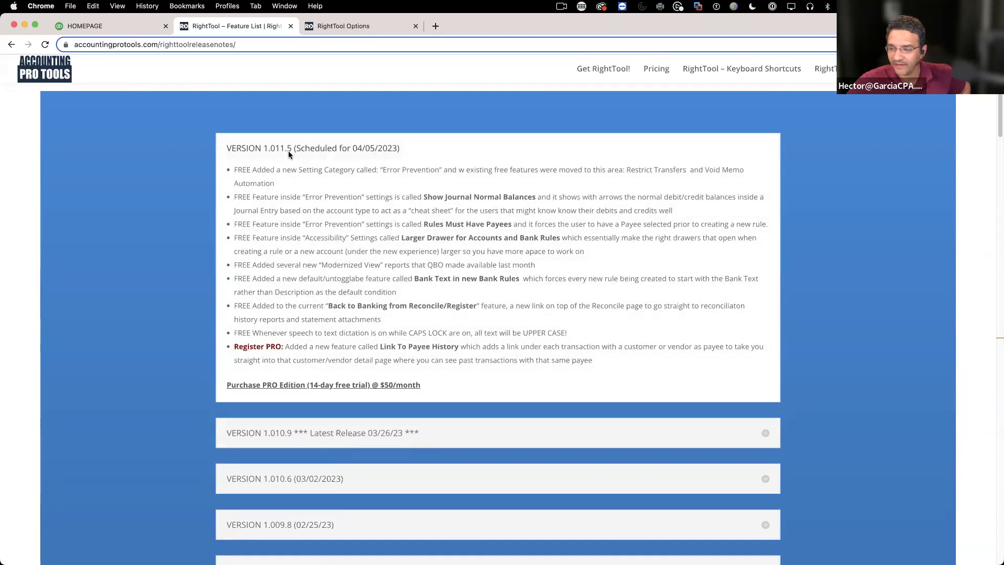
click(92, 25)
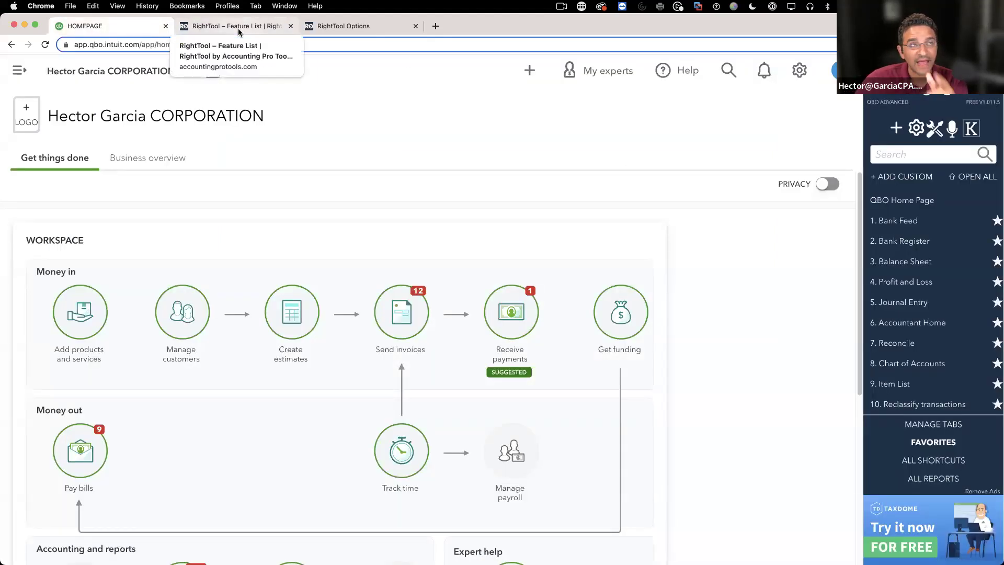
Disable the upper Bank Feed PRO features, keeping Payee History Link on with Opens Detail Page enabled
click(934, 133)
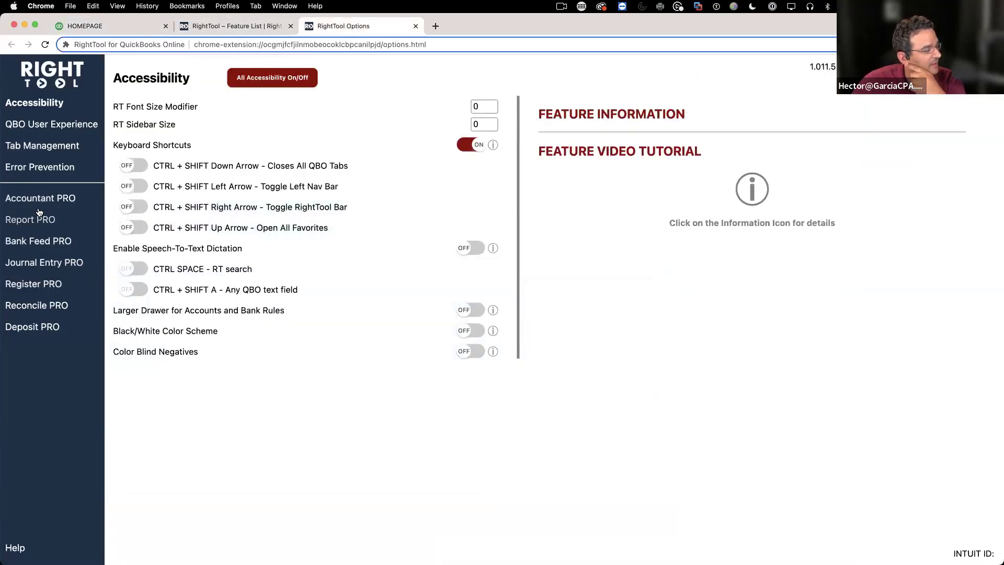
click(46, 244)
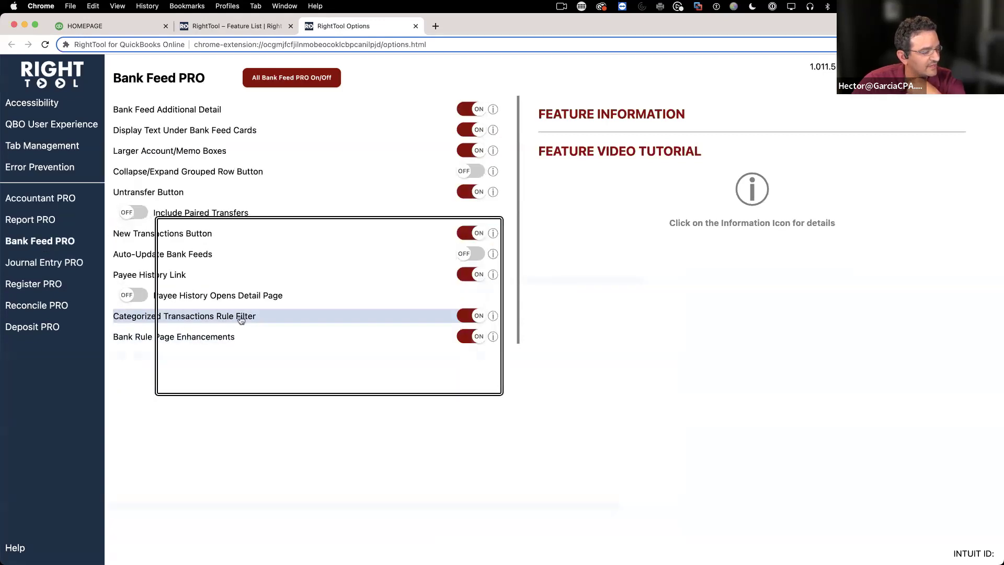
click(481, 274)
click(478, 234)
click(470, 192)
click(471, 150)
click(471, 130)
click(470, 109)
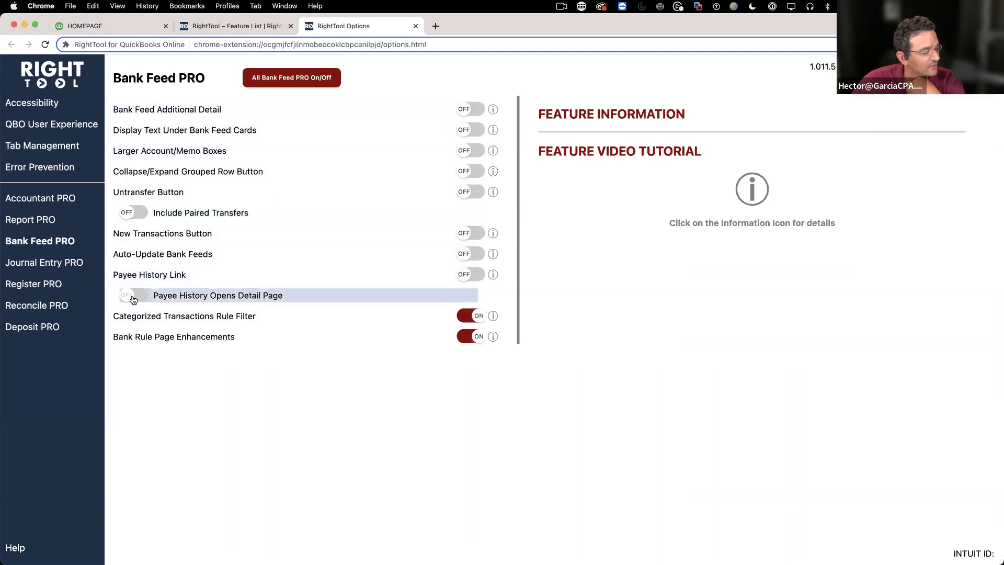
click(472, 275)
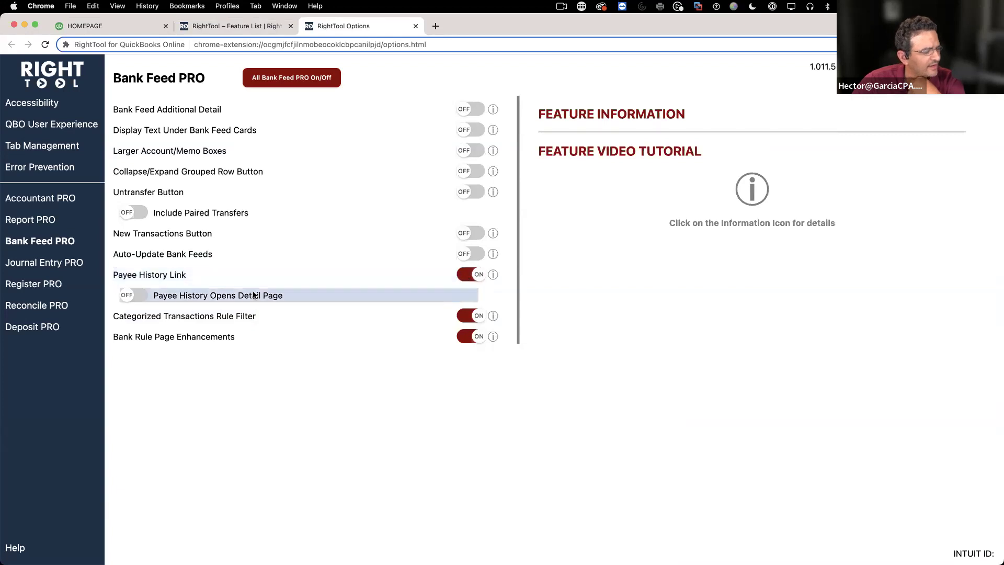
click(132, 296)
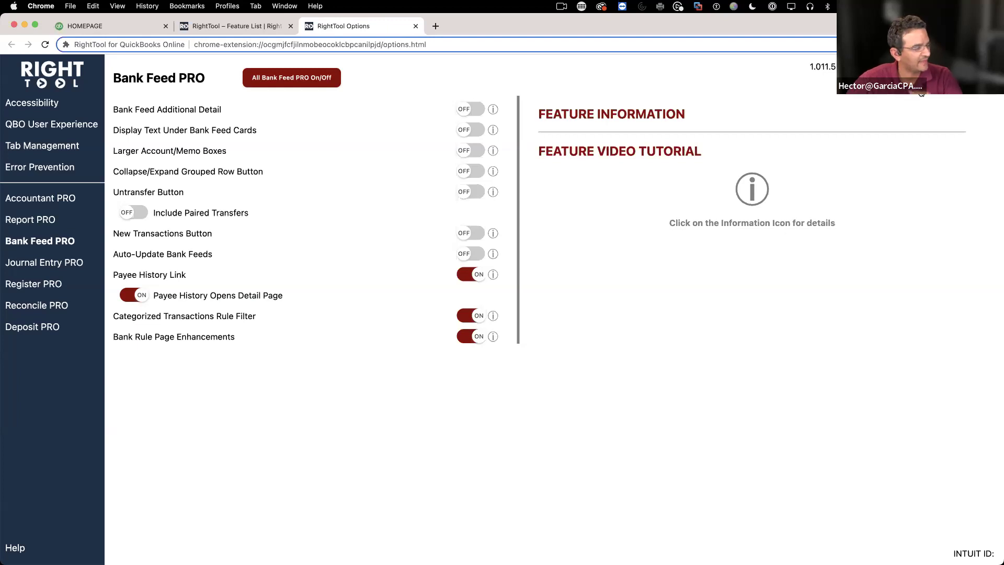
Open the bank feed in a new tab and browse its 372 categorized transactions
click(135, 27)
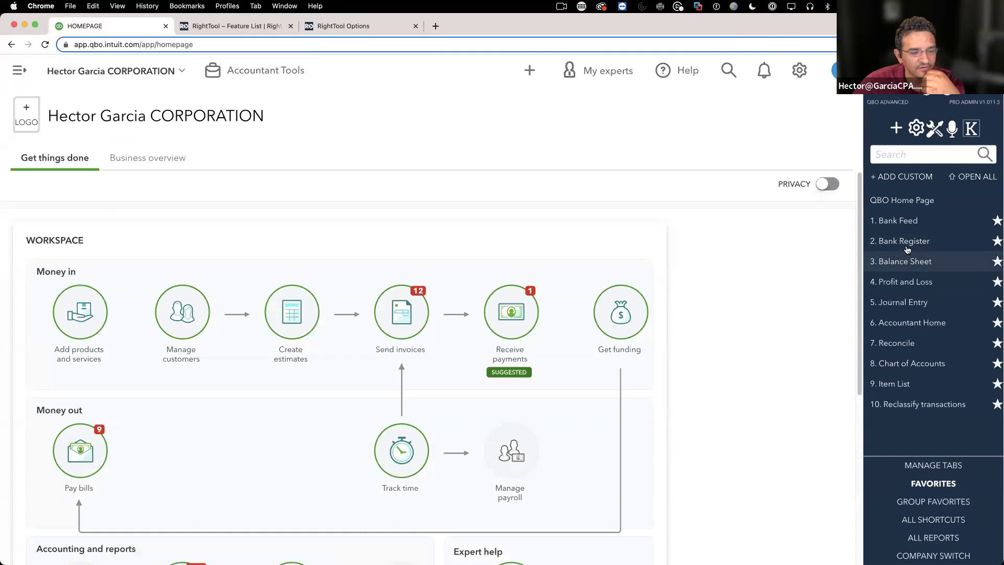
click(907, 219)
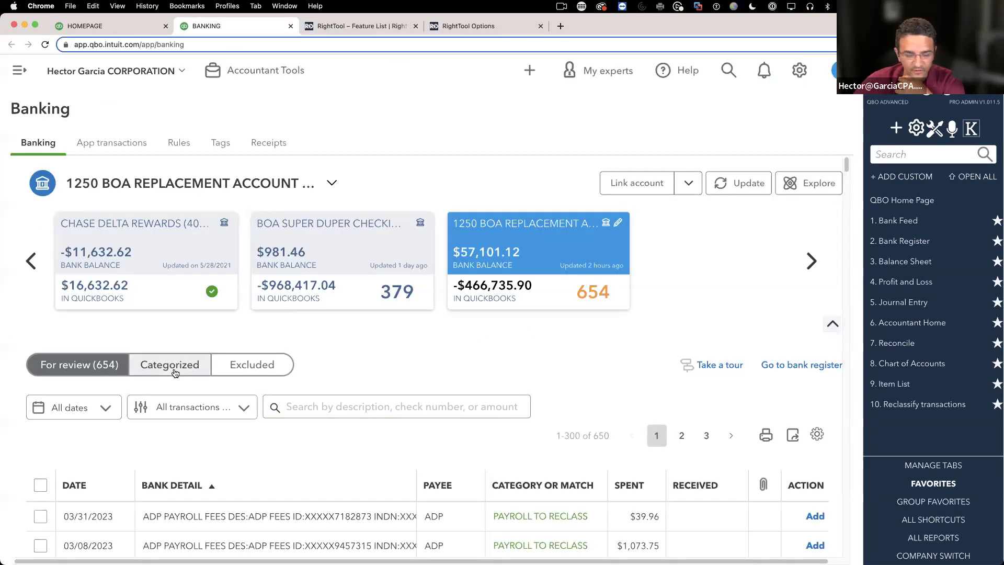
click(168, 371)
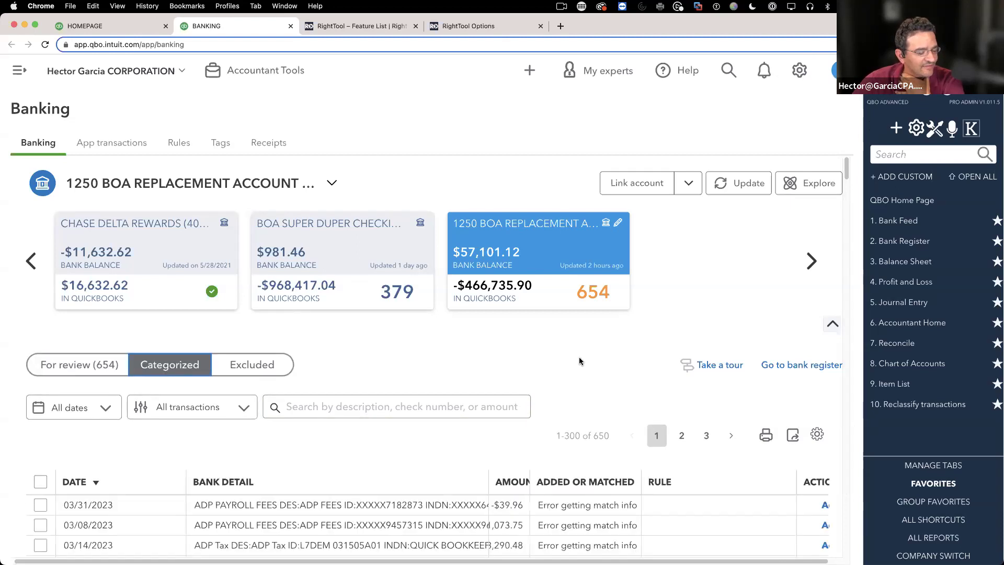
scroll(599, 374, down, 1)
scroll(551, 347, down, 1)
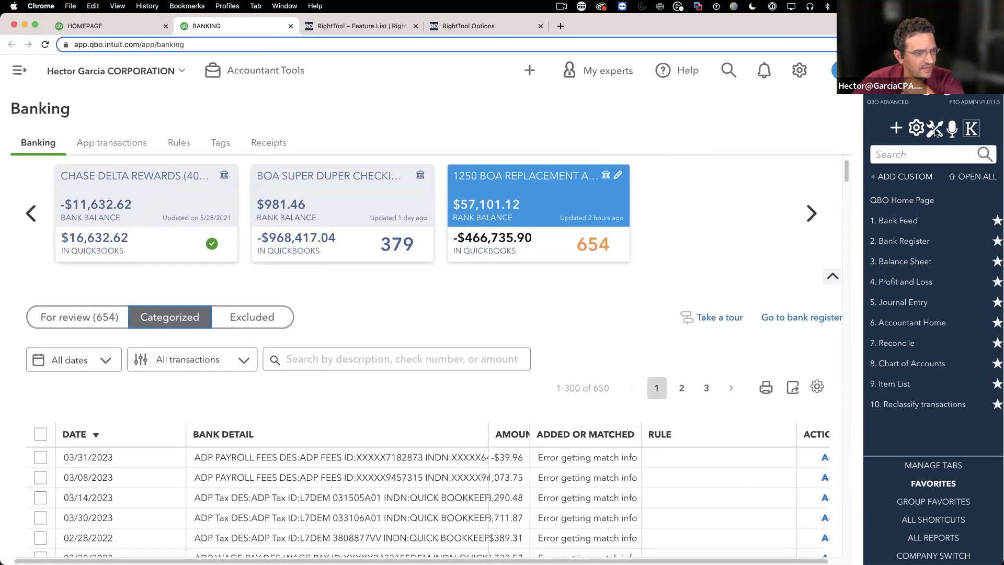
click(467, 26)
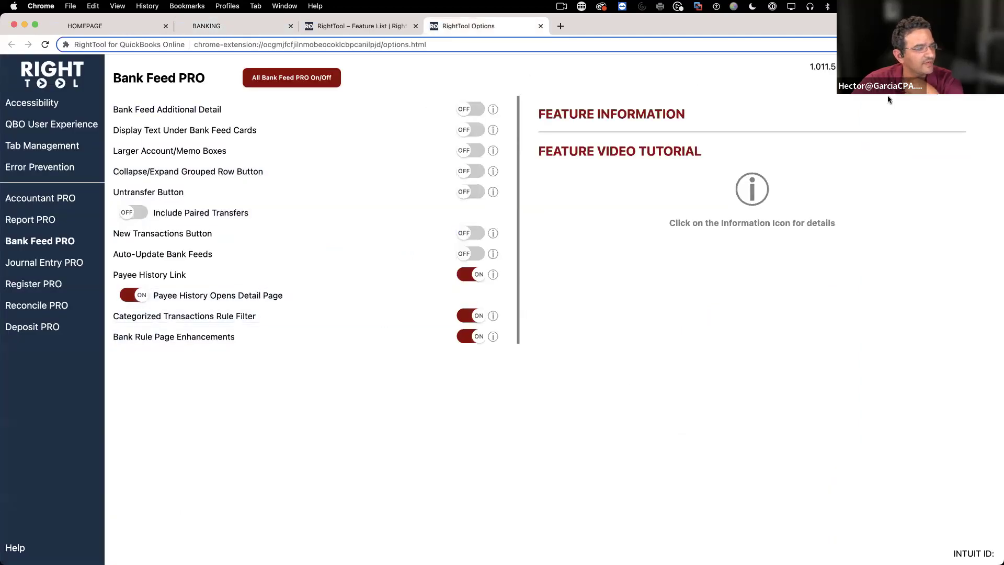
click(230, 26)
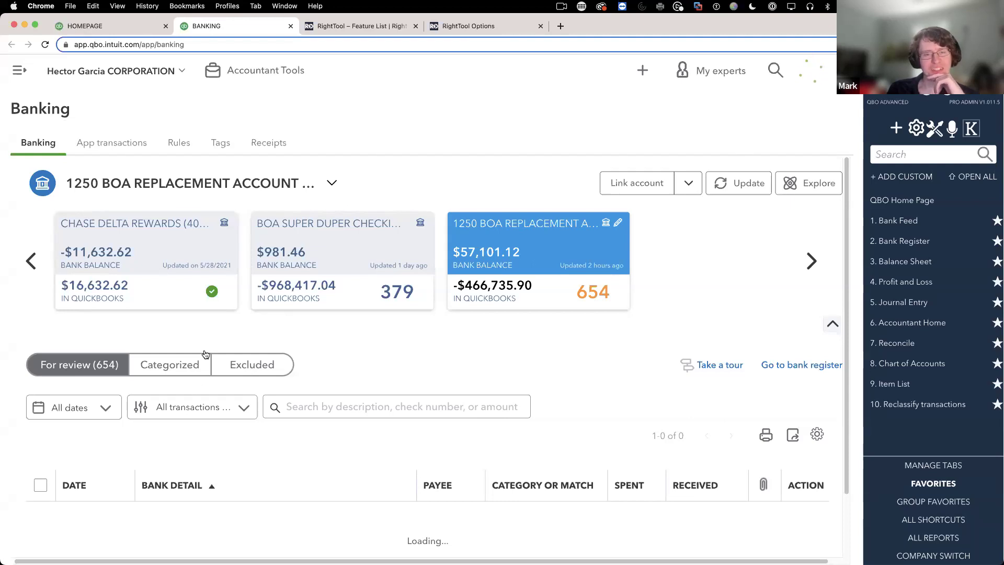
click(182, 362)
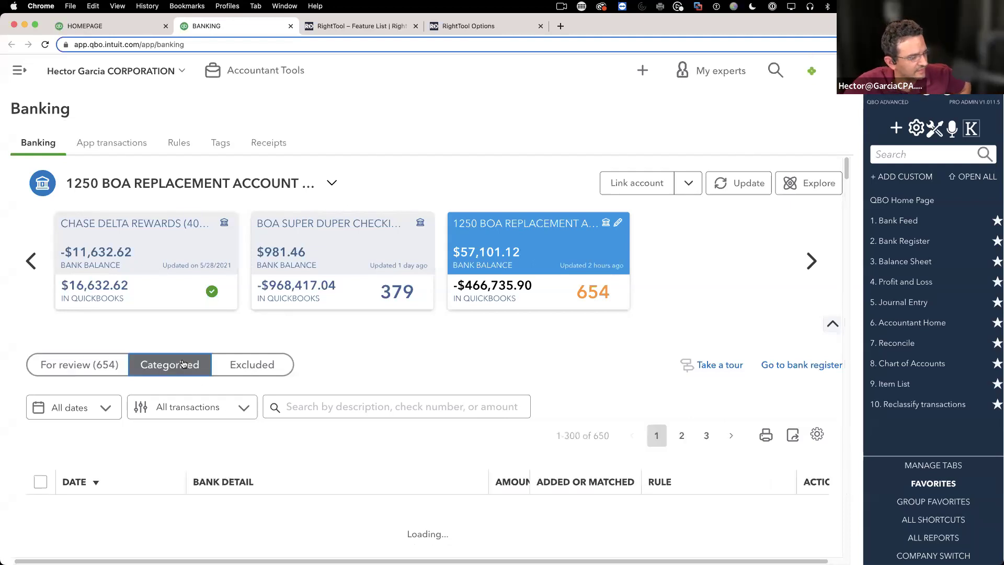
scroll(684, 408, down, 1)
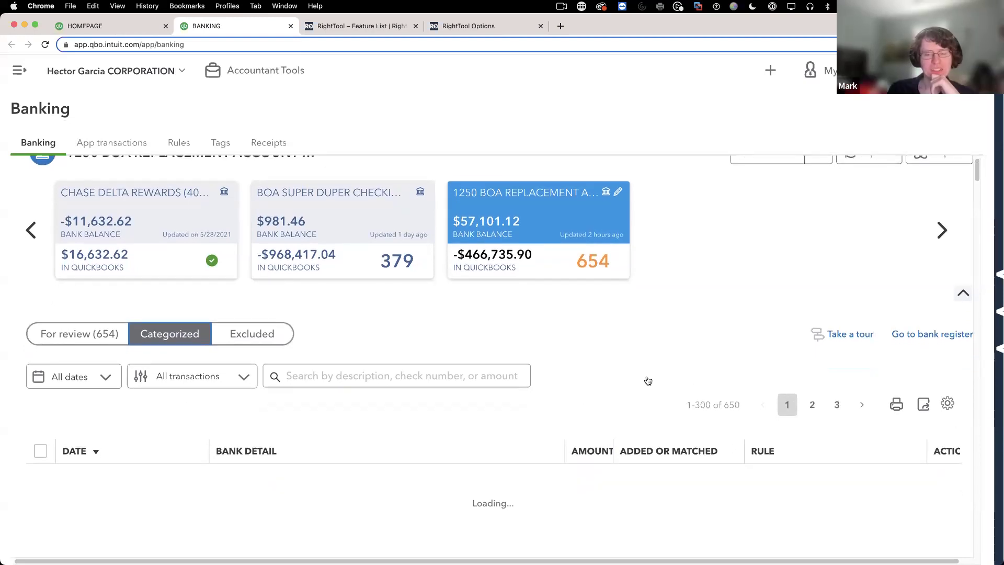
scroll(592, 368, down, 1)
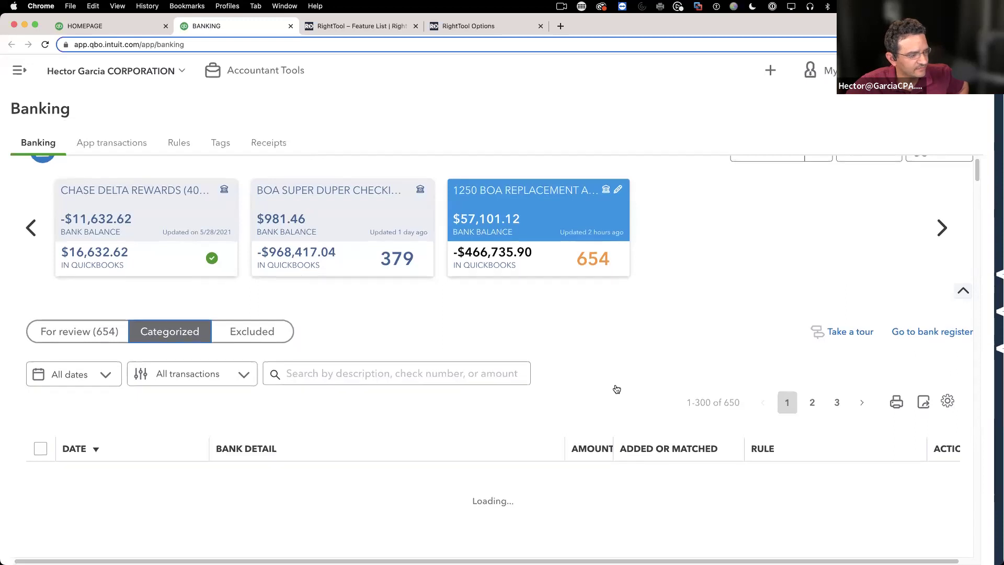
scroll(616, 388, down, 1)
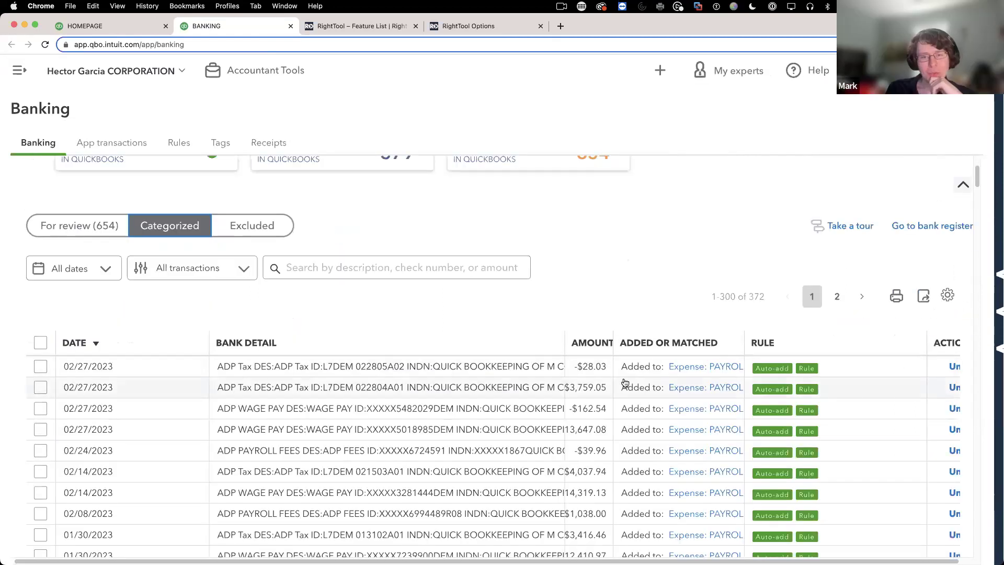
scroll(625, 384, up, 2)
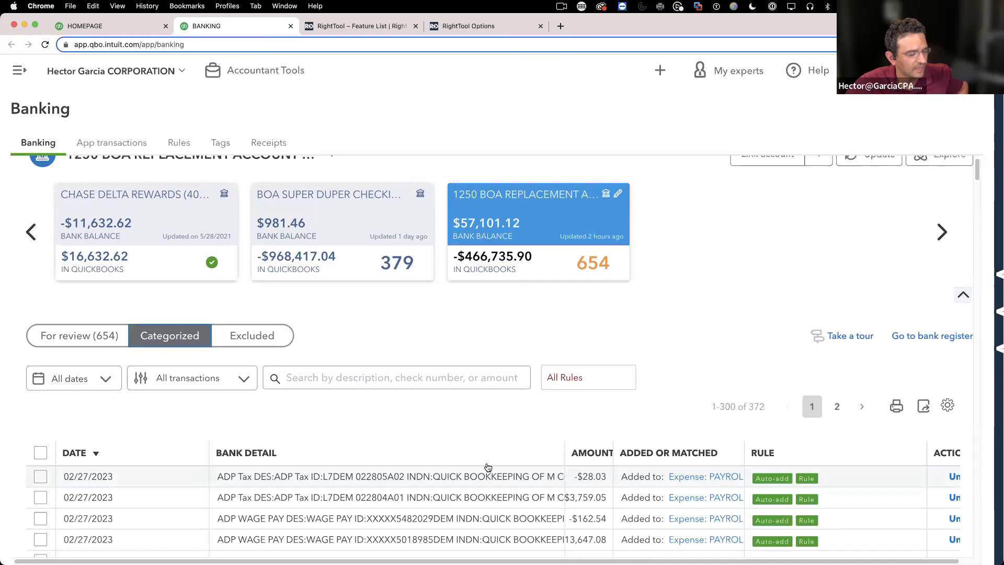
Filter the categorized transactions by Deleted Rules in the rule filter
click(621, 380)
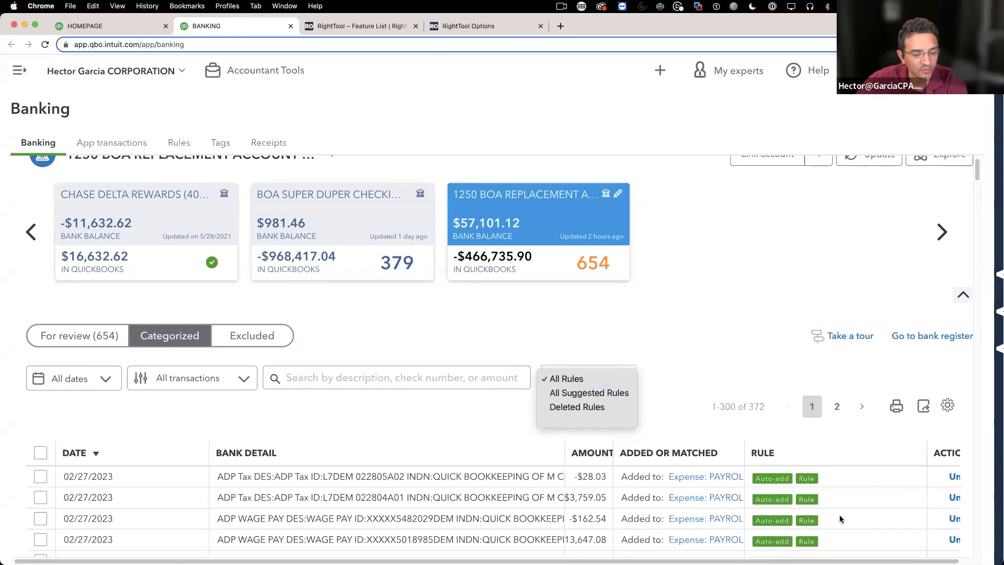
click(736, 430)
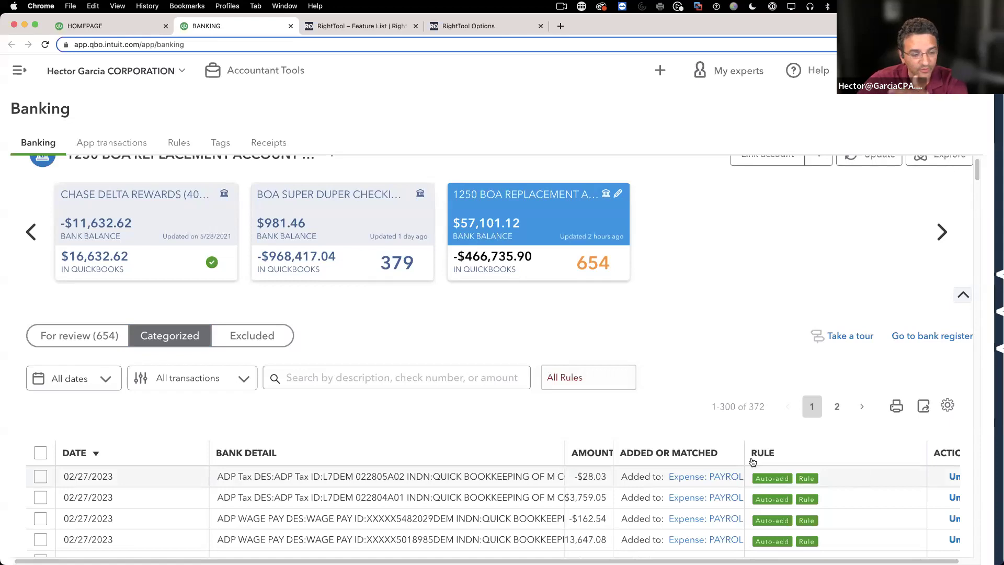
click(560, 377)
click(578, 409)
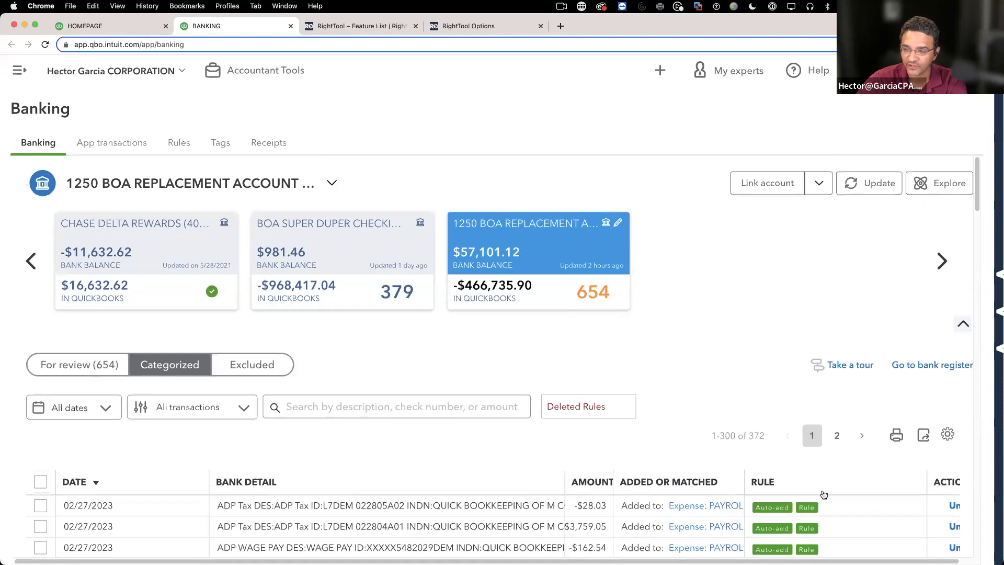
click(565, 407)
Return to the For review list of 654 transactions
click(91, 362)
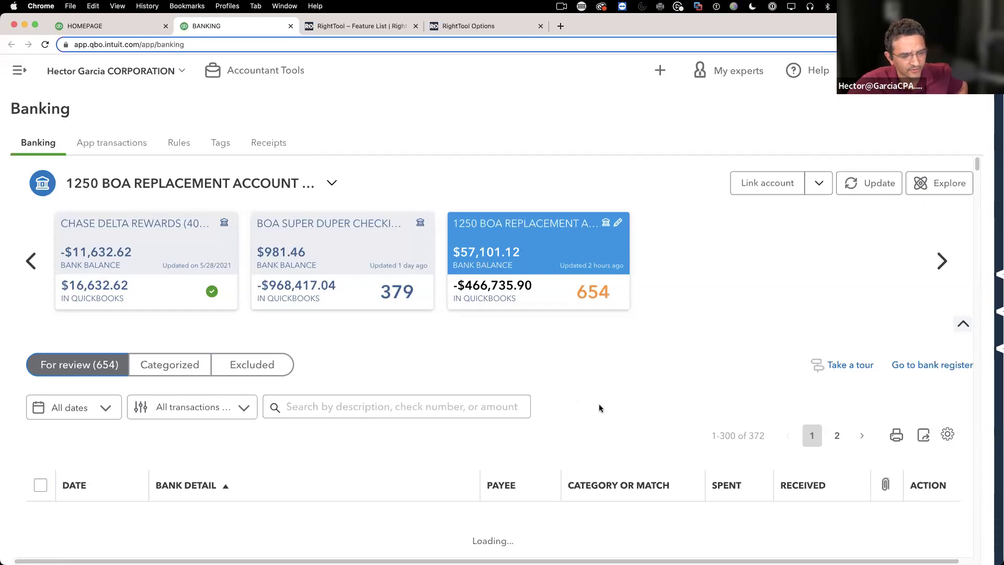
scroll(636, 283, down, 6)
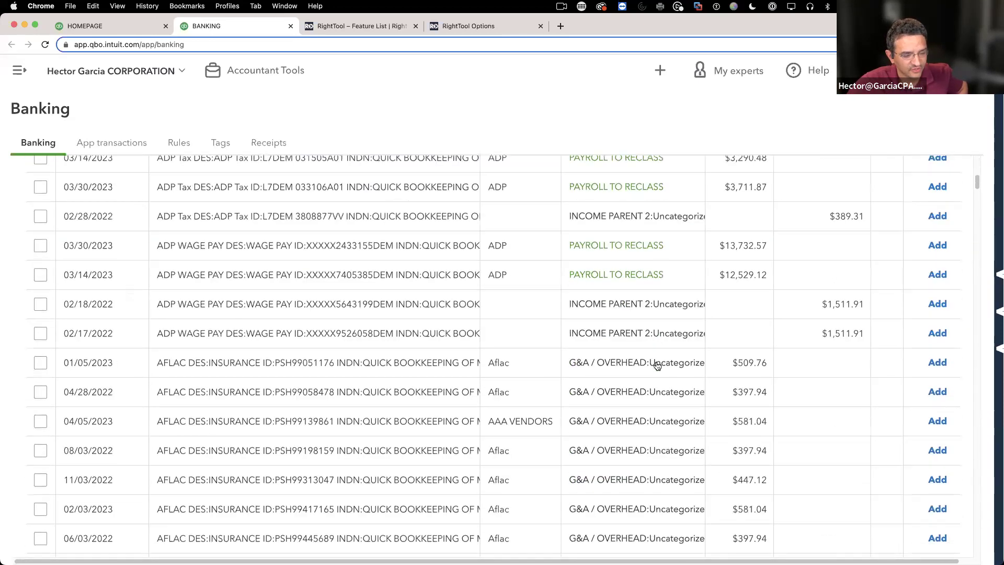
scroll(419, 308, up, 7)
Filter the For review transactions to show only Recognized ones
click(189, 368)
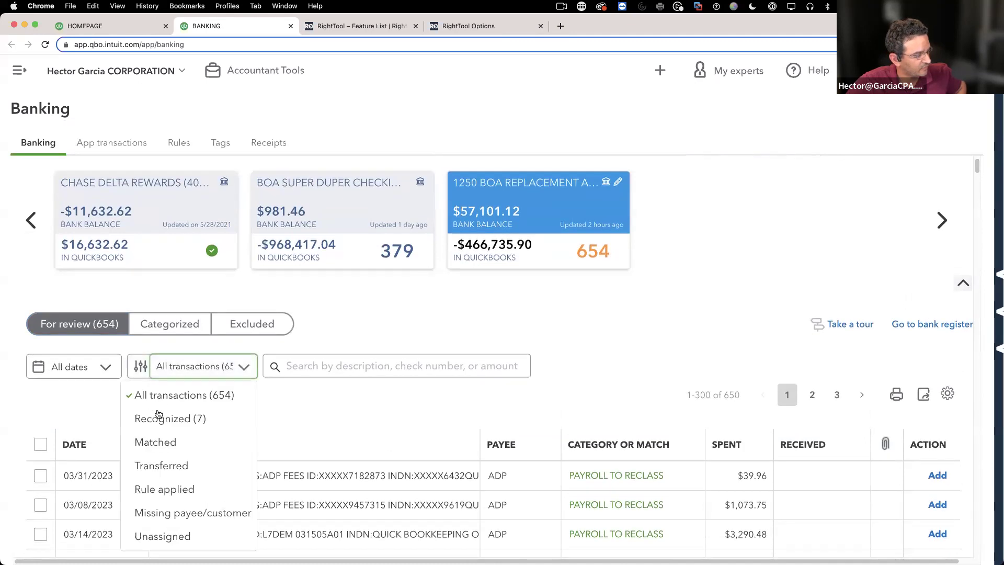
click(168, 420)
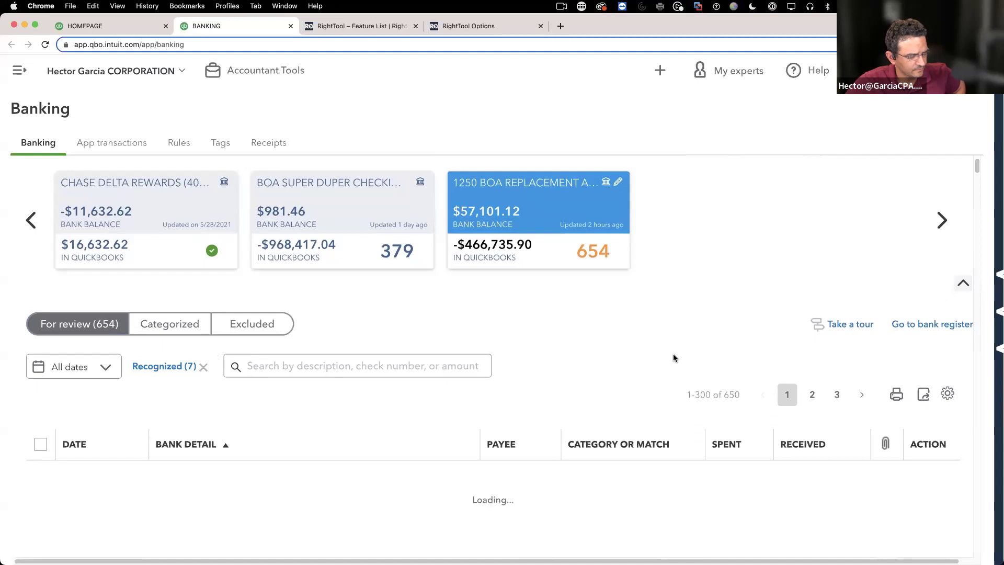
scroll(673, 357, down, 4)
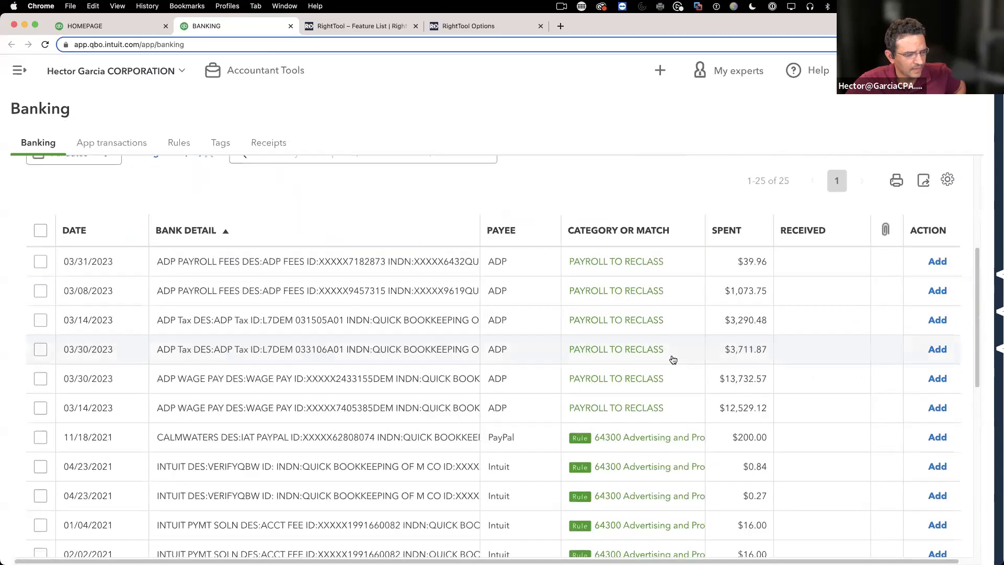
scroll(673, 359, down, 6)
scroll(654, 399, up, 5)
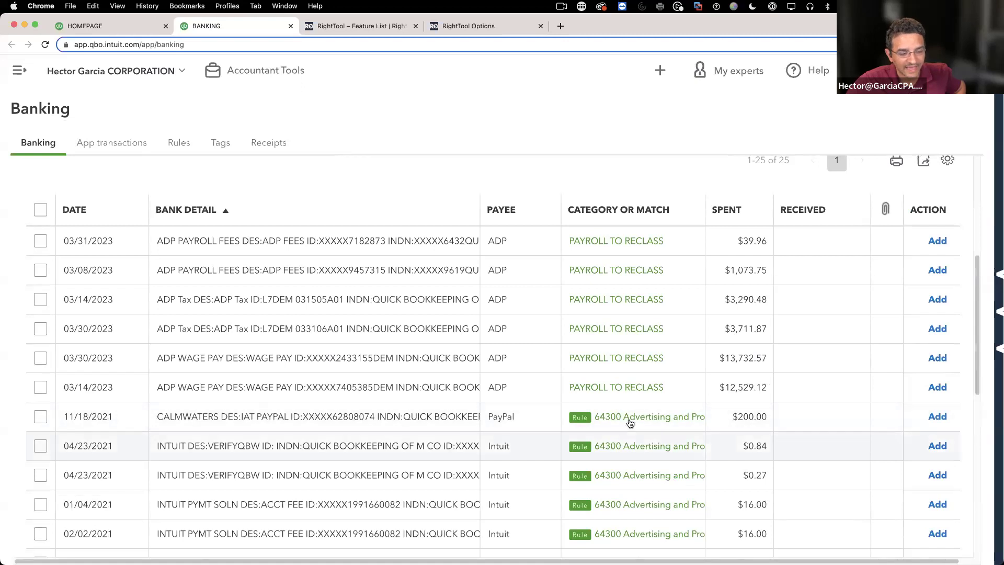
Add the 11/18/2021 CALMWATERS $200.00 transaction and view the Categorized list
click(947, 418)
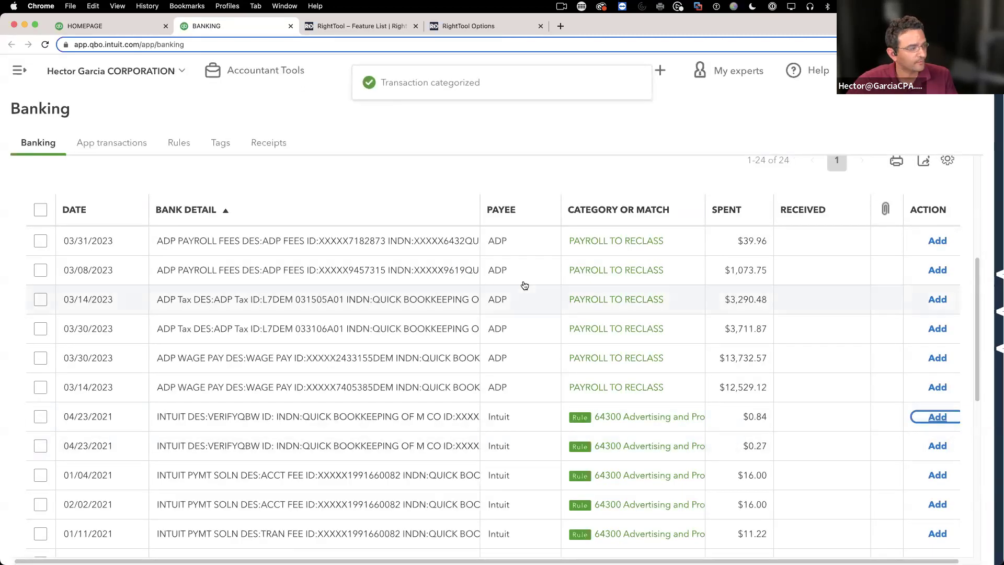
scroll(522, 285, up, 5)
click(156, 358)
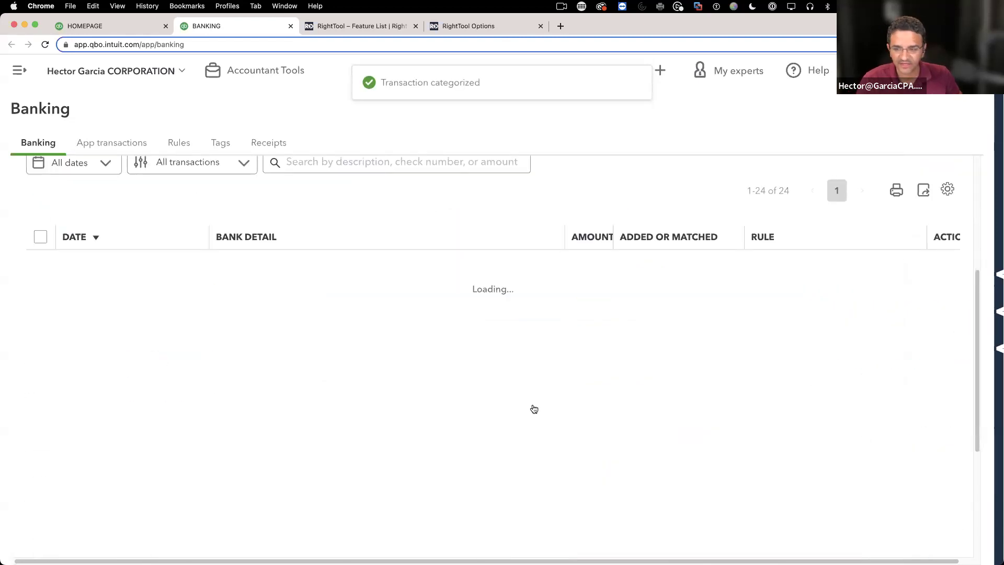
Filter the categorized transactions to IMPORTED_RULE_PayPal to find the CALMWATERS entry
scroll(665, 227, up, 2)
click(573, 248)
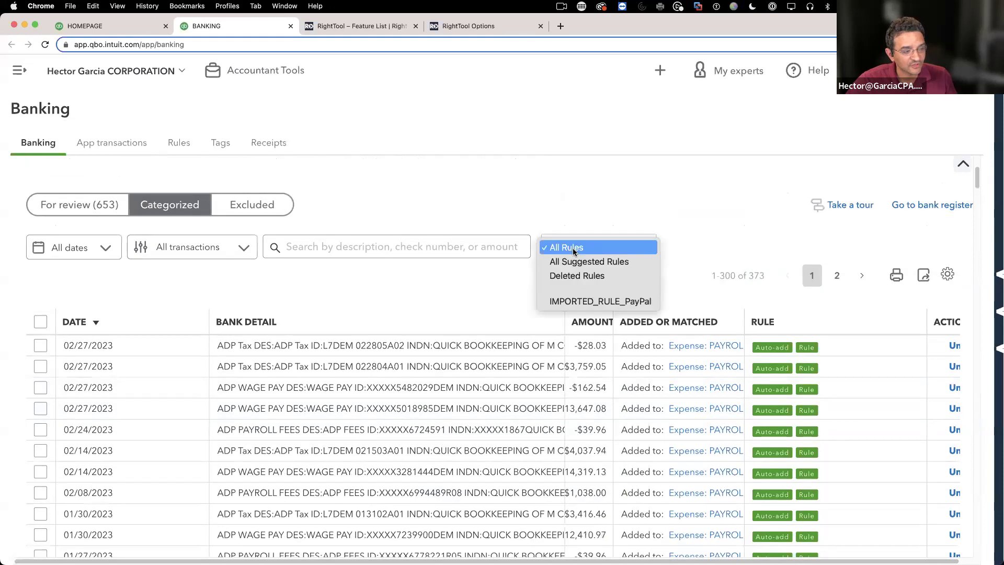
click(565, 302)
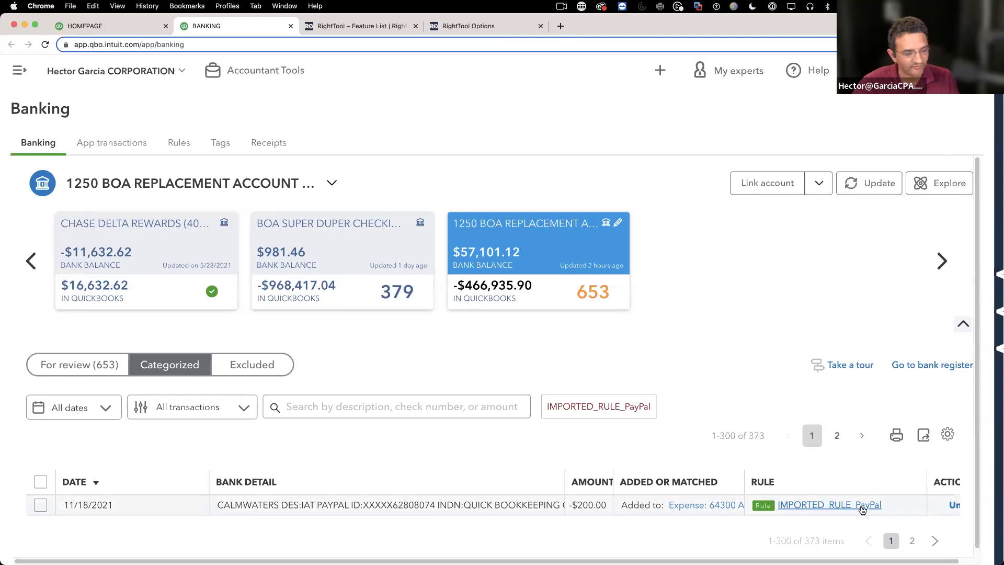
Reset the rule filter to All Rules, then return to the For review list of 653 transactions
click(617, 407)
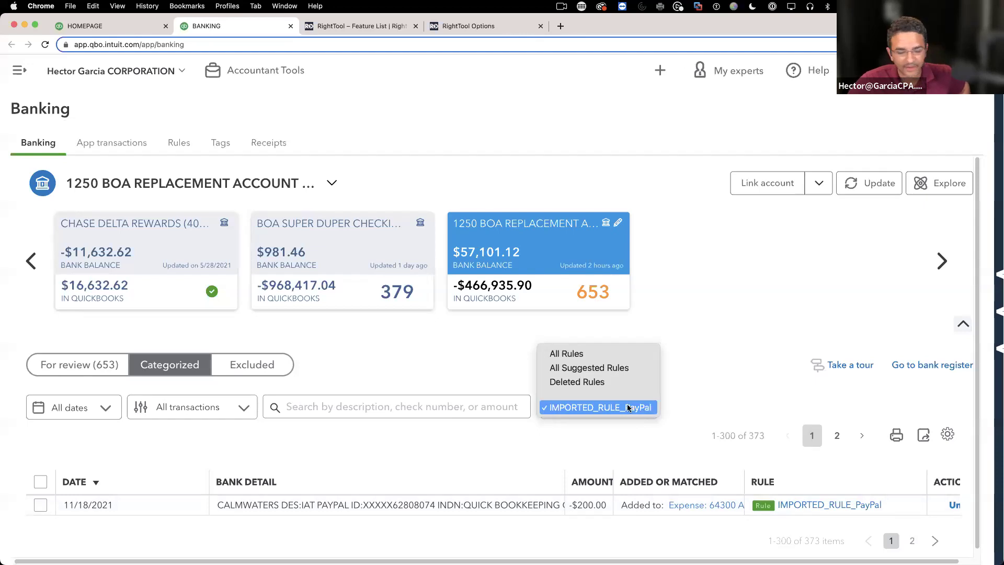
click(583, 355)
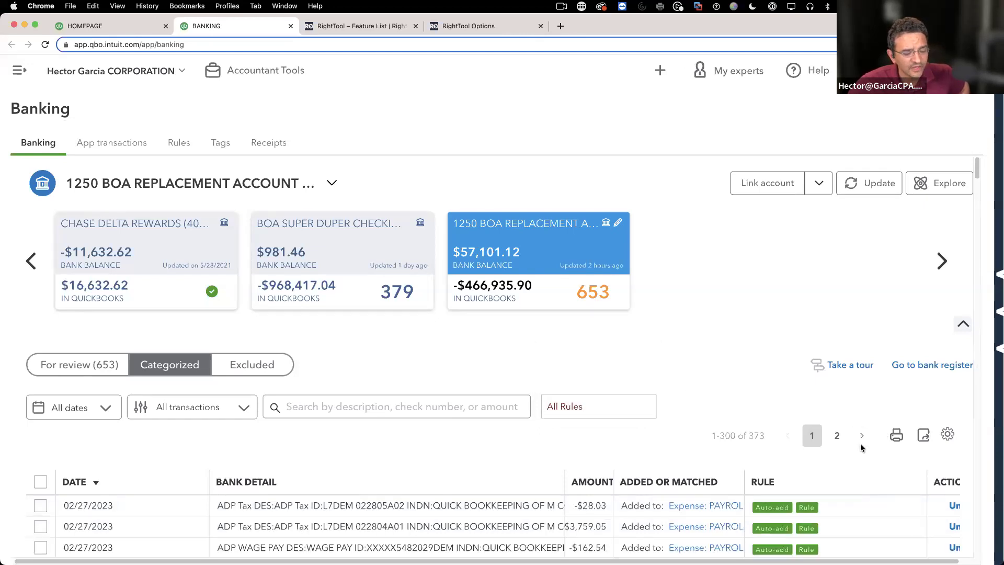
scroll(861, 443, down, 20)
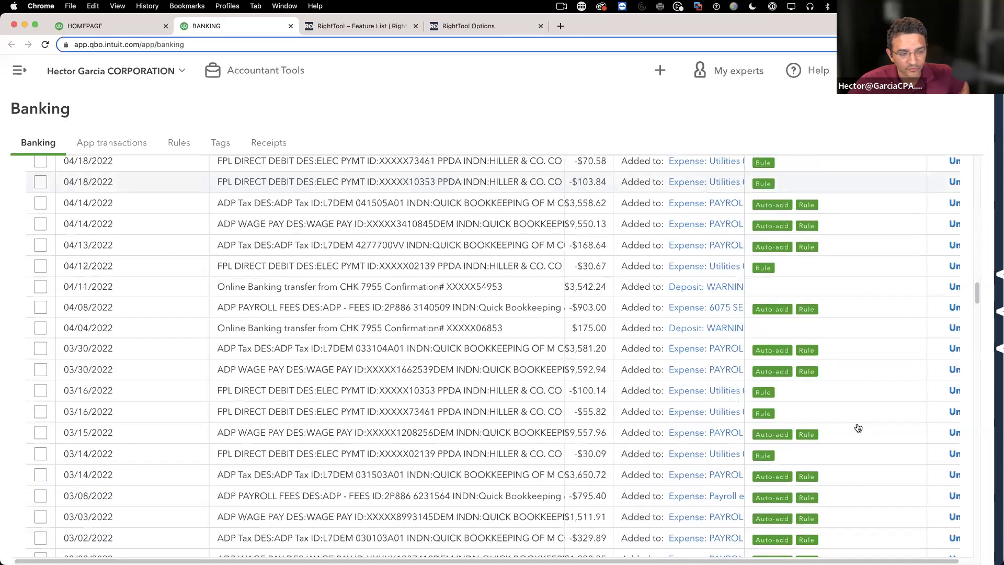
scroll(858, 428, down, 10)
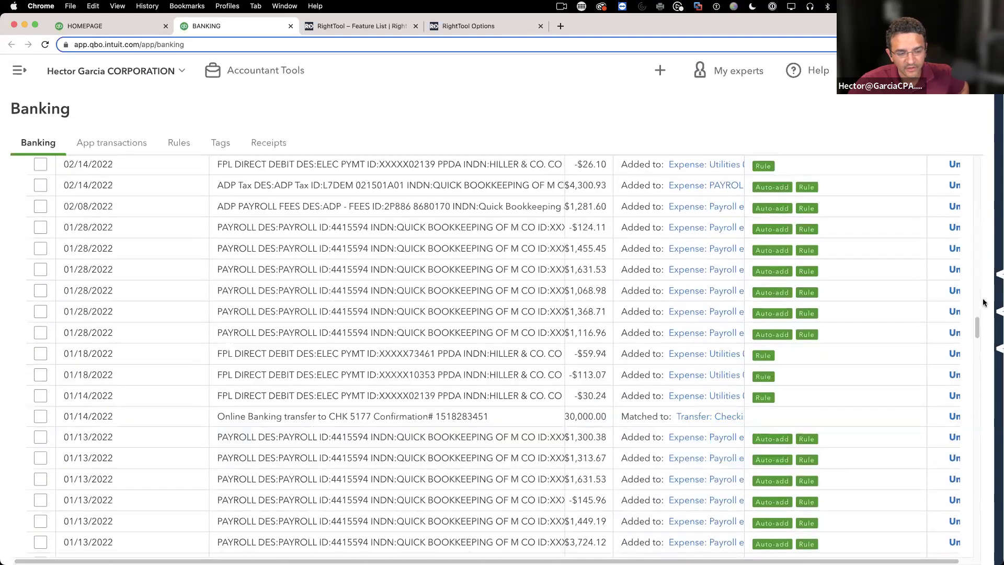
drag(978, 325, 997, 356)
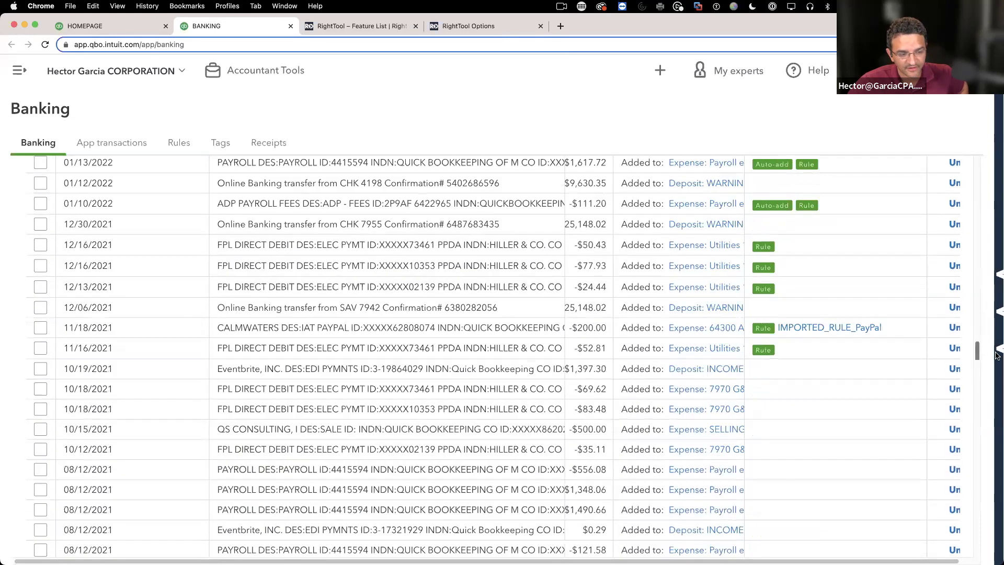
scroll(648, 254, up, 20)
click(588, 405)
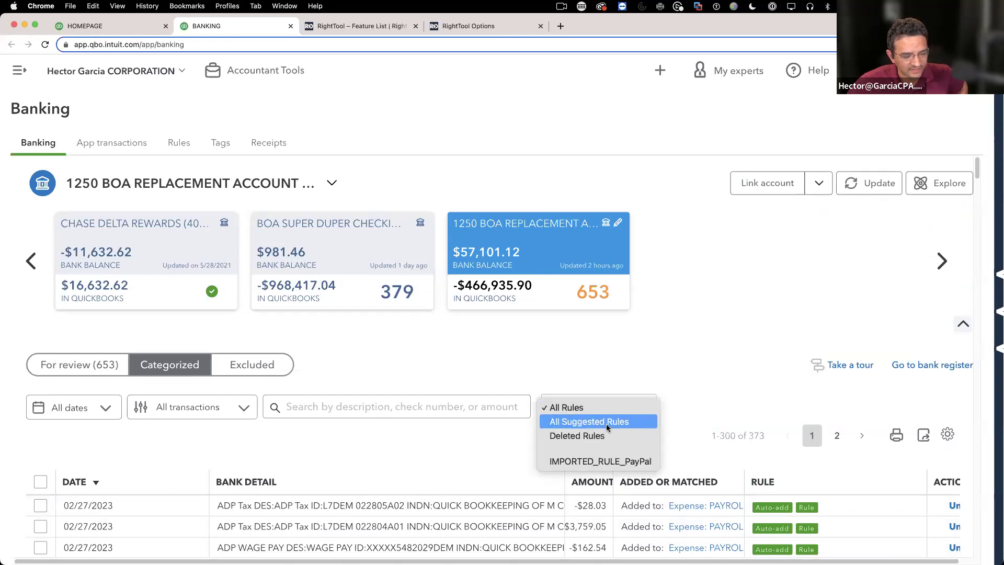
click(867, 416)
click(79, 366)
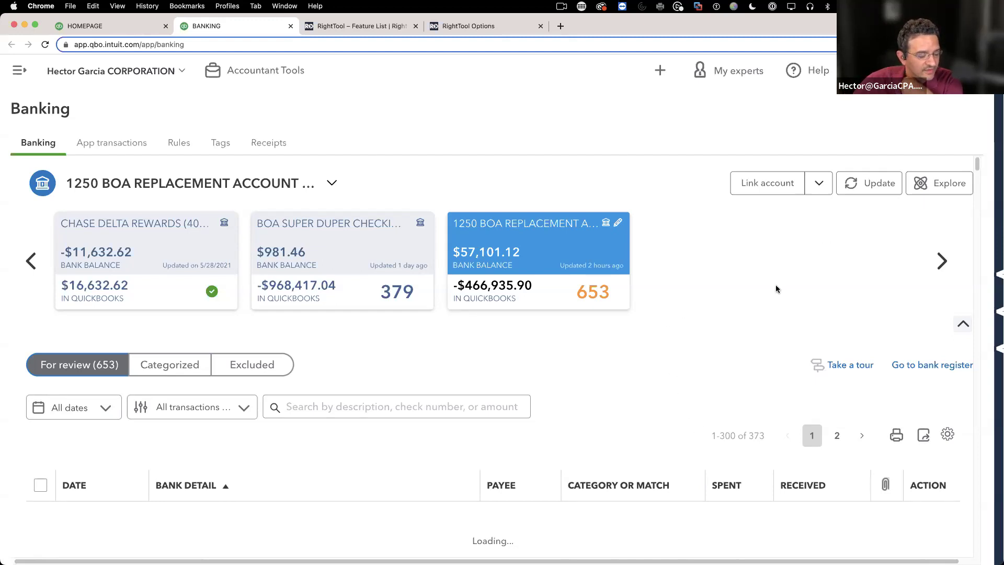
Turn on Show suggested rules in the bank feed display settings
scroll(858, 387, down, 1)
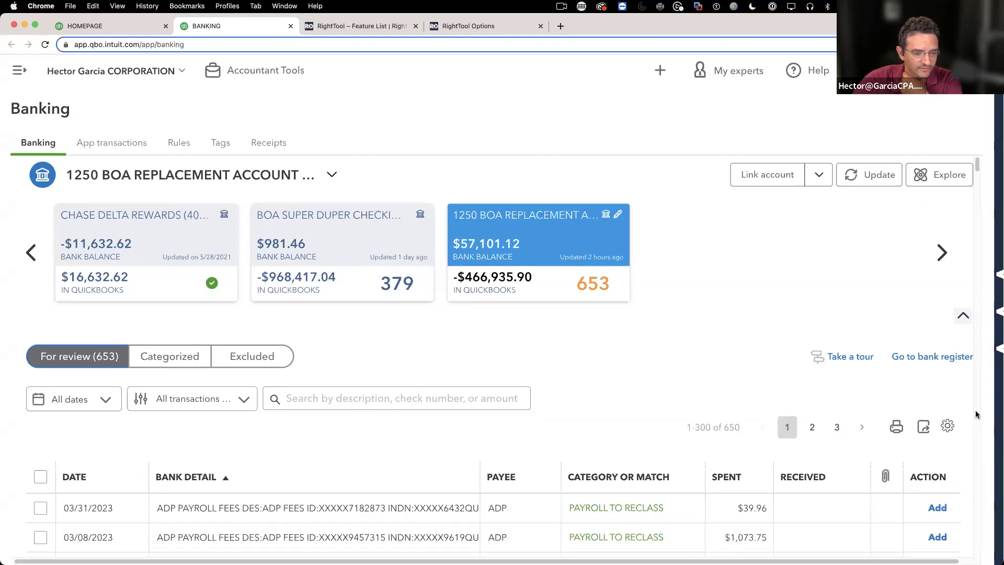
click(954, 414)
scroll(780, 321, down, 5)
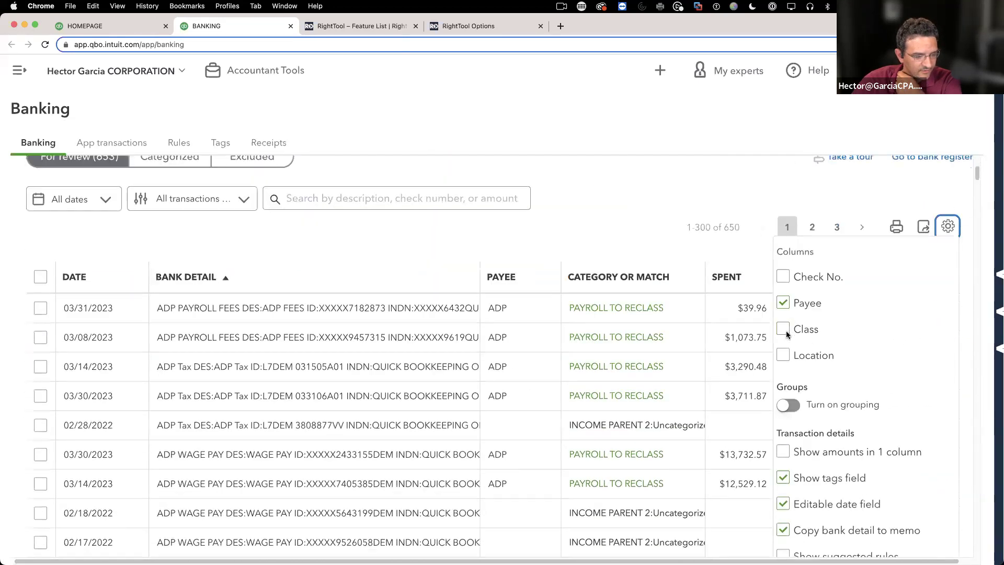
scroll(825, 515, down, 1)
click(794, 458)
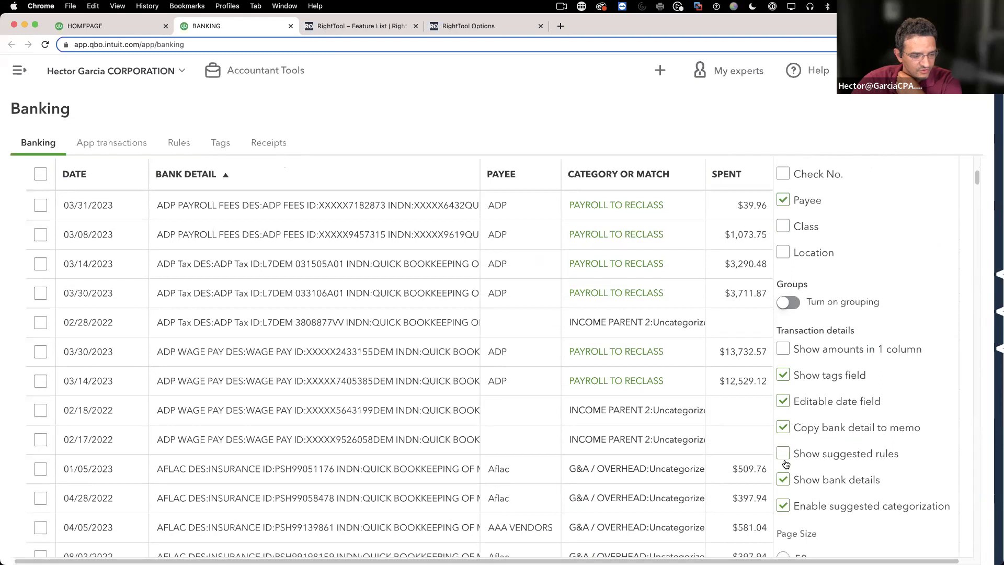
click(682, 119)
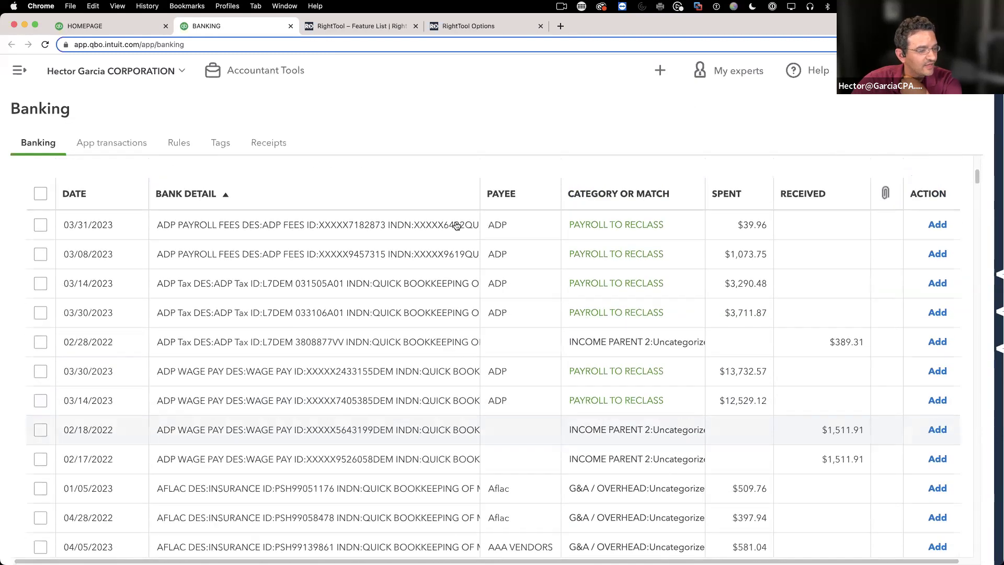
Add the 03/31/2023 $39.96 and 03/08/2023 ADP payroll fees as PAYROLL TO RECLASS
click(426, 225)
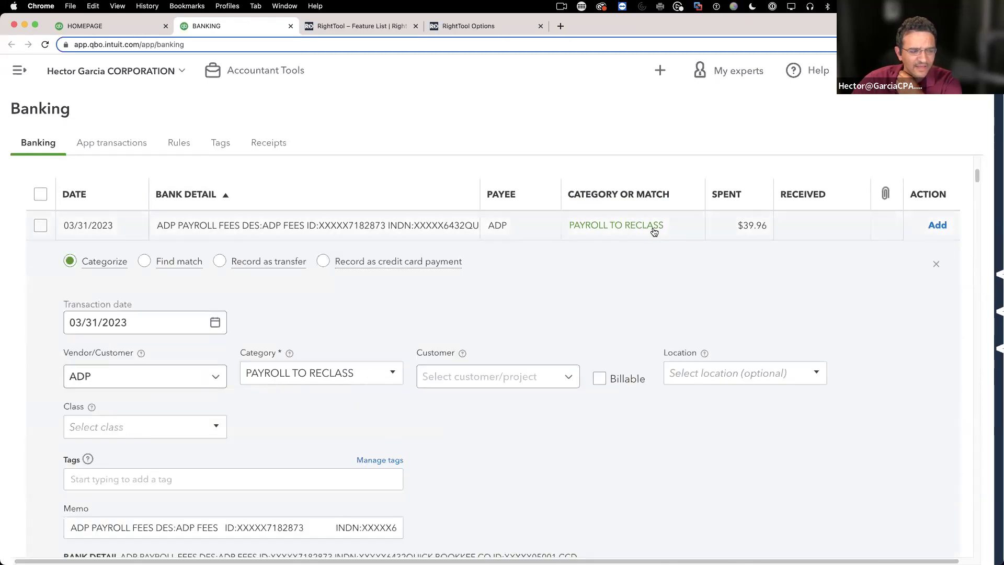
click(934, 226)
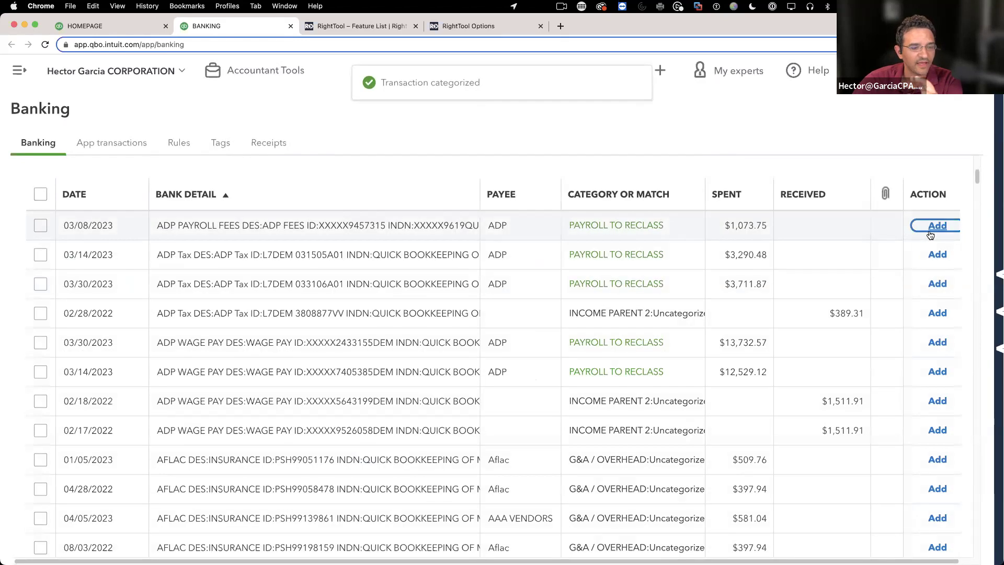
click(930, 231)
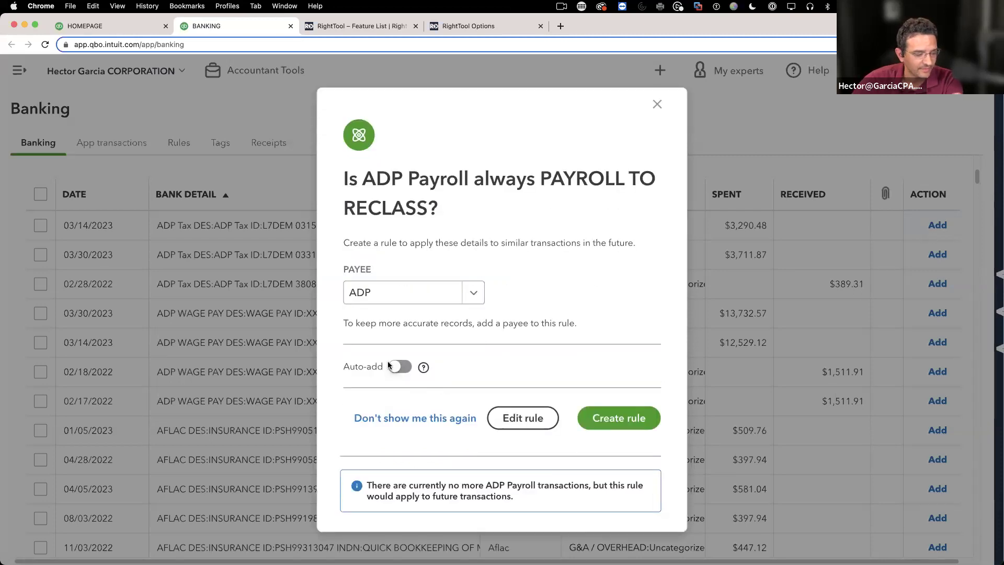
Create a rule sending ADP payroll transactions to PAYROLL TO RECLASS
click(625, 418)
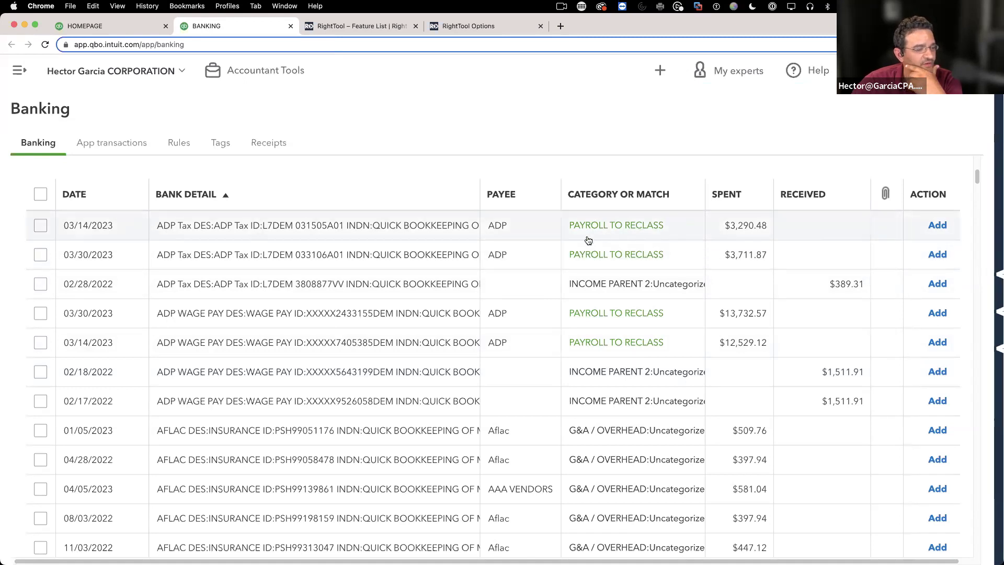
scroll(628, 241, up, 1)
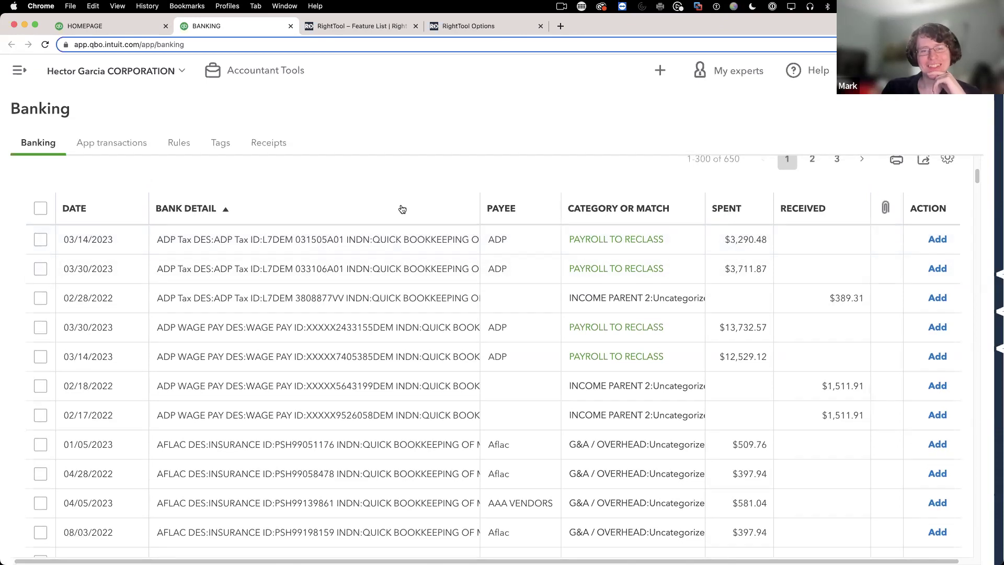
Search the bank rules for 'adp' and open the ADP Payroll rule for editing
click(179, 146)
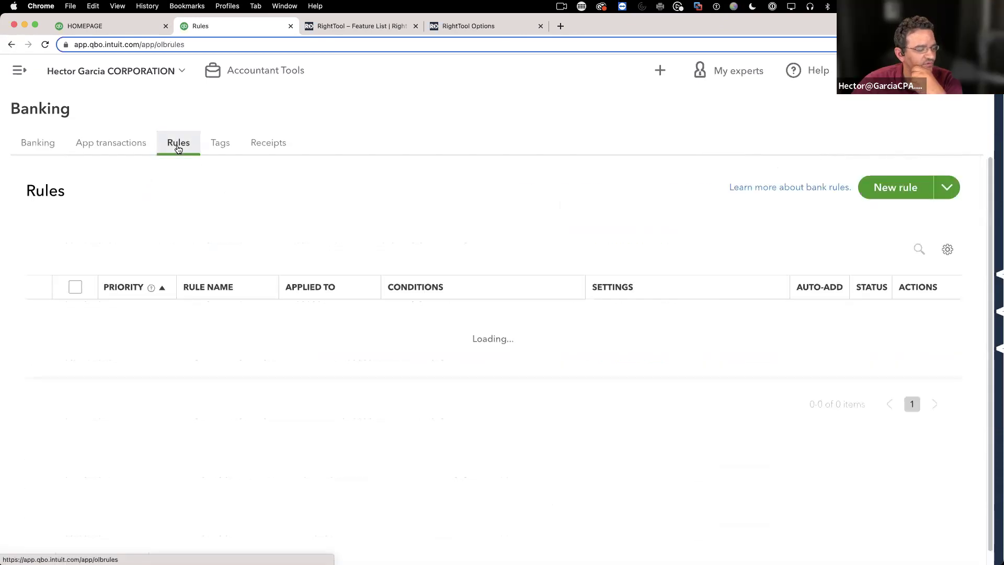
click(792, 246)
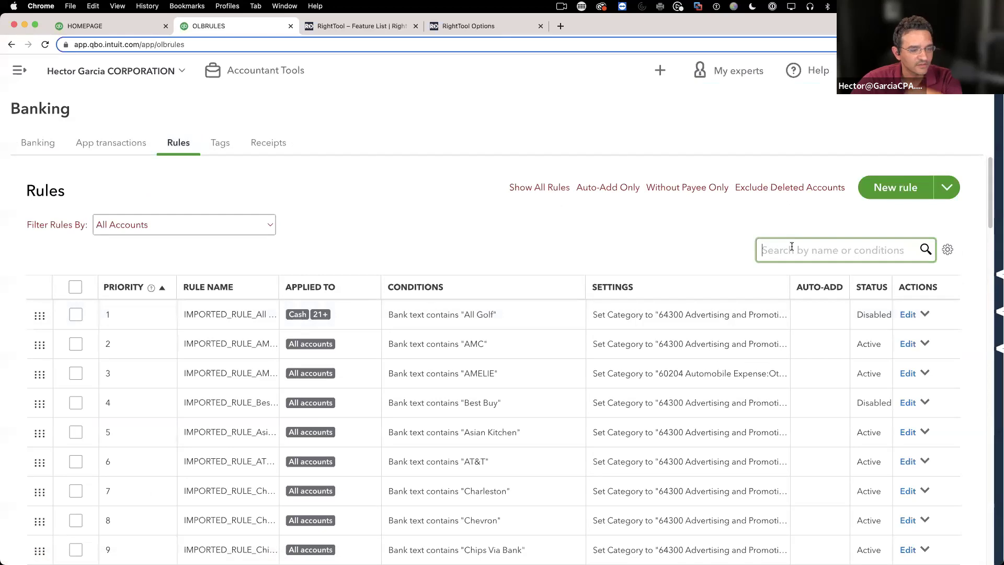
text(adp)
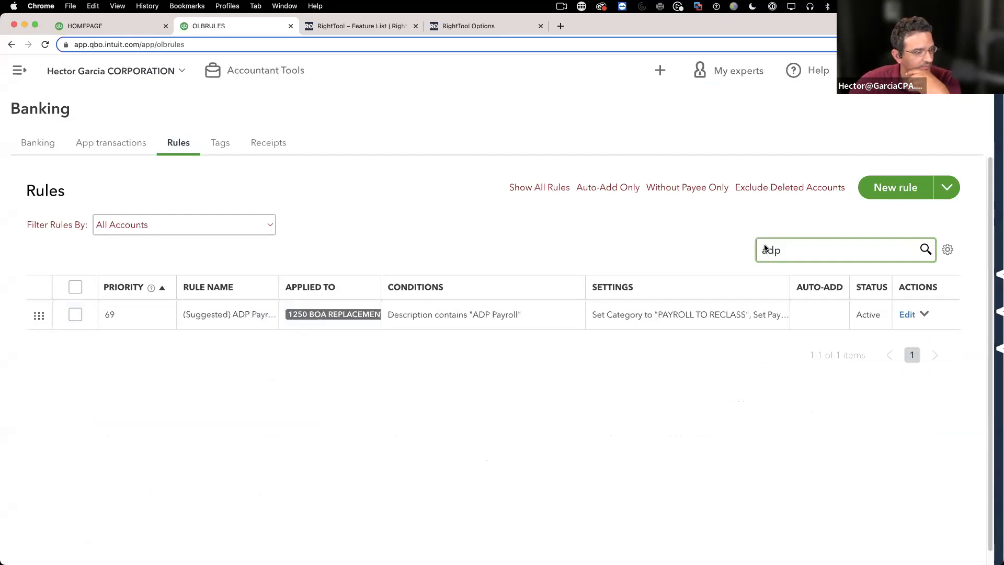
click(657, 319)
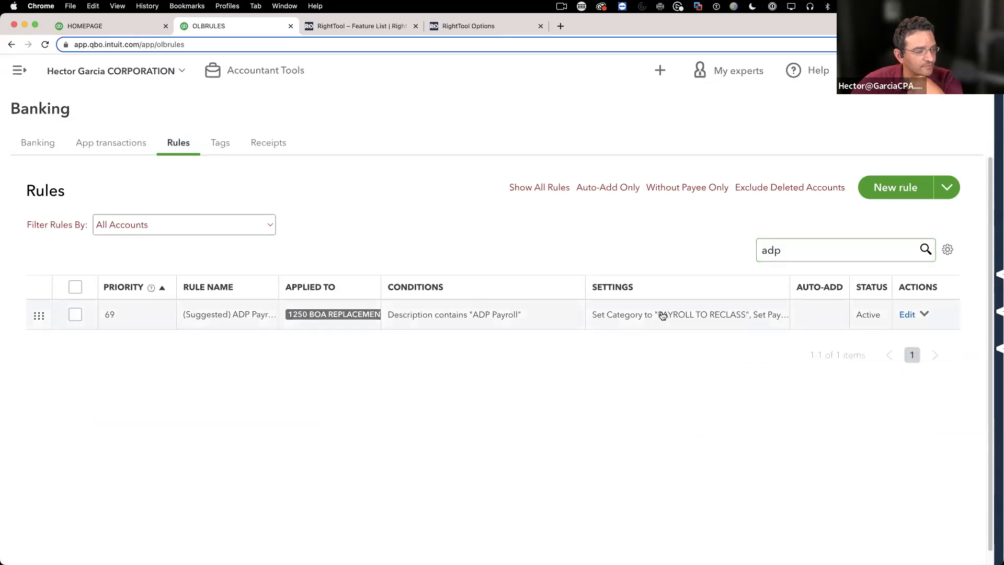
click(908, 315)
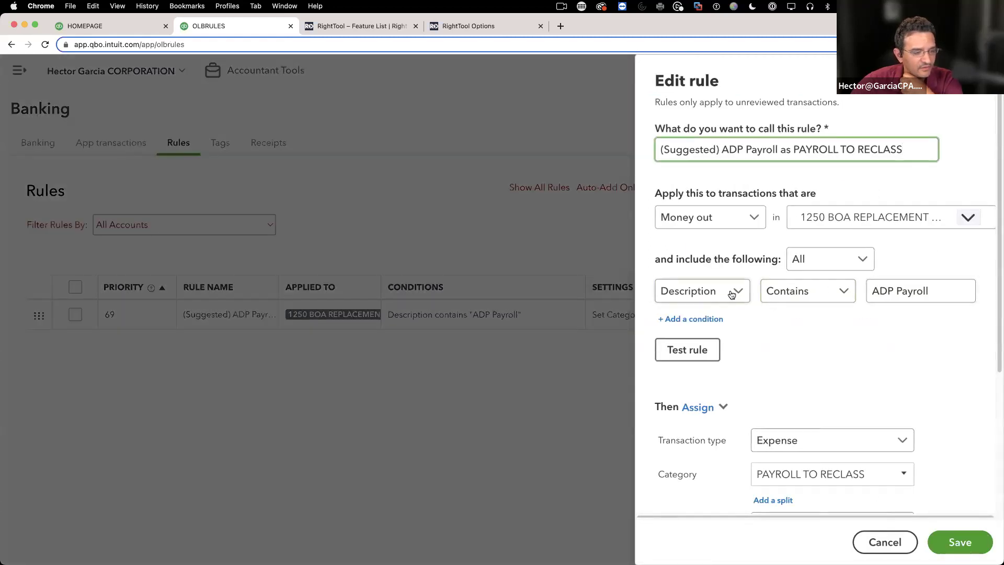
Change the rule's condition to bank text contains 'ADP', save it, and return to Banking
click(707, 302)
click(675, 339)
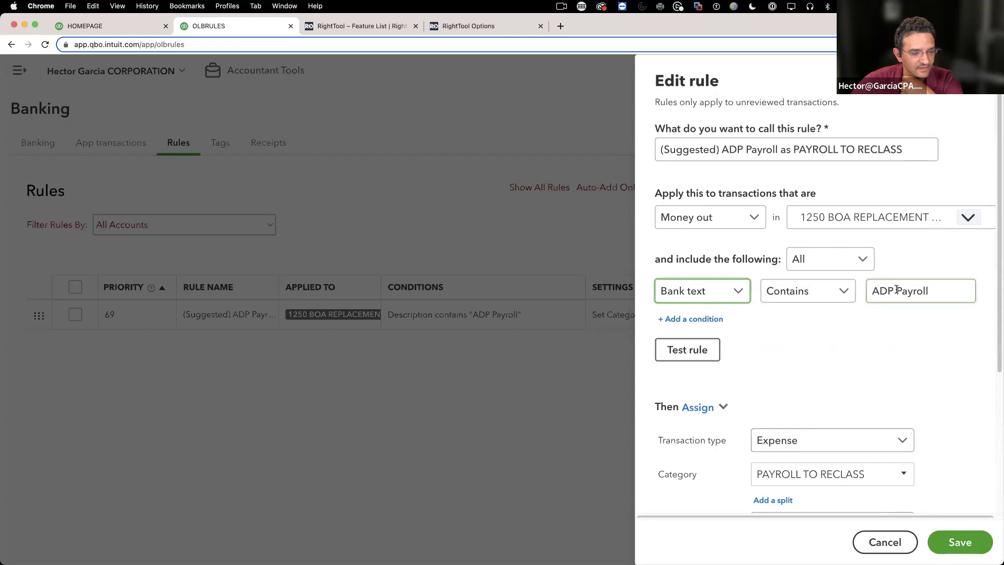
double_click(927, 291)
key(BackSpace)
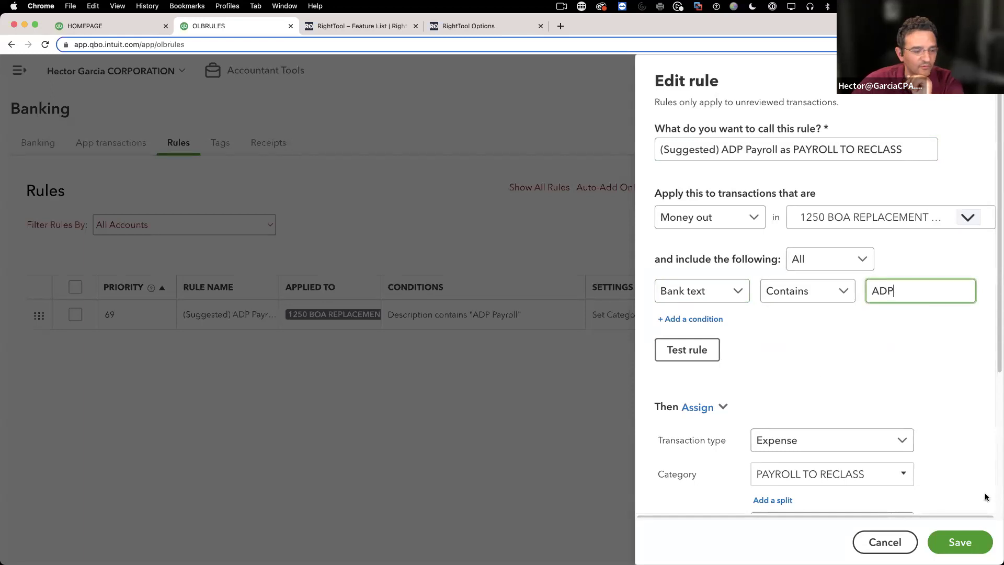
click(969, 543)
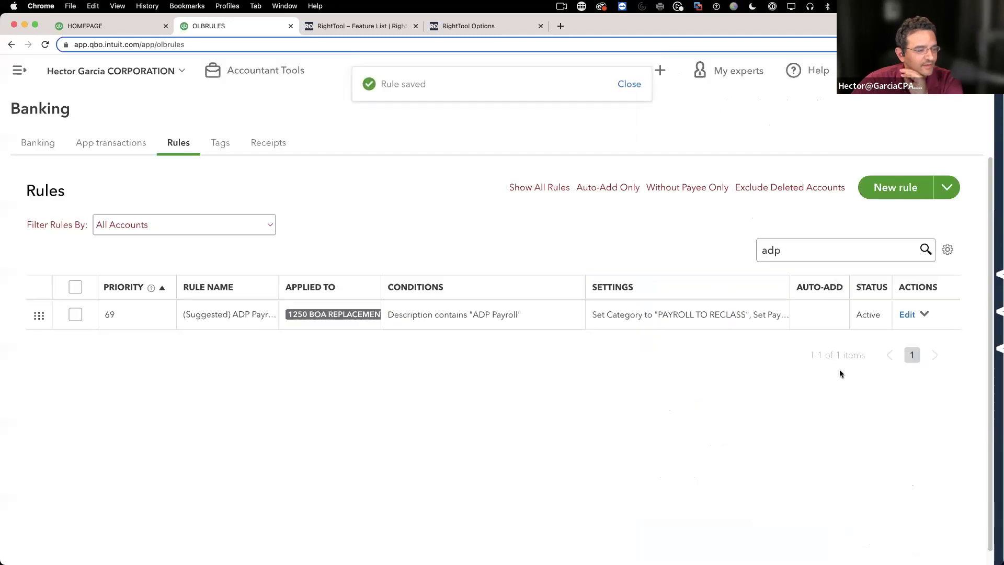
click(34, 143)
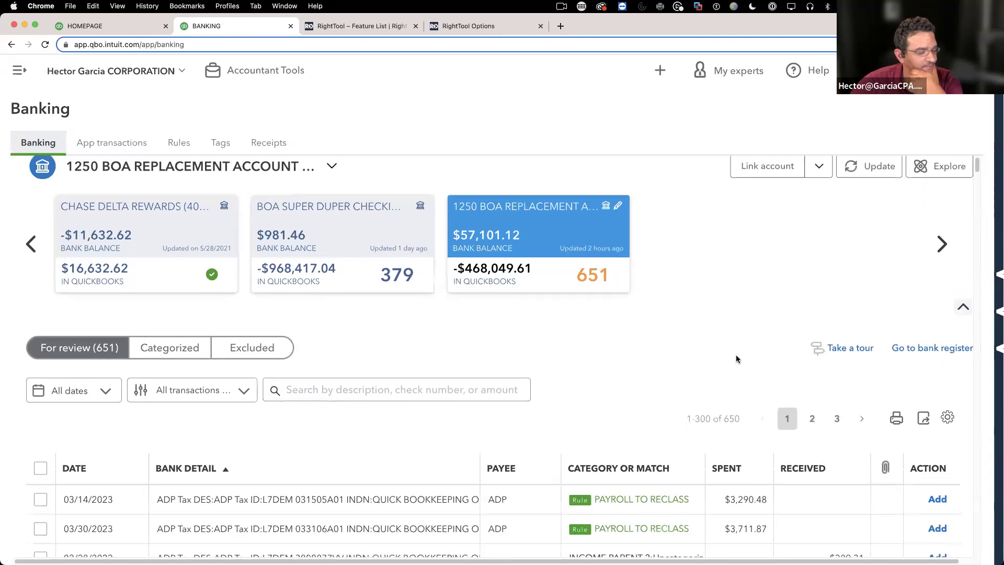
Add the 03/14/2023 $3,290.48 ADP Tax payment via the ADP Payroll rule, then view Categorized
scroll(736, 355, down, 3)
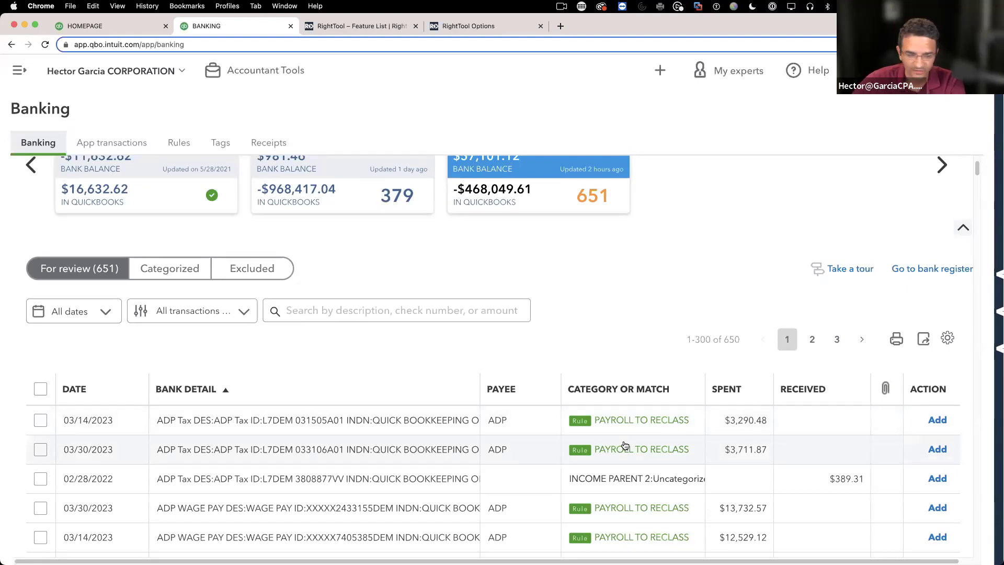
click(639, 421)
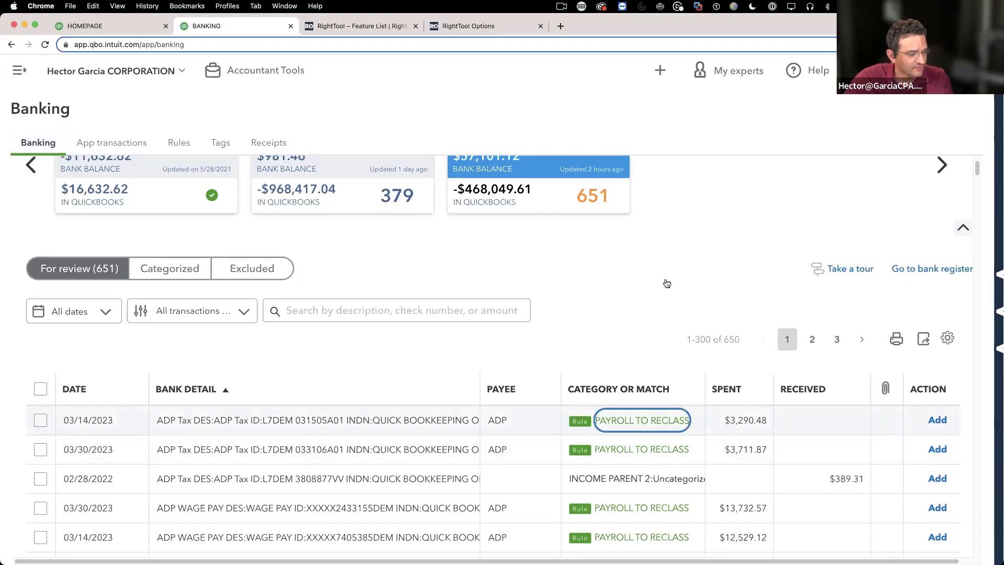
scroll(651, 325, down, 6)
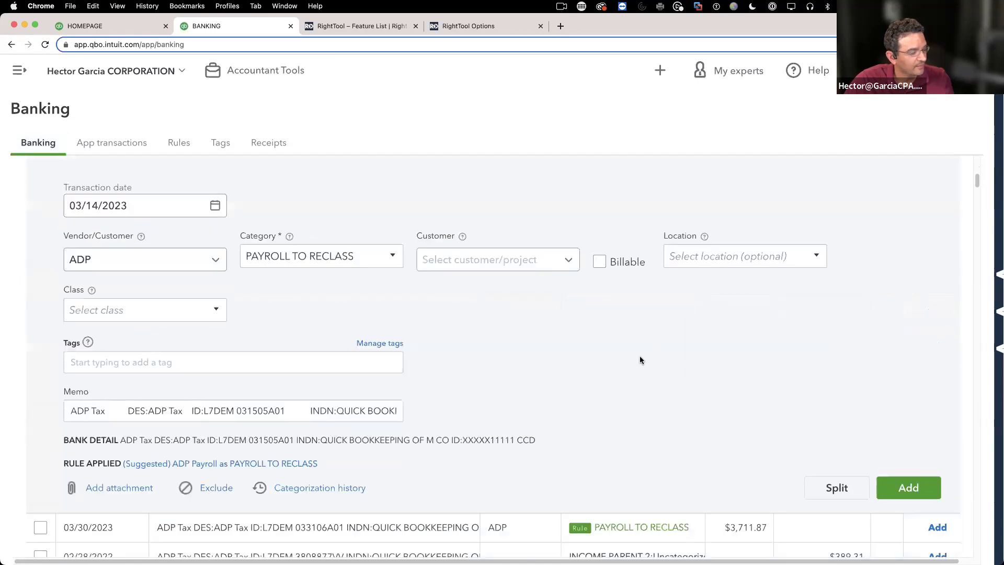
scroll(640, 360, down, 1)
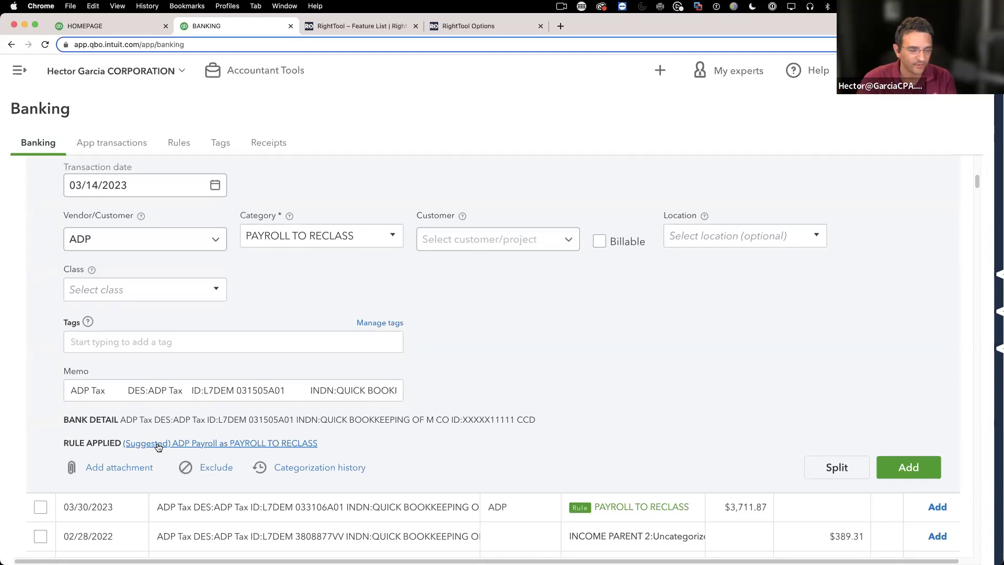
scroll(808, 293, up, 2)
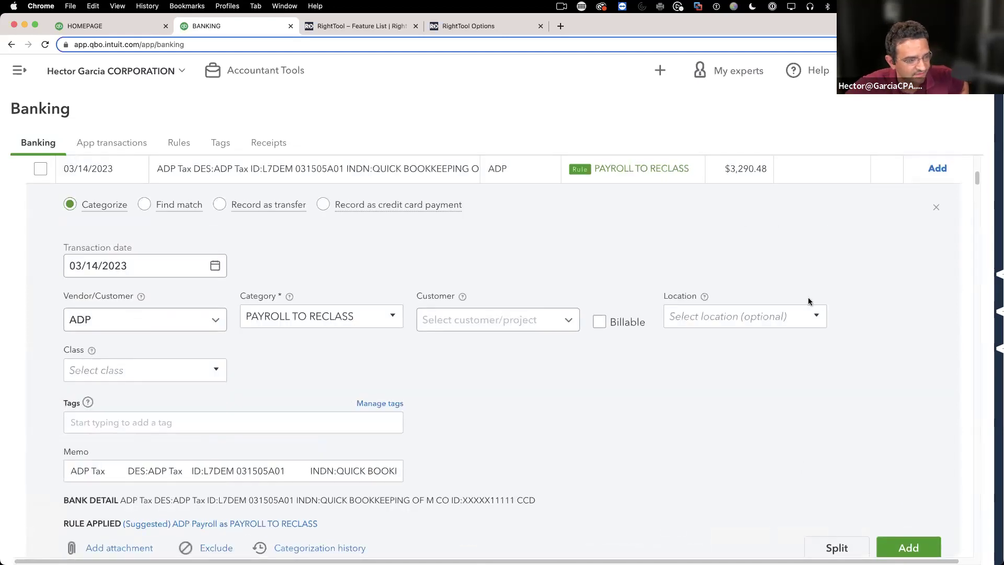
click(909, 548)
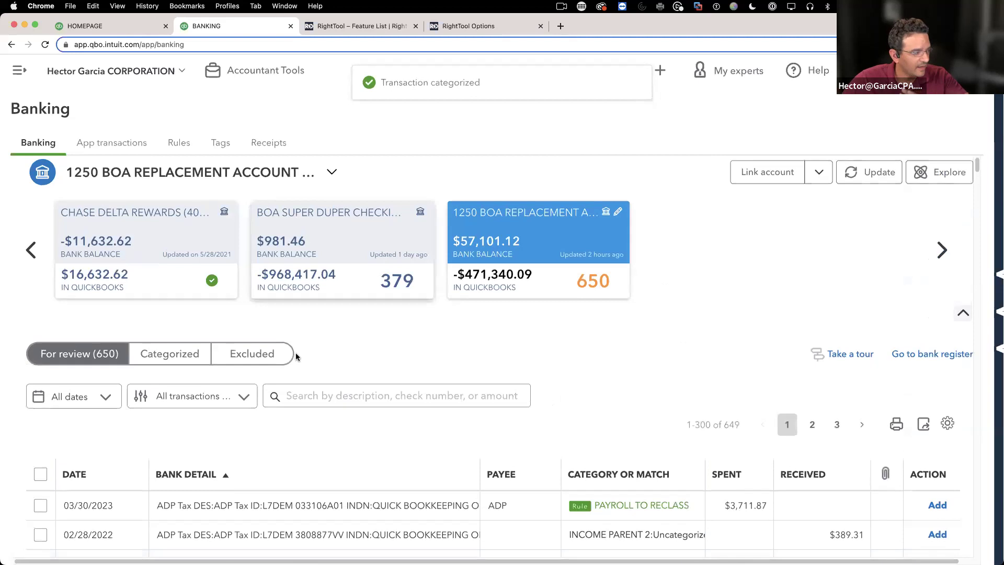
click(172, 359)
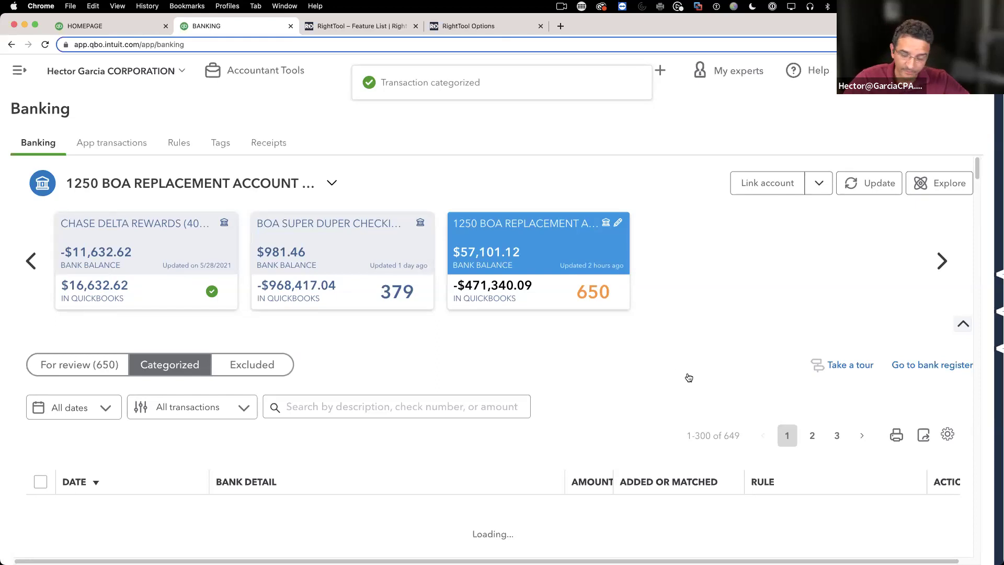
scroll(687, 377, down, 1)
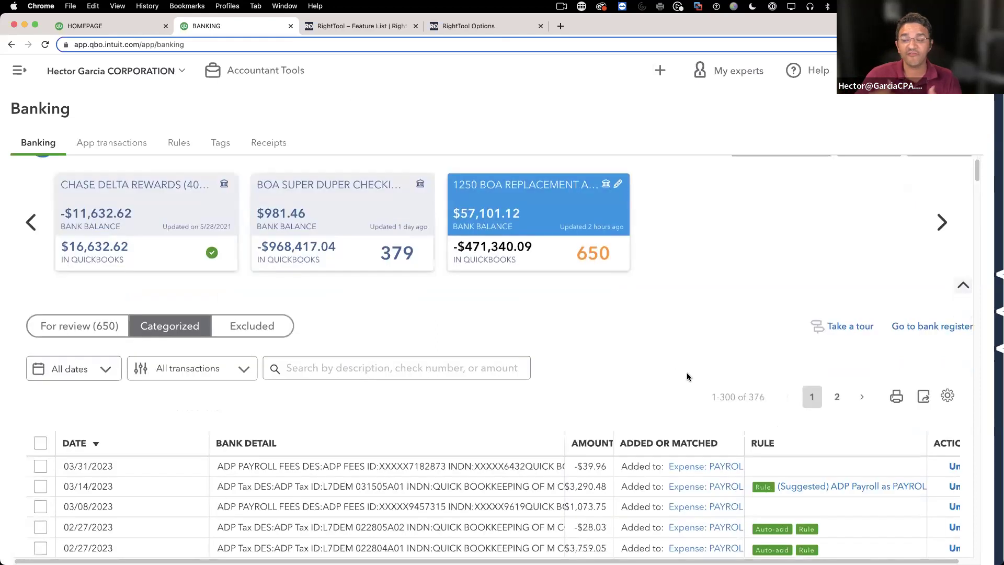
Filter the categorized list to All Suggested Rules, leaving only the 03/14/2023 ADP Tax payment
scroll(687, 377, down, 2)
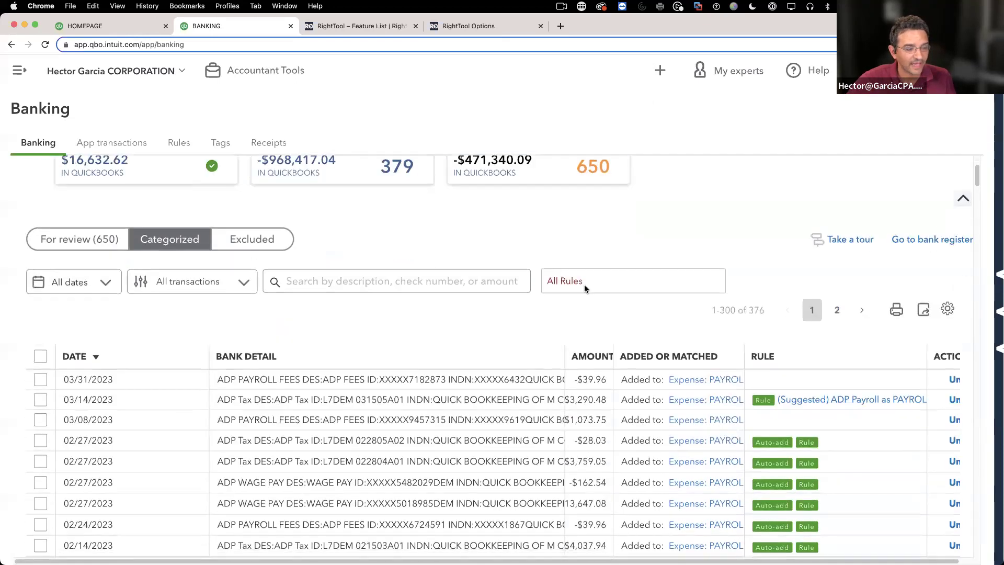
click(588, 283)
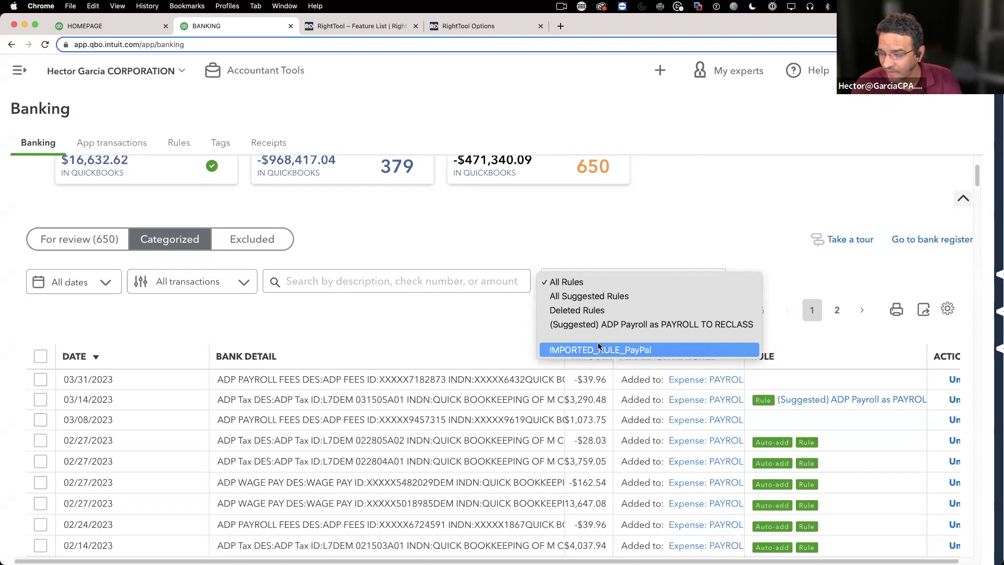
click(610, 297)
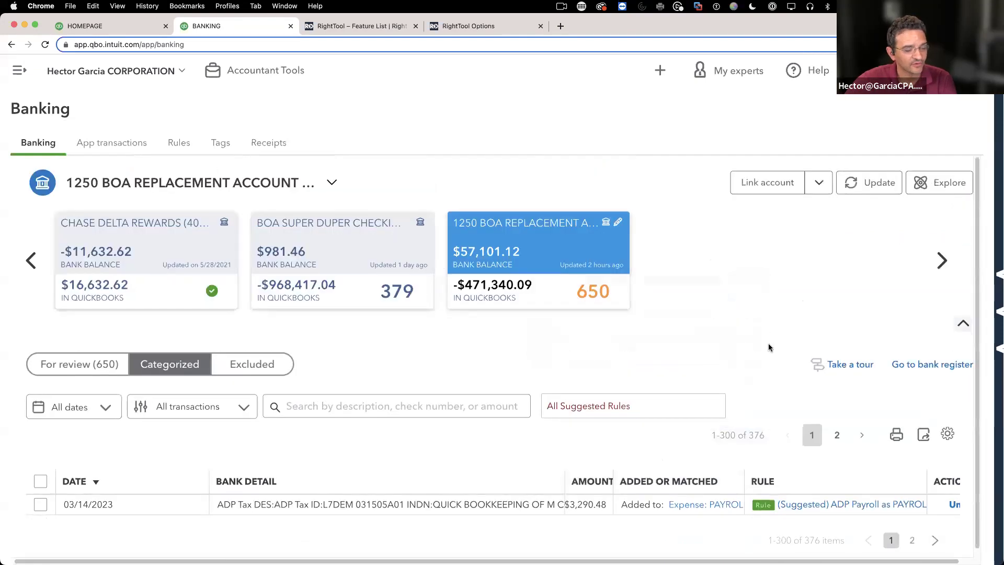
scroll(785, 387, down, 1)
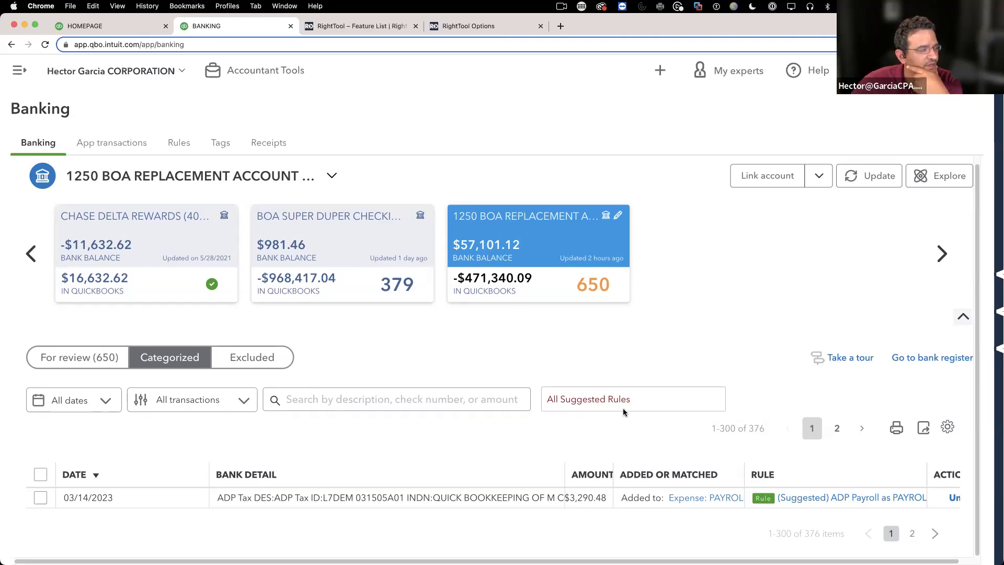
click(452, 29)
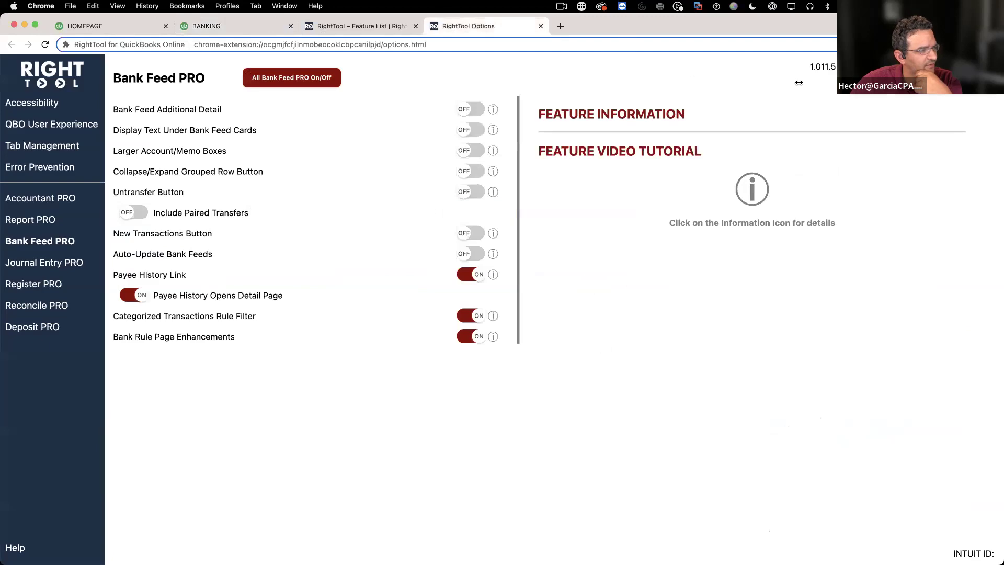
click(329, 27)
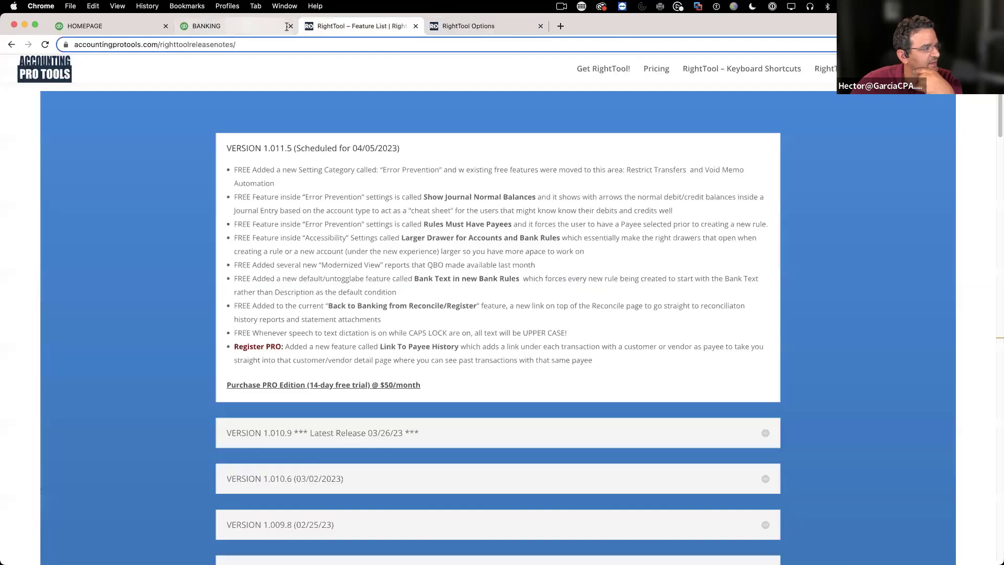
click(225, 27)
click(936, 128)
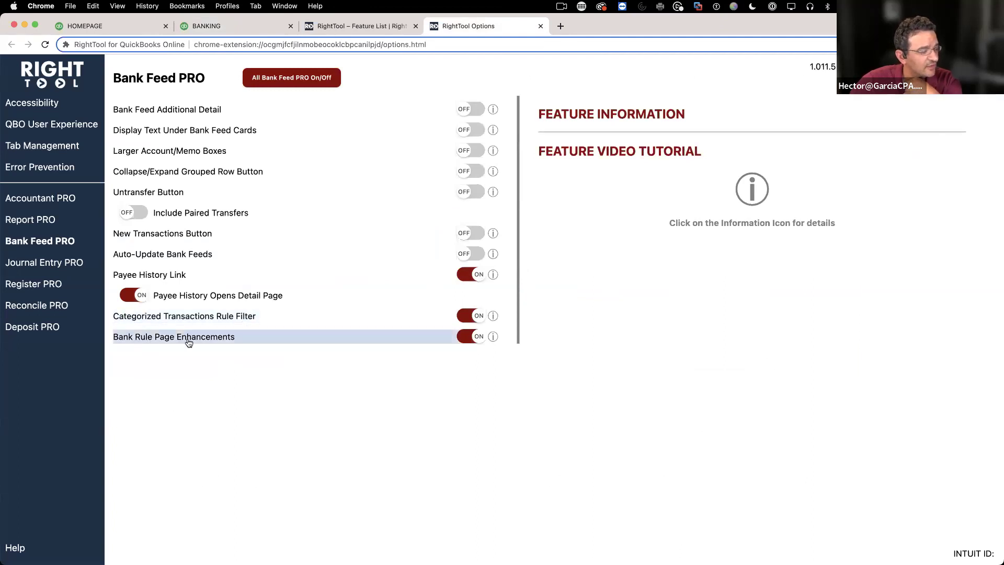
Open the bank Rules page, scroll its rules, and check the table settings options
click(218, 27)
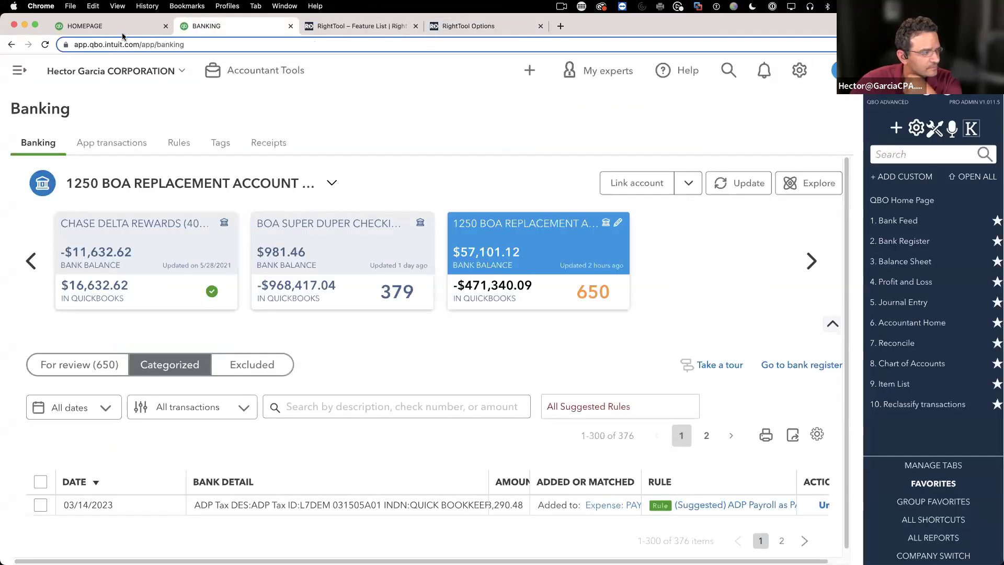
click(180, 143)
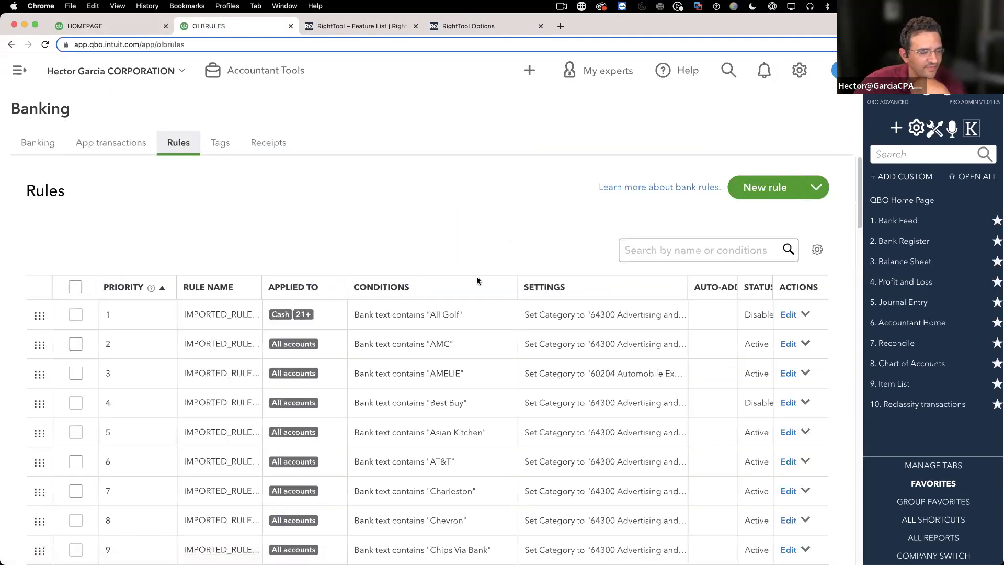
scroll(419, 324, down, 1)
scroll(418, 324, down, 5)
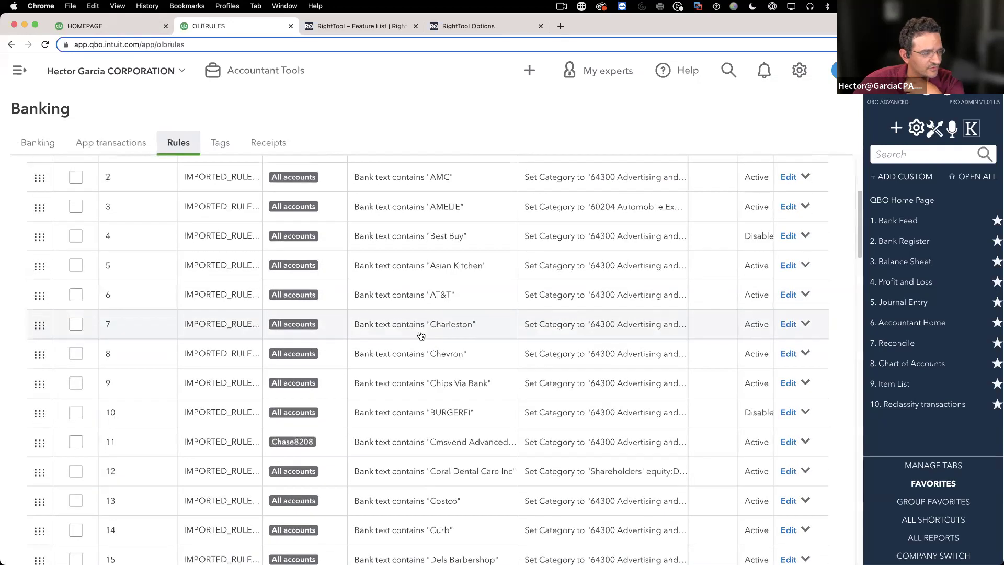
scroll(449, 262, up, 6)
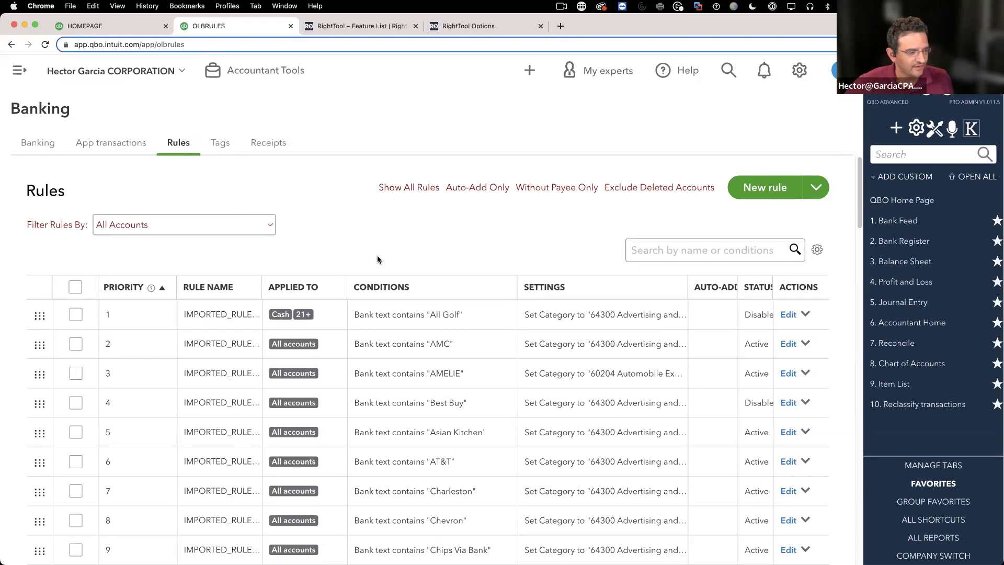
click(817, 249)
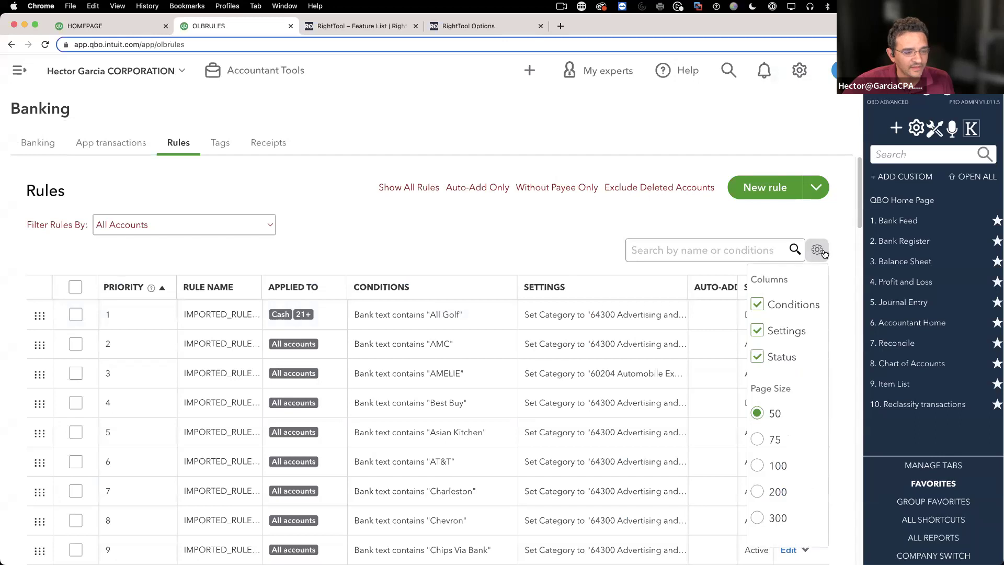
scroll(785, 366, down, 1)
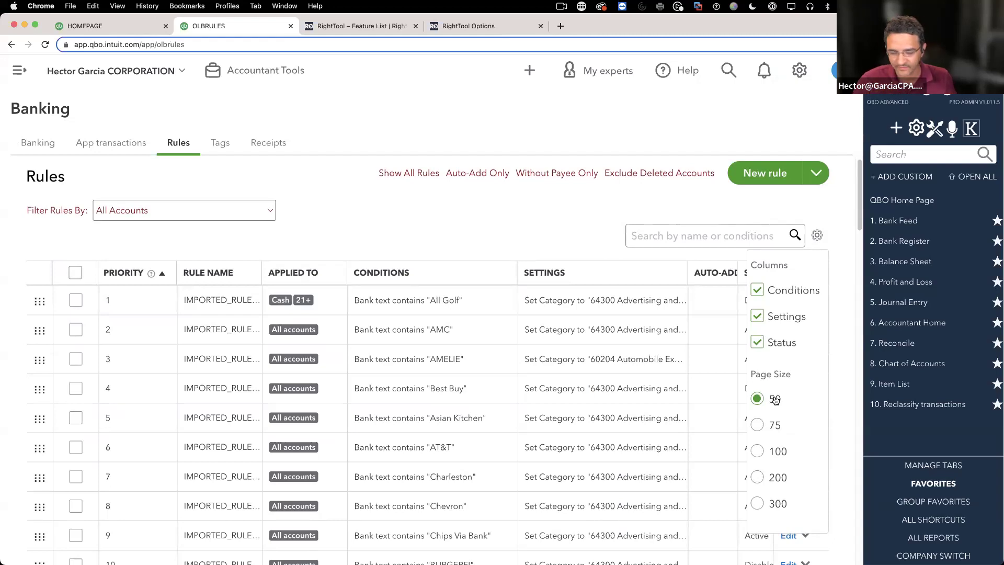
click(529, 224)
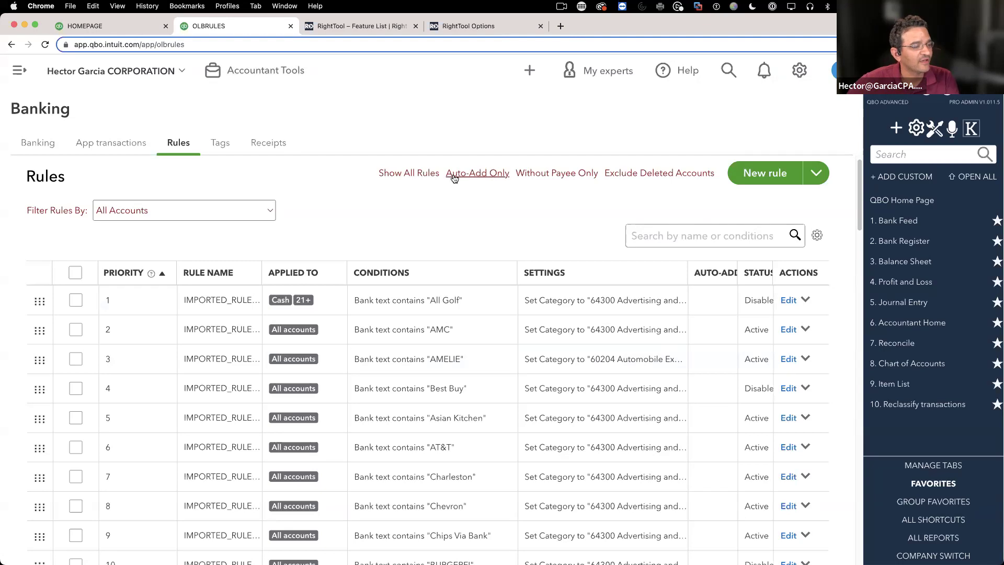
Reload the Rules page and scroll to rule 68's warning that some details no longer exist
click(476, 176)
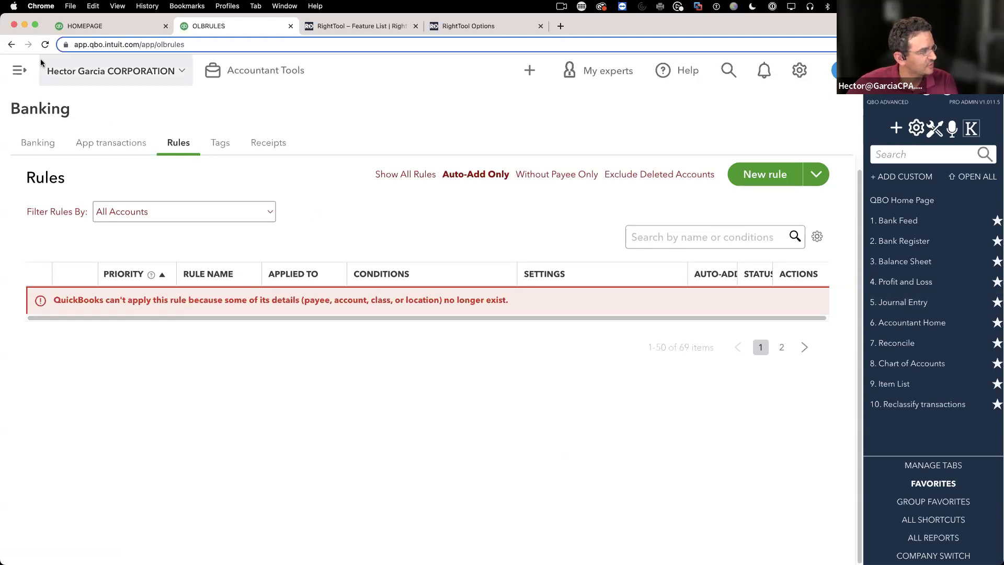
click(44, 45)
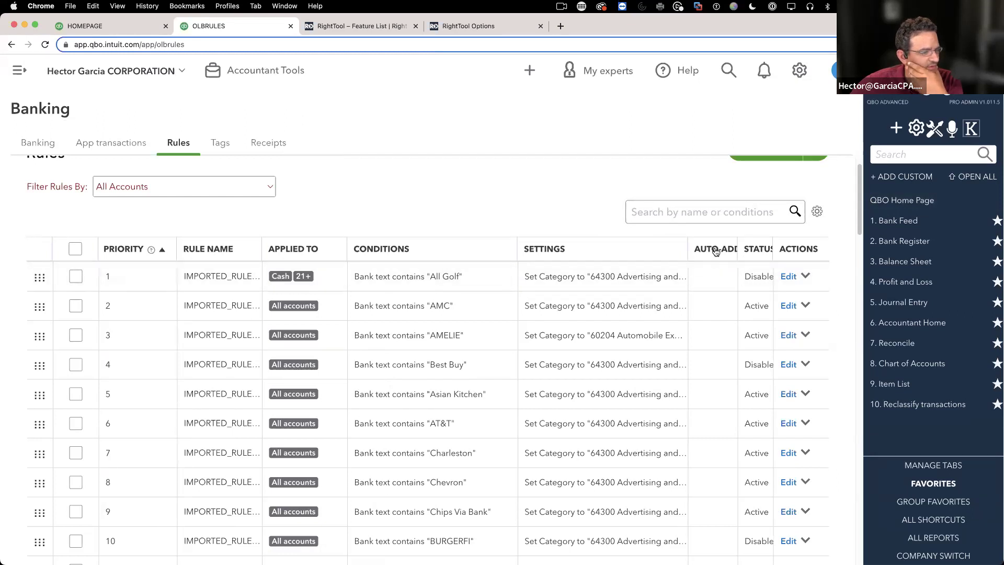
scroll(739, 329, down, 20)
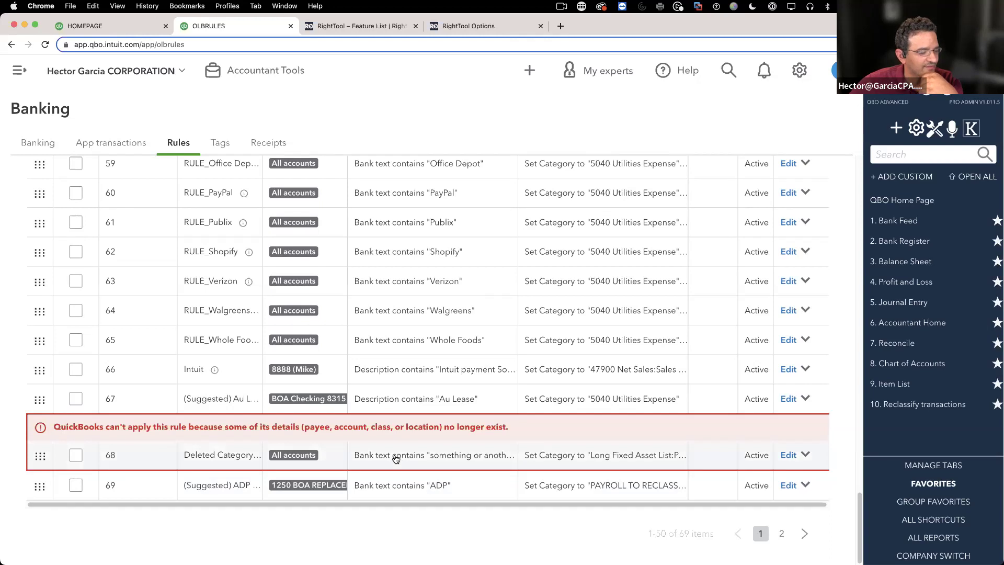
Set rule 68's category to Long Fixed Asset List:Positive displacement pumps and save it
click(789, 456)
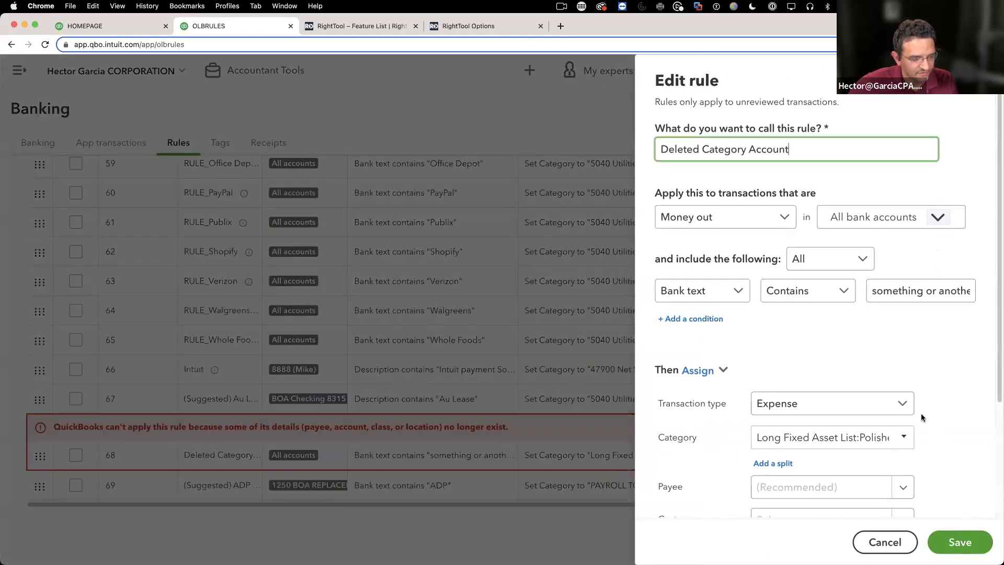
click(826, 437)
click(688, 263)
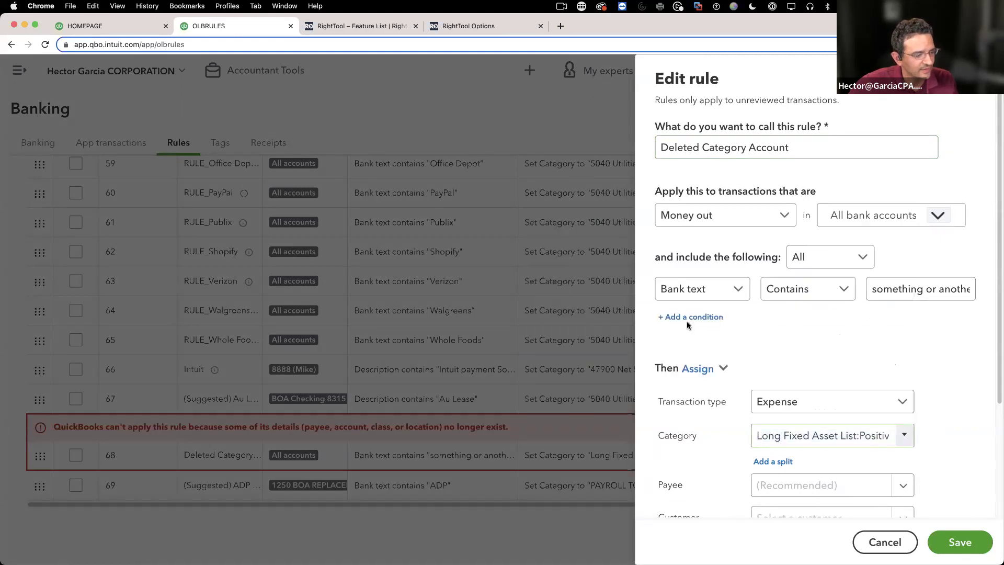
click(960, 542)
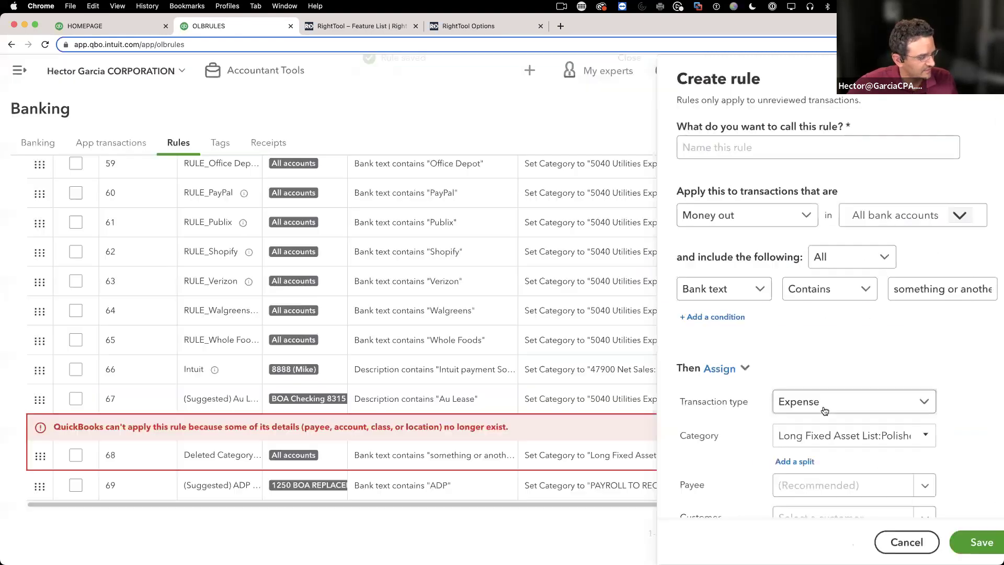
scroll(627, 224, up, 15)
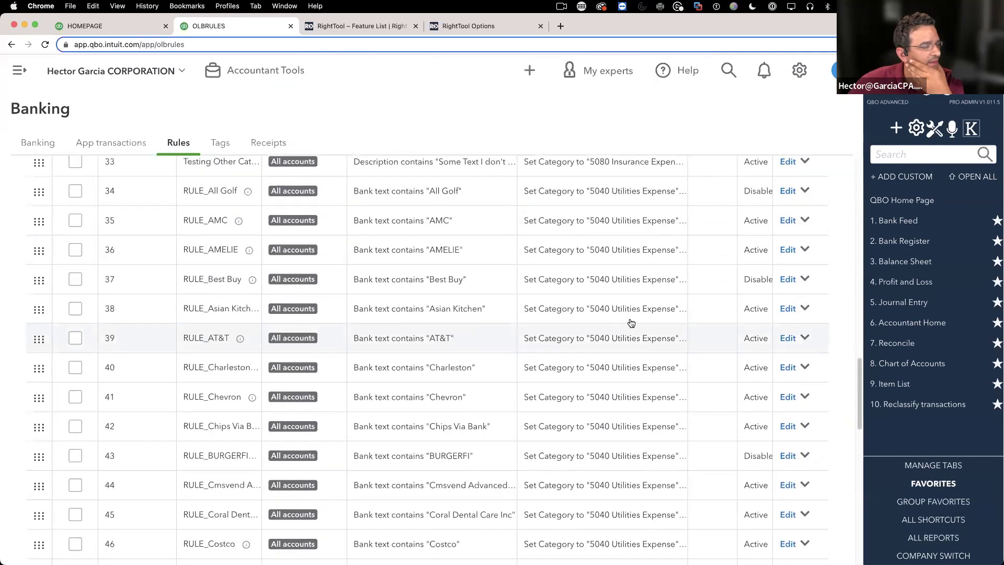
scroll(601, 325, up, 10)
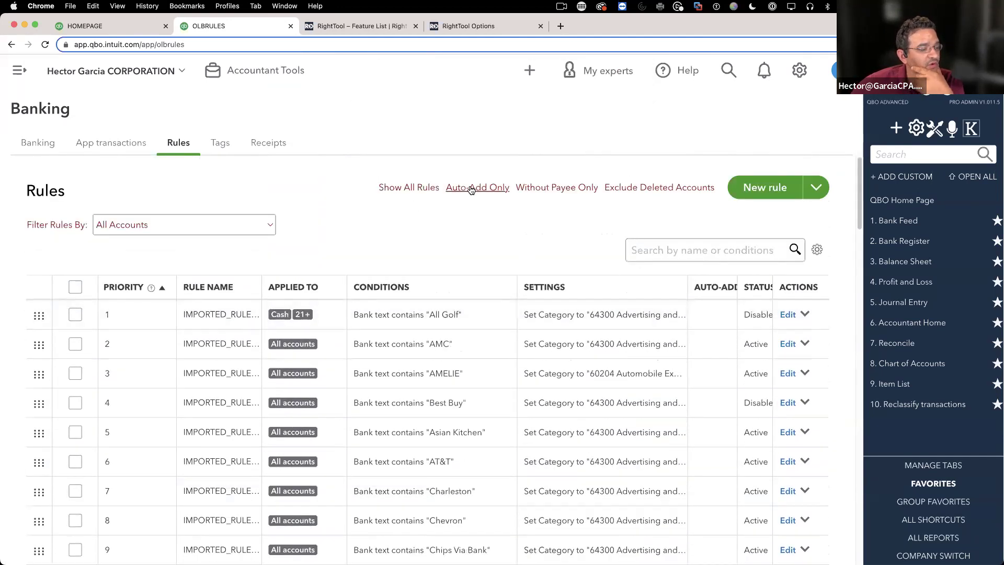
click(471, 189)
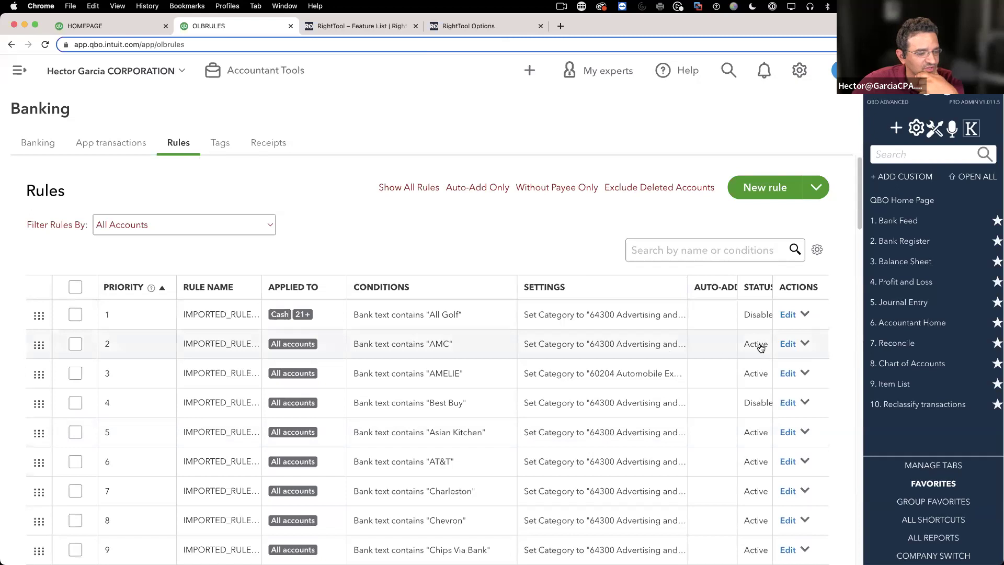
Remove PayPal Business and Paypal 3 from the AMC imported rule's bank accounts
click(788, 344)
scroll(733, 376, down, 10)
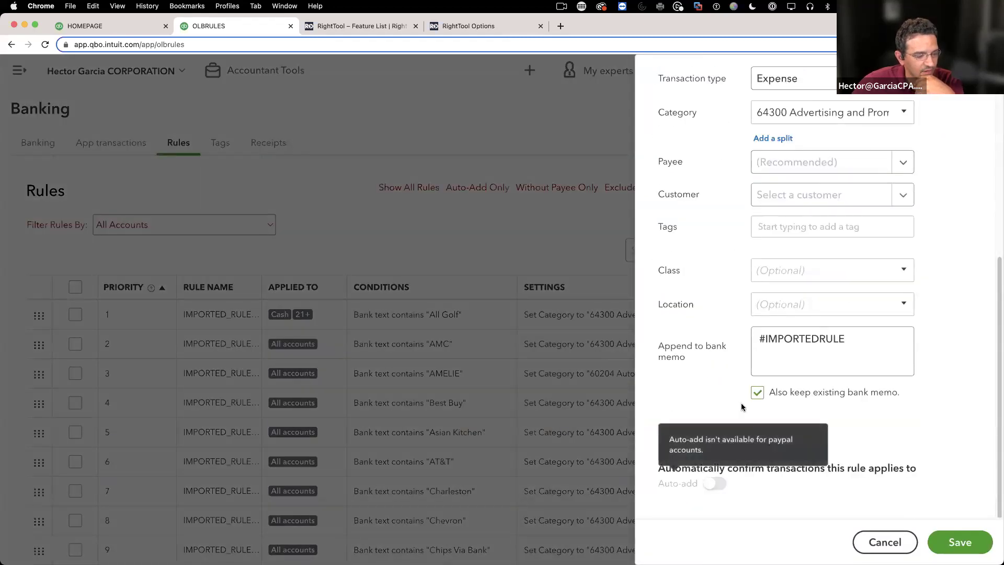
scroll(921, 129, up, 10)
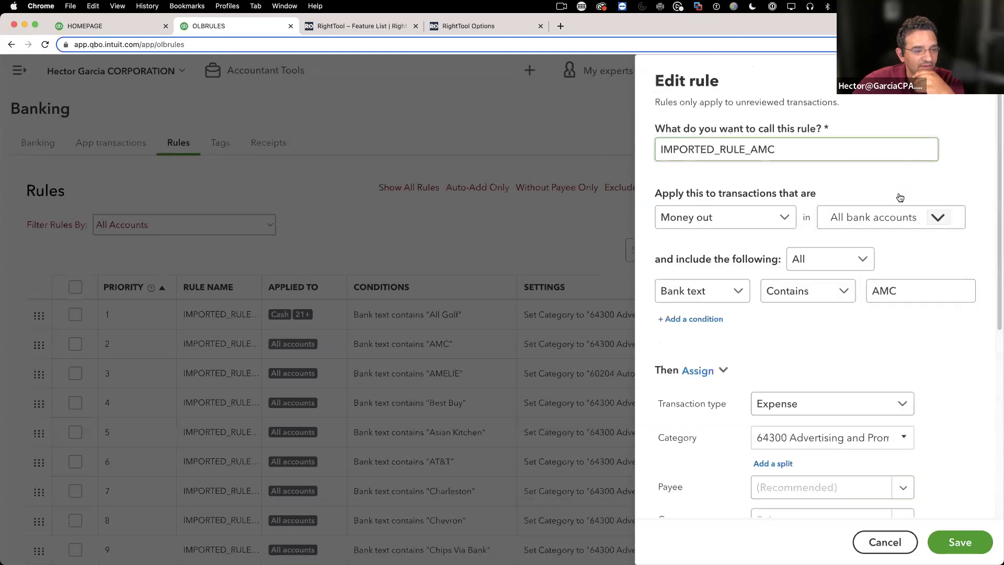
click(937, 217)
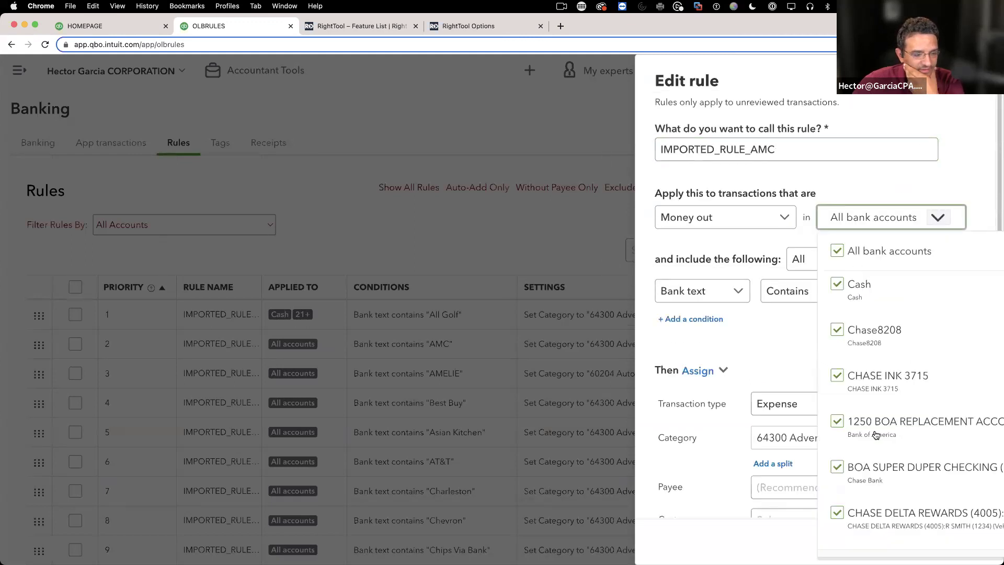
scroll(879, 434, down, 6)
click(836, 337)
click(821, 385)
scroll(874, 411, down, 8)
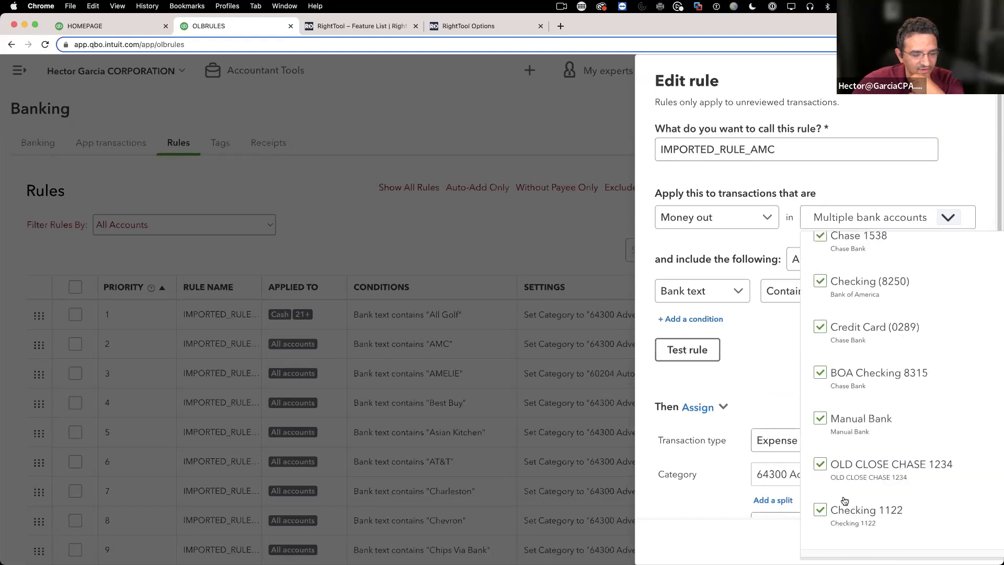
click(742, 530)
Switch on auto-add for the AMC rule and save it
scroll(685, 460, down, 7)
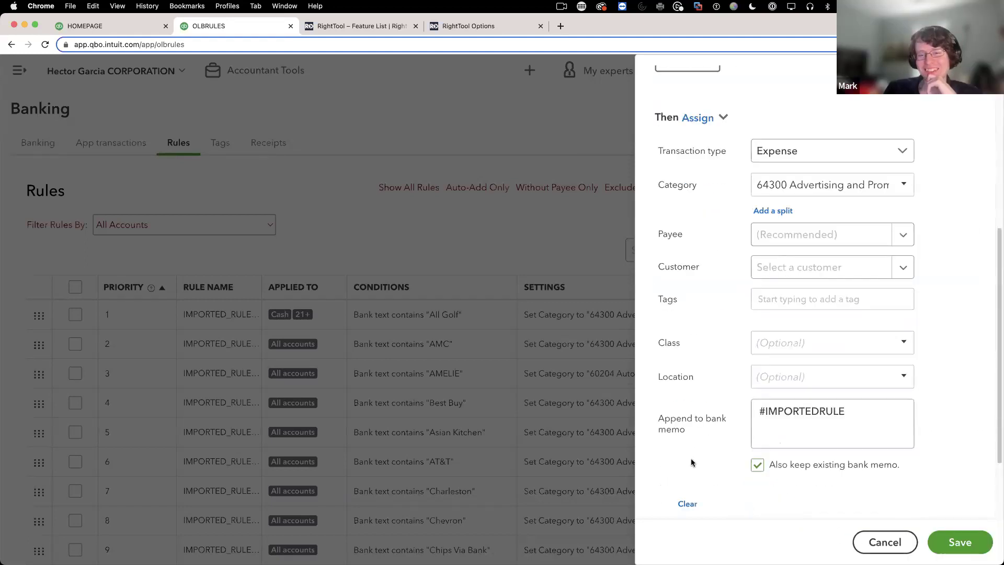
click(715, 486)
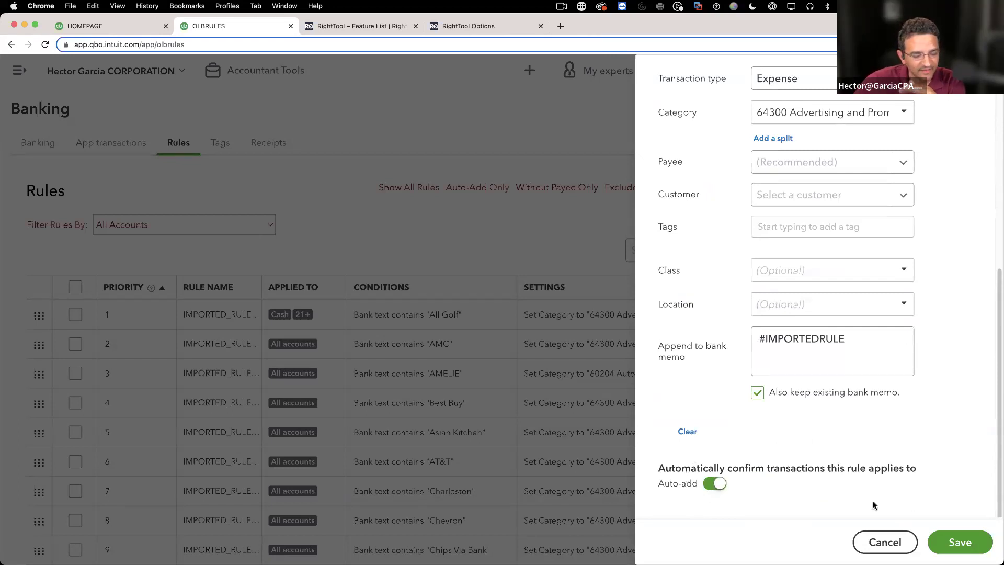
click(939, 541)
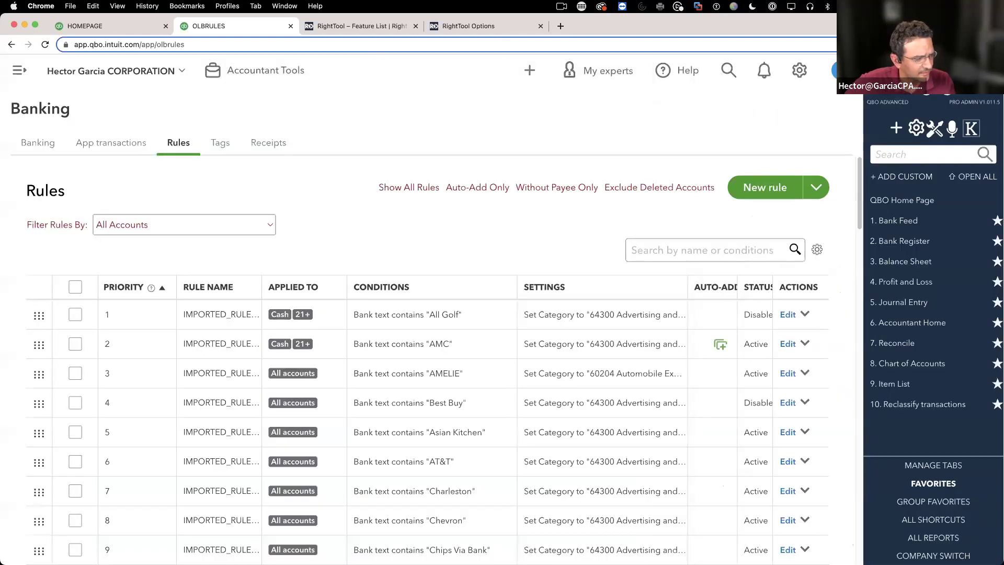
Switch the rules filter from Auto-Add Only to Without Payee Only, showing six rules
click(468, 189)
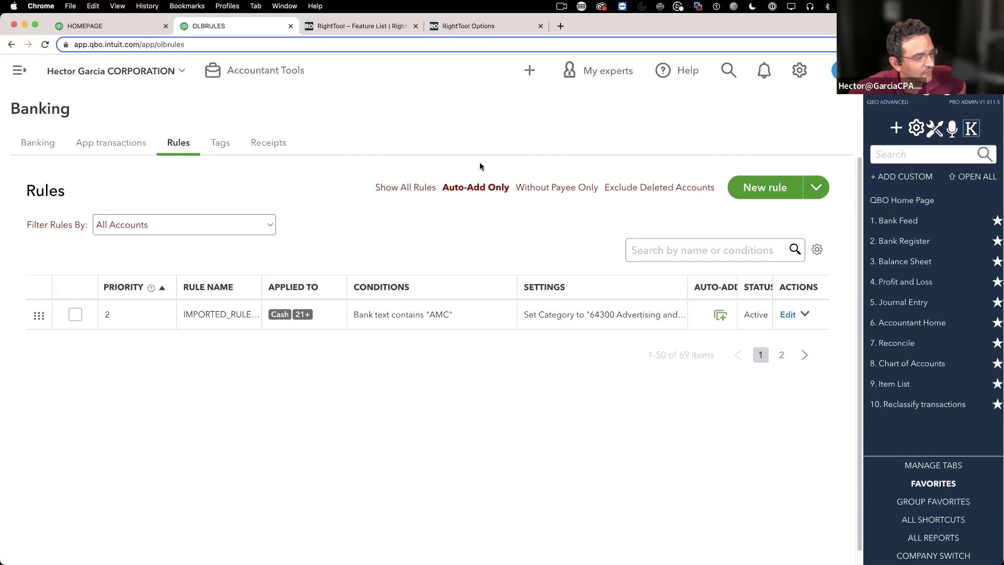
click(557, 190)
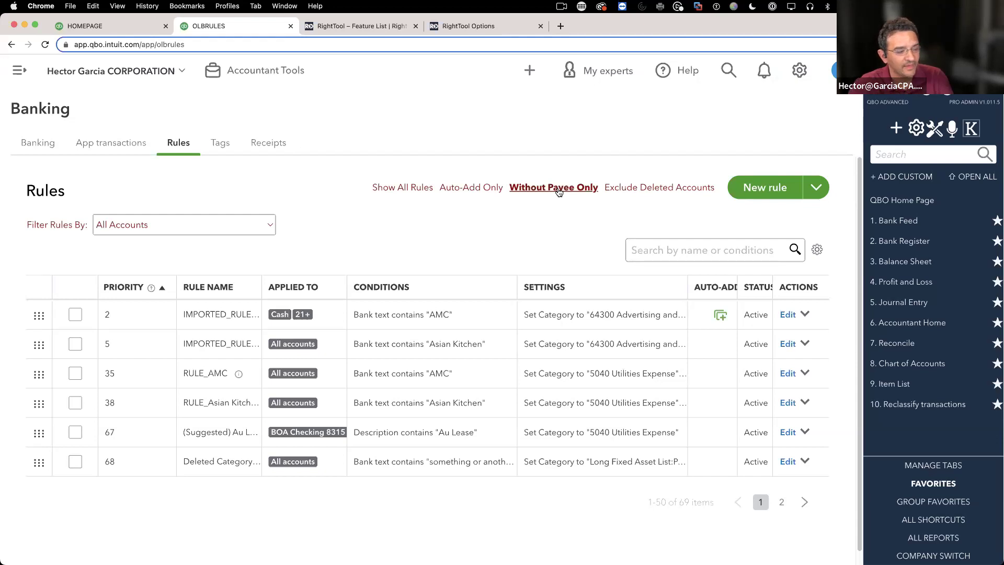
Set the payee of imported rule 2 to the AMC vendor, save it, then list all rules again
click(558, 189)
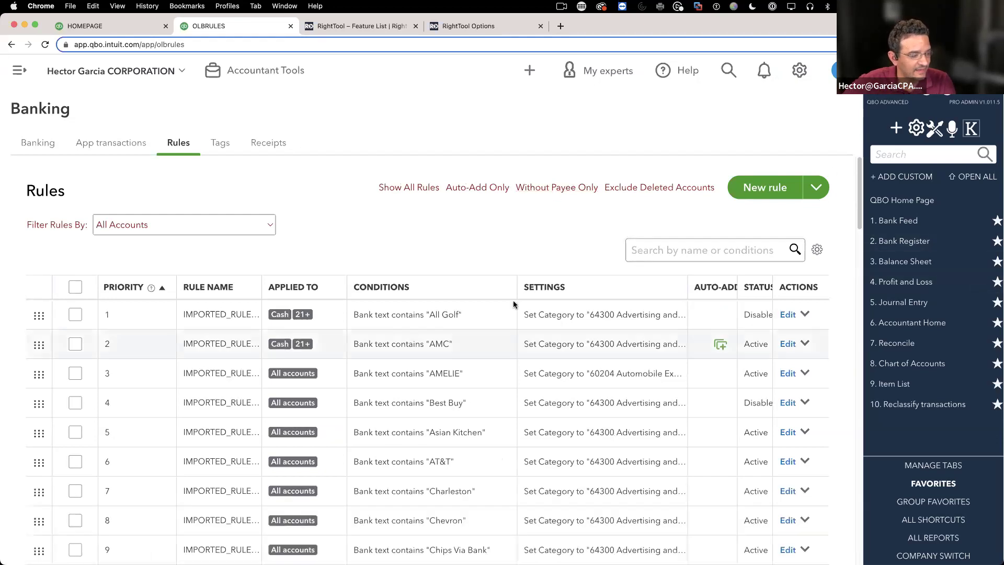
click(550, 189)
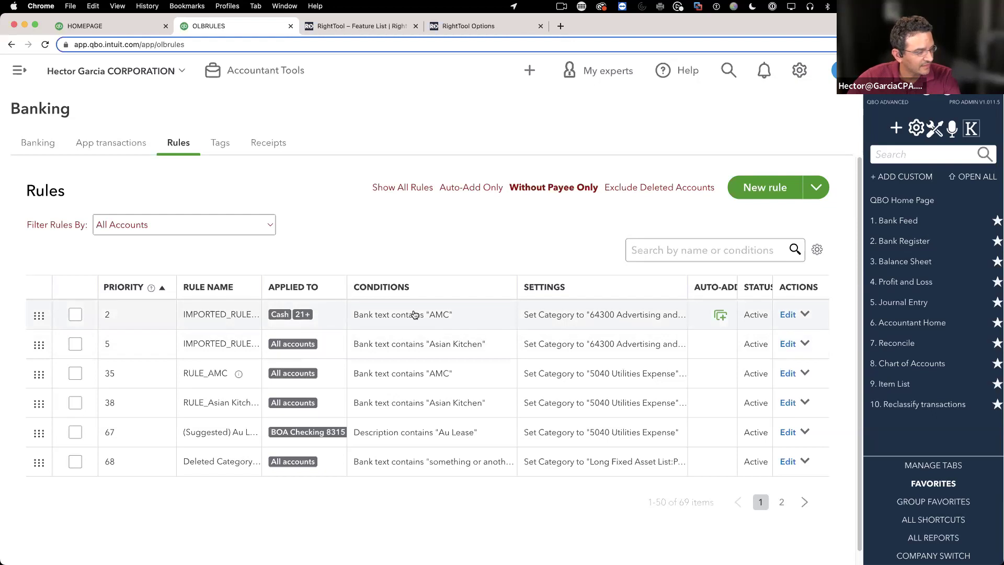
click(787, 314)
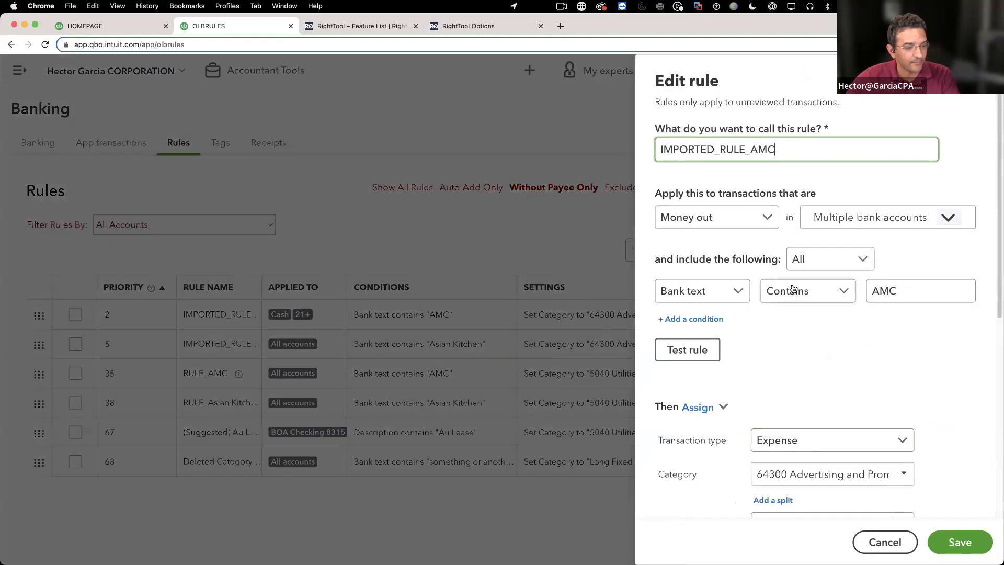
scroll(803, 387, down, 2)
scroll(803, 391, down, 2)
click(779, 345)
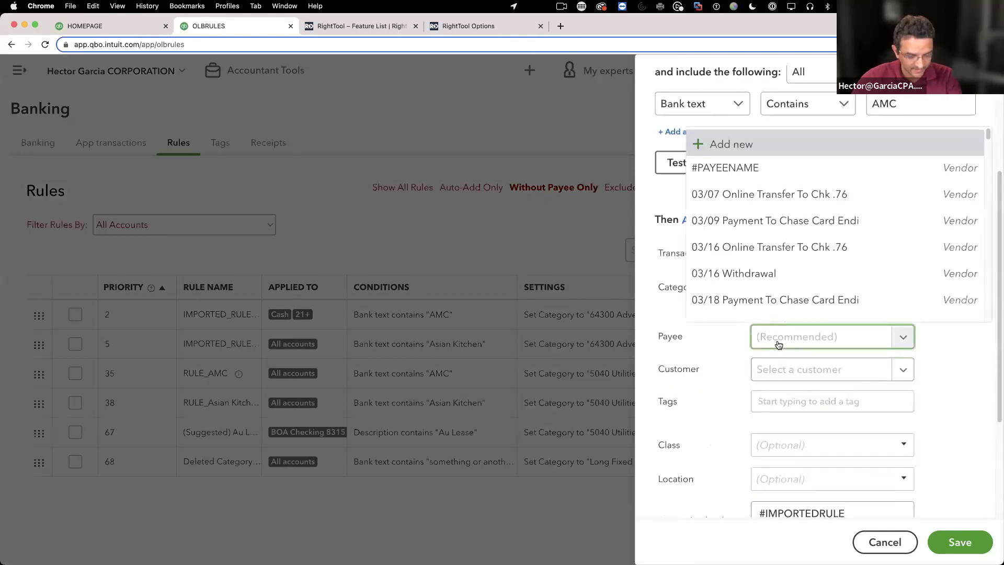
text(amc)
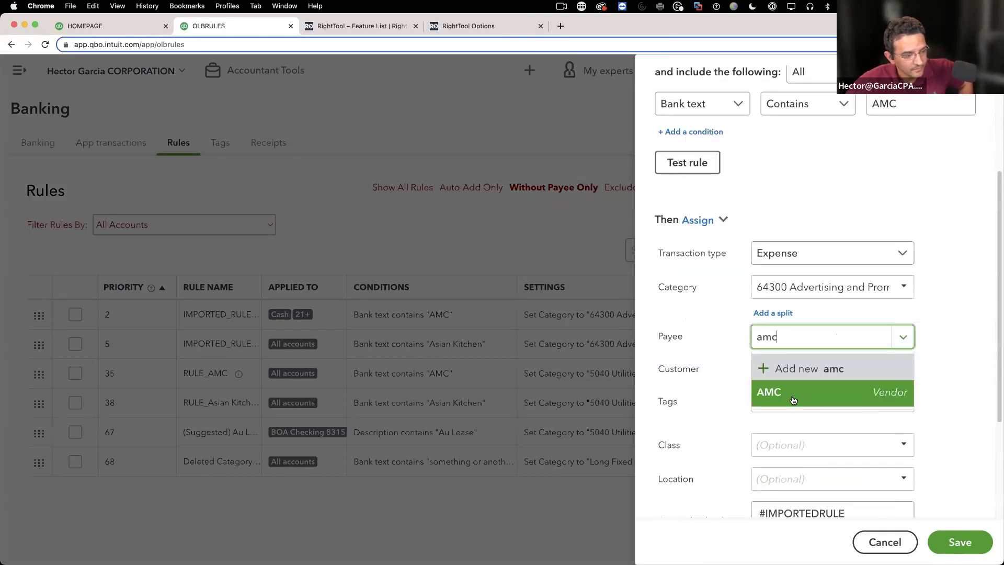
click(793, 400)
click(966, 548)
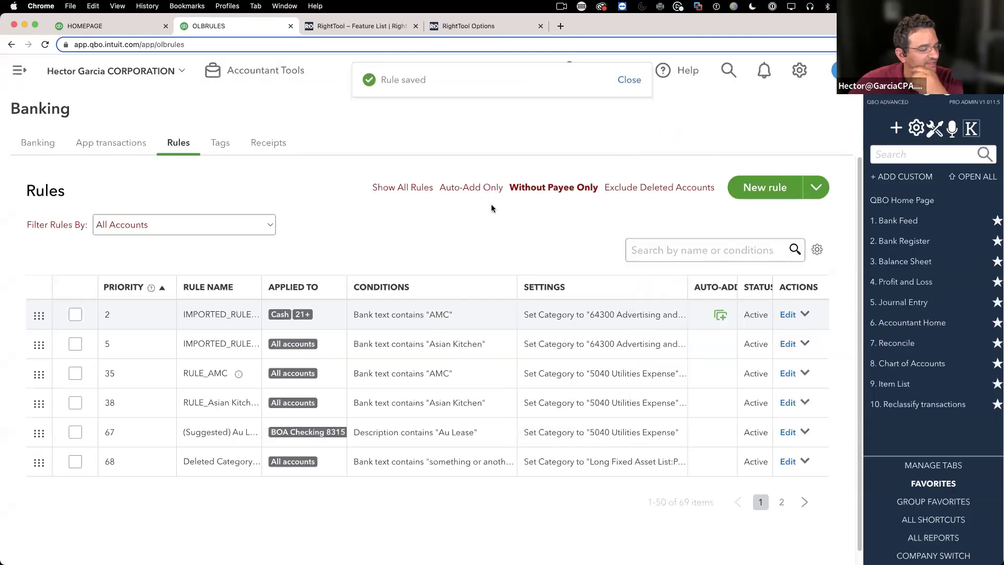
click(410, 187)
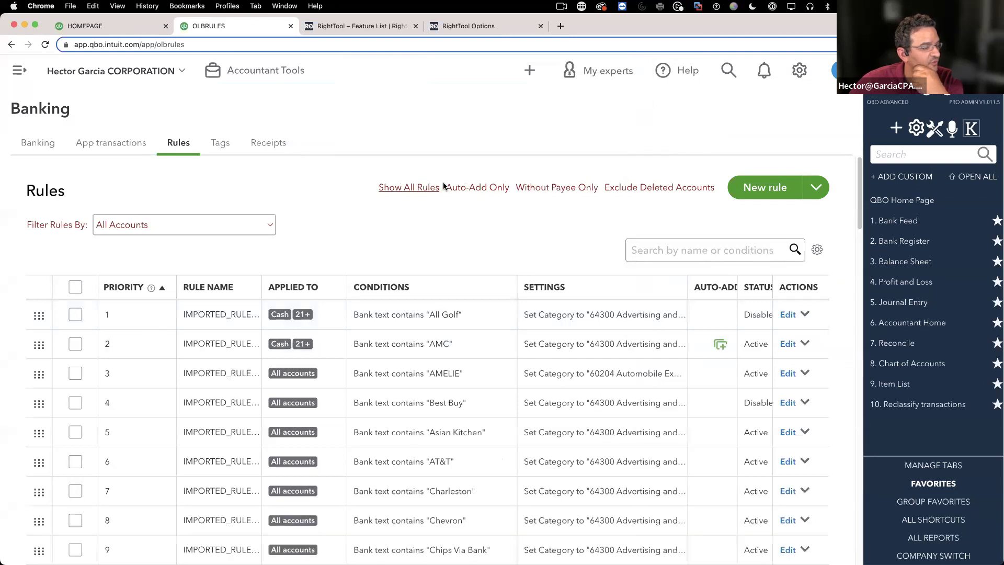
Give RULE_AMC (rule 35) the AMC payee, save it, and return to showing all rules
click(549, 188)
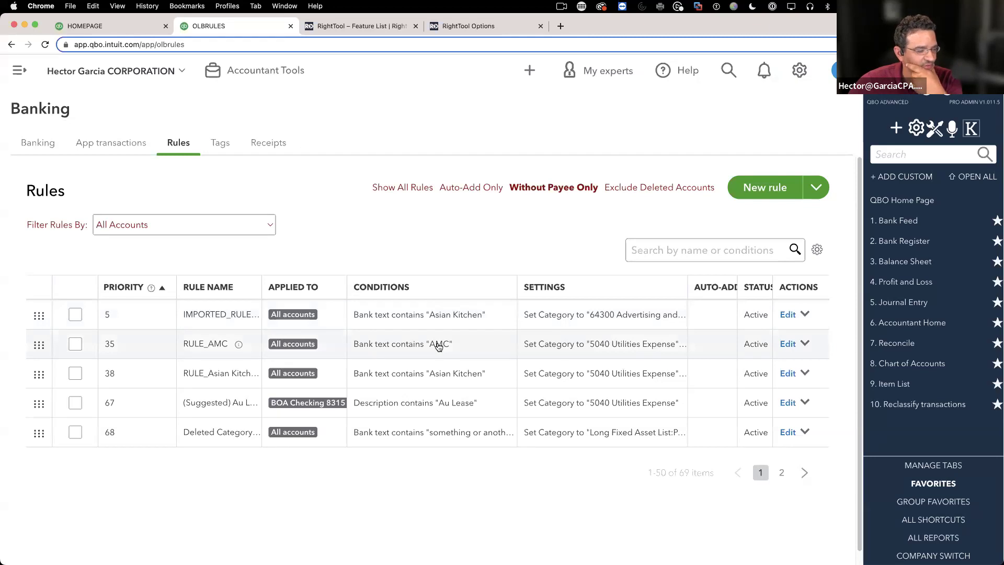
click(787, 344)
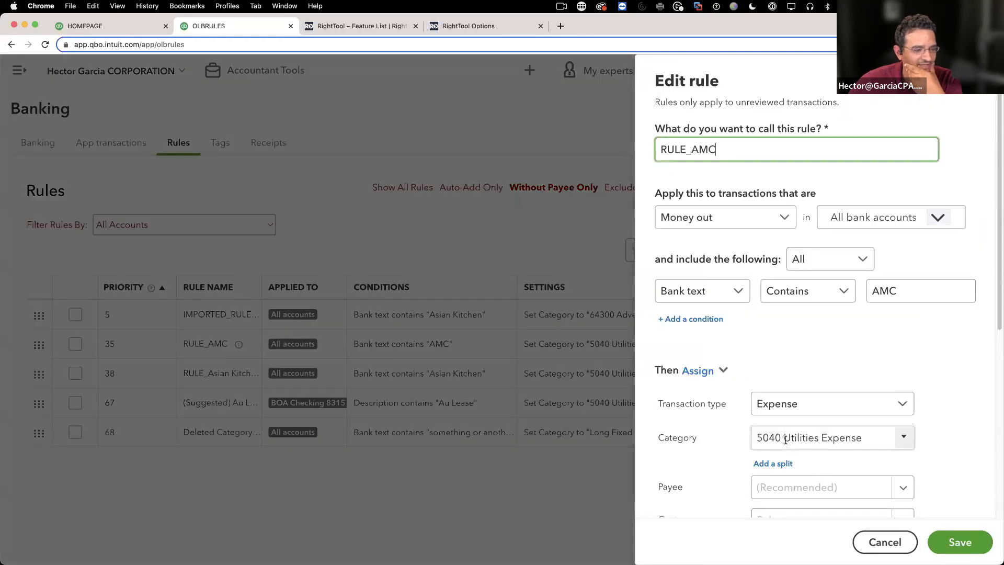
scroll(839, 468, down, 1)
click(904, 467)
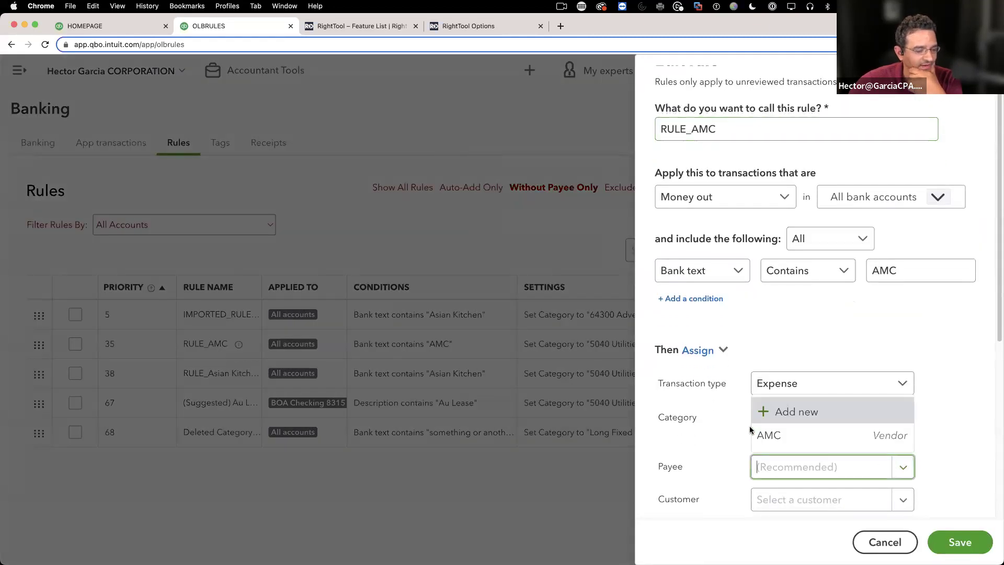
click(774, 435)
click(960, 542)
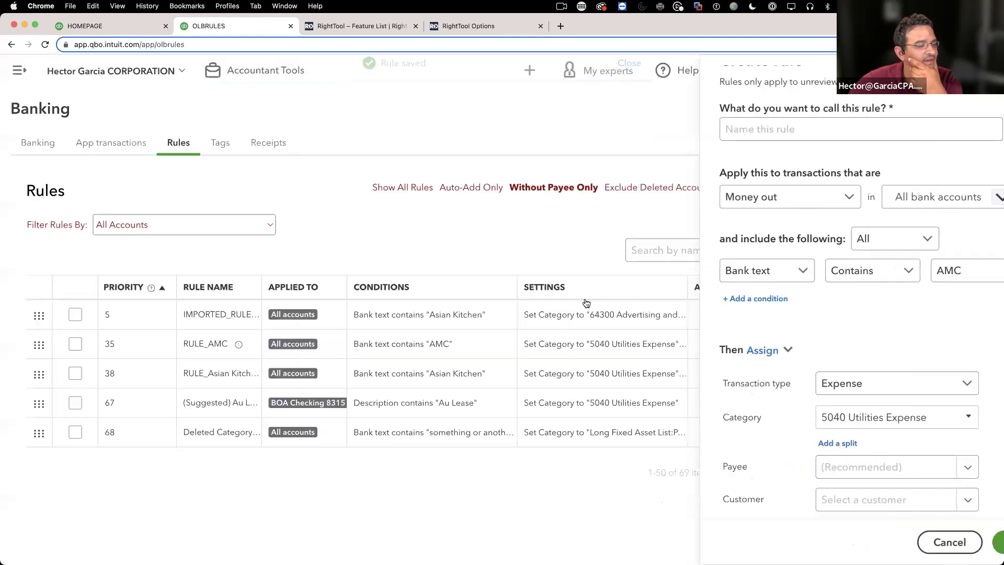
click(403, 187)
click(536, 190)
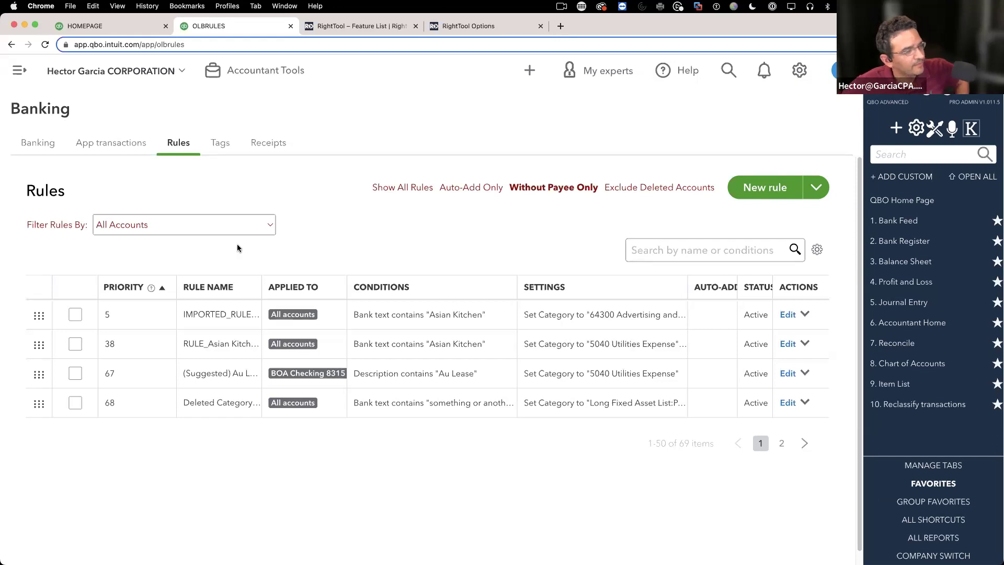
click(406, 185)
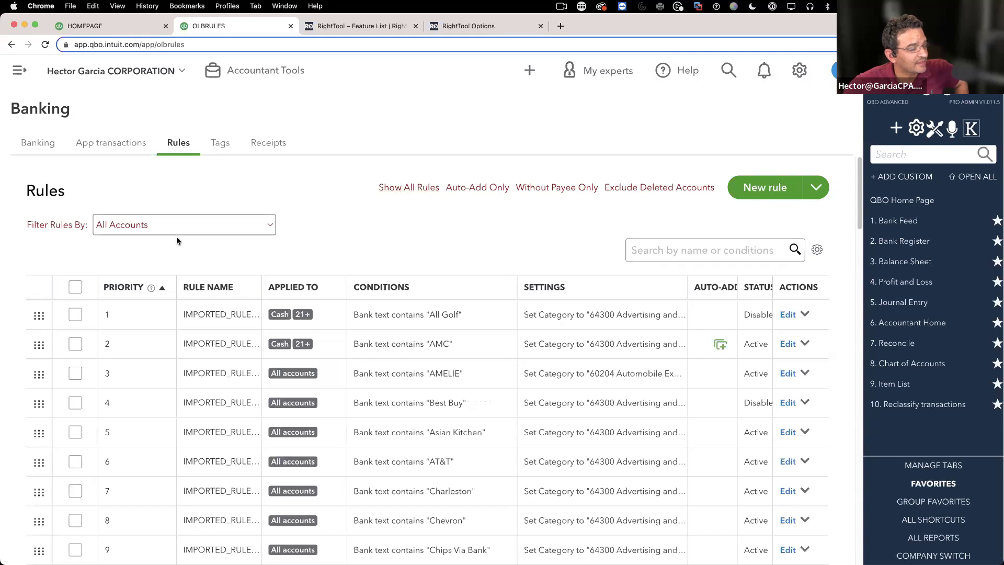
Filter rules by account through 64300, PAYROLL TO RECLASS, 5080 Insurance Expense, ending on Shareholders' equity:Distributions
click(191, 224)
click(251, 208)
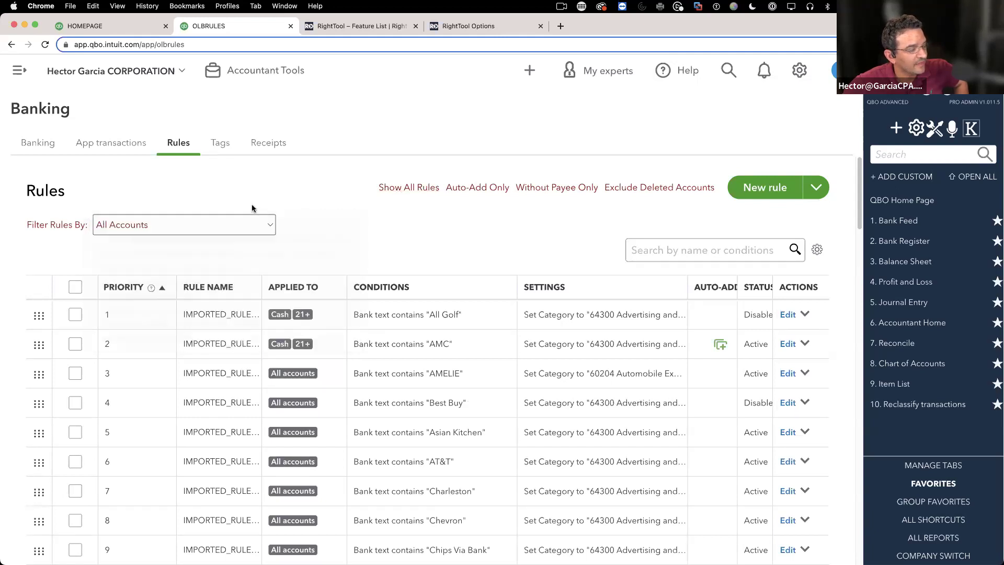
click(213, 230)
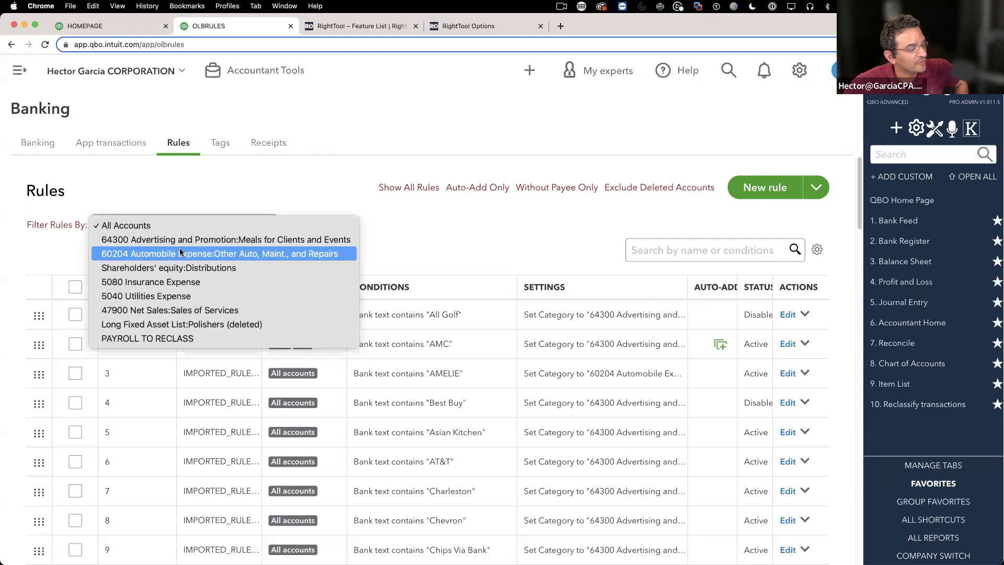
click(28, 245)
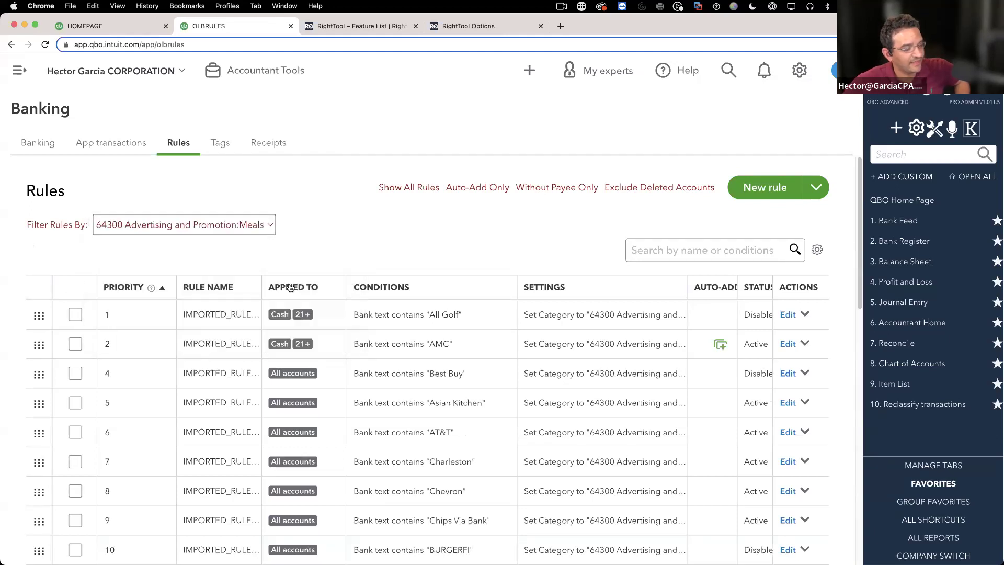
click(187, 225)
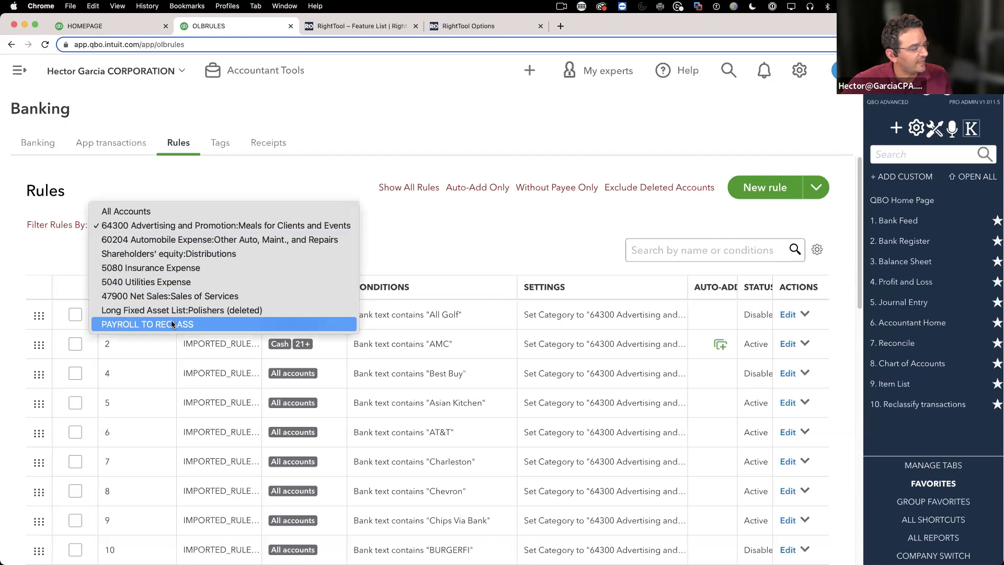
click(157, 324)
click(162, 227)
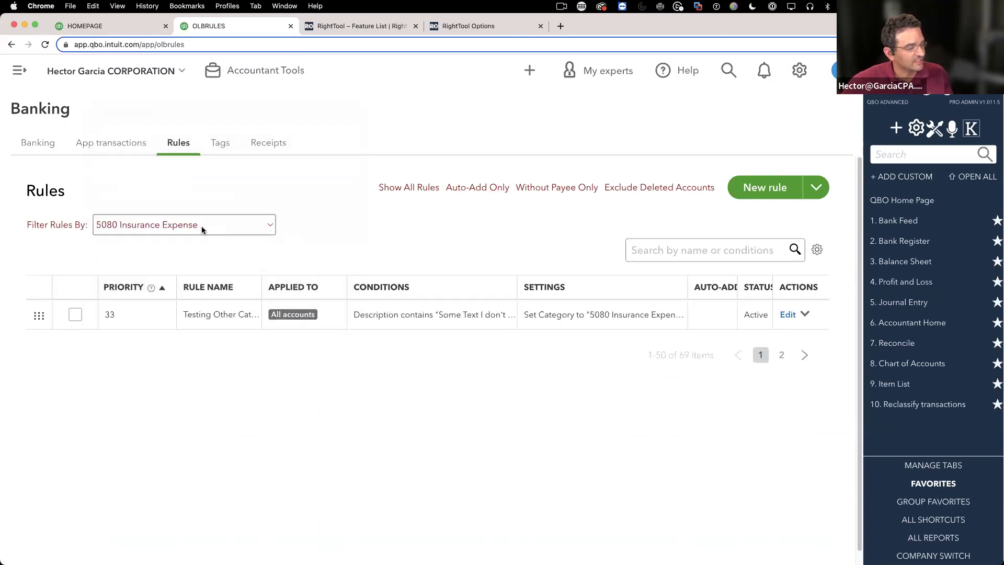
click(188, 226)
click(156, 211)
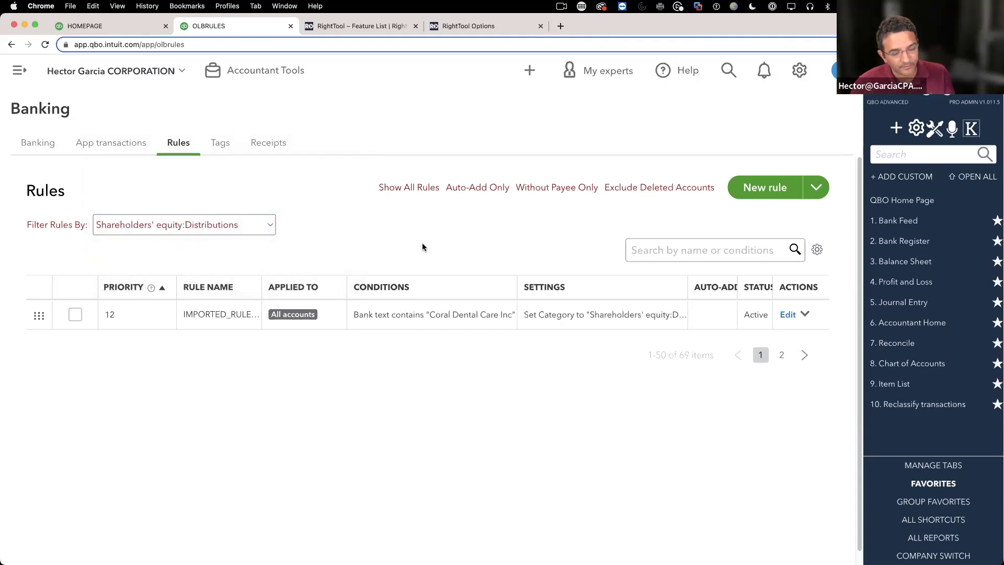
click(228, 219)
Reset the rule filter to All Accounts and scroll through all 69 rules and back up
click(122, 181)
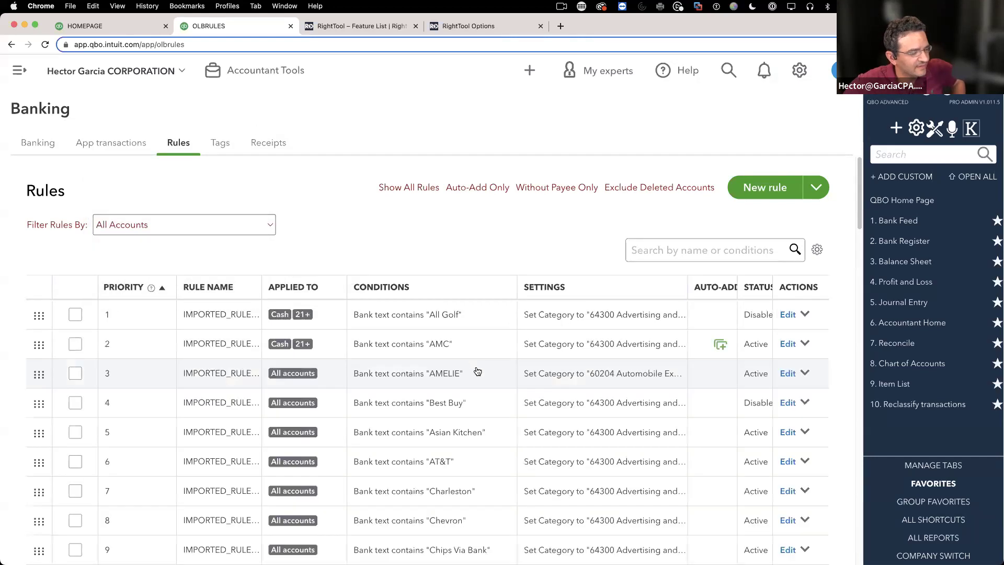
scroll(472, 374, down, 12)
drag(355, 349, 408, 351)
scroll(434, 379, down, 20)
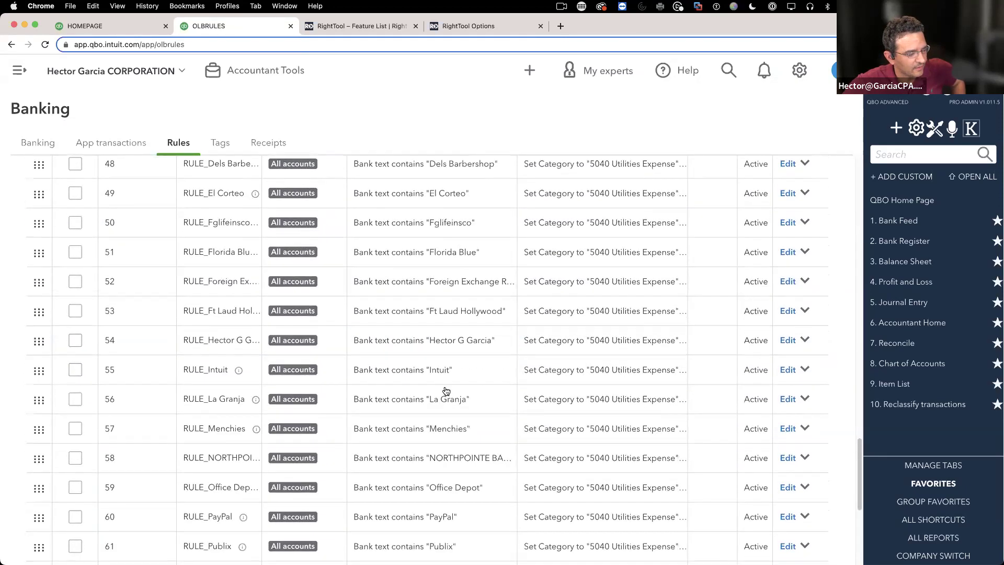
scroll(446, 391, down, 8)
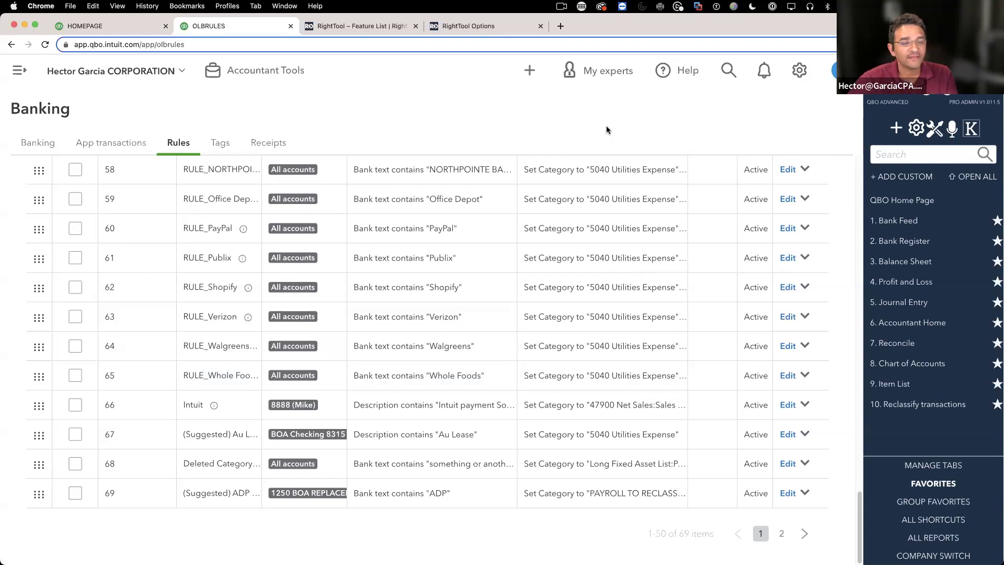
scroll(768, 263, up, 15)
scroll(770, 268, up, 5)
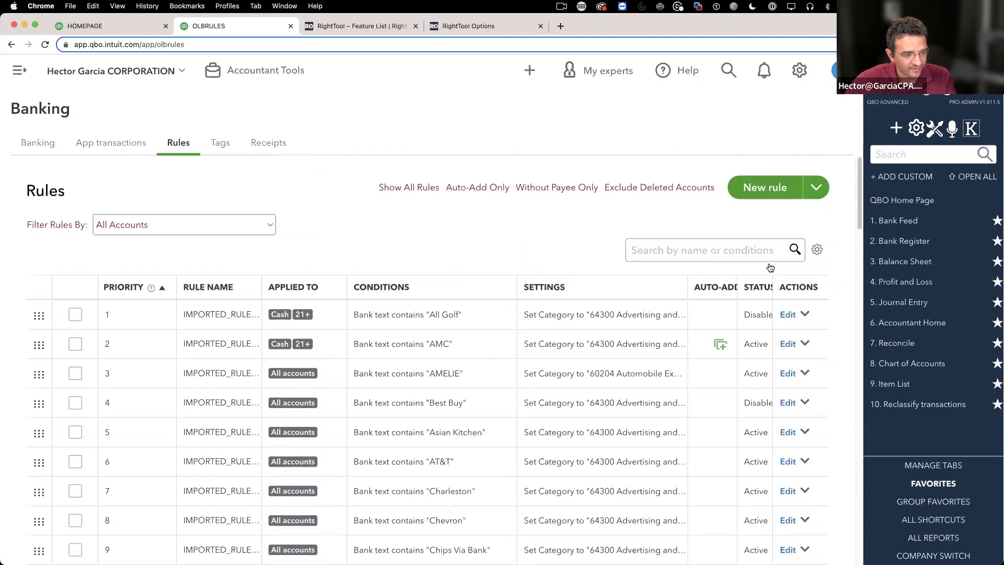
click(777, 193)
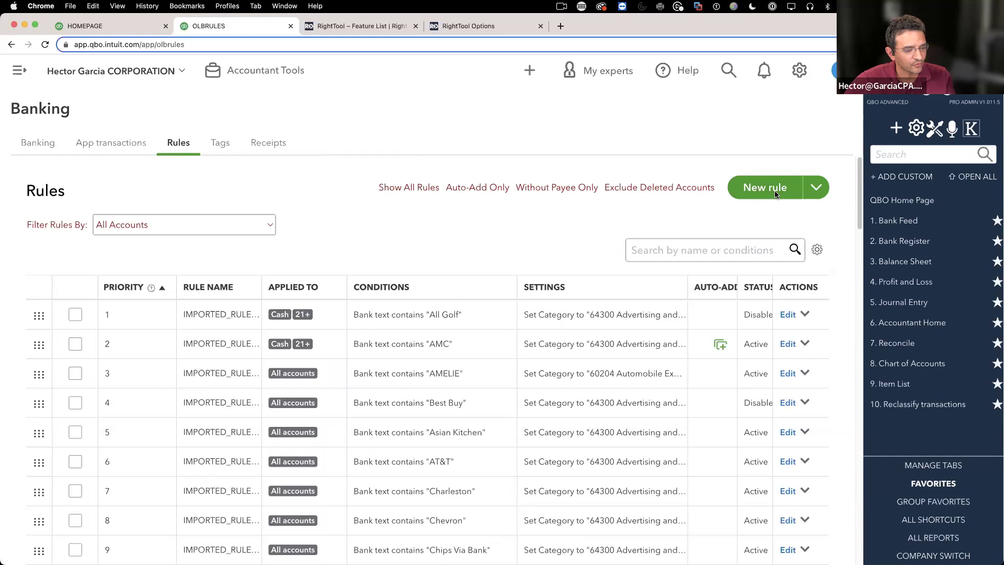
click(690, 296)
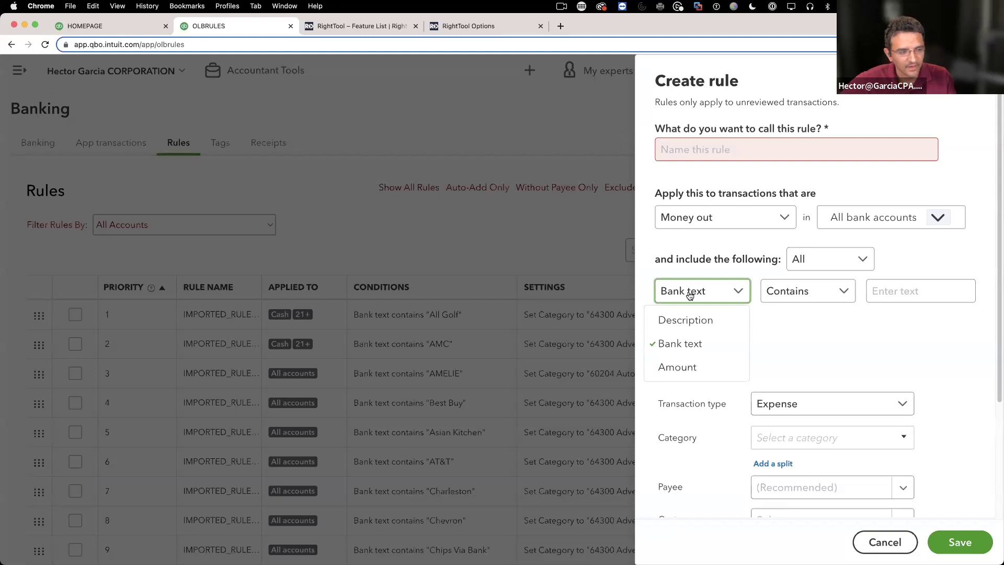
click(691, 296)
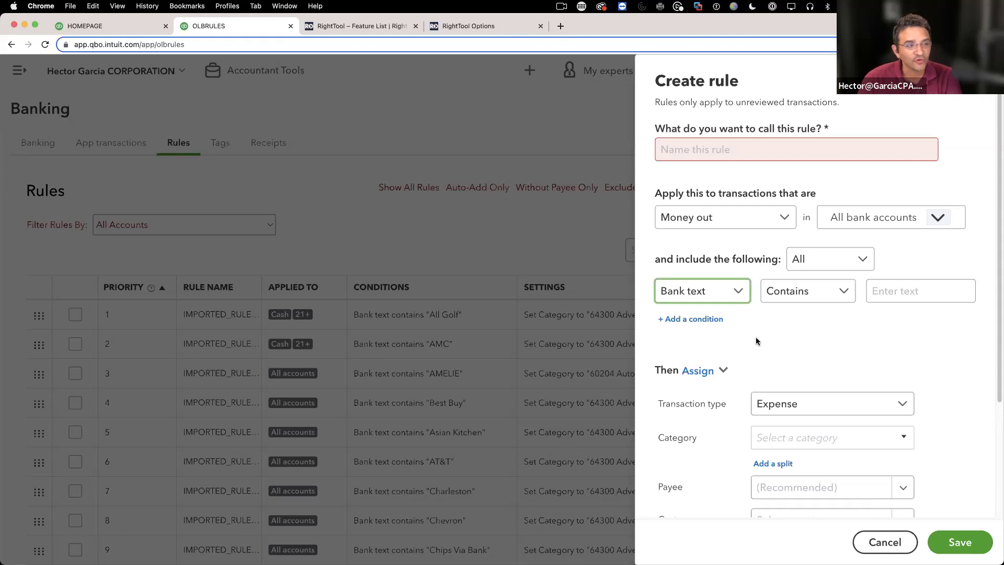
click(698, 296)
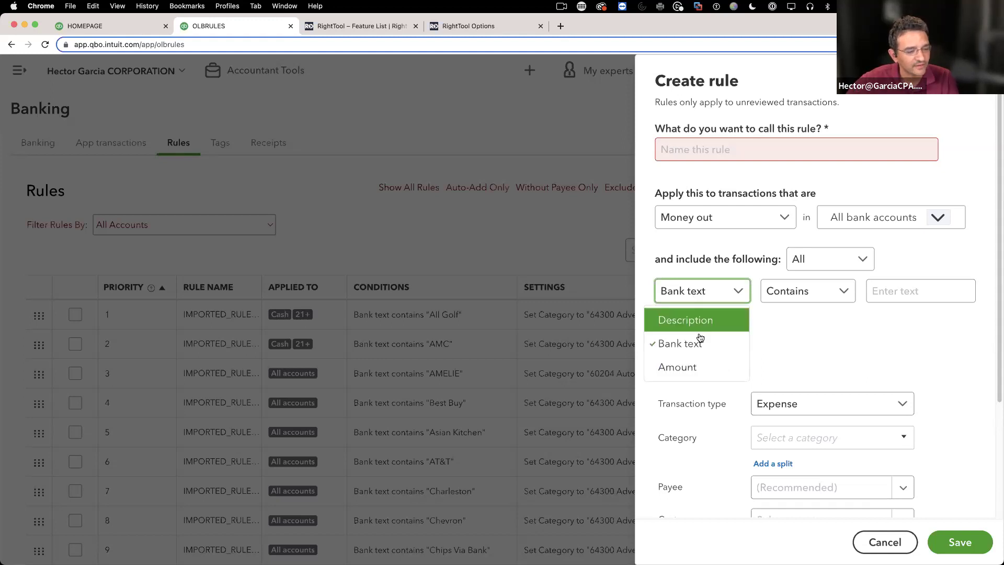
click(695, 345)
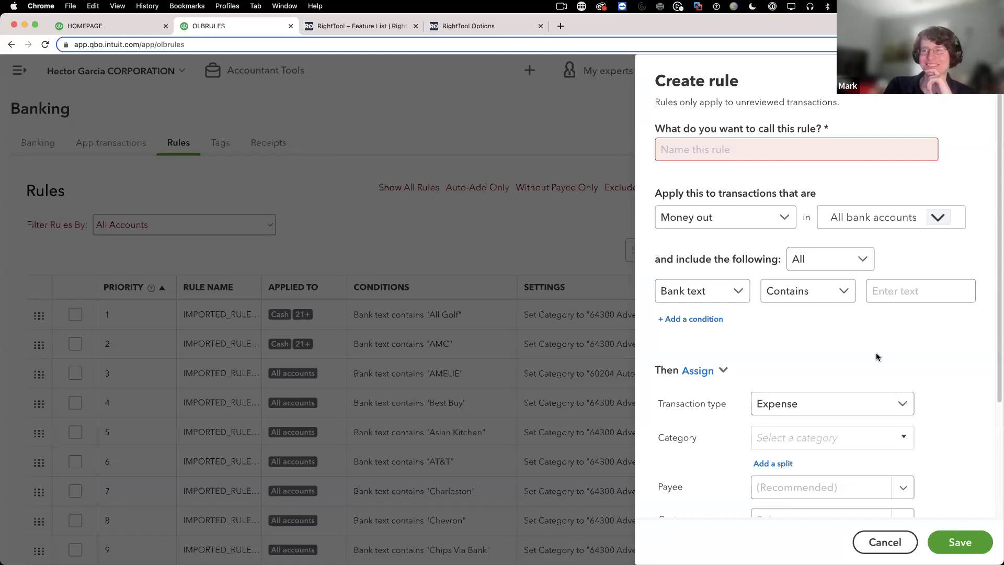
click(710, 293)
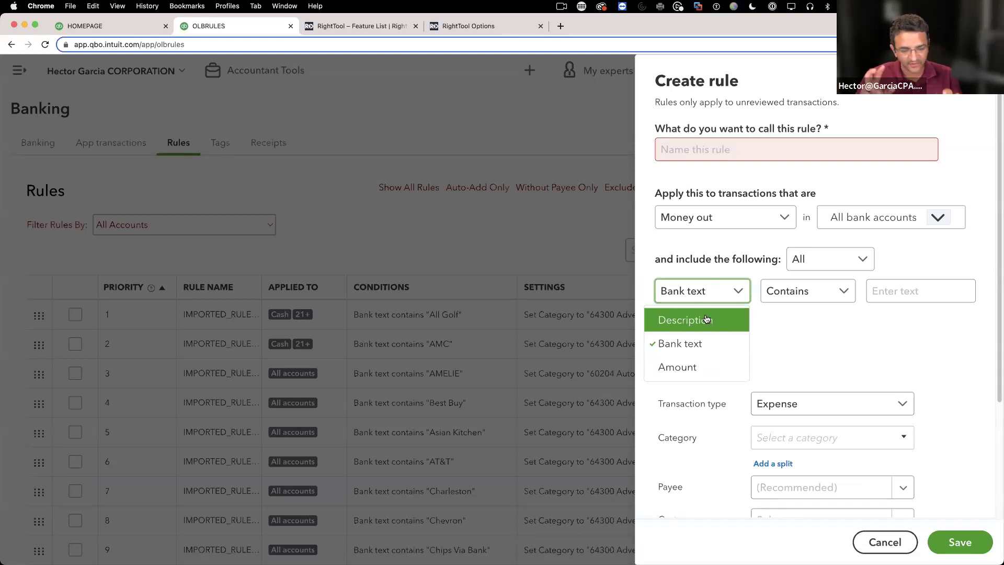
click(821, 328)
click(718, 295)
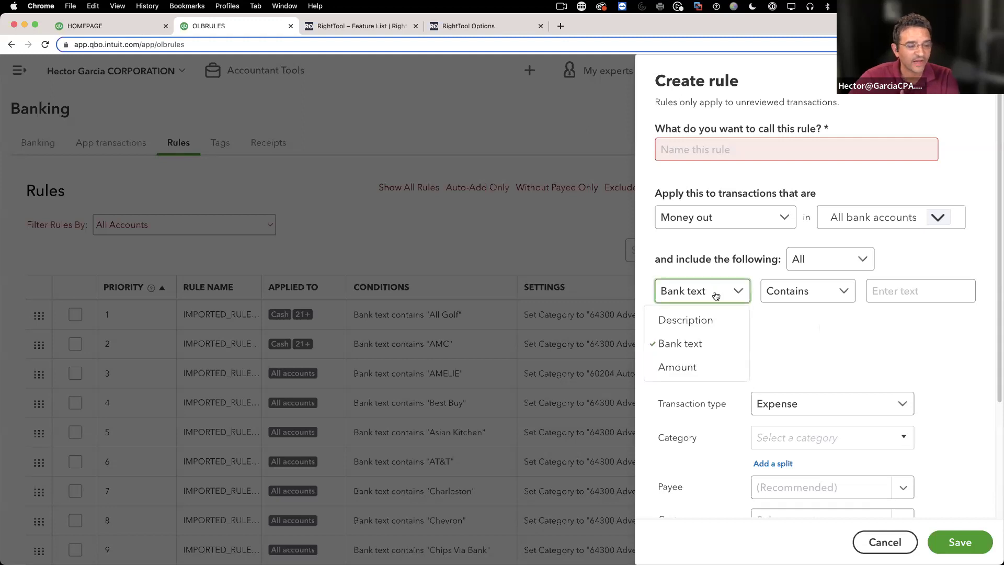
click(703, 340)
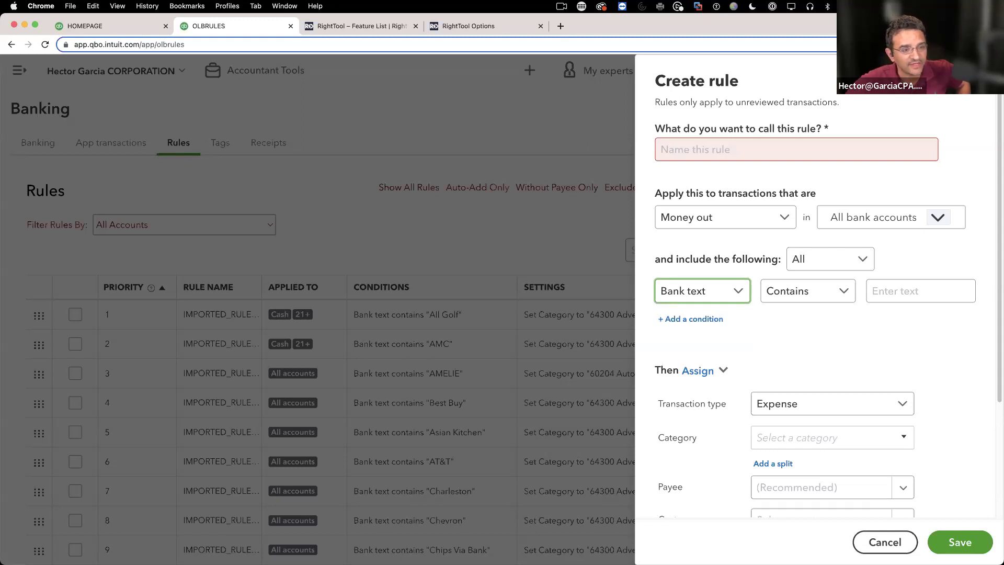
click(980, 80)
click(779, 187)
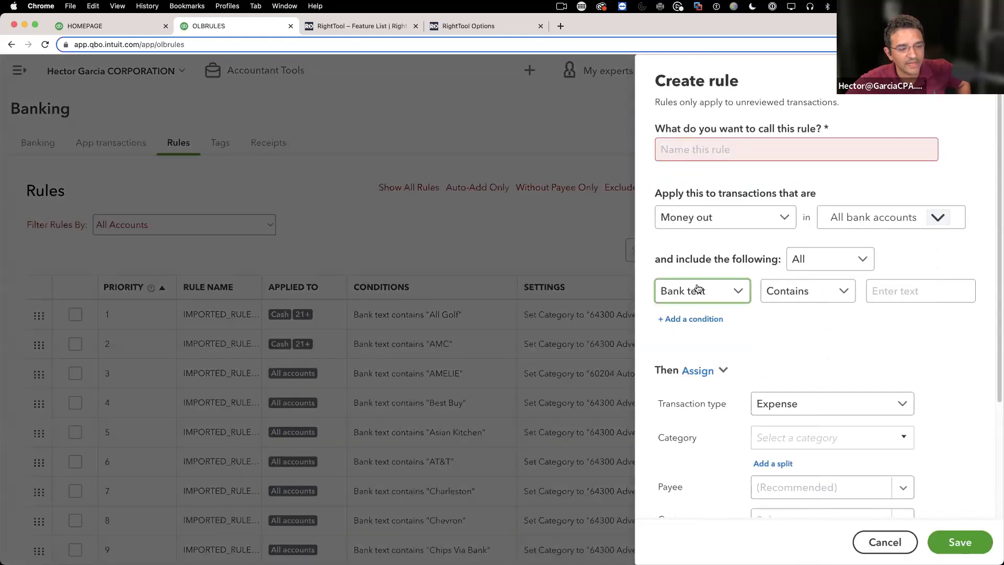
click(697, 288)
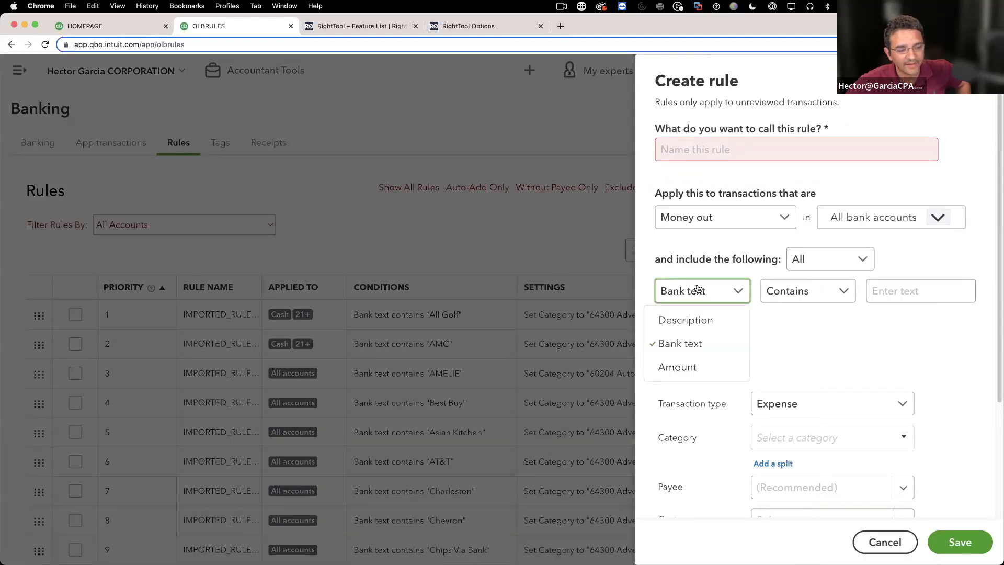
click(697, 289)
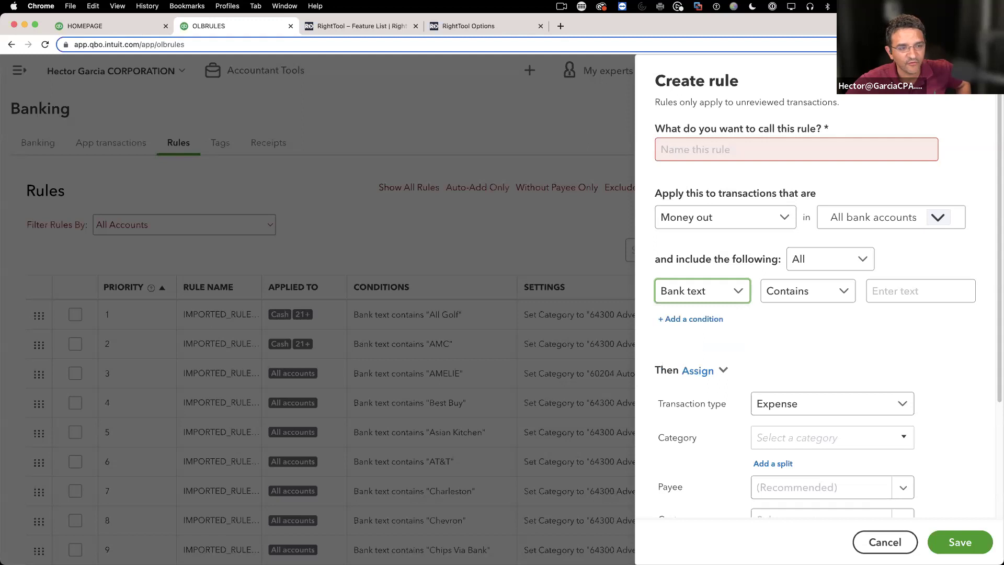
click(981, 80)
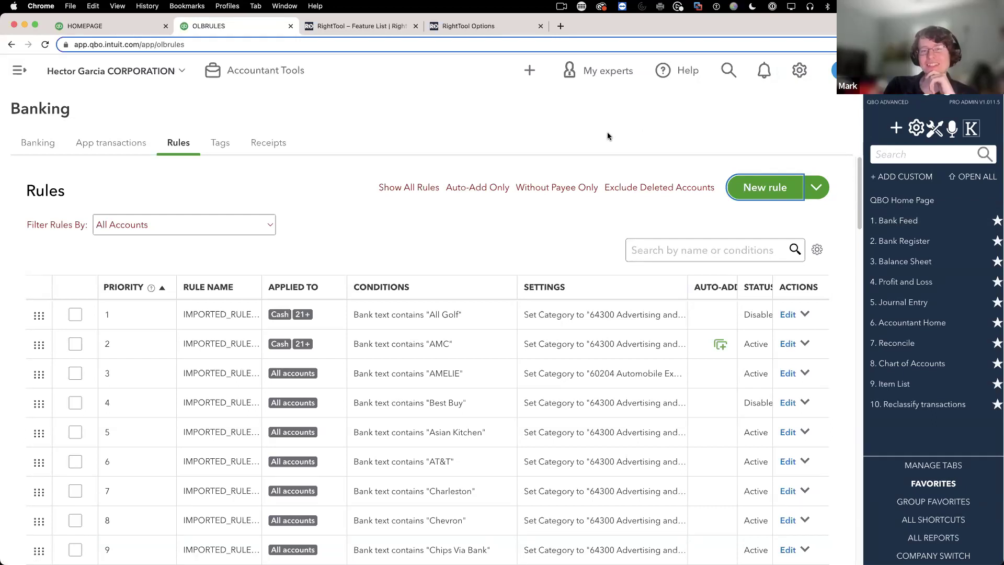
Turn on Larger Drawer for Accounts and Bank Rules under RightTool Accessibility, then return to QuickBooks Rules
click(935, 130)
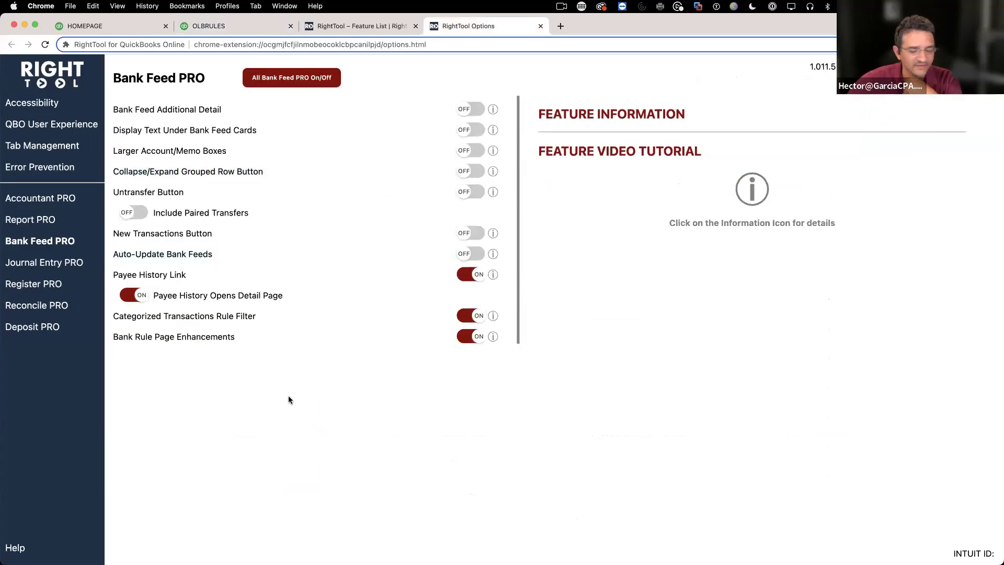
click(44, 105)
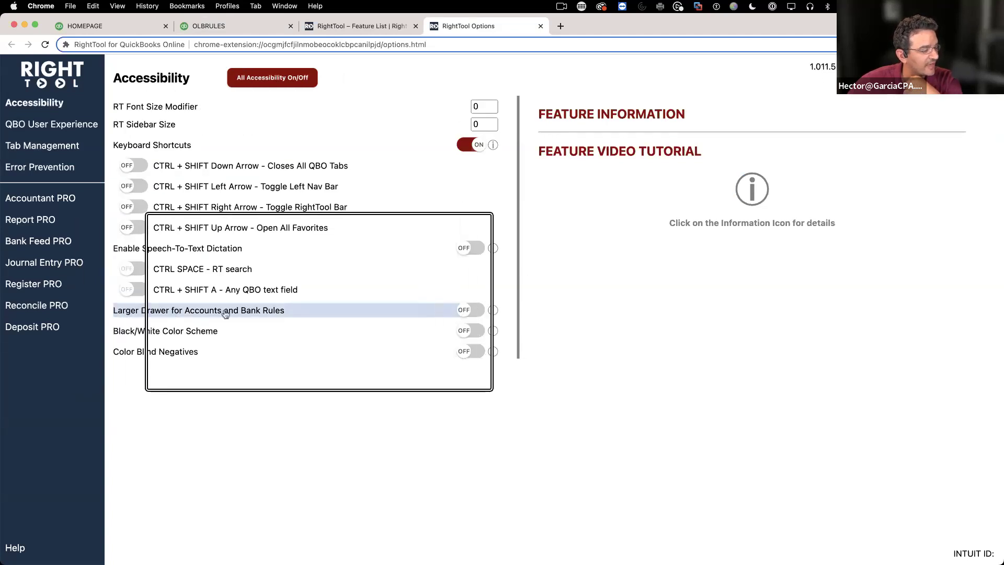
click(477, 308)
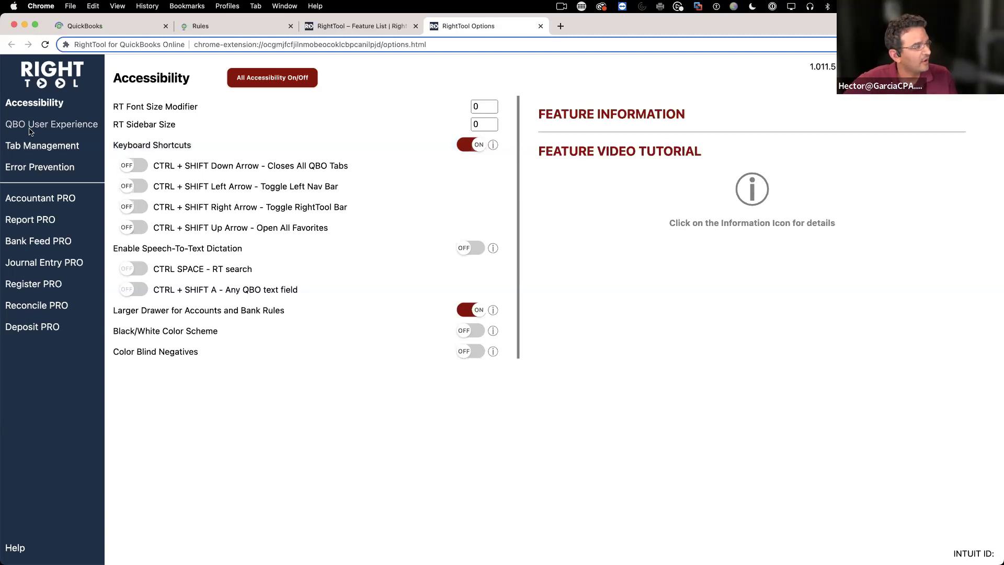
click(236, 26)
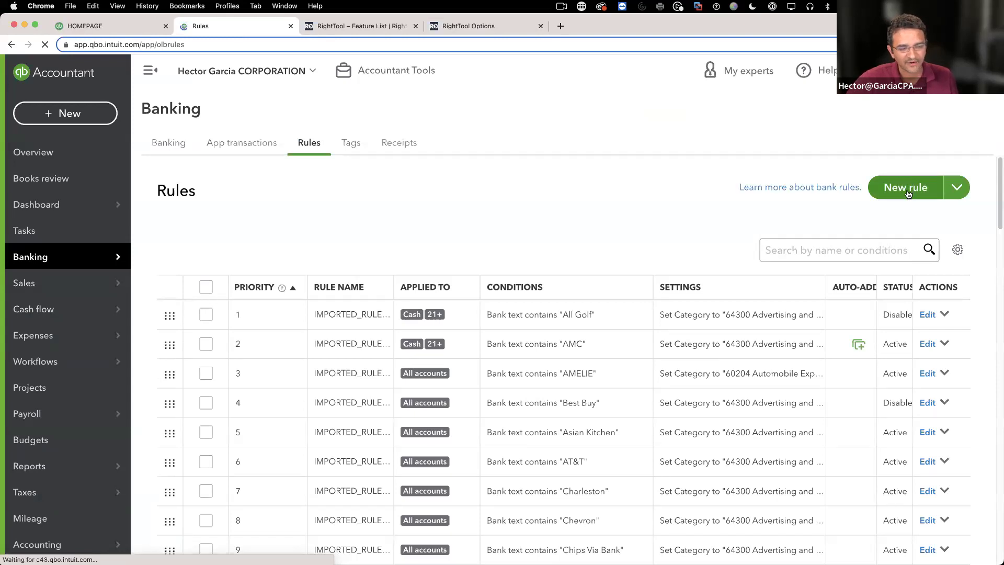
Start a new bank rule with Expense type and category 6105 Other Auto Expenses, leaving payee empty
click(765, 189)
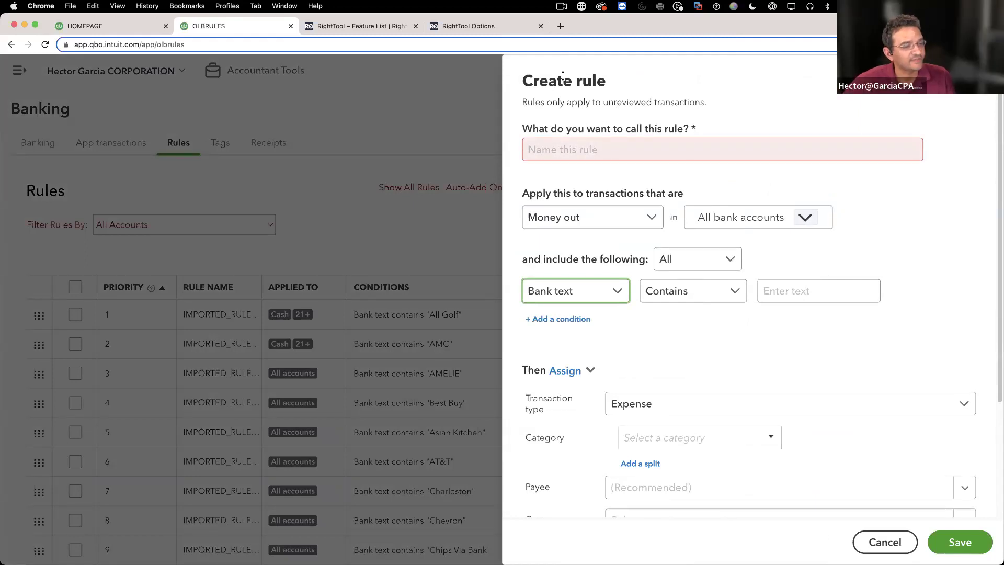
click(542, 149)
click(717, 405)
click(843, 347)
scroll(856, 356, down, 3)
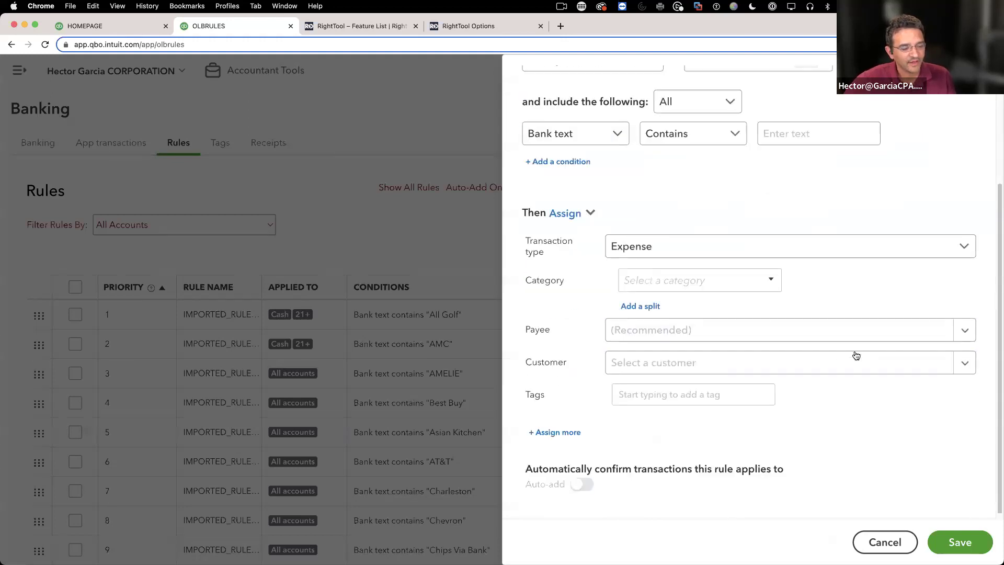
click(965, 329)
scroll(762, 251, down, 10)
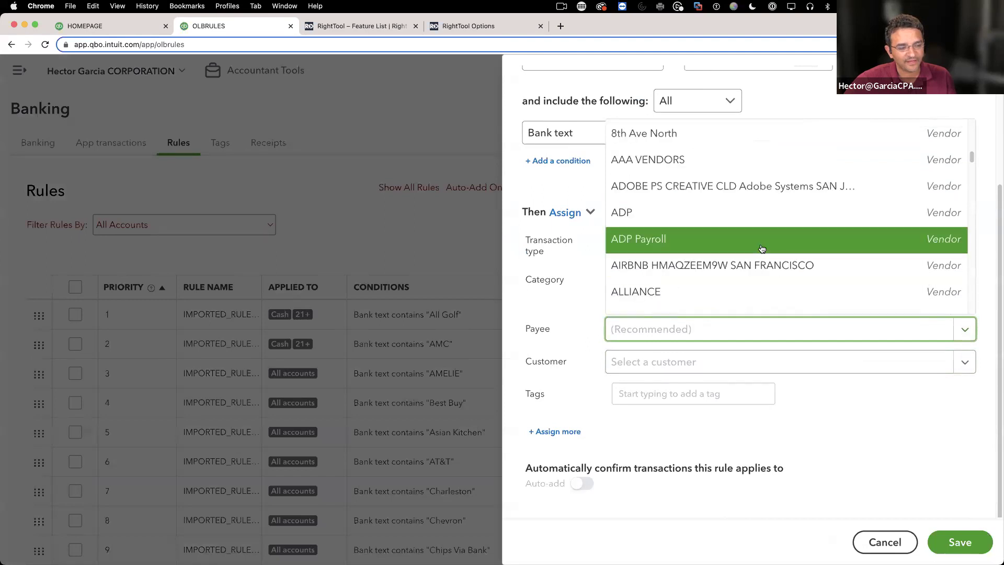
click(849, 382)
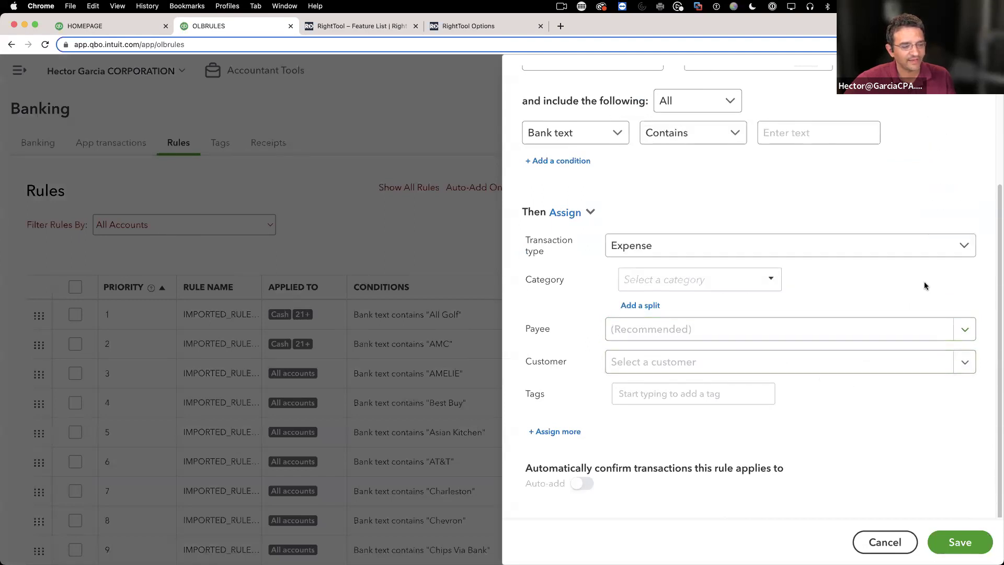
click(767, 278)
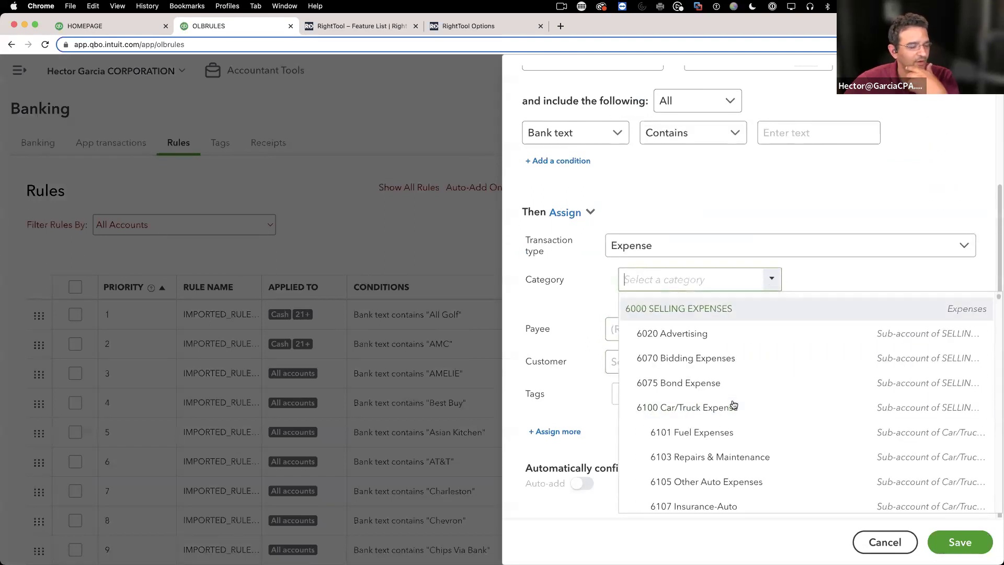
click(700, 480)
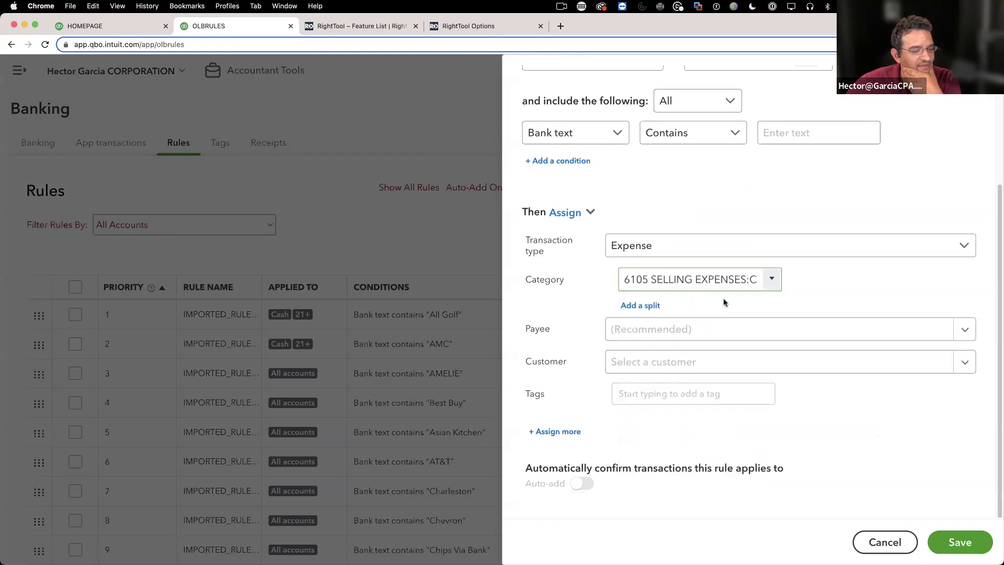
click(773, 280)
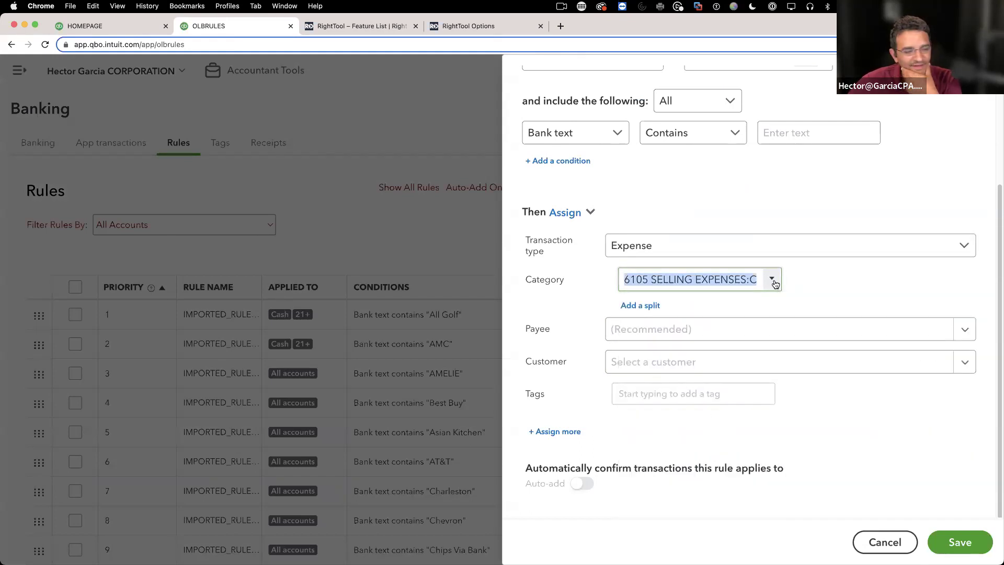
click(772, 280)
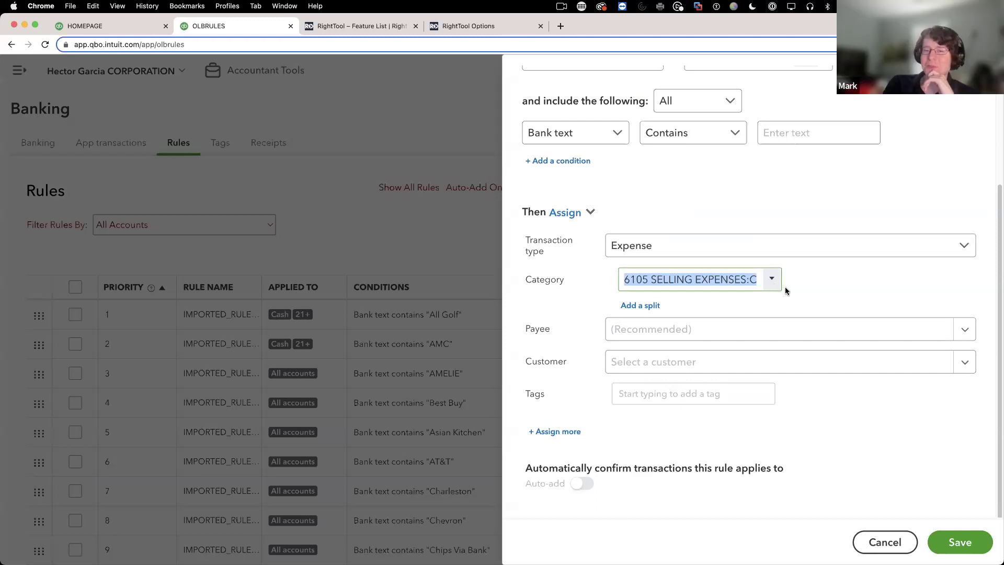
click(787, 287)
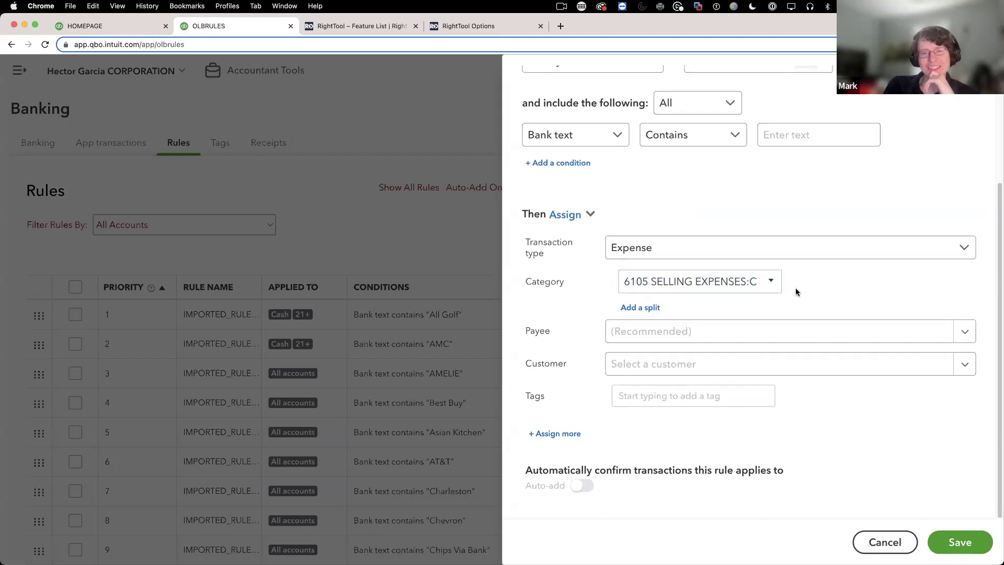
Resize the browser window, recheck the category list, then discard the unsaved rule
scroll(773, 257, up, 5)
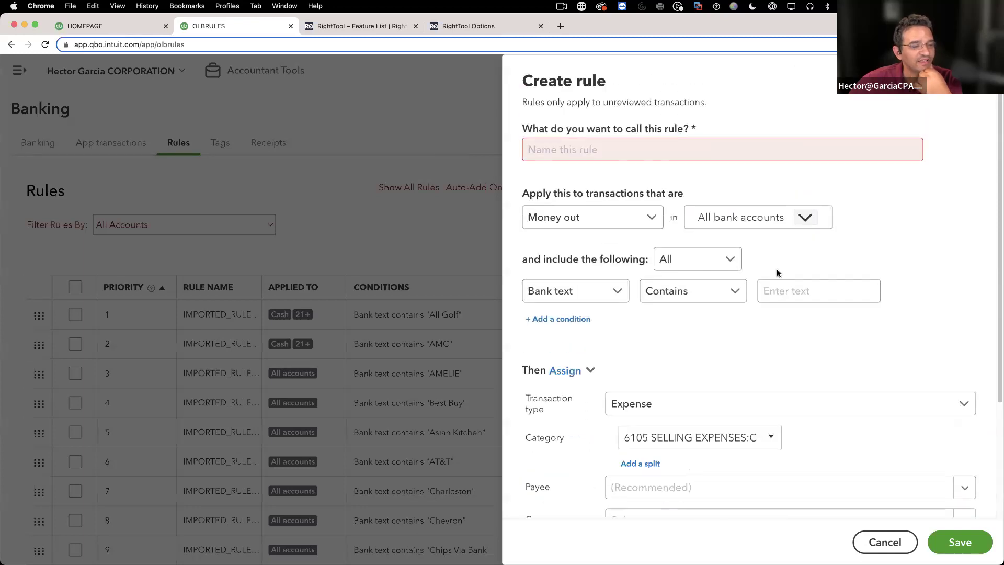
click(562, 150)
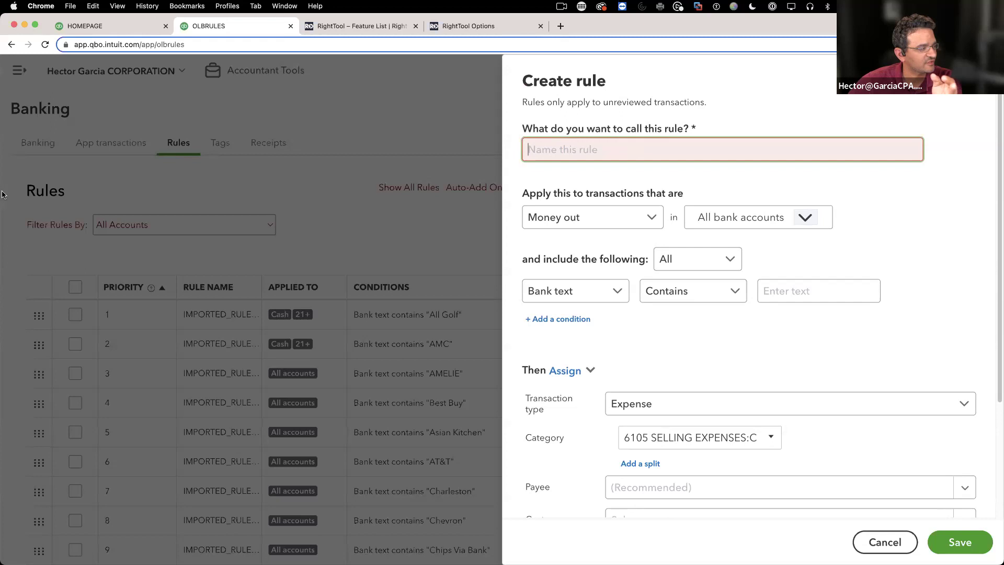
drag(293, 177, 27, 234)
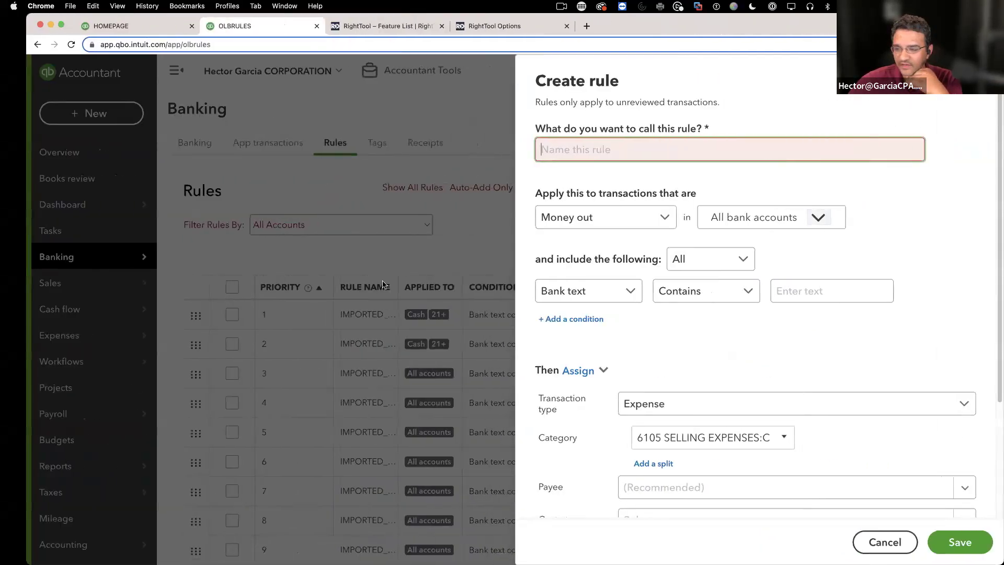
scroll(847, 282, down, 3)
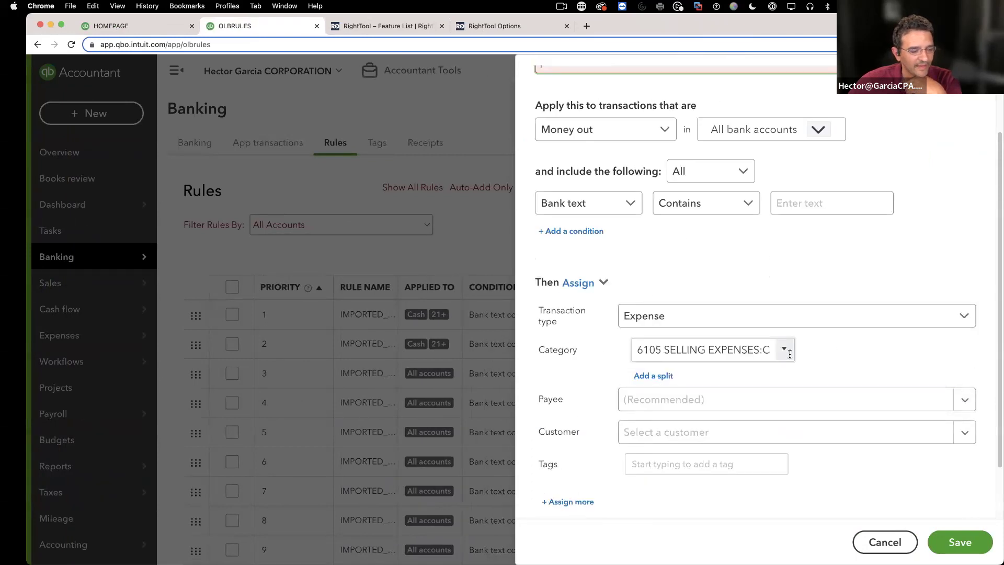
scroll(840, 320, down, 2)
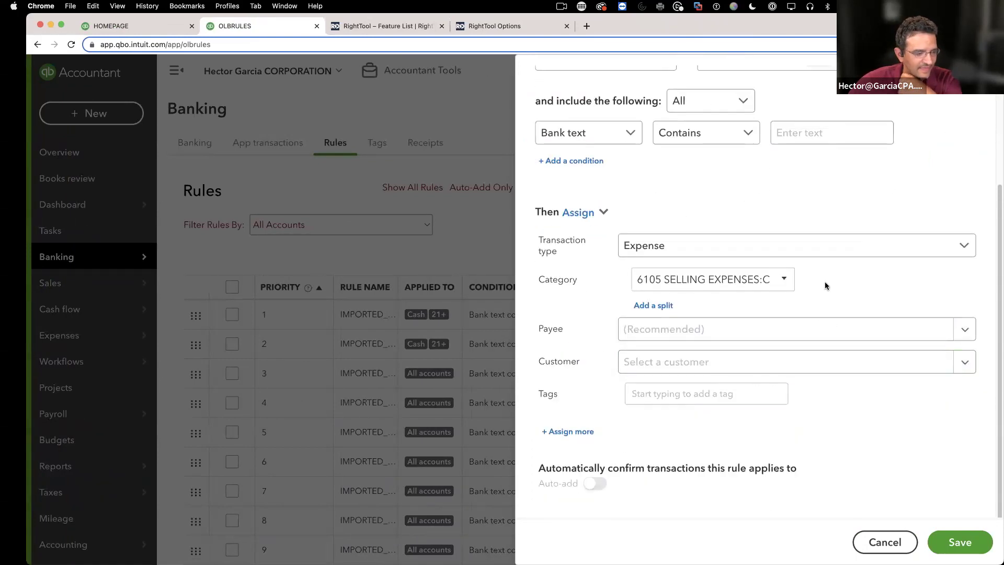
click(783, 282)
click(783, 282)
key(Escape)
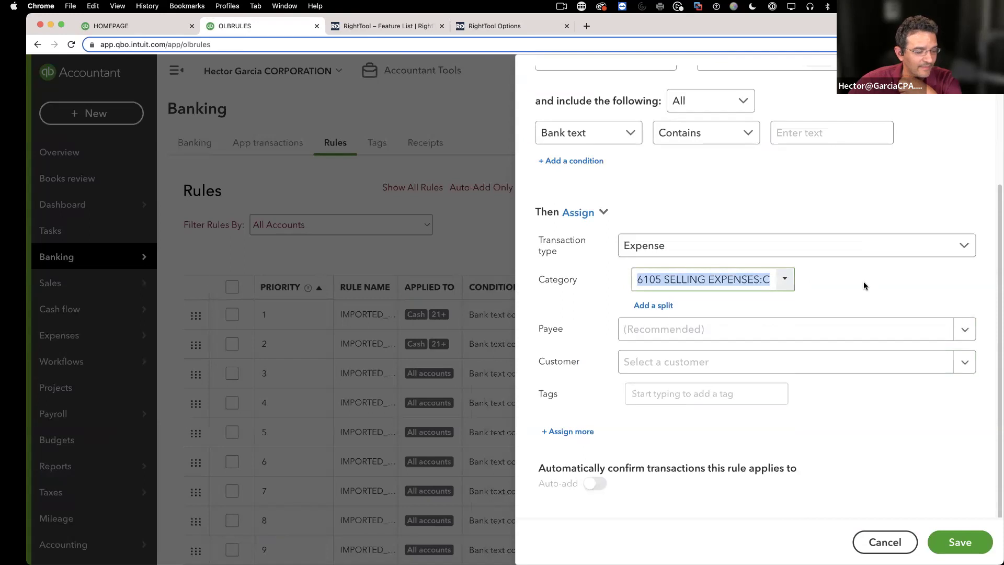
scroll(864, 282, up, 4)
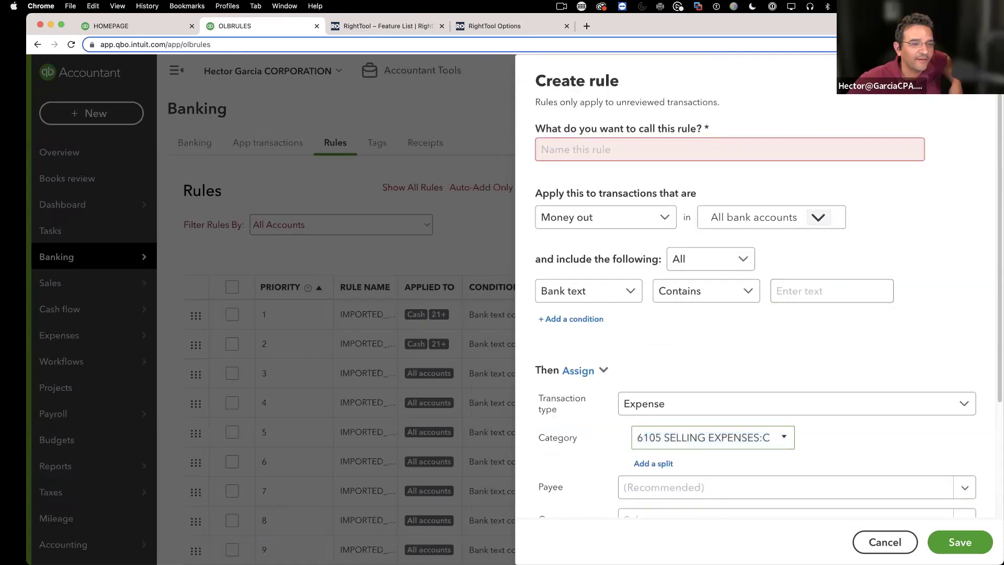
click(497, 254)
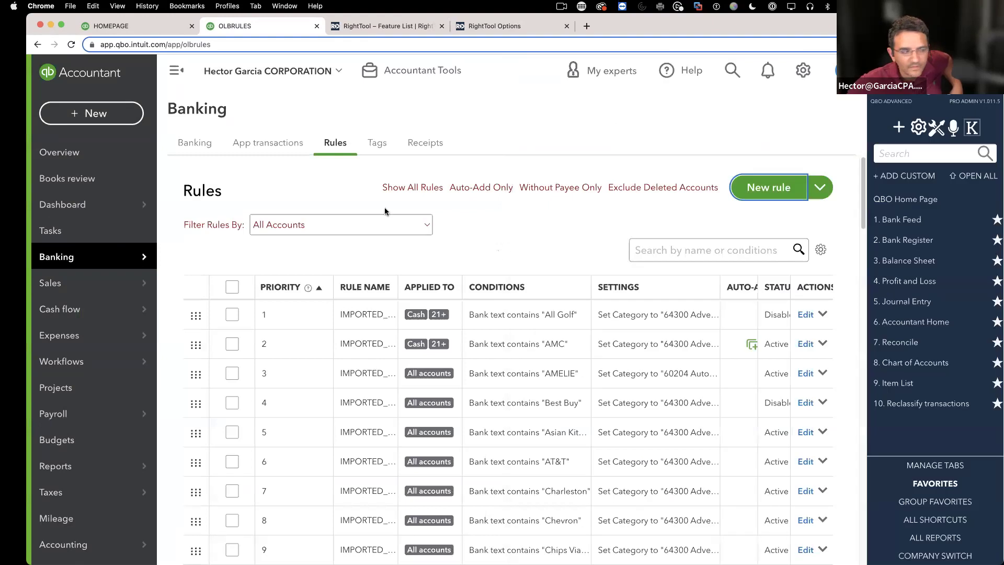
Open a new account drawer in the Chart of Accounts, check its parent account list, then switch to RightTool Options
click(806, 72)
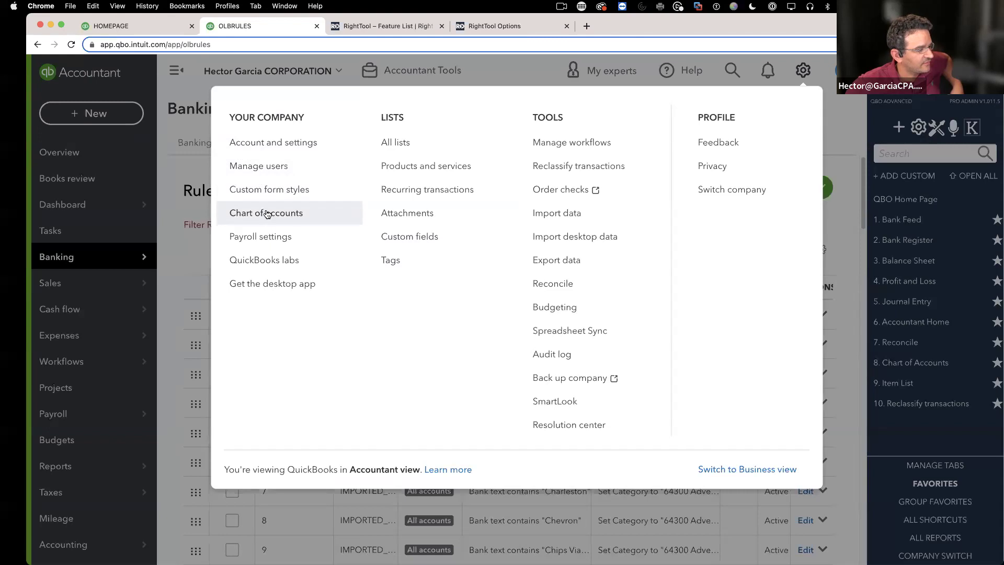
click(267, 214)
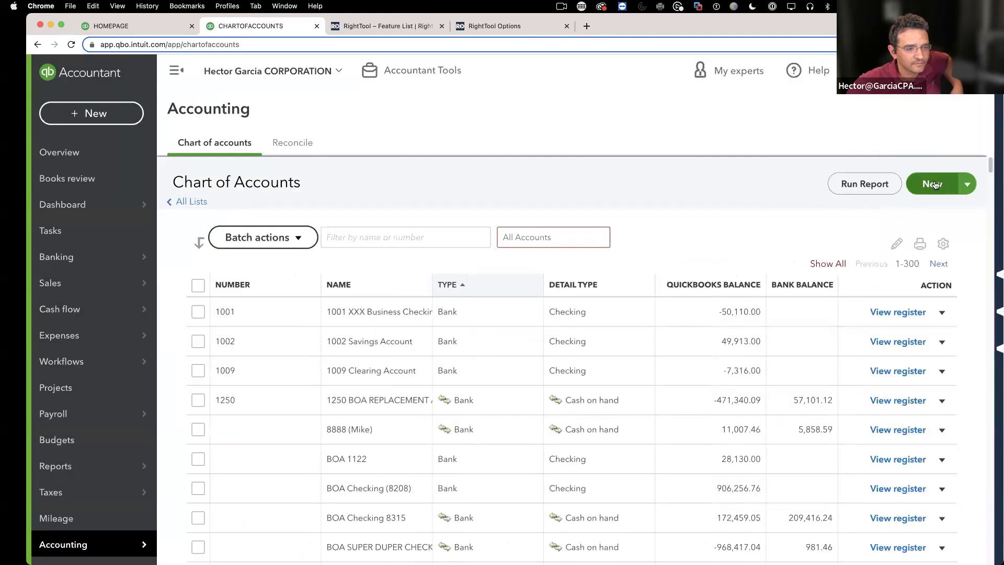
click(923, 182)
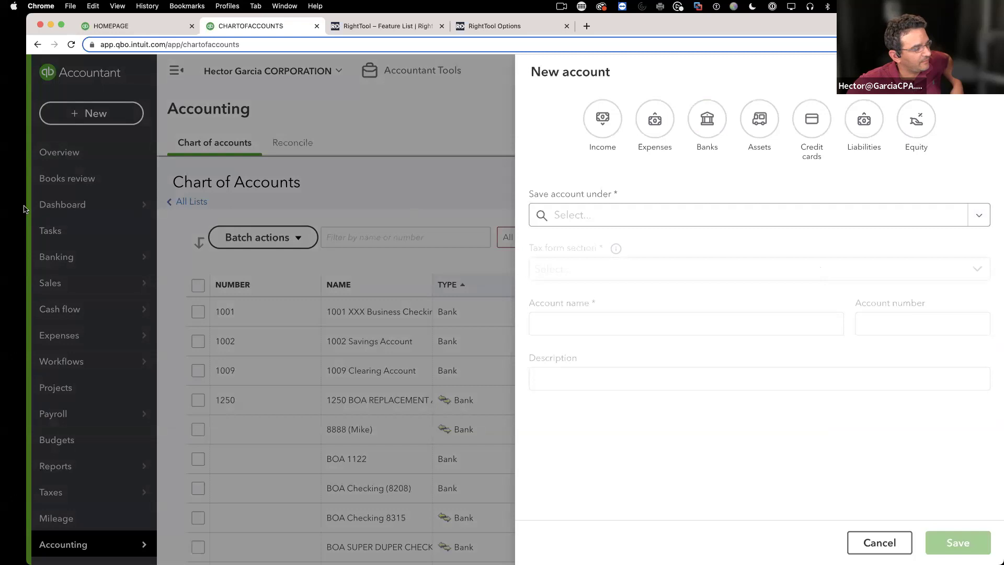
drag(27, 206, 5, 255)
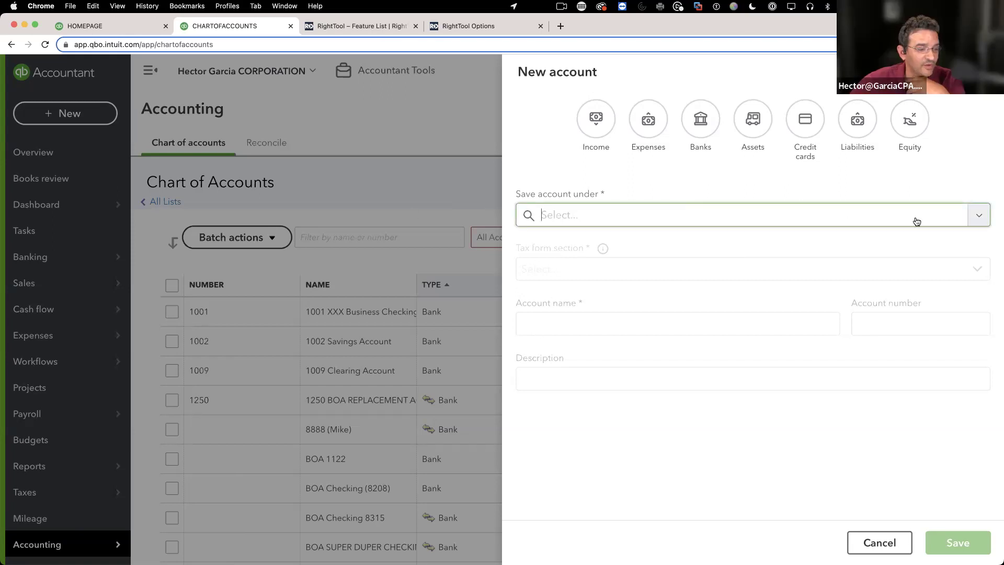
click(977, 217)
click(977, 189)
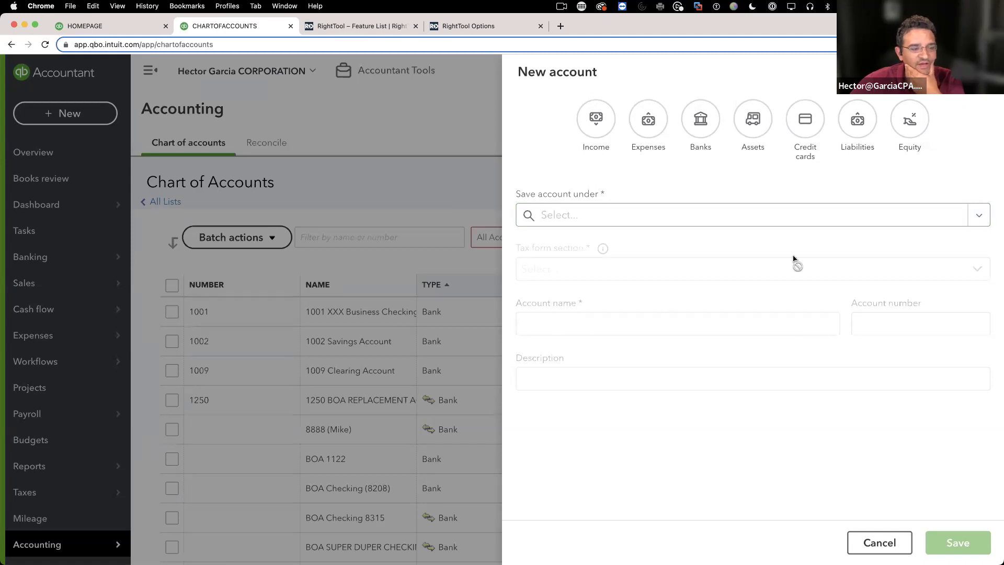
click(490, 24)
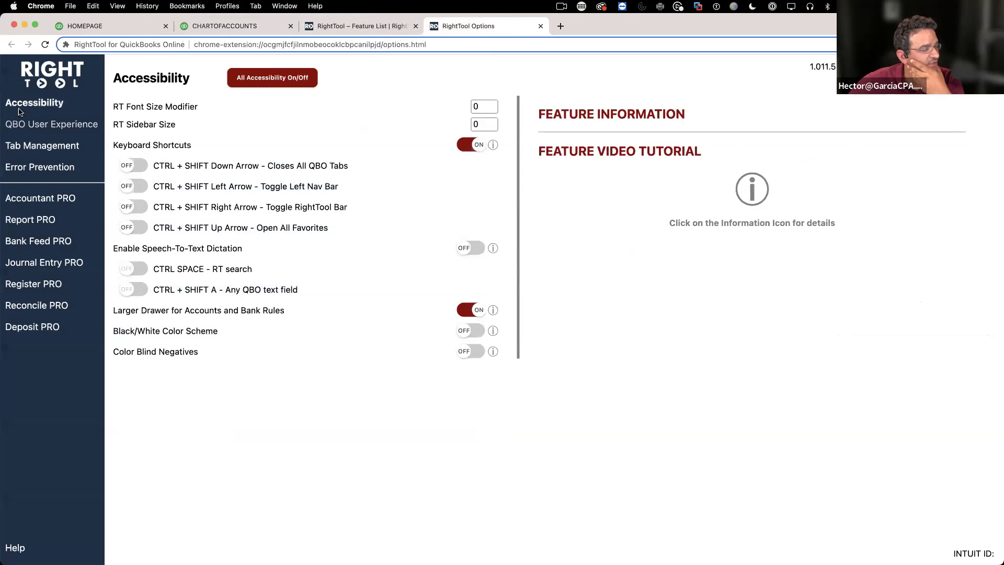
Switch off Larger Drawer for Accounts and Bank Rules and open the Help & Untoggleable Settings page
click(478, 310)
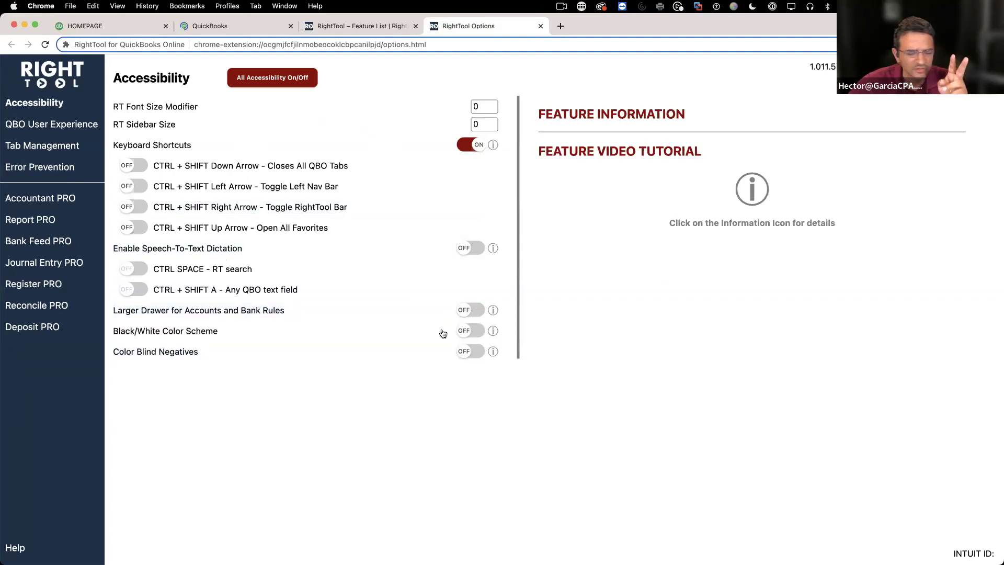
click(19, 549)
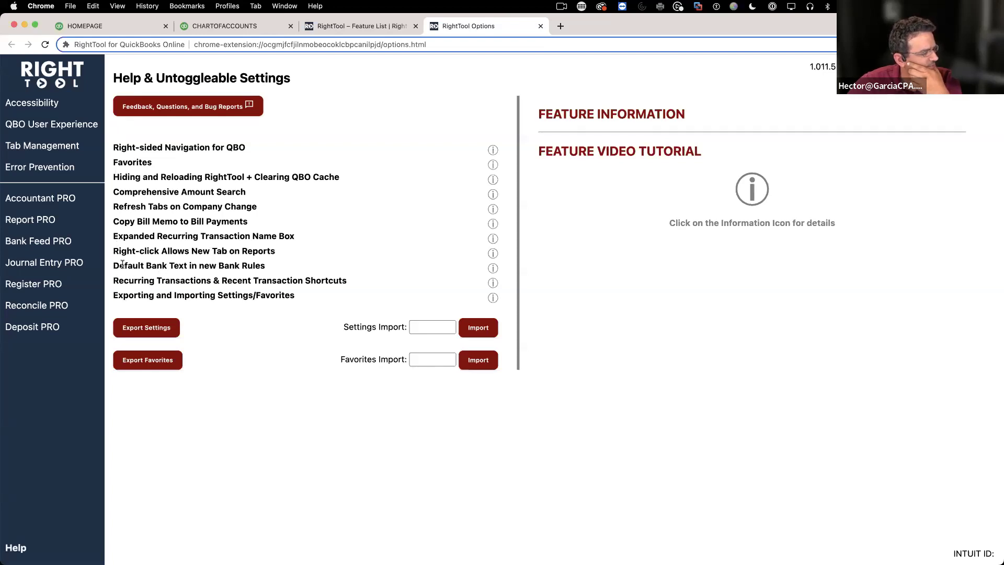
Show and highlight the description of Default Bank Text in new Bank Rules
drag(113, 265, 278, 269)
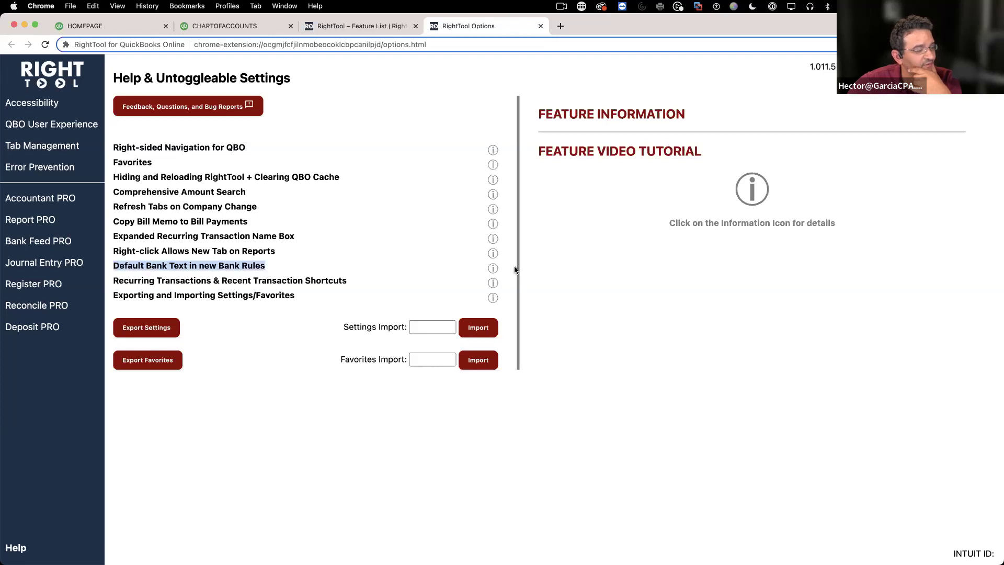
click(493, 269)
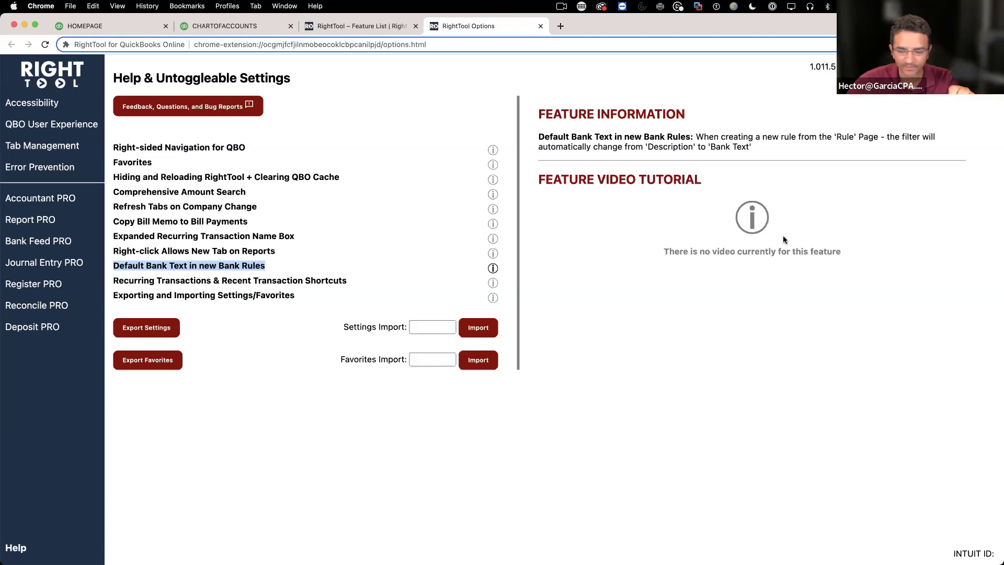
drag(753, 147, 538, 136)
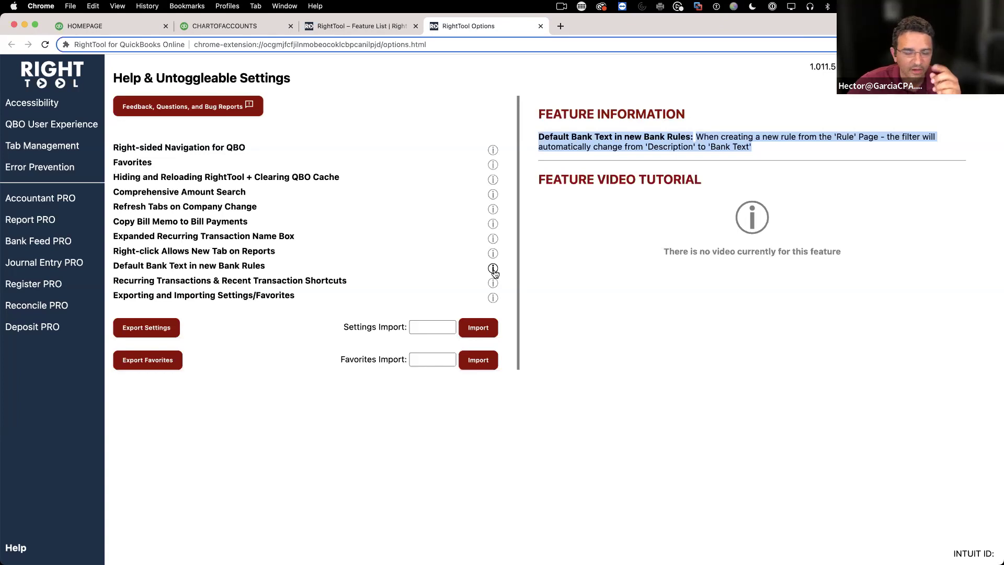
Show the Expanded Recurring Transaction Name Box description, then bring the QuickBooks homepage to front
drag(124, 280, 348, 281)
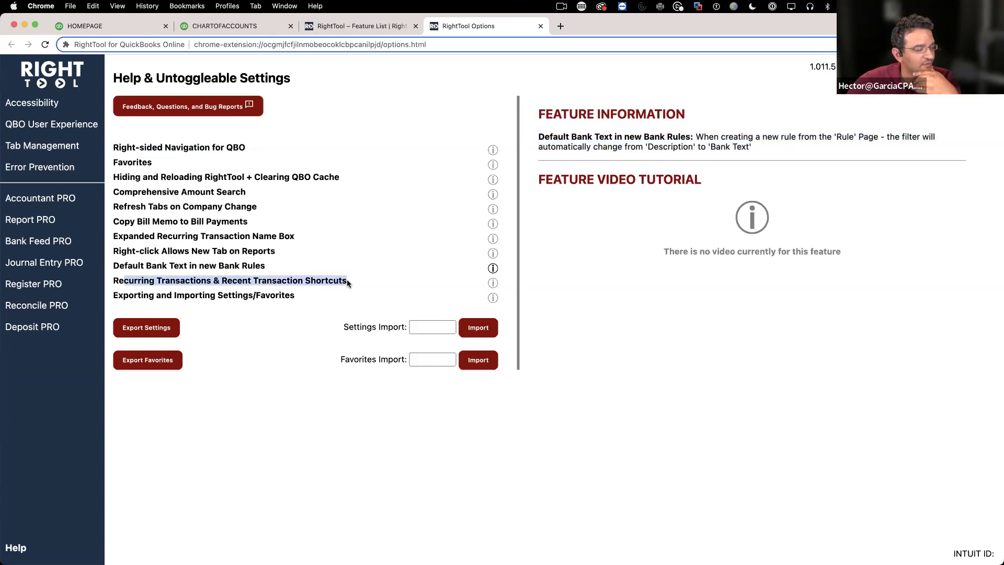
click(149, 292)
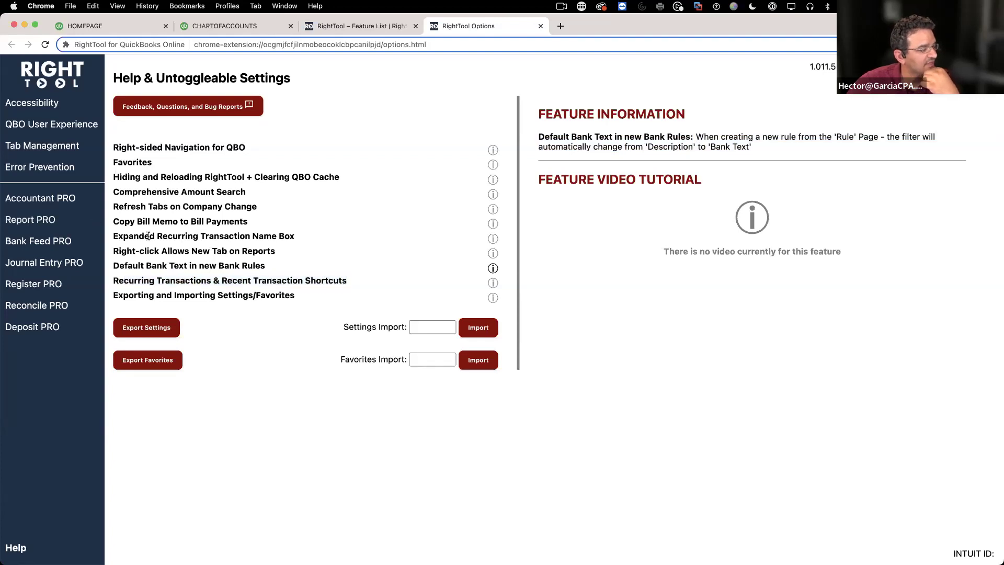
drag(116, 237, 300, 240)
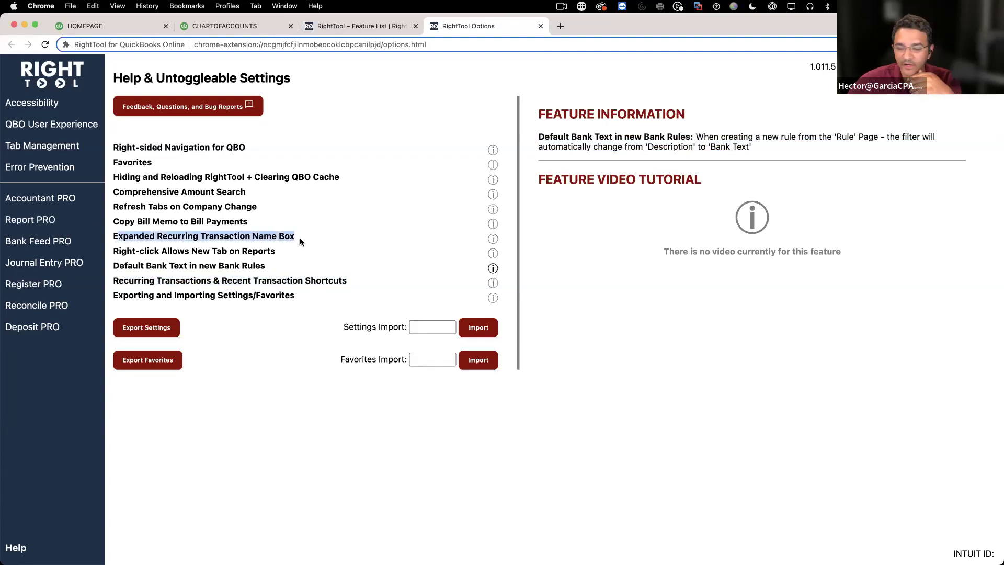
click(492, 238)
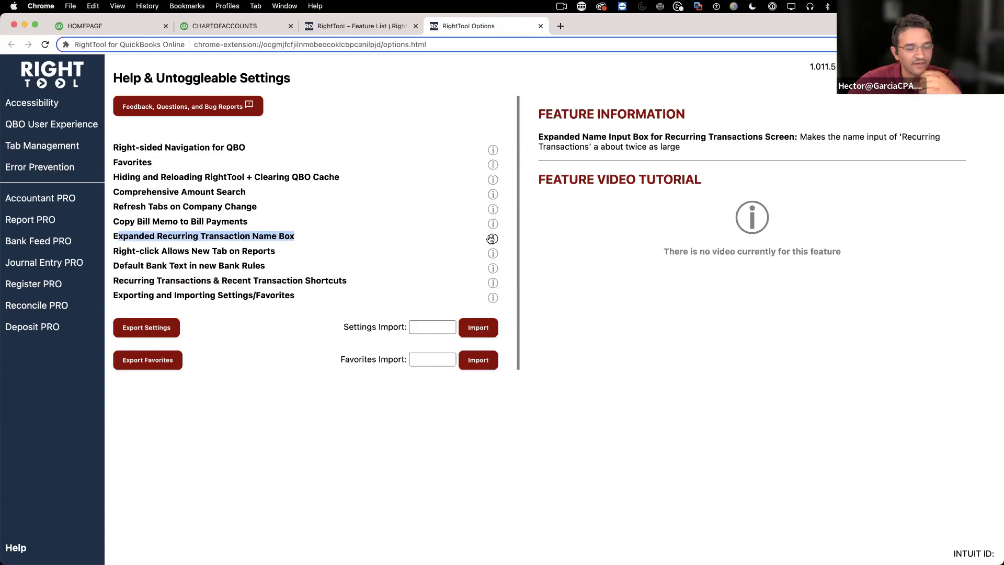
drag(576, 137, 717, 149)
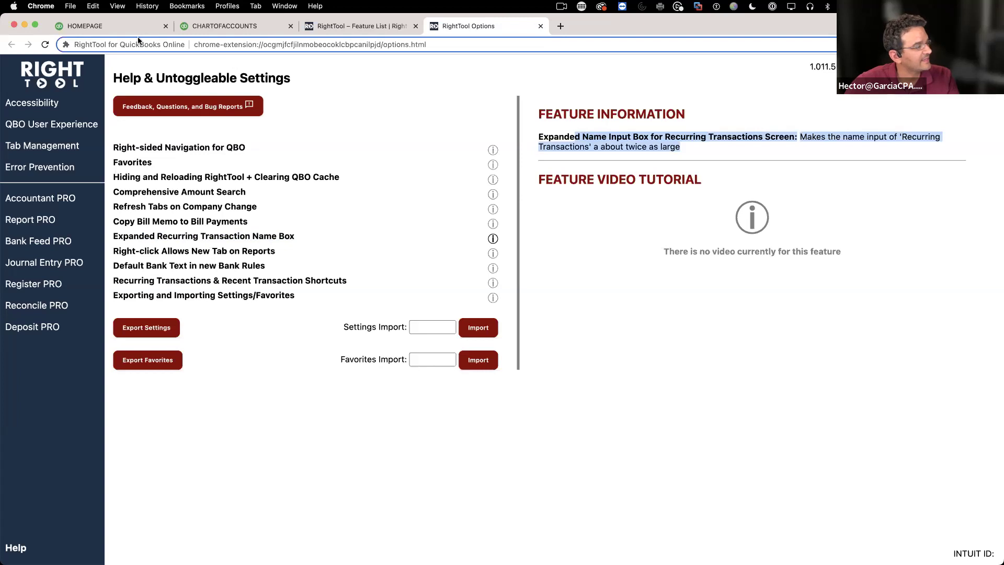
click(124, 29)
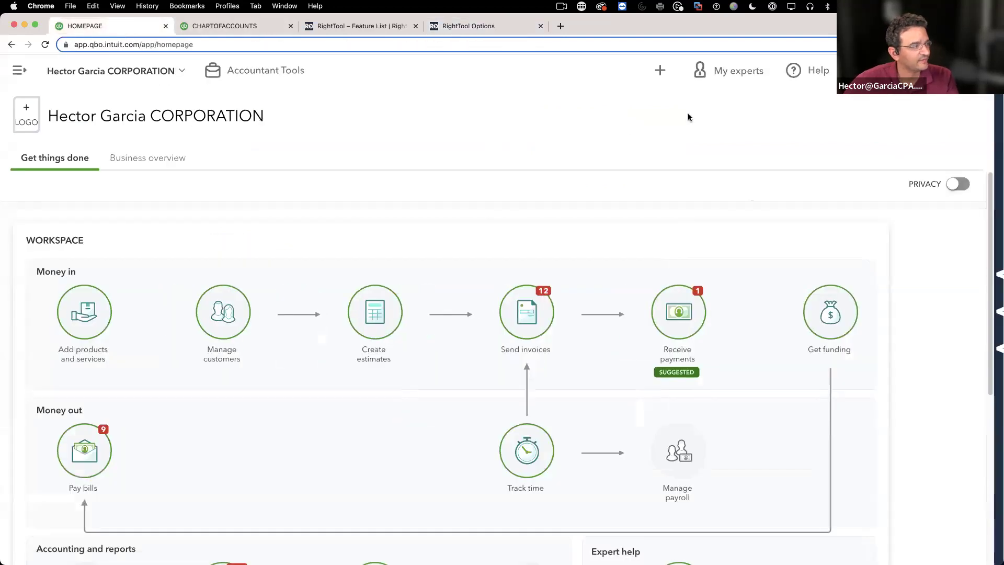
Revisit the Expanded Recurring Transaction Name Box setting, then start a new invoice from quick-create
click(451, 26)
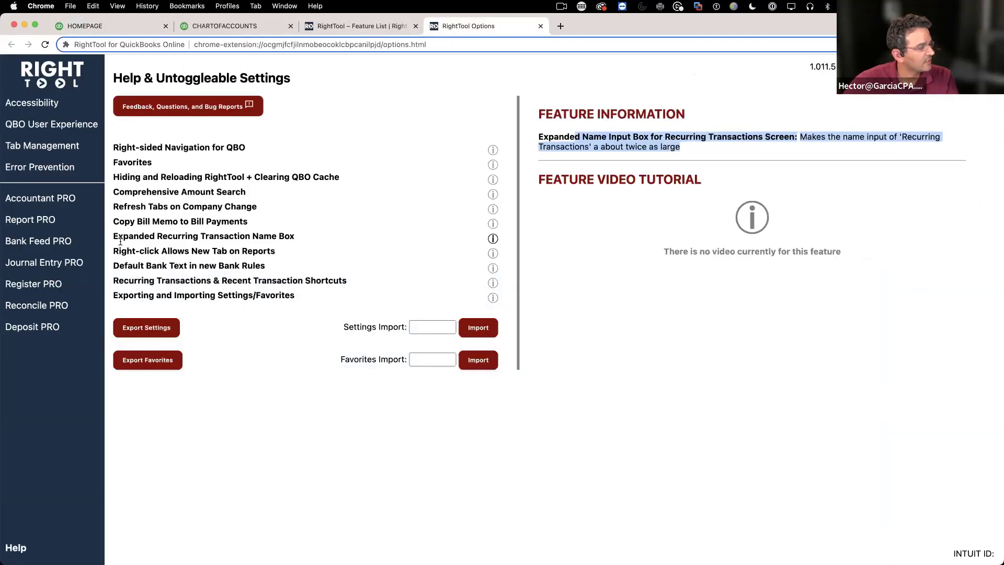
drag(113, 236, 300, 239)
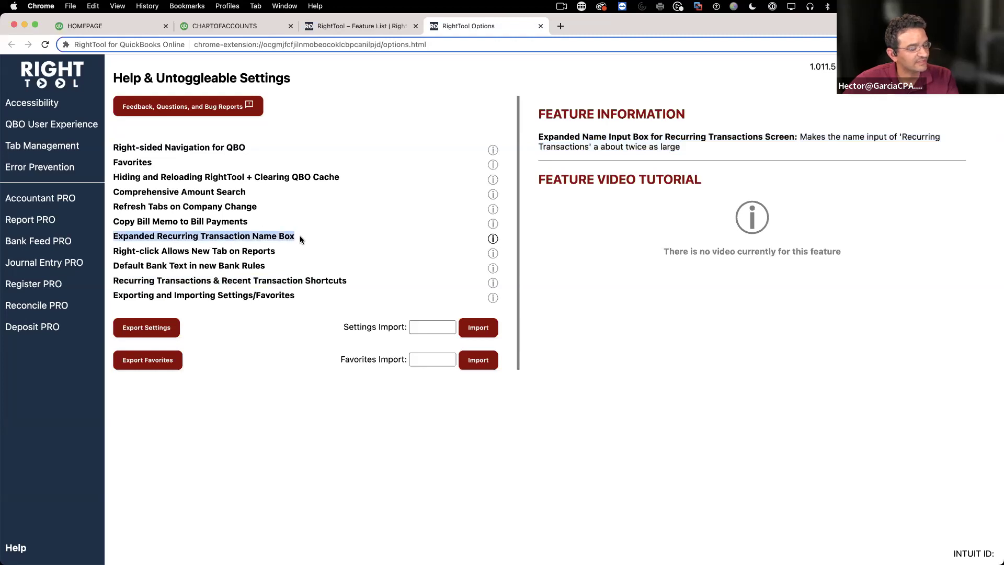
click(90, 25)
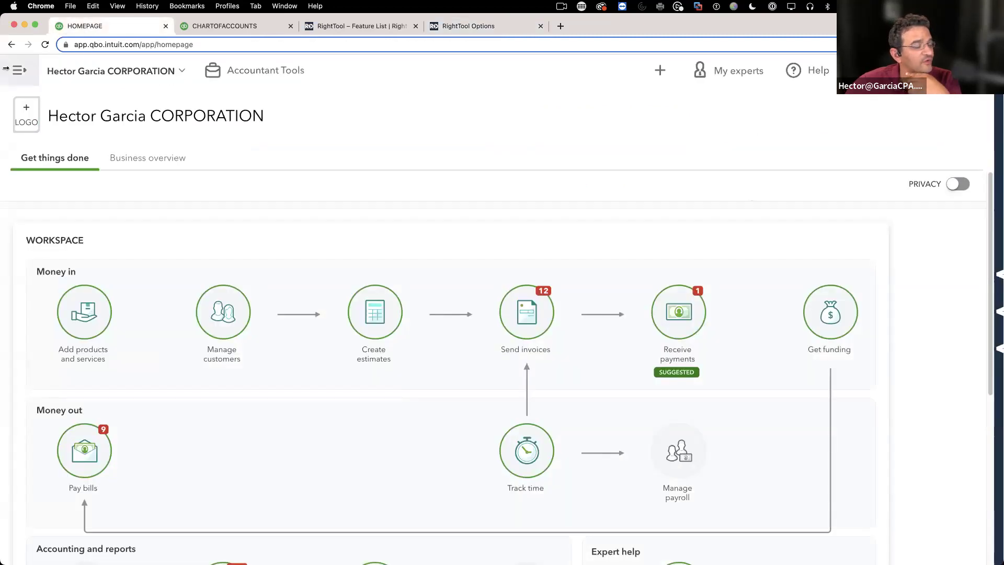
mouse_move(997, 222)
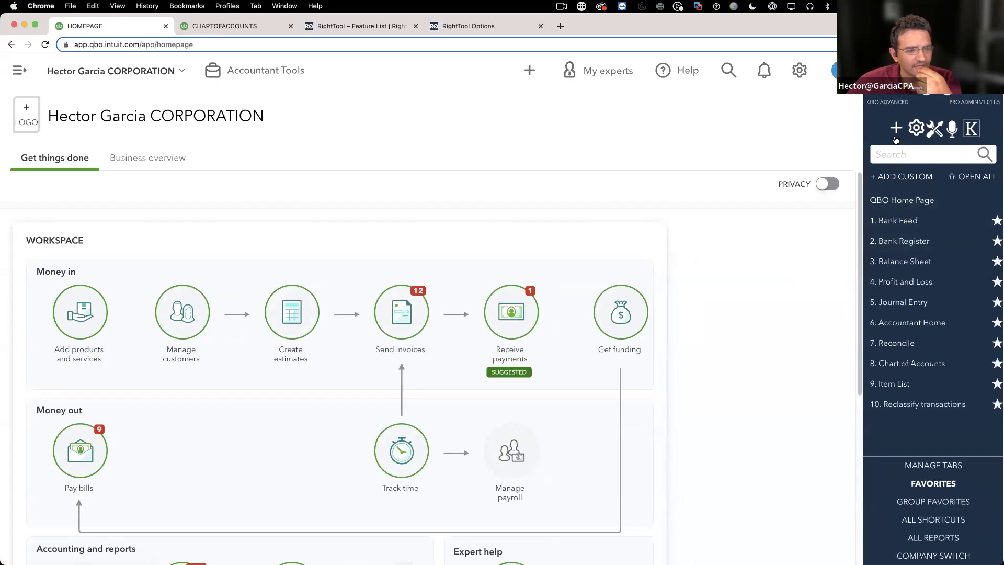
click(896, 138)
click(328, 191)
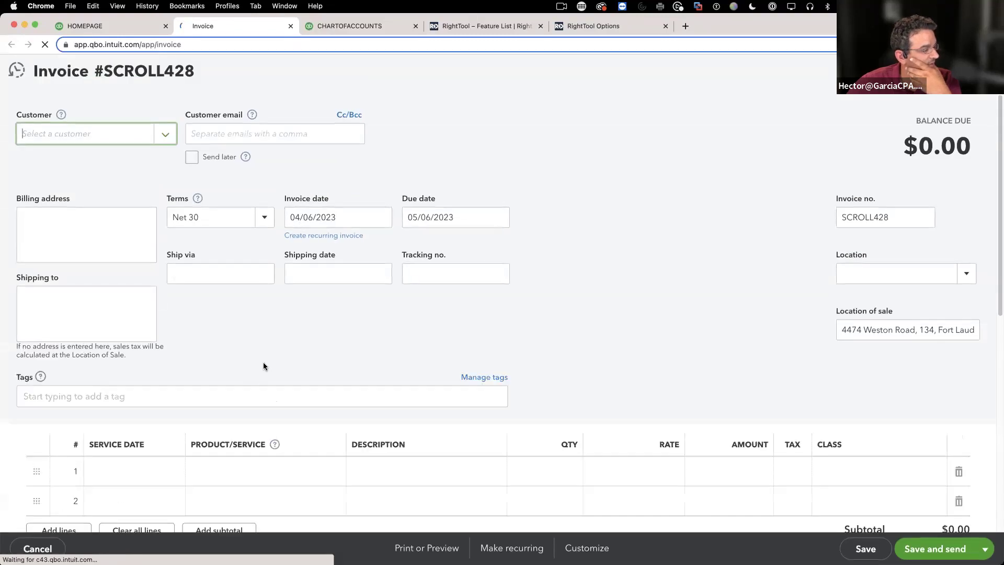
scroll(322, 446, down, 10)
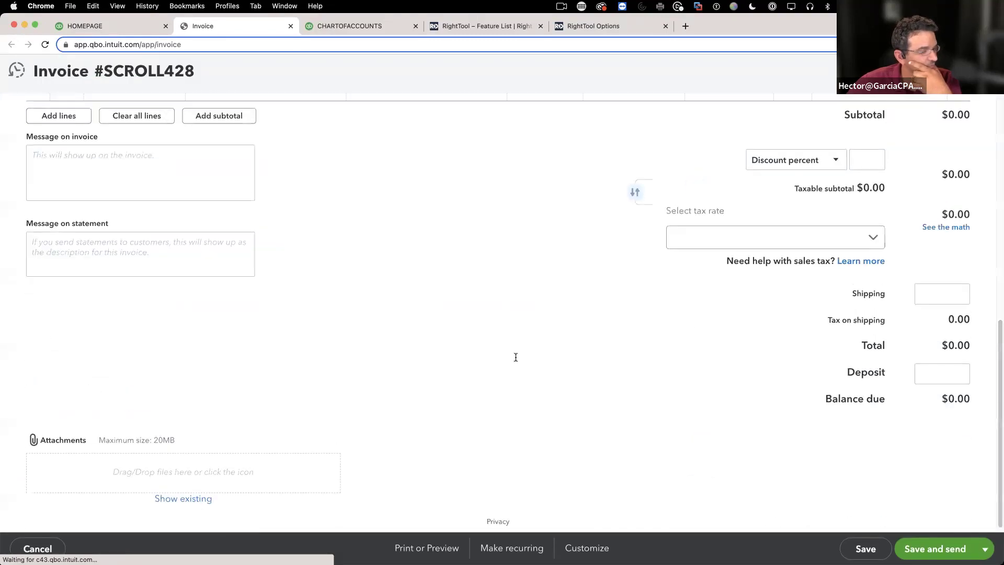
Return home and open a new recurring invoice template in its own tab via the + menu
click(846, 71)
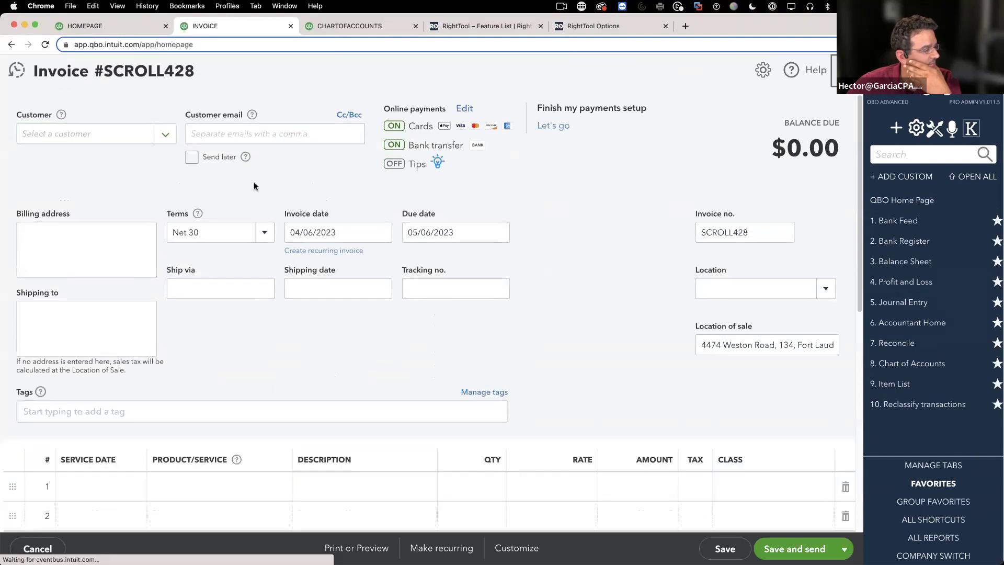
click(897, 128)
click(329, 193)
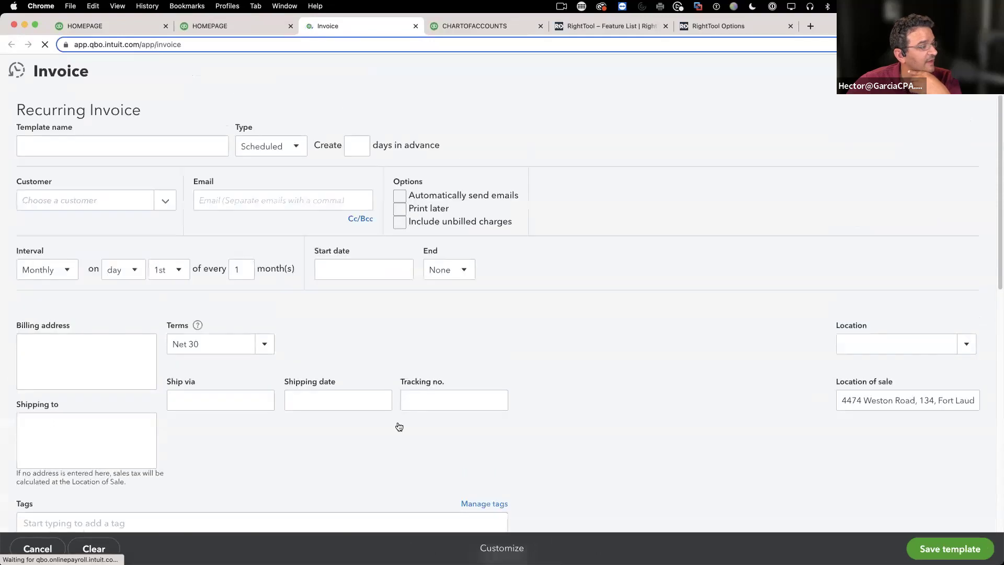
Type a sample name into the recurring invoice's Template name field
click(25, 142)
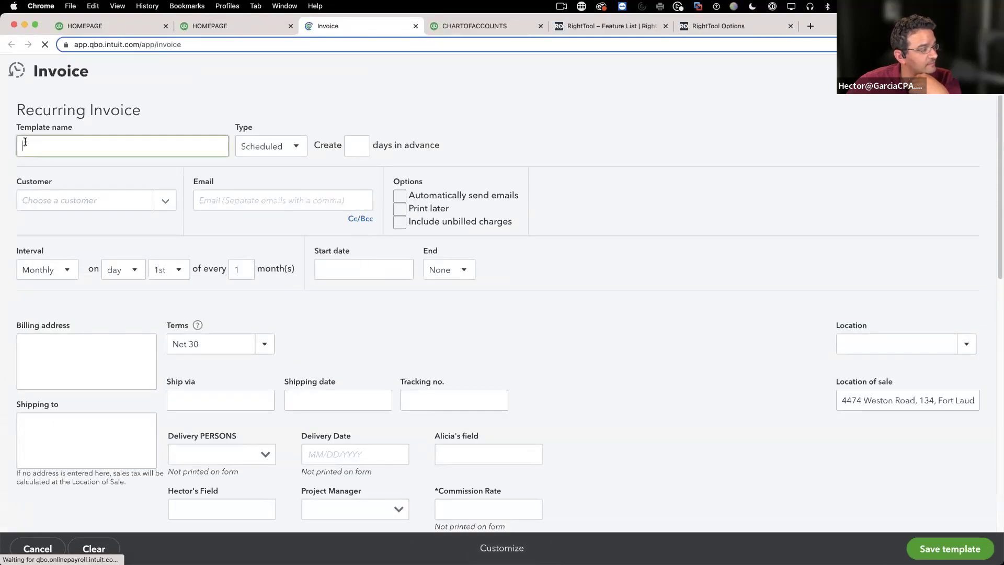
text(gfdgdfgfdgfdfs gfgfdgfg)
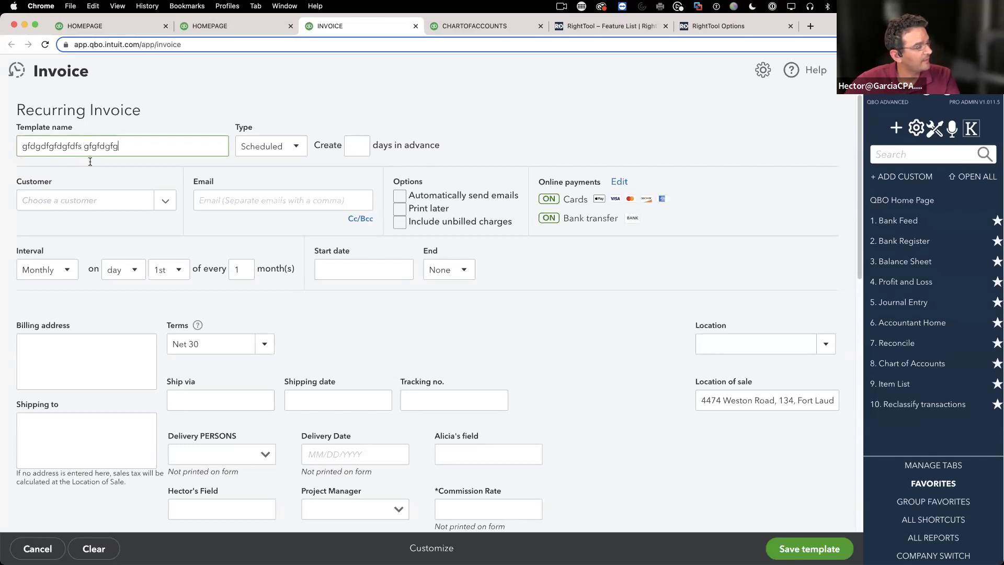
drag(125, 144, 3, 151)
click(131, 146)
text(gdfgsdf sdfgfdgdgsdgfsdg)
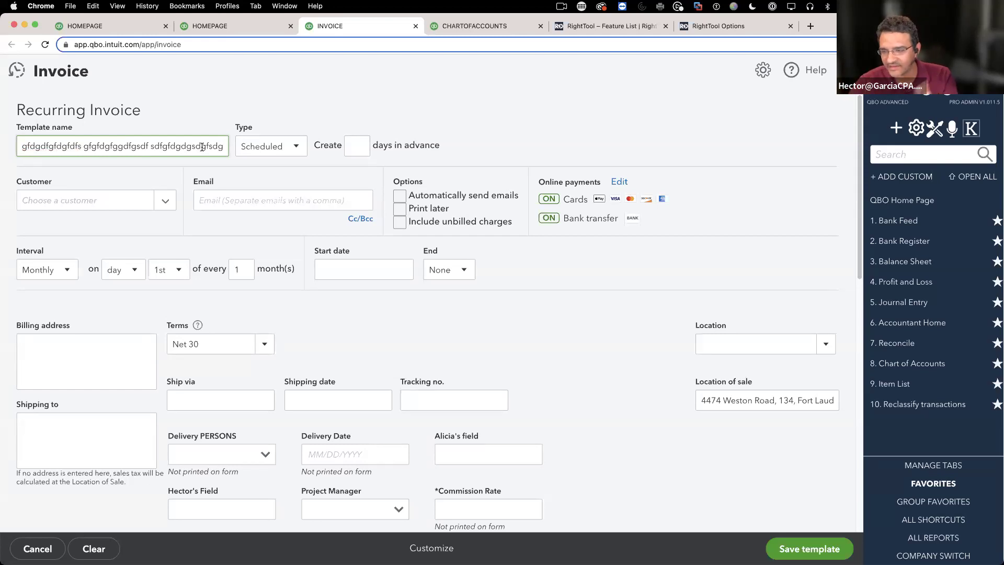
Clear the template name, close the invoice, and return to the RightTool release notes
drag(221, 146, 57, 131)
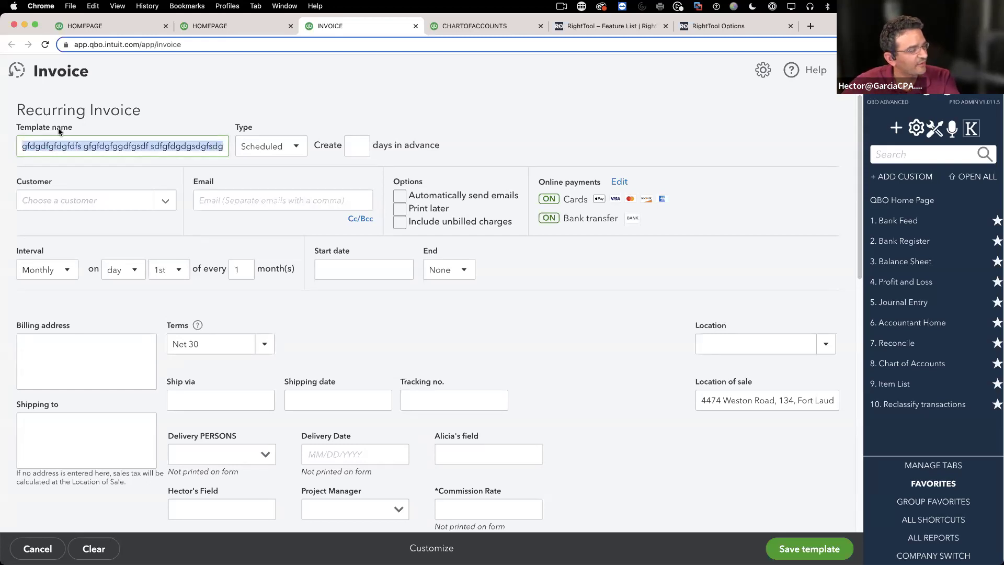
key(BackSpace)
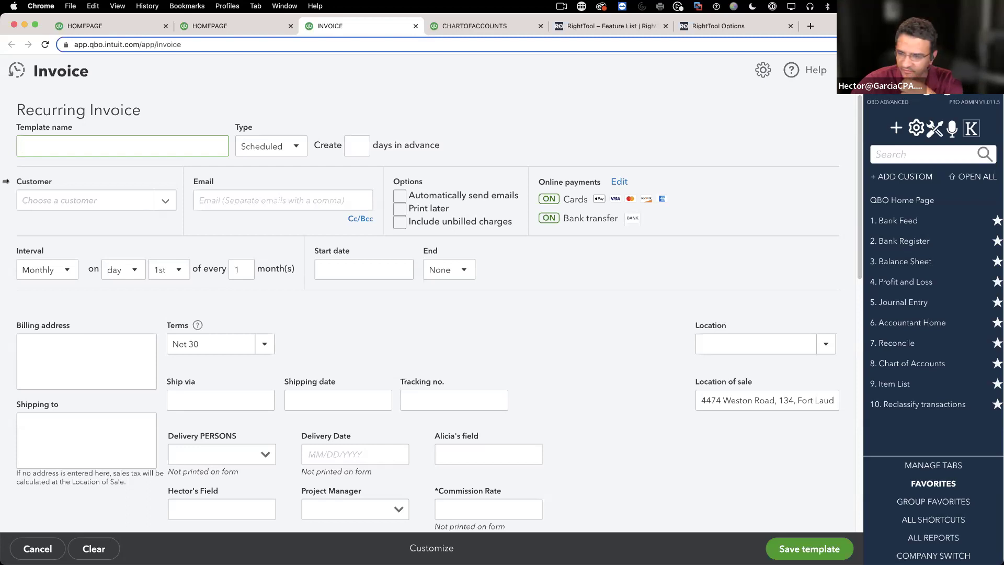
click(415, 26)
click(498, 25)
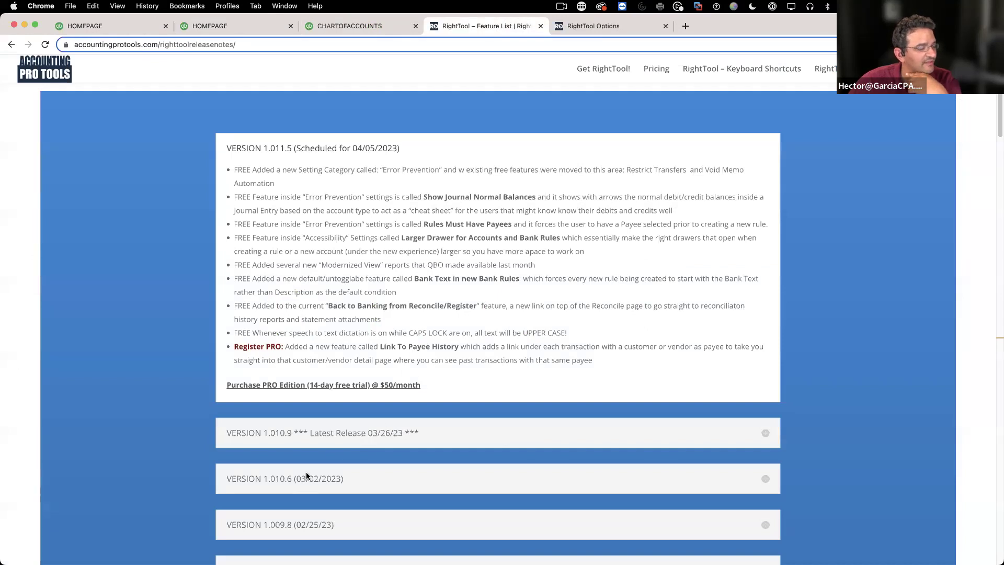
Expand the 1.010.6 and 1.010.9 release notes and highlight the Auto-close Popups fix
click(336, 480)
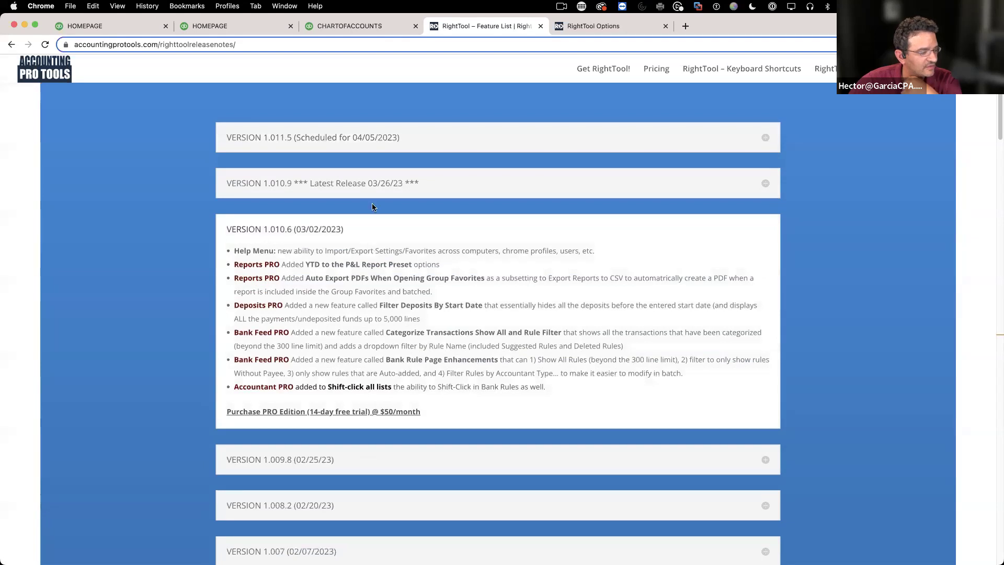
drag(418, 271, 598, 383)
click(597, 383)
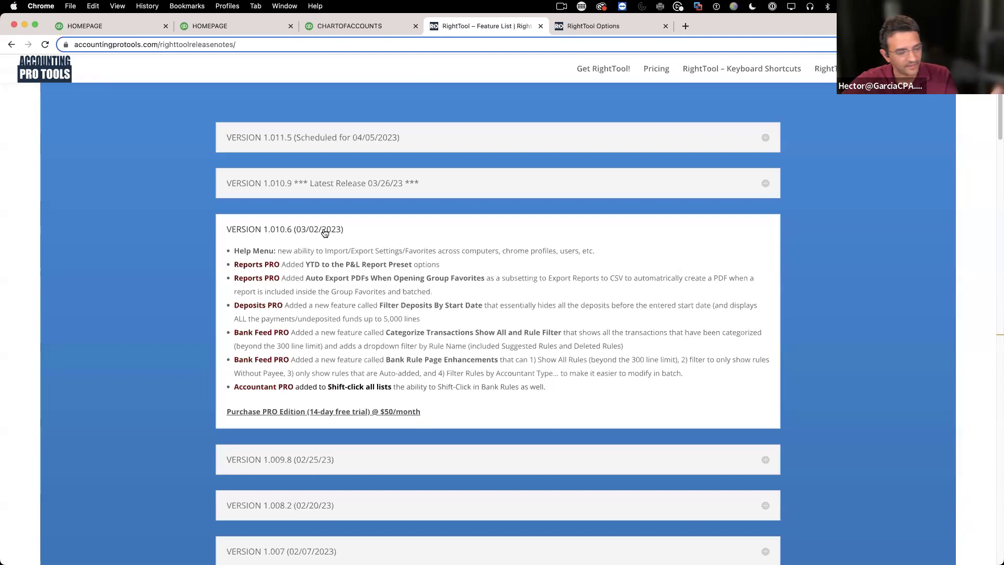
click(349, 182)
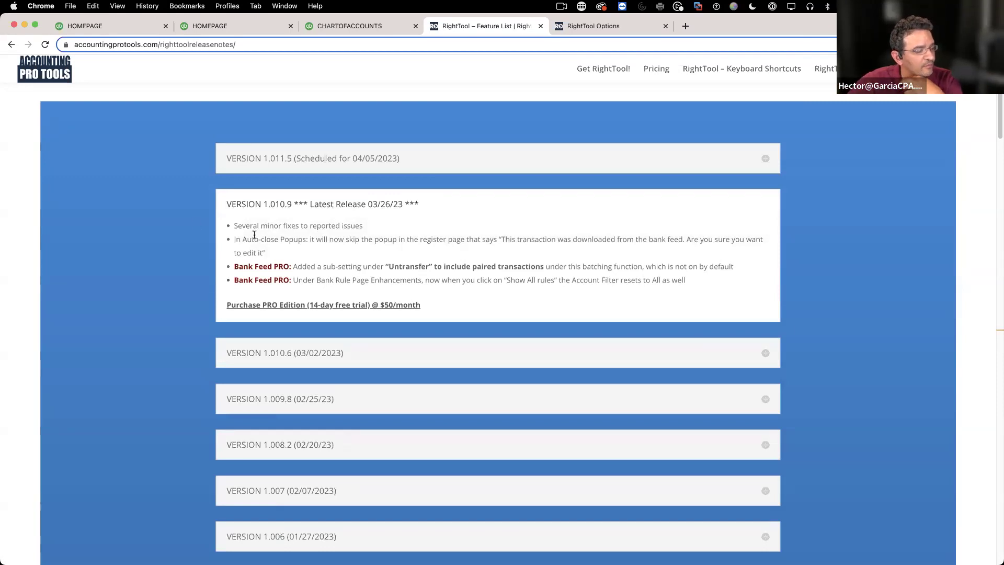
drag(309, 240, 381, 257)
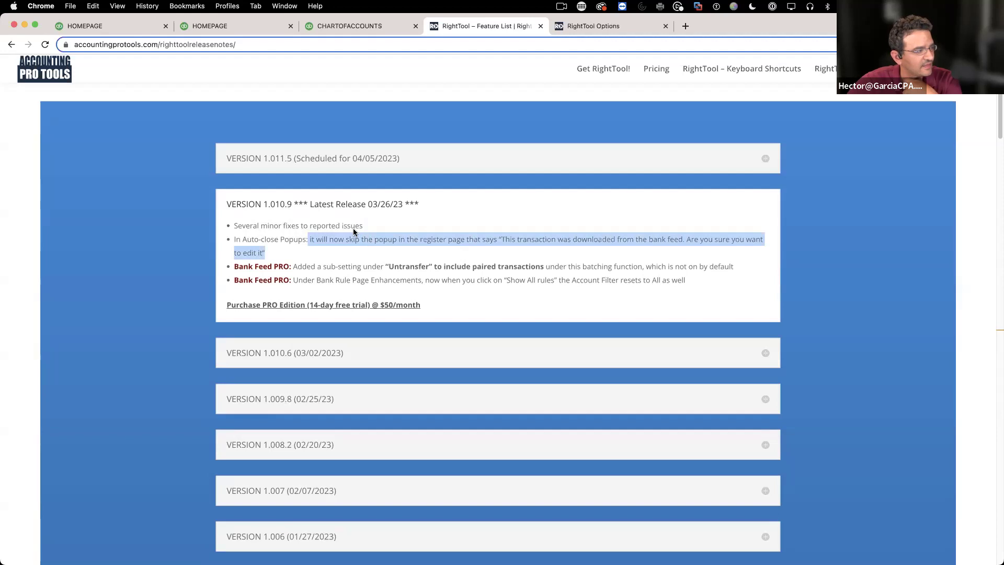
click(105, 25)
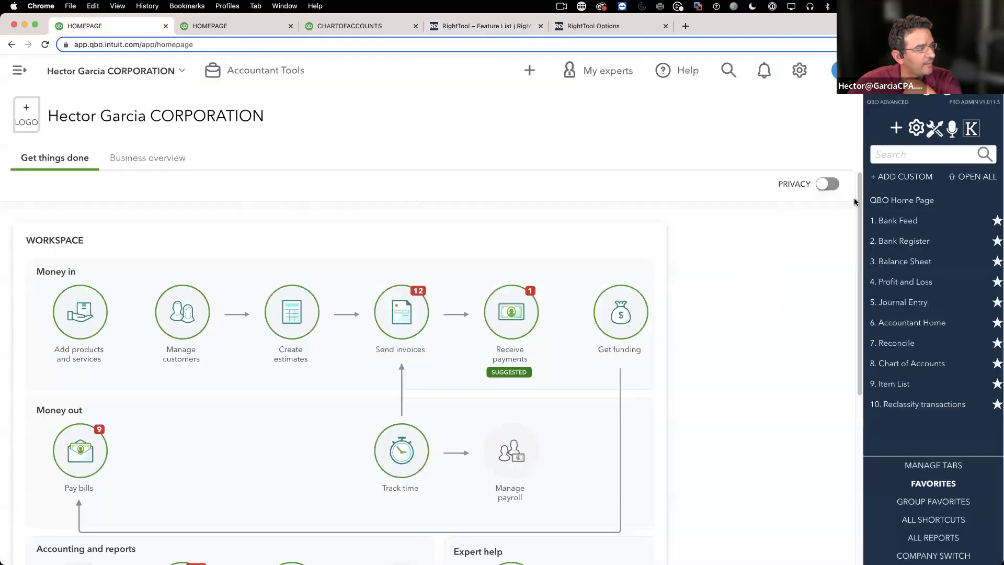
Show the Auto Close Banking/COA Popups description and video under QBO User Experience settings
click(936, 129)
click(34, 104)
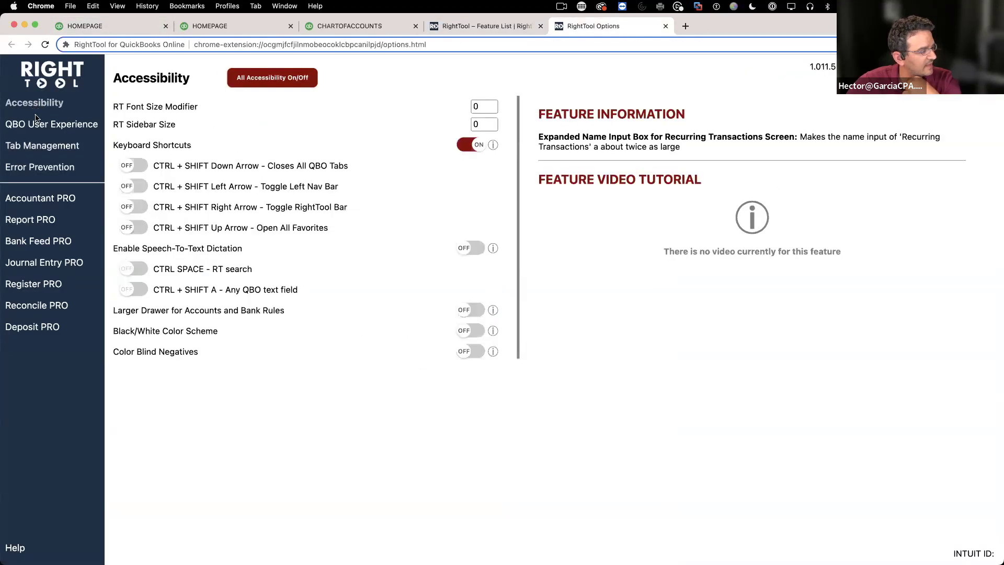
click(46, 128)
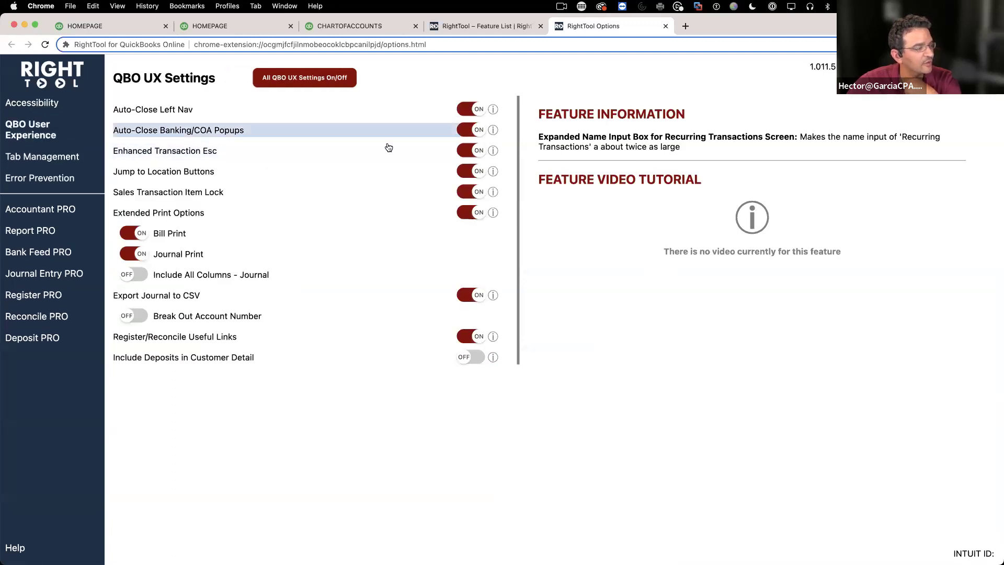
click(493, 130)
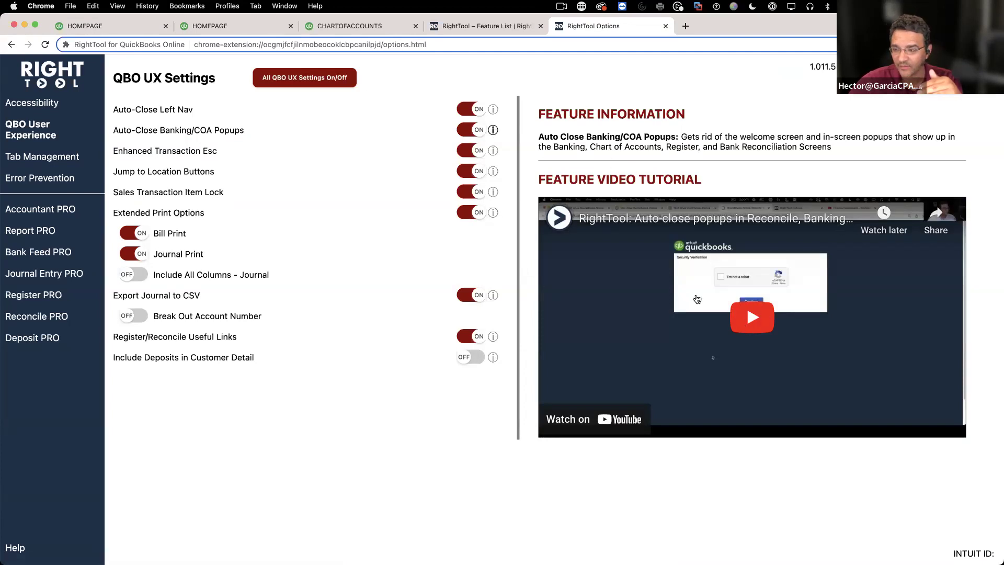
click(463, 26)
Highlight the bank-feed popup message and the Bank Feed PRO Untransfer note in version 1.010.9
click(522, 239)
drag(503, 239, 647, 260)
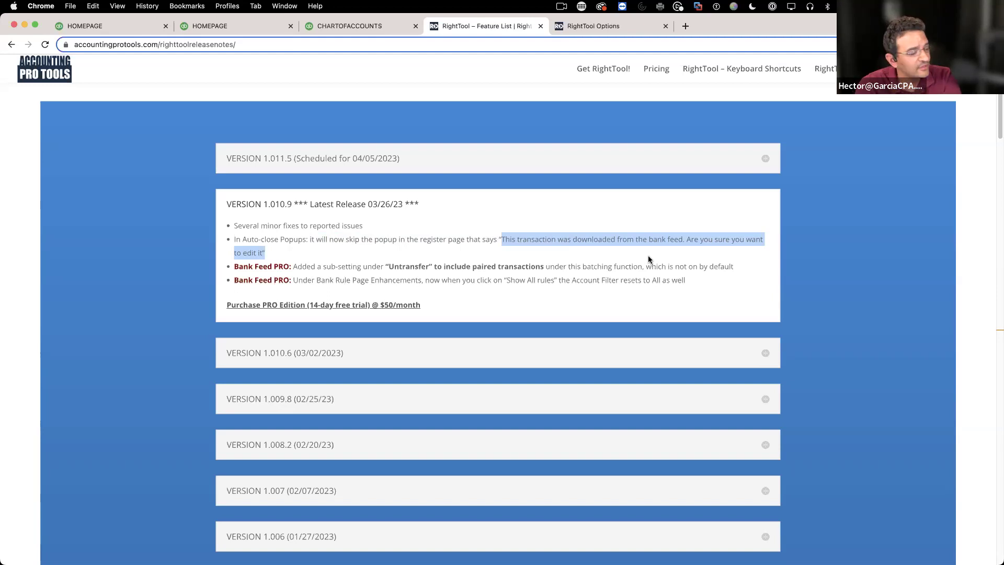
drag(234, 266, 285, 265)
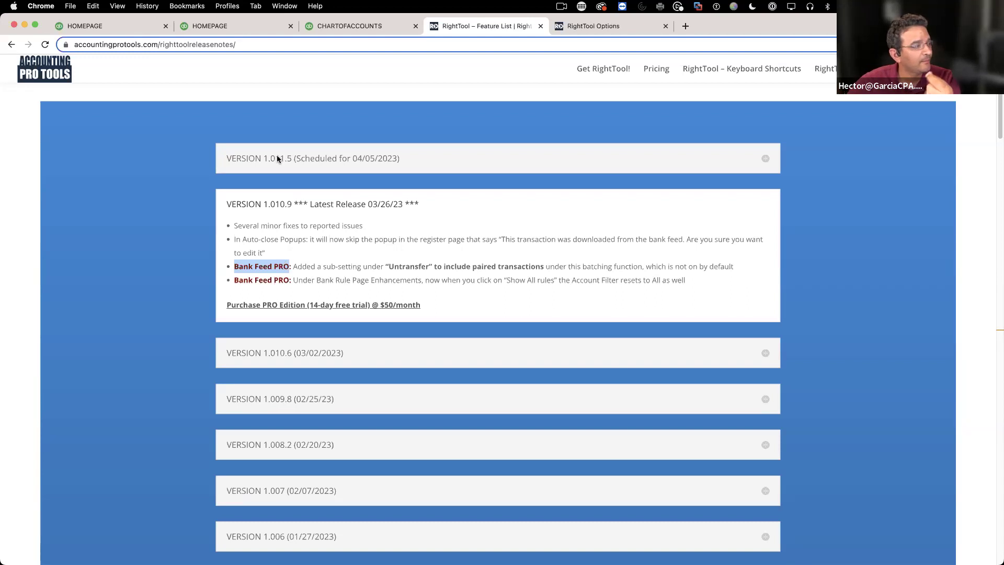
key(ctrl+Tab)
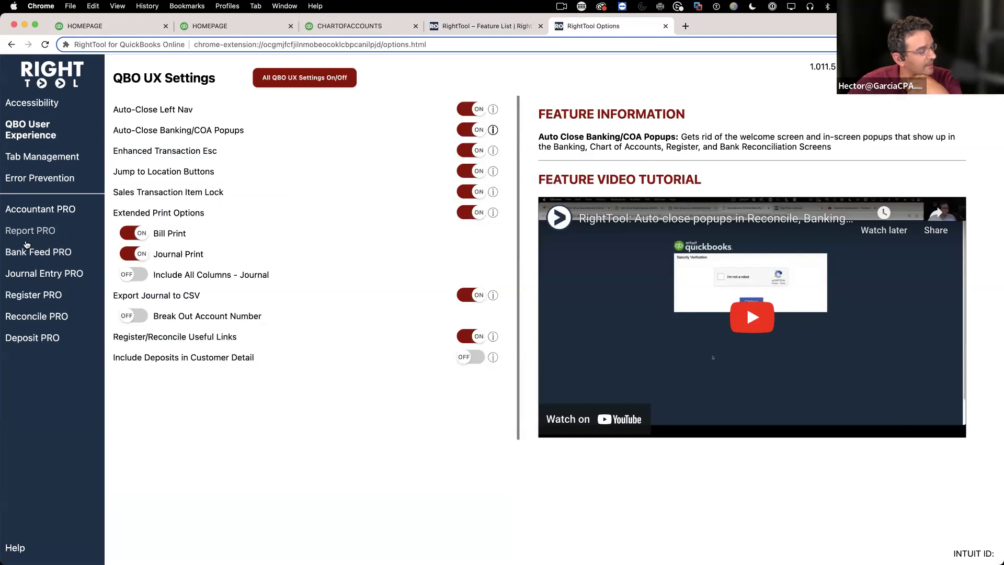
In Bank Feed PRO, disable both bank-rule features and enable Untransfer Button with Include Paired Transfers
click(28, 252)
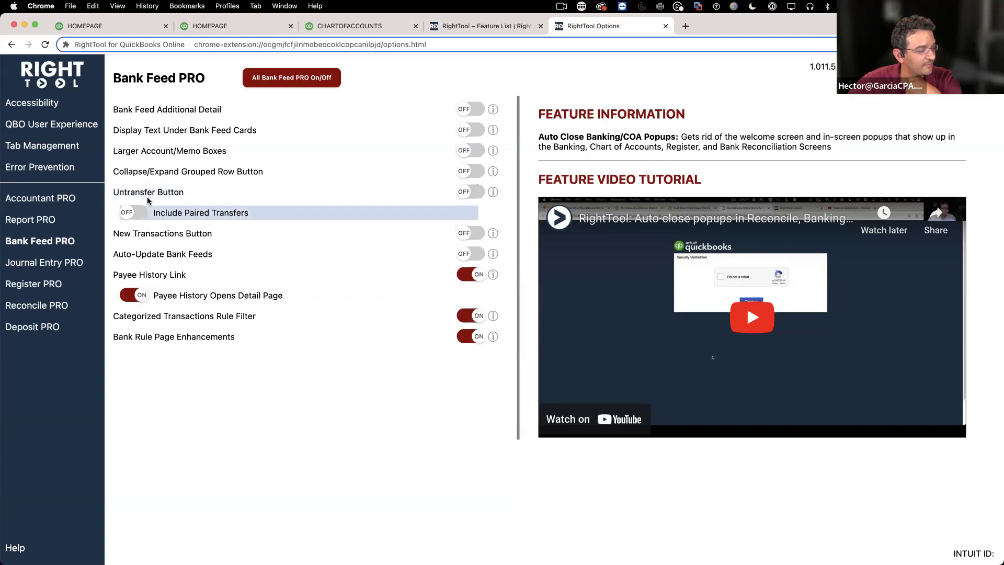
click(477, 316)
click(478, 338)
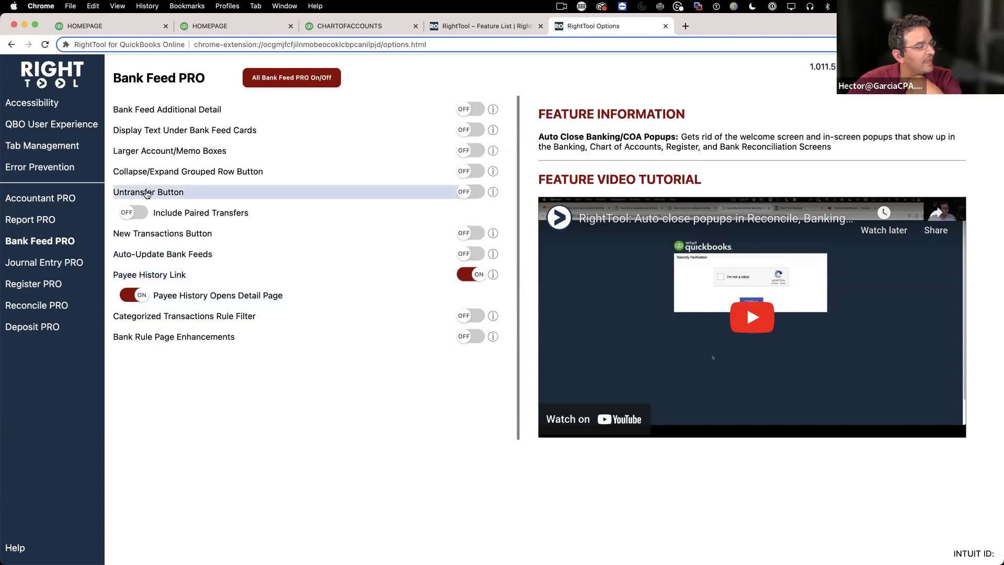
click(477, 197)
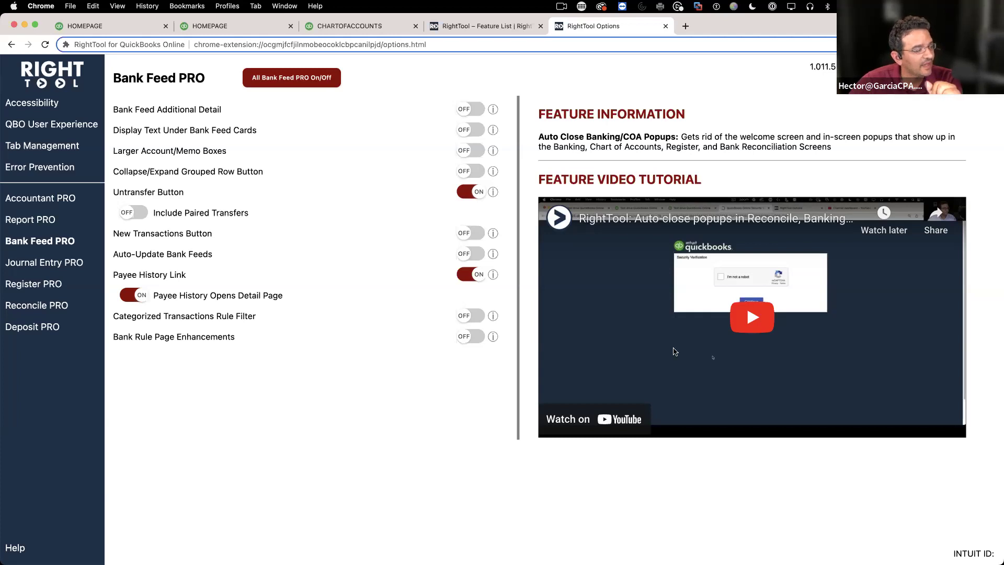
click(133, 212)
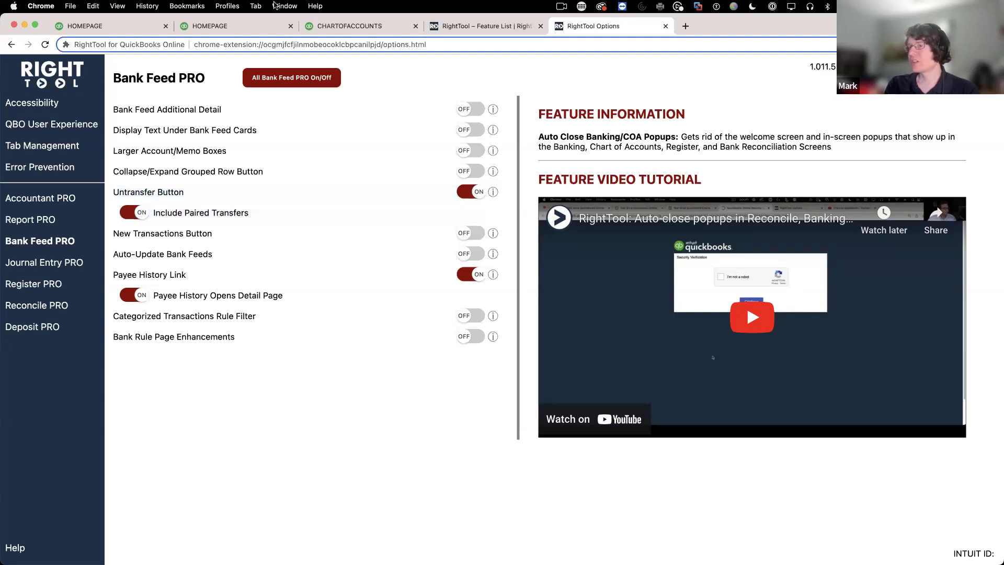
click(135, 30)
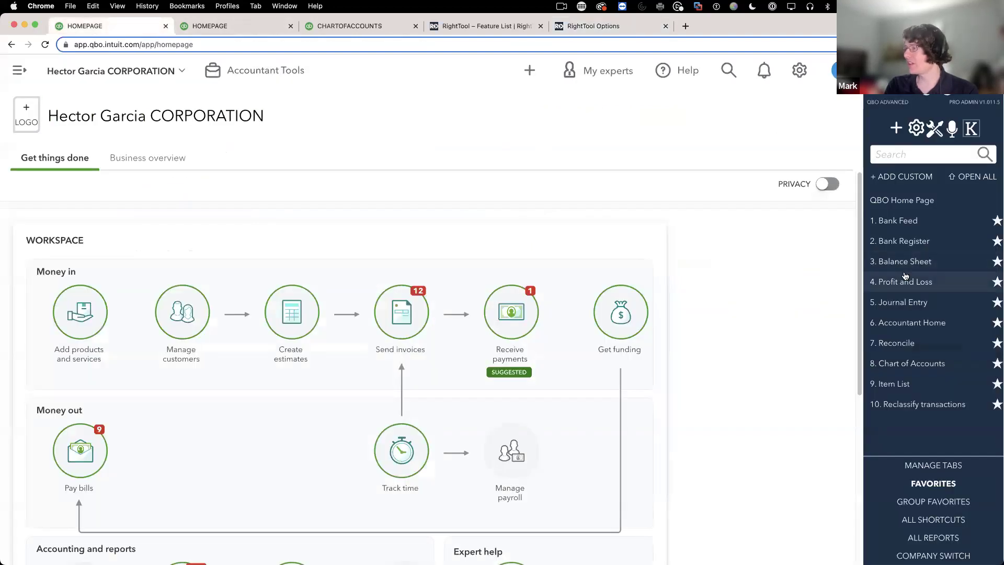
Open the bank feed in a new tab and filter it to transferred transactions
click(908, 222)
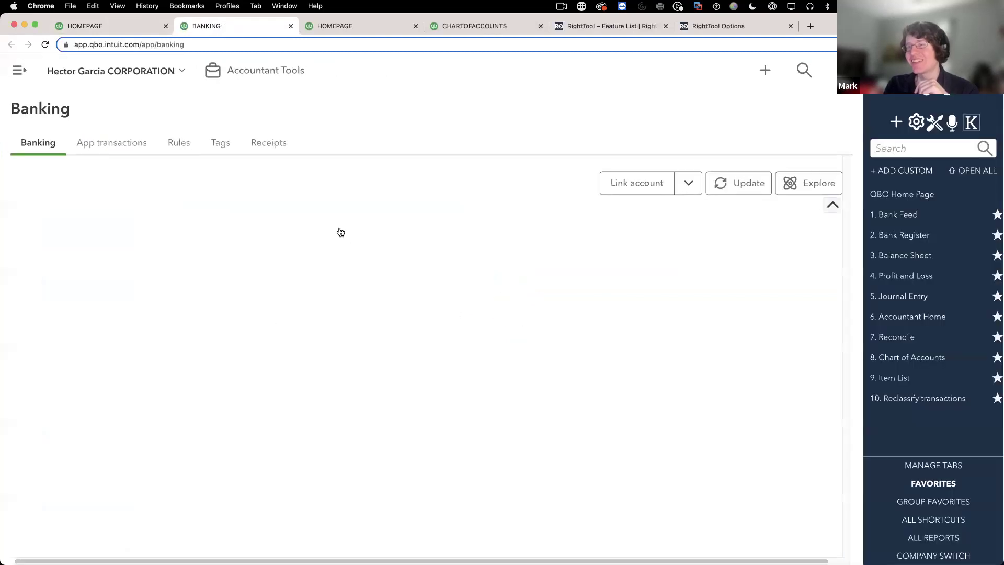
scroll(697, 316, down, 2)
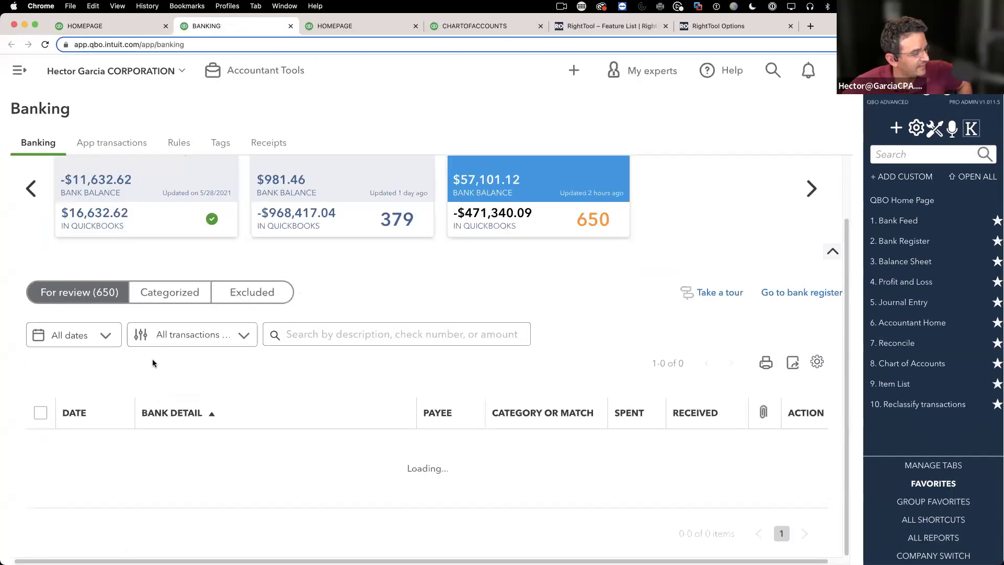
click(238, 337)
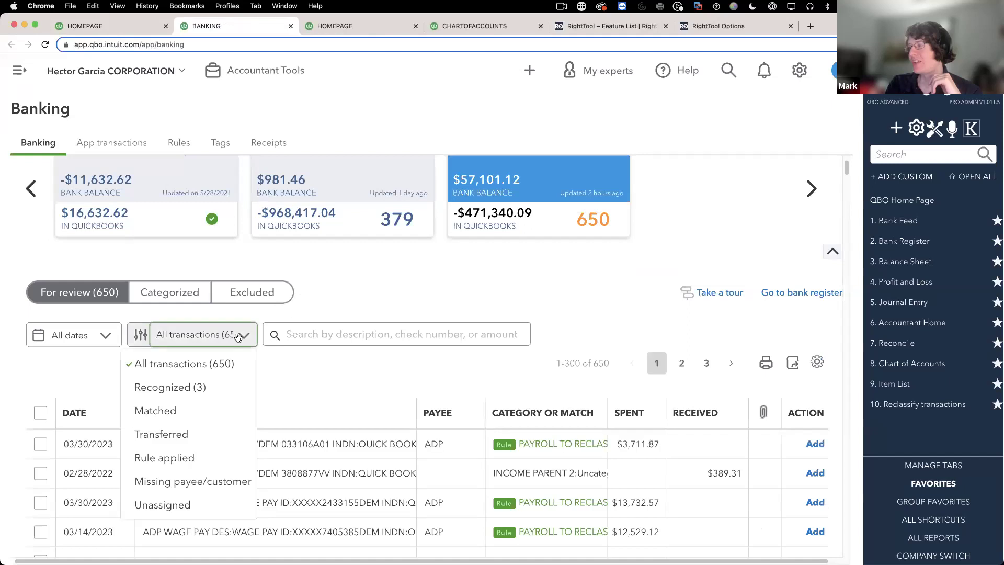
click(238, 336)
click(237, 337)
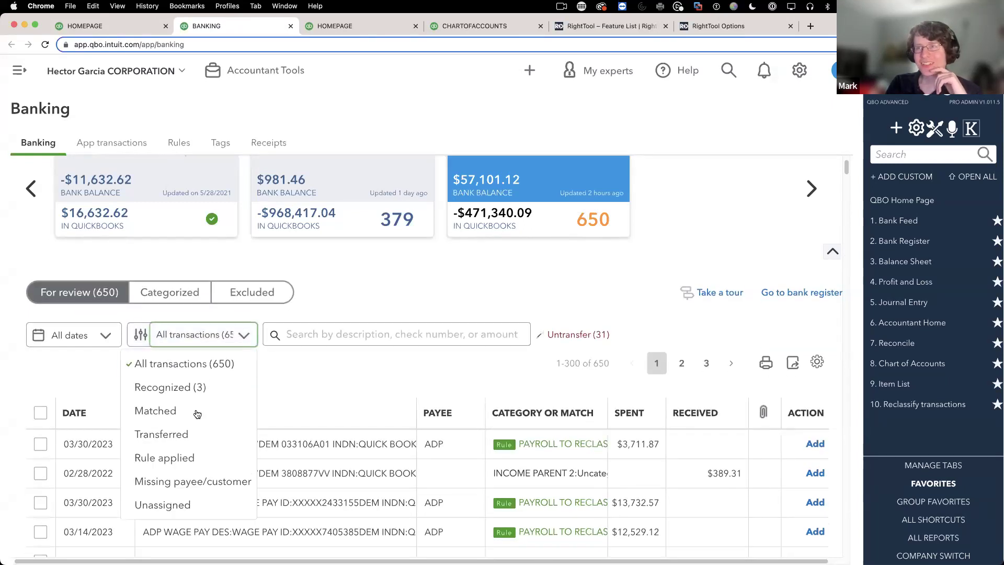
click(191, 434)
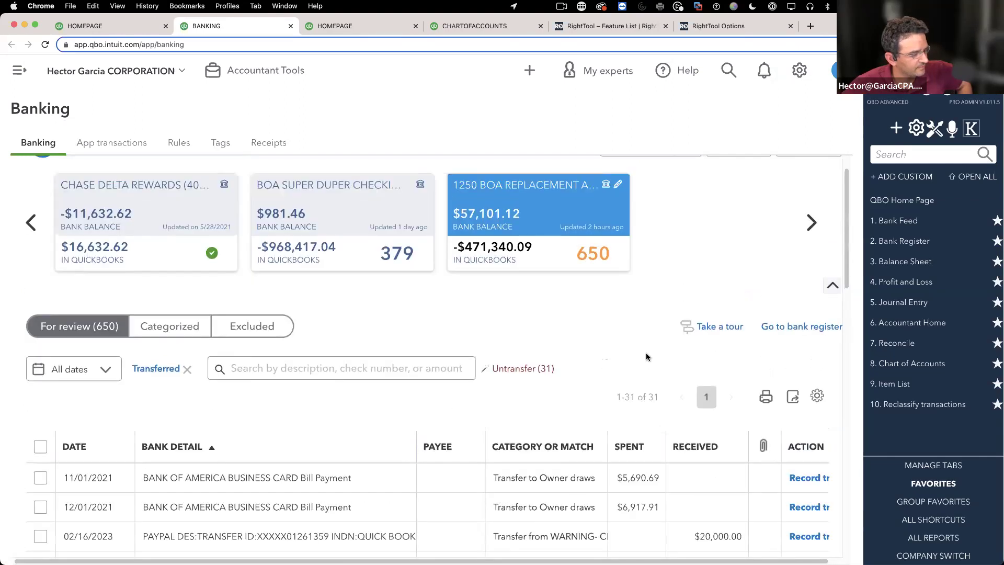
Expand the 02/16/2023 $15,000 BOA Super Duper Checking transfer to view its 02/22/2023 pairing
scroll(645, 353, down, 8)
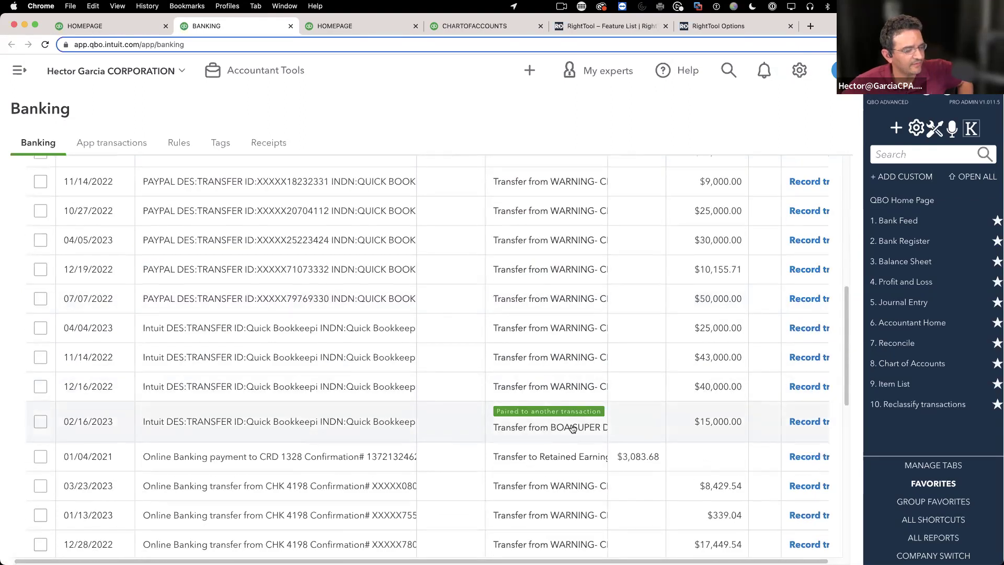
scroll(564, 419, down, 2)
click(558, 332)
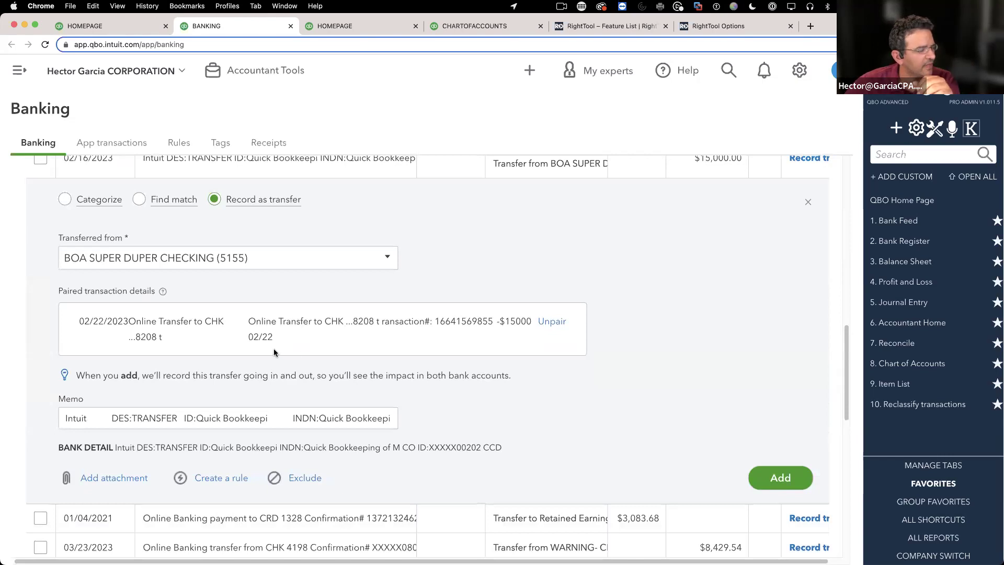
scroll(275, 350, down, 1)
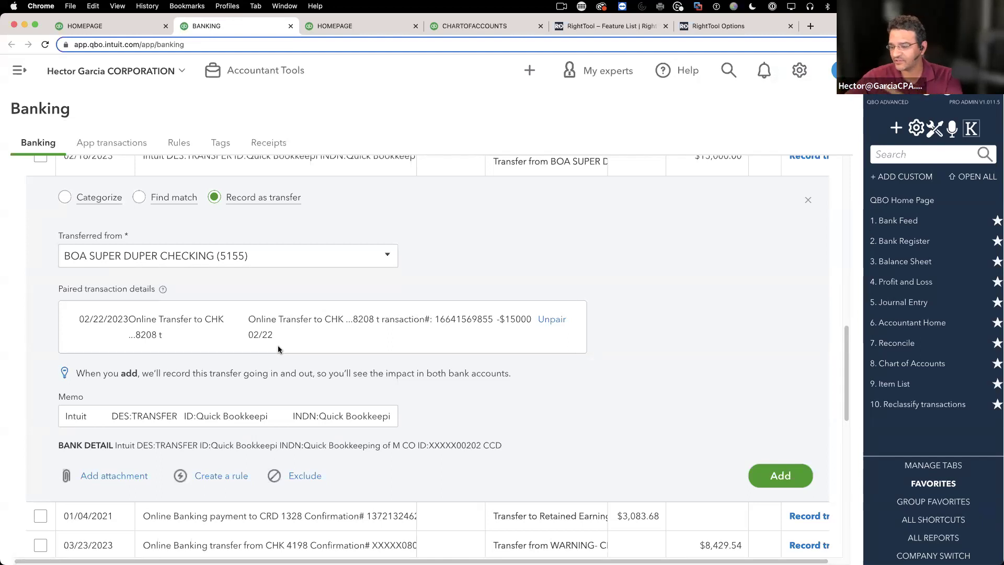
scroll(531, 260, up, 1)
scroll(531, 260, up, 1)
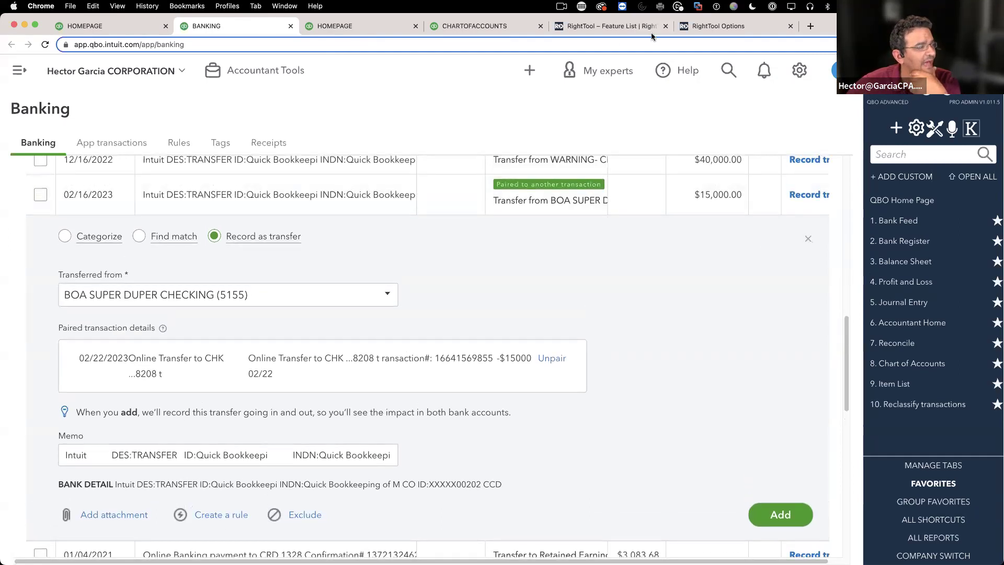
Switch off Include Paired Transfers for the Untransfer Button and go back to Banking
click(742, 26)
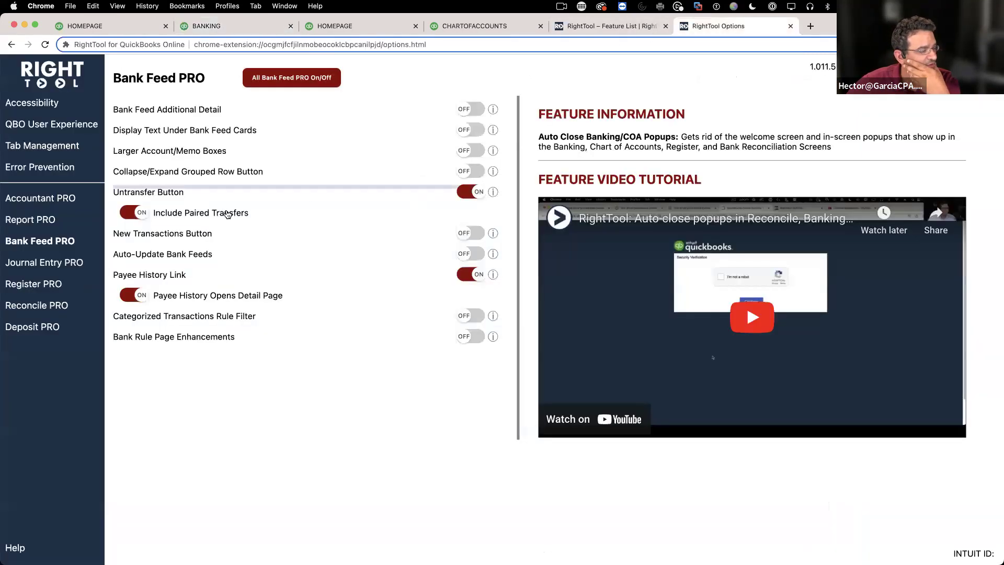
click(133, 213)
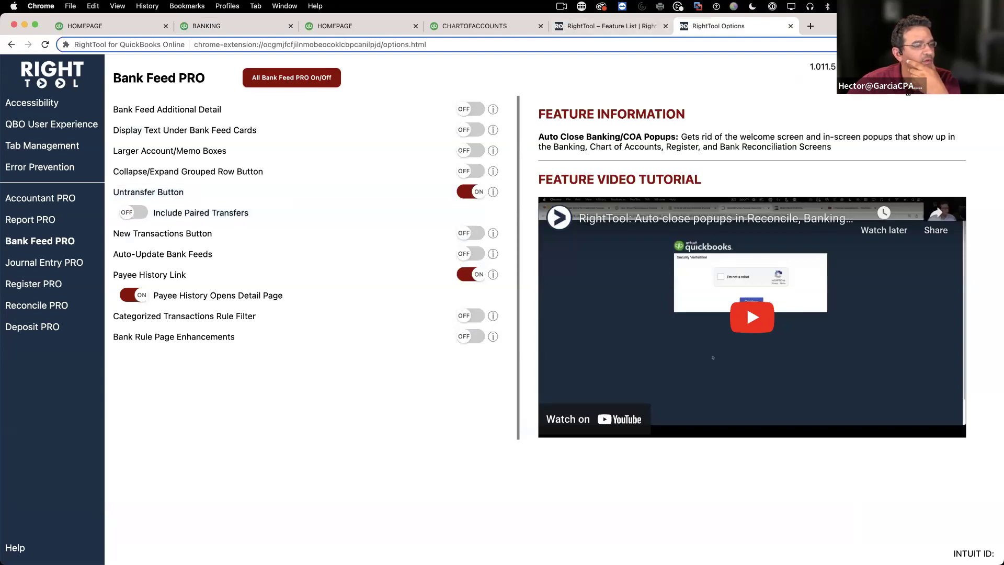
click(215, 25)
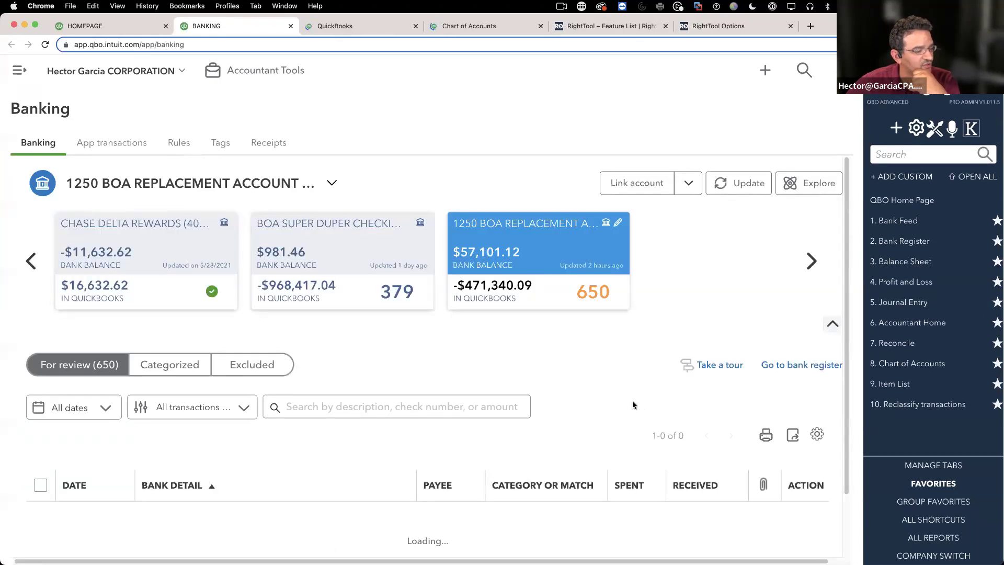
Confirm Untransfer (16) and scroll to the paired BKOFAMERICA MOBILE deposits, zooming out one step
scroll(578, 404, down, 3)
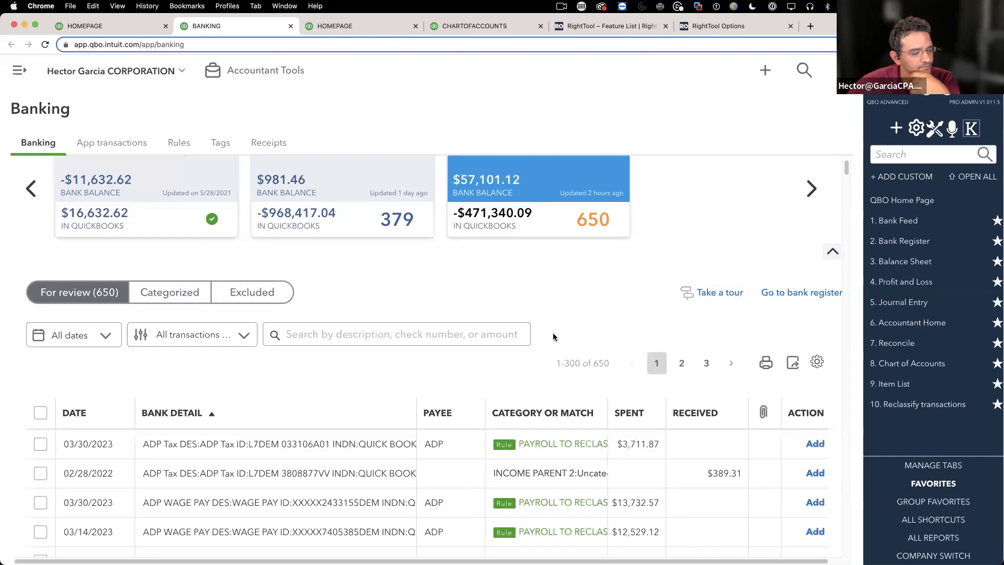
scroll(573, 323, down, 2)
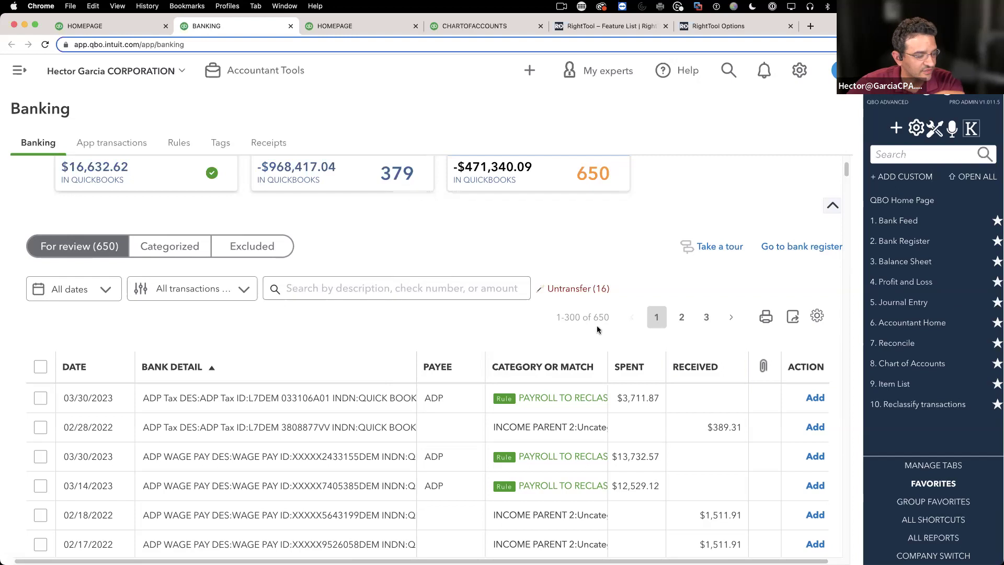
scroll(598, 330, down, 2)
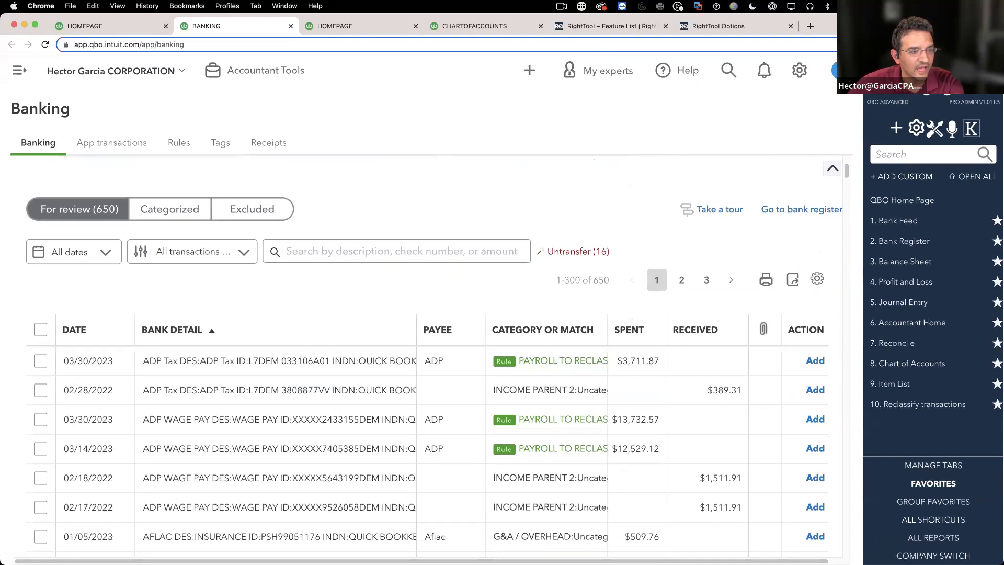
scroll(864, 421, down, 15)
scroll(864, 422, down, 15)
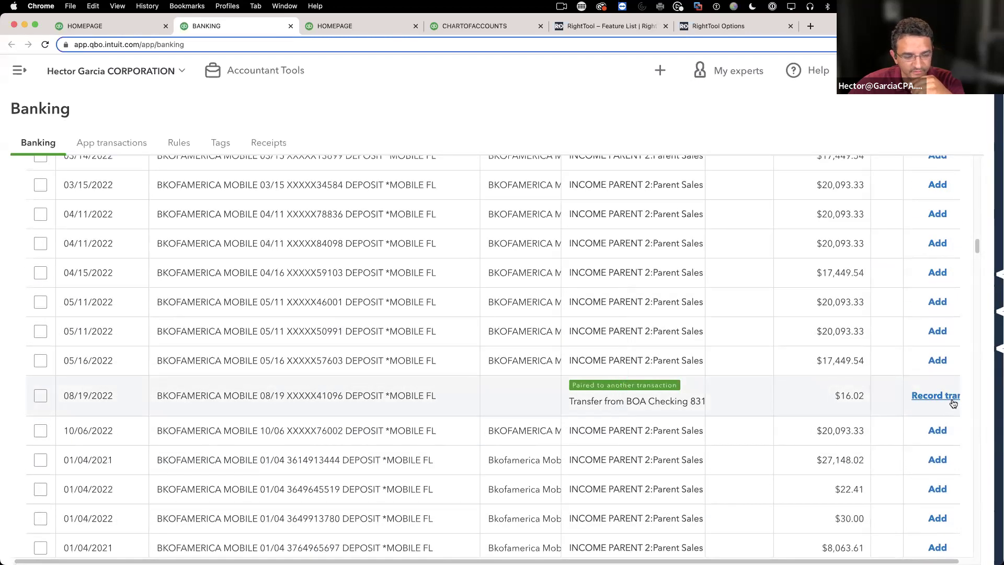
scroll(953, 403, down, 5)
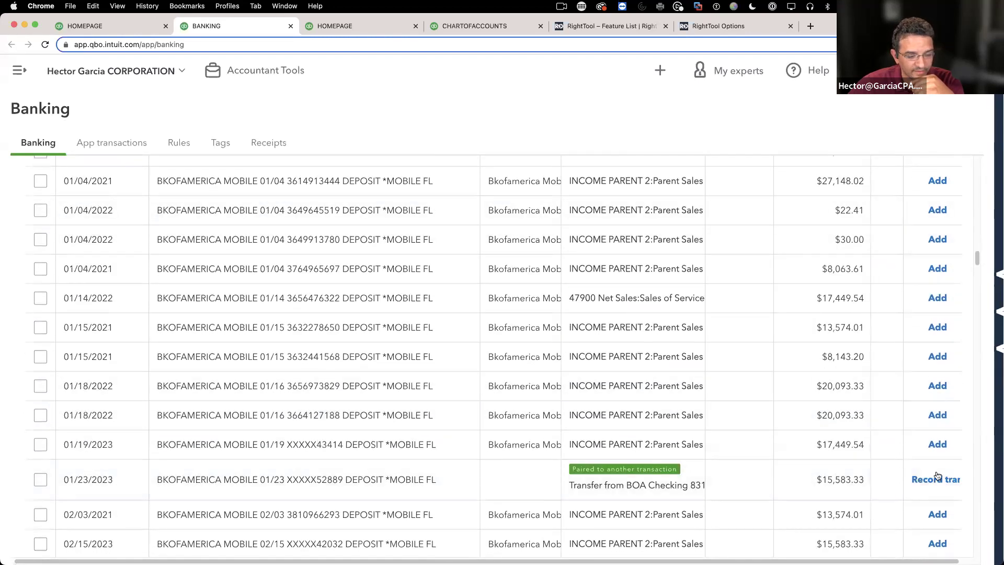
scroll(925, 421, up, 6)
scroll(976, 240, up, 10)
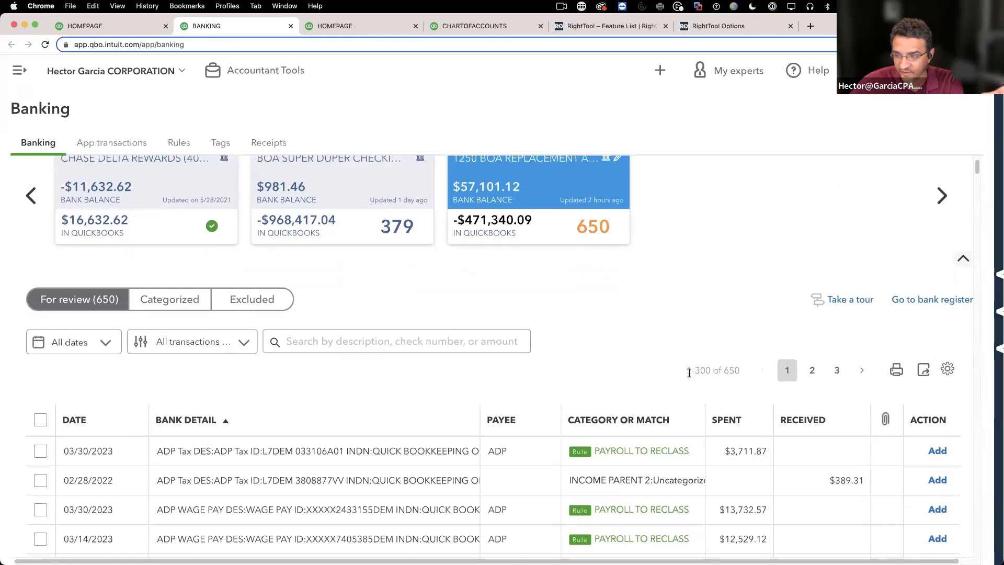
scroll(654, 393, down, 6)
scroll(631, 402, down, 20)
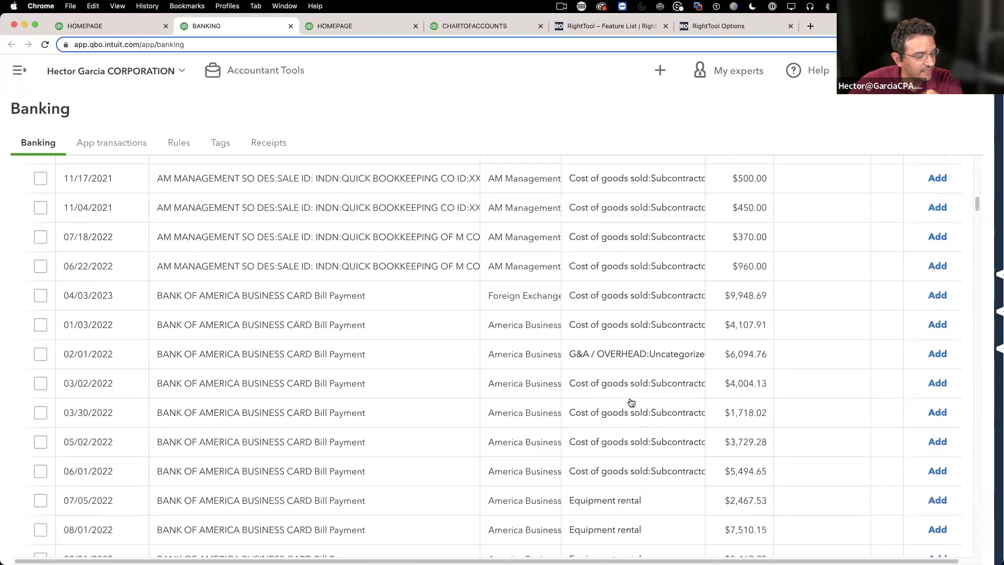
scroll(631, 402, down, 15)
scroll(679, 327, up, 3)
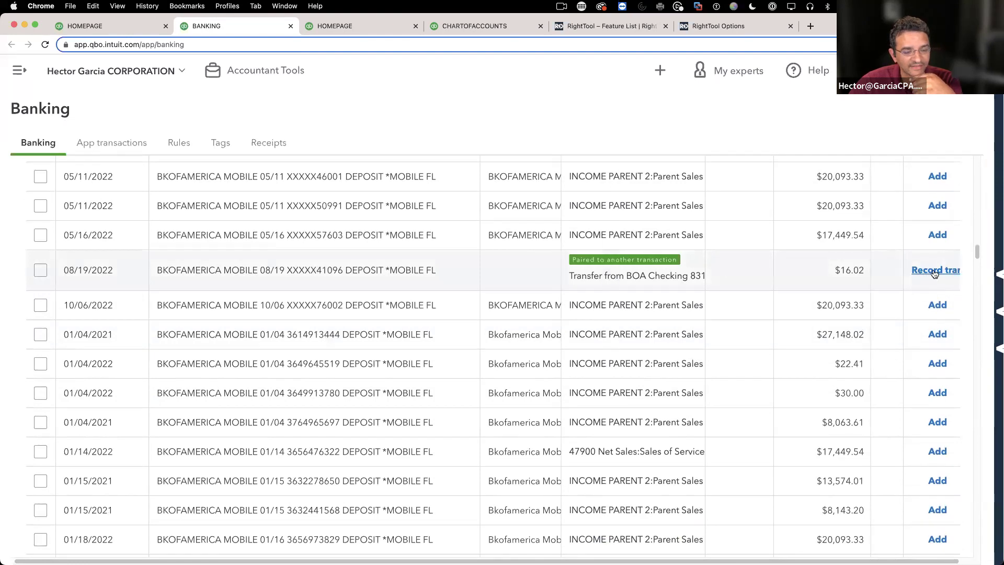
key(super+minus)
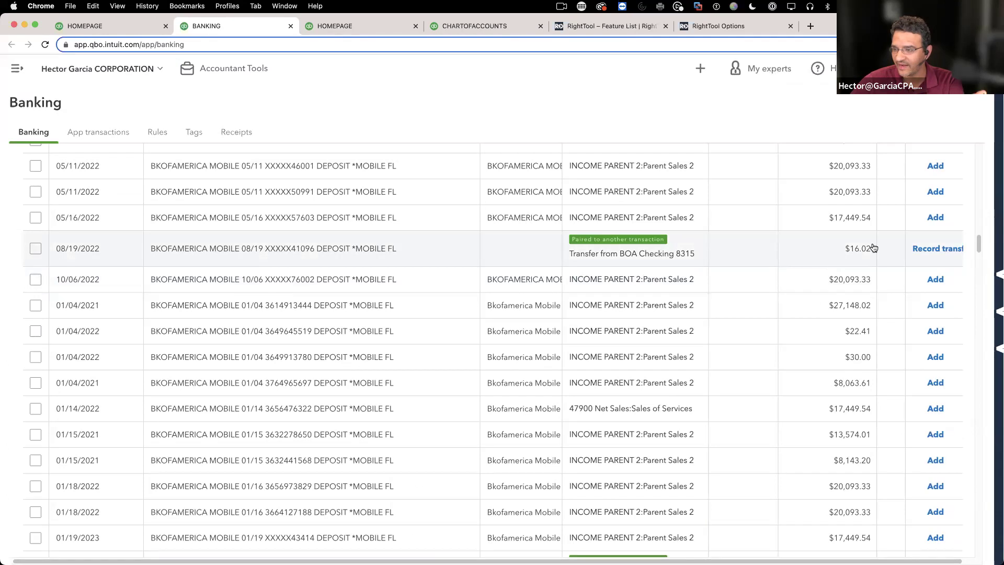
Turn Include Paired Transfers back on in RightTool and return to the Banking page
click(732, 26)
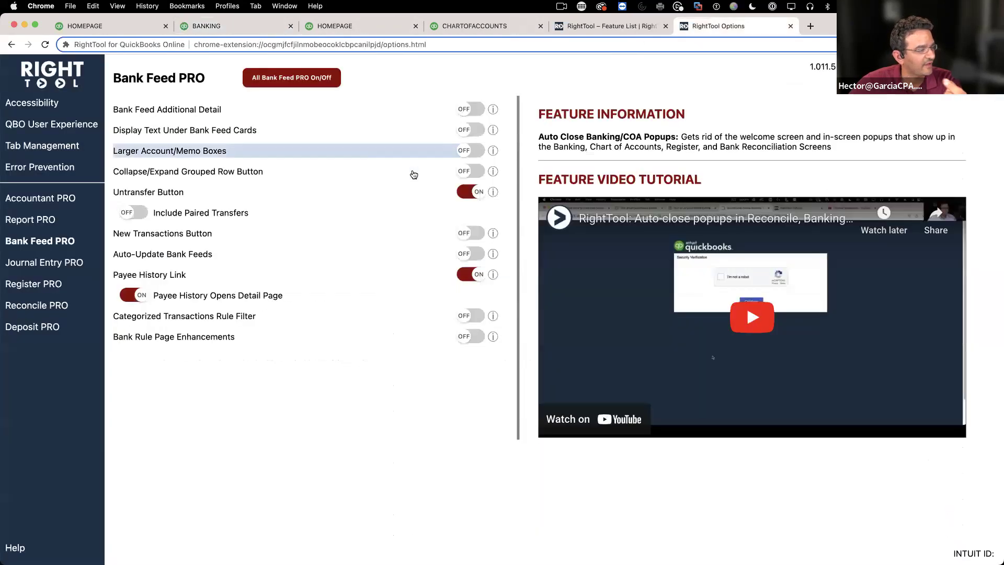
click(134, 212)
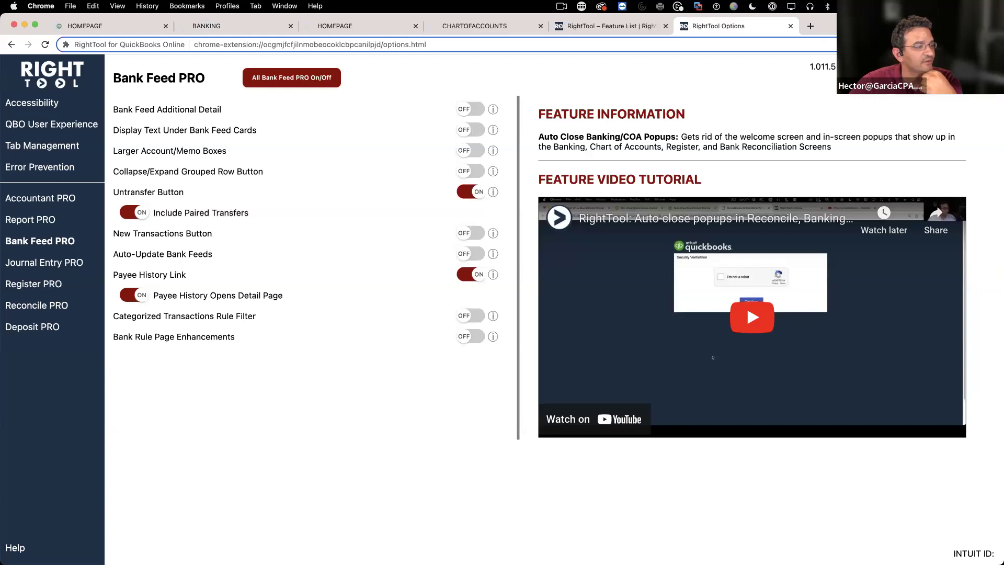
click(221, 26)
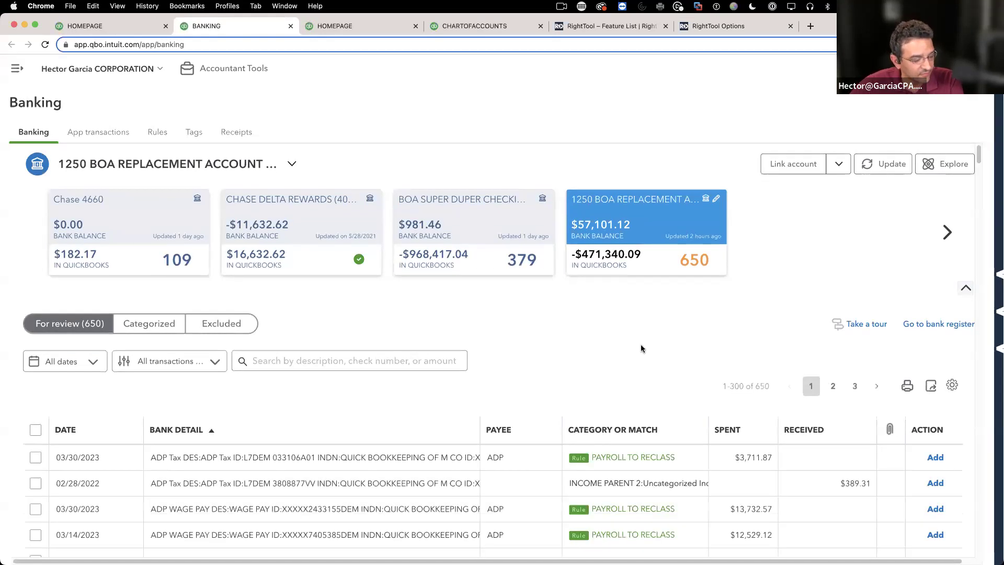
Browse the For review list, opening and closing the filter list without changes
scroll(641, 346, down, 5)
scroll(544, 329, up, 6)
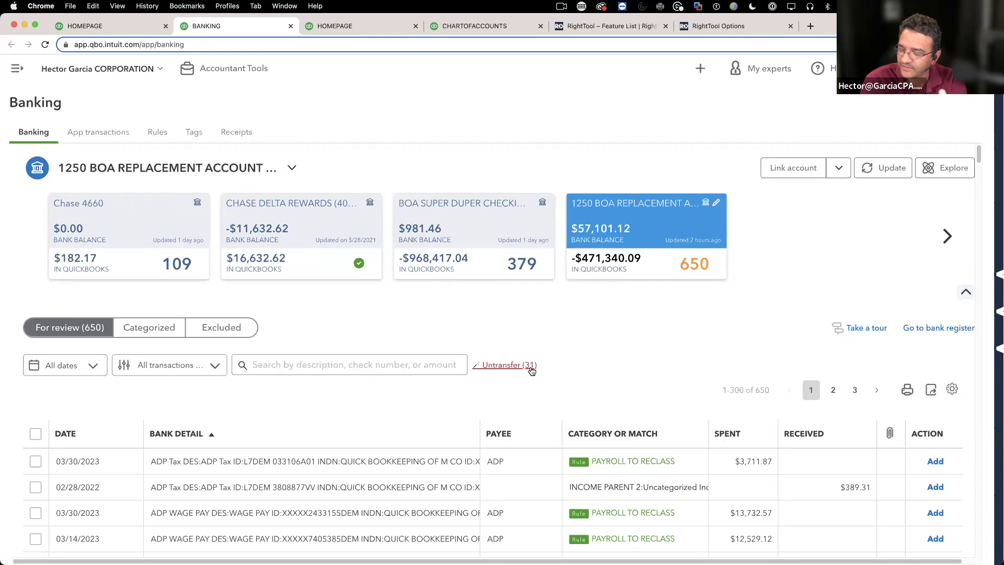
click(152, 369)
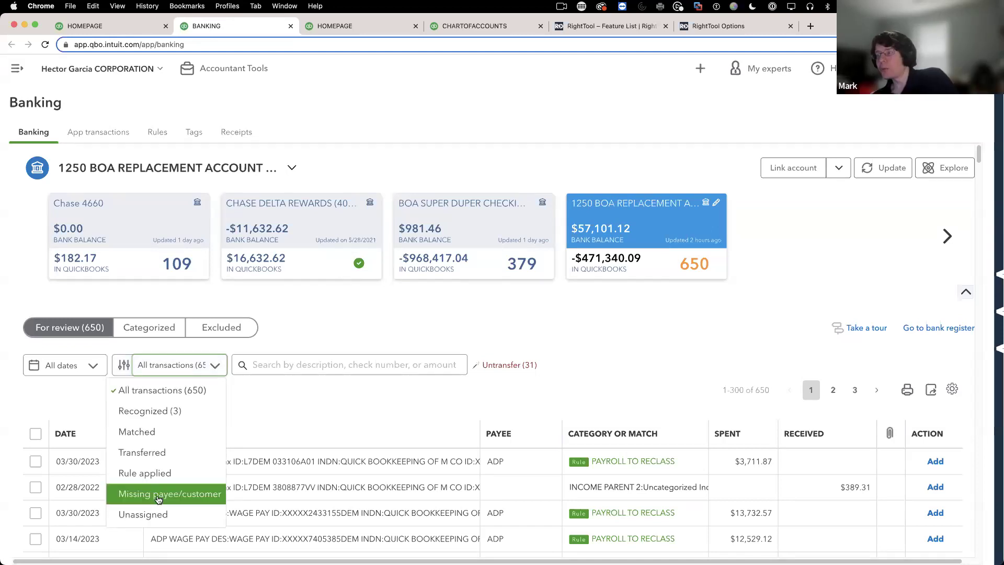
click(607, 323)
scroll(613, 351, down, 6)
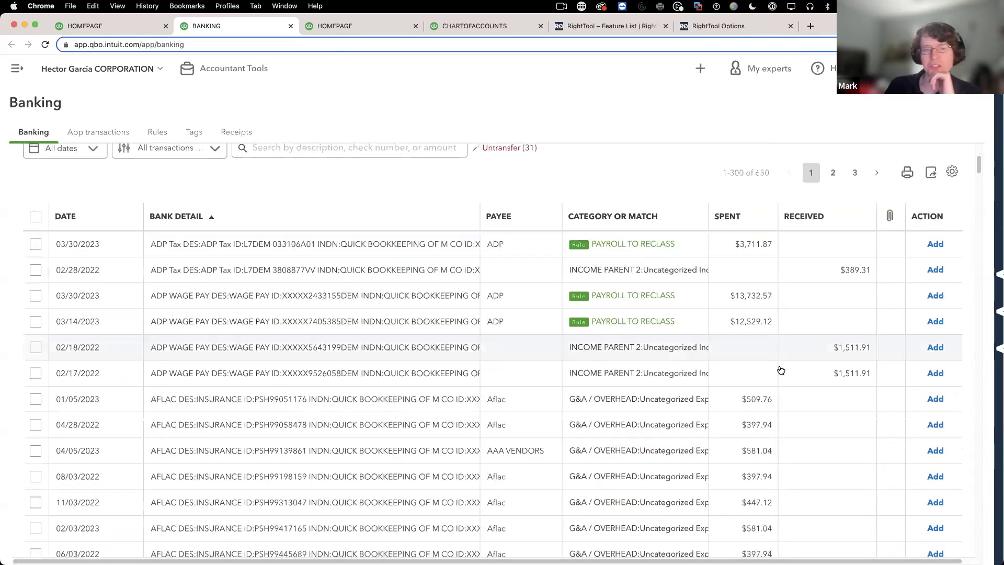
scroll(815, 386, down, 10)
scroll(889, 288, up, 3)
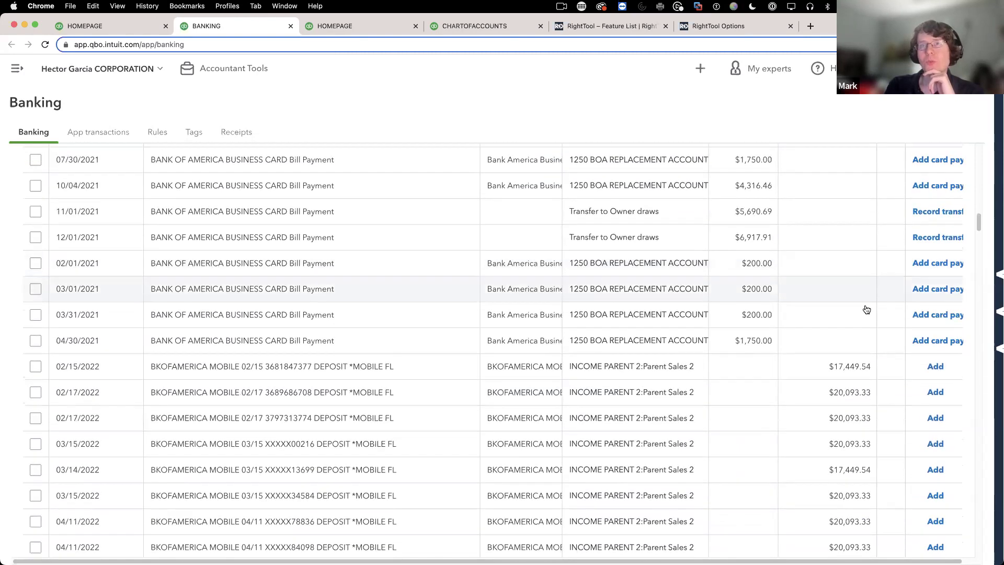
scroll(862, 309, up, 1)
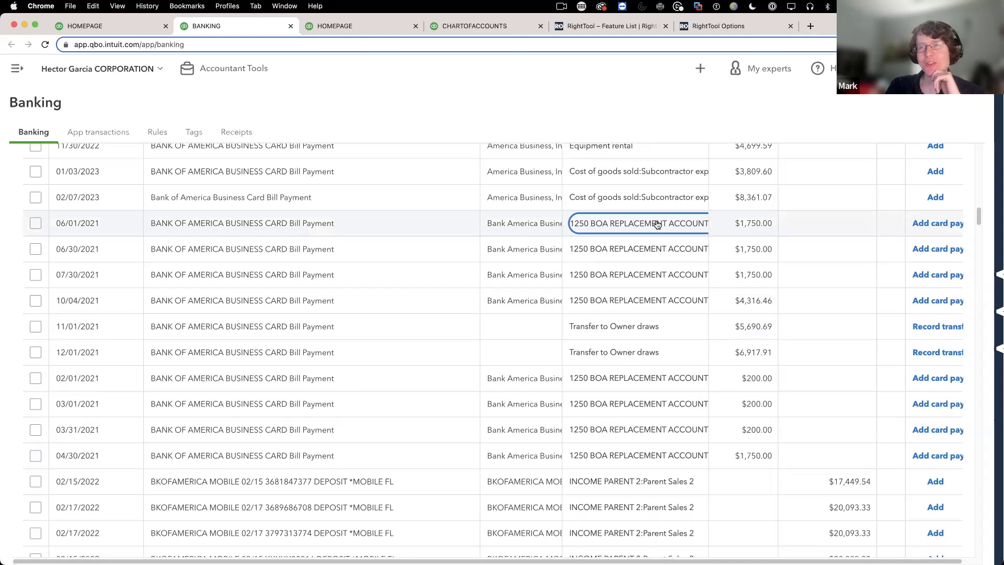
Record the 06/01/2021 Bank of America card payment as a transfer to 1250 BOA REPLACEMENT ACCOUNT
click(774, 231)
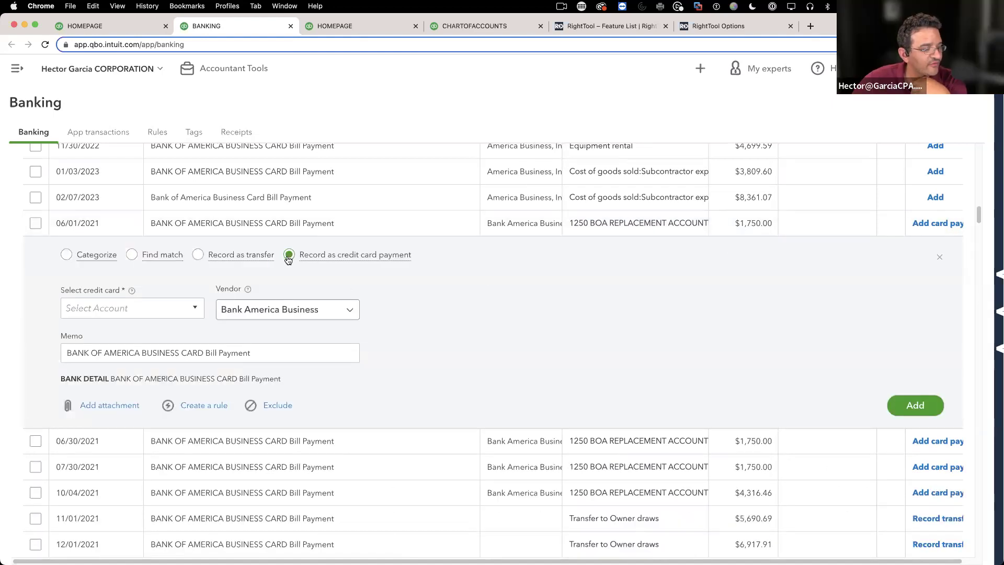
mouse_move(396, 259)
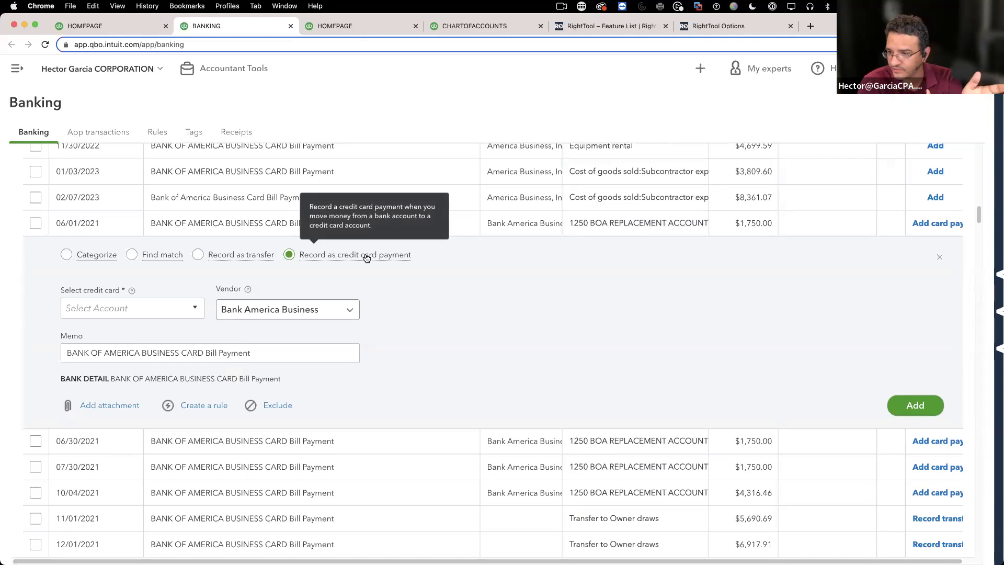
click(198, 256)
click(198, 255)
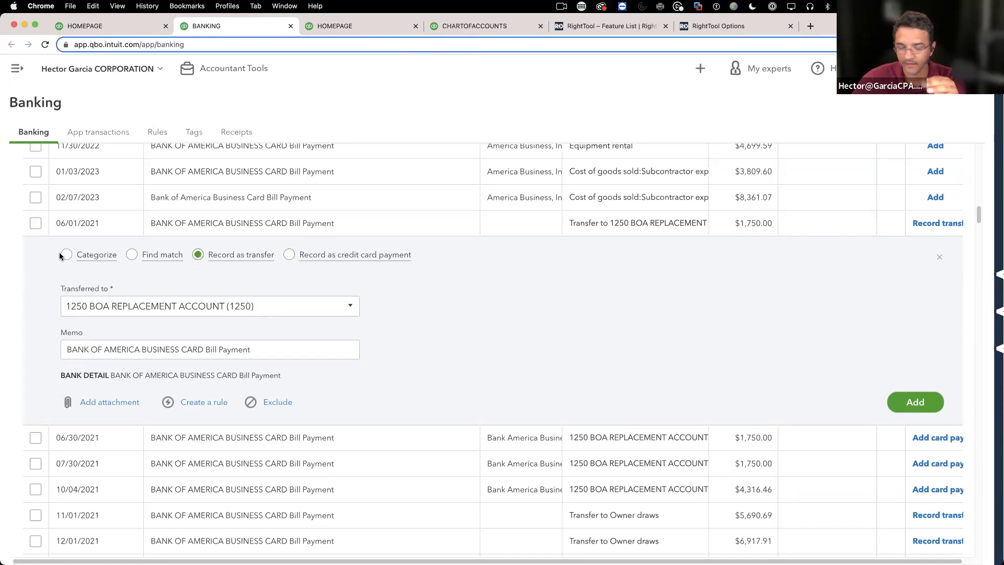
scroll(651, 325, down, 3)
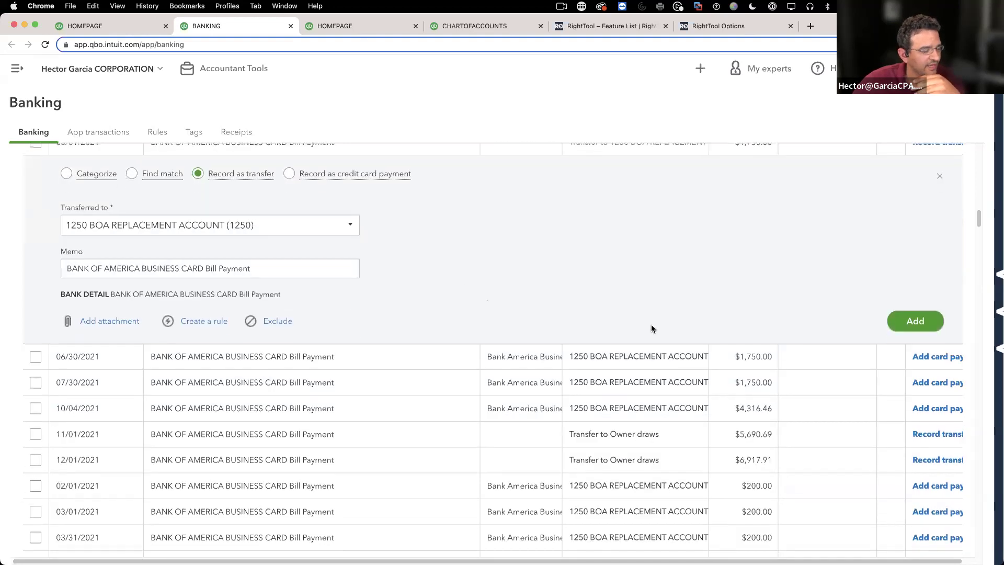
scroll(651, 329, up, 1)
click(940, 194)
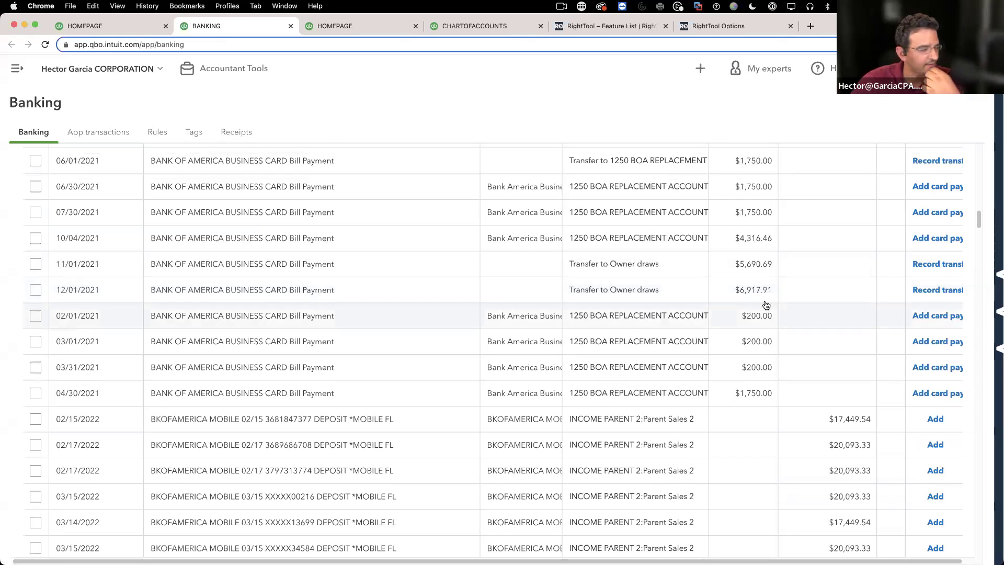
scroll(931, 314, up, 7)
scroll(734, 254, up, 15)
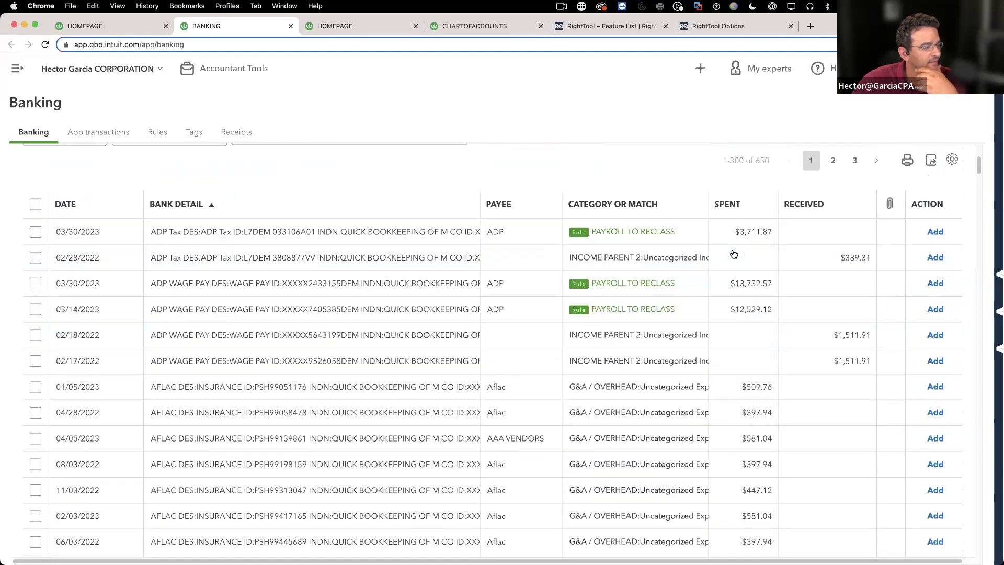
Back in the release notes, highlight the Bank Rule Page Enhancements note and expand version 1.011.5 (04/05/2023)
click(617, 27)
click(391, 276)
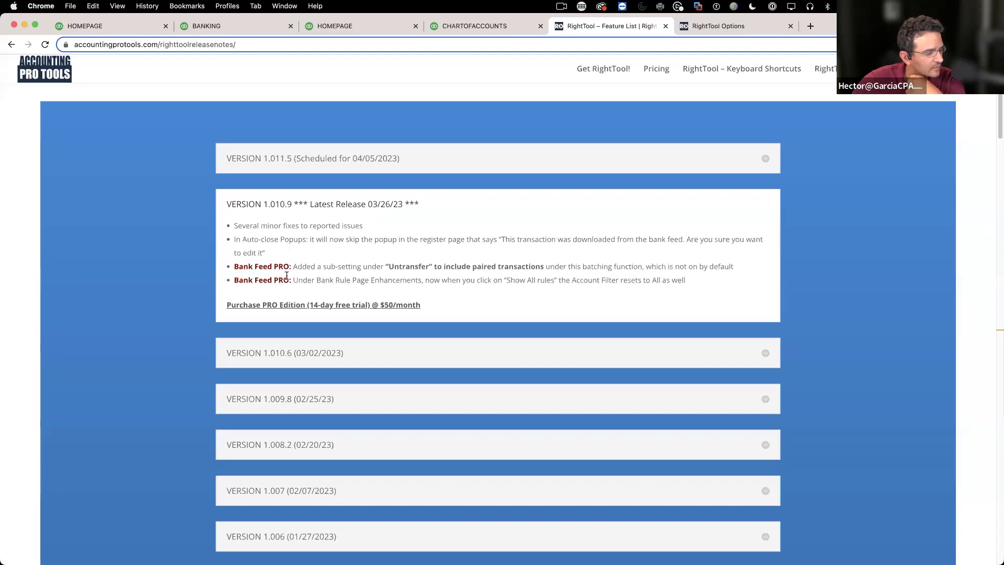
drag(234, 281, 730, 291)
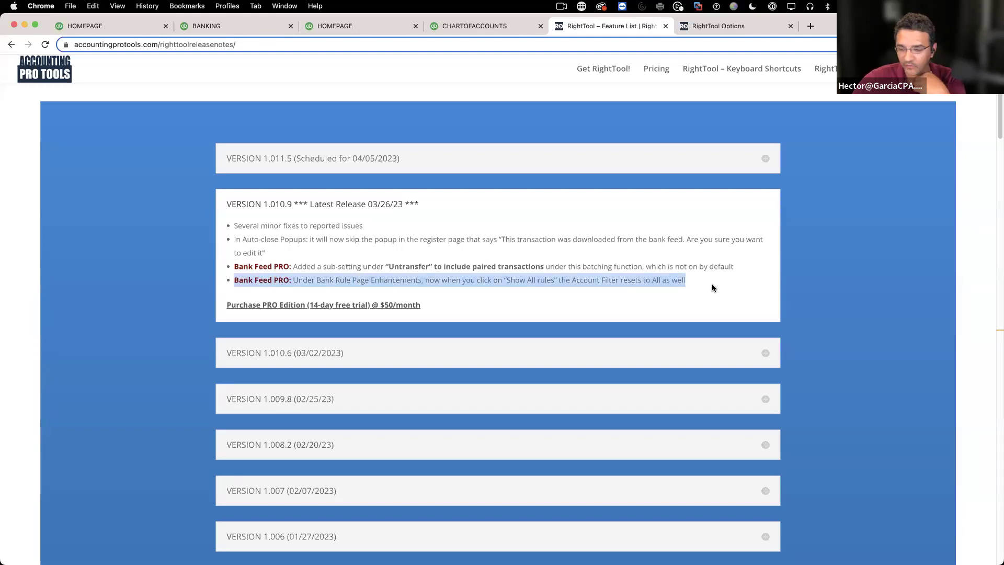
click(287, 163)
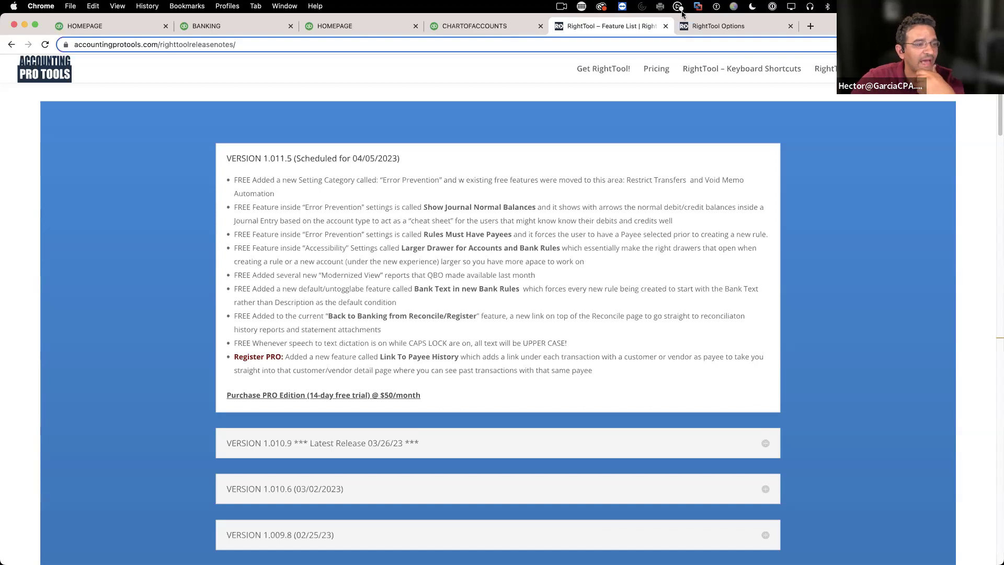
In Error Prevention, keep Show Journal Normal Balances on; turn Void Memo, Rules Must Have Payees and Restrict Transfers off
click(704, 26)
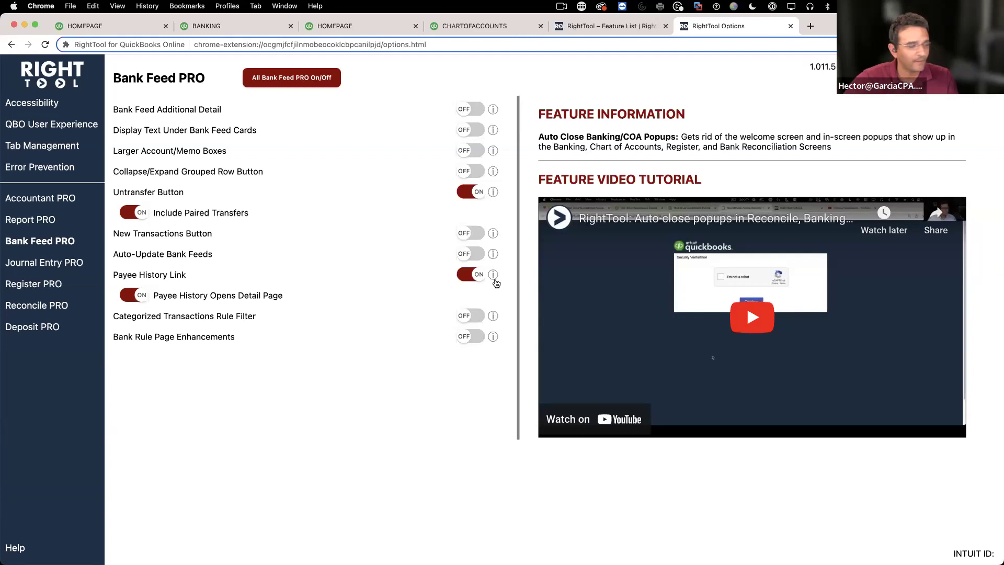
click(9, 172)
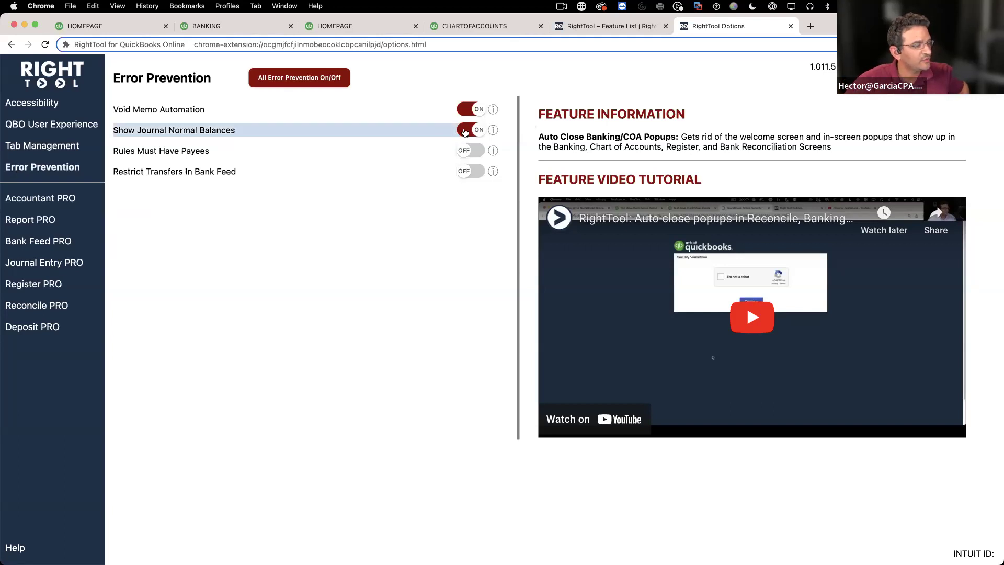
click(470, 130)
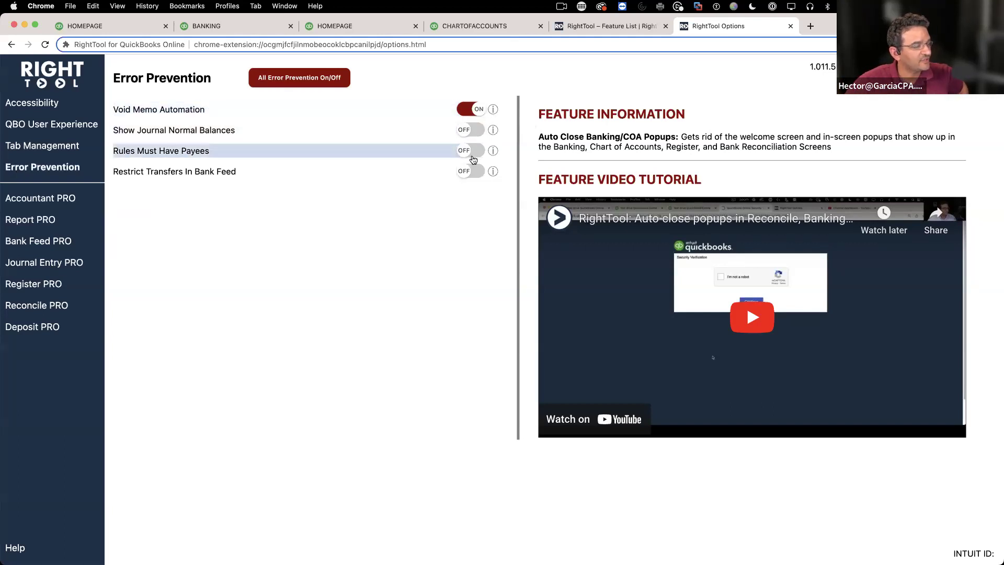
click(471, 169)
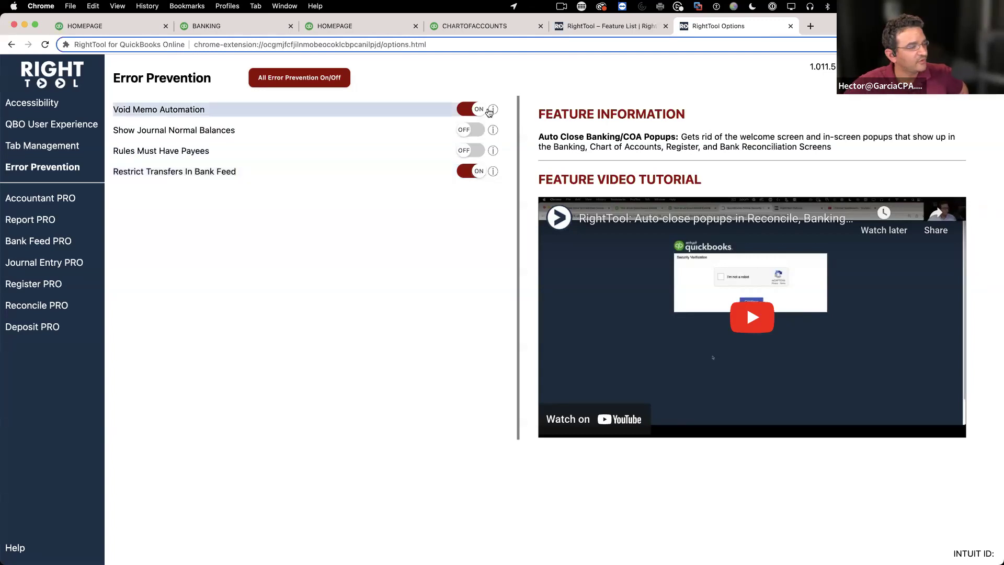
click(476, 110)
click(477, 173)
click(471, 128)
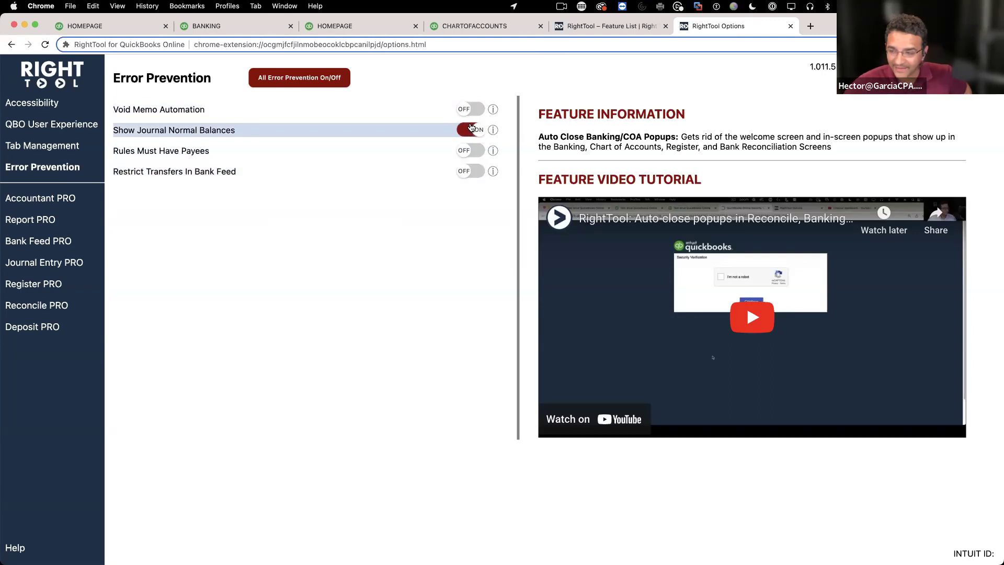
click(475, 151)
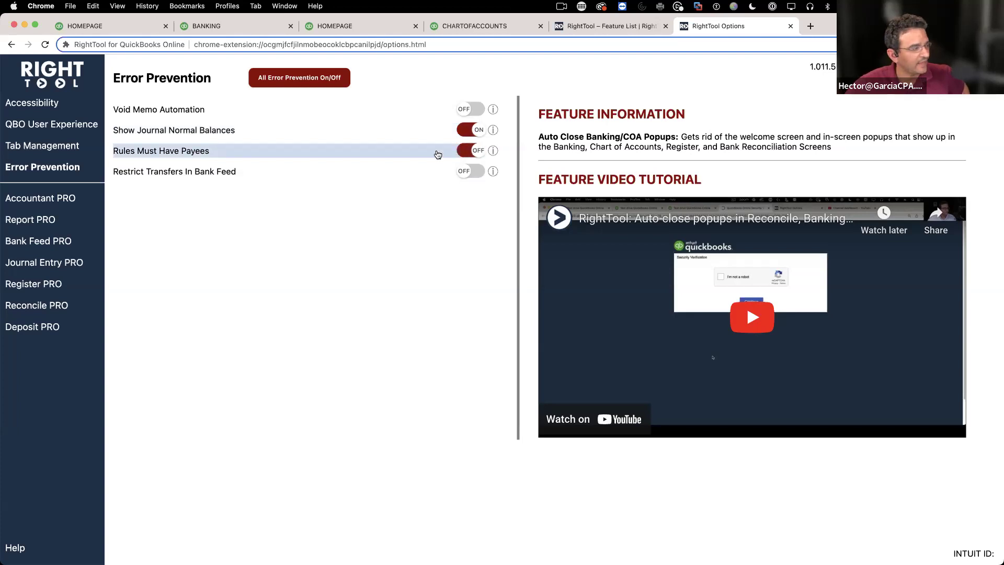
click(439, 152)
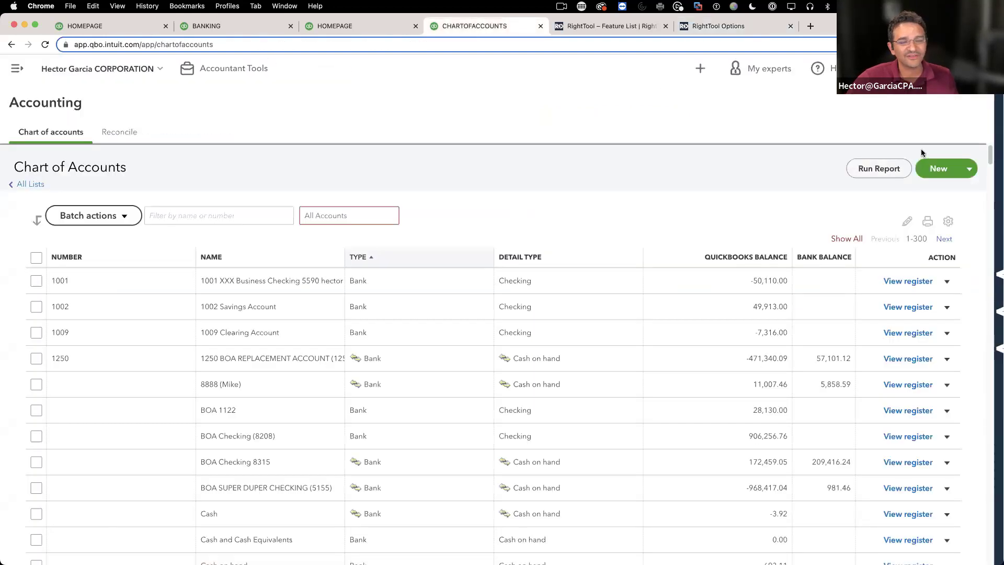
From the Chart of Accounts, create a new Journal entry via + New and dismiss the memory-saver prompt
mouse_move(995, 106)
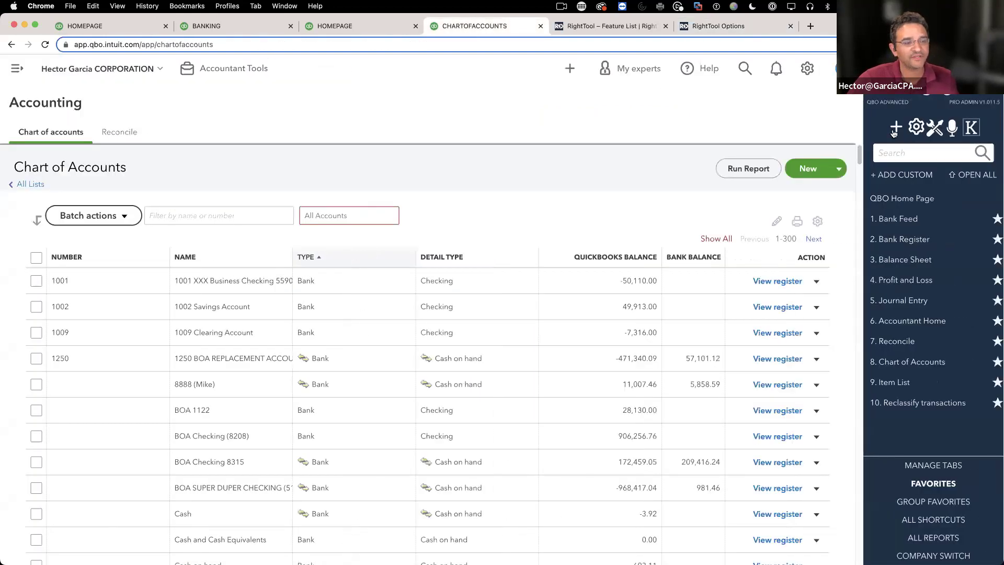
click(896, 128)
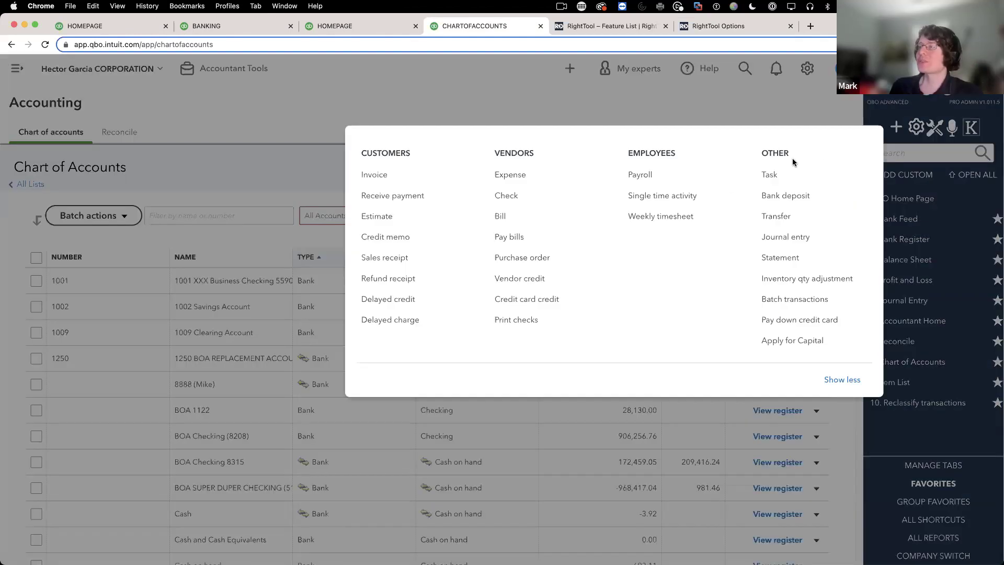
click(802, 235)
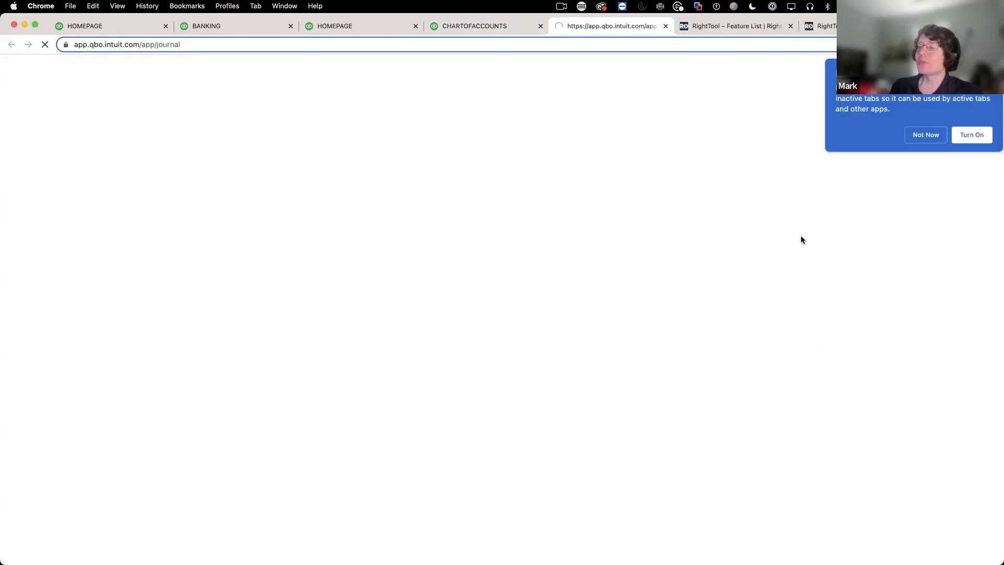
click(971, 136)
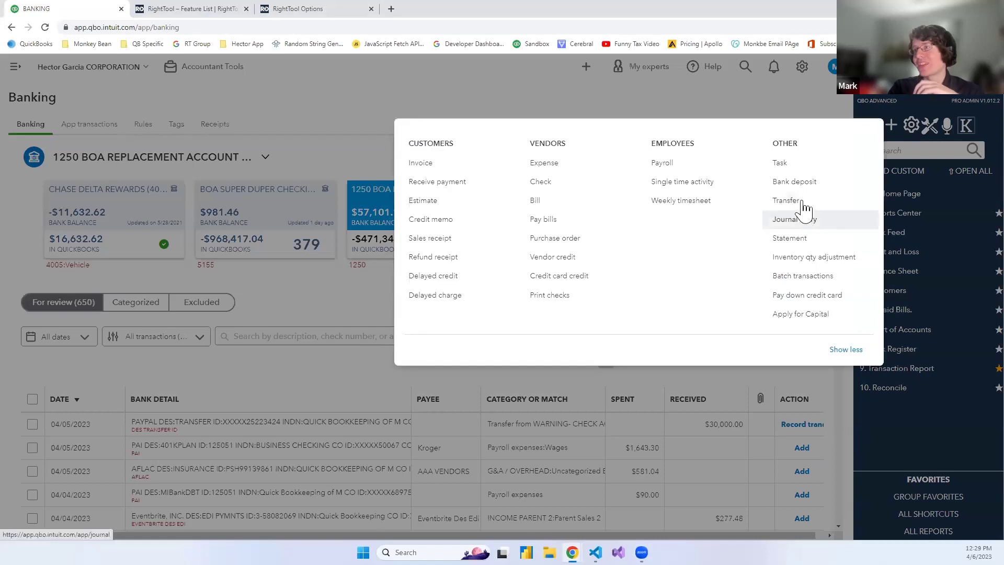
Fill journal rows 1–3 with 2200 Accounts Payable, INCOME PARENT 1 and 1002 Savings Account, no amounts
click(810, 225)
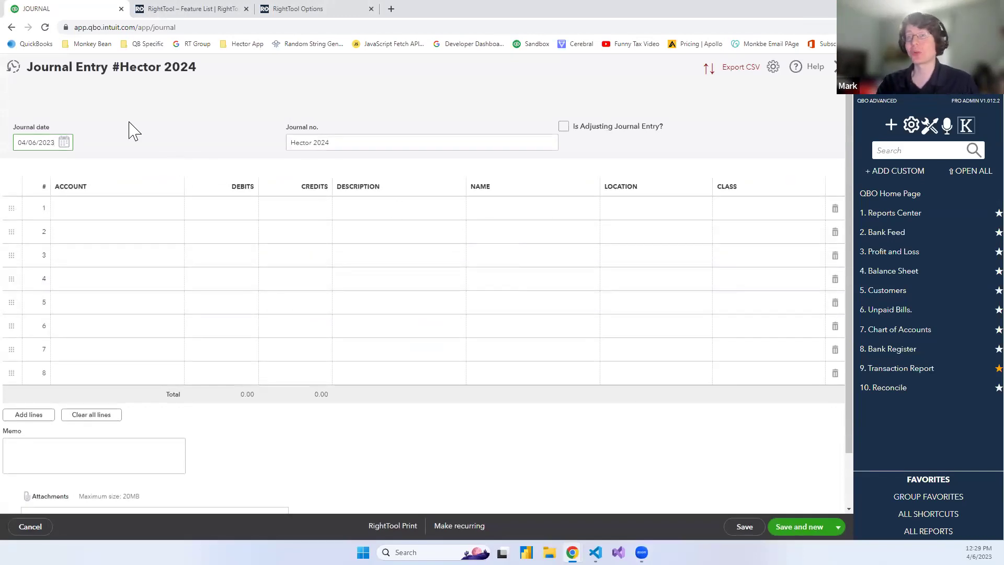
click(174, 214)
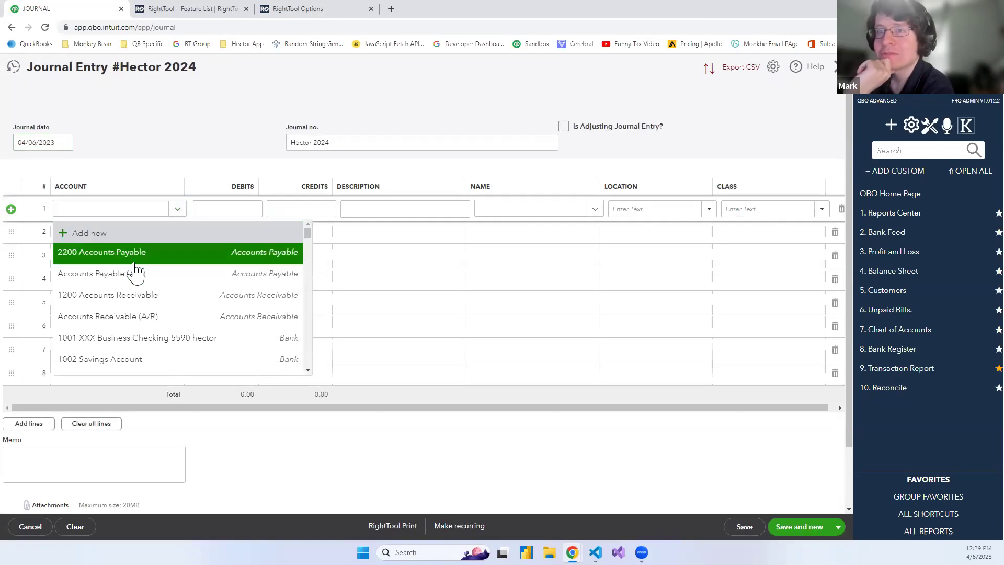
click(137, 253)
click(138, 237)
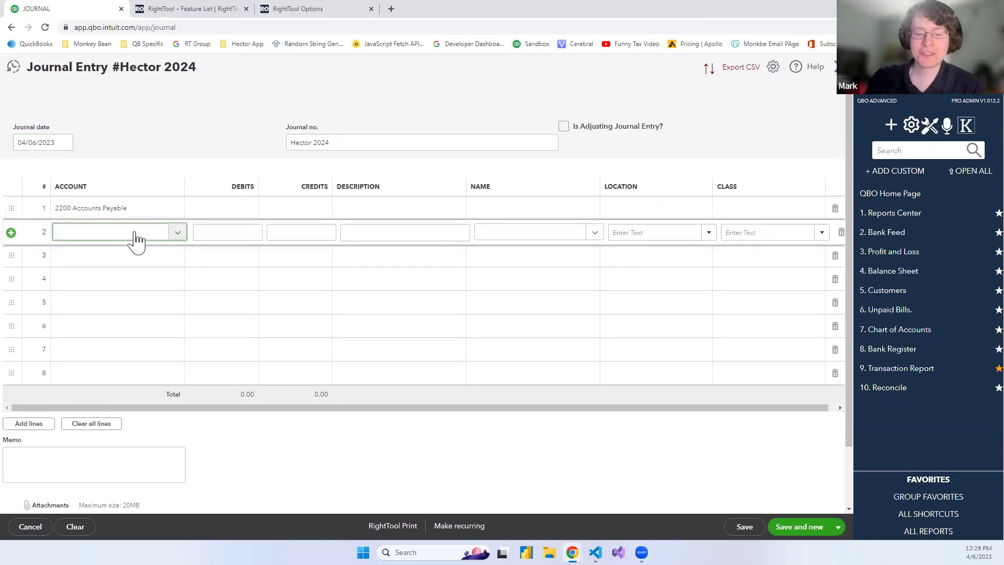
text(income)
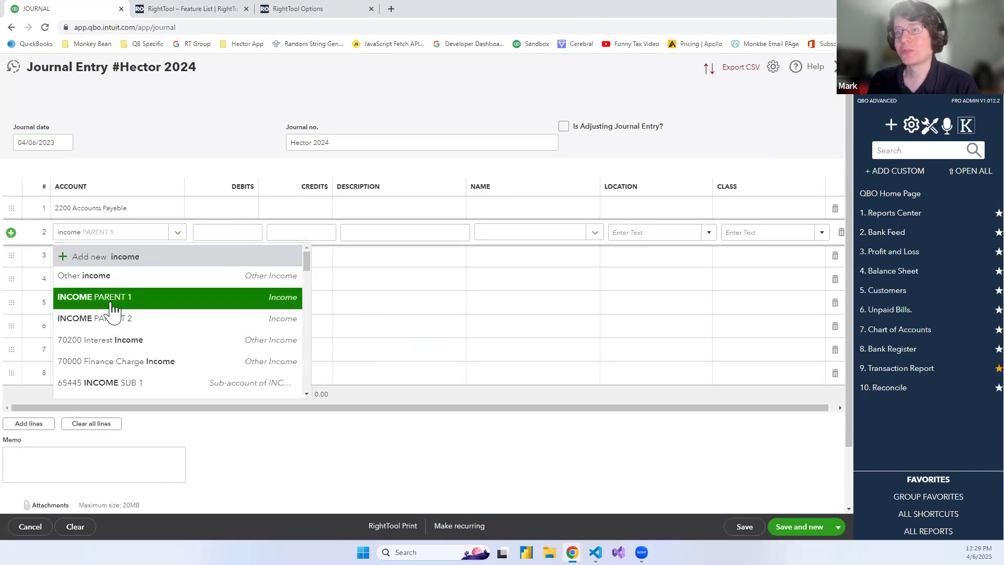
click(112, 306)
click(99, 260)
click(128, 259)
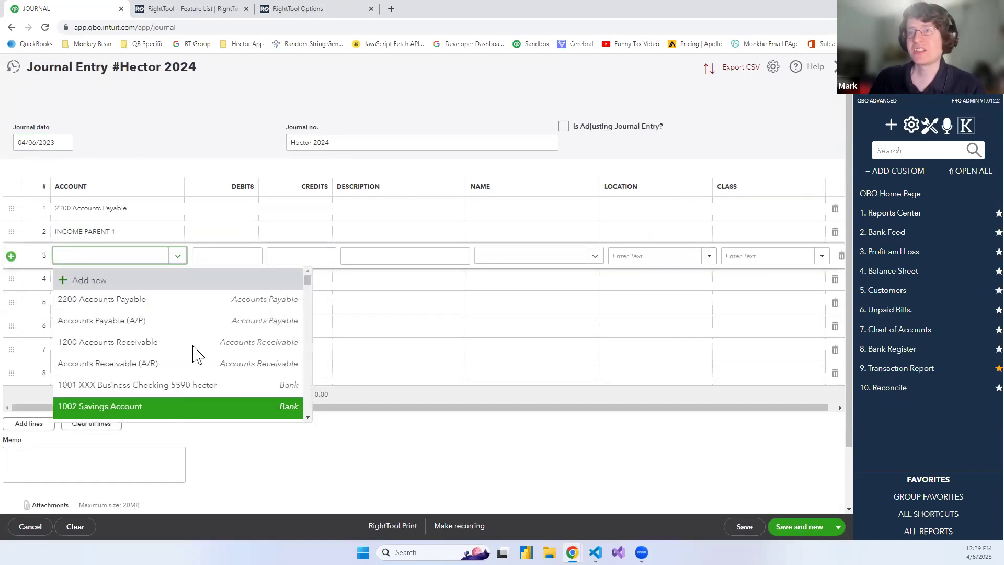
key(Return)
click(714, 119)
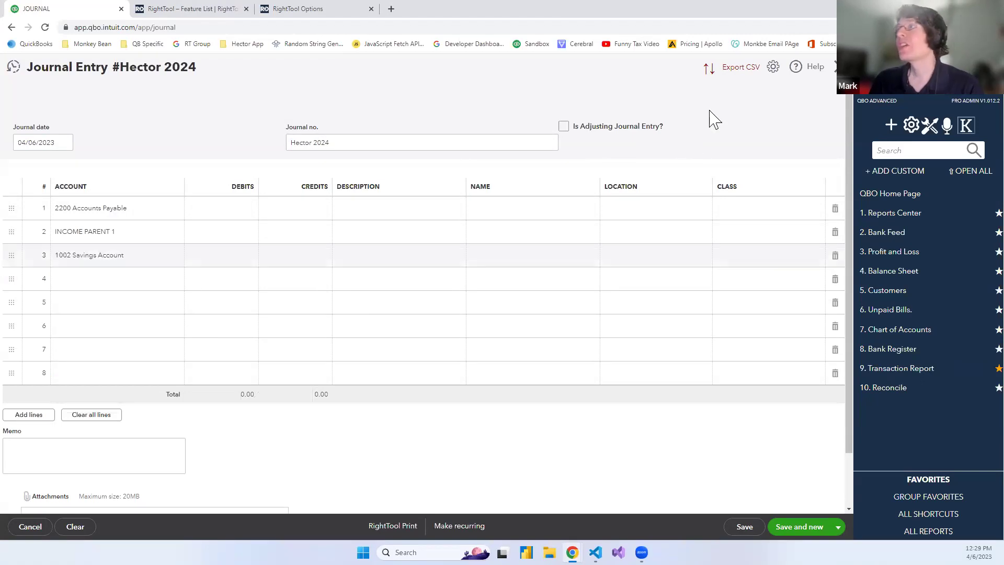
Show normal-balance arrows on the three journal lines, then bring up the Recent Journal Entries list
click(712, 77)
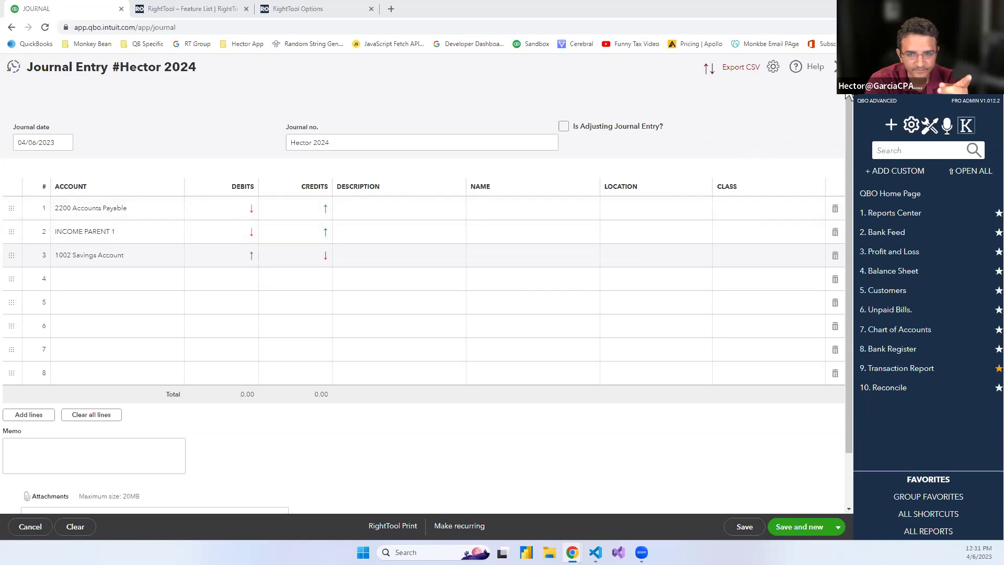
click(14, 68)
Leave the unsaved entry without saving and open Journal Entry #5 from the full journal entries list
click(101, 137)
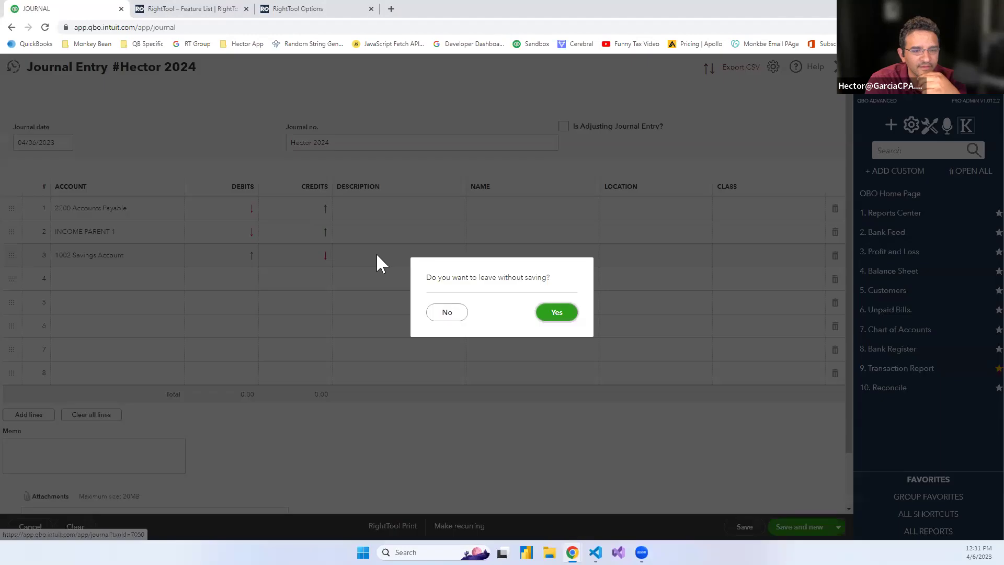
click(559, 316)
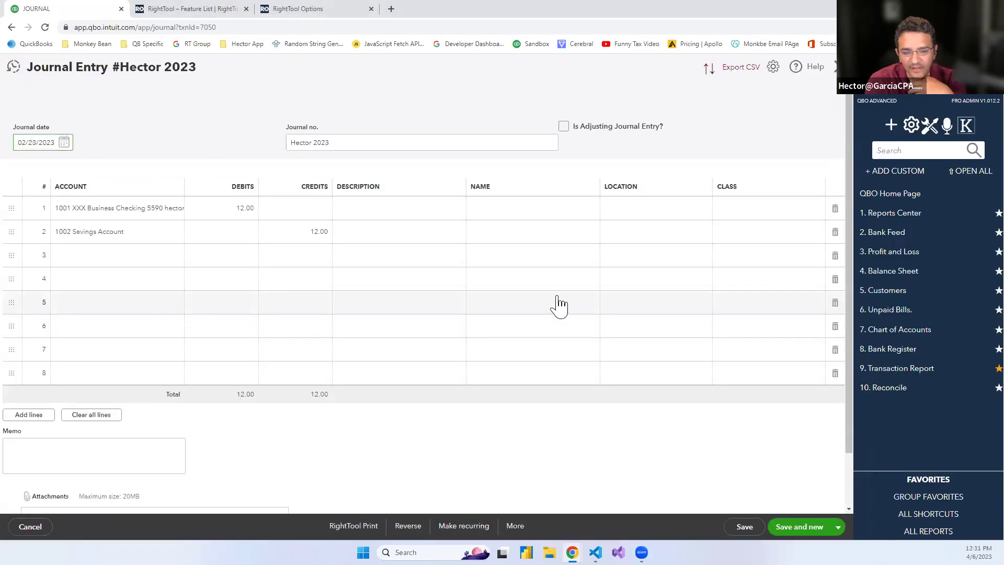
click(14, 67)
scroll(100, 161, down, 2)
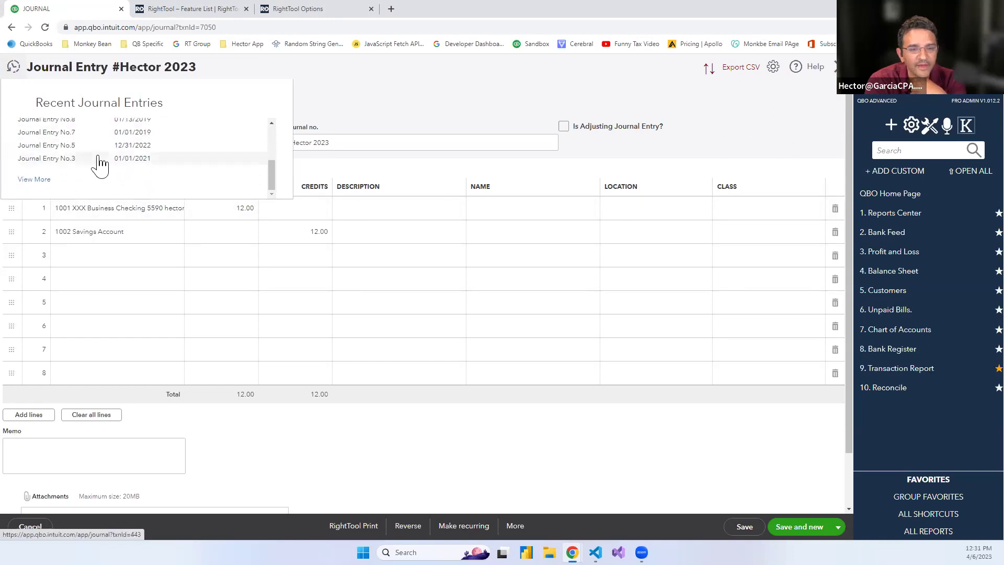
click(39, 181)
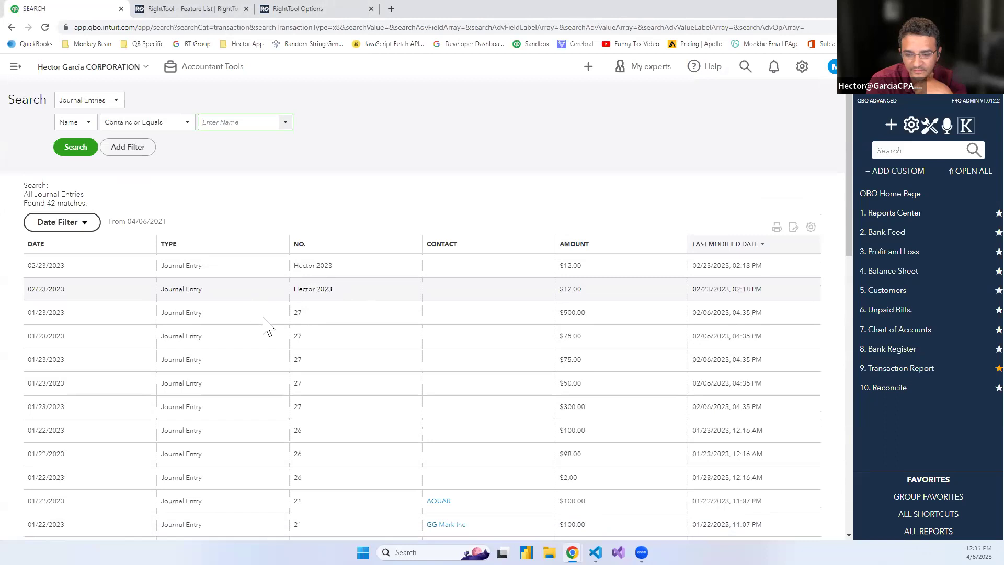
scroll(271, 343, down, 7)
scroll(271, 346, up, 1)
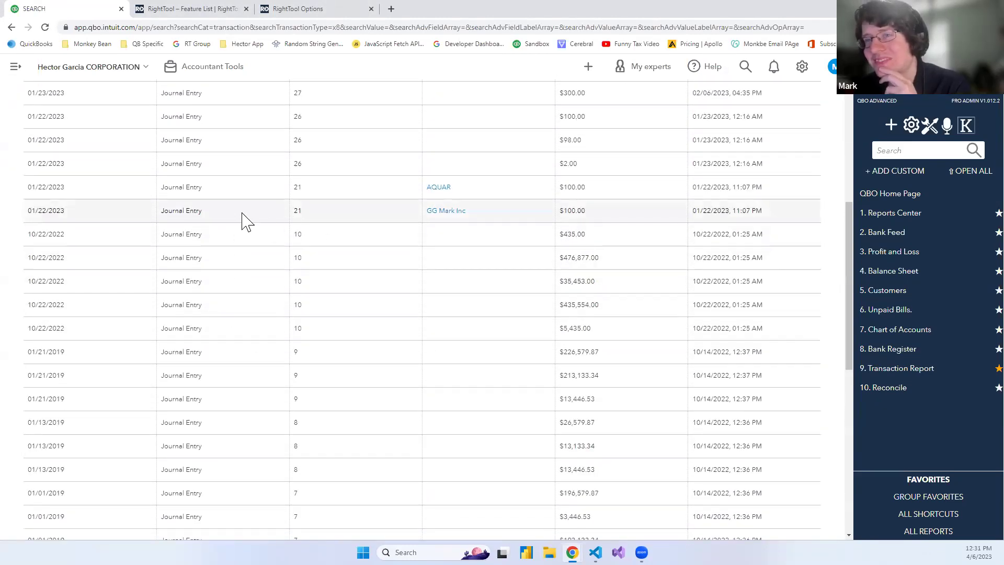
scroll(193, 231, down, 8)
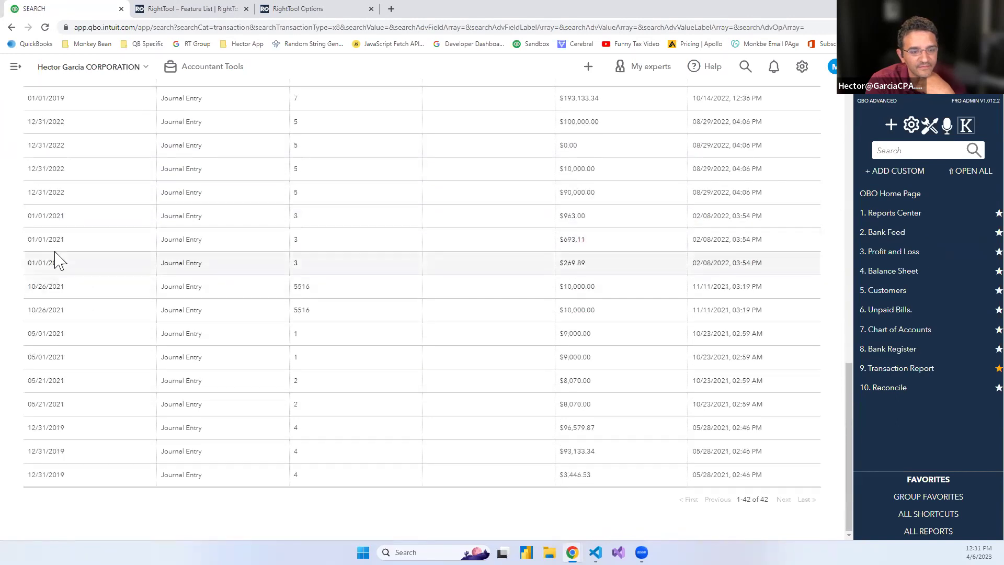
click(48, 192)
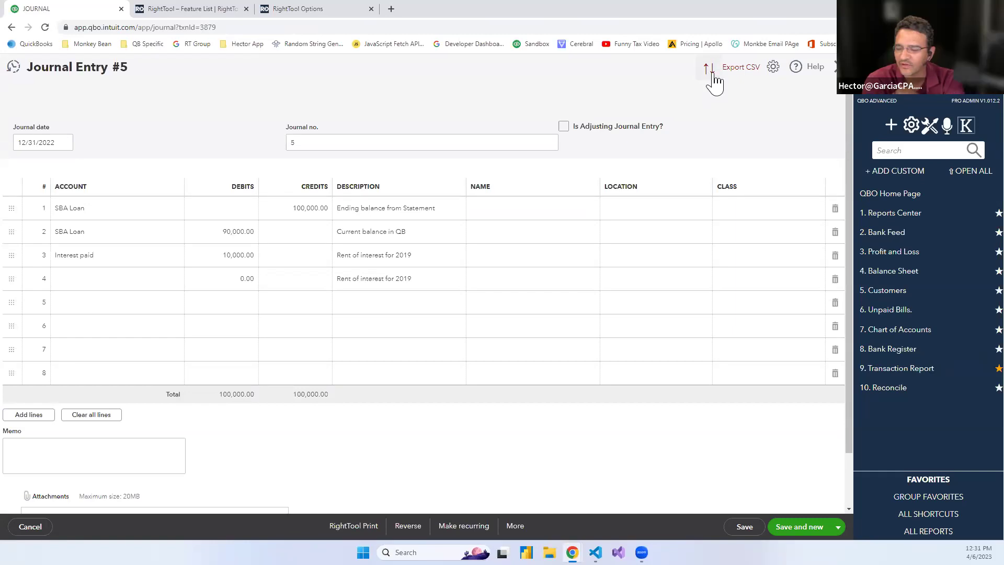
Put Journal Entry #5's lines into edit mode and show arrows beside the SBA Loan and Interest paid amounts
click(148, 210)
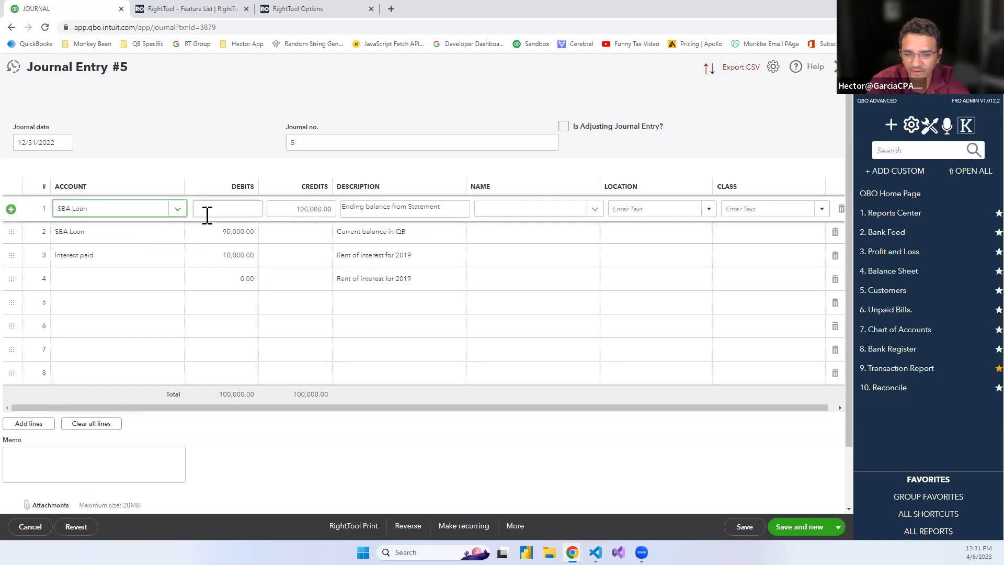
click(210, 233)
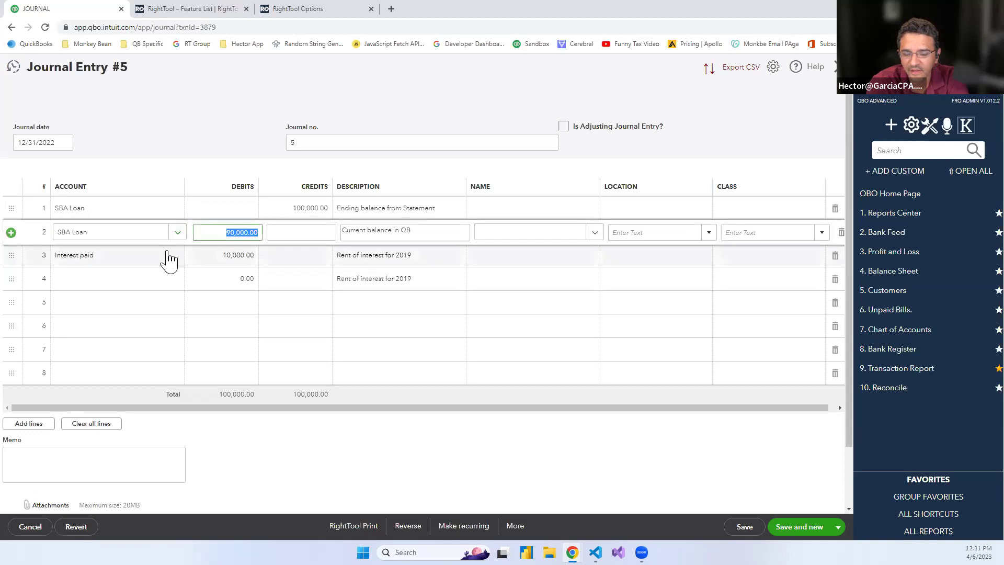
click(224, 256)
click(217, 278)
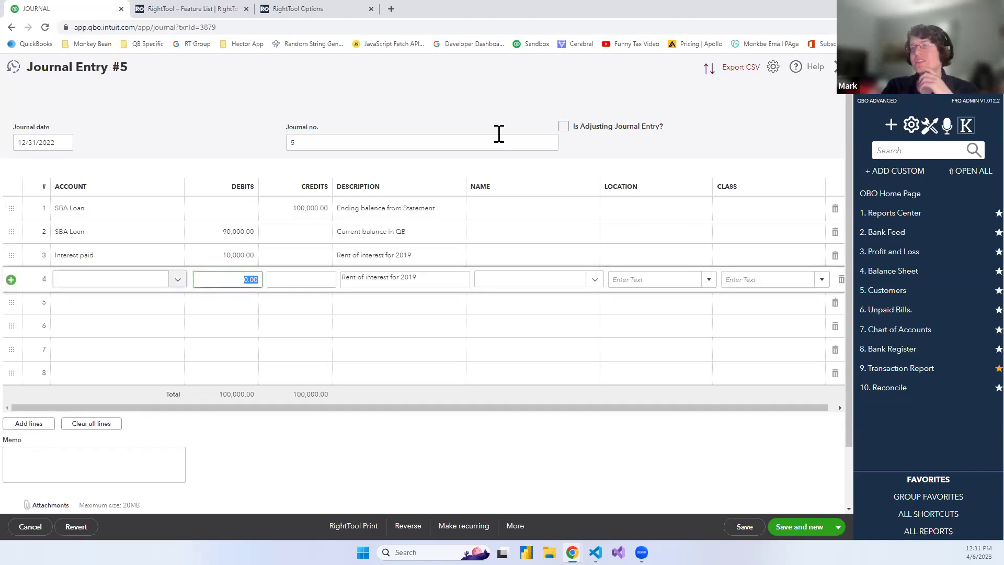
click(710, 76)
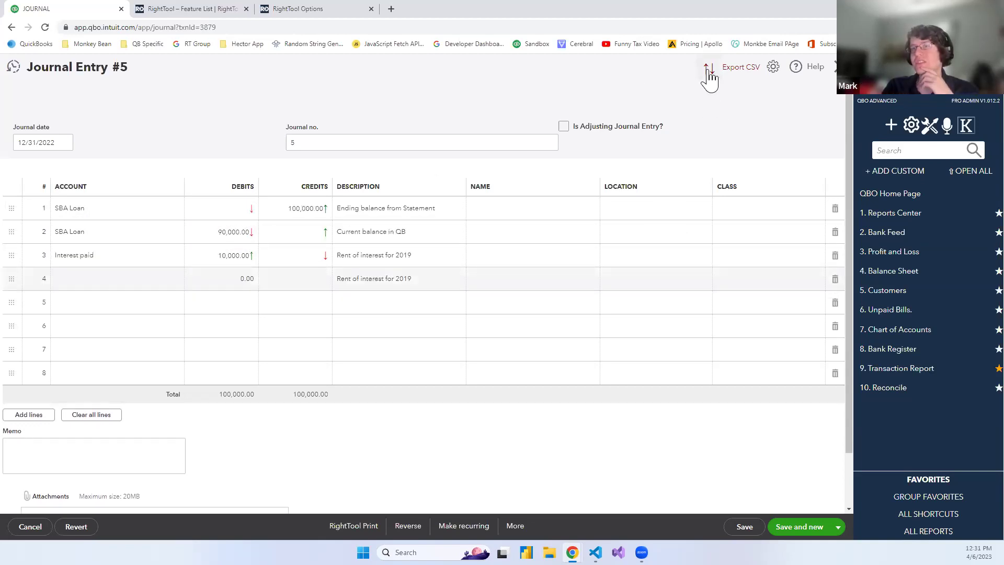
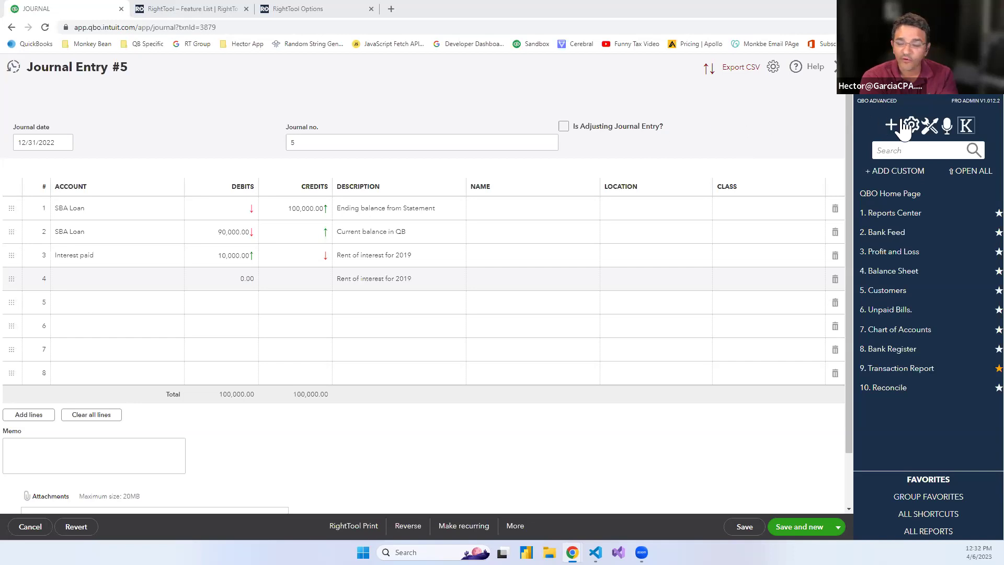
View RightTool's Error Prevention settings, then leave Journal Entry #5 unsaved for the Bank Feed
key(ctrl+3)
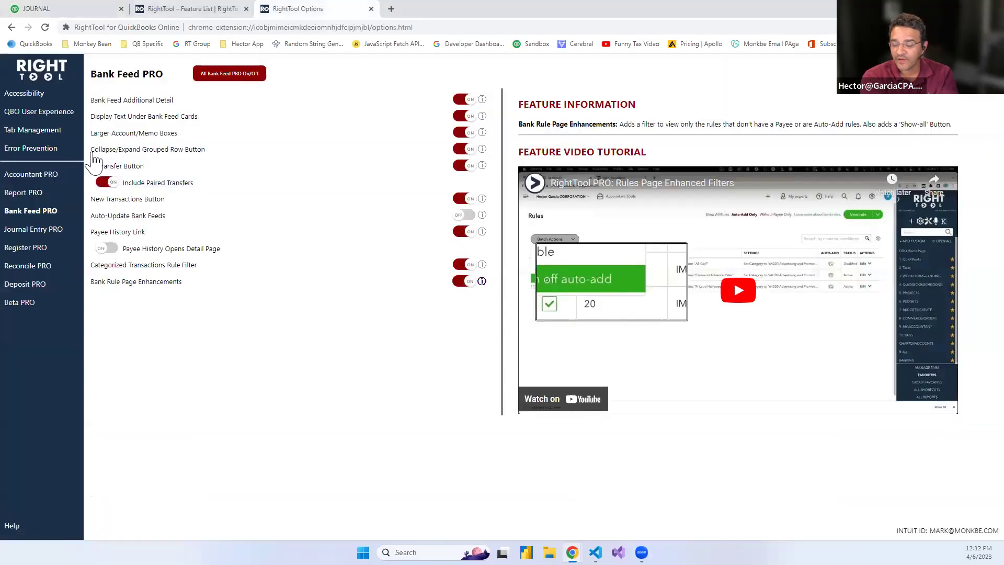
click(37, 149)
click(68, 9)
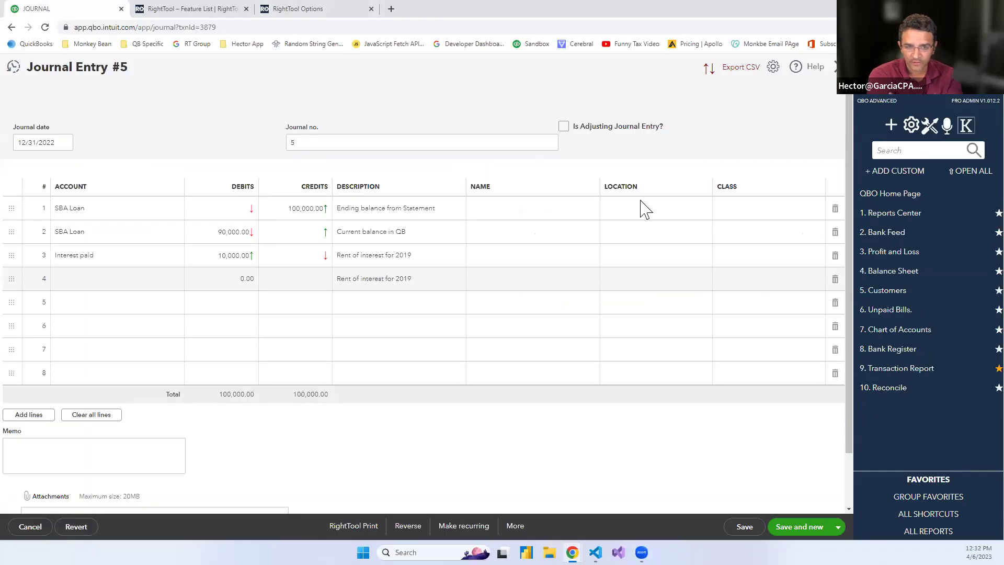
click(910, 230)
click(558, 313)
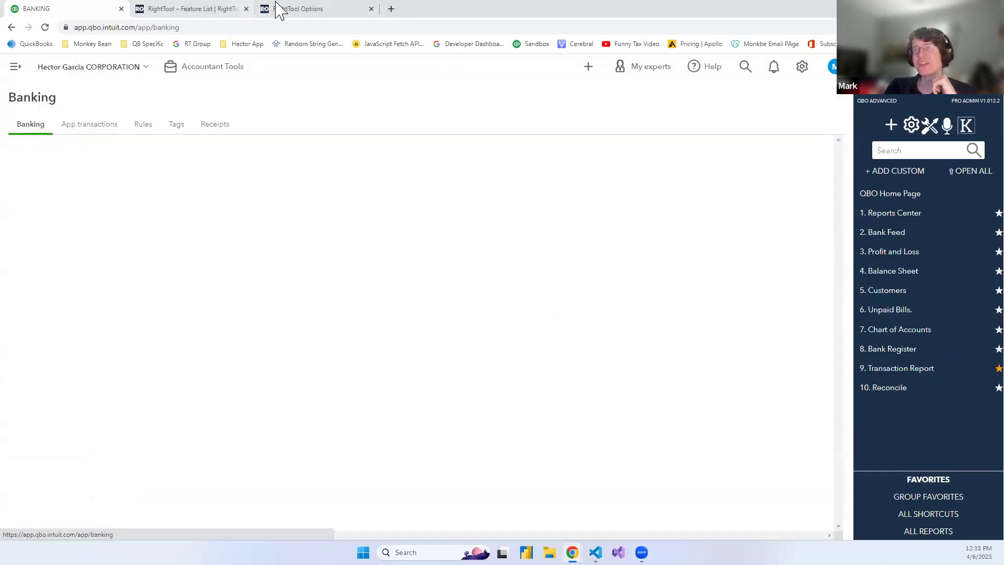
Turn on Rules Must Have Payees in RightTool and reload the Banking page
key(ctrl+3)
click(386, 134)
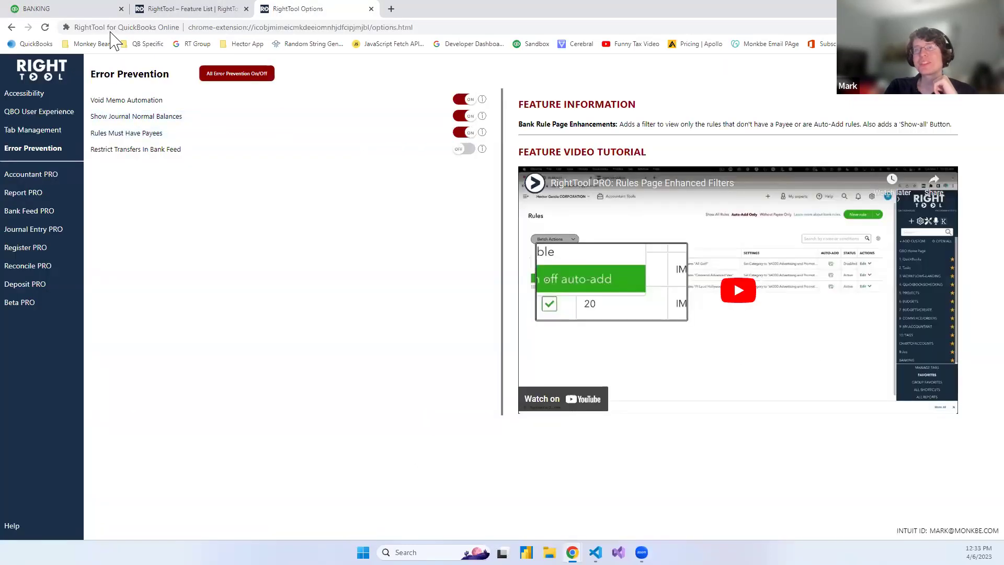
click(60, 10)
click(45, 27)
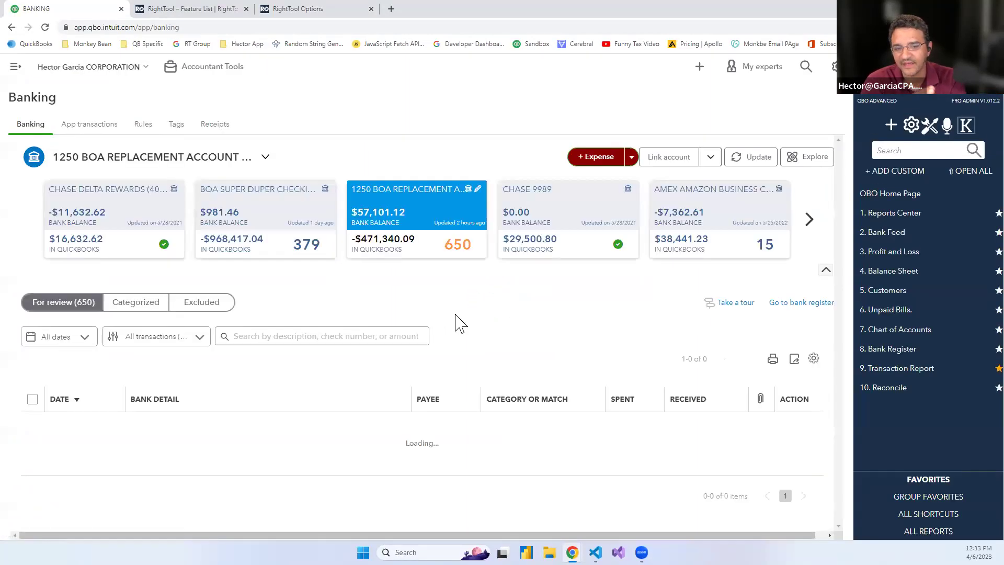
scroll(520, 308, down, 3)
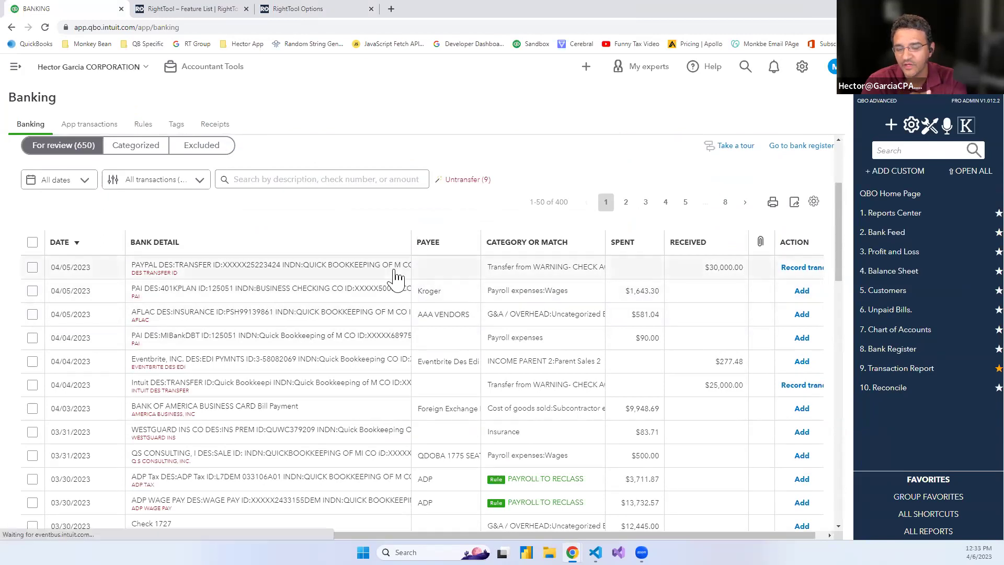
click(380, 278)
scroll(235, 374, down, 2)
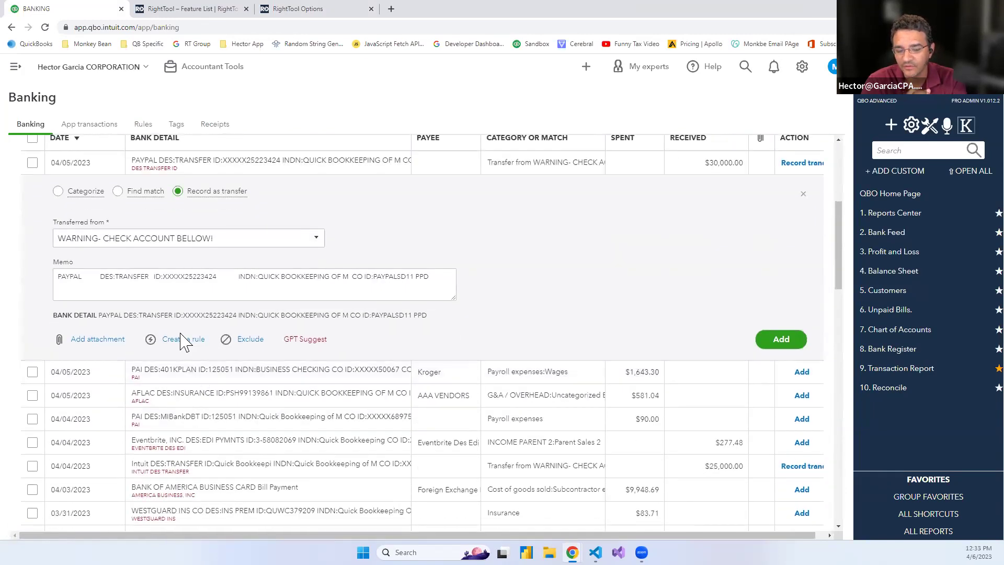
click(183, 340)
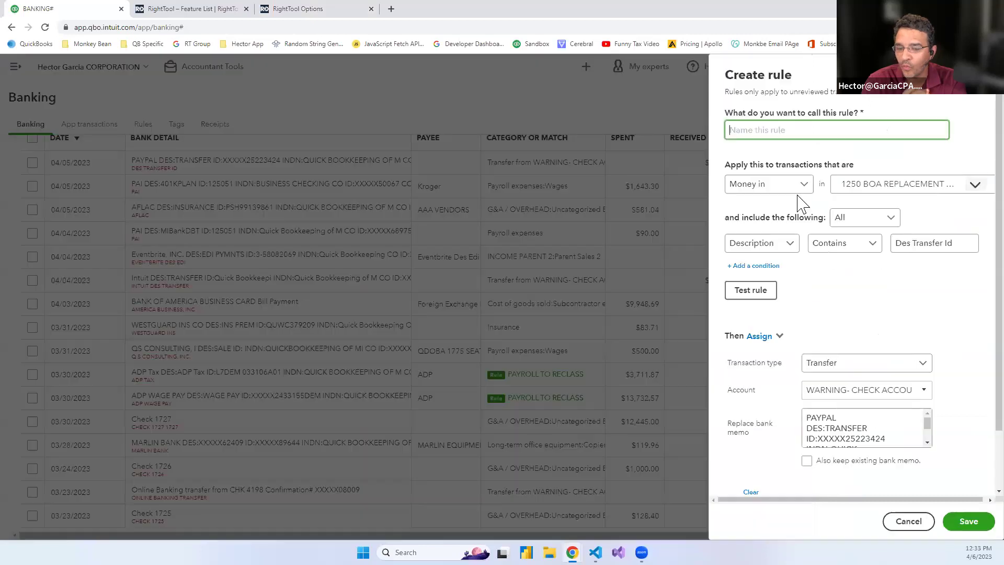
scroll(858, 291, down, 2)
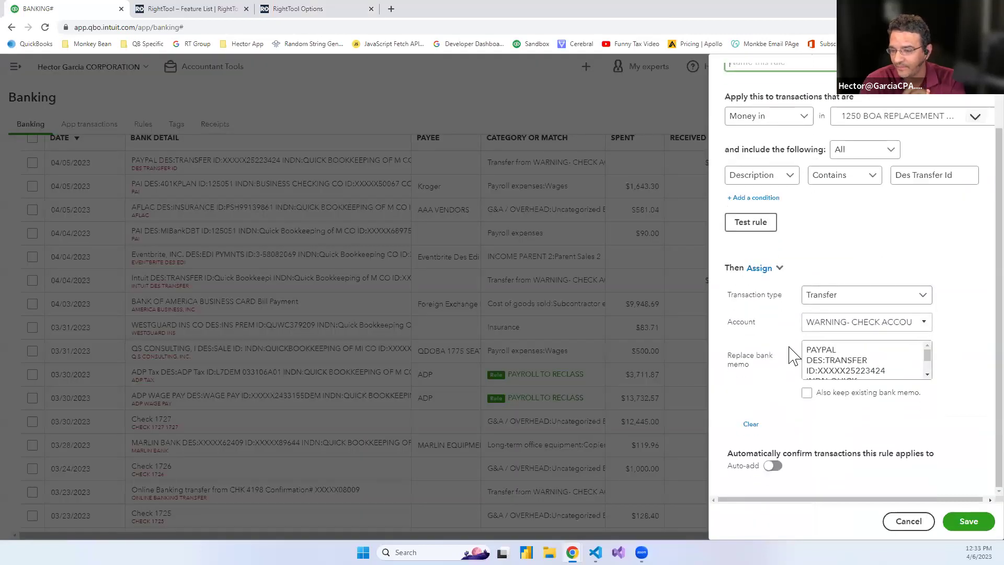
scroll(789, 370, up, 2)
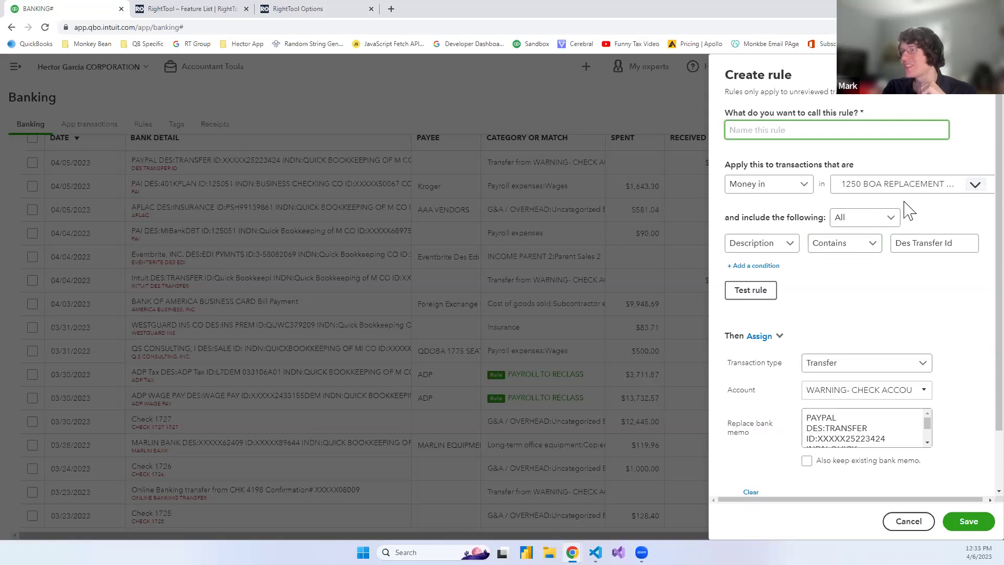
scroll(933, 216, down, 2)
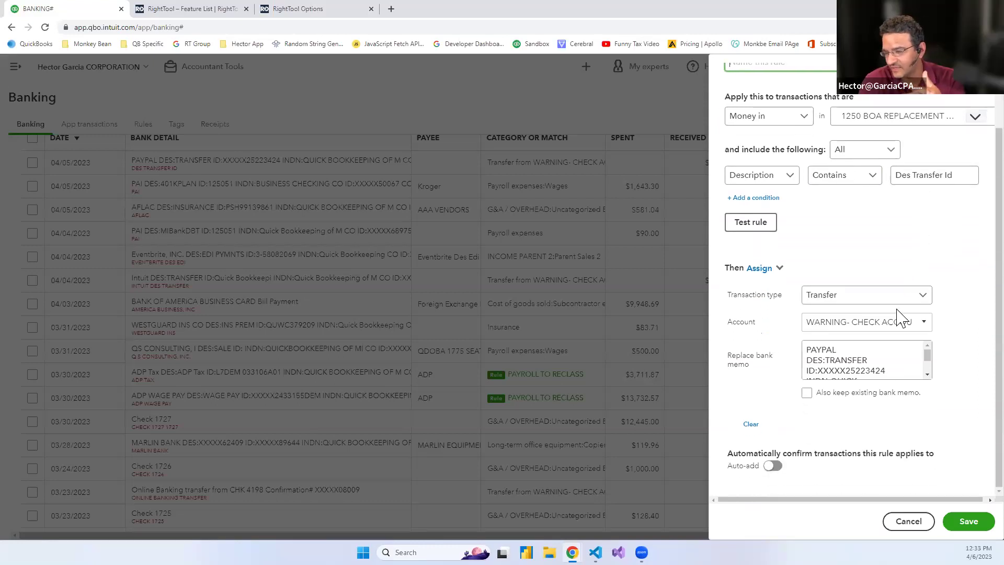
click(907, 521)
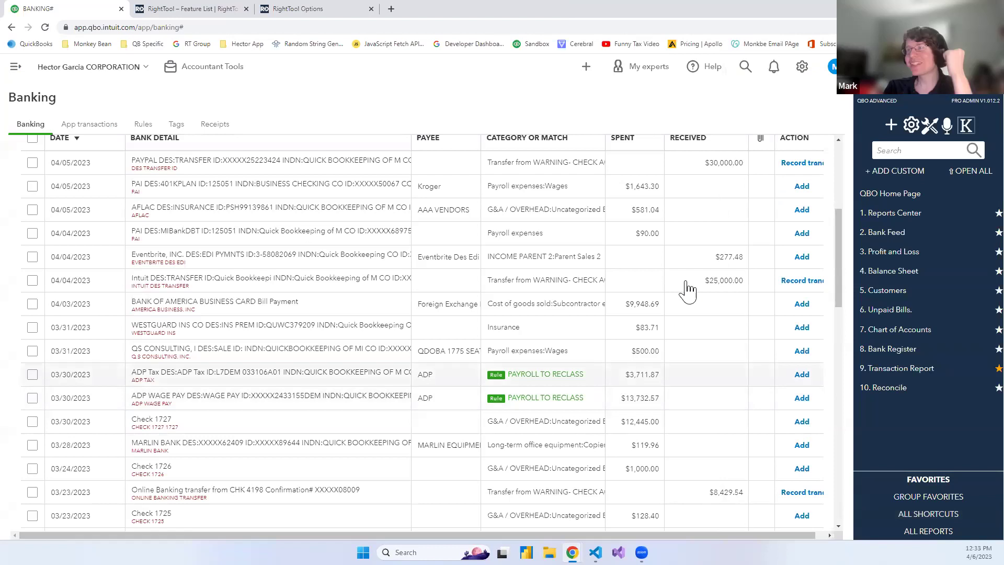
Start a rule from the Kroger transaction, clear its payee, and try saving it without one
click(456, 193)
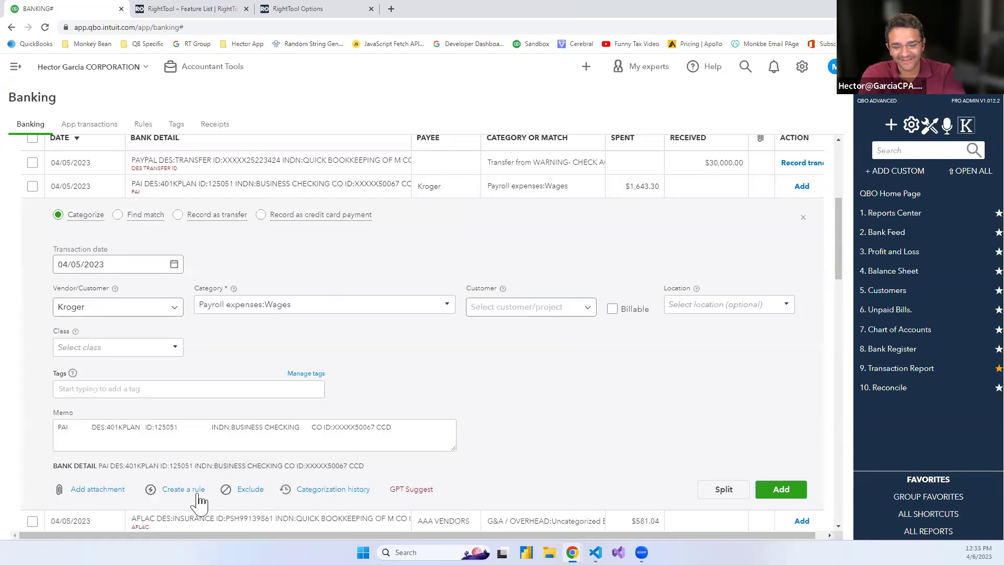
click(198, 494)
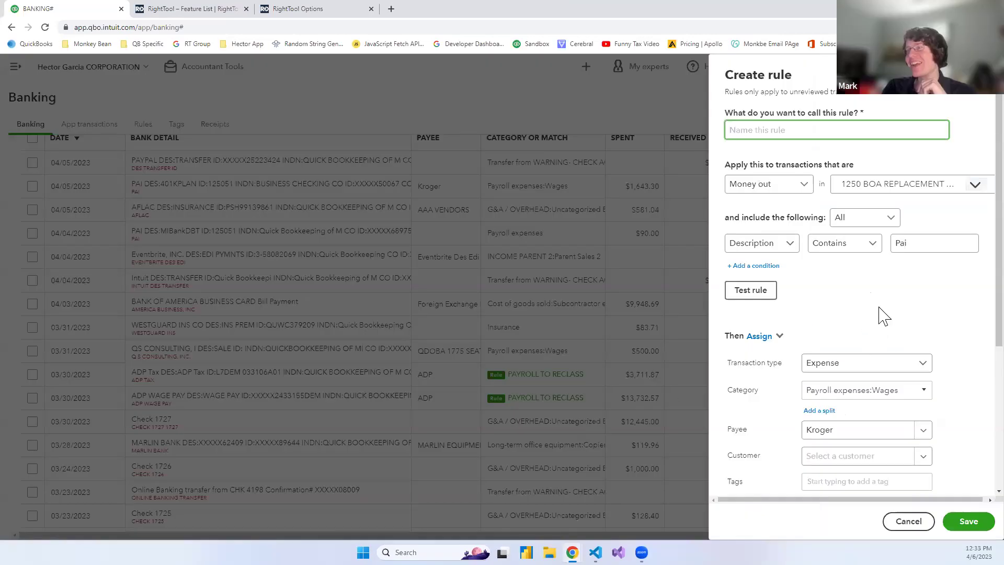
scroll(884, 316, down, 2)
click(874, 329)
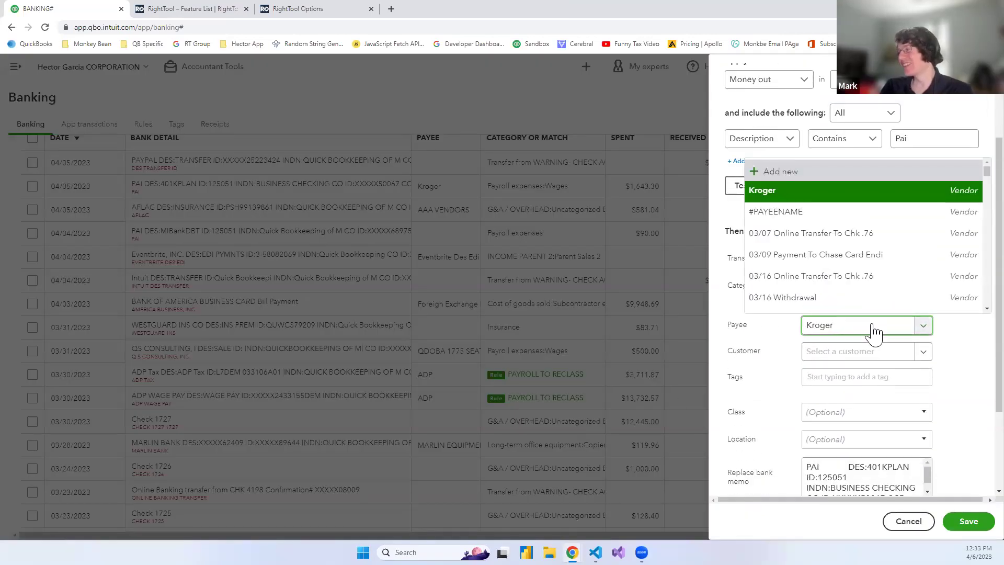
key(ctrl+a)
key(BackSpace)
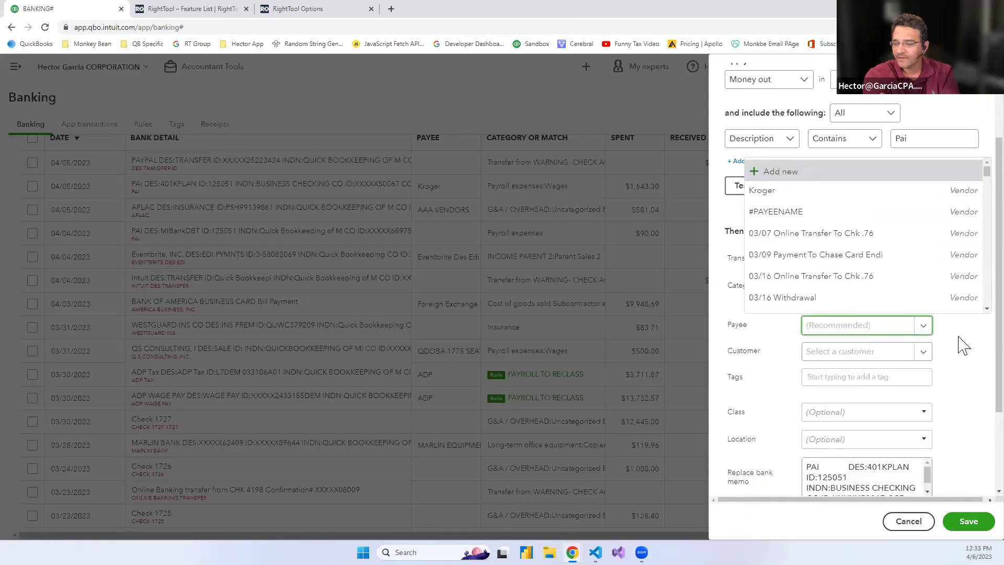
click(961, 344)
scroll(960, 344, down, 2)
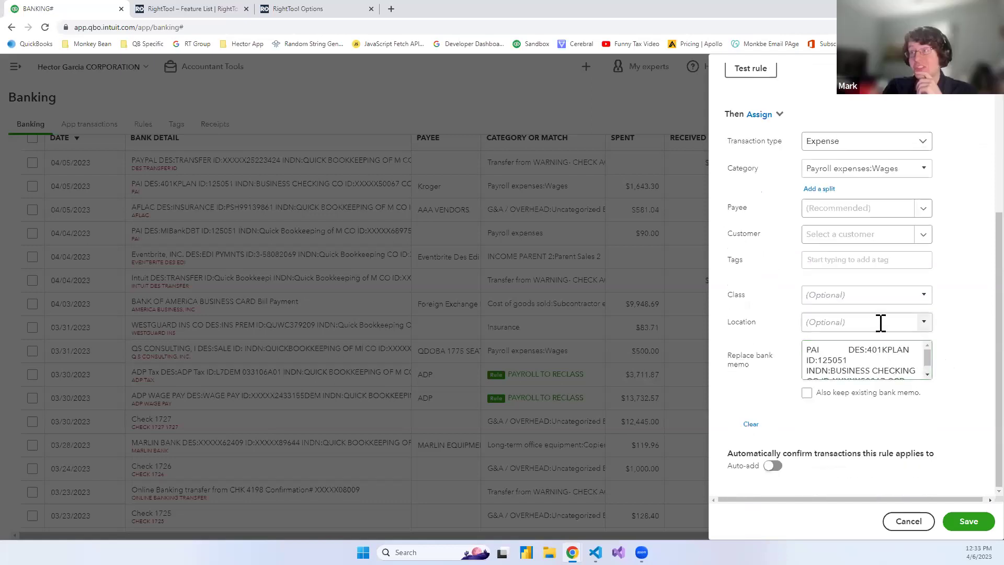
click(964, 528)
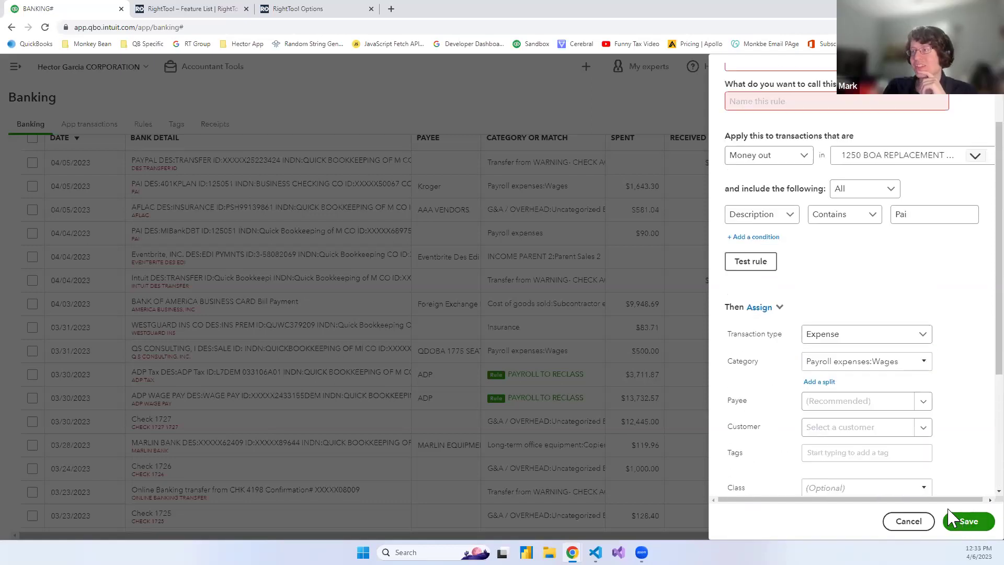
Name the rule 'Test Rule Name', save it, and check the 04/04 PAI $90.00 transaction
click(813, 149)
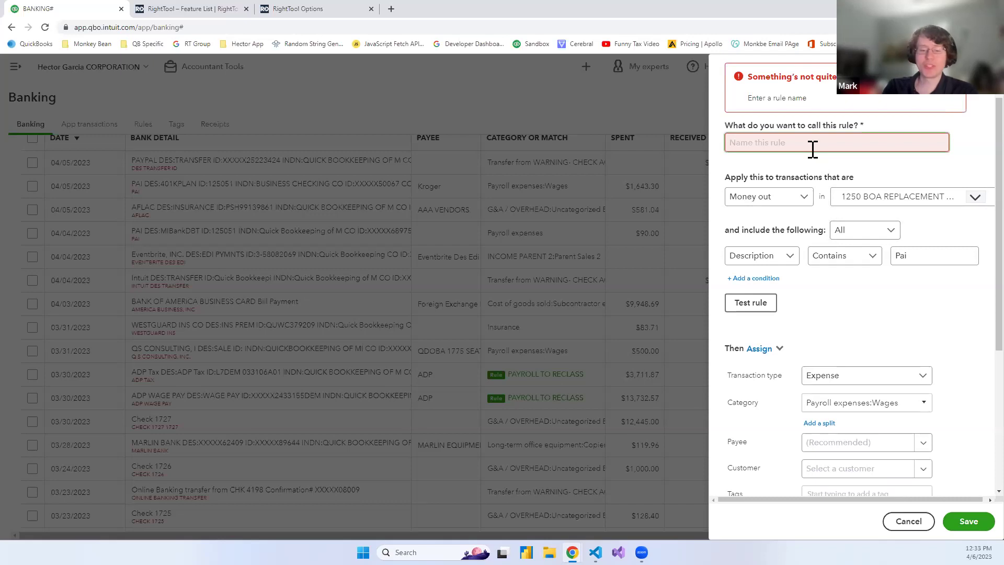
text(Test)
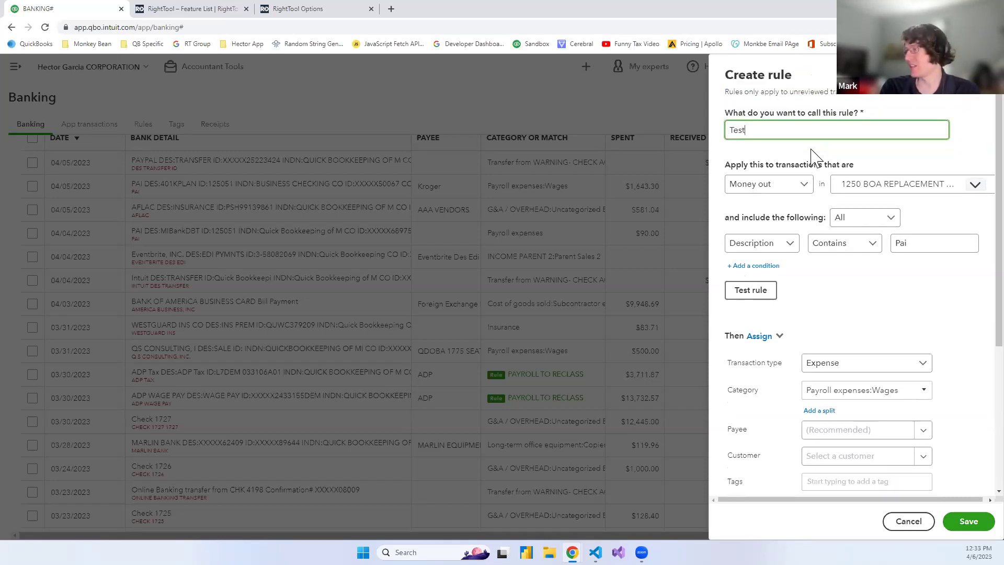
text( Rule Name)
scroll(968, 461, down, 4)
click(968, 522)
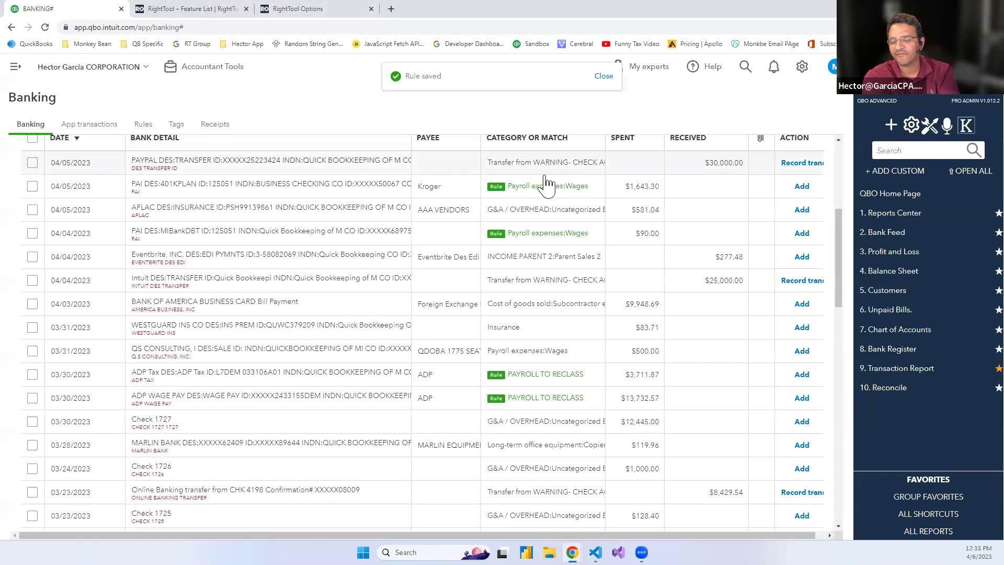
click(439, 238)
scroll(517, 258, down, 3)
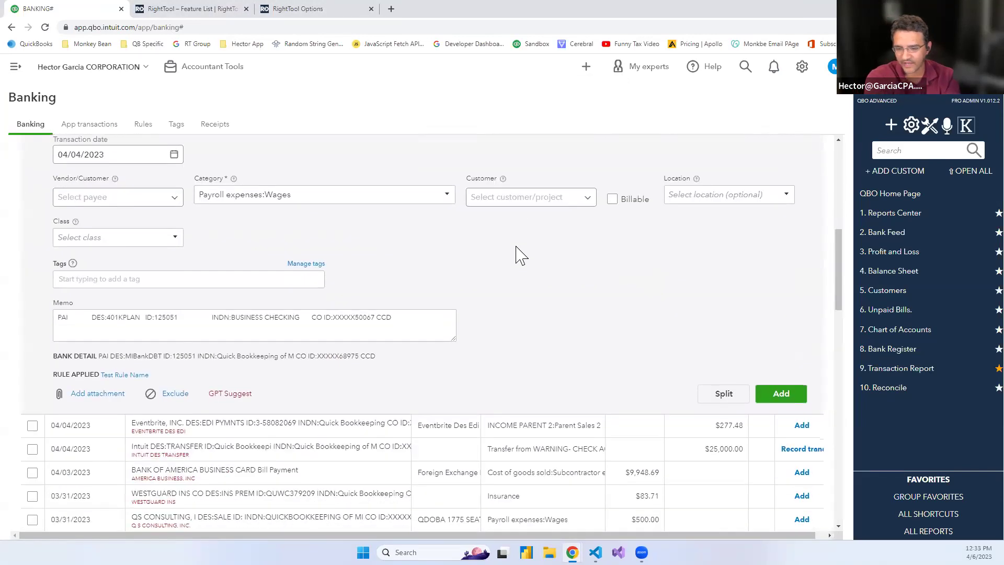
scroll(576, 277, up, 5)
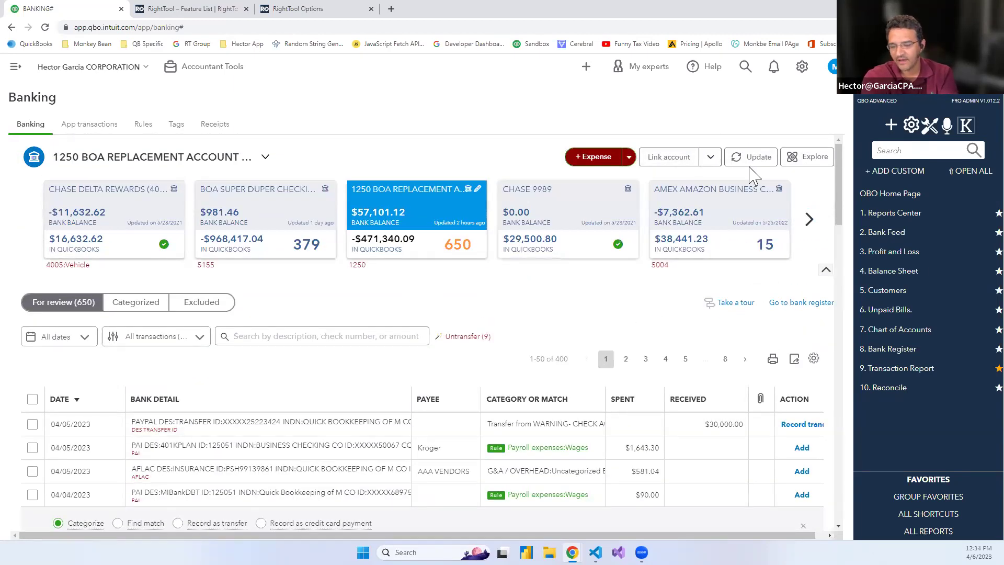
From the Rules list, start a new bank rule named 'Test Journal'
click(142, 124)
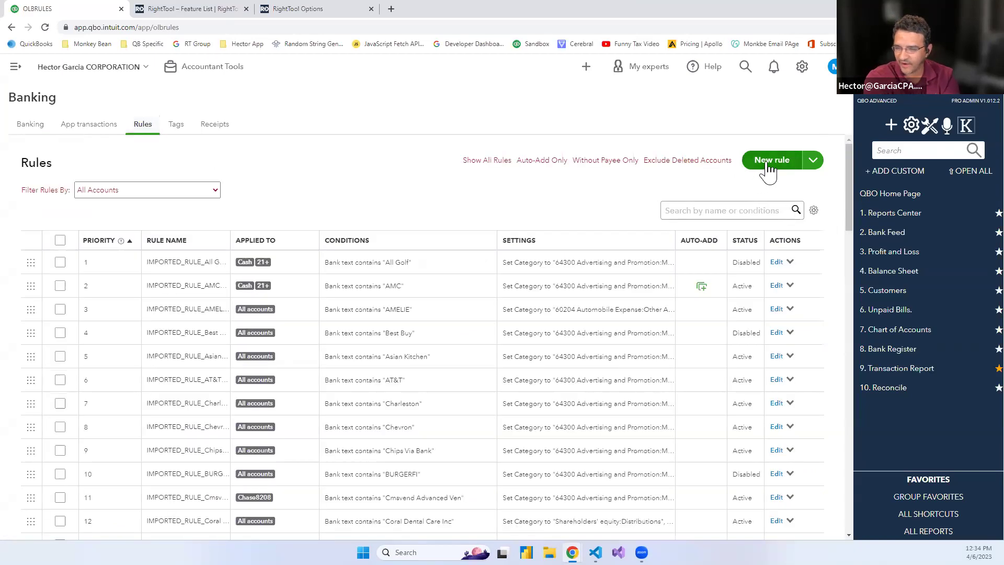
click(767, 164)
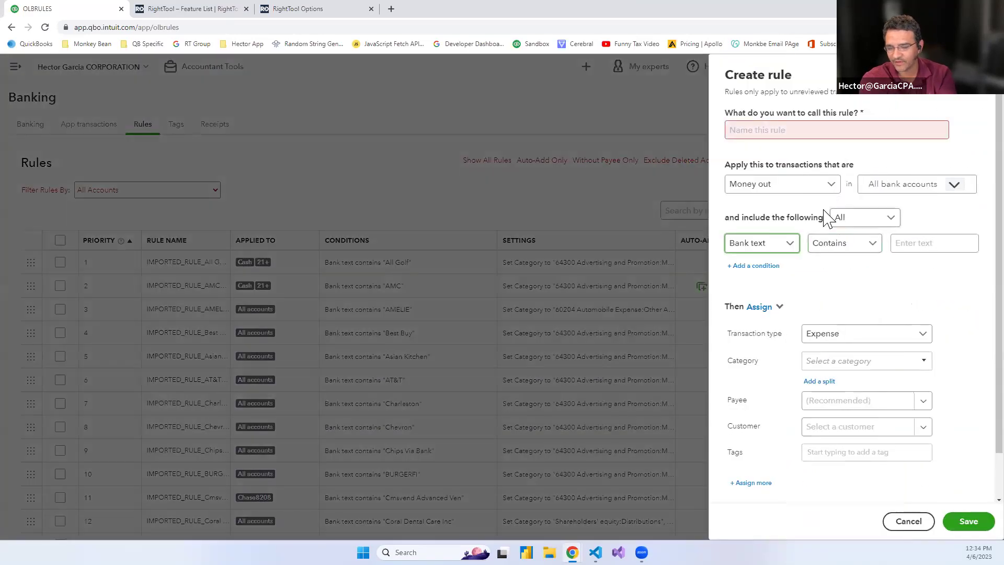
click(776, 132)
text(t)
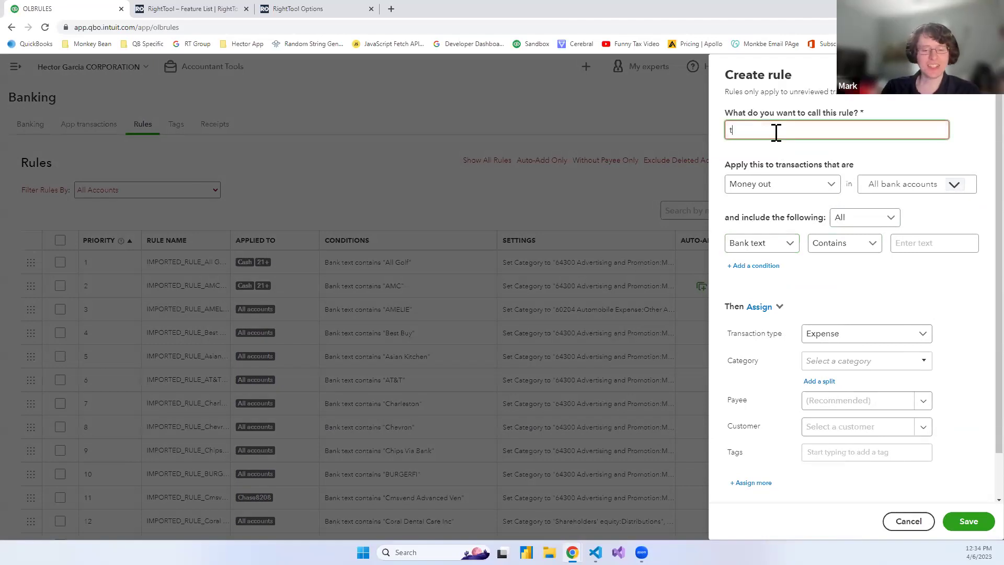
text(es)
key(BackSpace)
key(BackSpace)
key(BackSpace)
text(Test Journal)
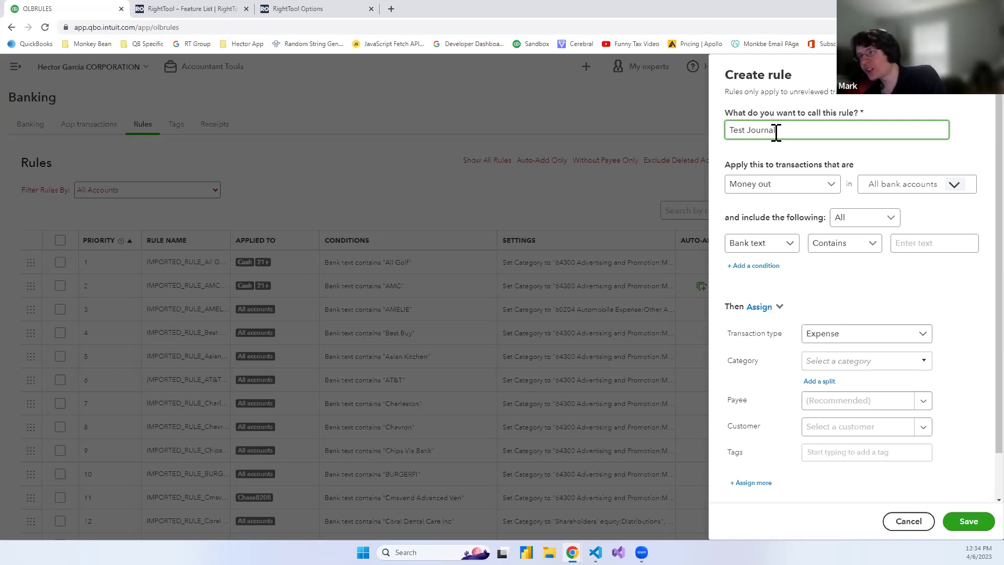
click(937, 314)
Pick 03/07 Online Transfer To Chk .76 as payee, then clear it to leave payee empty
scroll(939, 334, down, 1)
click(921, 351)
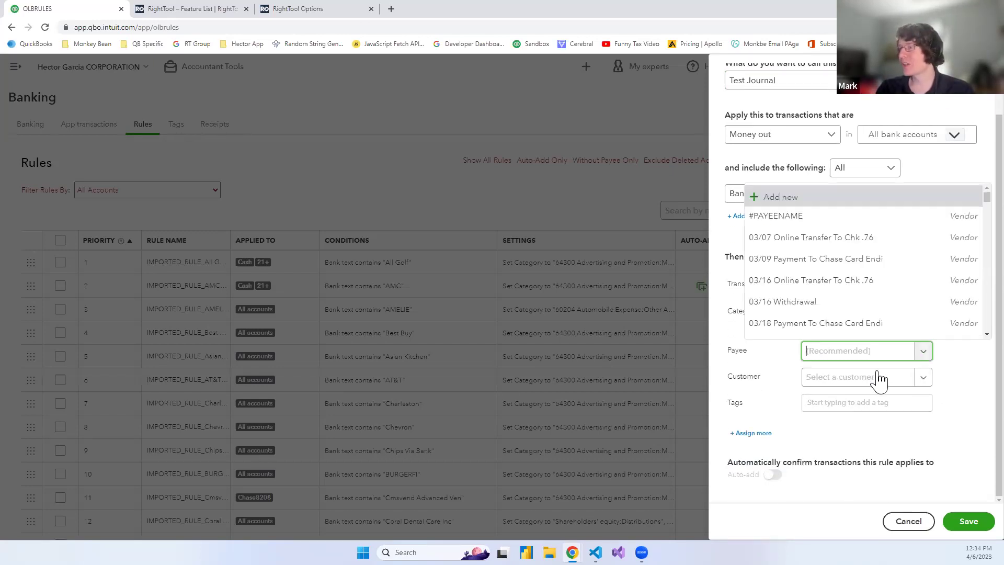
click(818, 240)
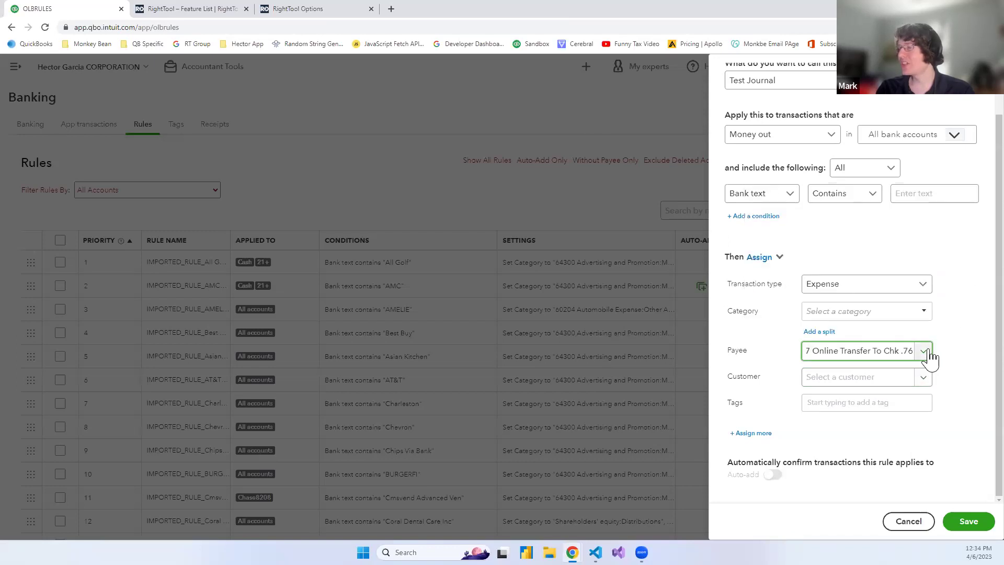
click(923, 351)
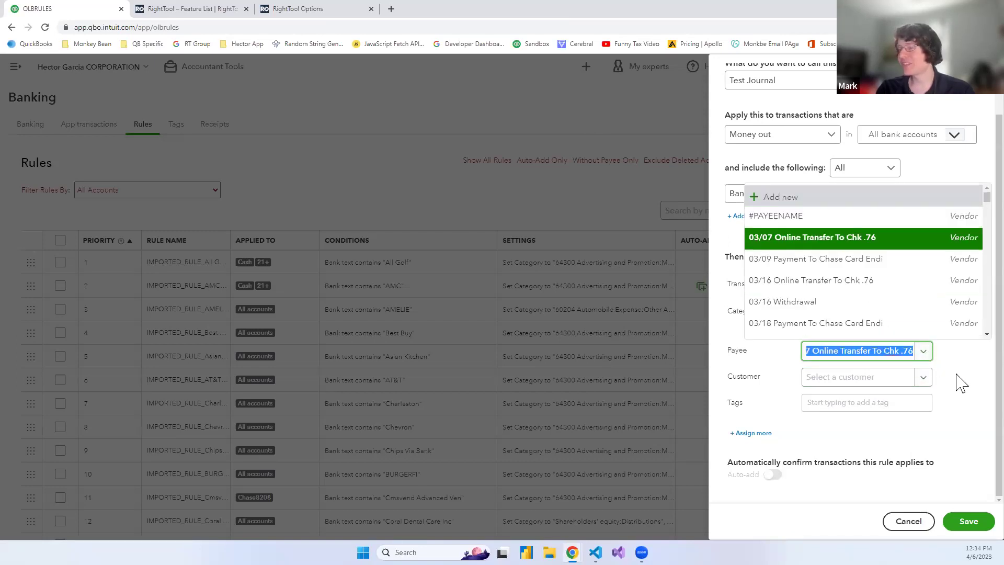
key(BackSpace)
key(Escape)
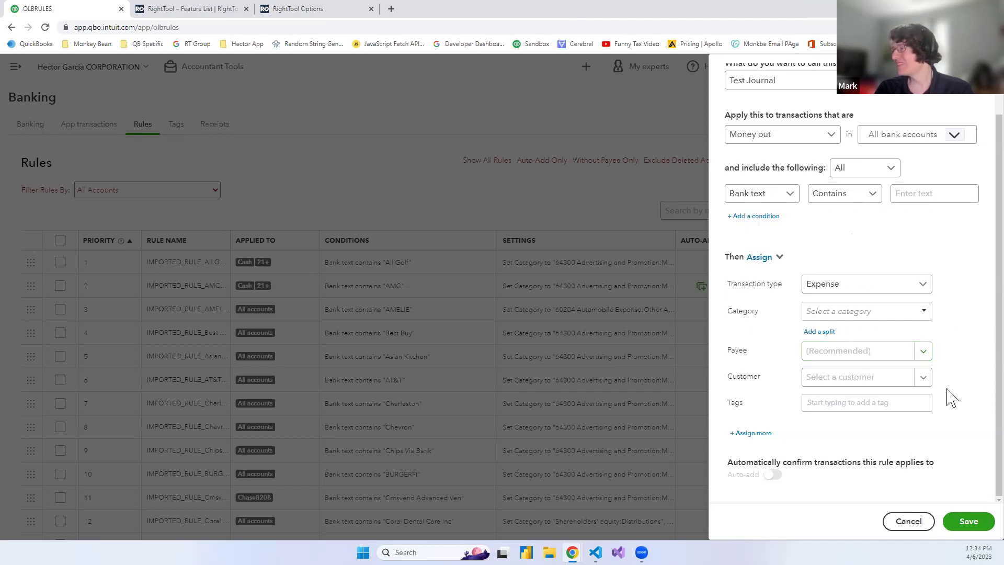
Look at RightTool's Error Prevention settings, then return to the QuickBooks bank rules list
click(185, 11)
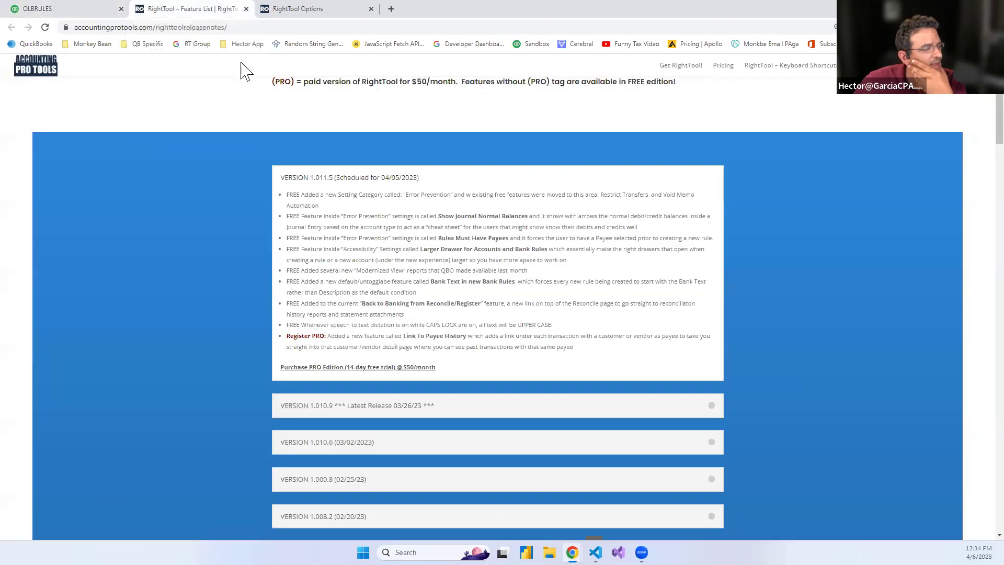
click(306, 8)
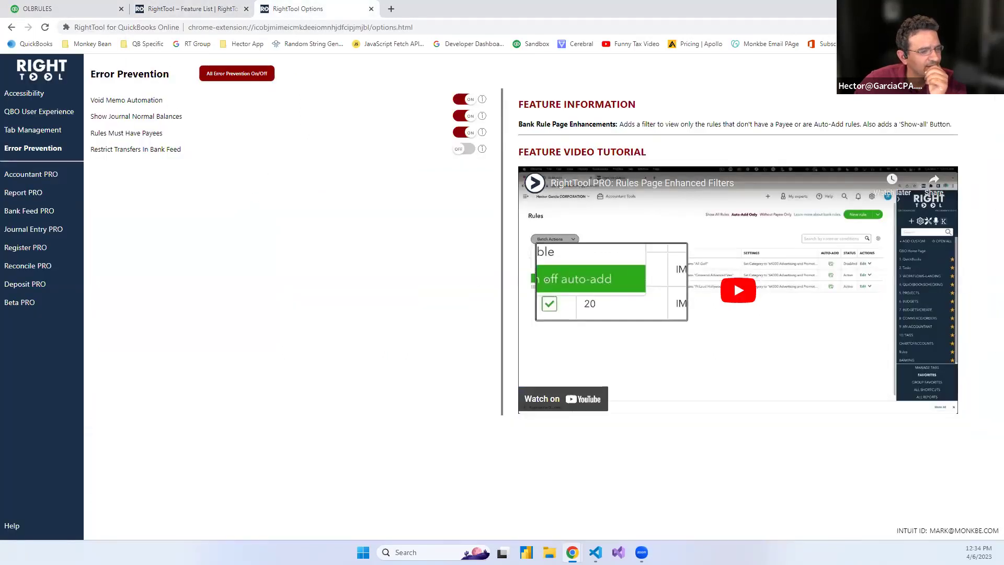
click(53, 9)
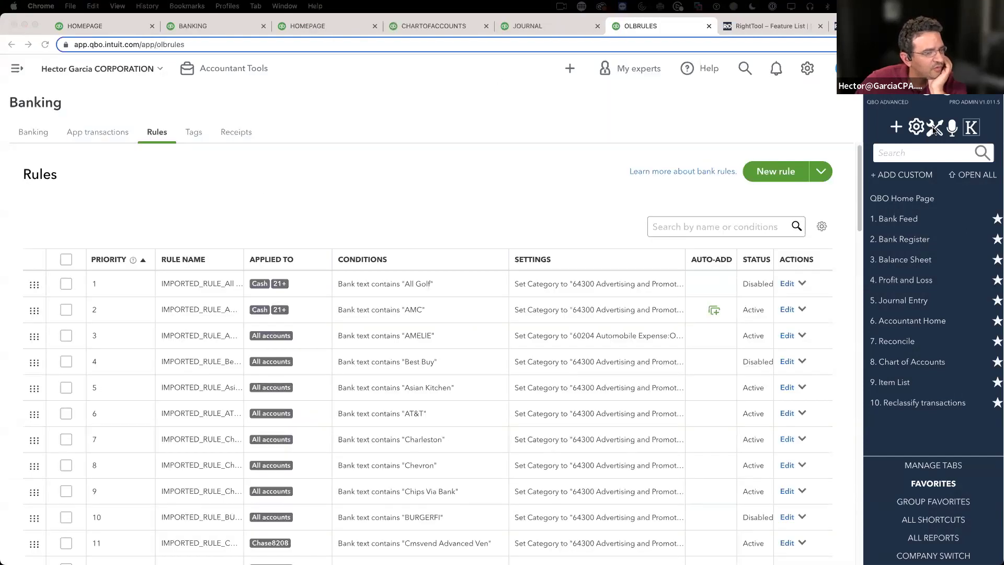
Disable Show Journal Normal Balances, enable Rules Must Have Payees, and go back to the Rules page
click(934, 129)
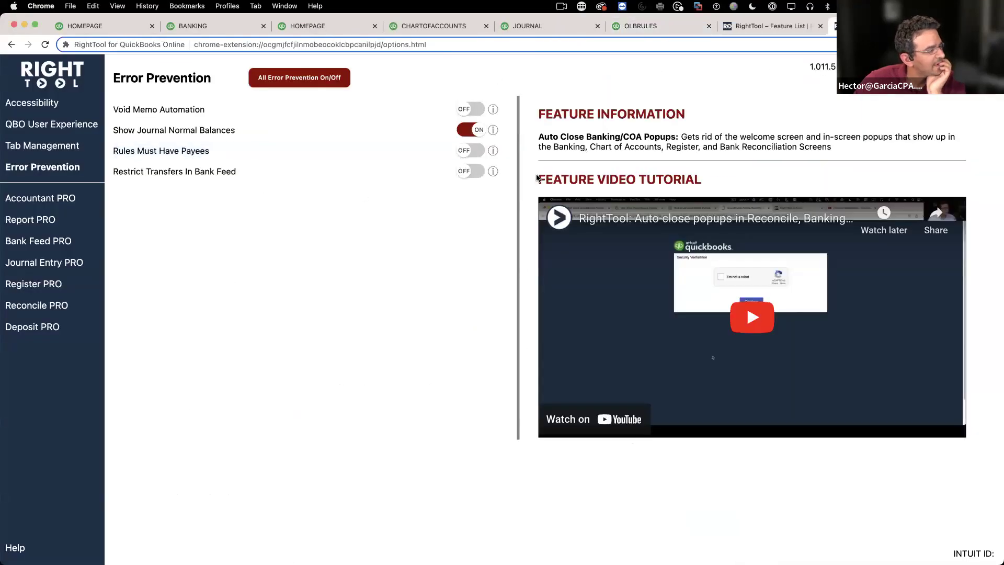
click(471, 130)
click(470, 150)
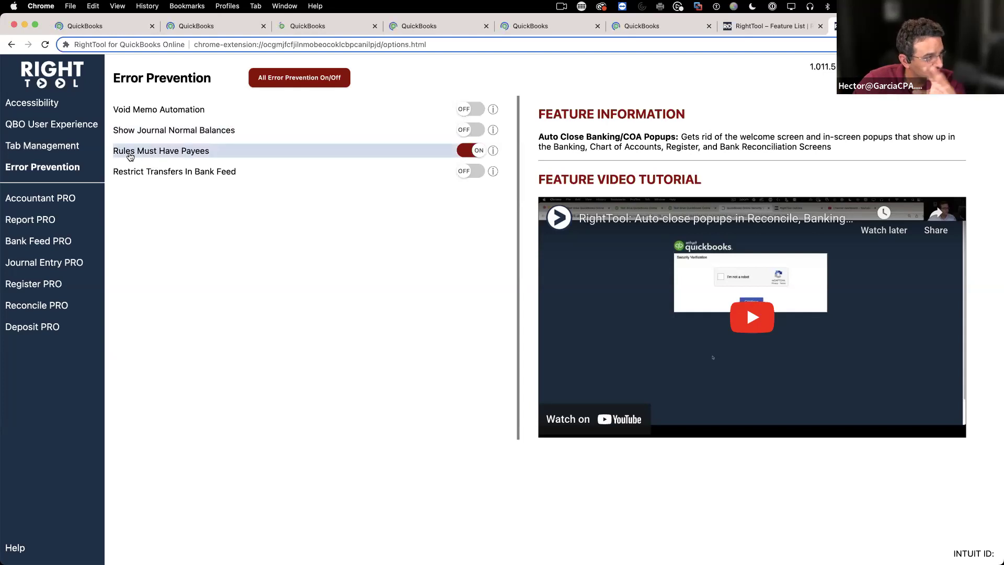
click(662, 27)
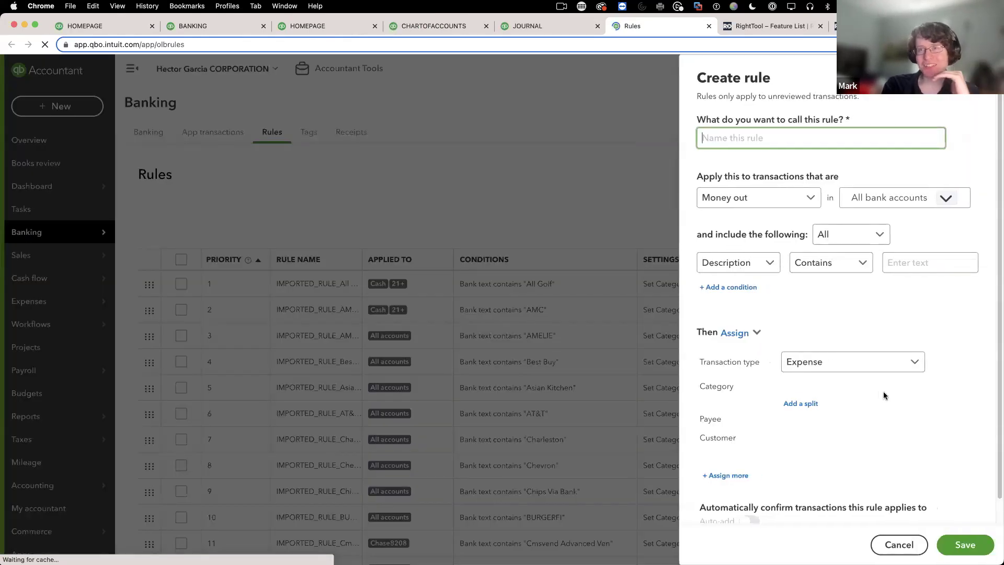
Name the new rule 'hello' and set its category to 63310 General Liability Insurance
scroll(883, 392, down, 1)
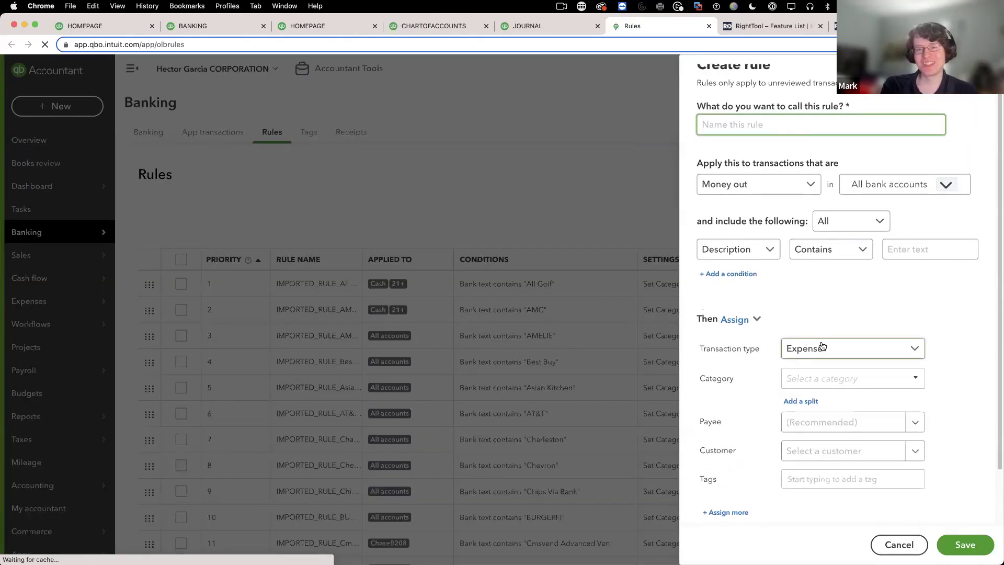
text(hello)
key(Tab)
click(916, 384)
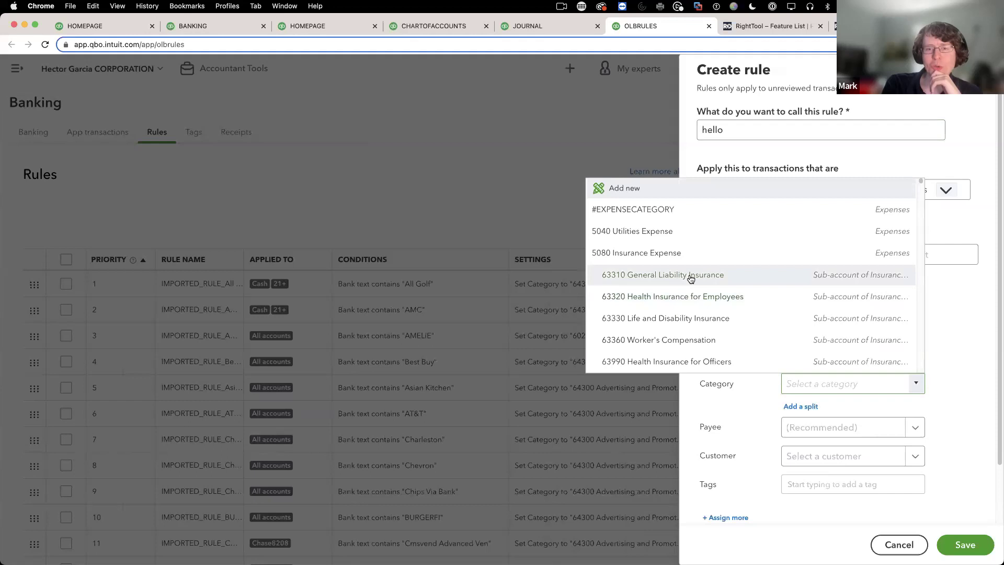
click(759, 275)
scroll(938, 426, down, 2)
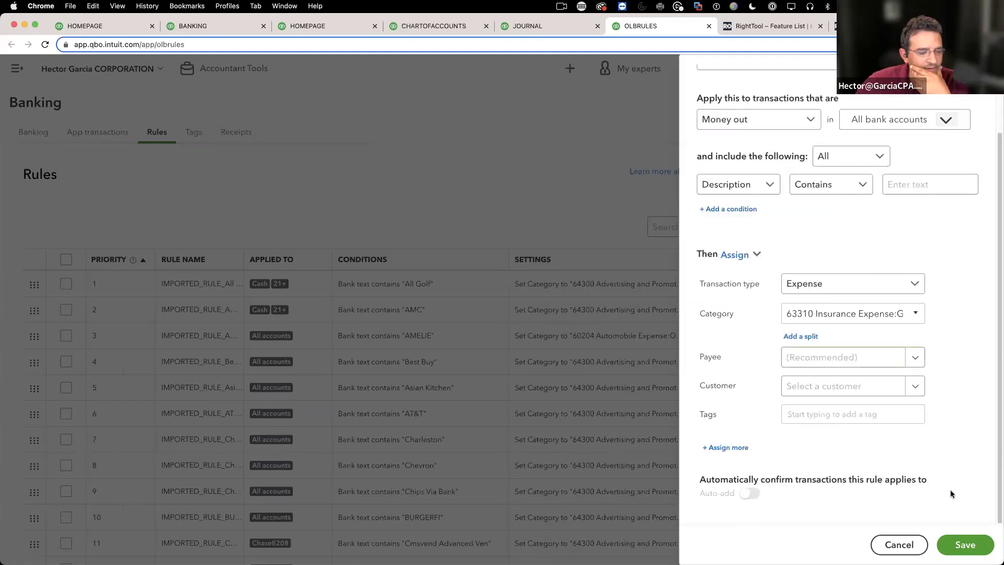
scroll(804, 215, up, 2)
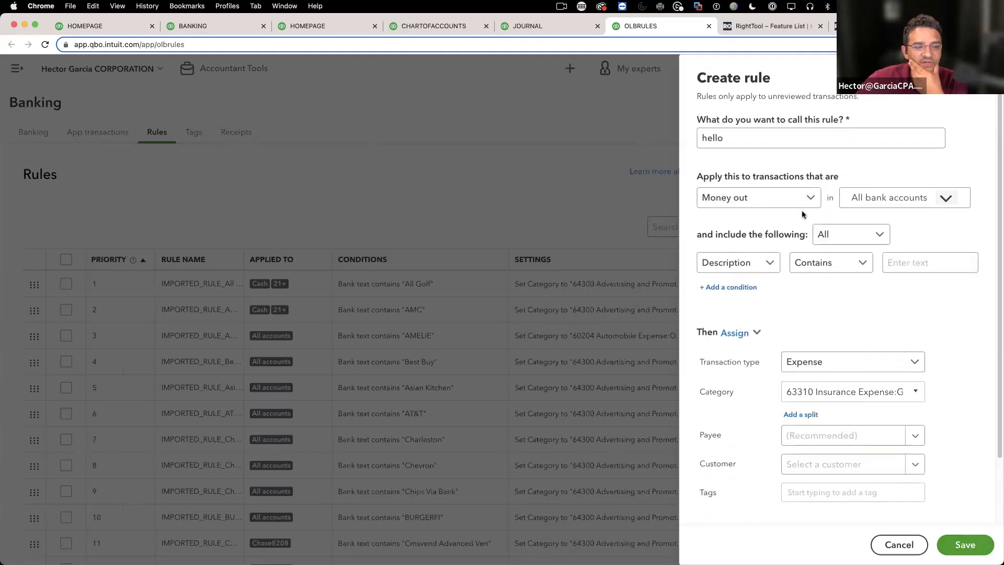
click(792, 130)
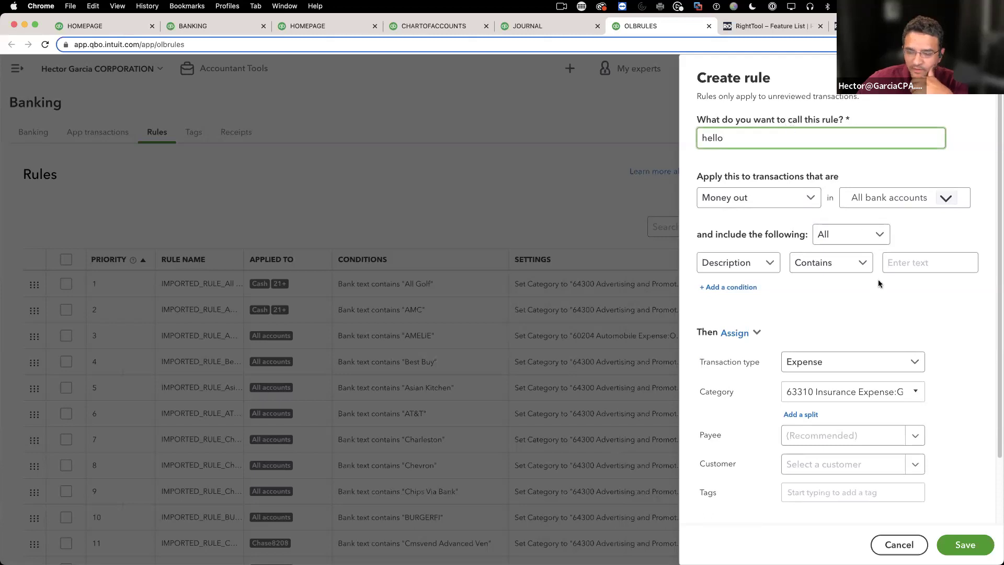
scroll(877, 279, down, 2)
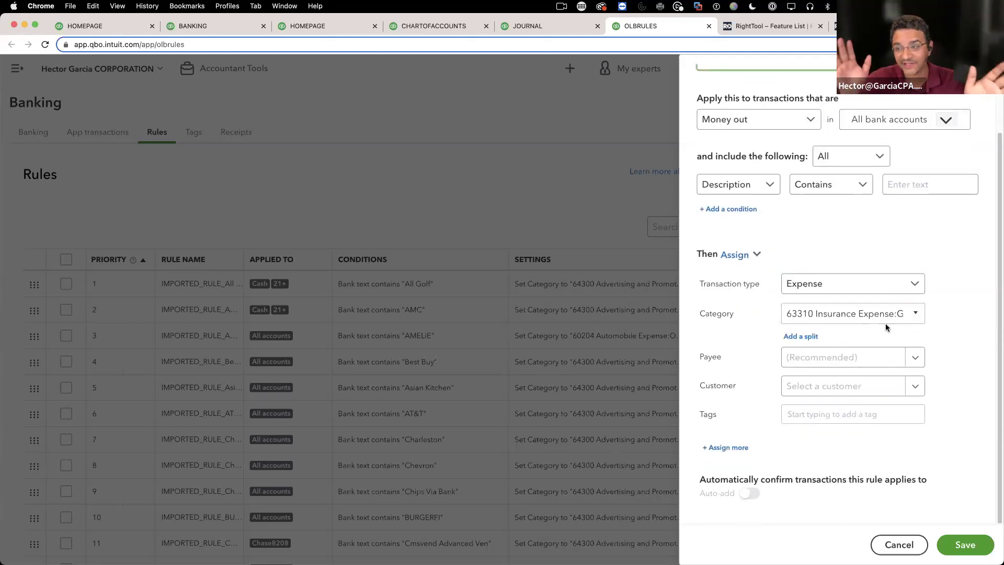
scroll(905, 275, up, 2)
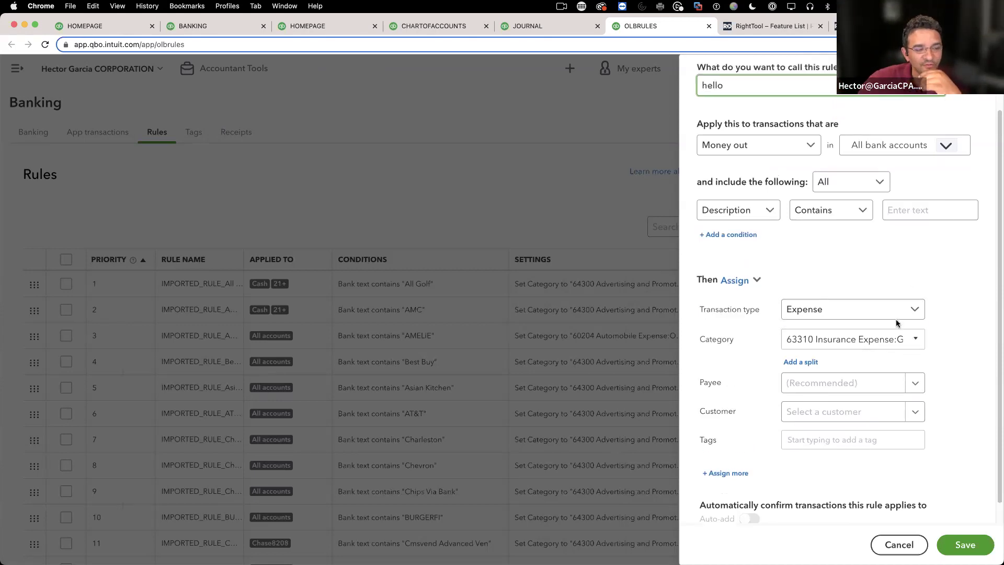
scroll(826, 372, down, 2)
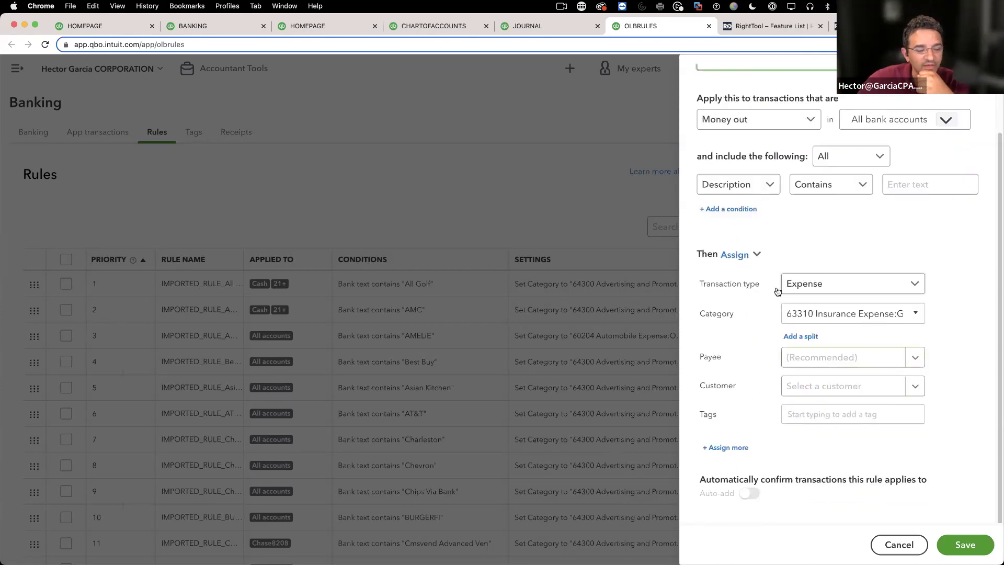
Choose #PAYEENAME as payee, delete it to leave payee empty, then discard the rule
click(814, 358)
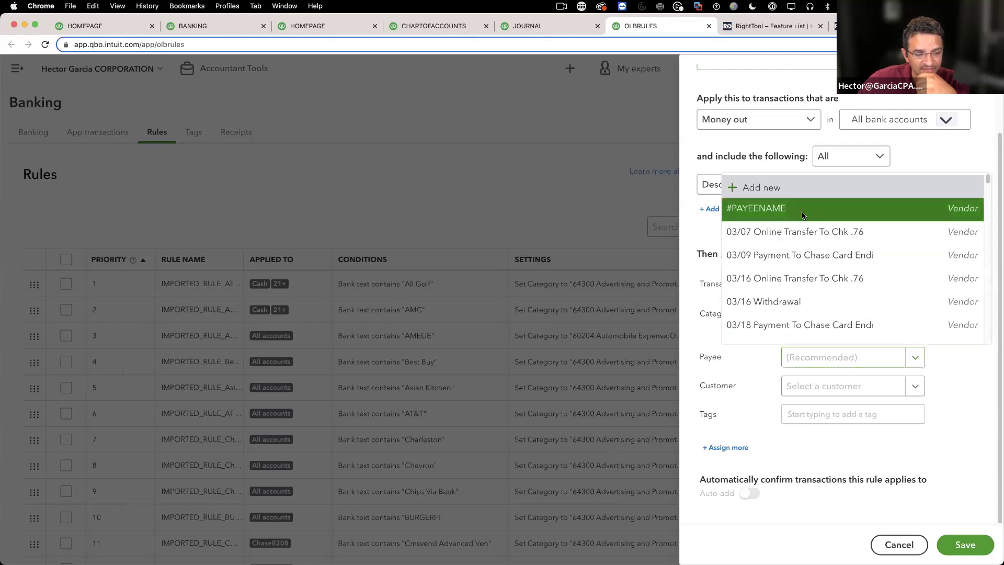
click(756, 208)
drag(866, 360, 784, 360)
key(BackSpace)
click(955, 450)
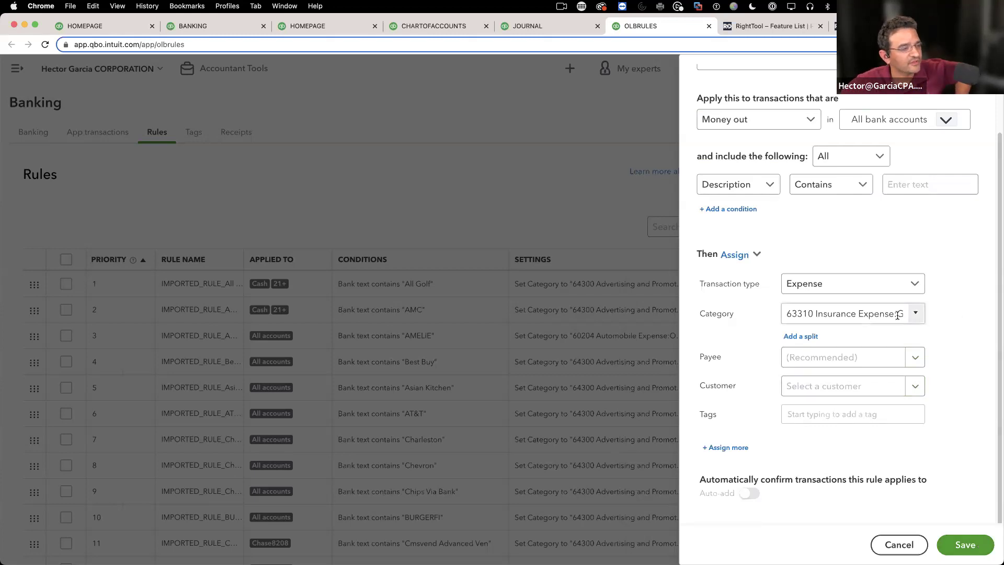
scroll(889, 355, up, 3)
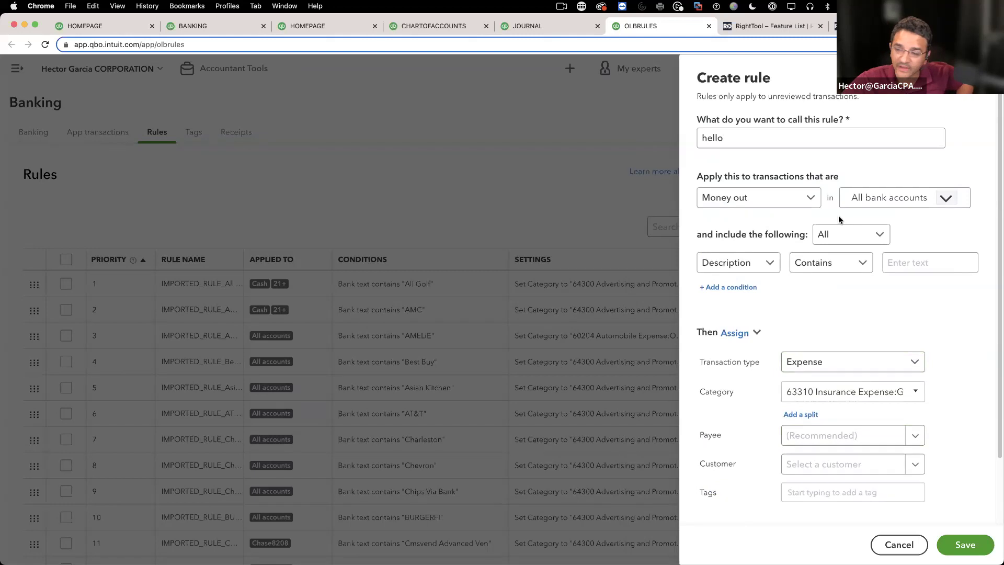
scroll(792, 268, down, 3)
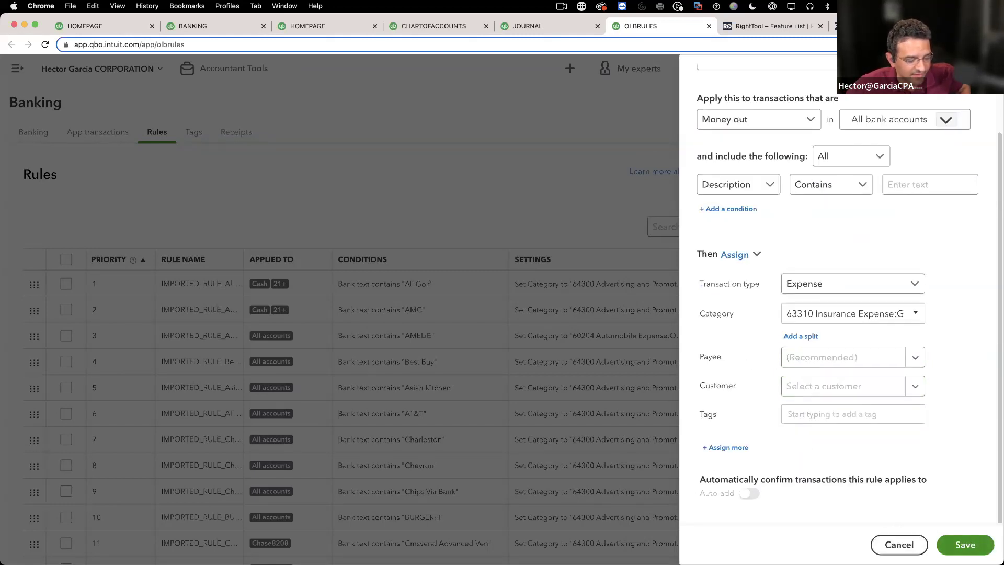
scroll(920, 408, up, 3)
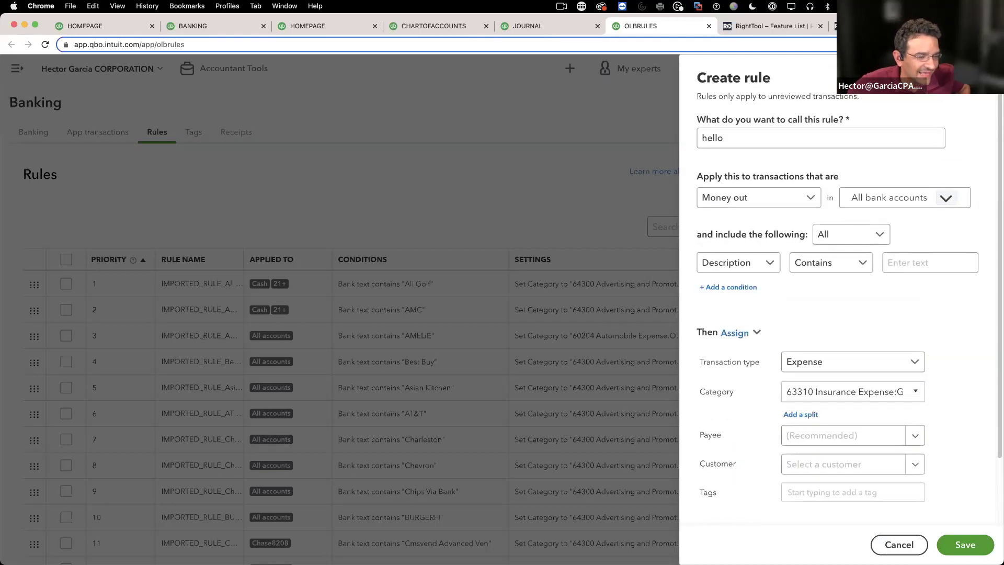
key(Escape)
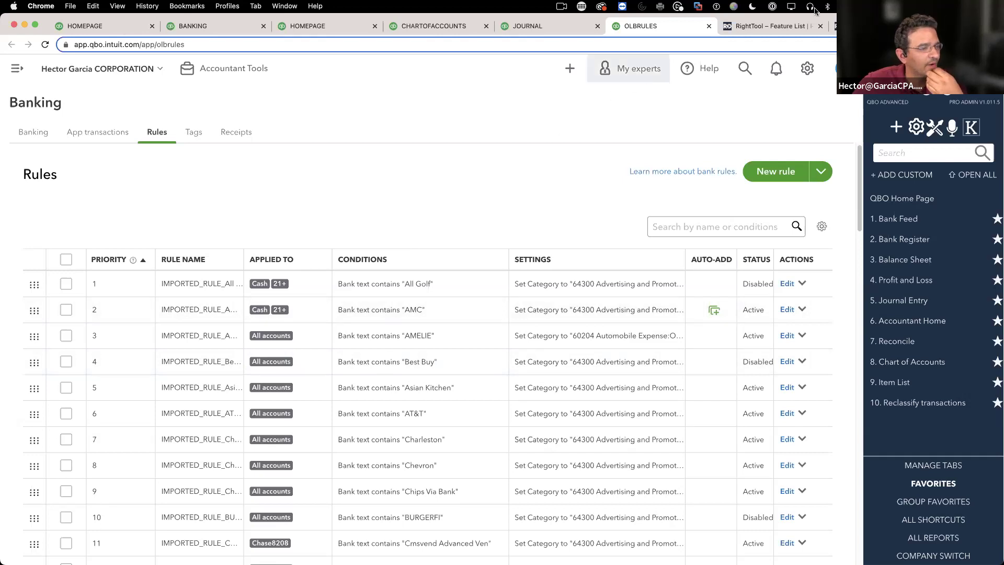
After viewing the release notes, disable Untransfer Button and Include Paired Transfers in Bank Feed PRO, then return to Banking
click(769, 27)
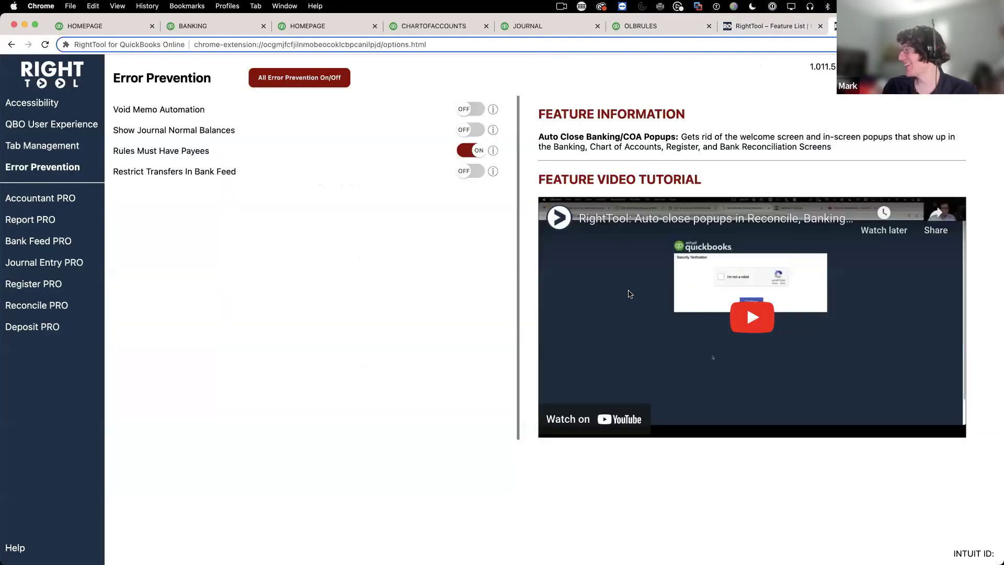
click(836, 26)
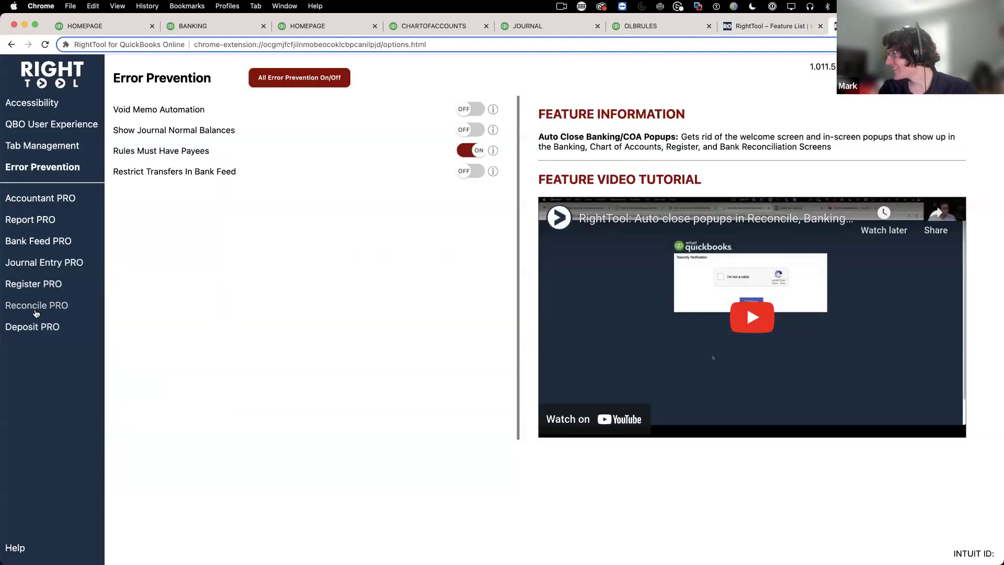
click(56, 246)
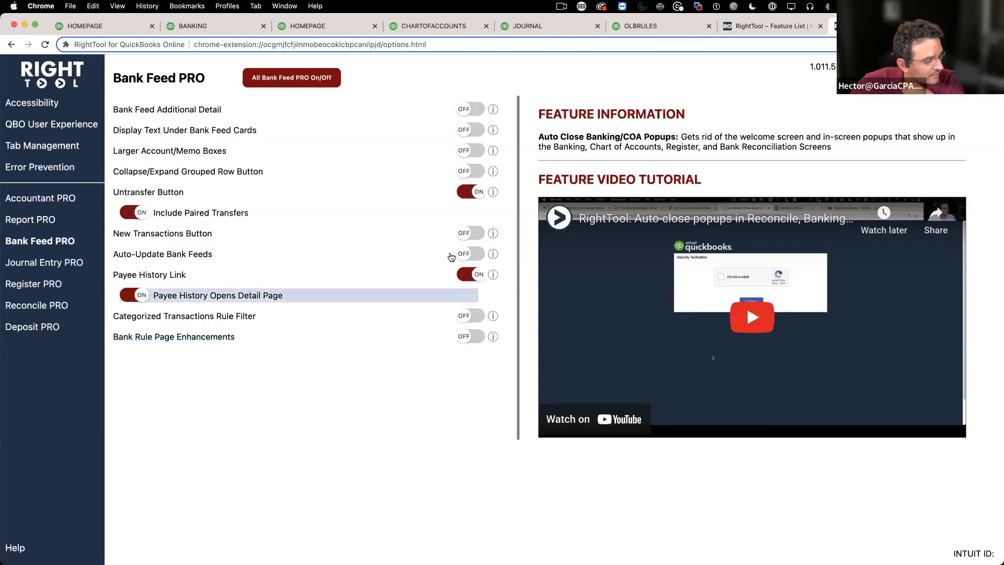
click(470, 191)
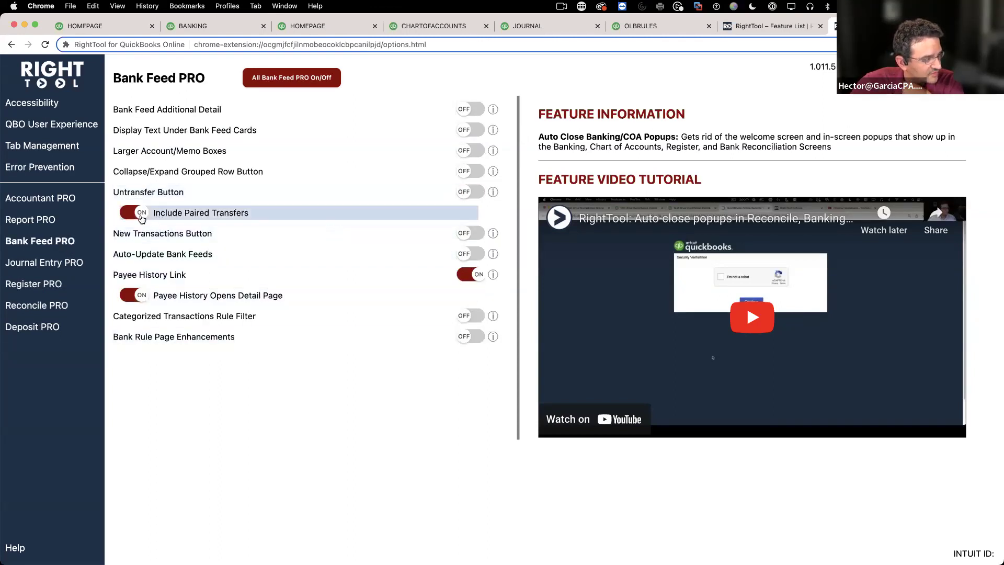
click(135, 213)
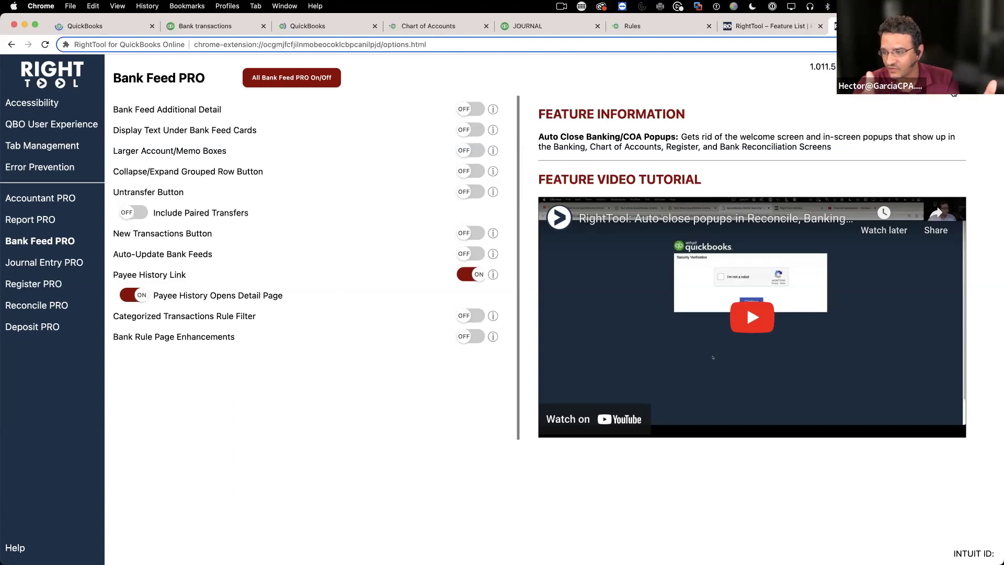
click(194, 24)
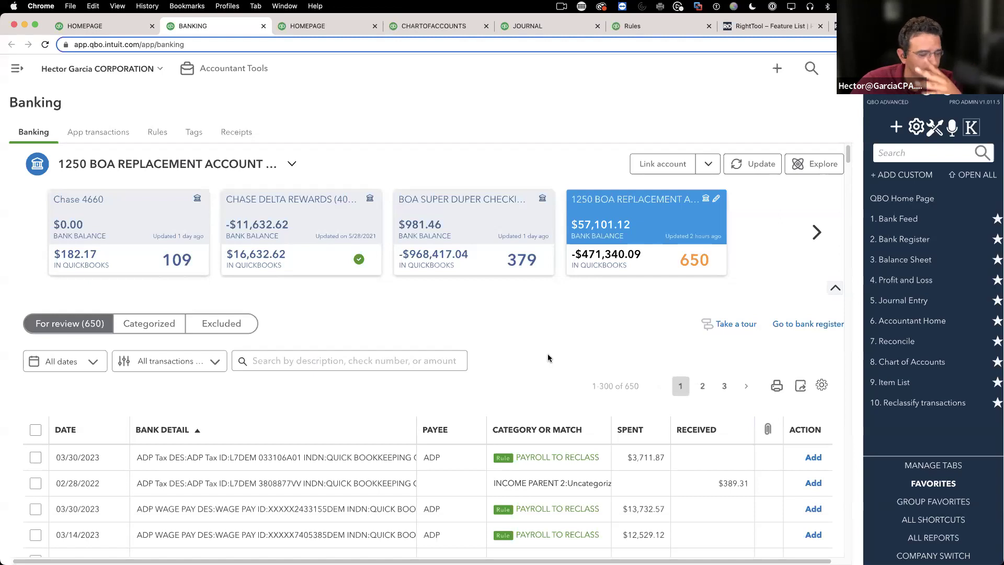
Expand and collapse the 03/30/2023 ADP Tax transaction to inspect it
scroll(548, 353, down, 3)
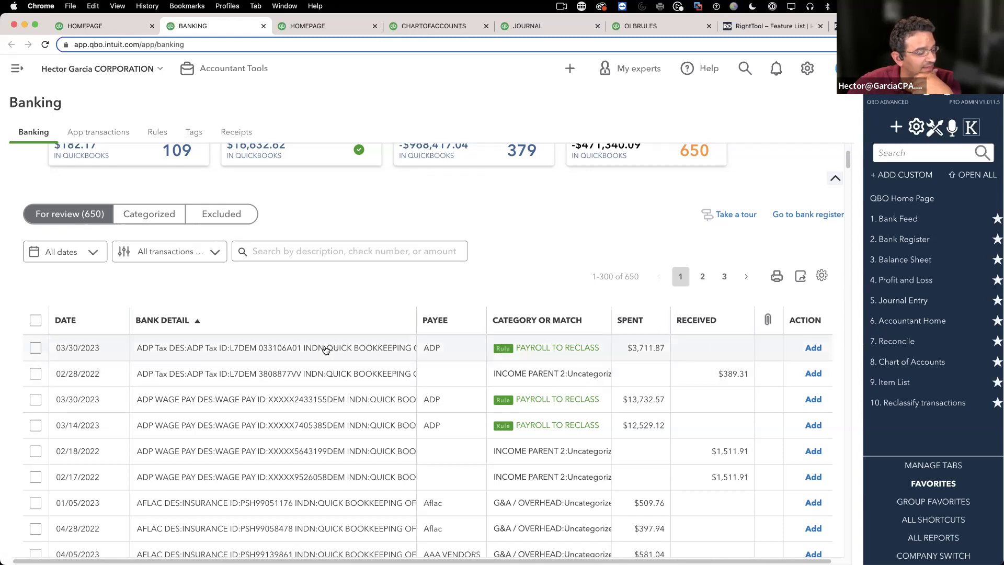
click(482, 354)
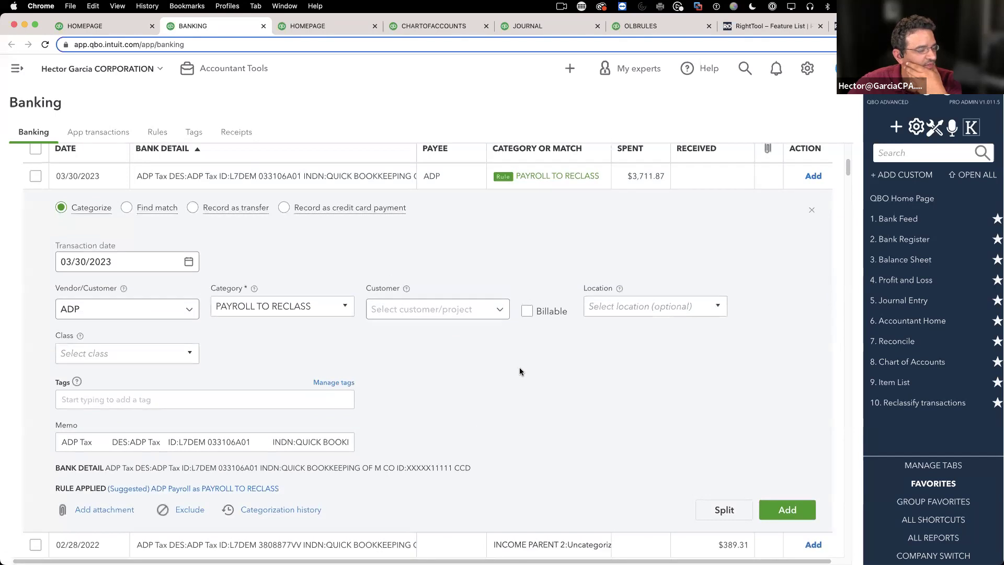
click(339, 178)
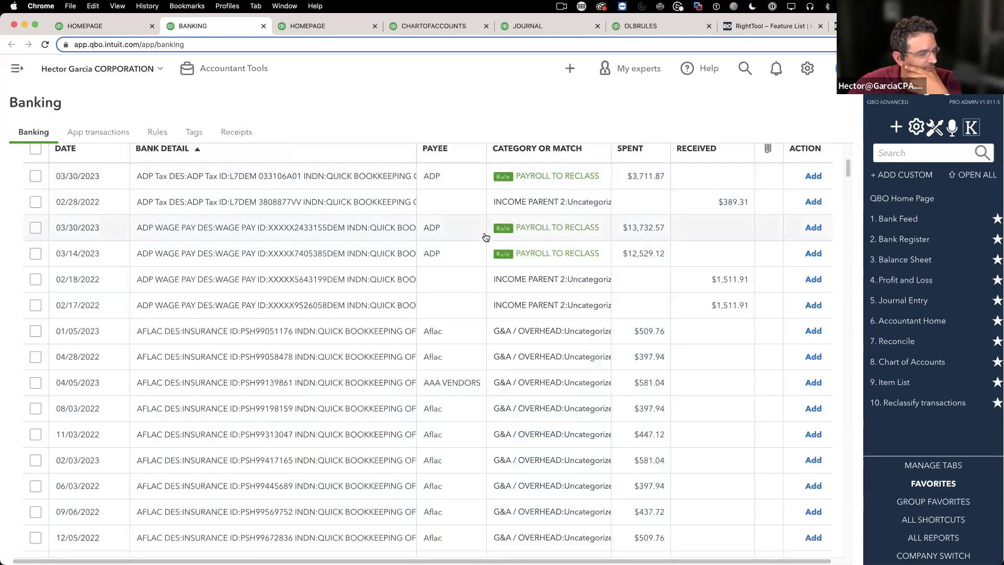
Set ADP as the payee on the 02/28/2022 ADP Tax transaction
click(313, 208)
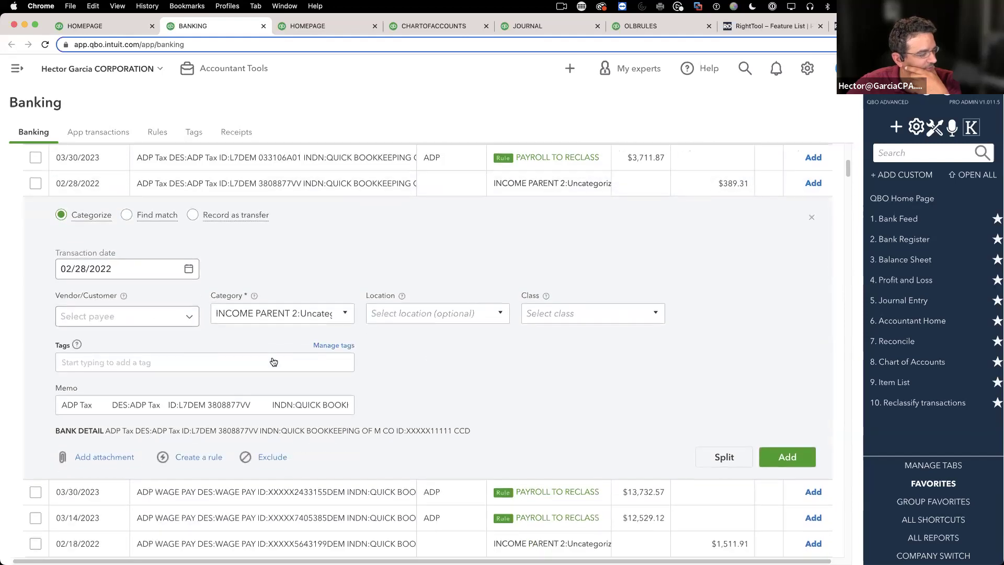
click(121, 315)
text(adp)
key(Down)
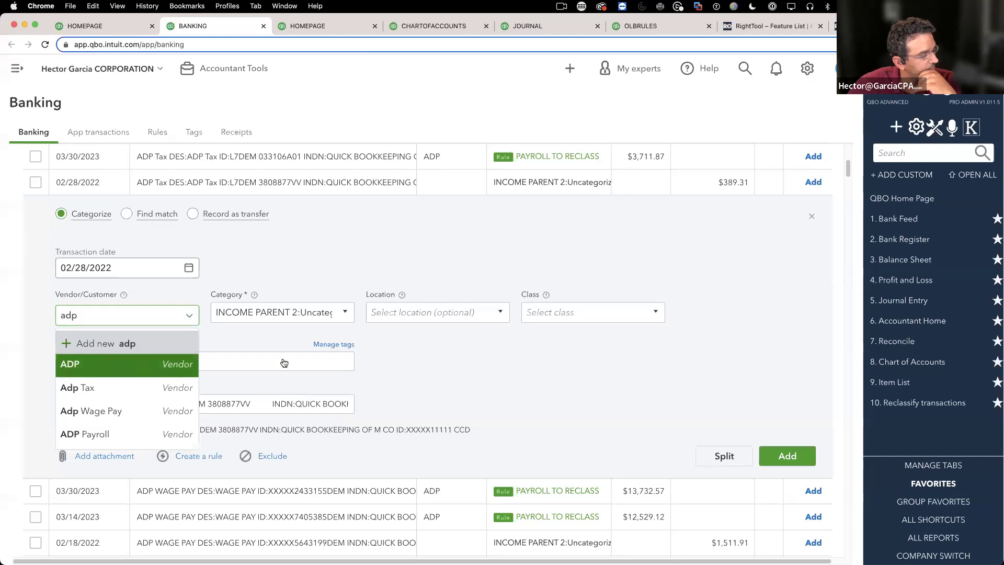
key(Return)
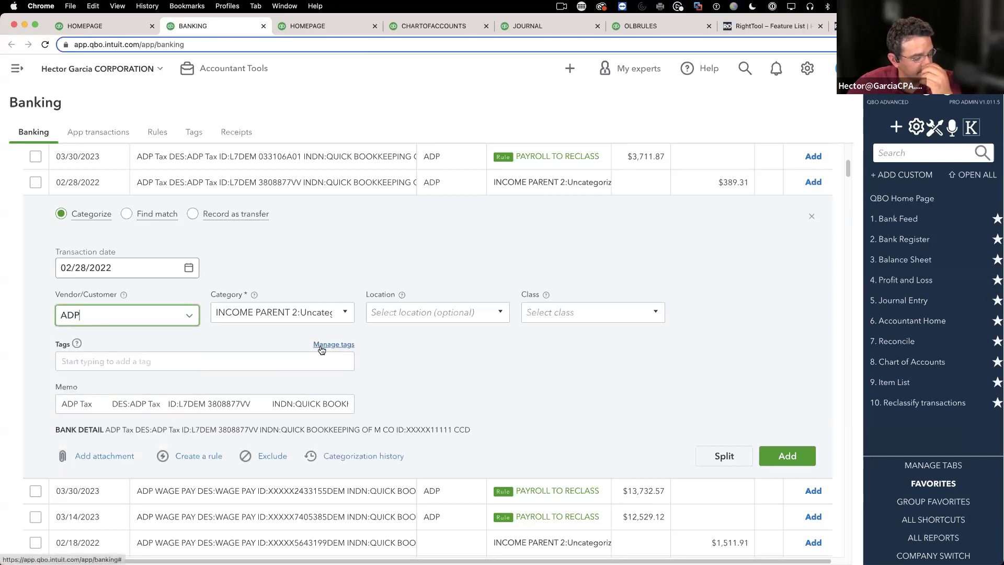
key(Tab)
click(353, 265)
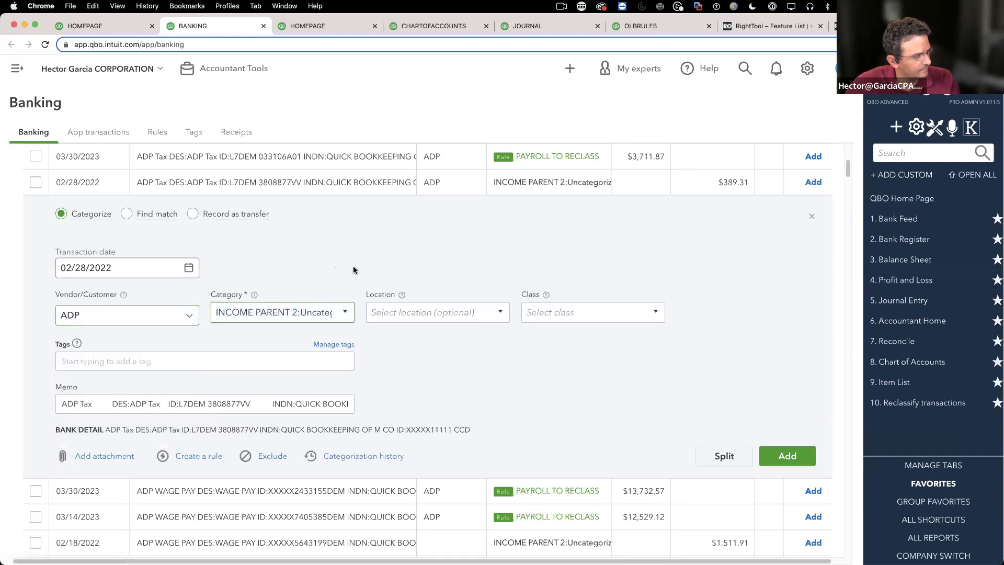
click(366, 25)
Close the extra homepage, Chart of Accounts, Journal and bank rules tabs, then return to Banking
click(375, 25)
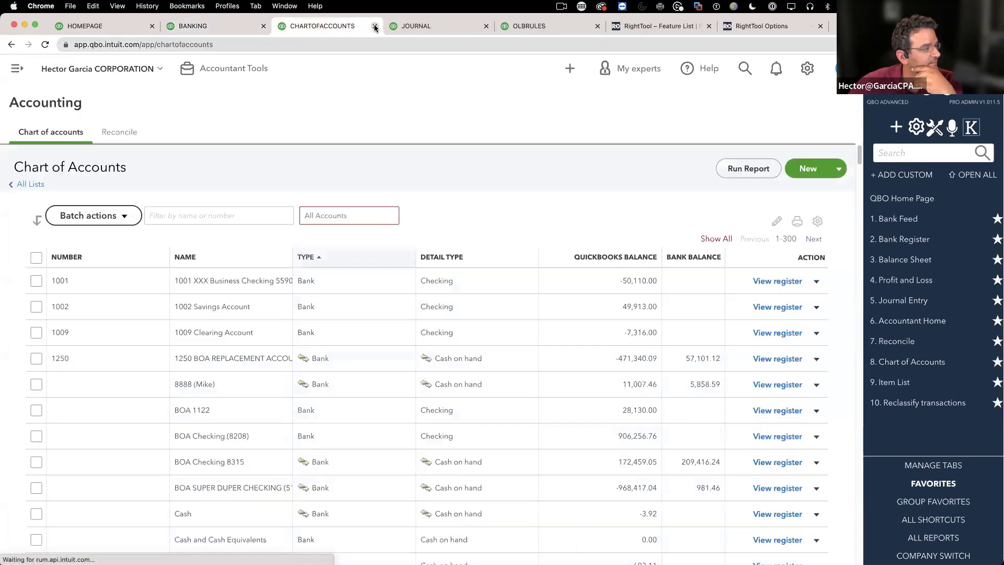
click(374, 25)
click(375, 26)
key(super+w)
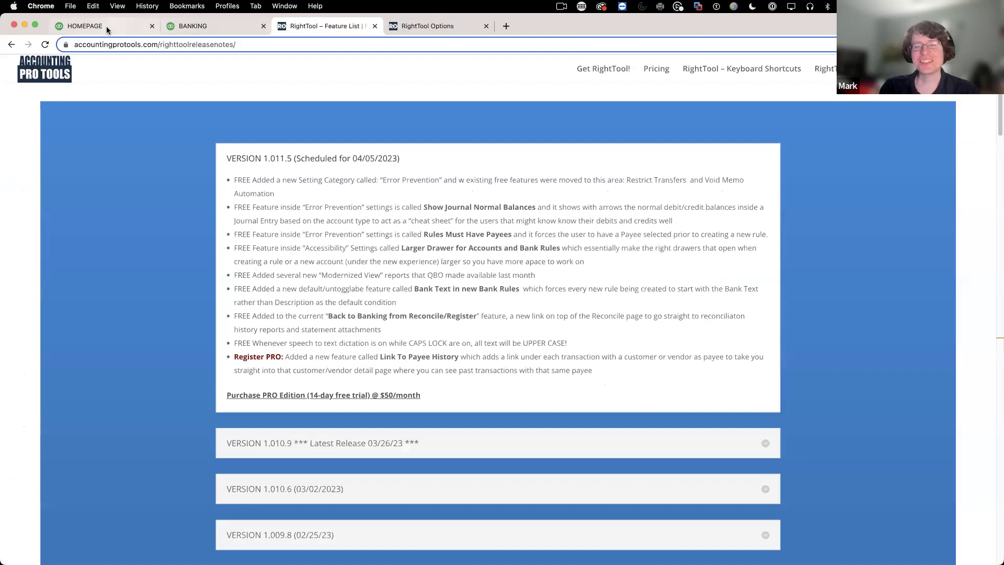
click(418, 27)
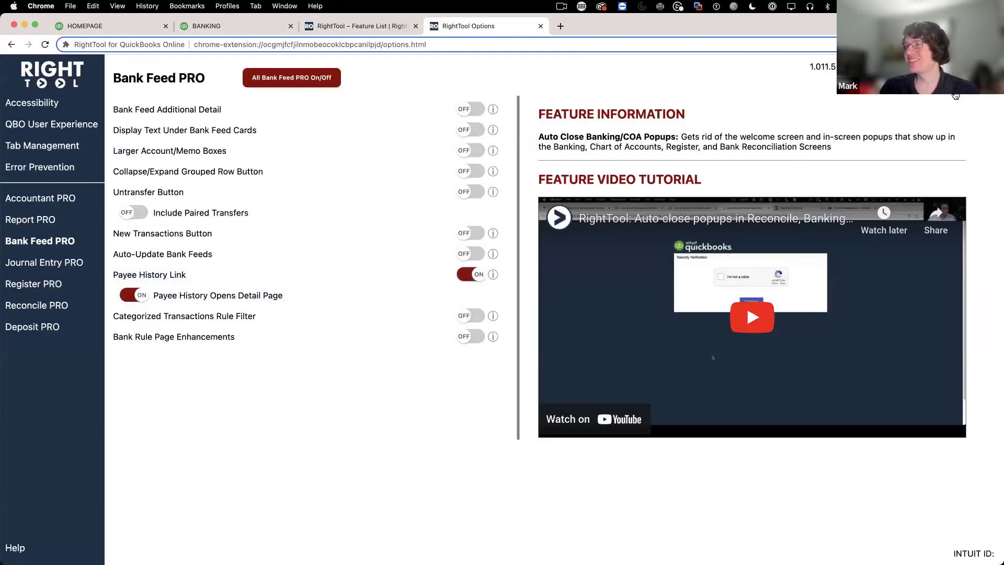
click(210, 26)
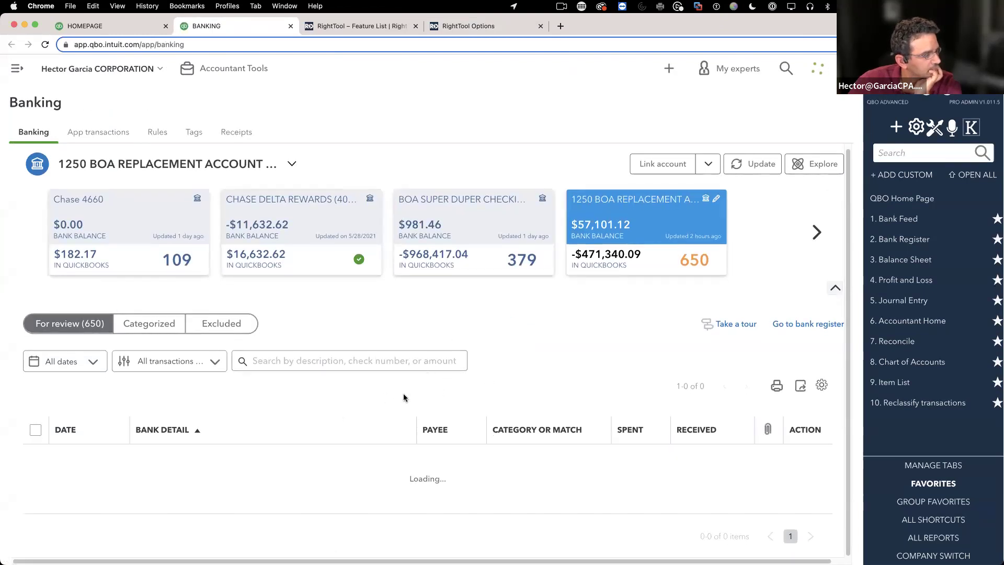
Assign ADP as the payee on the 02/28/2022 ADP Tax transaction
scroll(309, 266, down, 5)
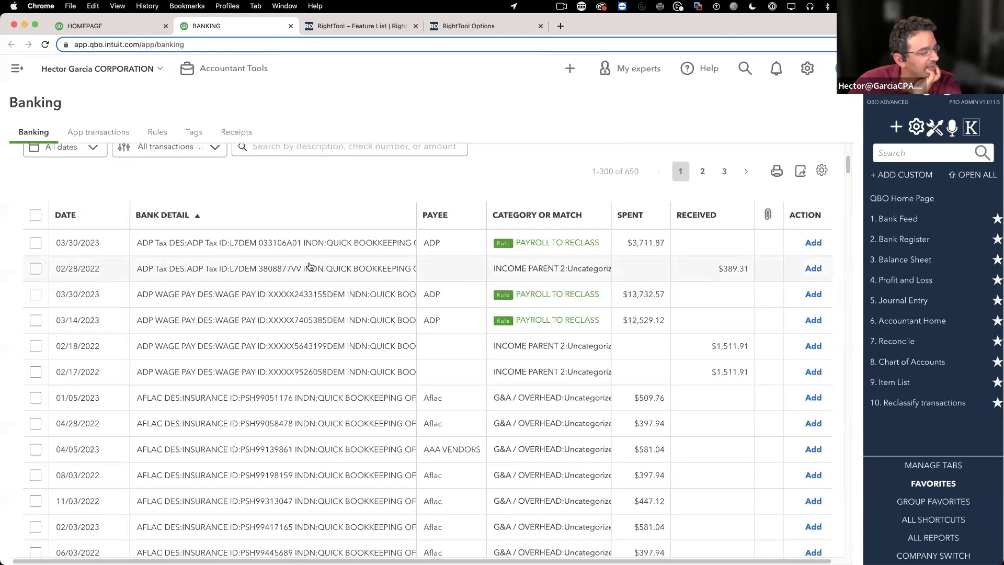
click(310, 267)
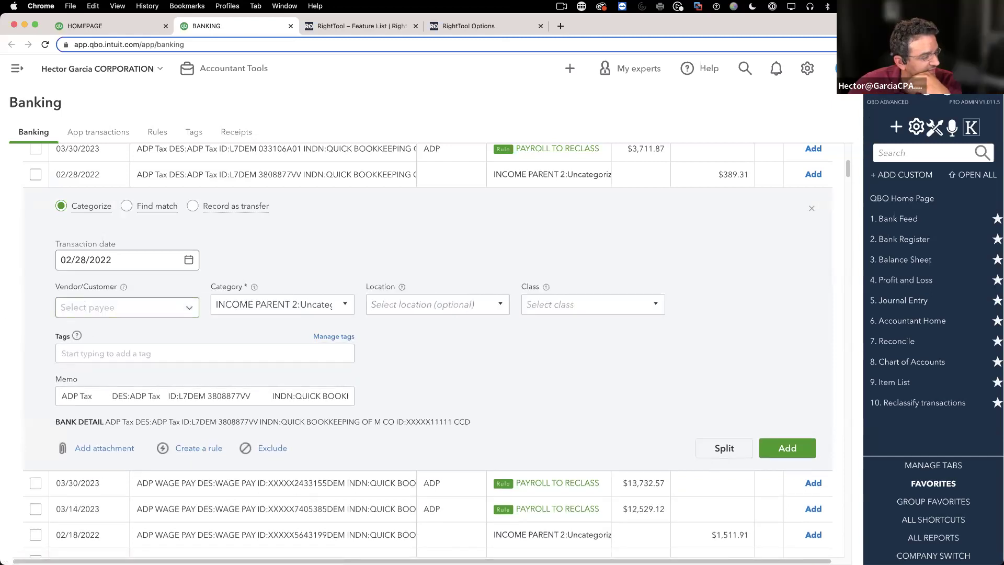
key(super+plus)
key(super+minus)
key(super+minus)
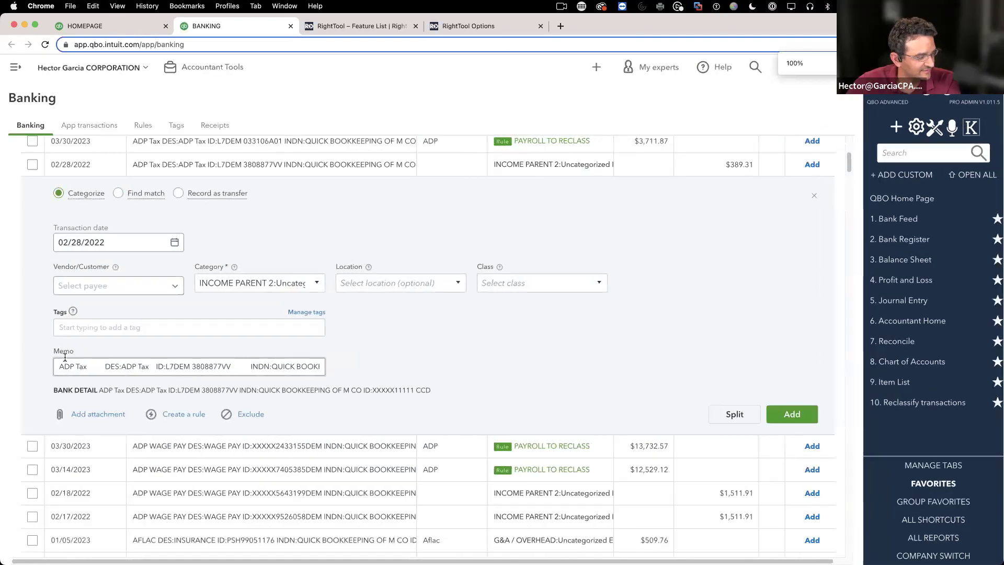
click(84, 287)
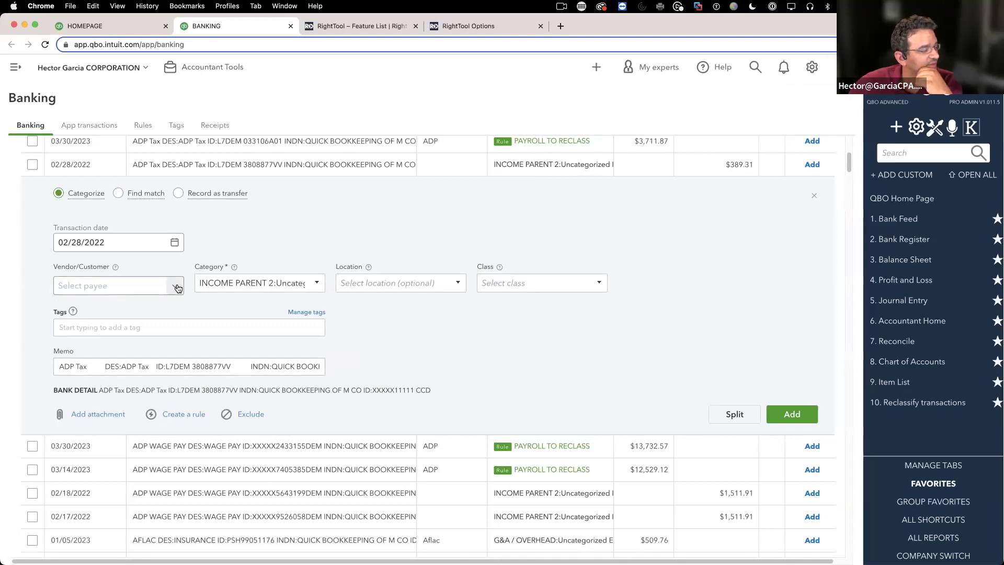
text(ad)
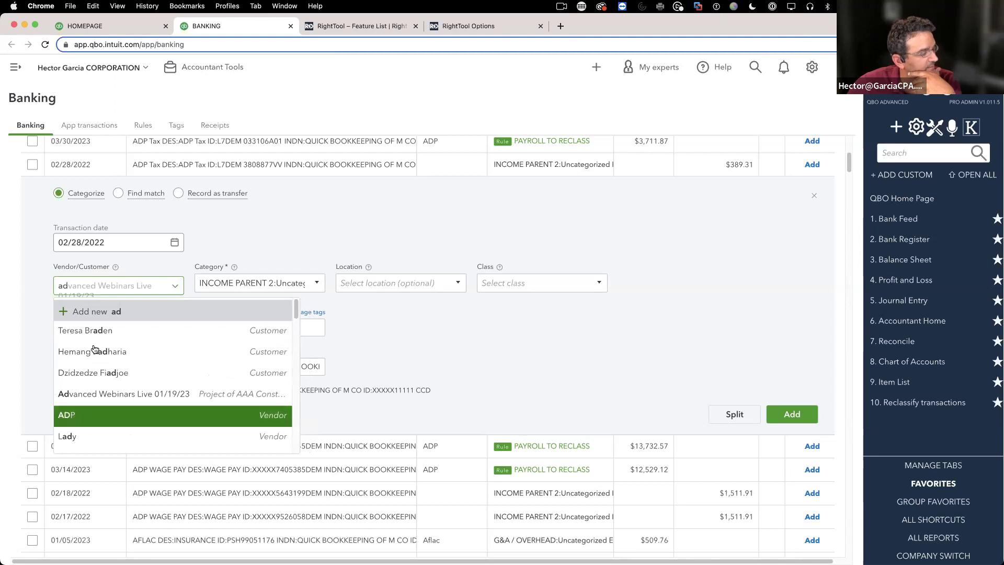
key(Return)
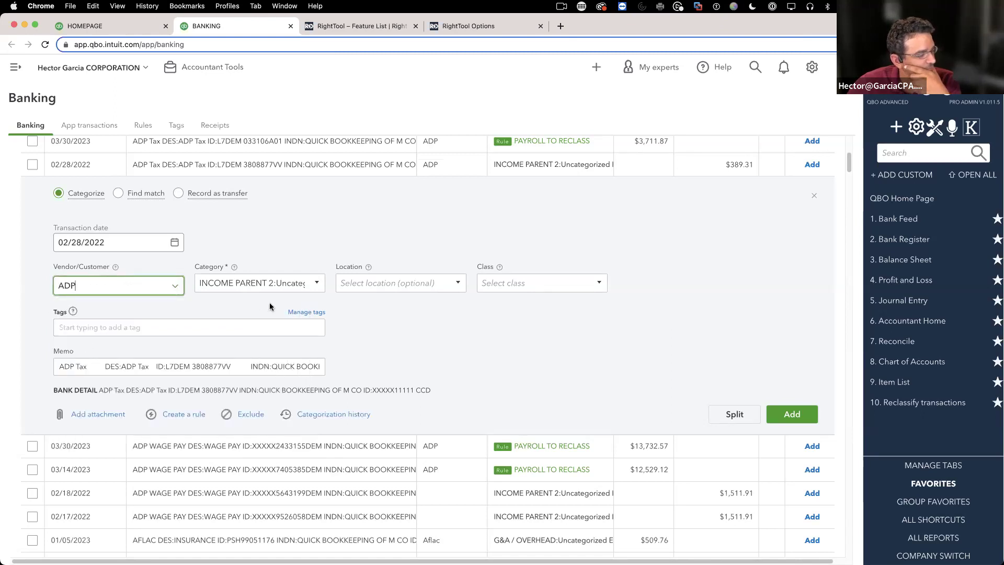
key(Tab)
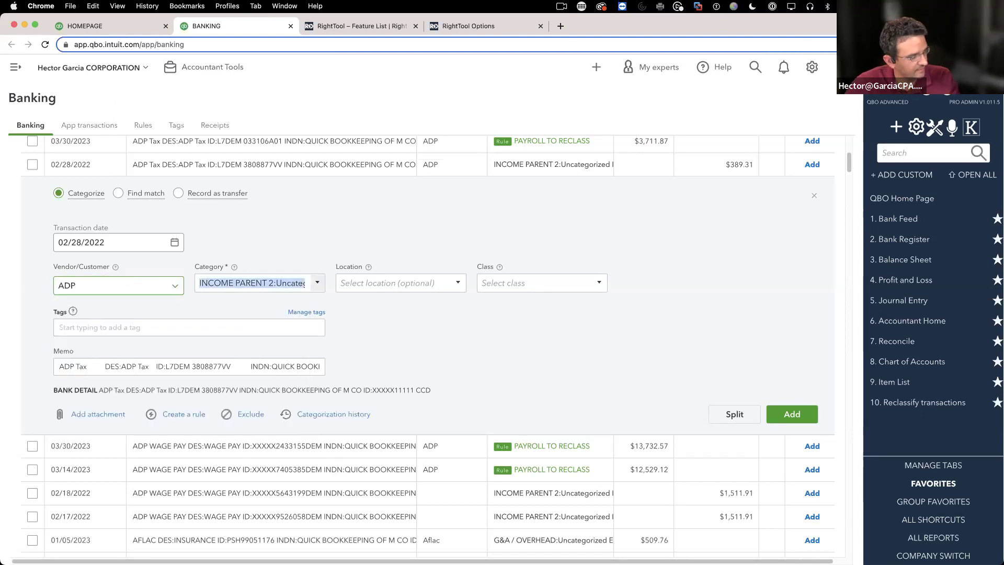
click(468, 27)
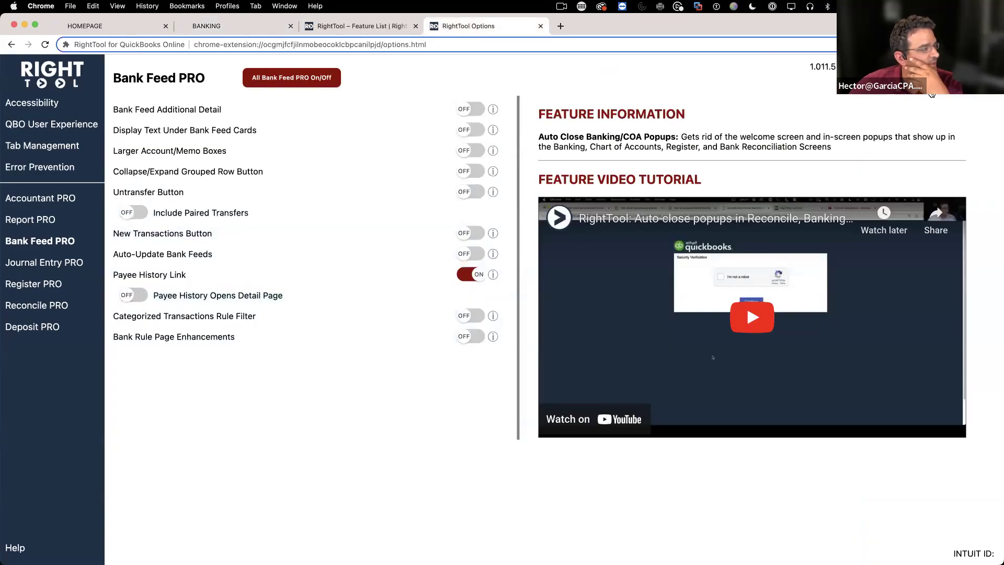
Go back to the reloaded Banking page listing its 650 For review transactions
click(212, 25)
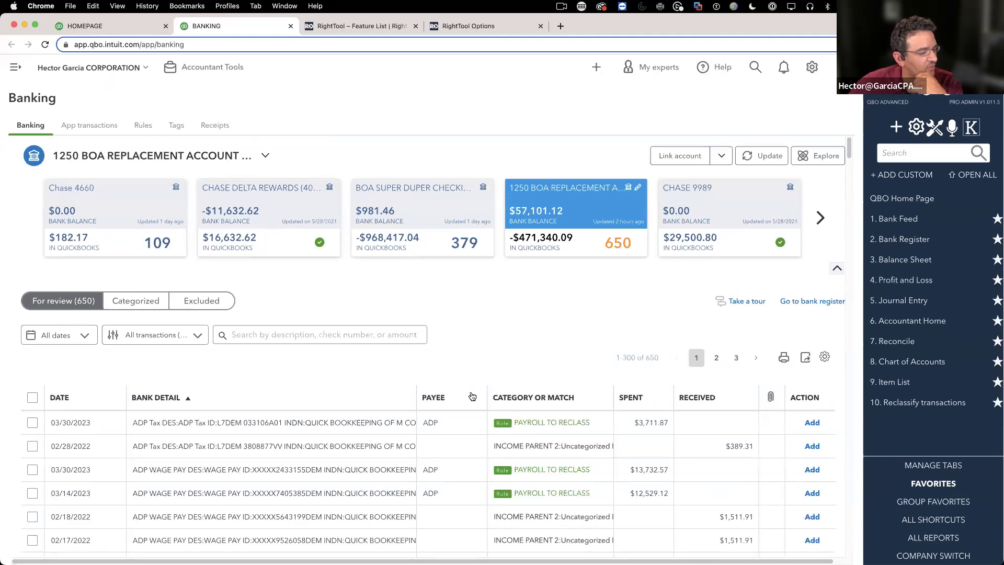
scroll(258, 485, down, 2)
Expand the 03/30/2023 ADP Tax transaction and review its PAYROLL TO RECLASS category, payee and memo
scroll(251, 460, down, 2)
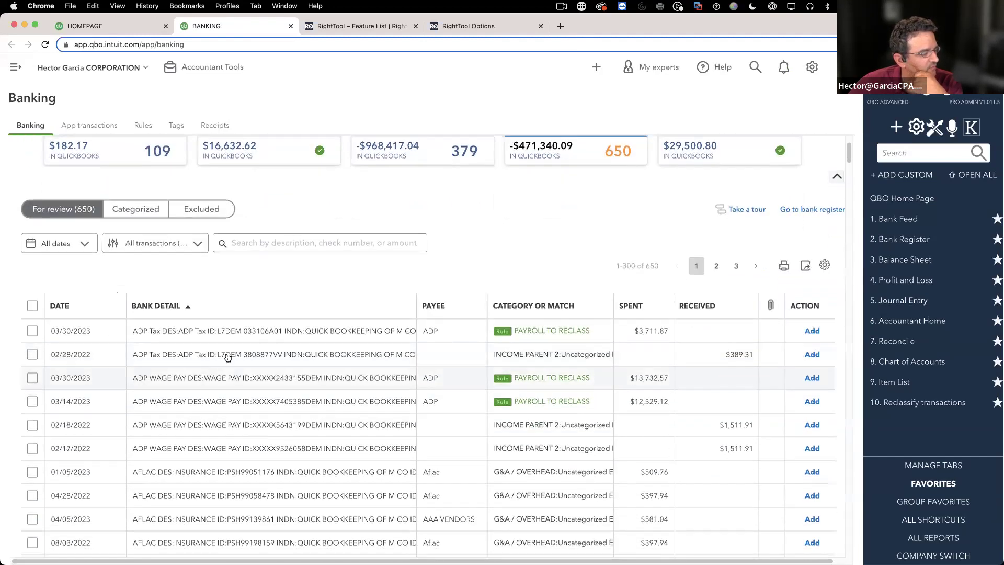
click(529, 330)
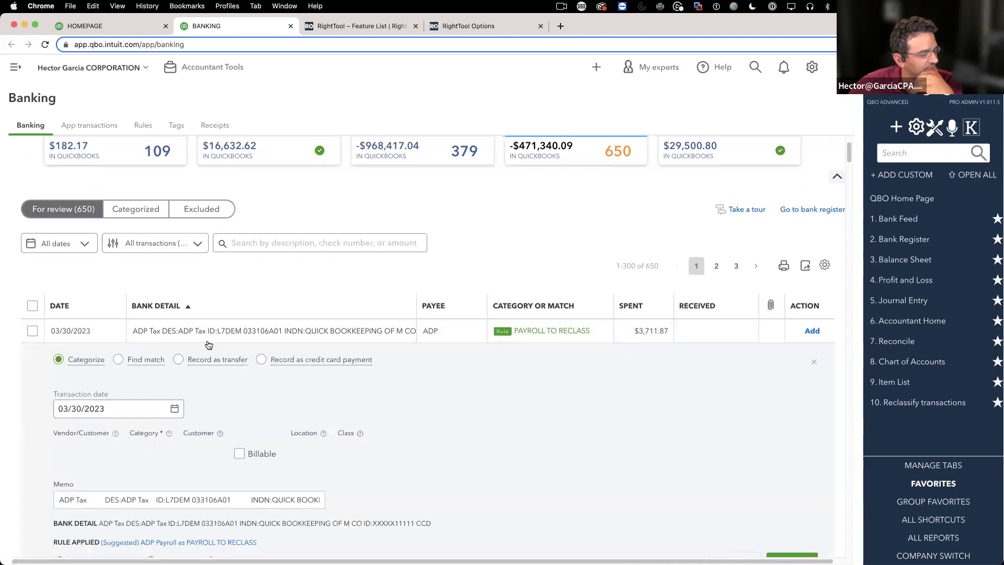
scroll(104, 277, up, 1)
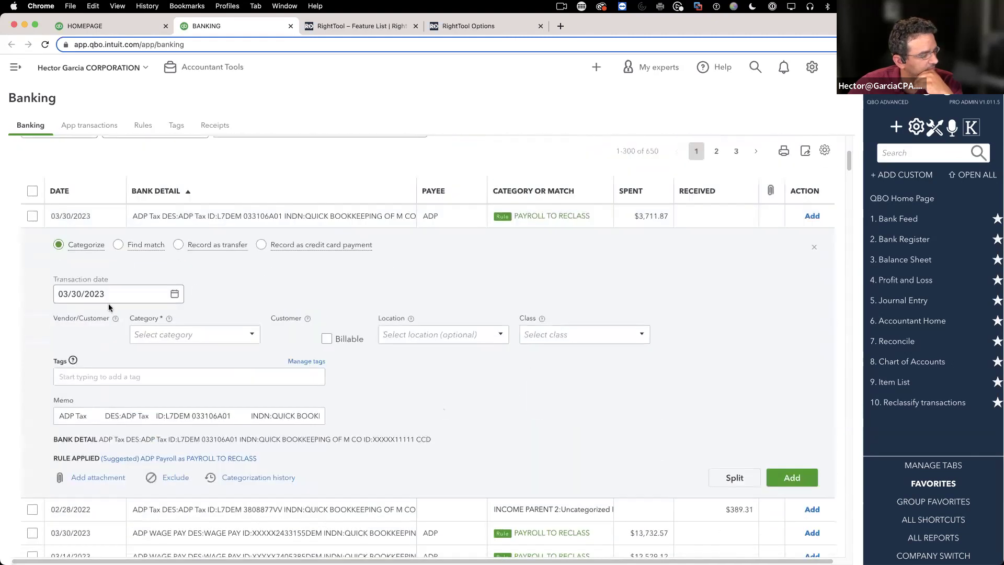
click(178, 337)
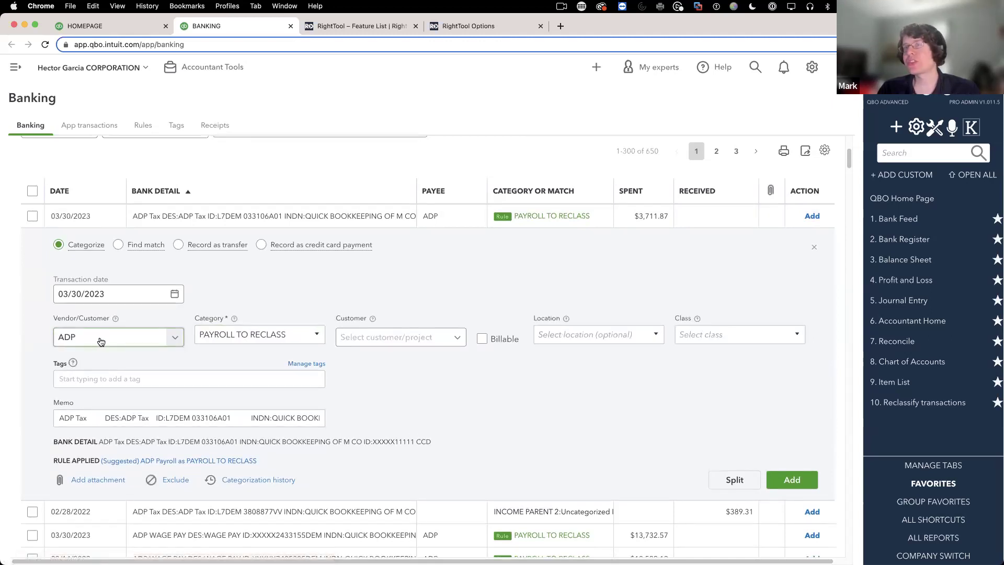
click(101, 342)
key(Tab)
key(Tab)
key(Tab)
key(Tab)
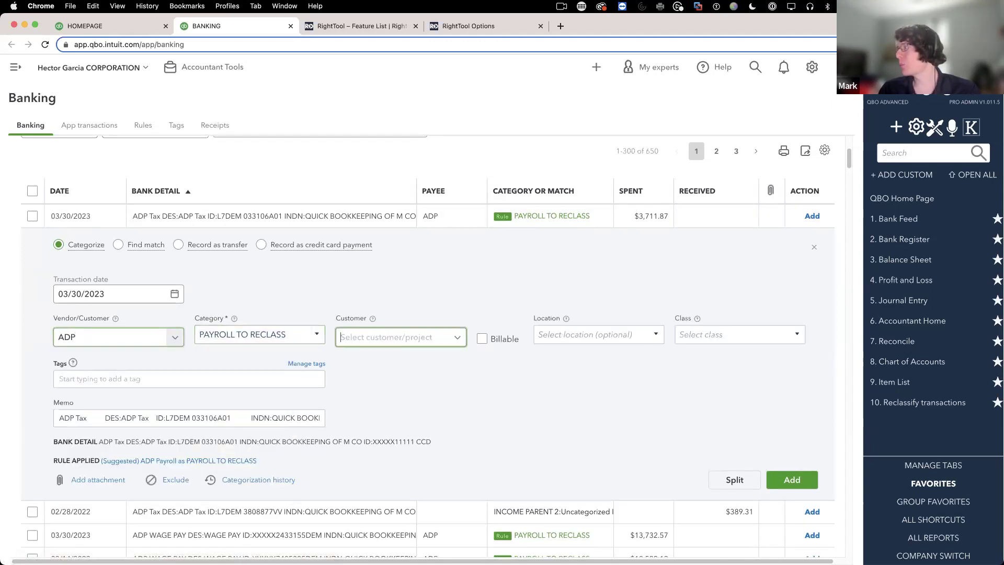
click(288, 412)
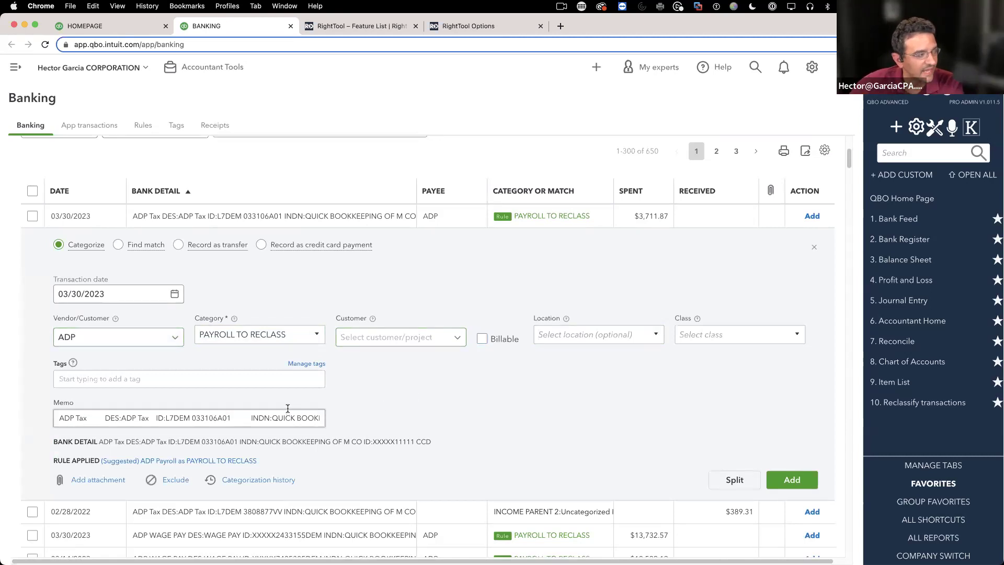
Switch to the Quality Built Construction demo company
click(133, 65)
click(126, 213)
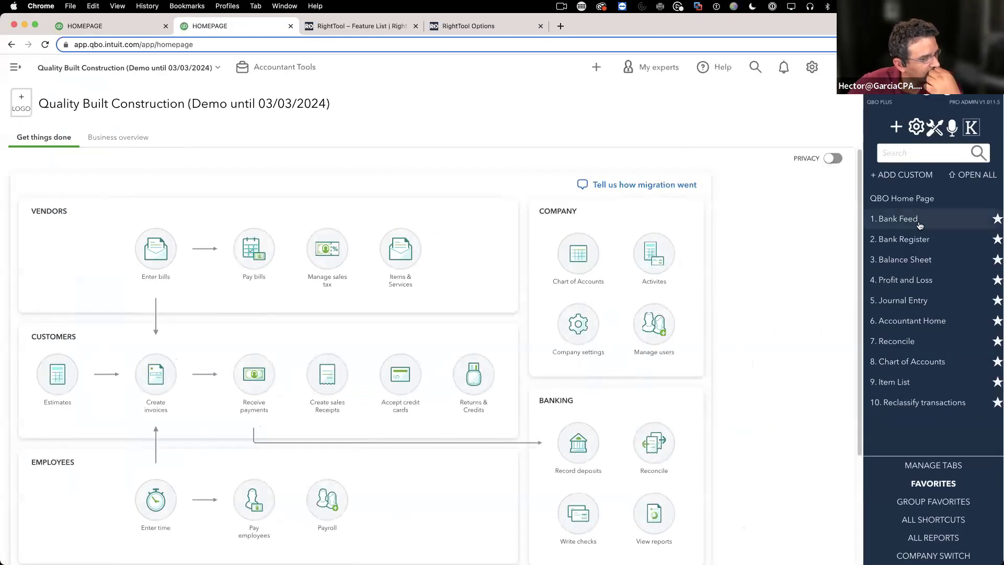
click(920, 224)
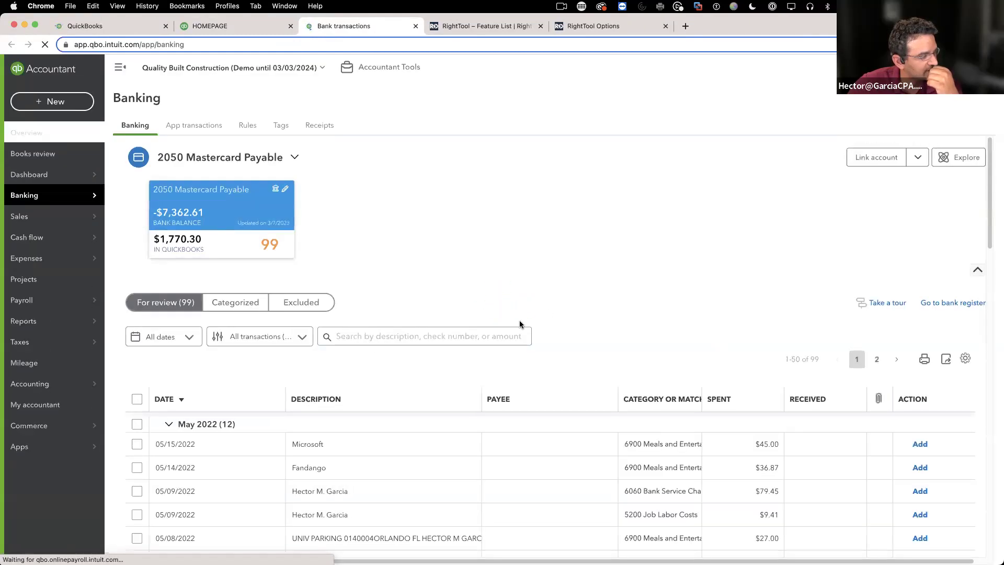
Assign Ready Mix Concrete as payee on the 05/15/2022 Microsoft transaction via a 'mi' search
scroll(519, 324, down, 3)
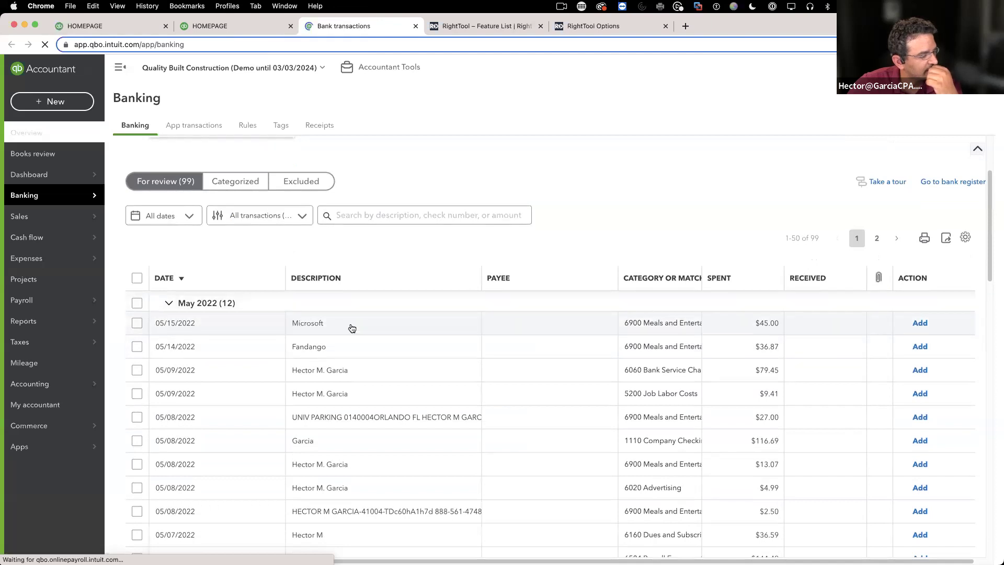
click(352, 328)
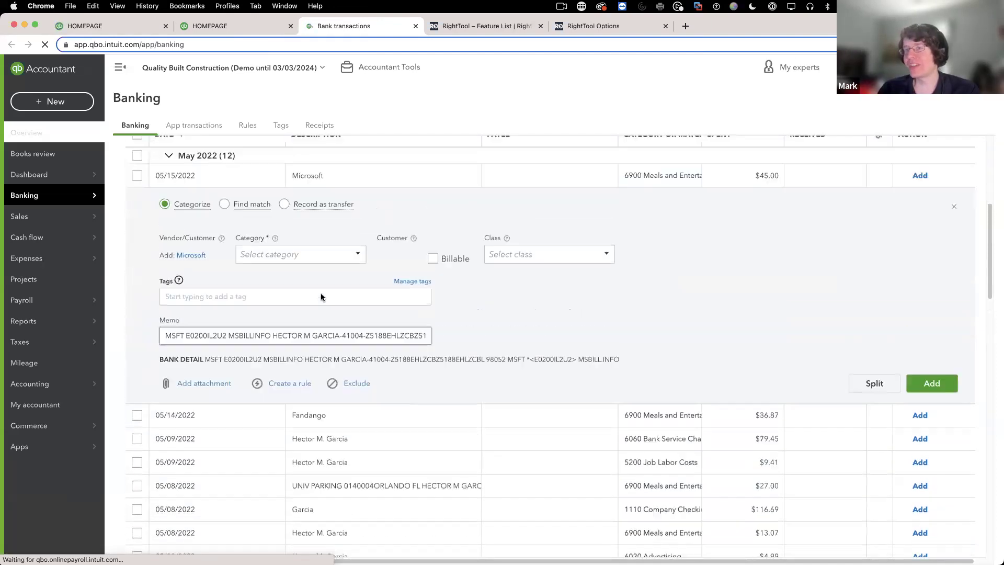
click(103, 309)
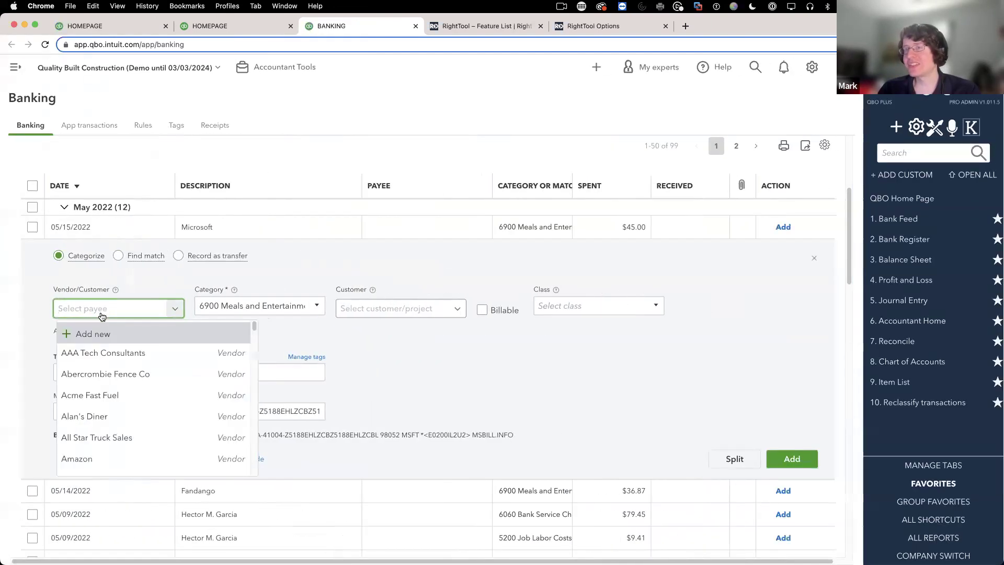
text(micro)
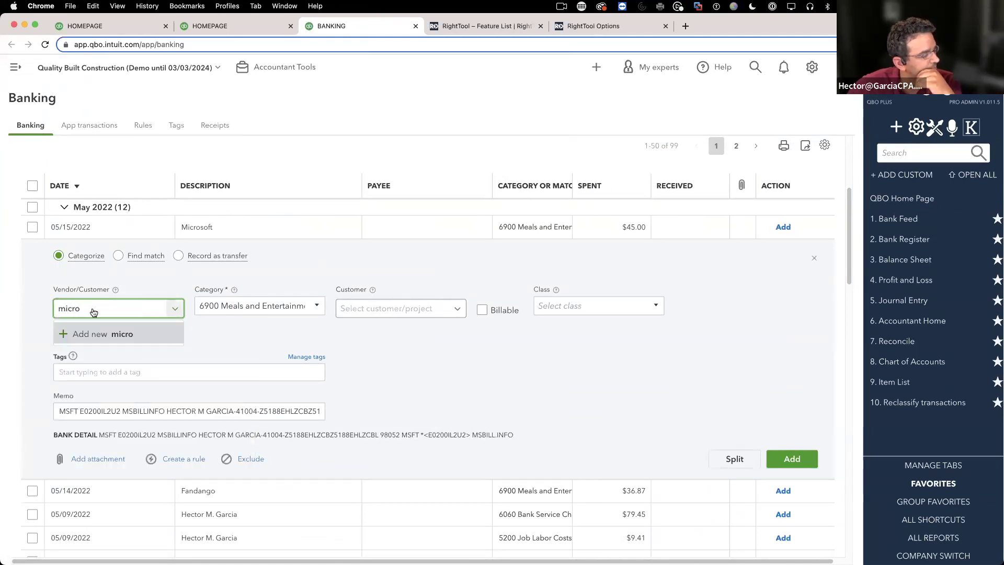
text(s)
key(BackSpace)
key(BackSpace)
key(BackSpace)
key(BackSpace)
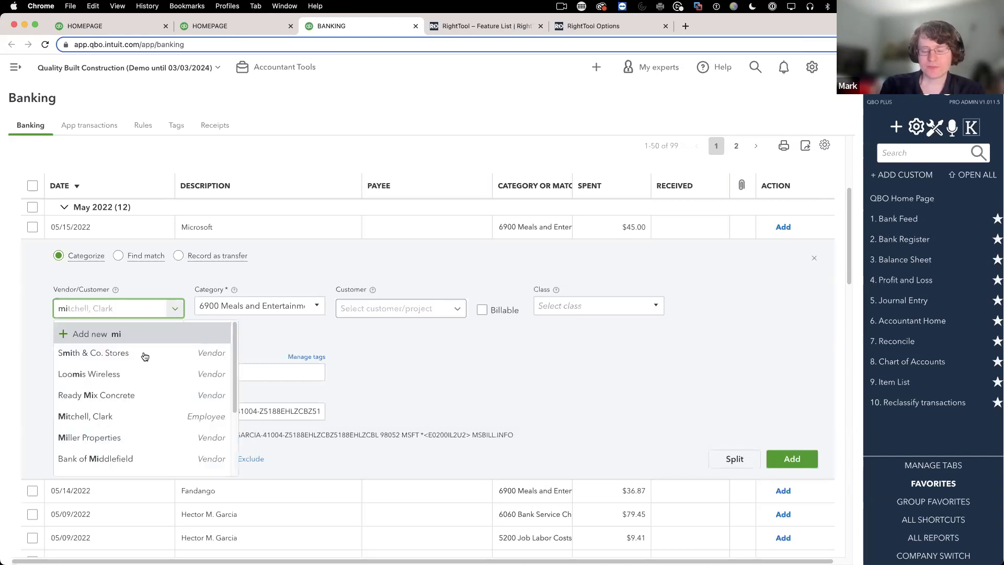
click(119, 396)
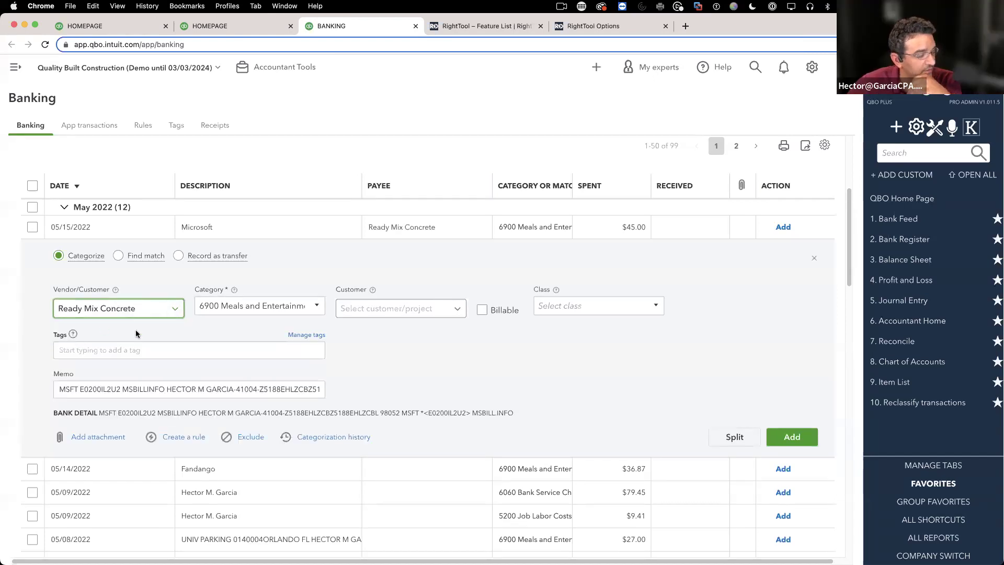
scroll(335, 368, up, 5)
scroll(335, 368, down, 5)
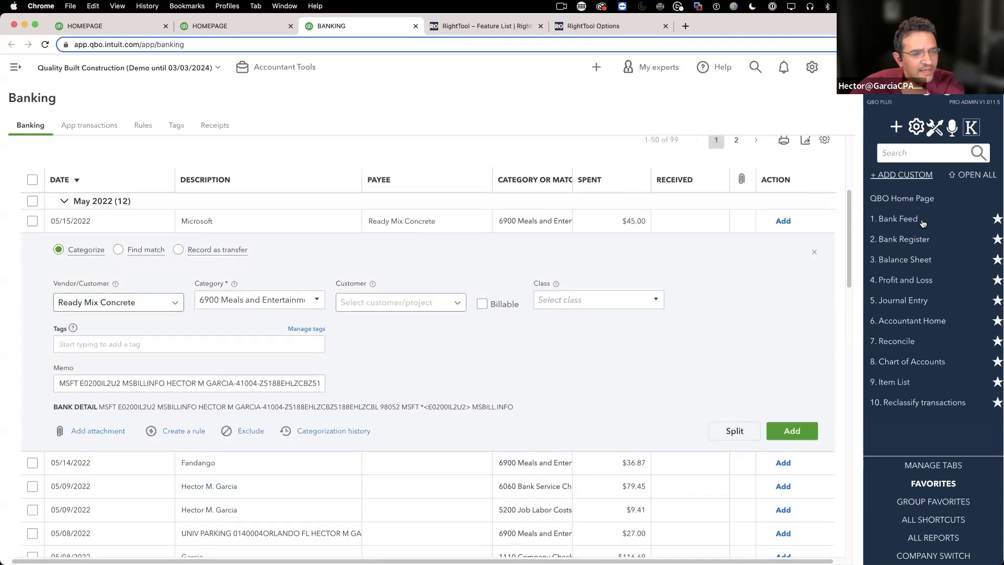
click(905, 240)
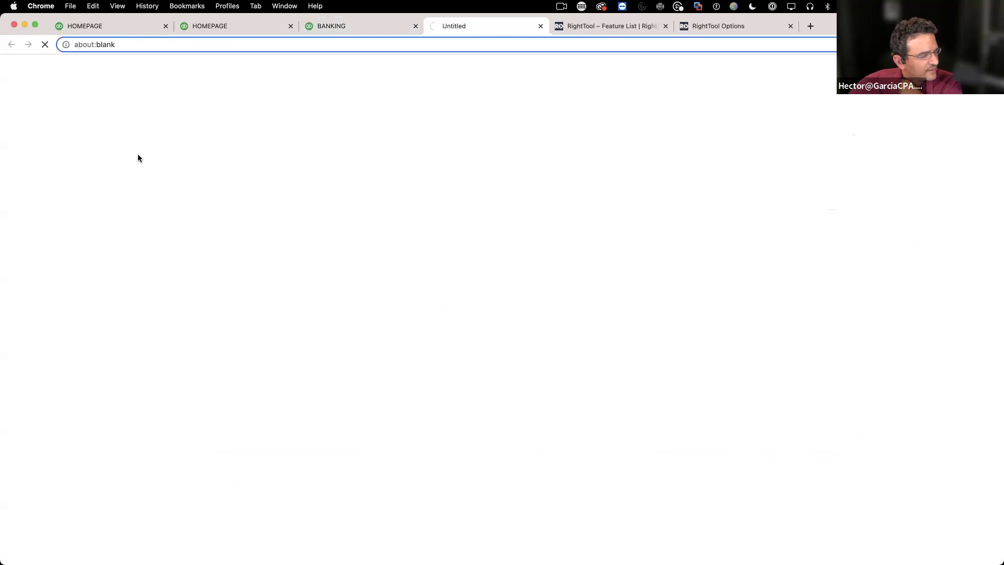
Turn off Register PRO's Batch Delete and Delete & Unreconcile features in RightTool Options
click(416, 25)
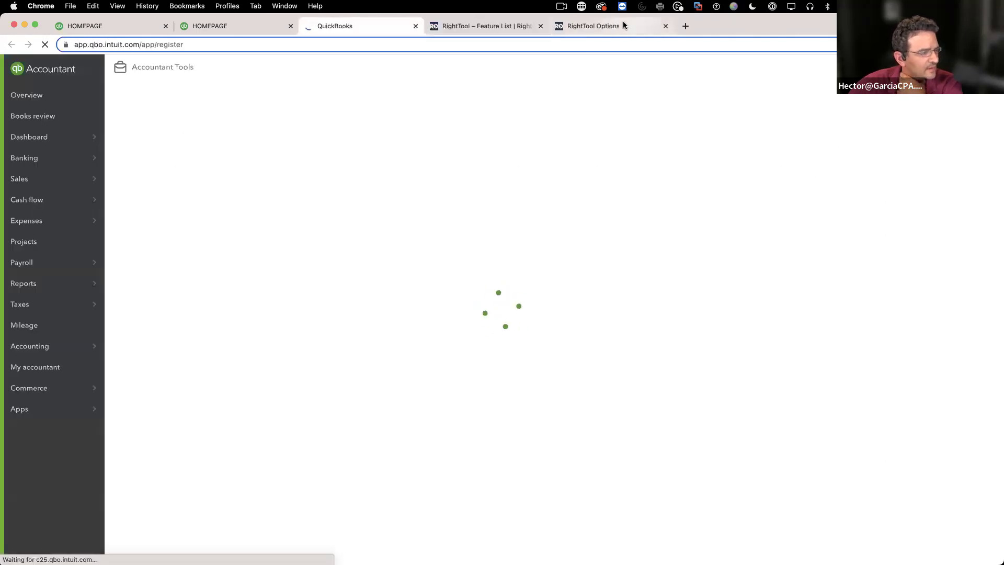
click(624, 25)
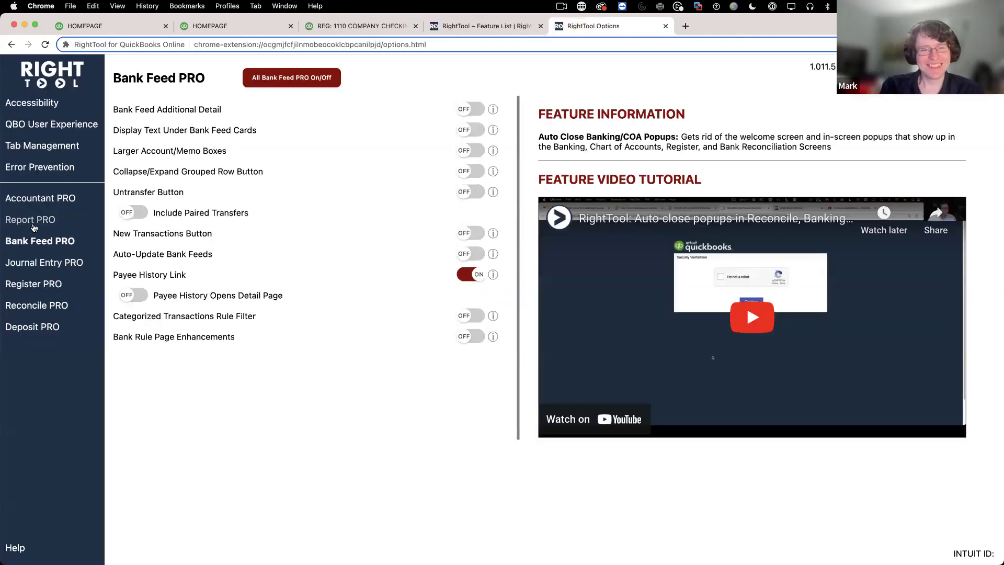
click(31, 284)
click(151, 130)
click(152, 110)
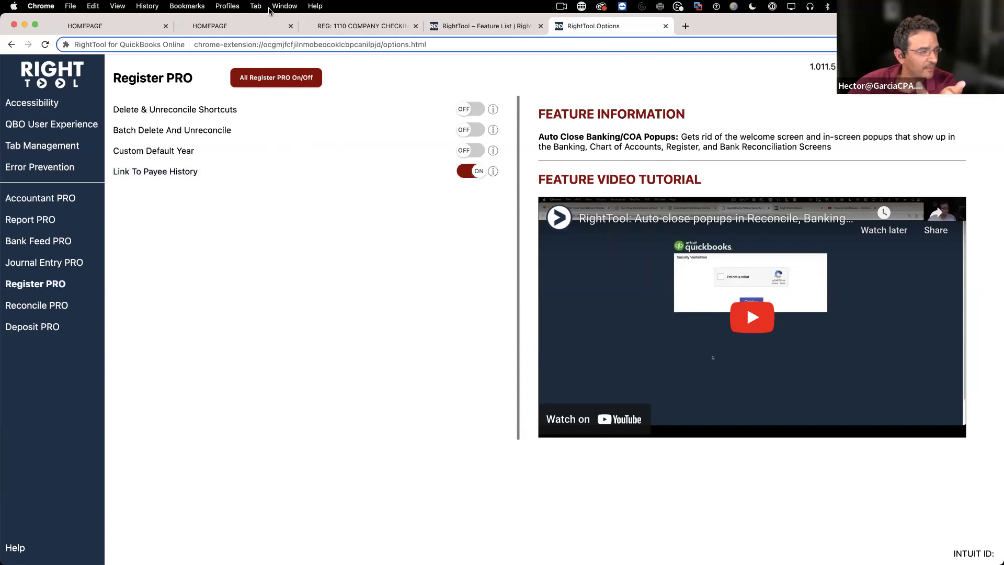
click(345, 26)
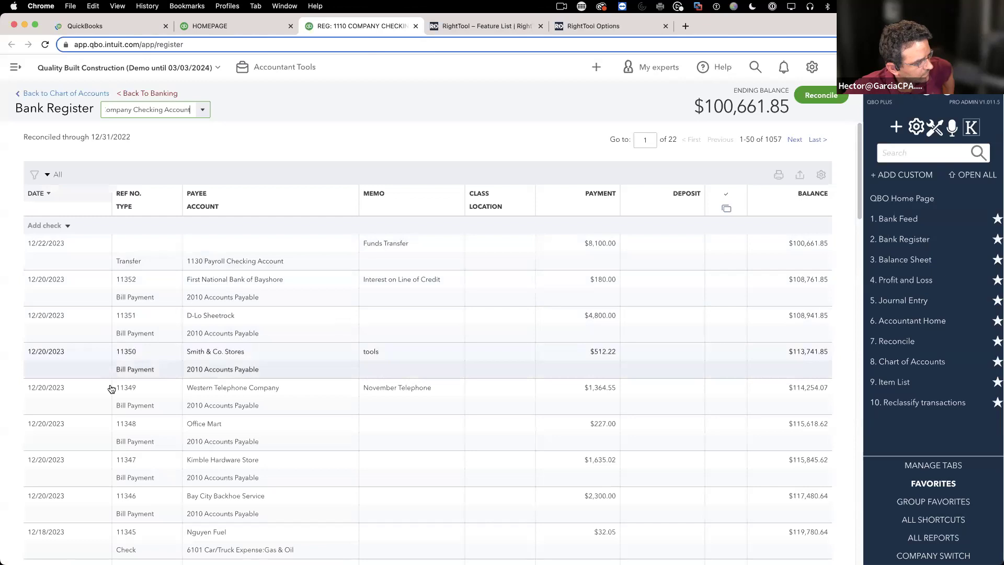
scroll(112, 389, down, 5)
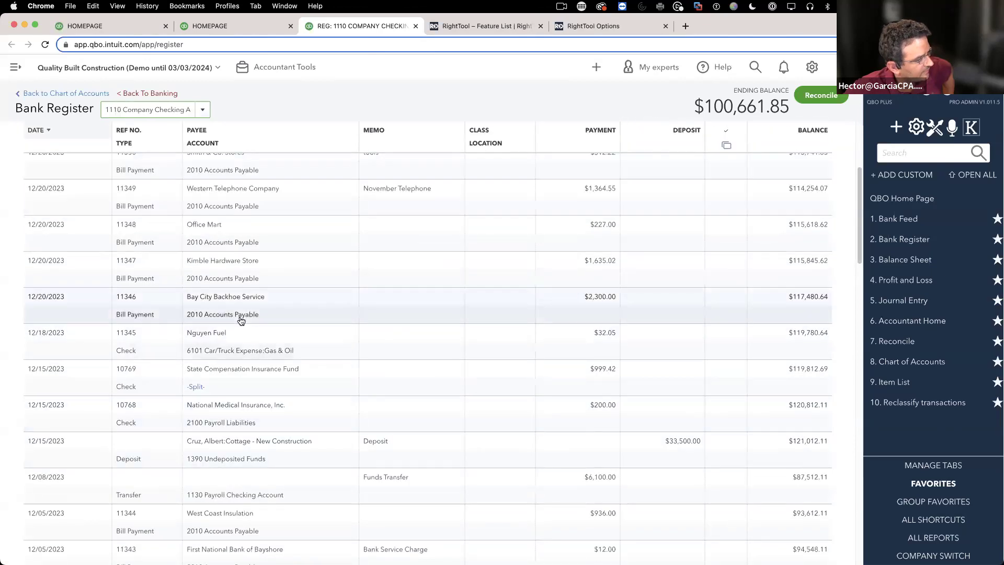
click(241, 320)
scroll(251, 342, up, 2)
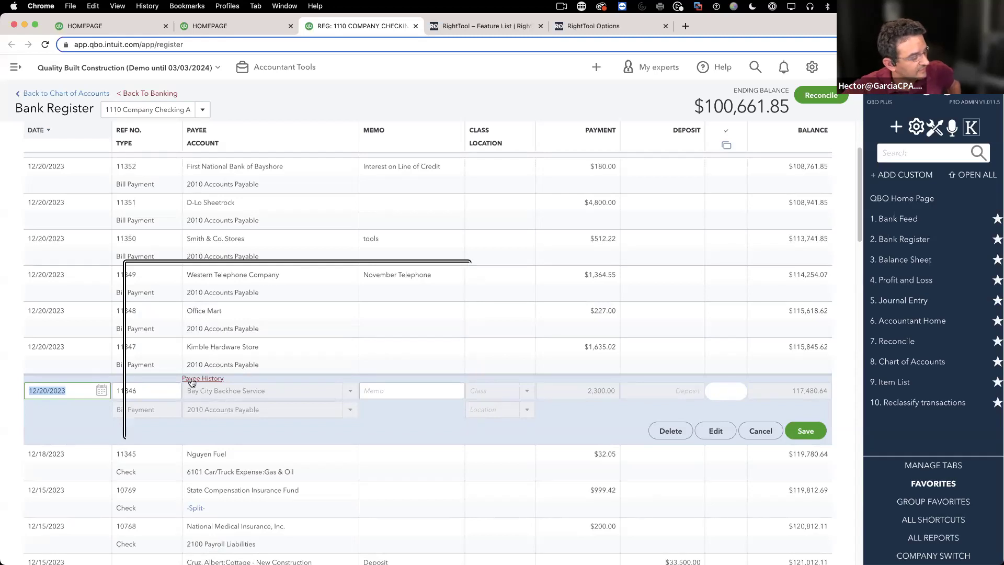
click(96, 289)
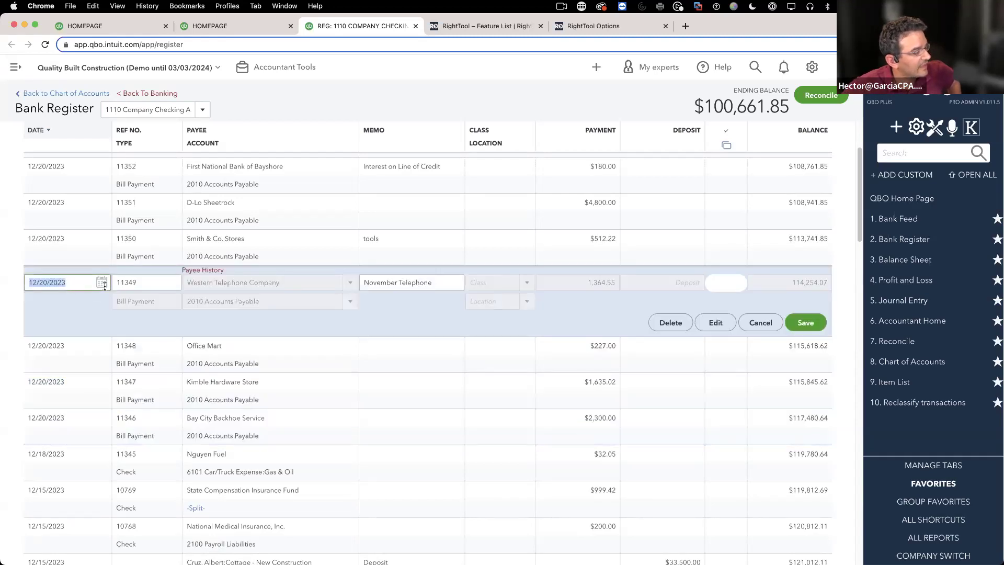
click(74, 258)
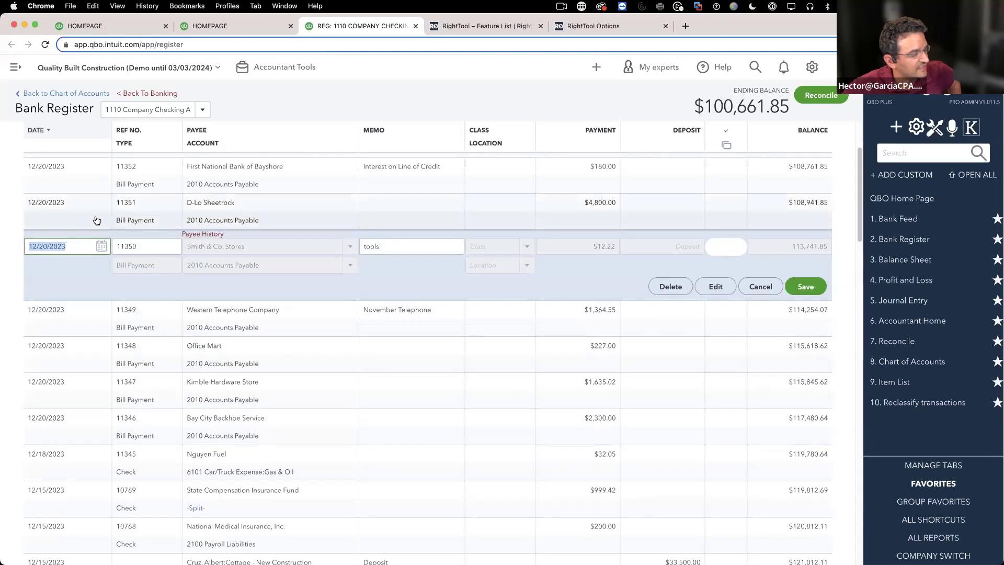
click(203, 205)
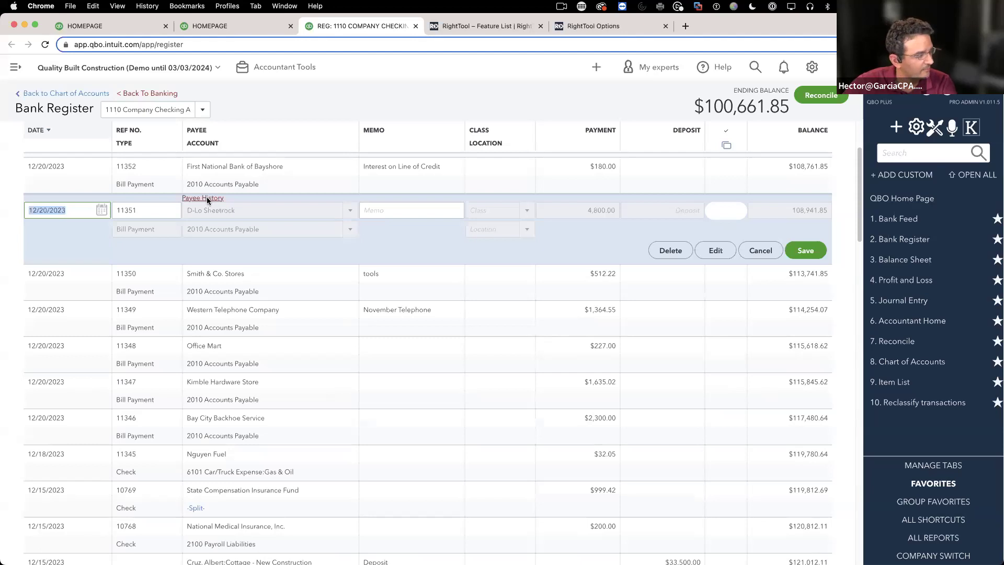
click(207, 198)
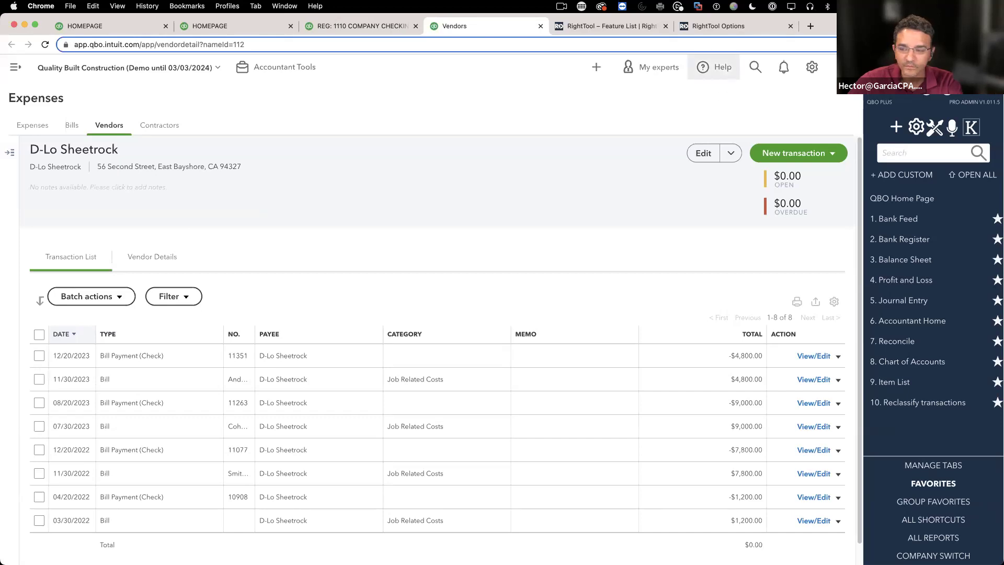
scroll(200, 247, down, 1)
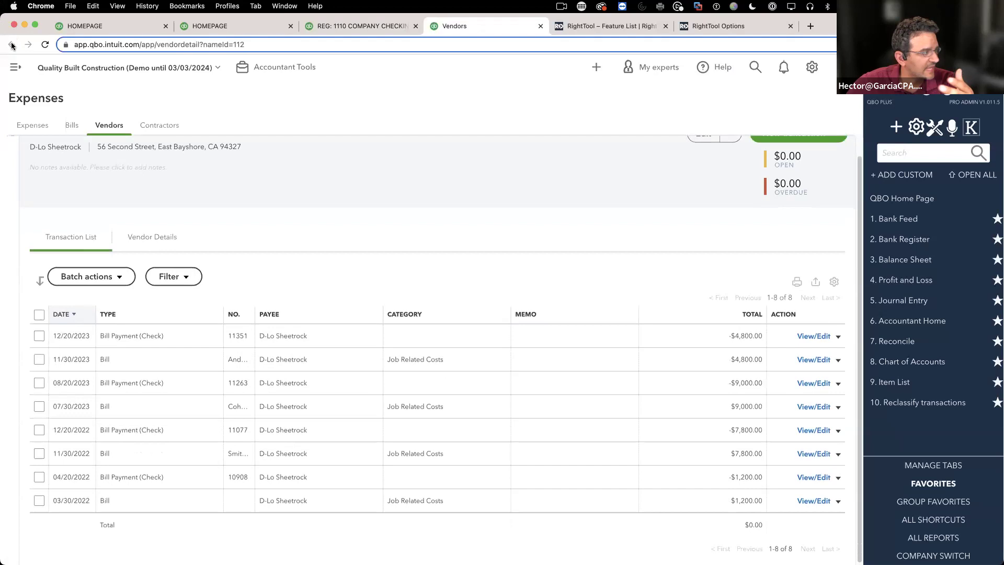
click(540, 26)
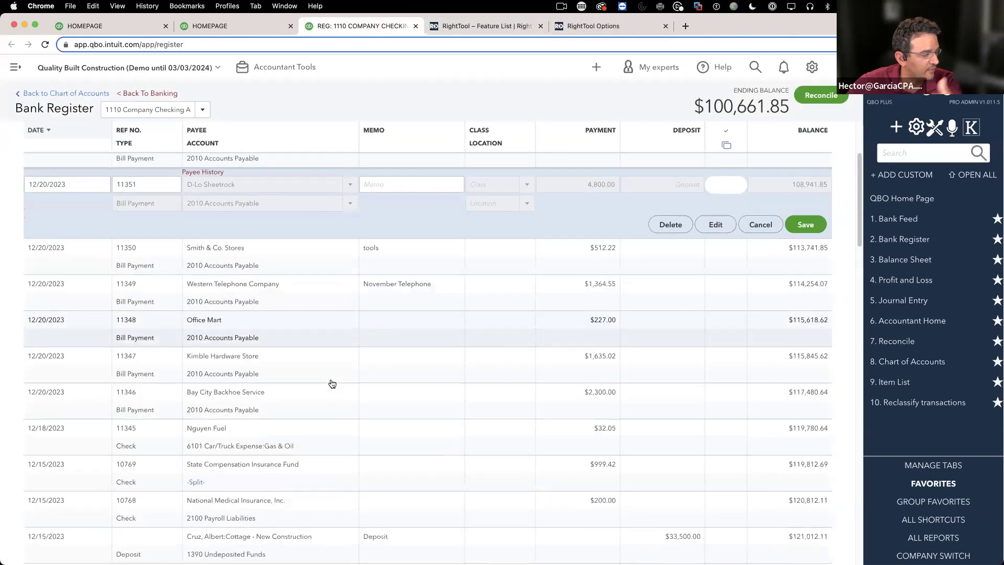
key(Escape)
scroll(179, 363, down, 5)
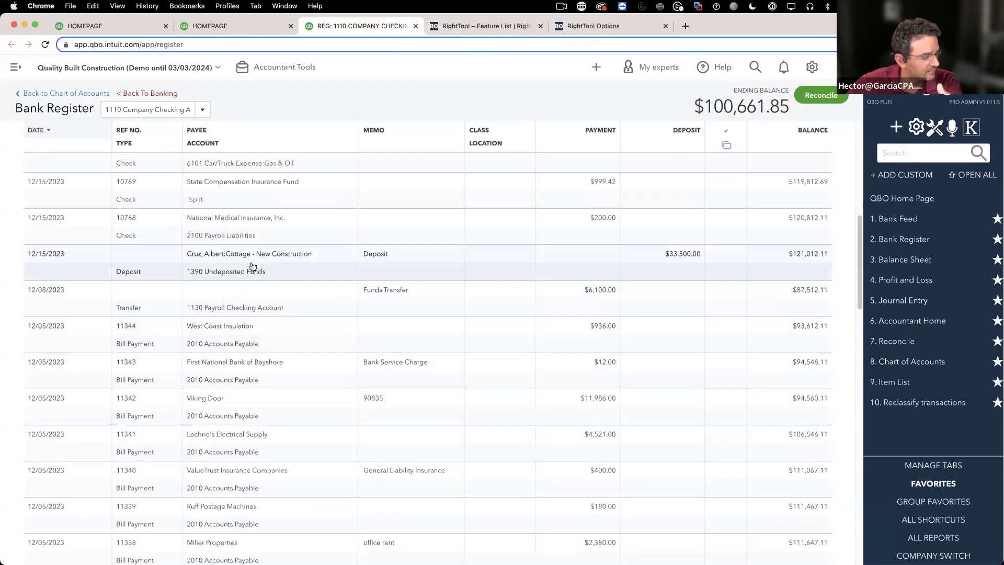
Try renaming check 10768's payee to NM Insurance, Inc., cancel the new name, and reopen the check
click(260, 235)
scroll(511, 256, up, 1)
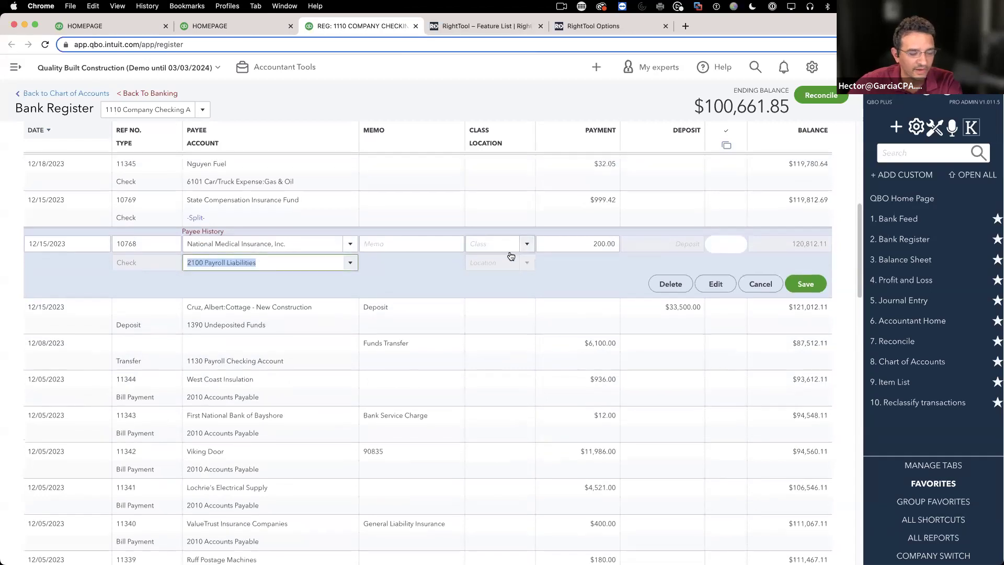
click(299, 242)
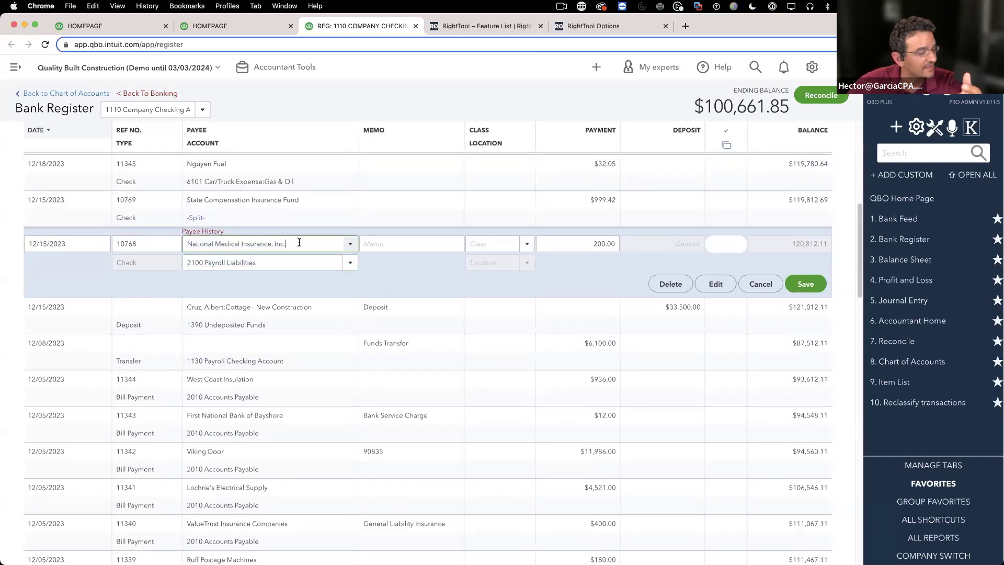
drag(299, 242, 190, 243)
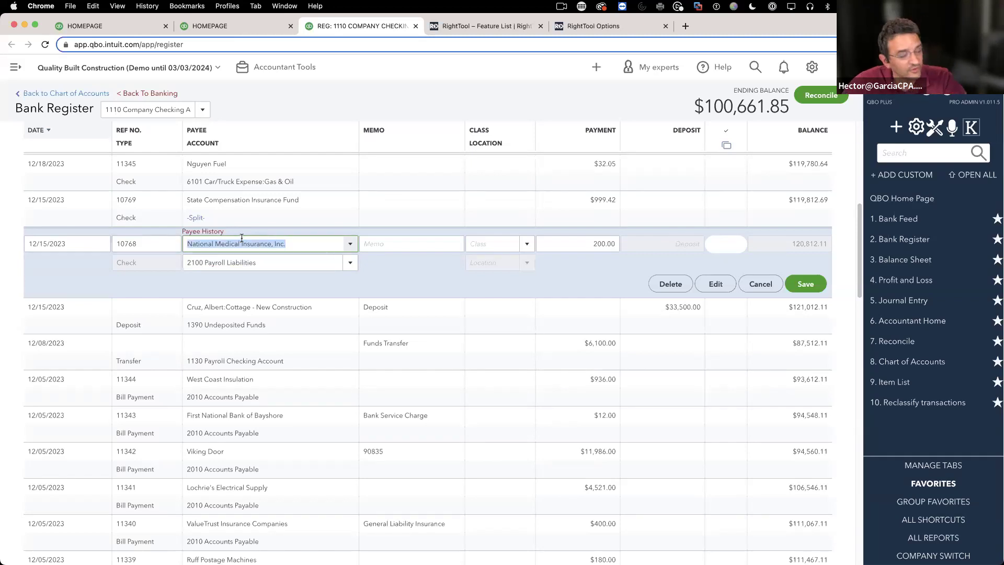
key(Left)
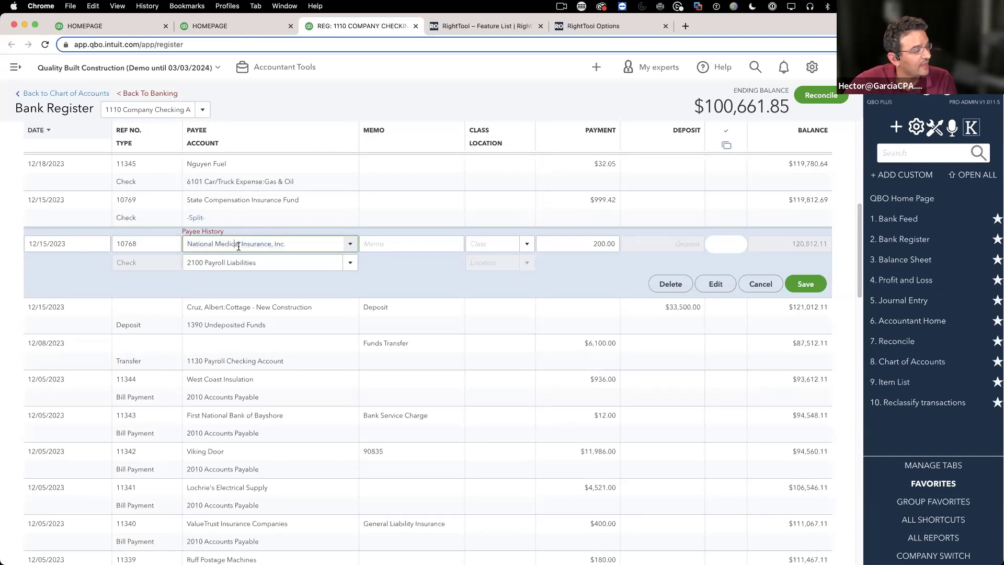
shift+click(183, 243)
text(NM)
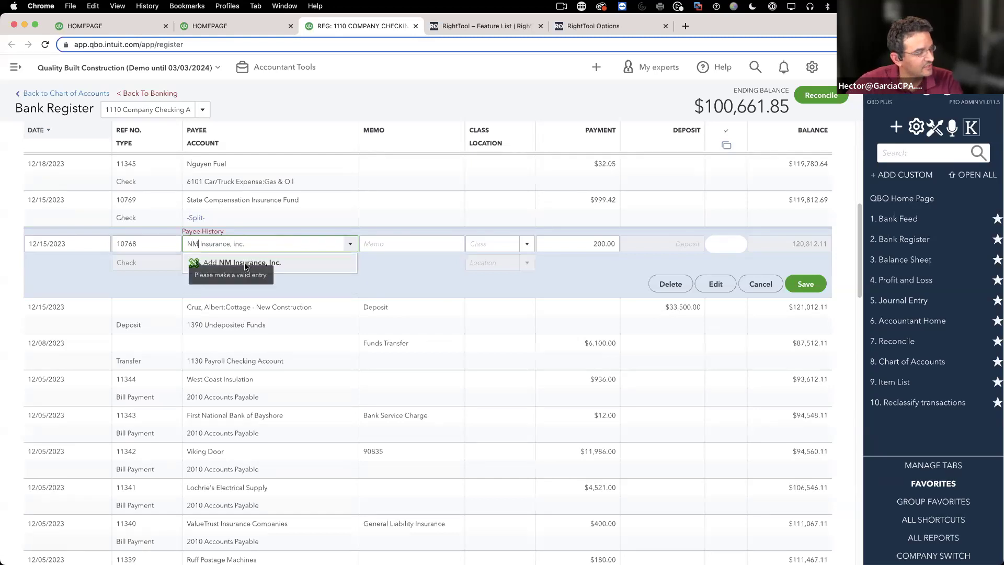
click(246, 267)
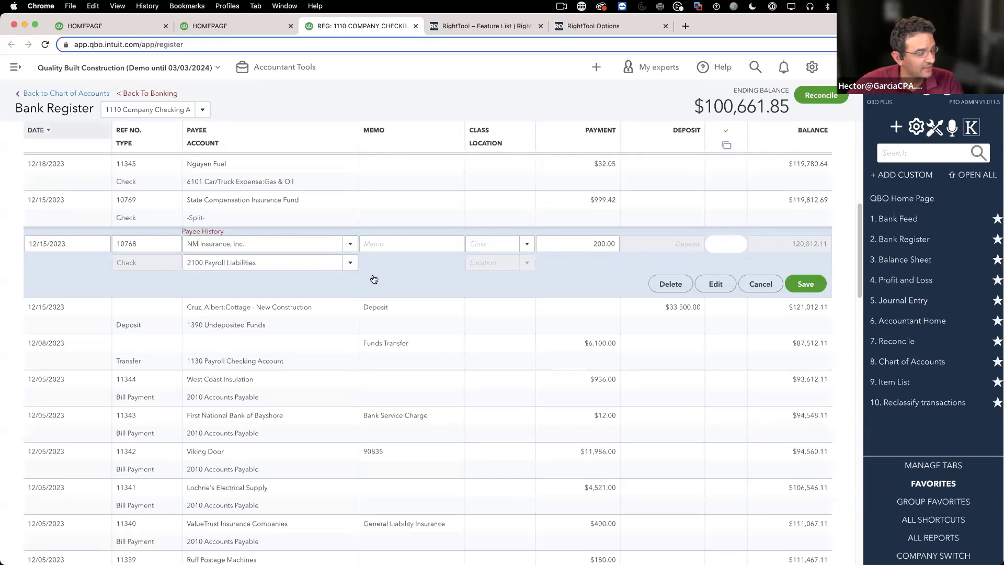
click(448, 324)
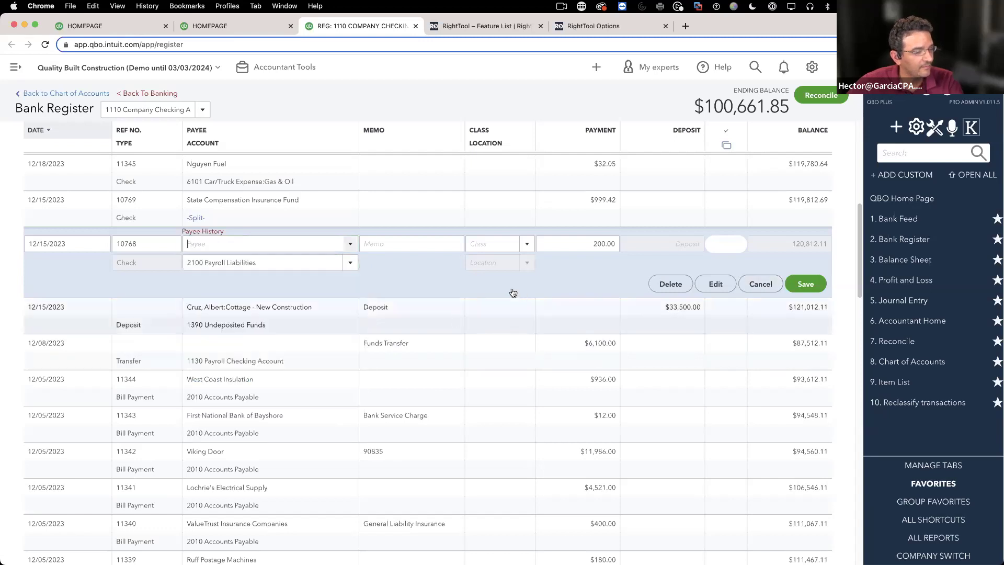
click(254, 217)
click(252, 270)
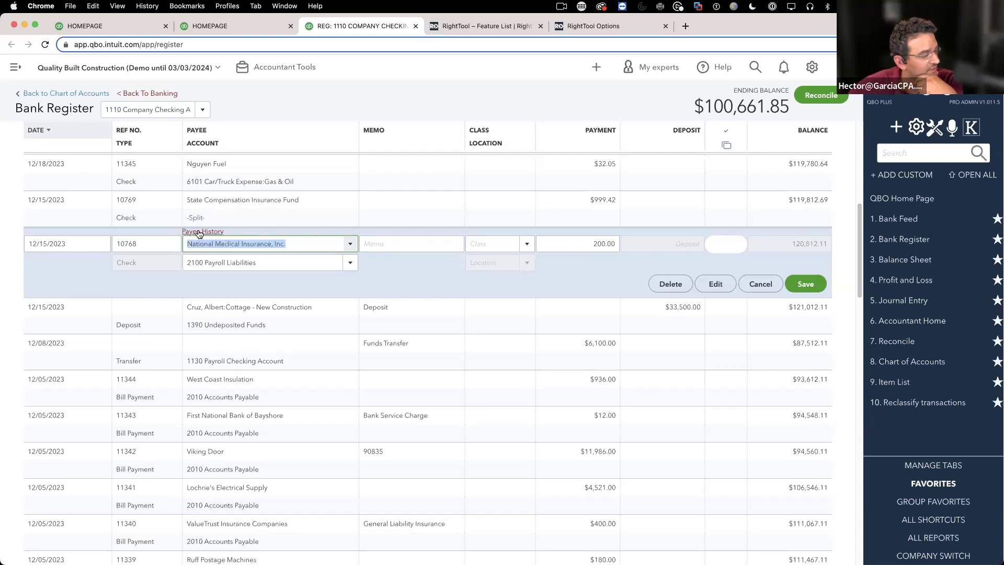
From Payee History, change the vendor display name from National Medical to NM Insurance, Inc. and save
click(199, 231)
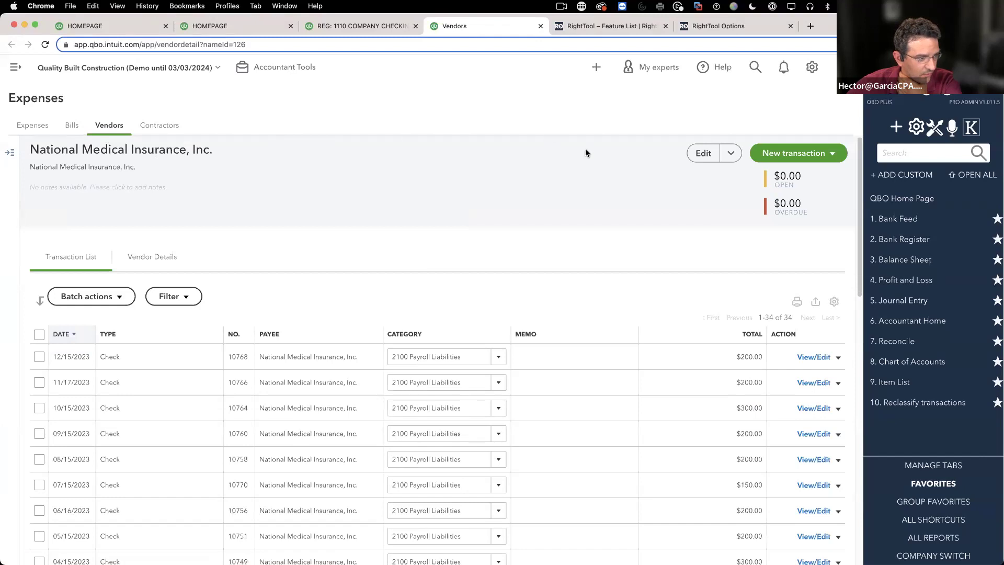
click(692, 153)
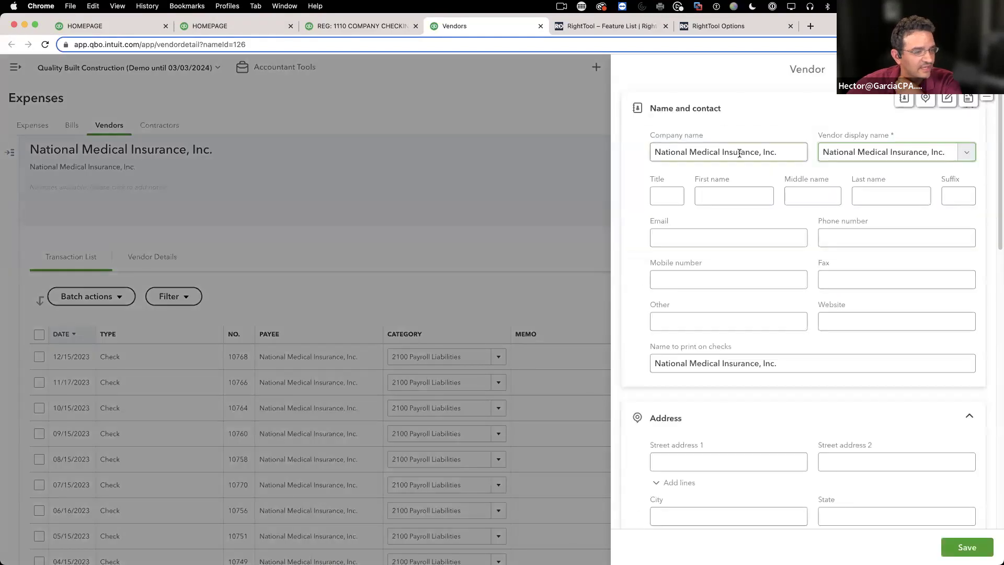
drag(892, 153, 824, 152)
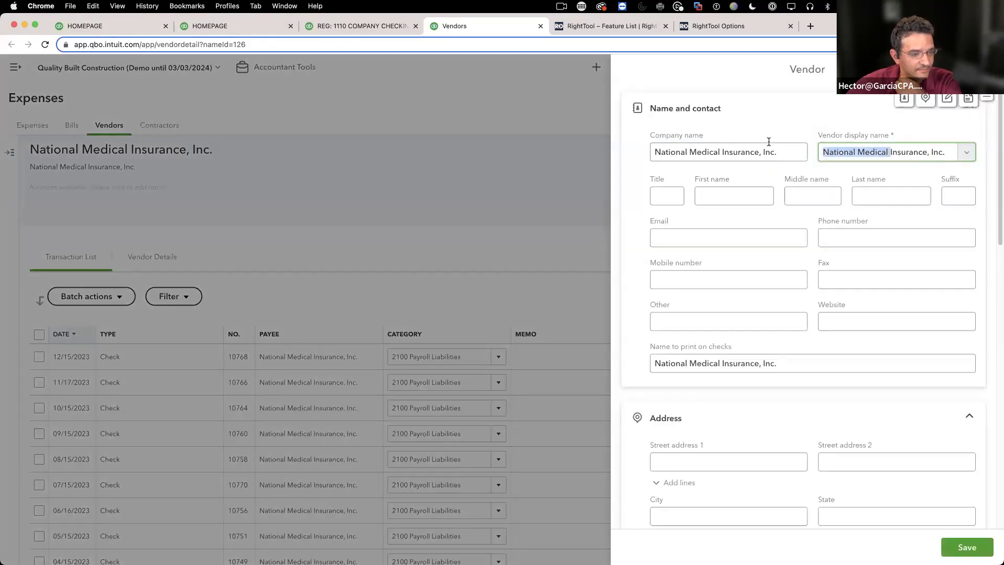
text(NM)
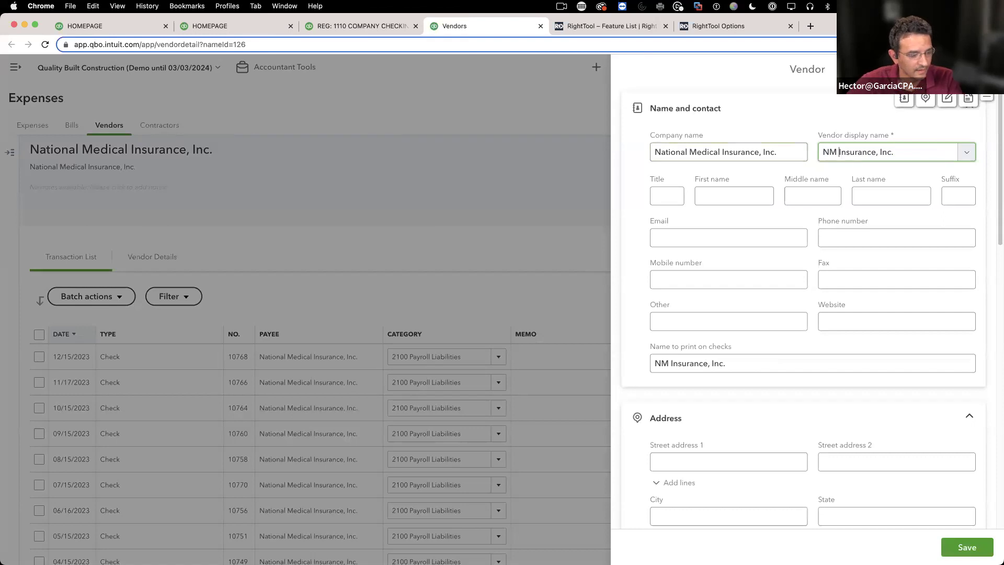
click(967, 546)
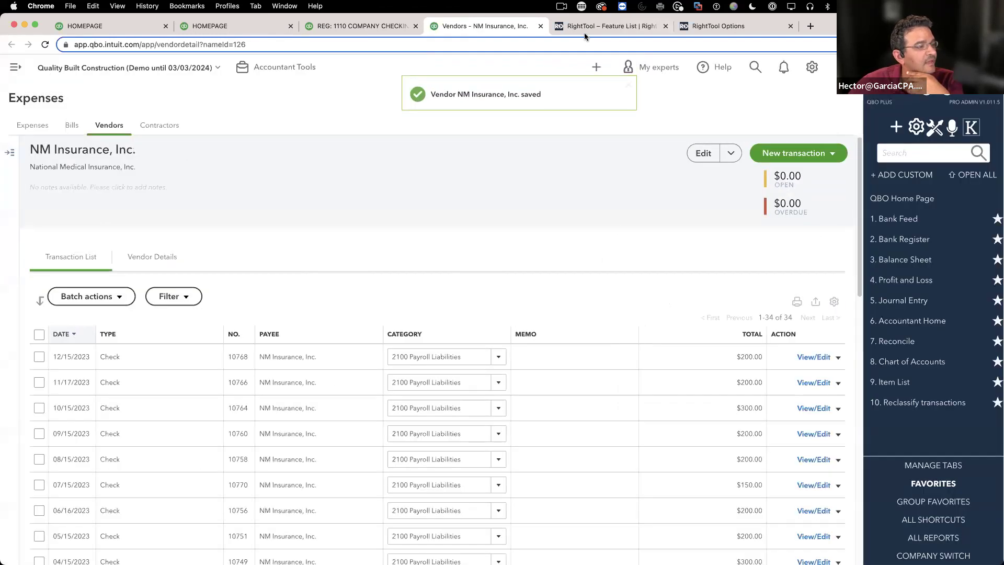
click(540, 27)
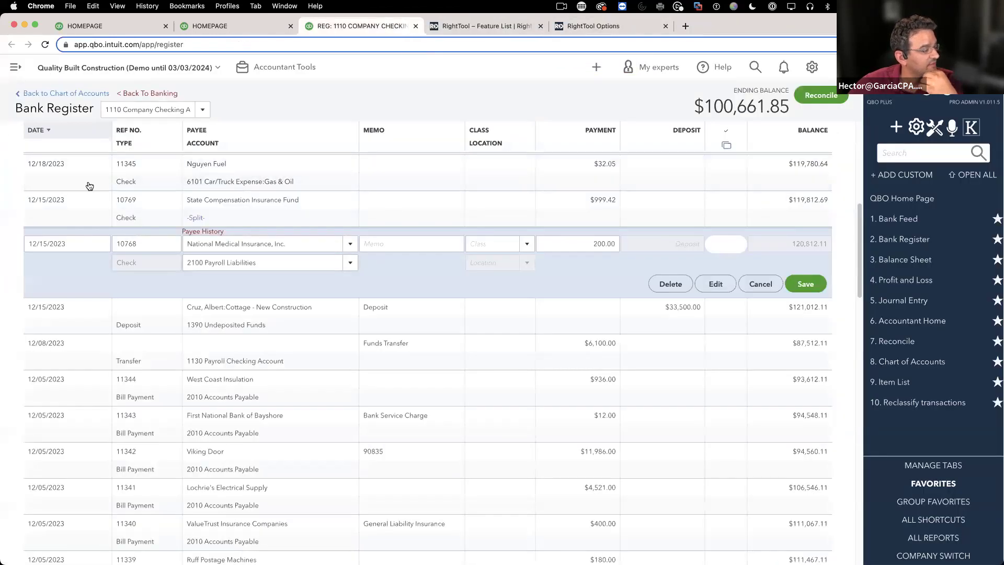
Reload the register and open check 10768, now listed under NM Insurance, Inc
click(45, 45)
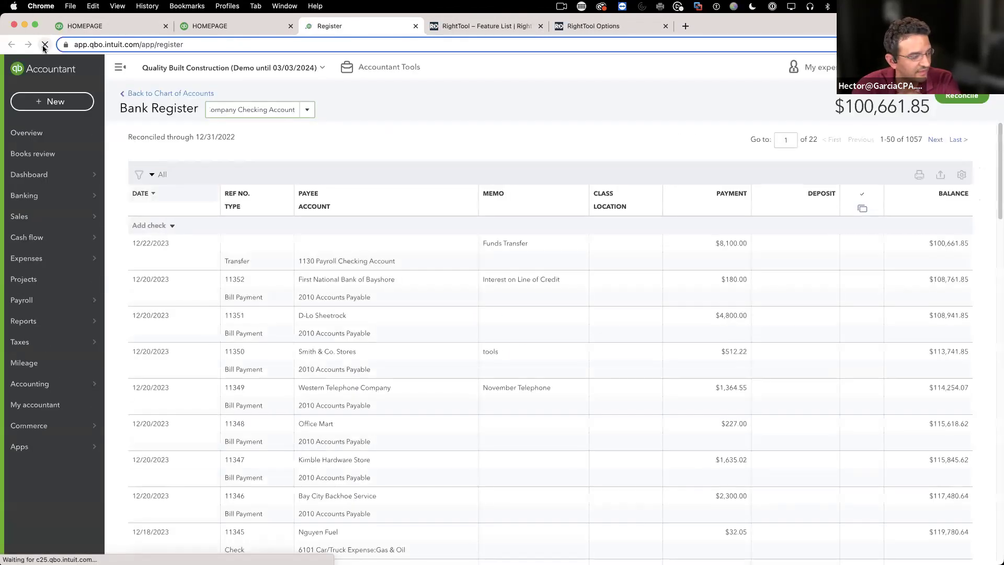
scroll(262, 416, down, 4)
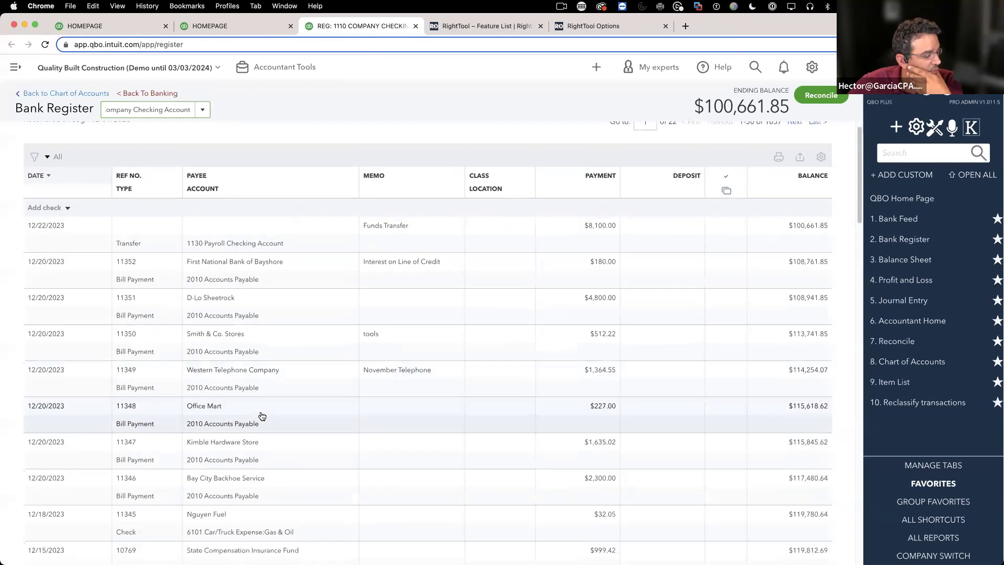
scroll(277, 429, down, 4)
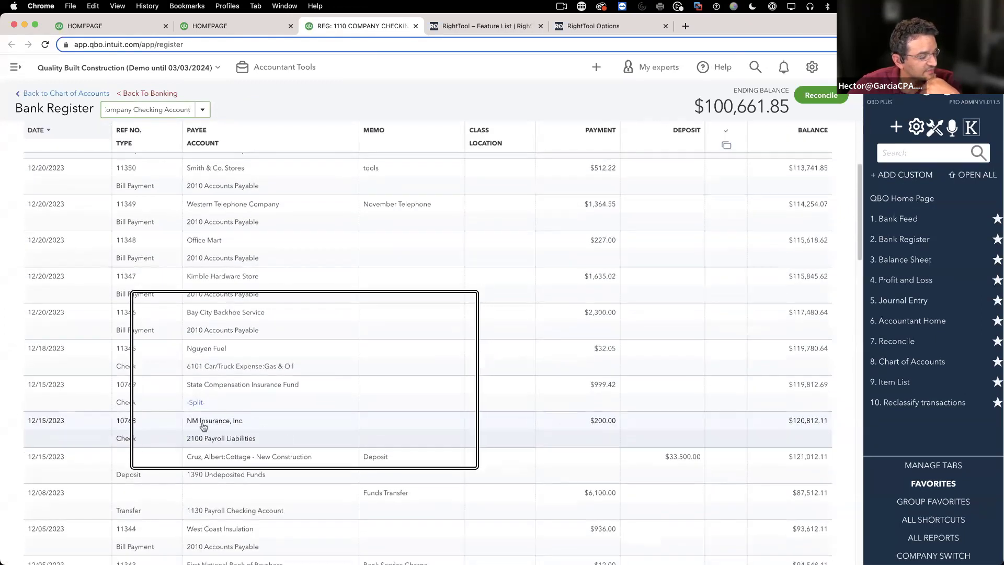
click(192, 429)
scroll(246, 391, down, 2)
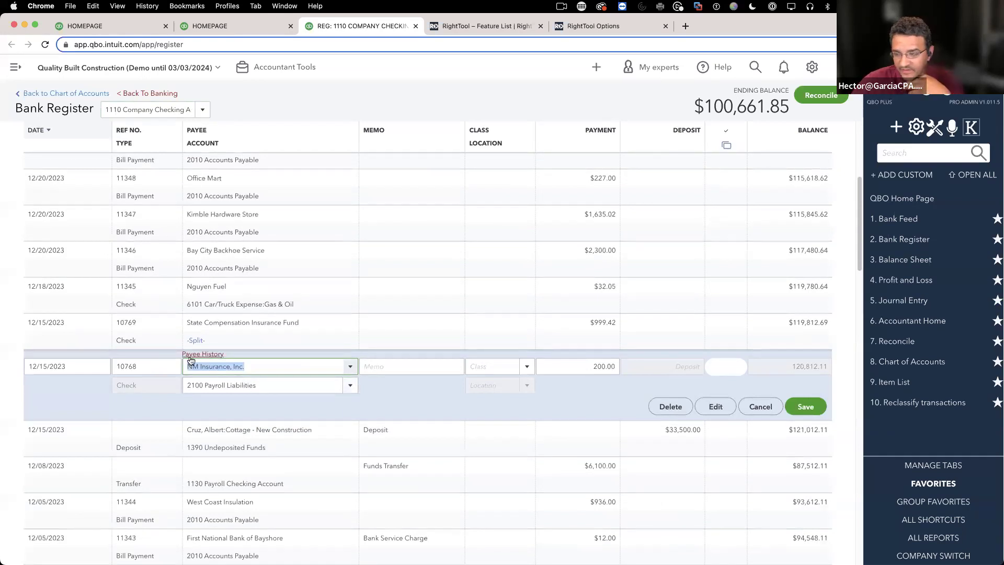
click(606, 26)
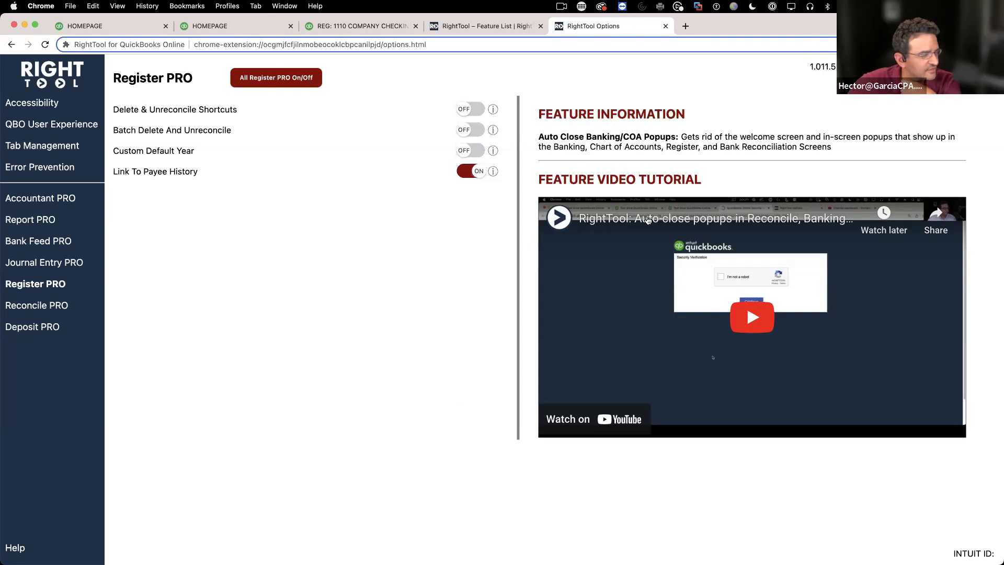
Highlight the Link To Payee History, Show Journal Normal Balances and Larger Drawer feature notes
click(492, 26)
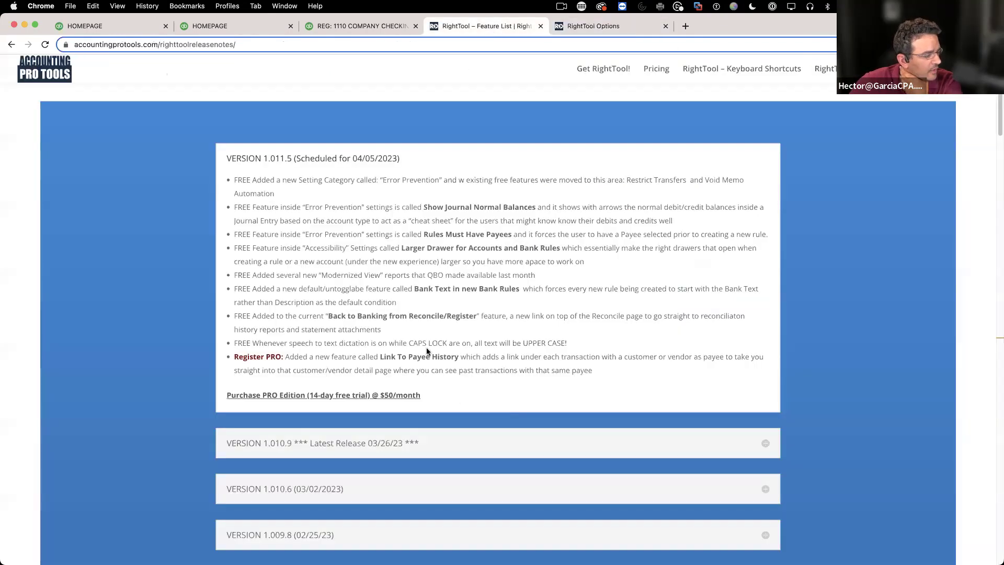
drag(402, 357, 679, 372)
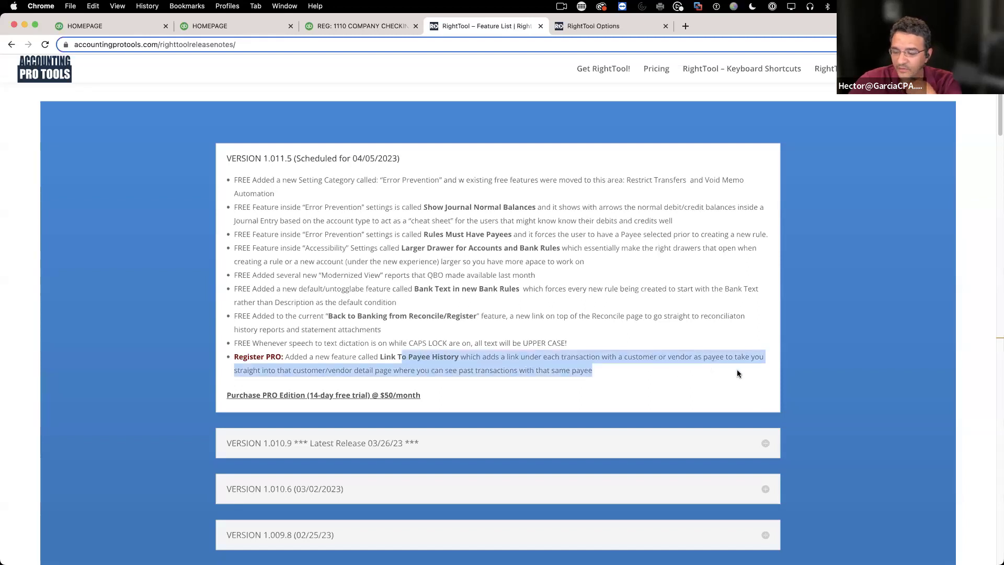
click(465, 369)
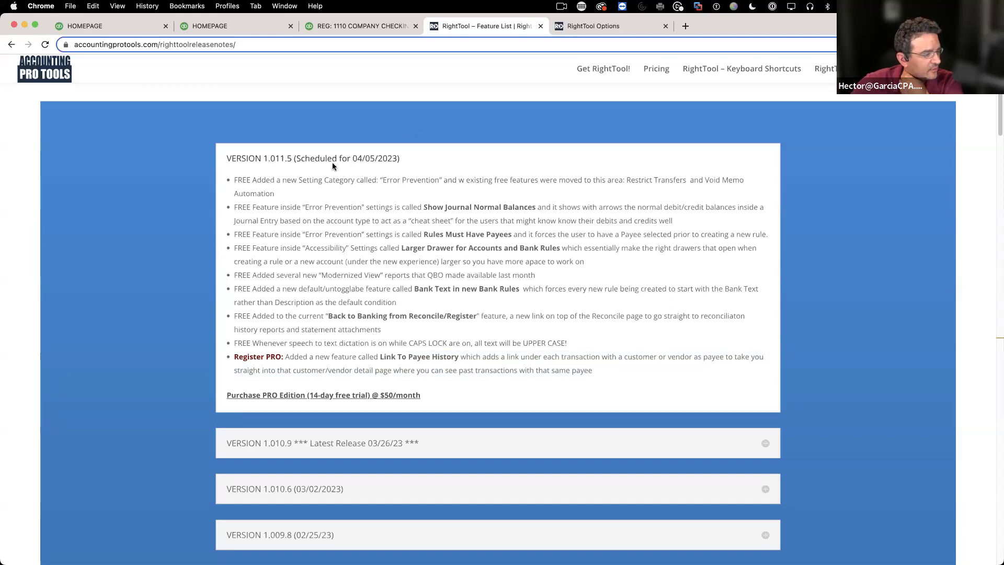
drag(428, 207, 374, 236)
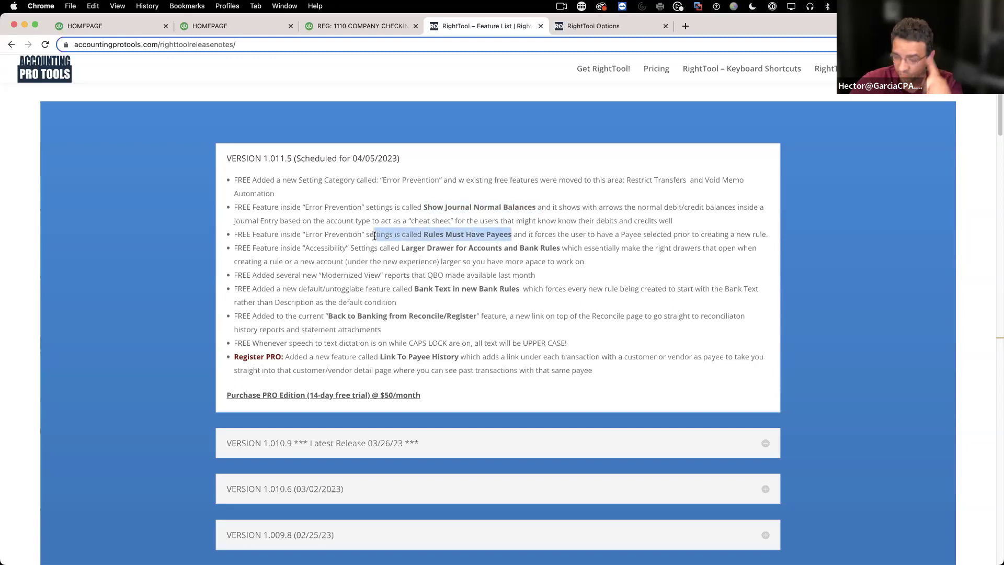
click(376, 236)
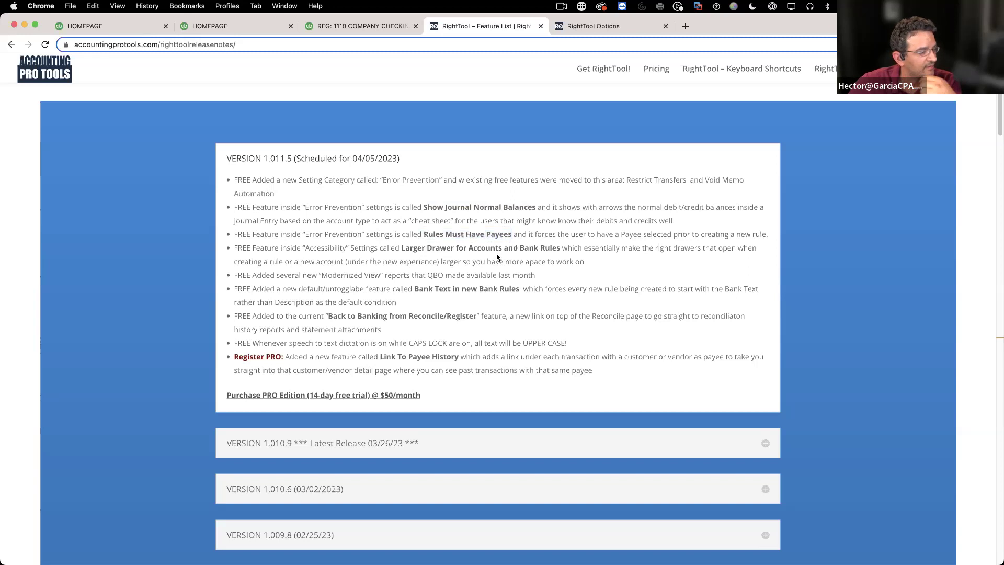
drag(562, 249, 372, 251)
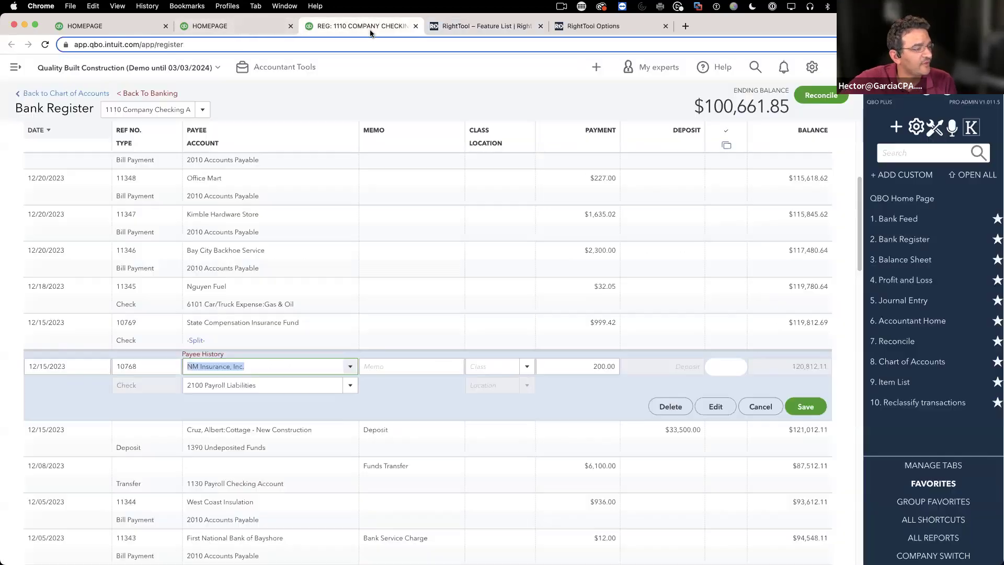
click(369, 29)
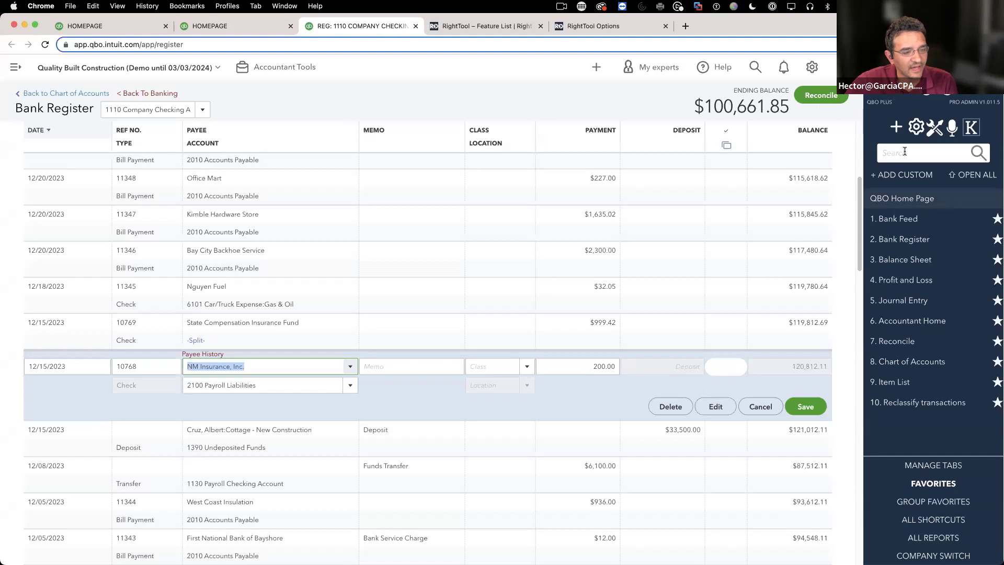
Return to the chart of accounts and open the Reports Center via a RightTool 'report' search
click(30, 95)
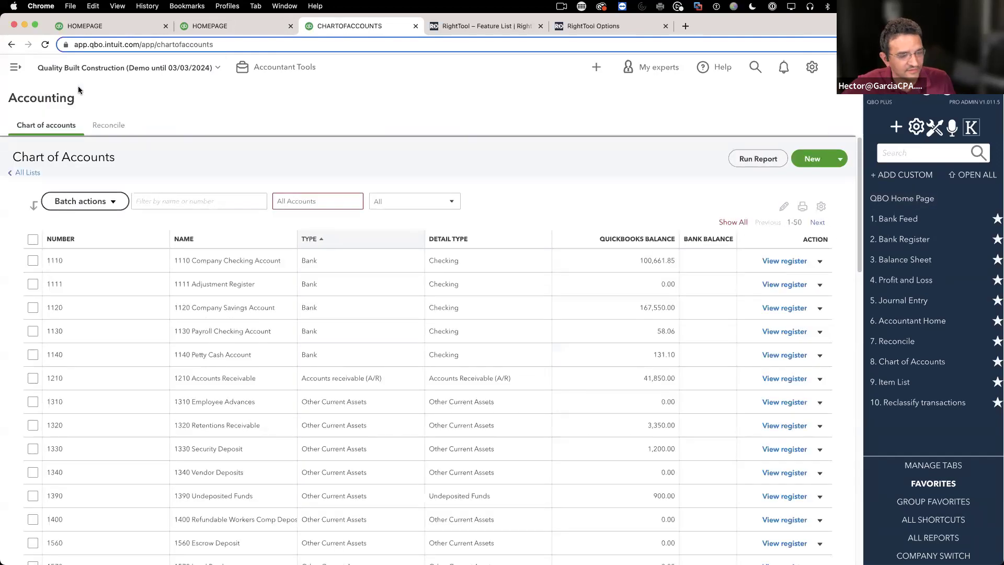
click(897, 146)
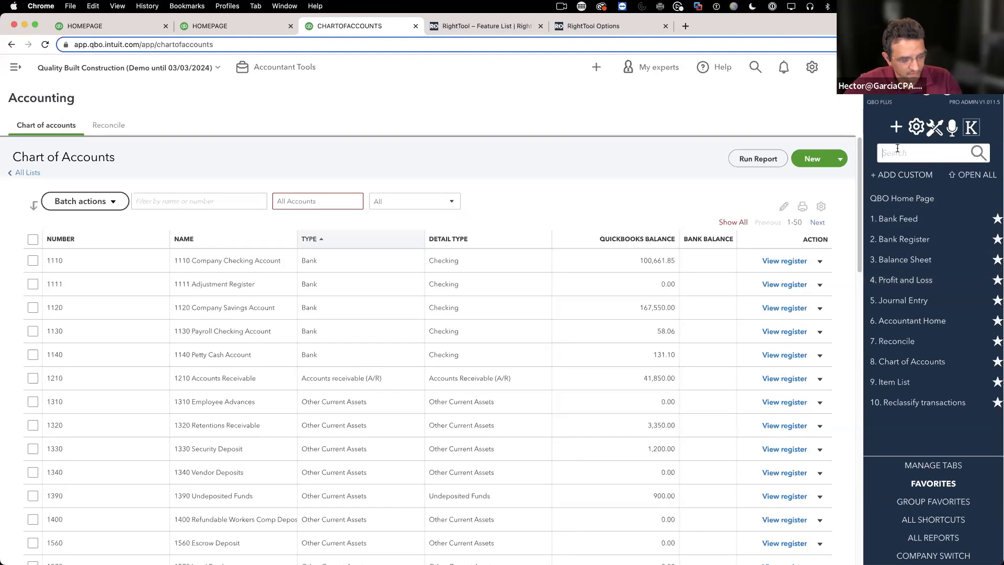
text(report)
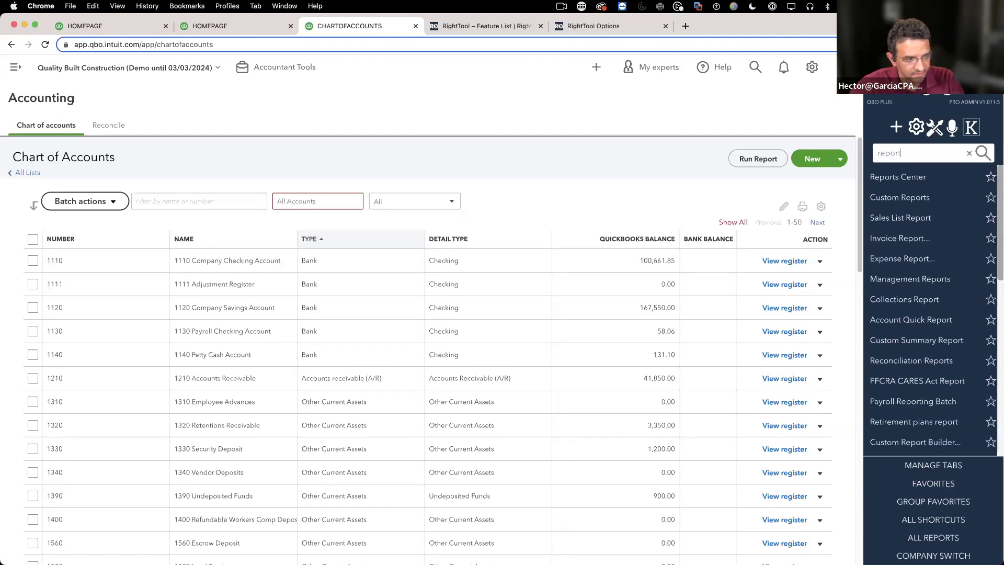
click(901, 177)
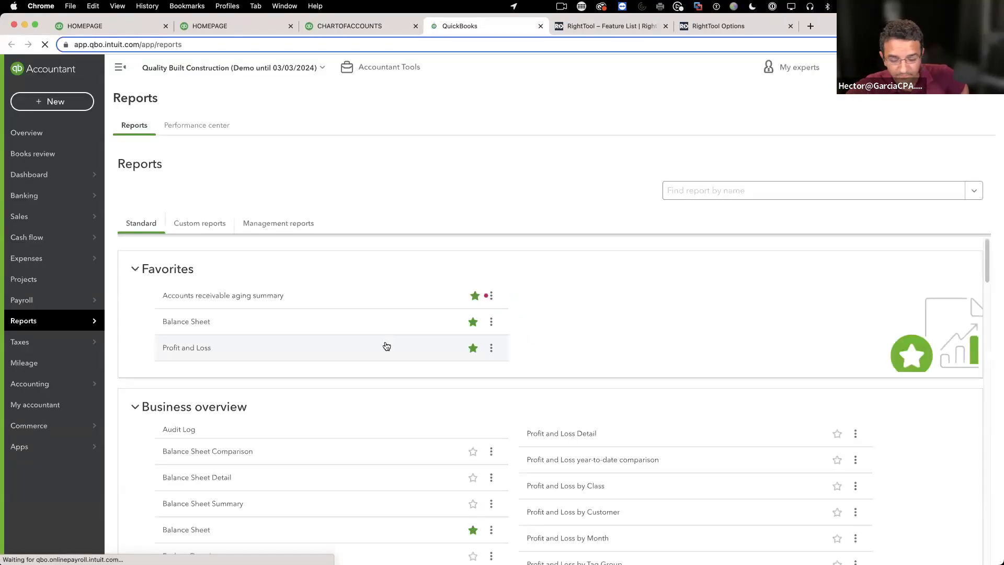
Open the Sales by Customer Detail report and switch it to classic view
scroll(547, 423, down, 15)
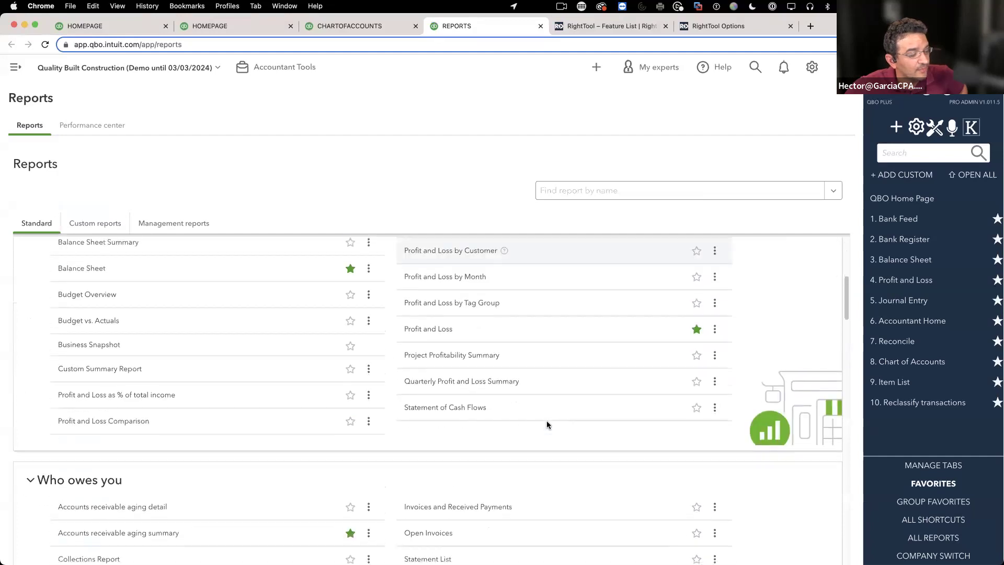
scroll(570, 437, down, 1)
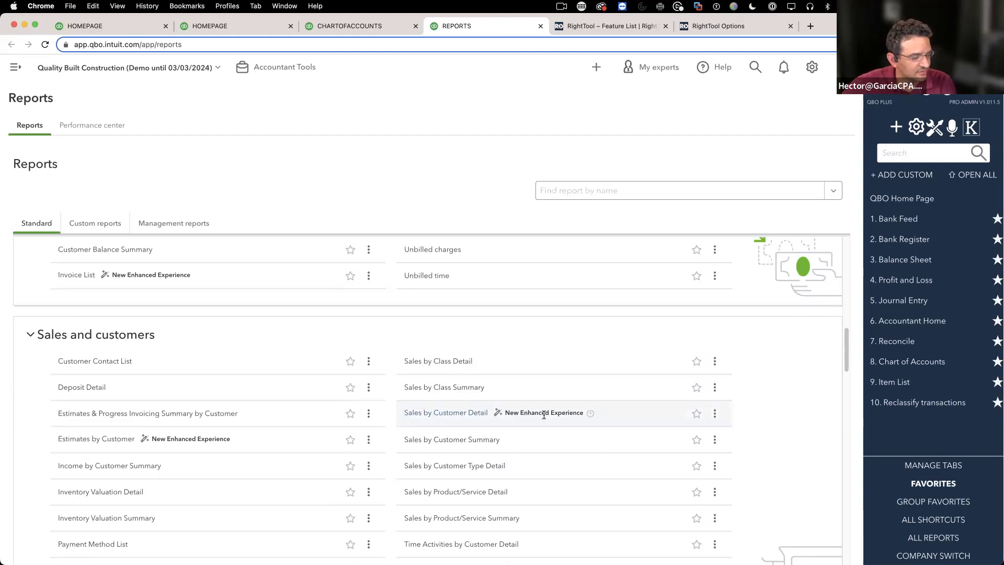
click(458, 415)
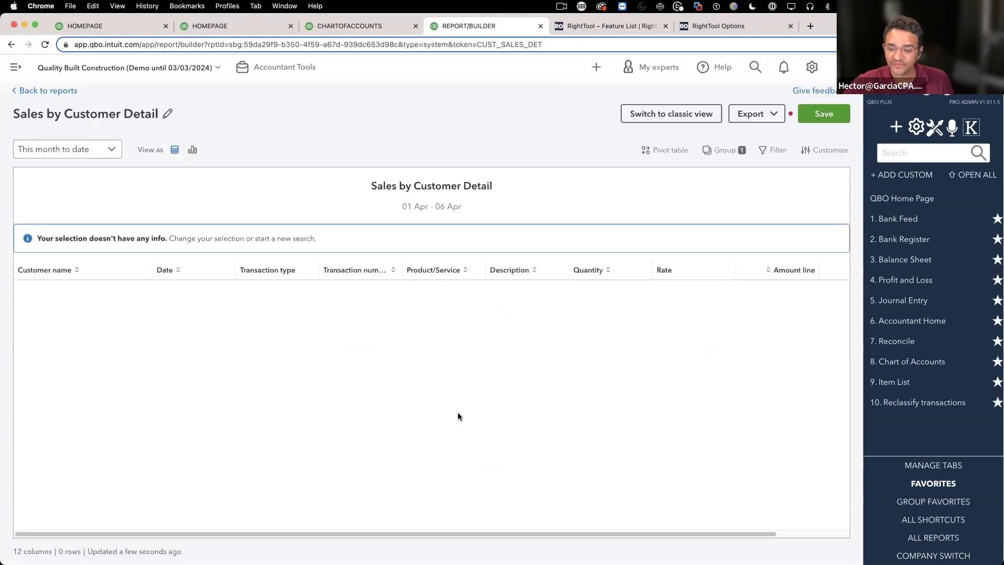
click(677, 119)
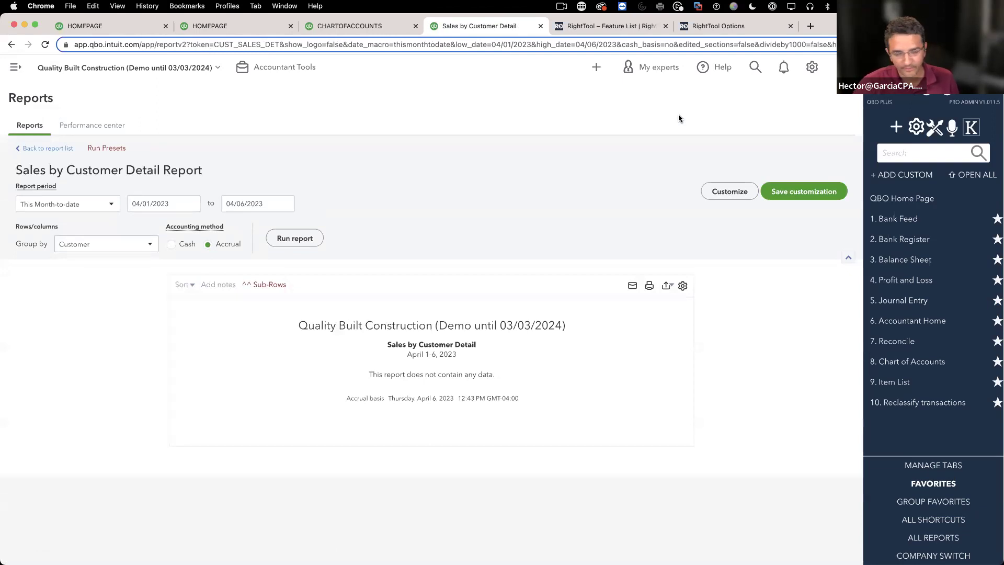
Search 'sales by customer', open the Modernized View report, and compare it with the classic tab
click(931, 156)
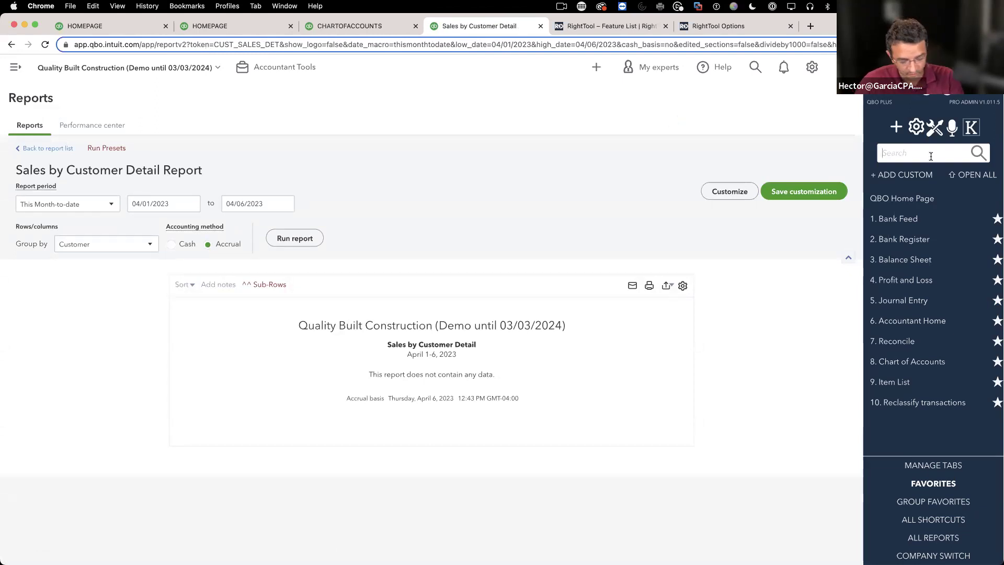
text(sales)
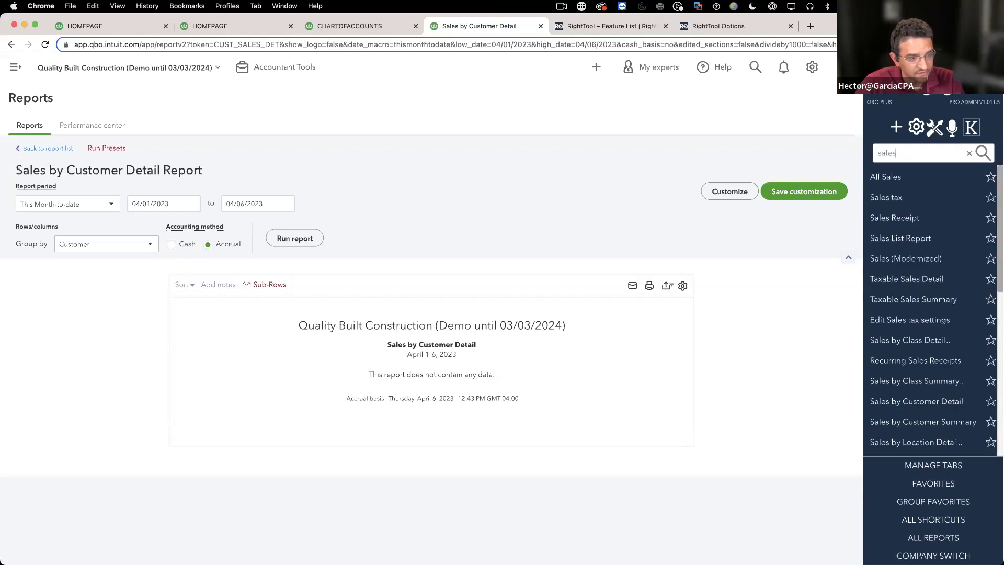
text( by customer)
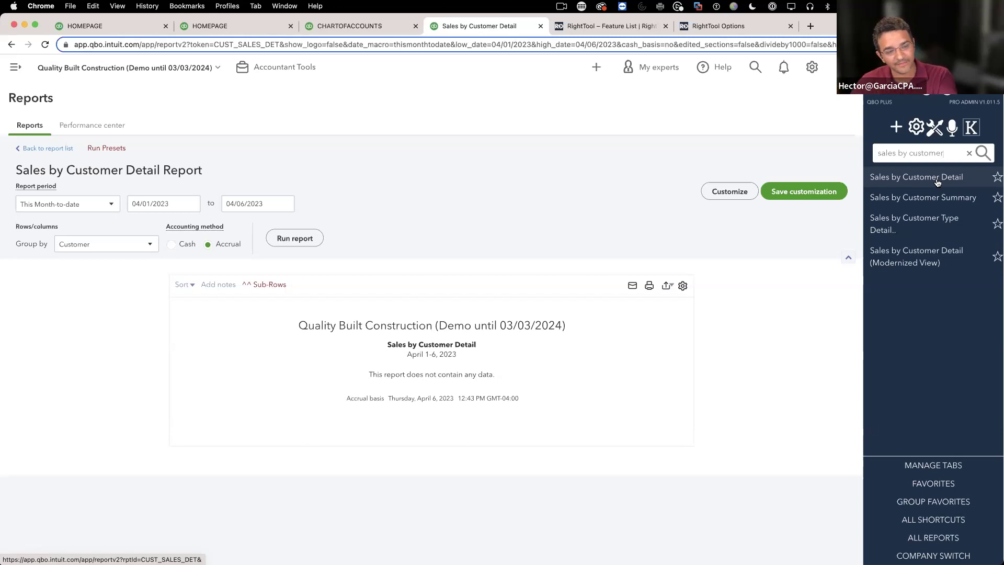
click(917, 264)
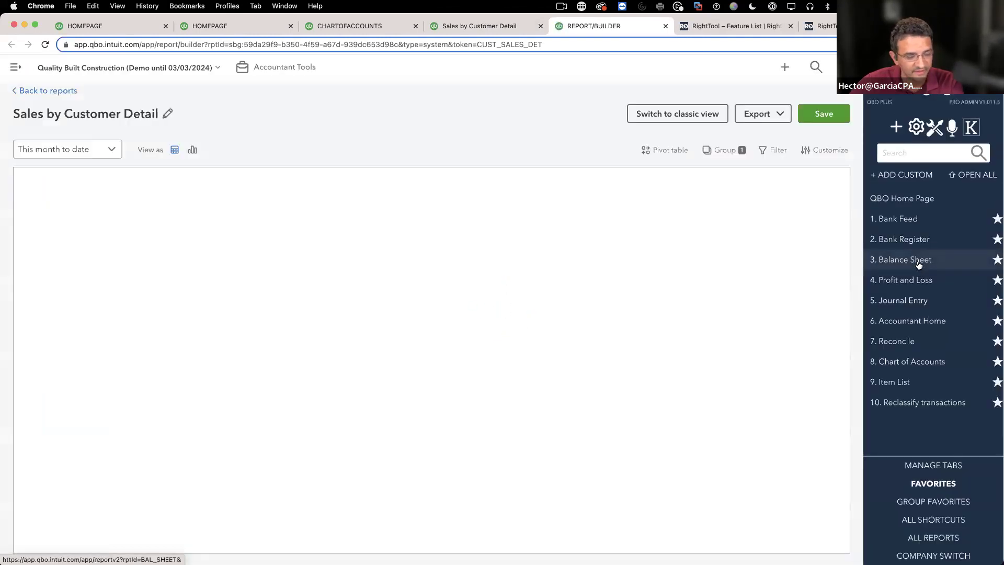
click(476, 24)
click(596, 26)
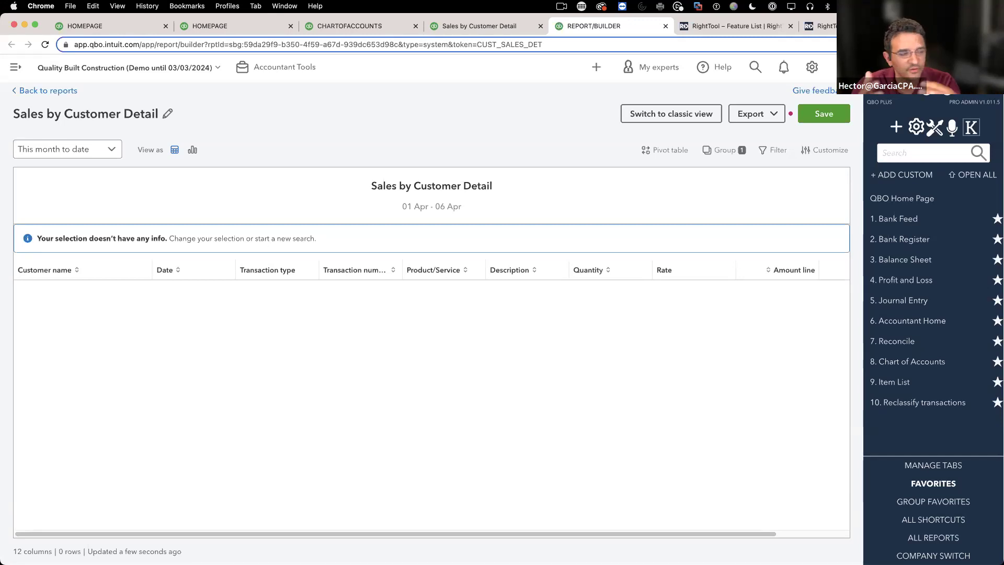
click(921, 152)
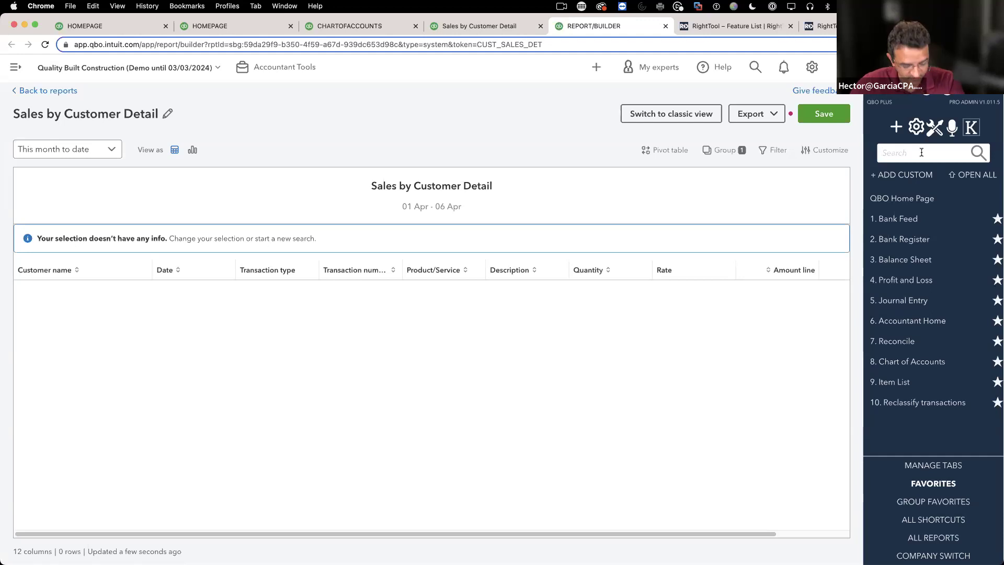
Search 'moder' to list all modernized report shortcuts, then return to the release notes tab
text(moder)
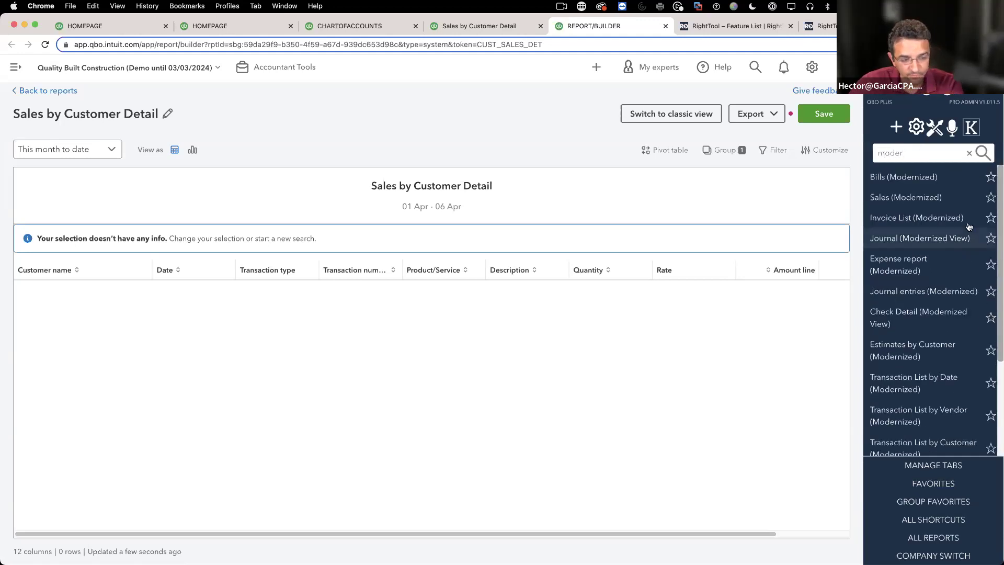
scroll(937, 324, down, 5)
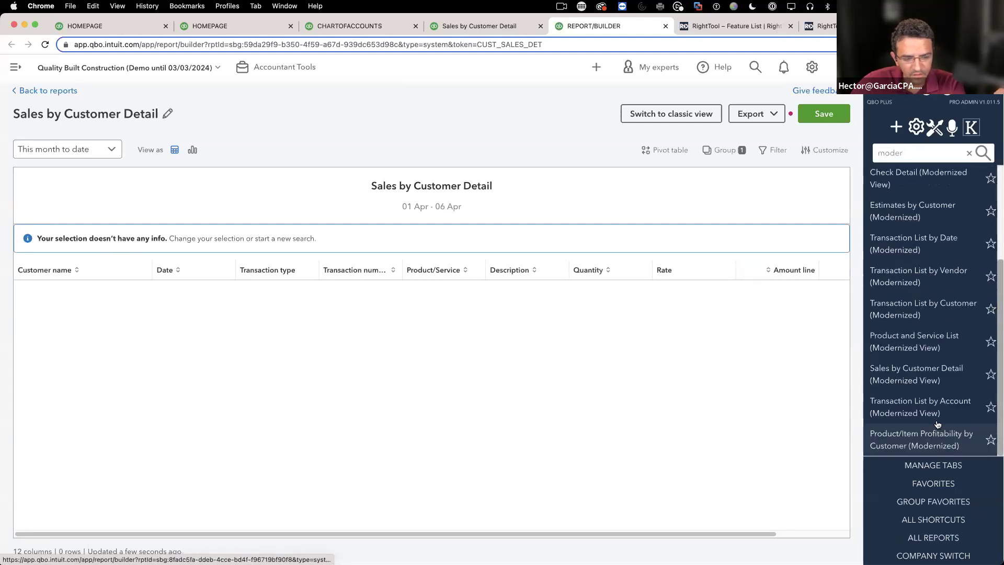
scroll(928, 313, up, 3)
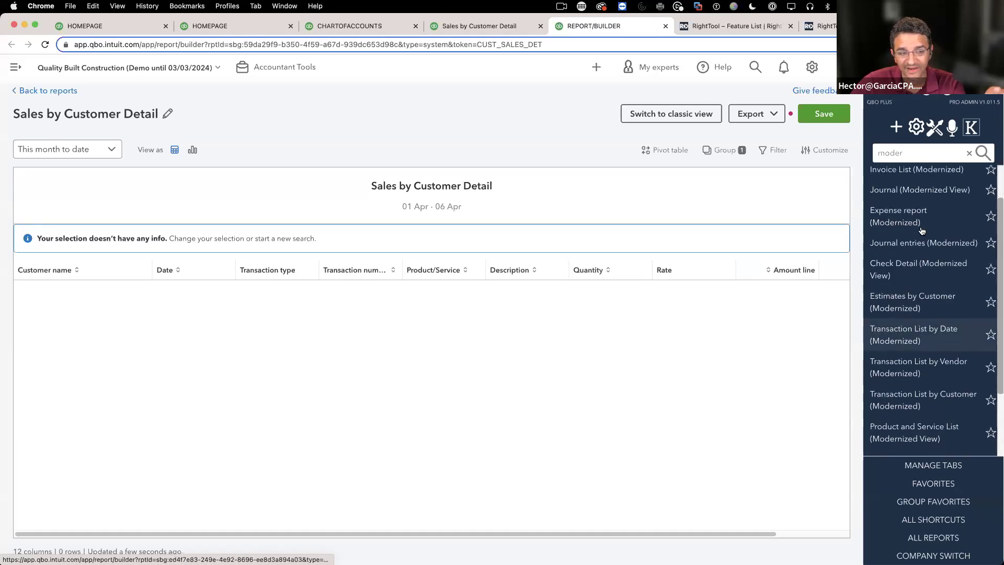
scroll(922, 231, up, 2)
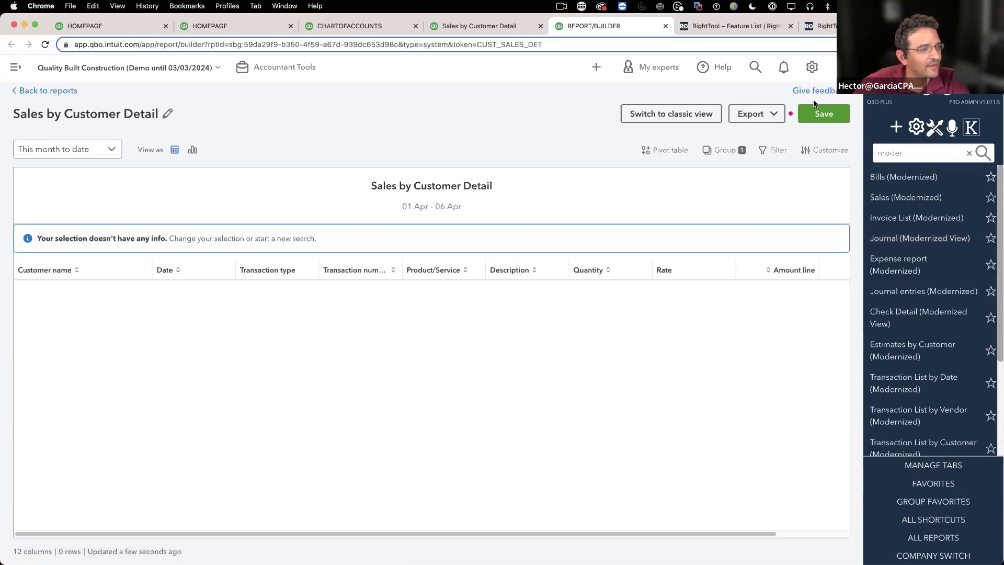
click(761, 26)
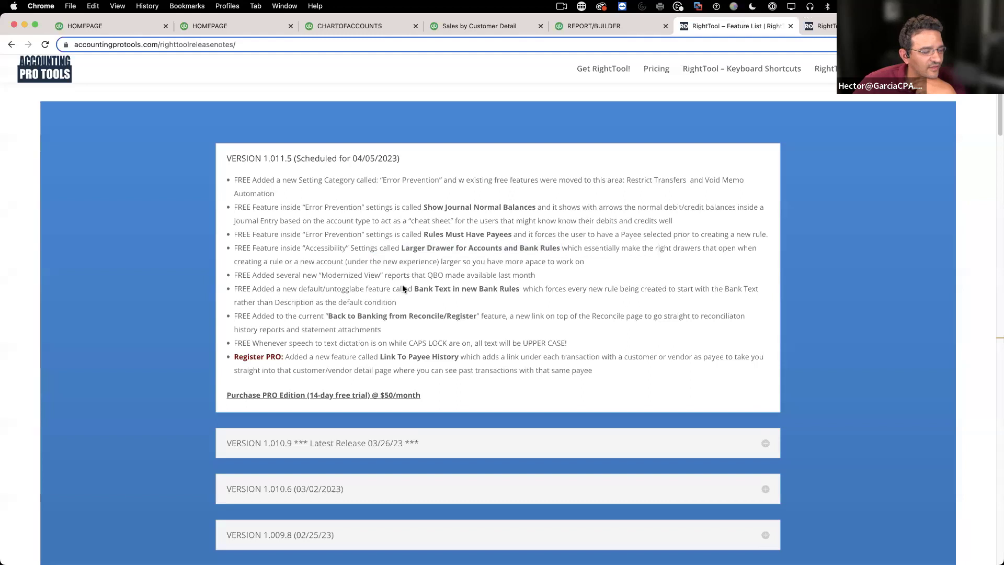
Highlight the Modernized View reports note and the Bank Text in new Bank Rules feature
drag(355, 276, 526, 273)
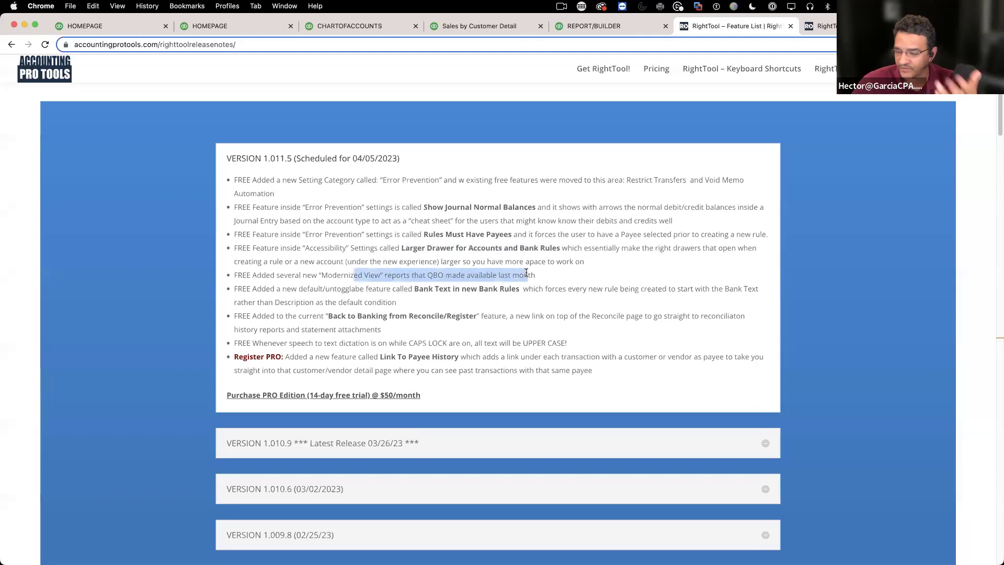
click(526, 273)
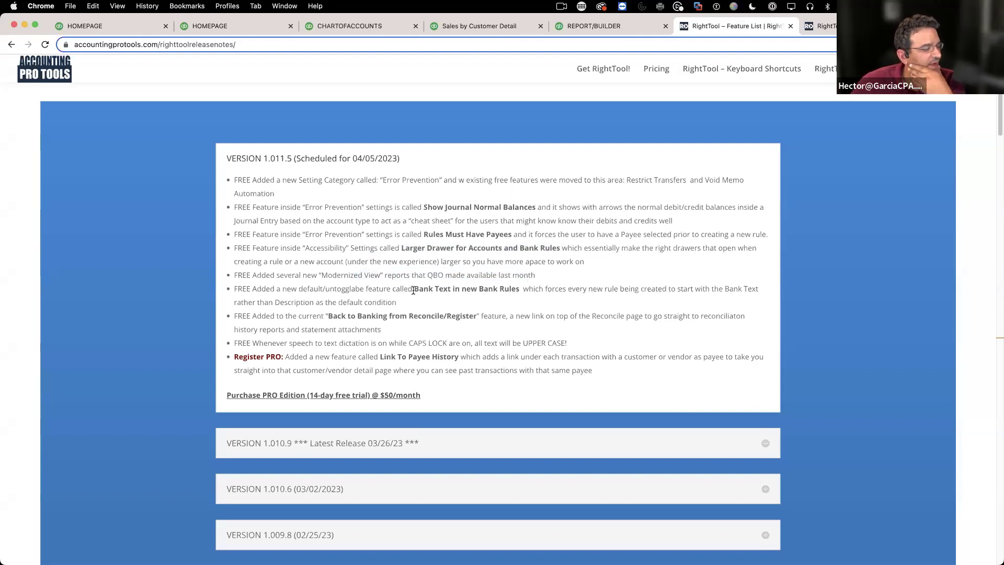
drag(413, 289, 523, 292)
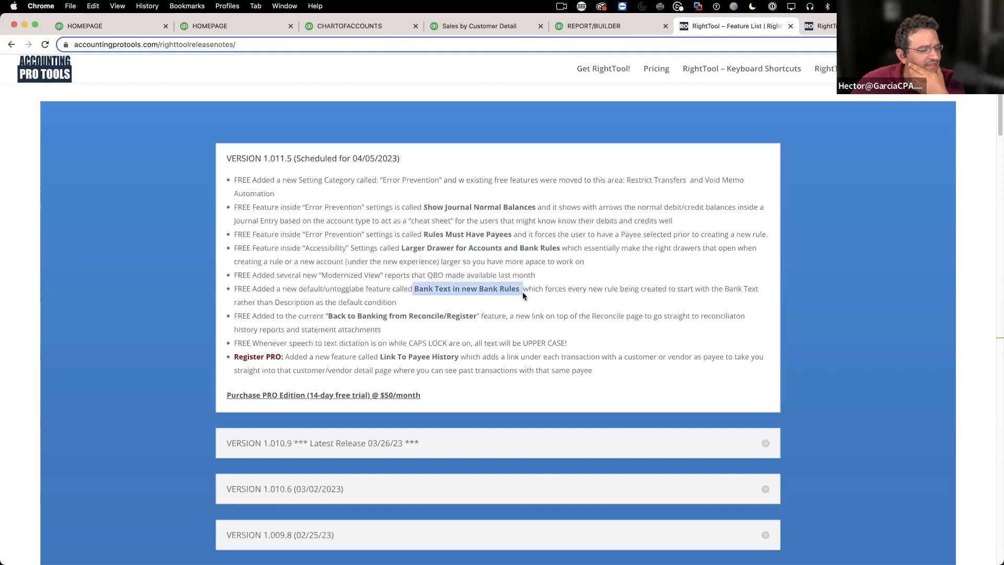
click(499, 298)
drag(415, 289, 519, 287)
click(503, 289)
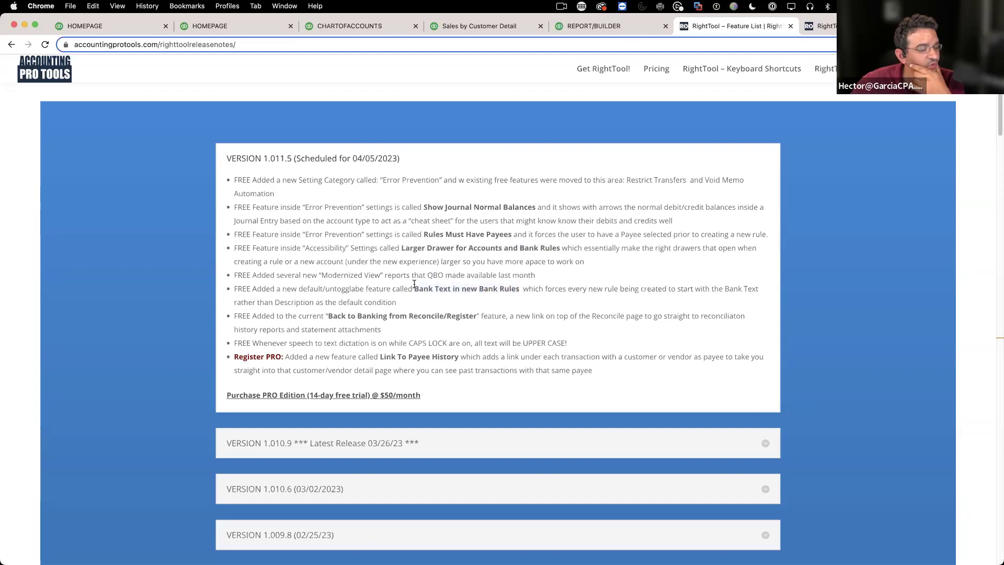
drag(414, 285, 590, 285)
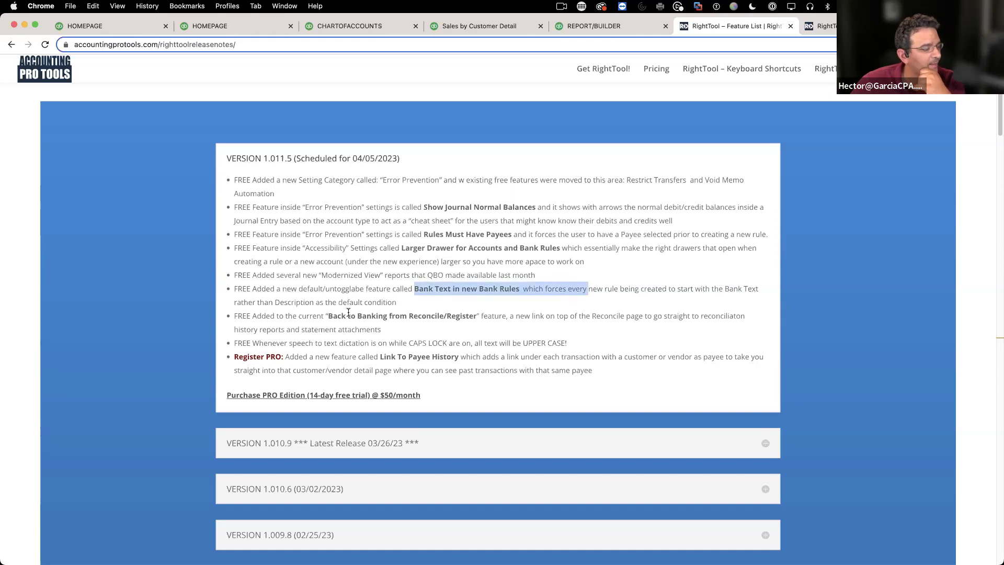
Highlight the Back to Banking from Reconcile/Register note
drag(328, 316, 389, 317)
drag(484, 321, 478, 318)
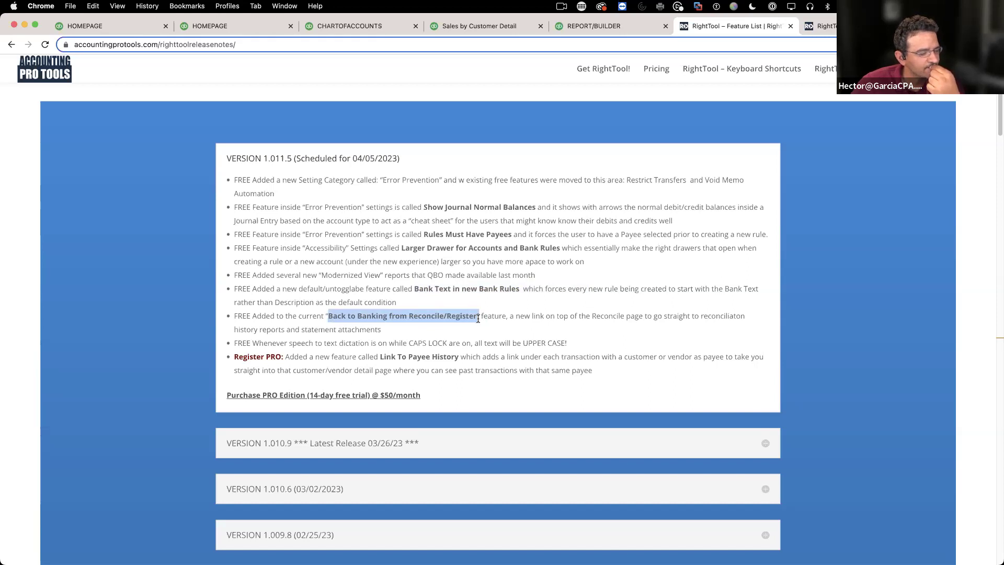
click(478, 318)
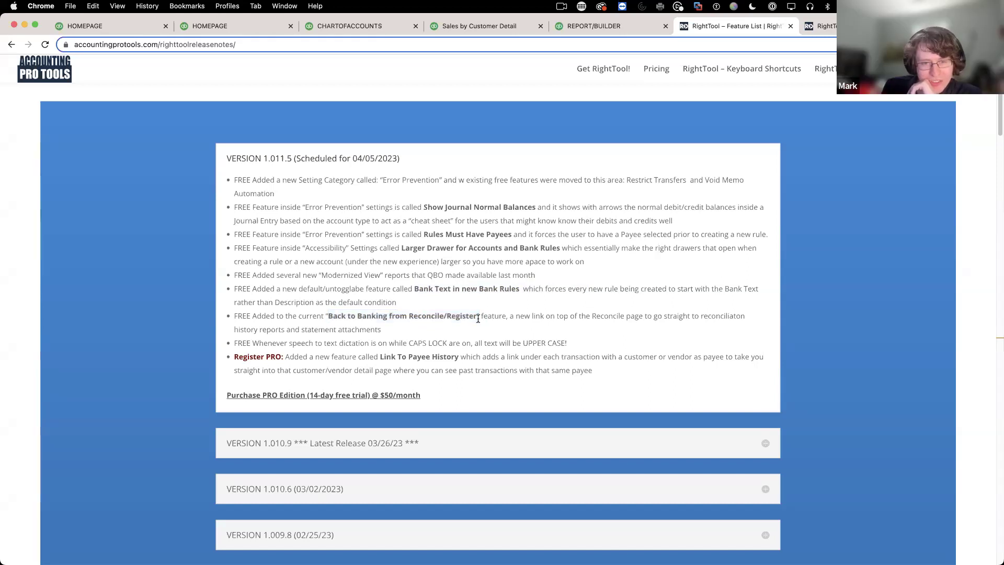
From the Sales by Customer Detail report, open Reconcile from RightTool favorites and resume reconciling checking
click(479, 25)
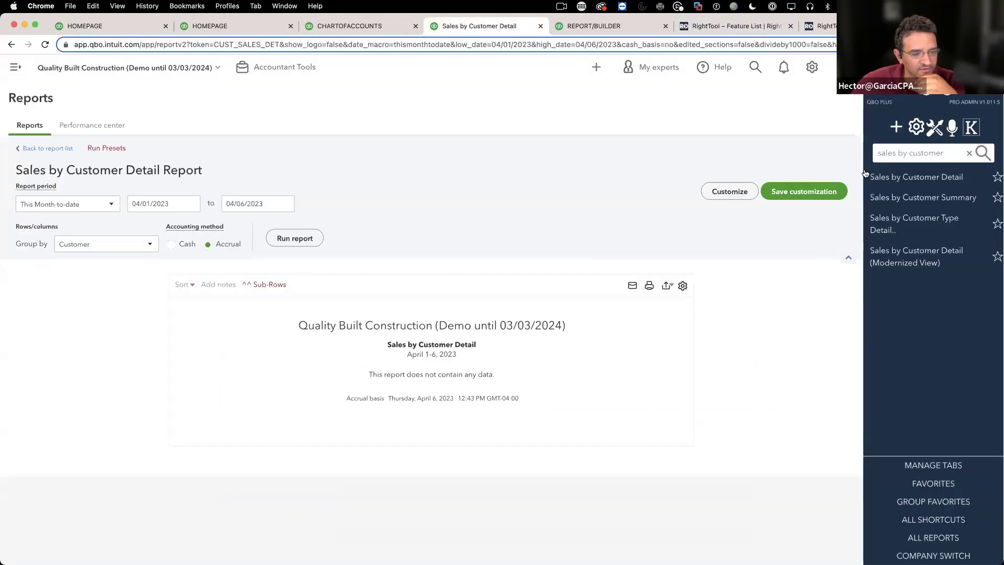
click(969, 152)
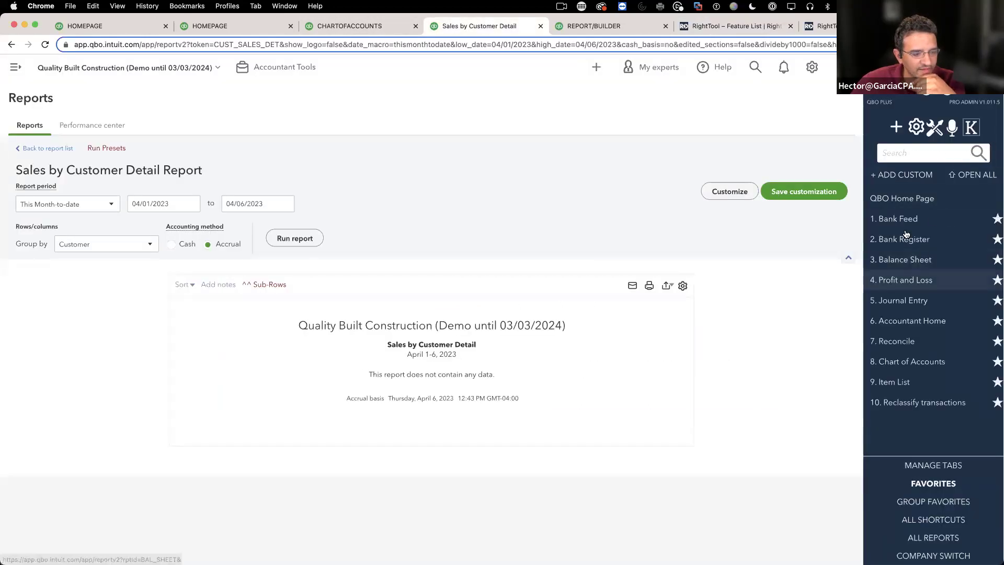
click(895, 341)
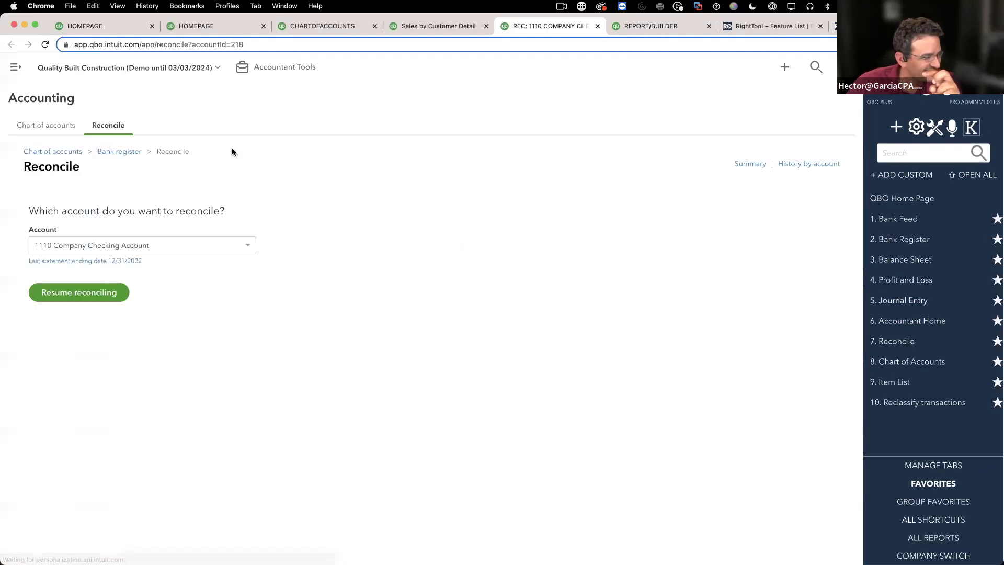
click(103, 299)
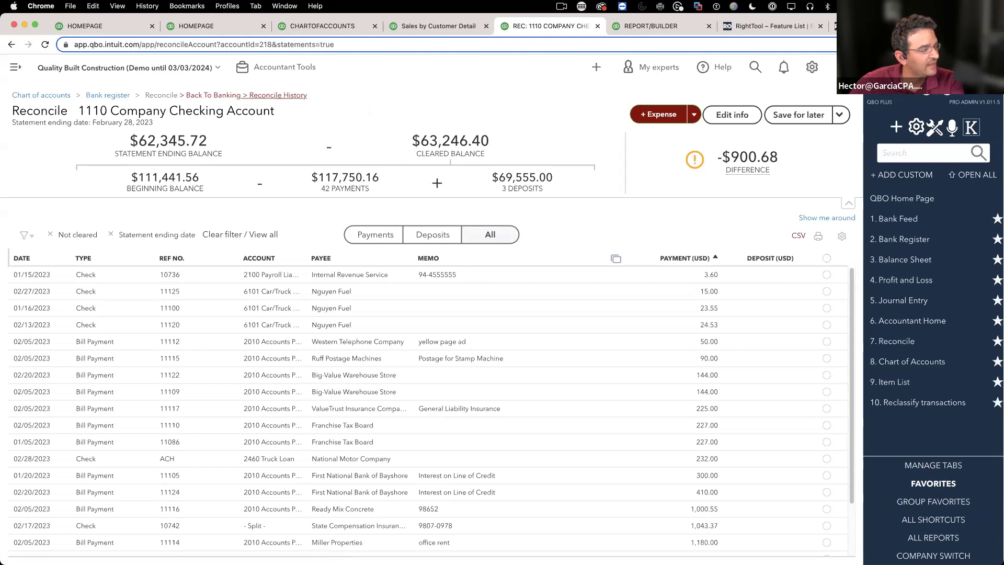
Point out the new back-to-banking and history links, then open 1110 Company Checking's reconciliation history
triple_click(193, 99)
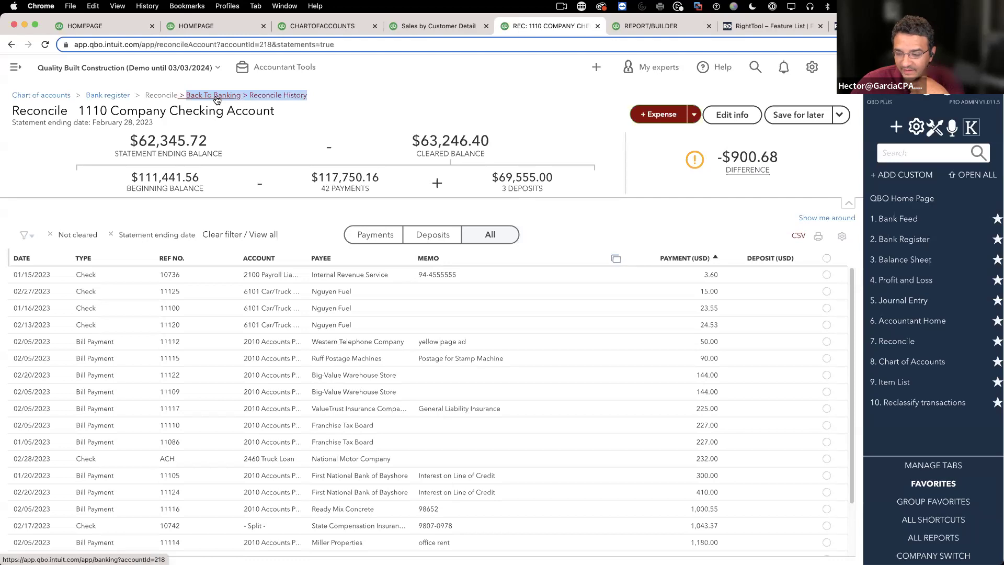
click(350, 95)
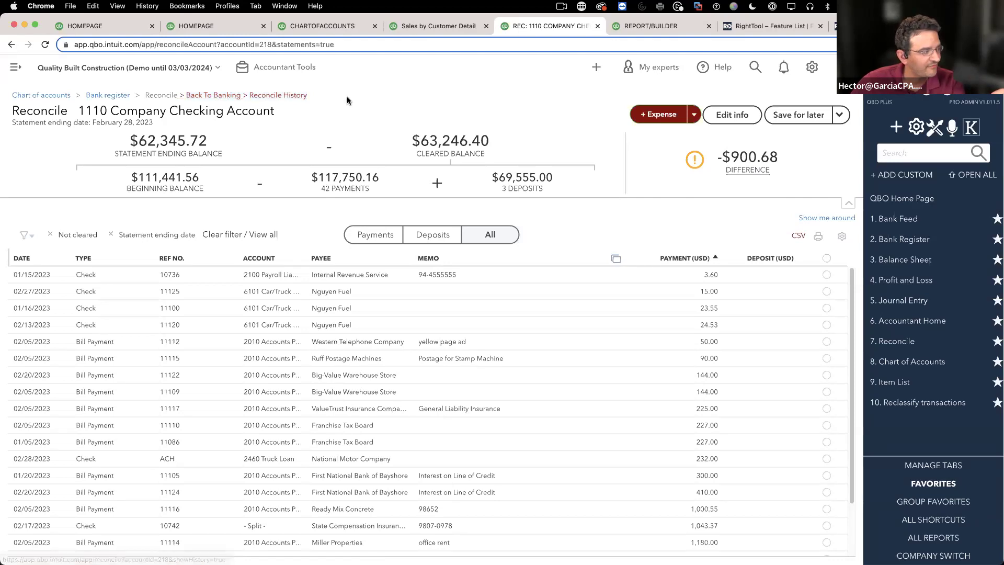
click(279, 97)
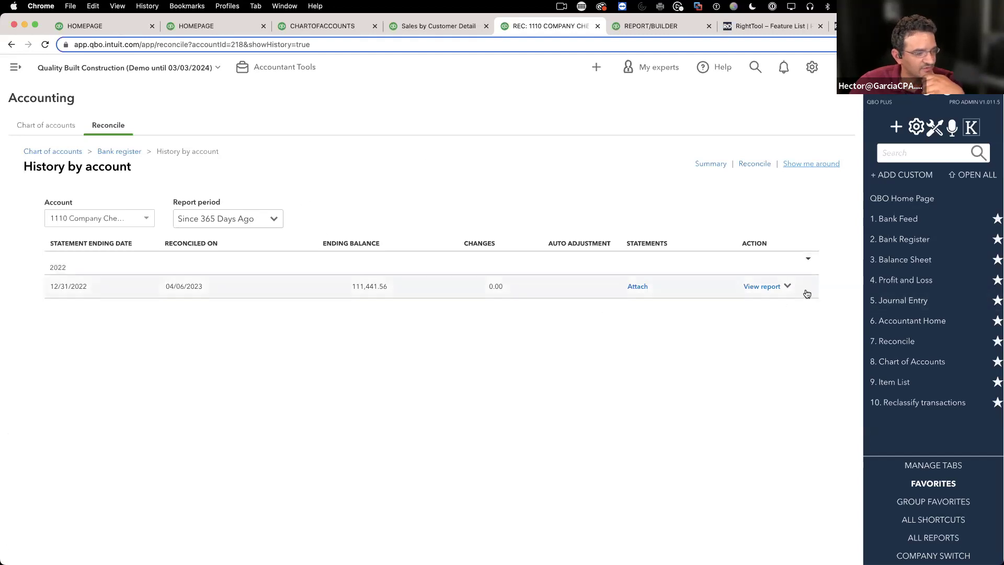
Check the 12/31/2022 statement's options, then resume reconciling 1110 Company Checking Account and go to the homepage
click(787, 286)
click(623, 187)
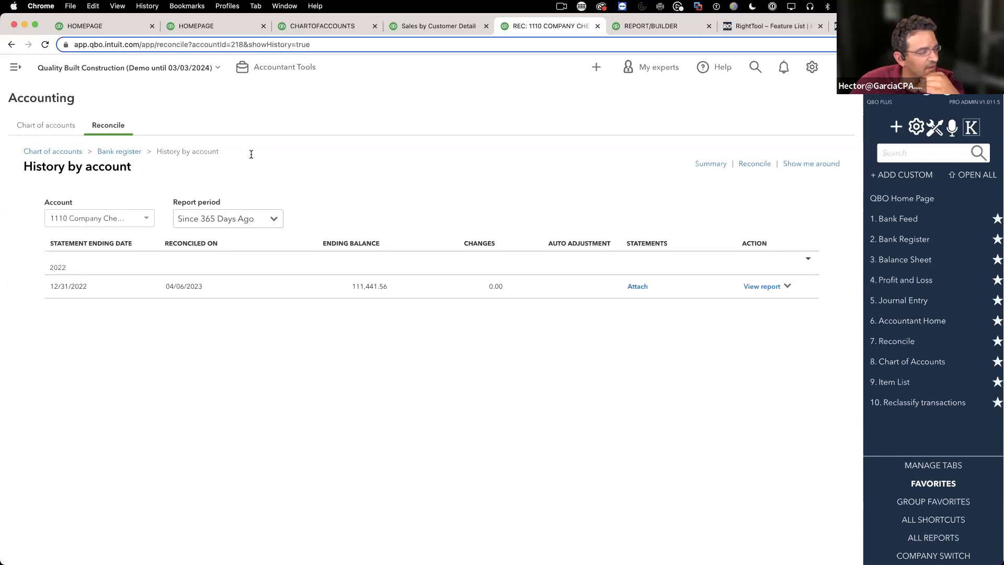
click(110, 126)
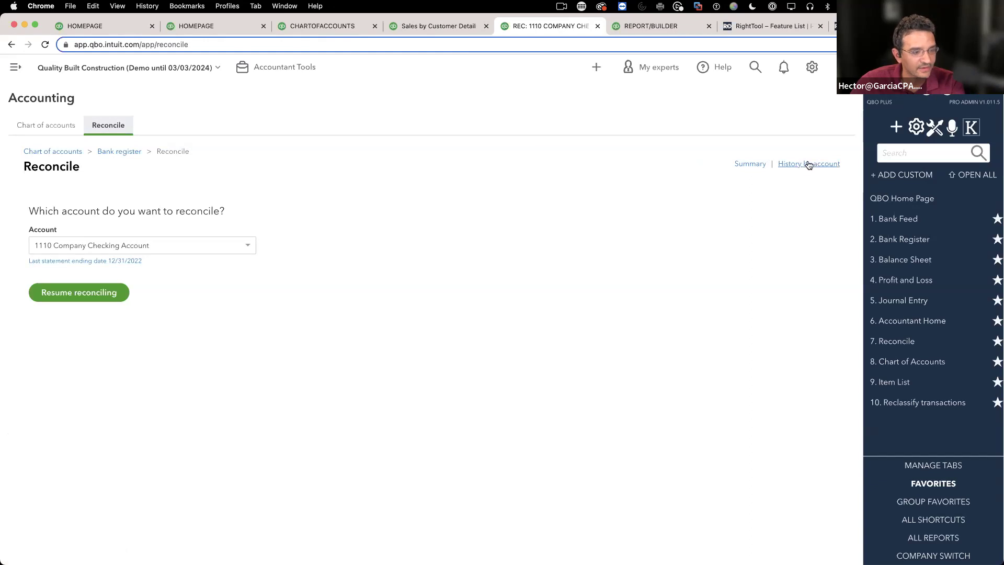
click(72, 298)
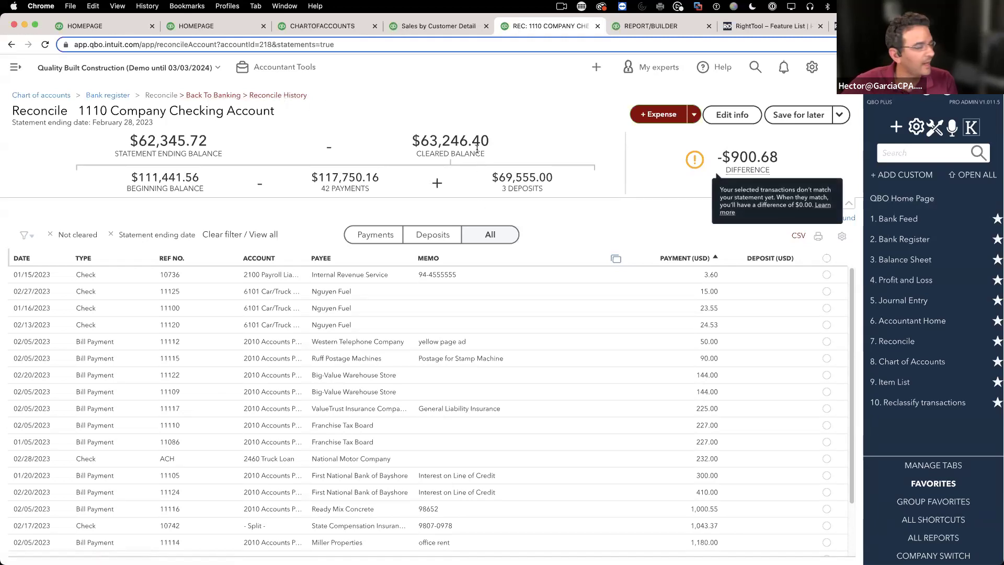
click(208, 26)
Highlight the CAPS LOCK uppercase dictation note in RightTool's release notes, then return to Sales by Customer Detail
click(345, 26)
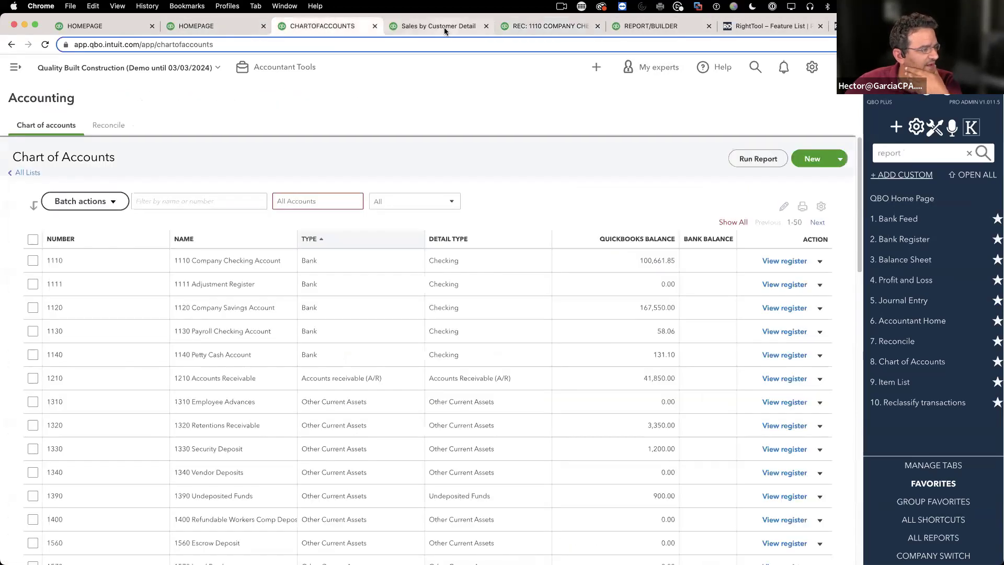
click(774, 28)
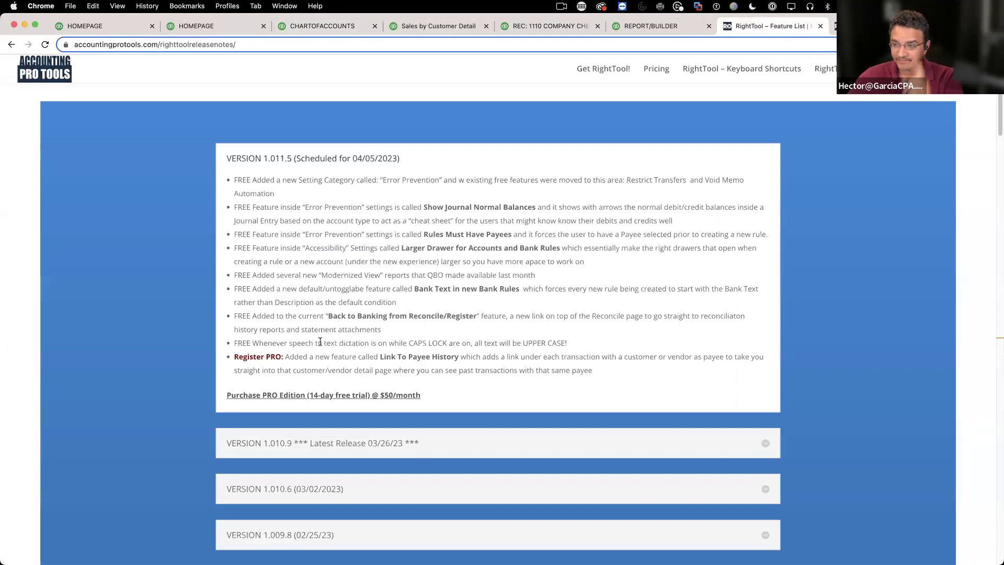
drag(234, 357, 266, 357)
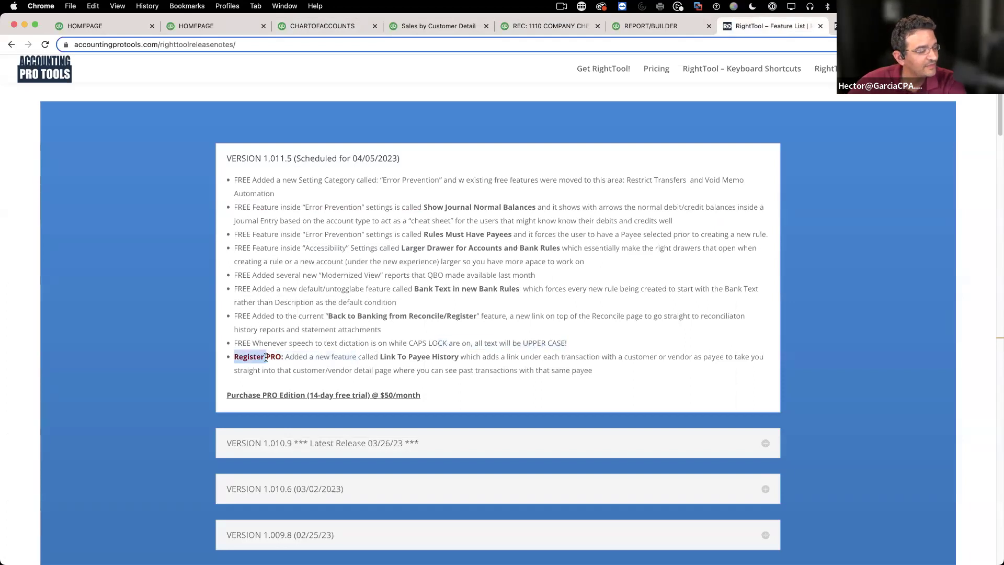
triple_click(235, 343)
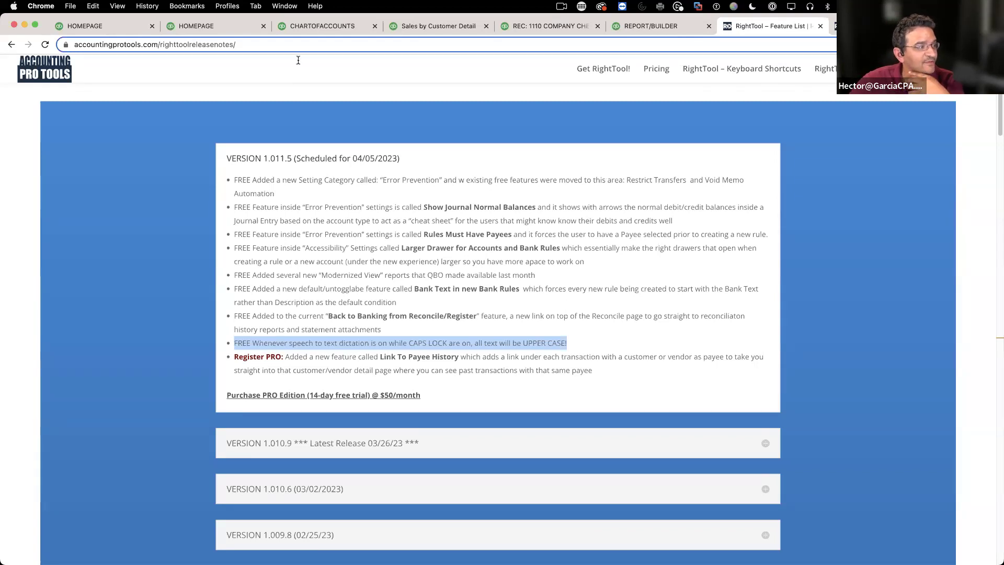
click(441, 28)
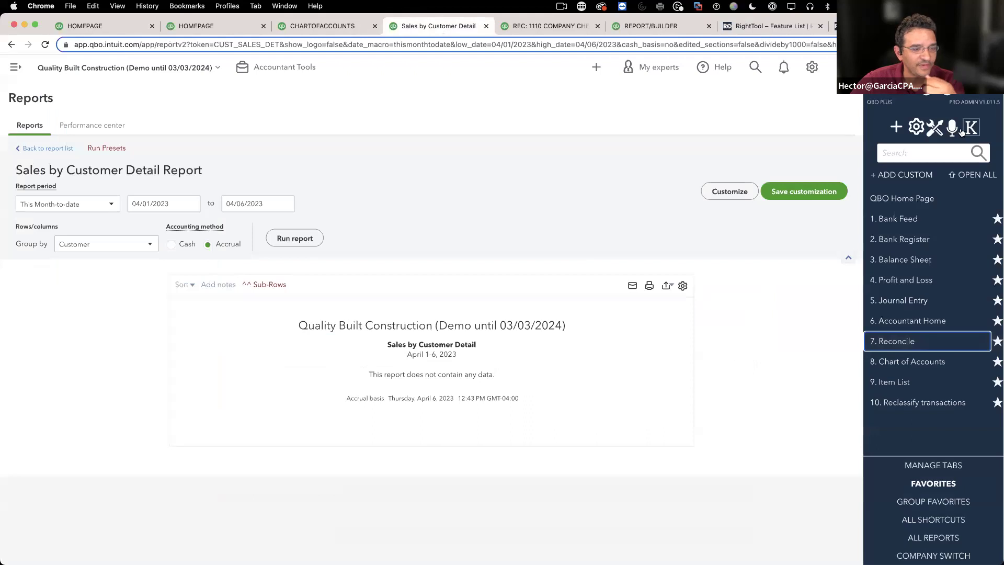
In RightTool's Accessibility settings, turn Enable Speech-To-Text Dictation ON, then go back to Chart of Accounts
click(939, 133)
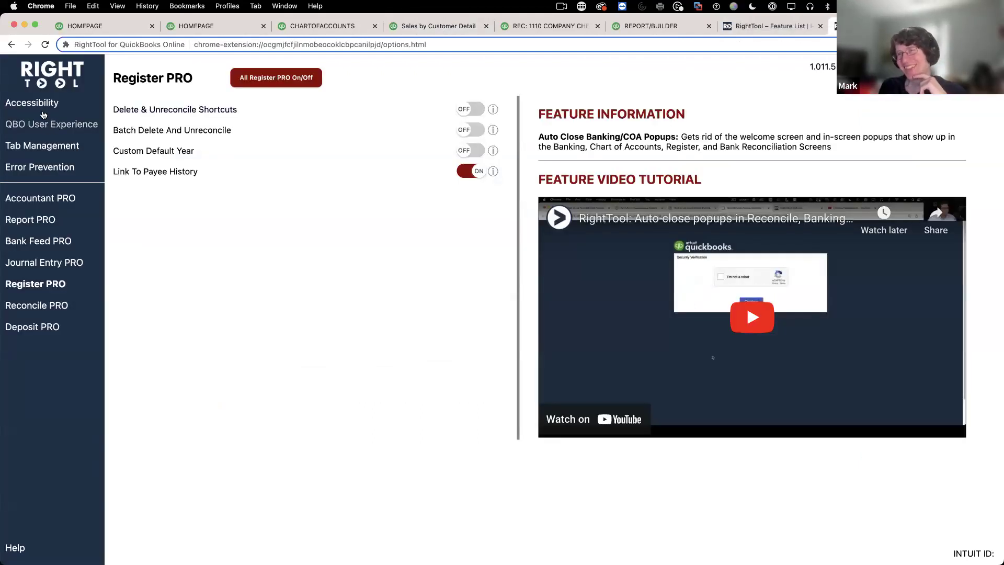
click(43, 110)
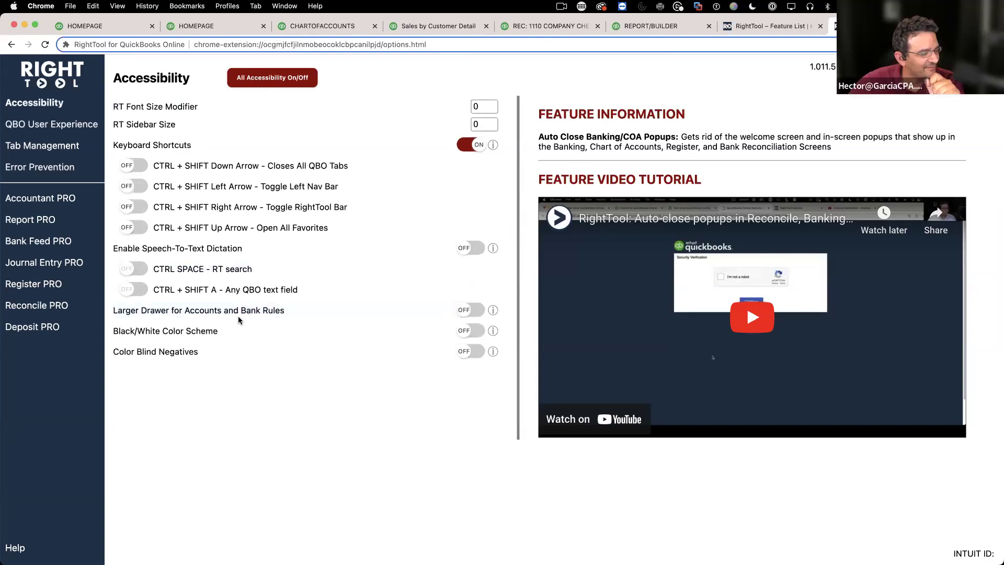
click(472, 246)
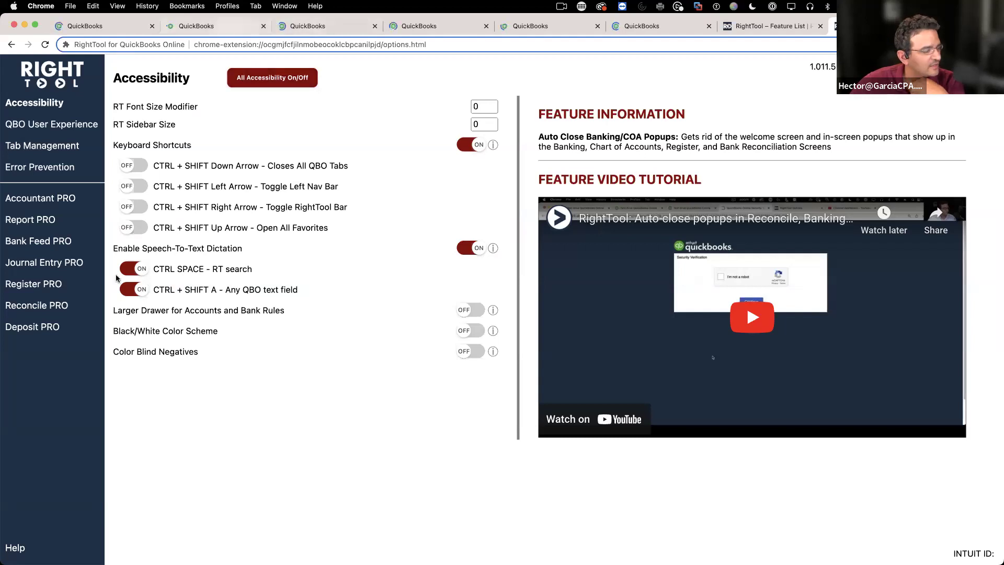
click(313, 27)
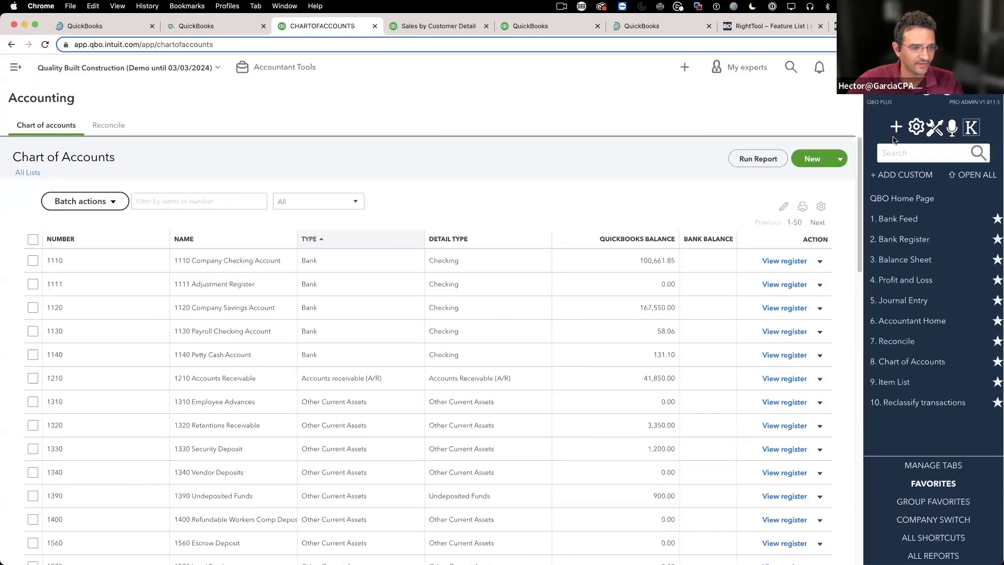
Start a new invoice and place the cursor in line 1's Description
click(896, 124)
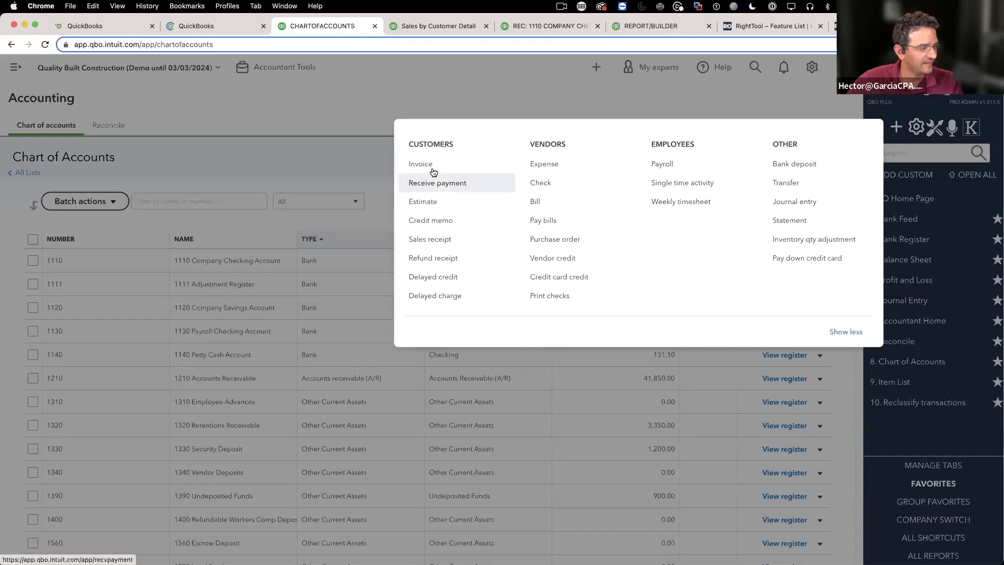
click(431, 166)
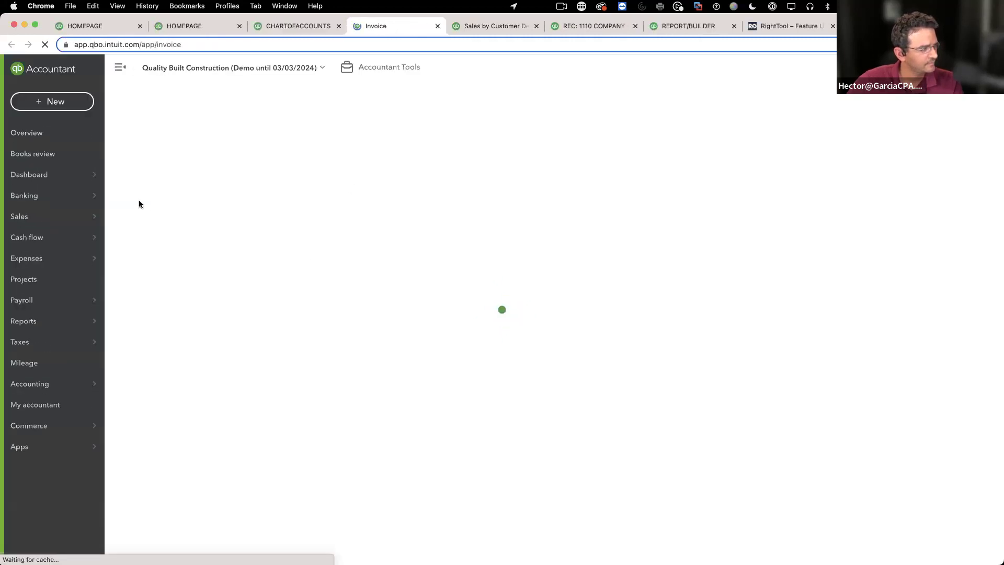
click(450, 363)
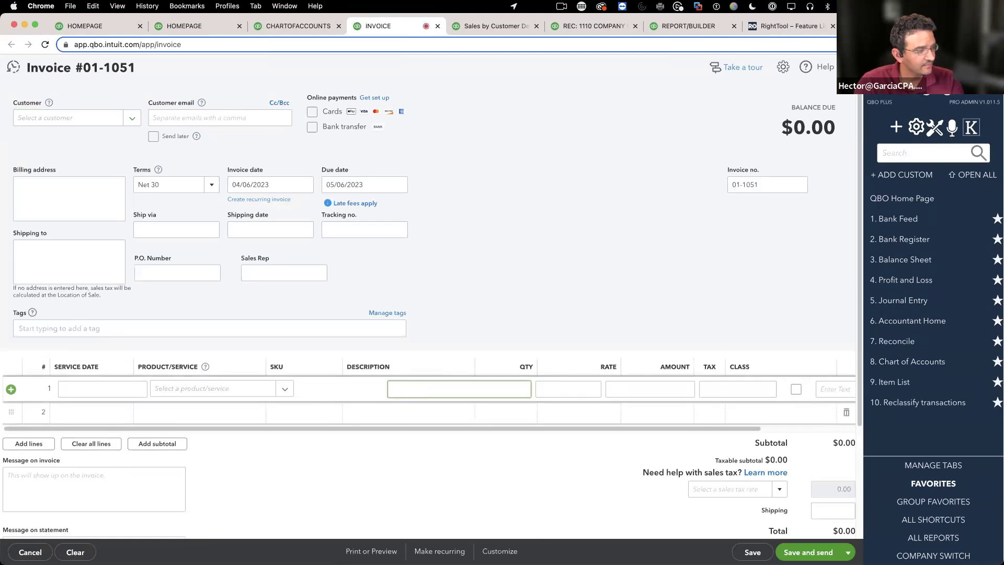
Dictate 'SERIAL NUMBER AB 3747X31 BRSSQZ' in uppercase, close up the letter spacing, then leave the invoice
text(SERIAL)
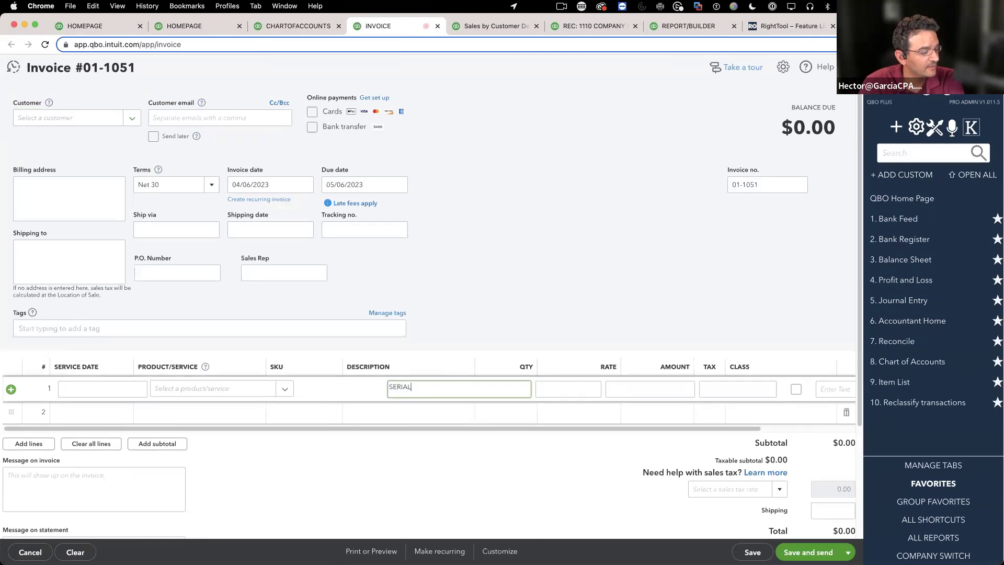
text( NUMBER AB 3747)
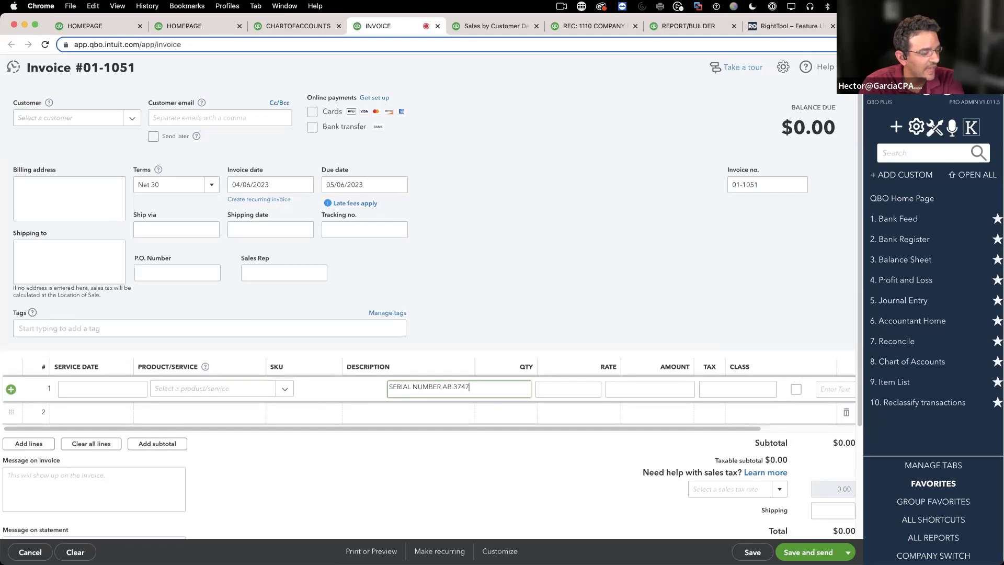
text(X3)
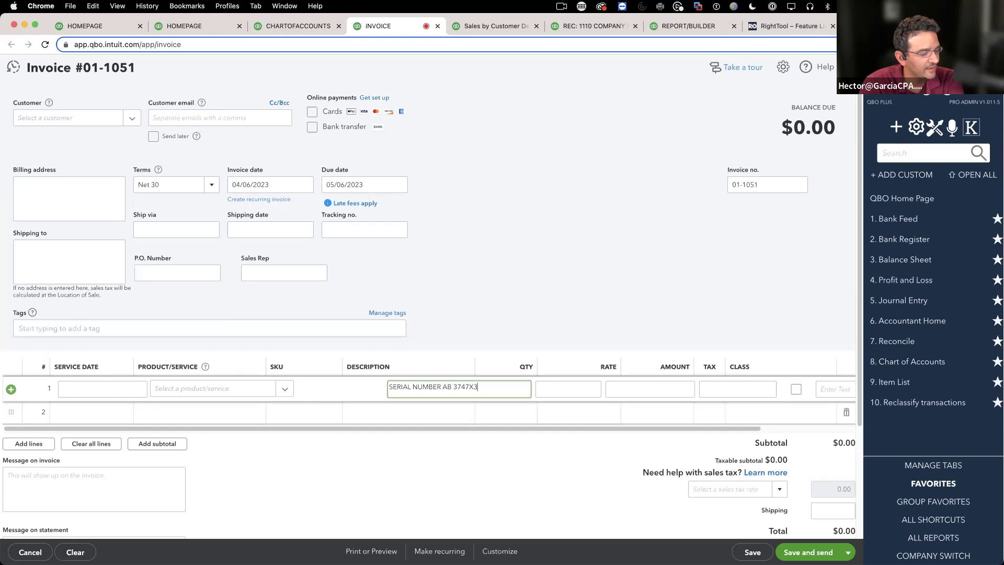
text(1 B R S S Q)
key(BackSpace)
key(BackSpace)
key(BackSpace)
key(BackSpace)
key(BackSpace)
key(BackSpace)
key(BackSpace)
key(BackSpace)
text(RSSQZ)
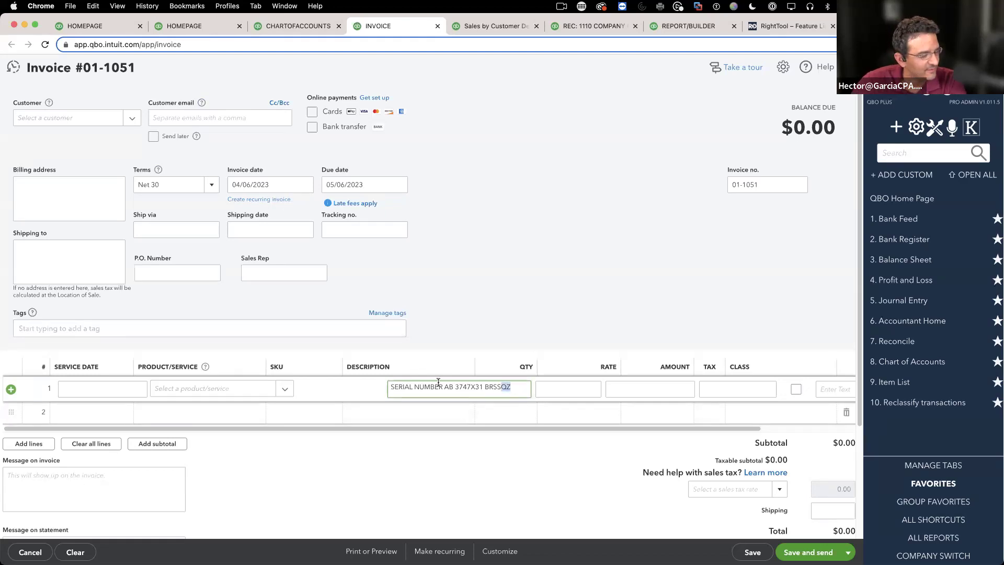
drag(512, 387, 385, 384)
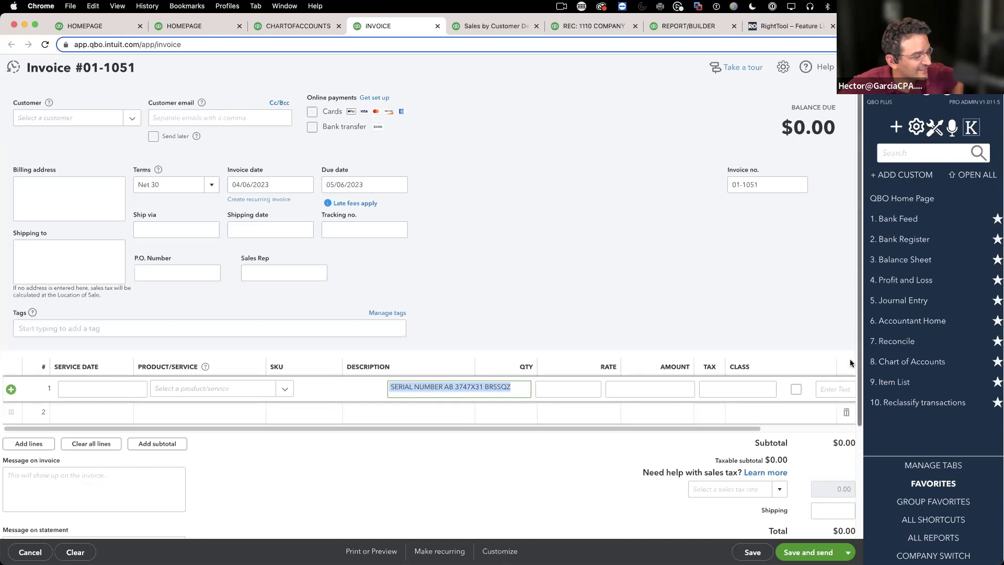
click(610, 257)
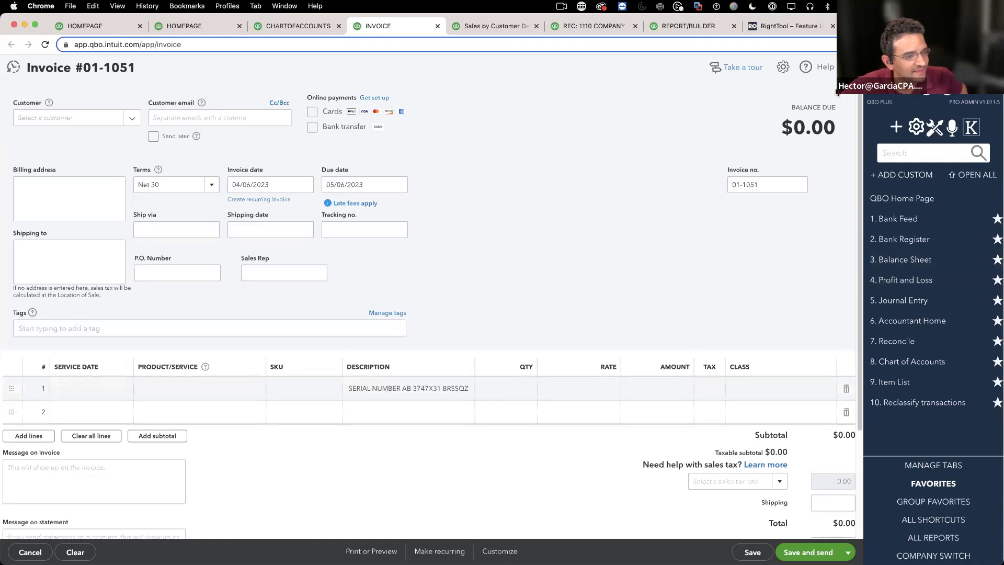
click(850, 67)
Discard the unsaved invoice and close the Sales by Customer Detail, reconcile and report builder tabs
click(561, 330)
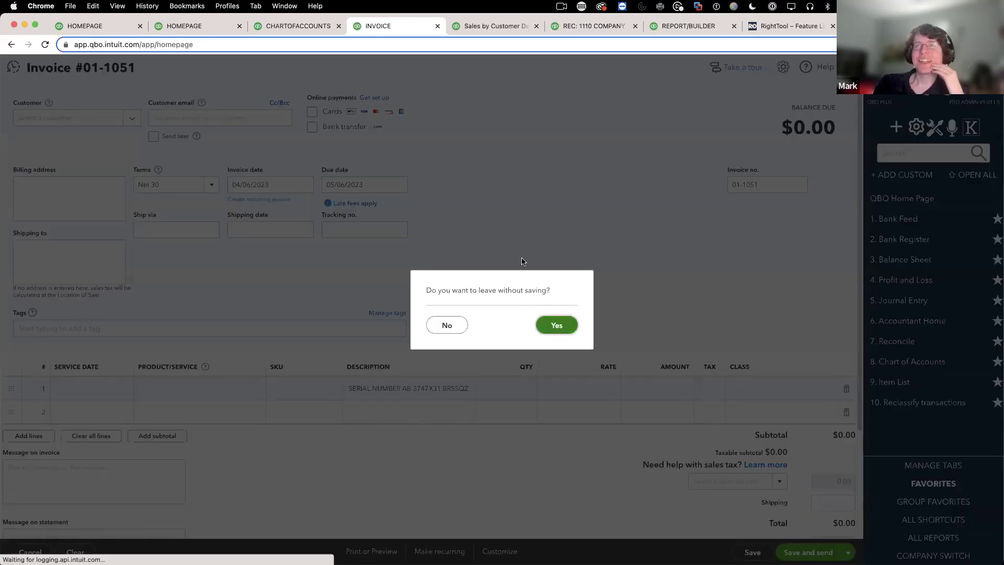
click(536, 26)
click(536, 27)
click(540, 26)
Highlight the Rules Must Have Payees feature in the RightTool release notes
click(494, 29)
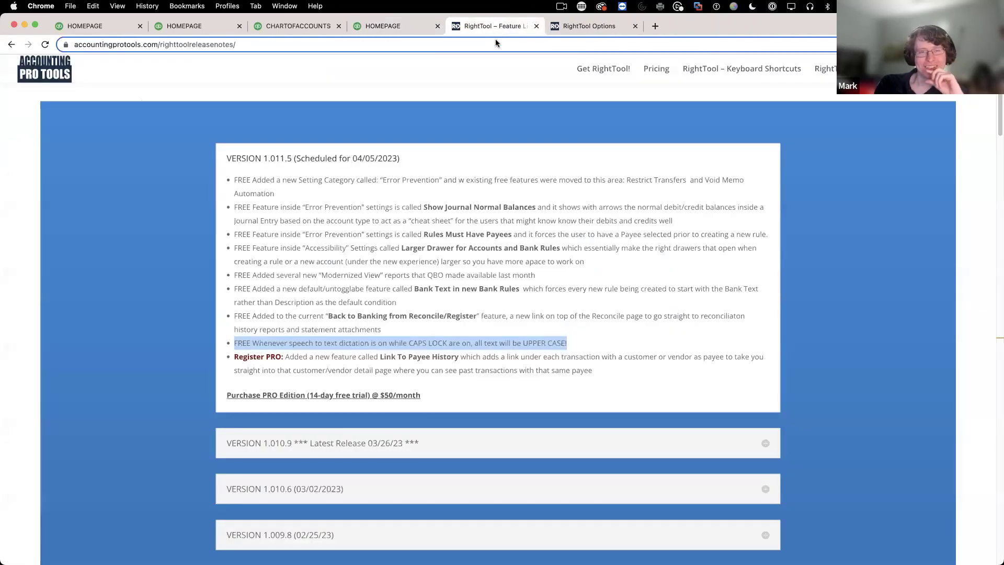
click(472, 244)
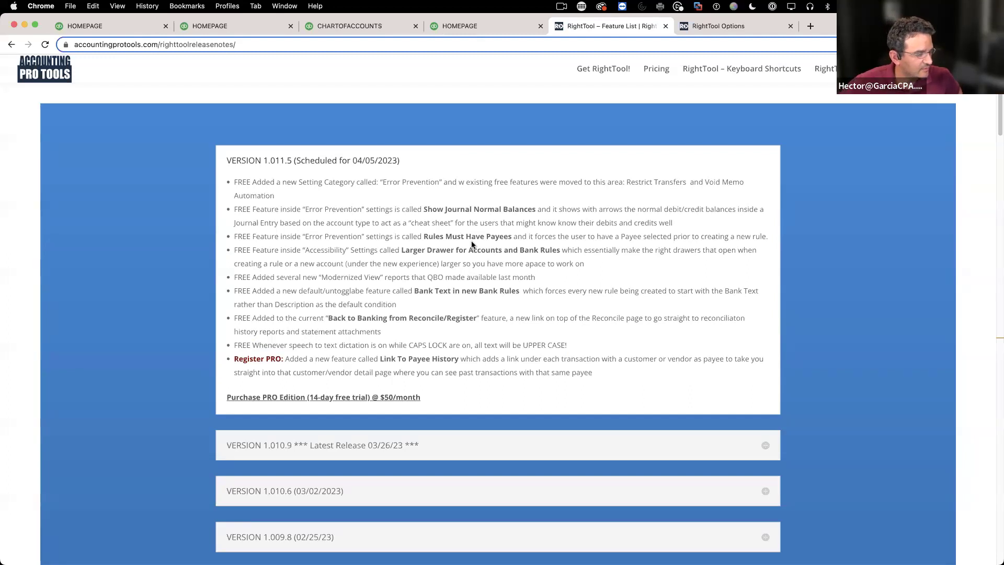
drag(423, 236, 512, 238)
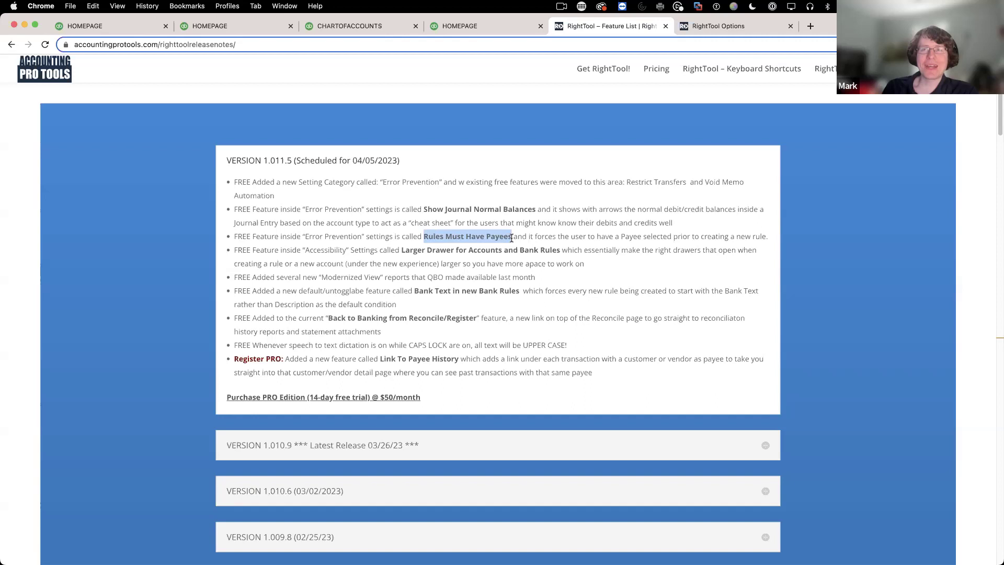
Close the duplicate homepage and Chart of Accounts tabs, leaving one QuickBooks homepage open
click(518, 26)
click(541, 26)
click(387, 26)
click(415, 27)
click(274, 25)
click(290, 27)
click(107, 27)
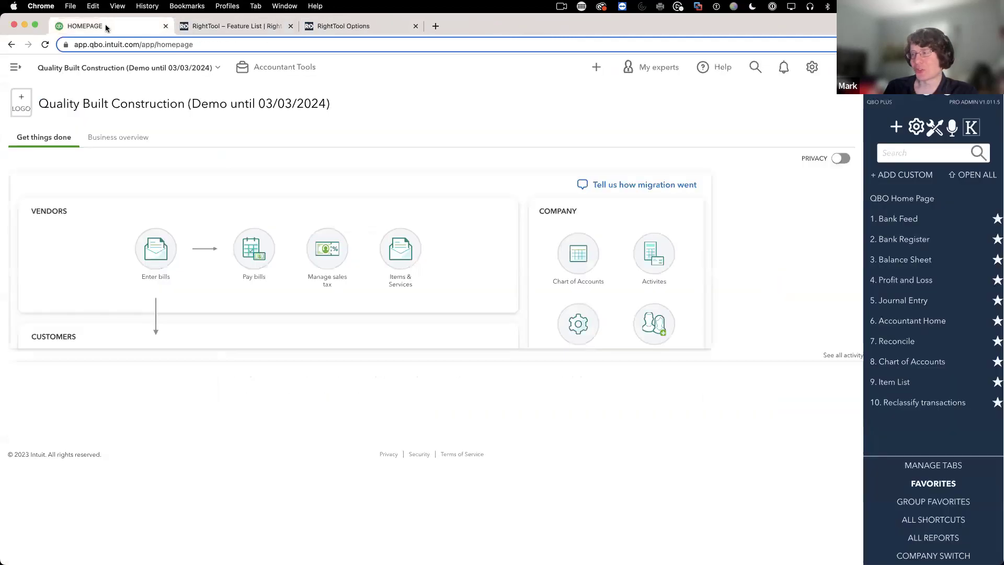
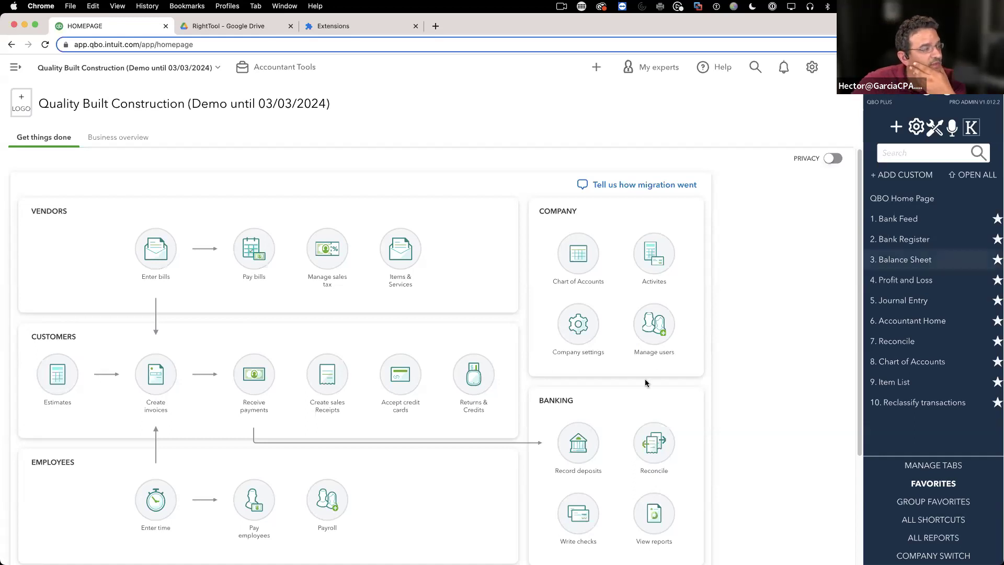
Show RightTool's Beta PRO options at 125% zoom, then start a new browser tab
click(935, 129)
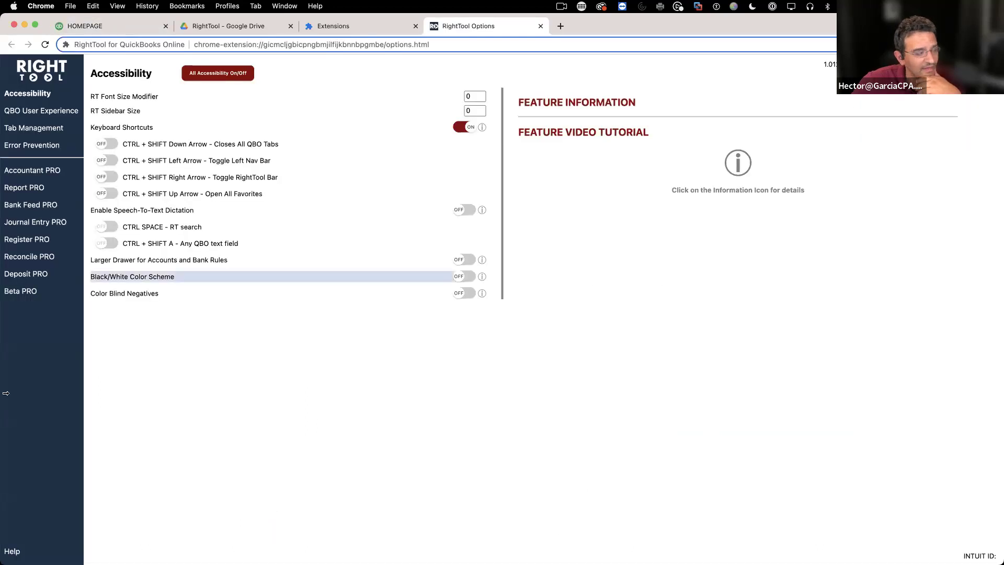
click(25, 292)
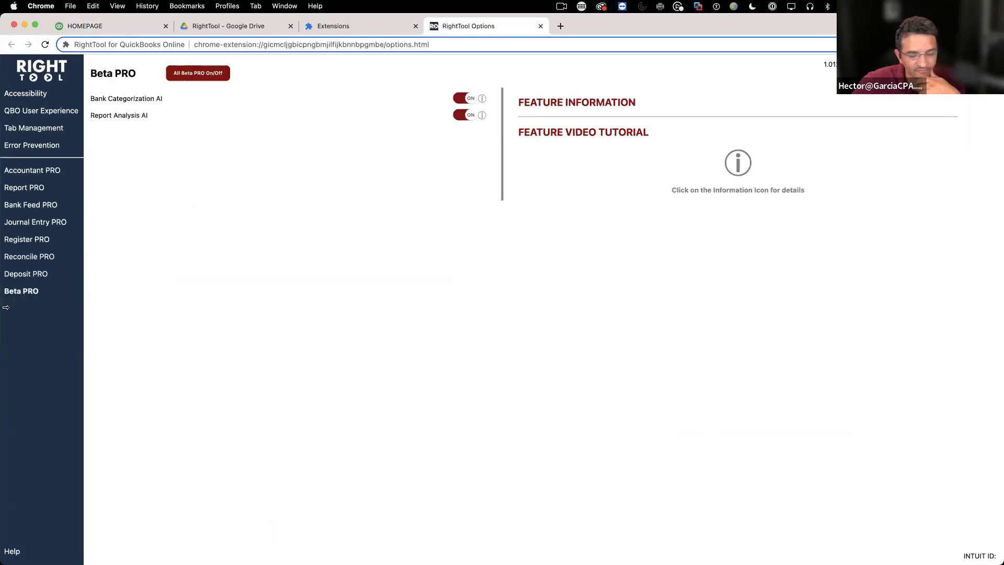
key(super+equal)
key(super+equal)
key(super+equal)
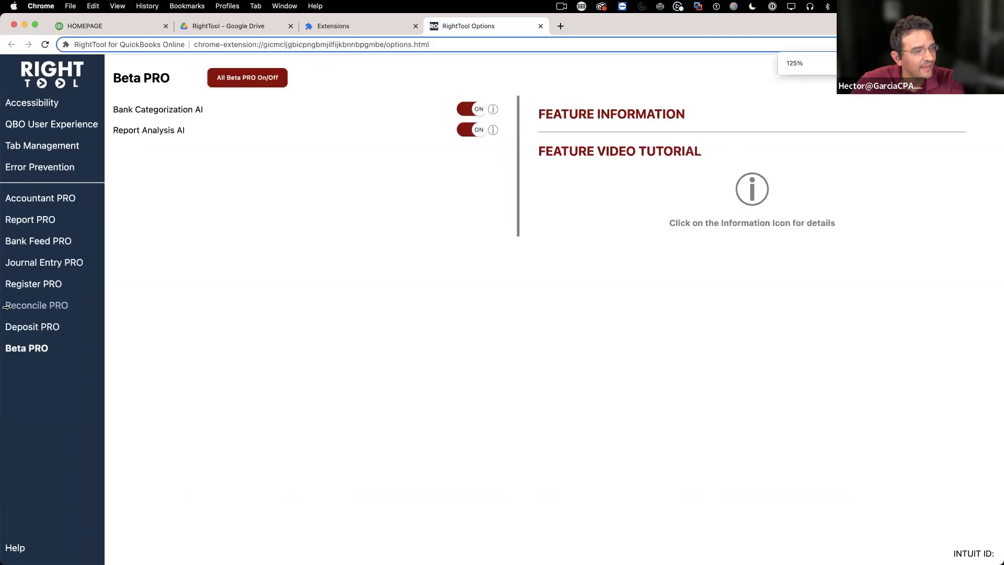
key(super+minus)
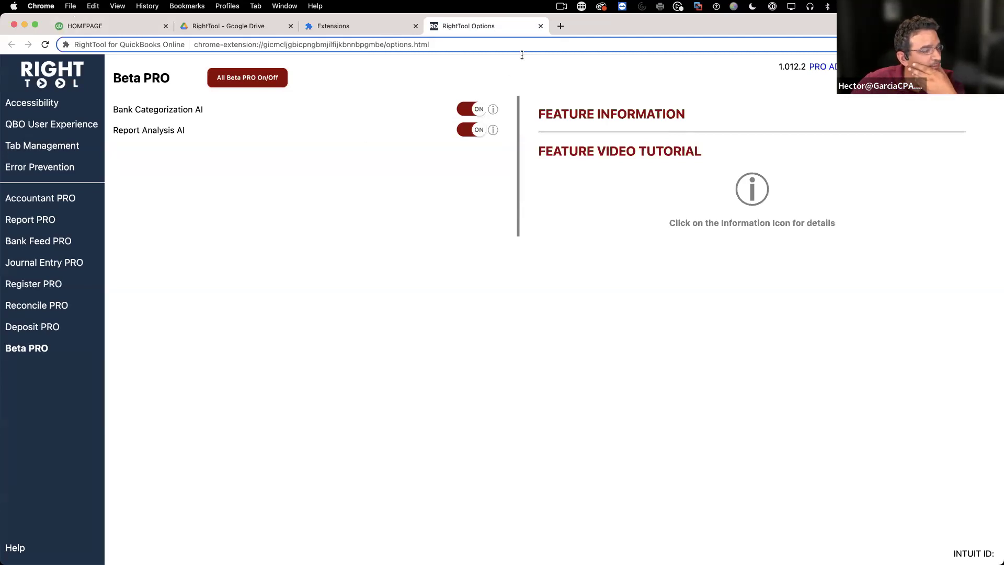
click(561, 25)
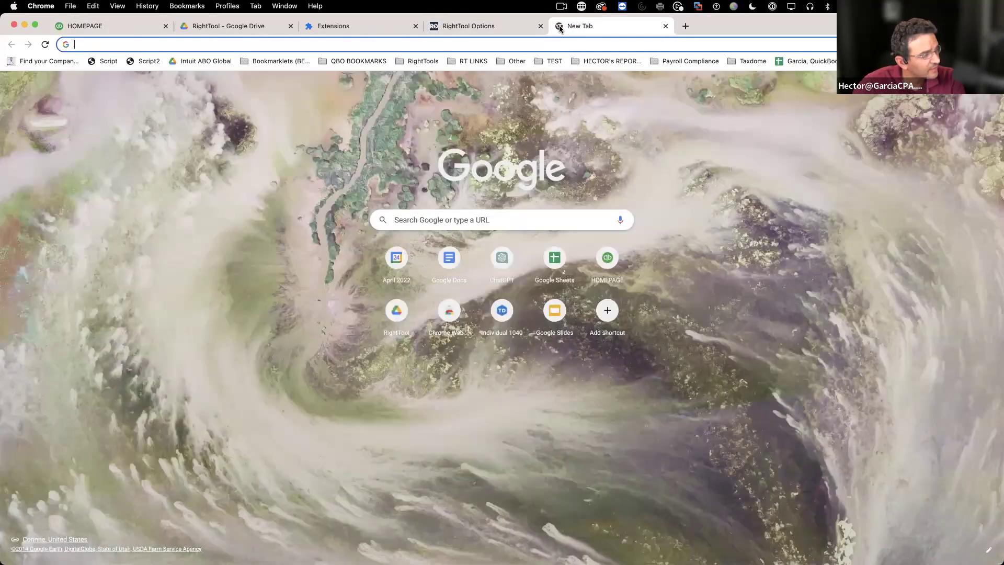
Go to ChatGPT, log in with the Google account, and dismiss the GPT-4 error notice
text(chat.openai.com/auth/login)
key(Return)
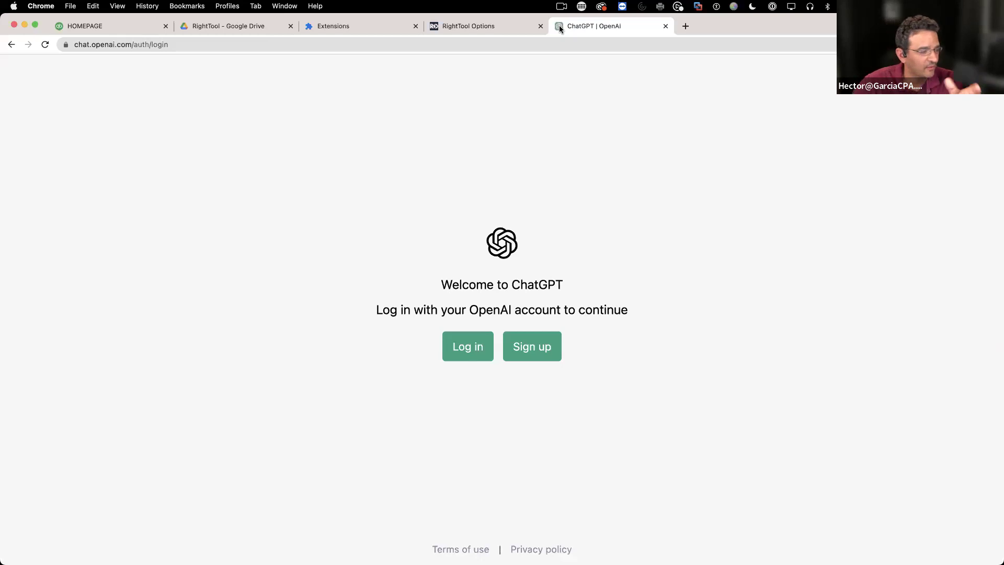
click(459, 347)
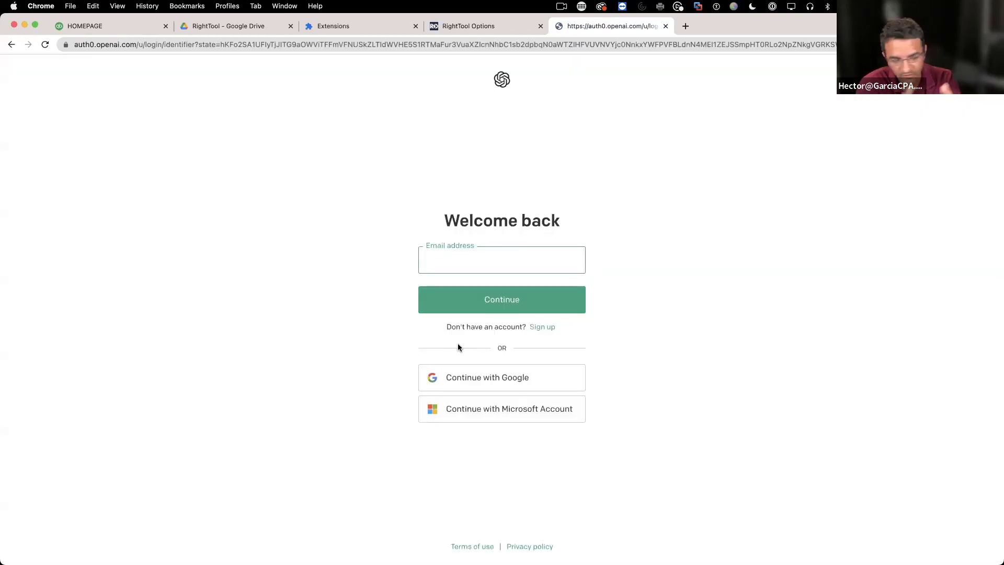
click(493, 374)
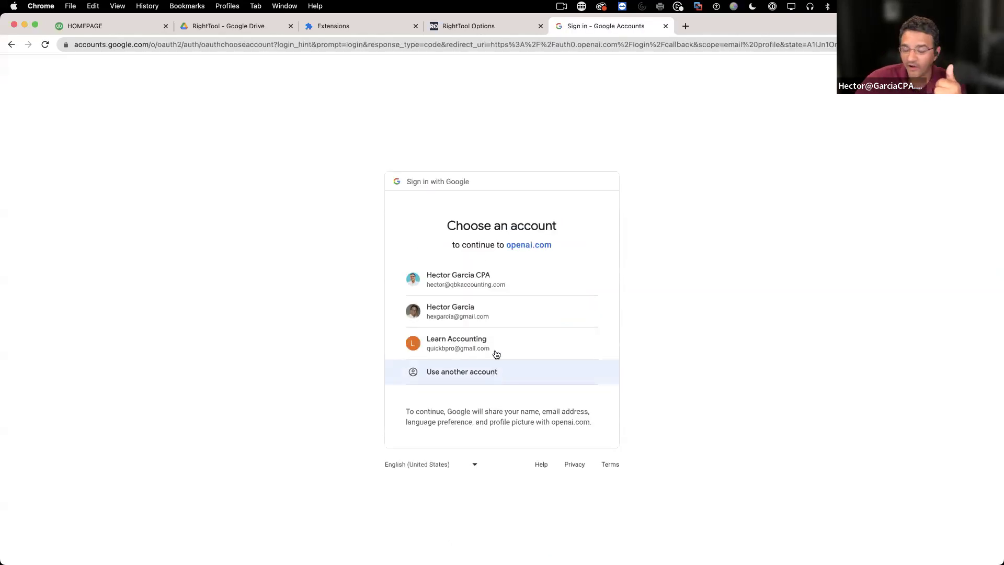
click(472, 278)
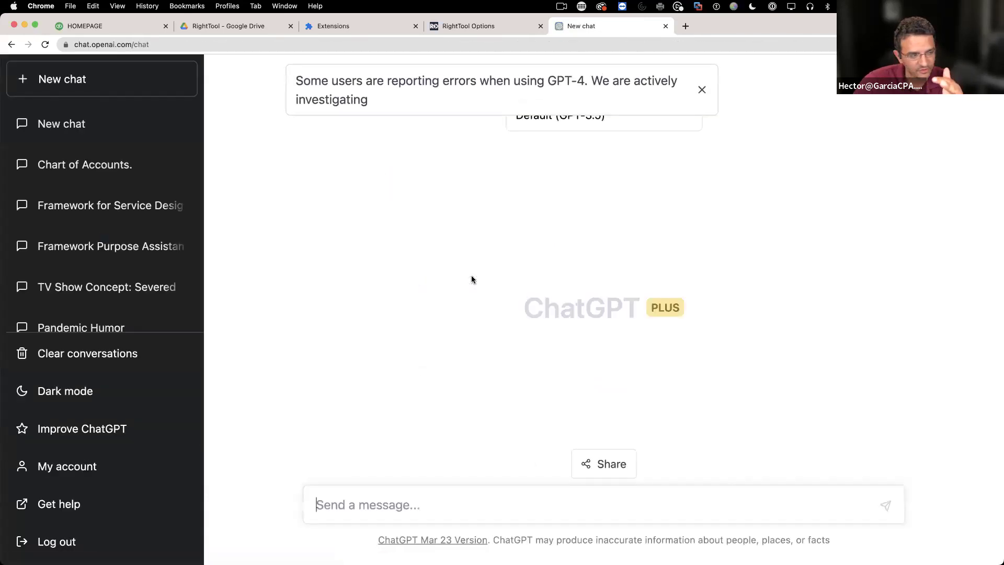
click(702, 90)
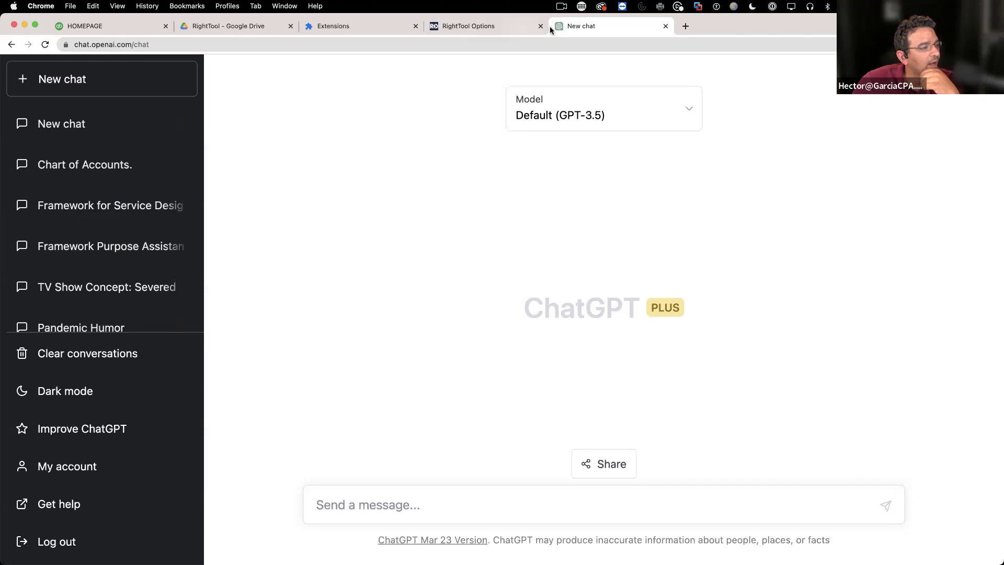
Open the QuickBooks bank feed from the homepage and scroll down to the 04/19 charge
click(98, 26)
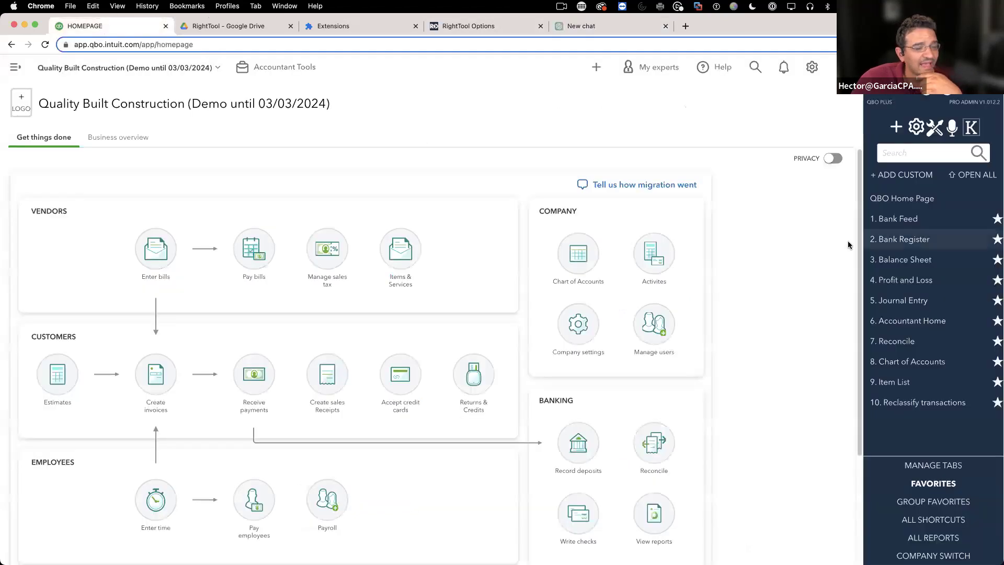
click(916, 219)
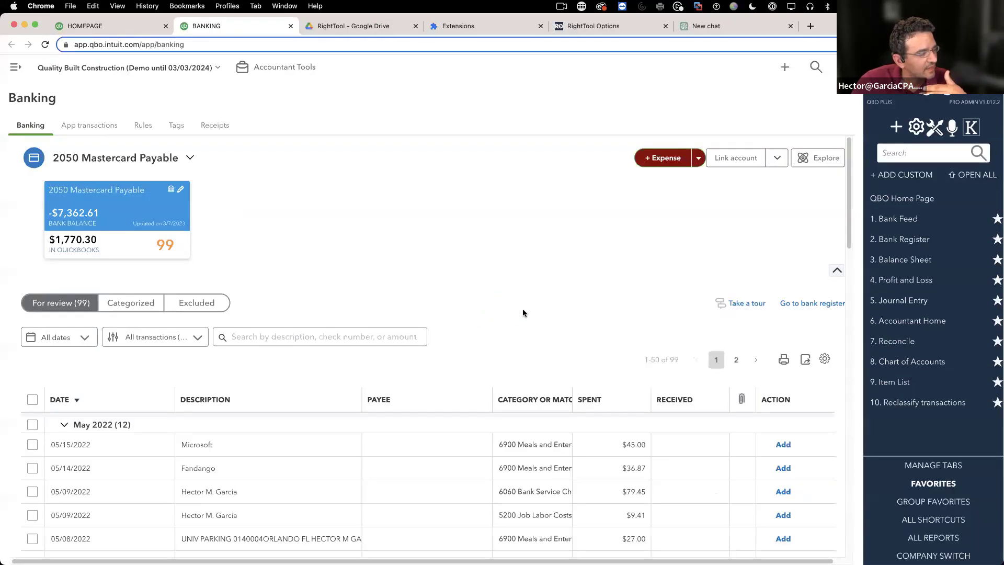
scroll(471, 340, down, 5)
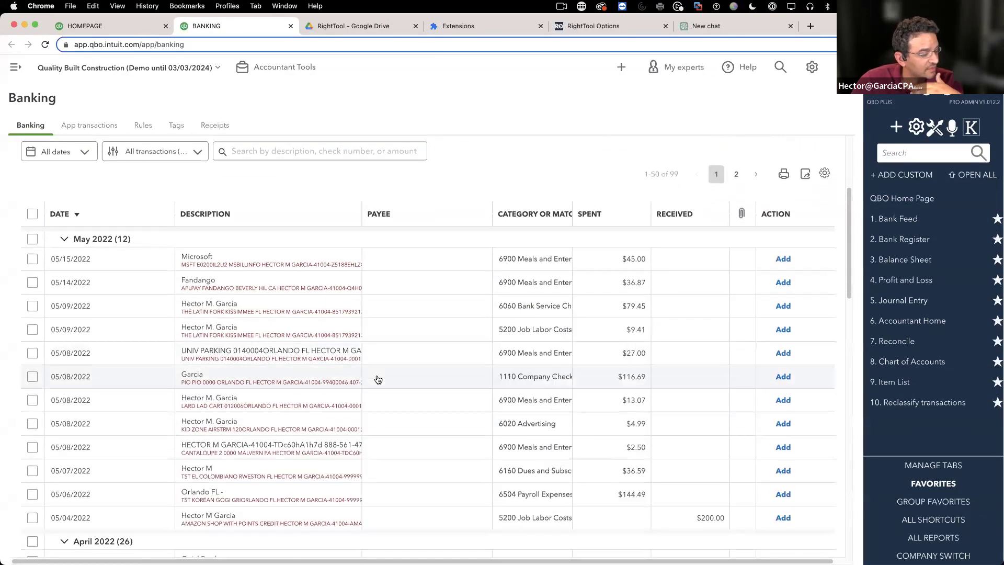
scroll(230, 365, down, 5)
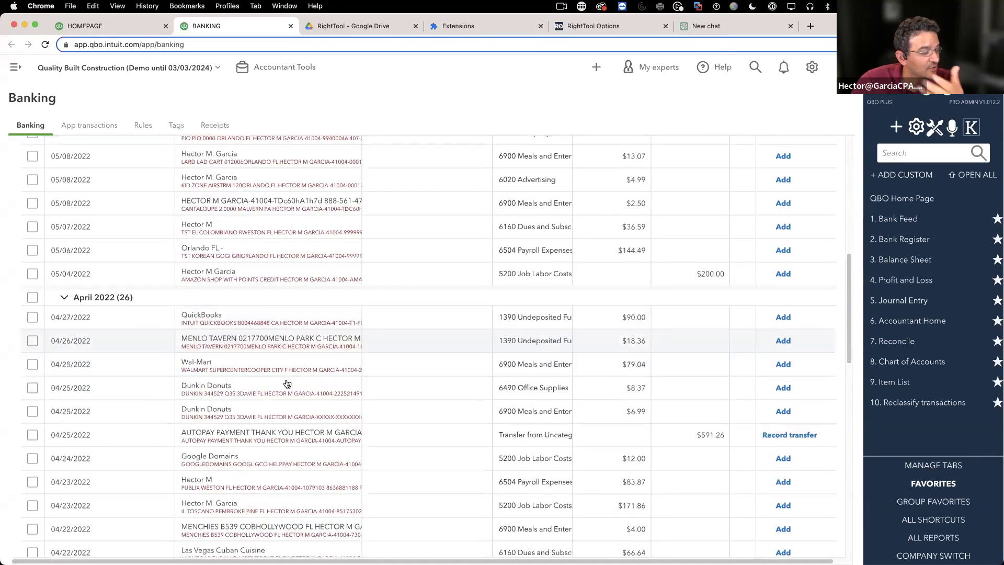
scroll(251, 366, down, 2)
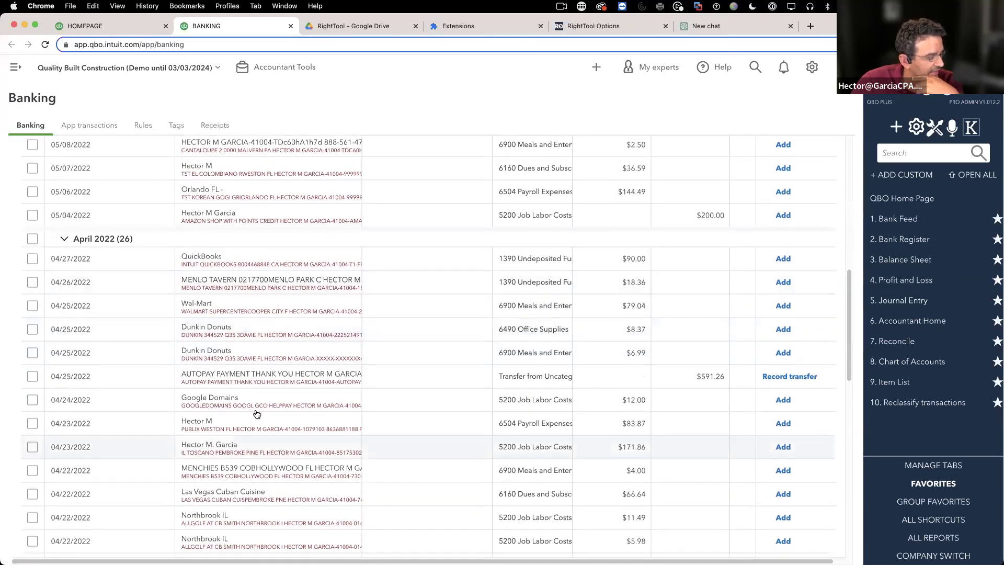
scroll(257, 413, down, 3)
scroll(241, 426, down, 2)
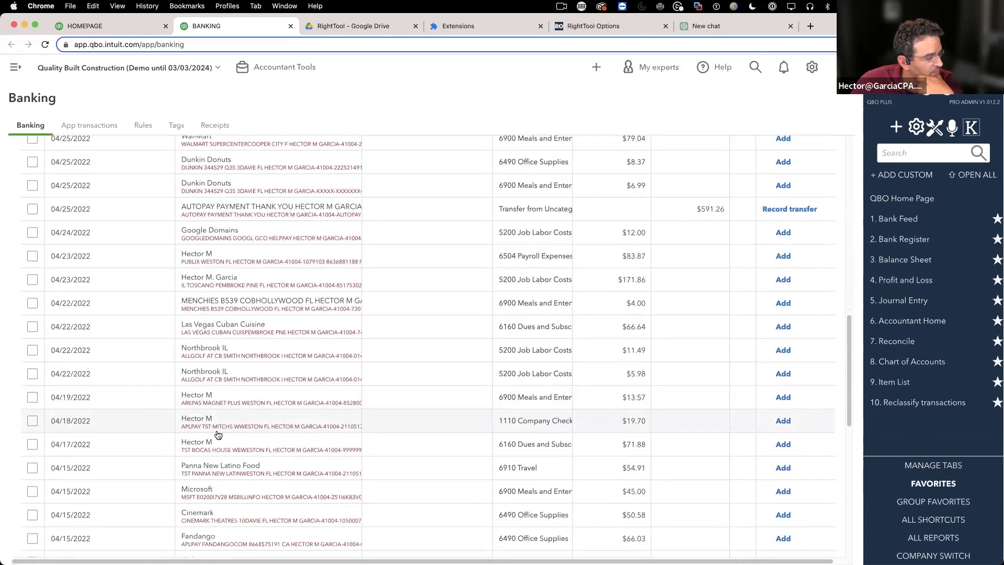
scroll(218, 434, down, 1)
scroll(251, 408, down, 1)
Expand the 04/19 Arepas Magnet Plus charge and copy its memo description
click(215, 343)
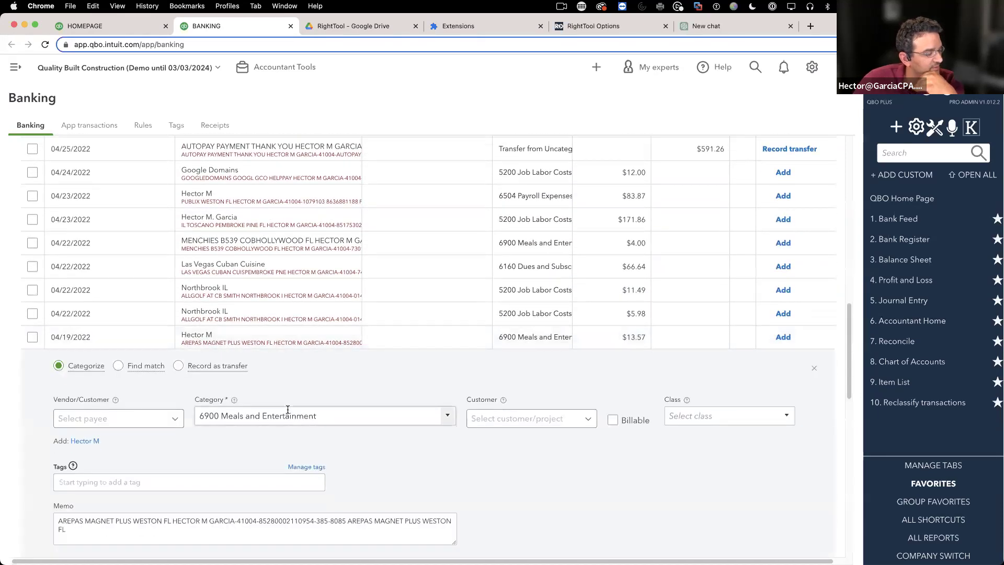
drag(59, 301, 159, 323)
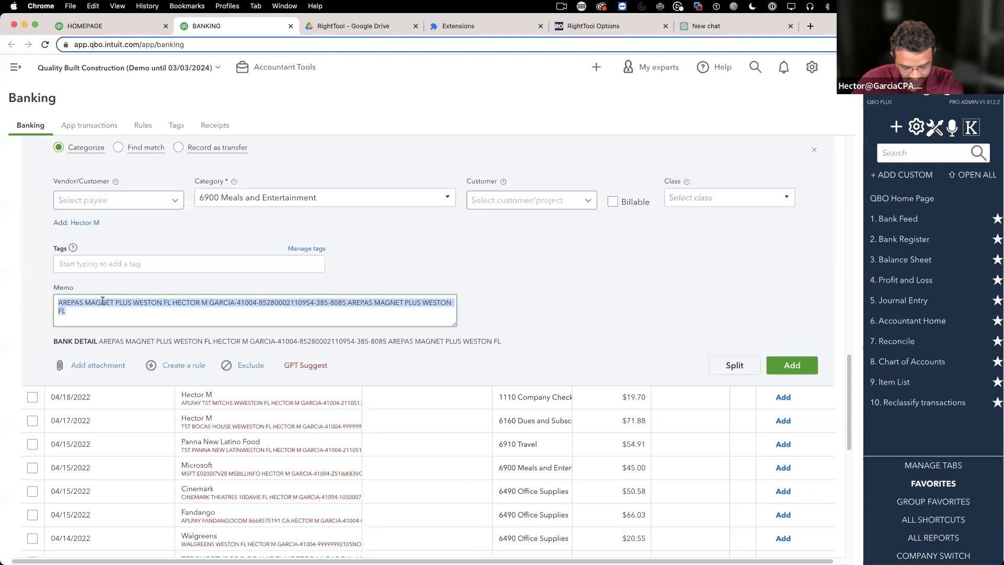
key(super+equal)
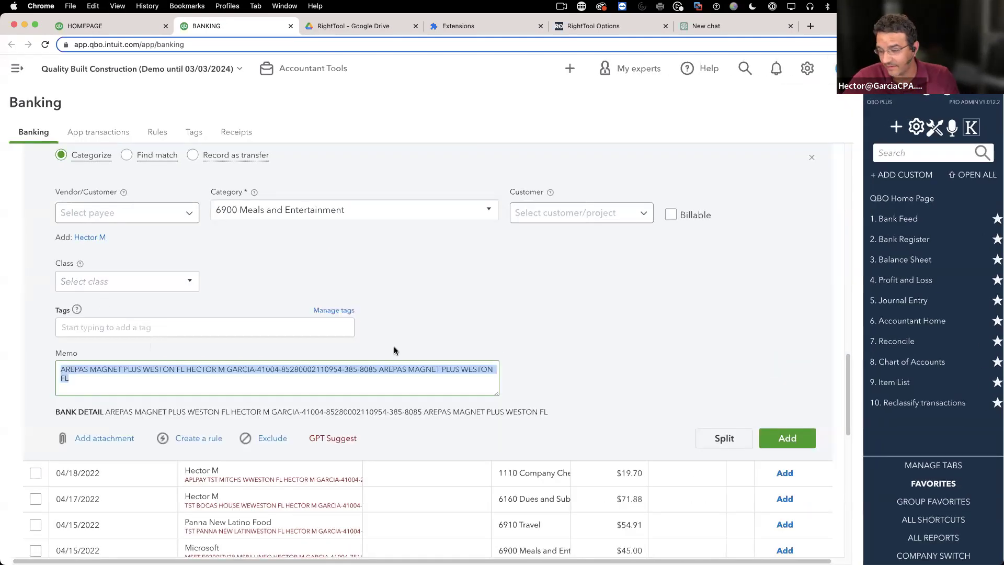
right_click(145, 365)
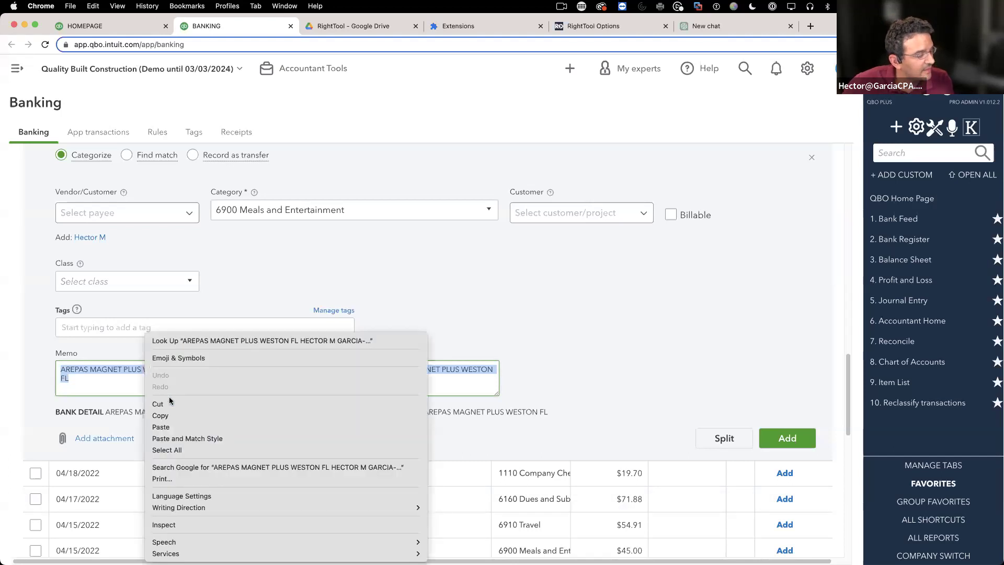
click(175, 416)
Ask ChatGPT to parse the payee name from the pasted credit card charge description
click(748, 26)
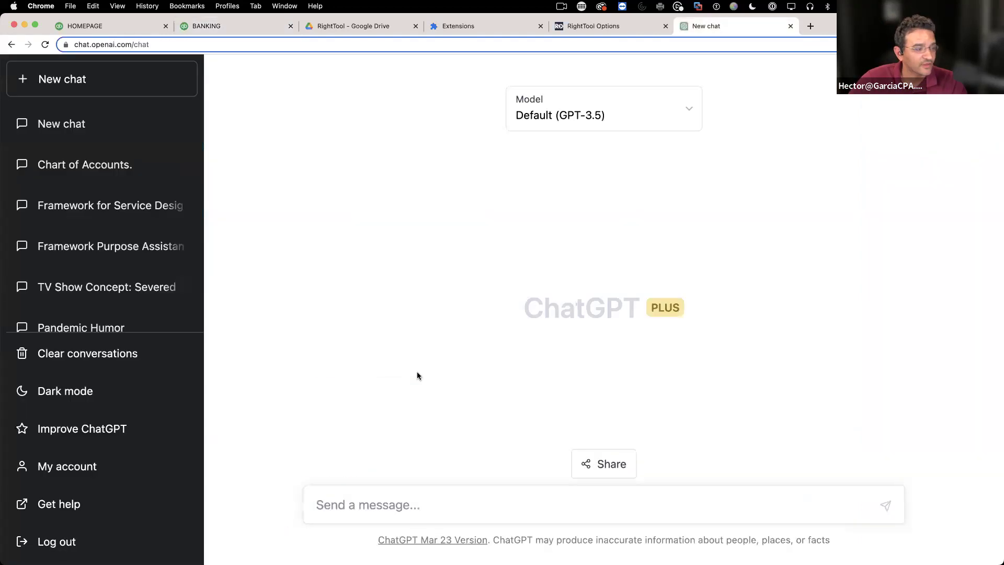
click(370, 503)
text(C)
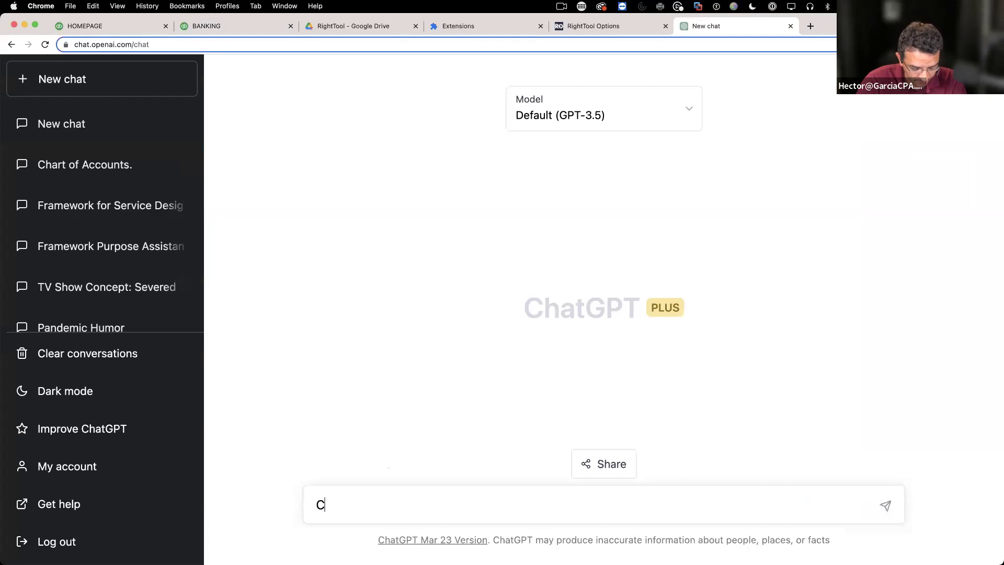
text(OULD YOU TEL)
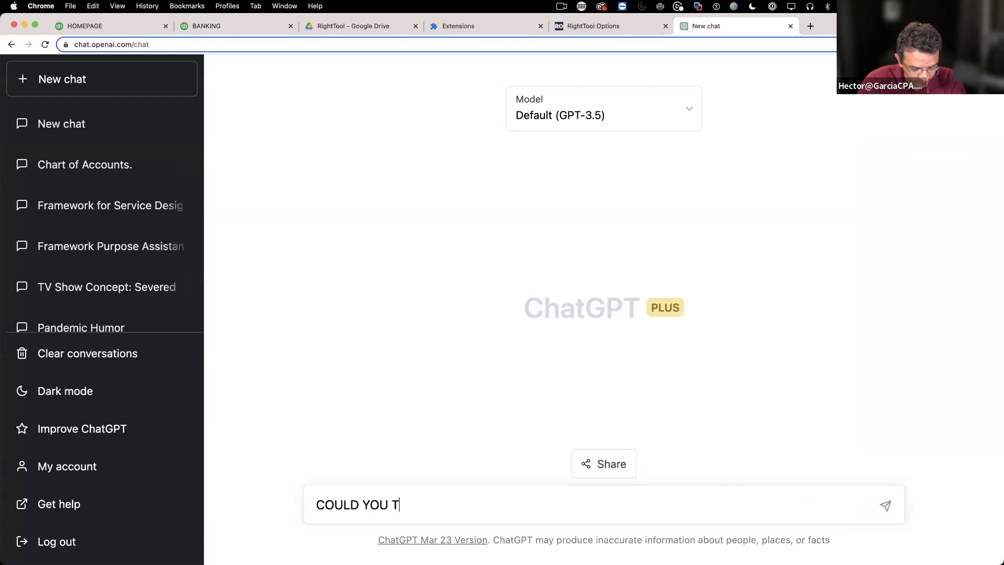
key(BackSpace)
key(BackSpace)
key(BackSpace)
text(PARS)
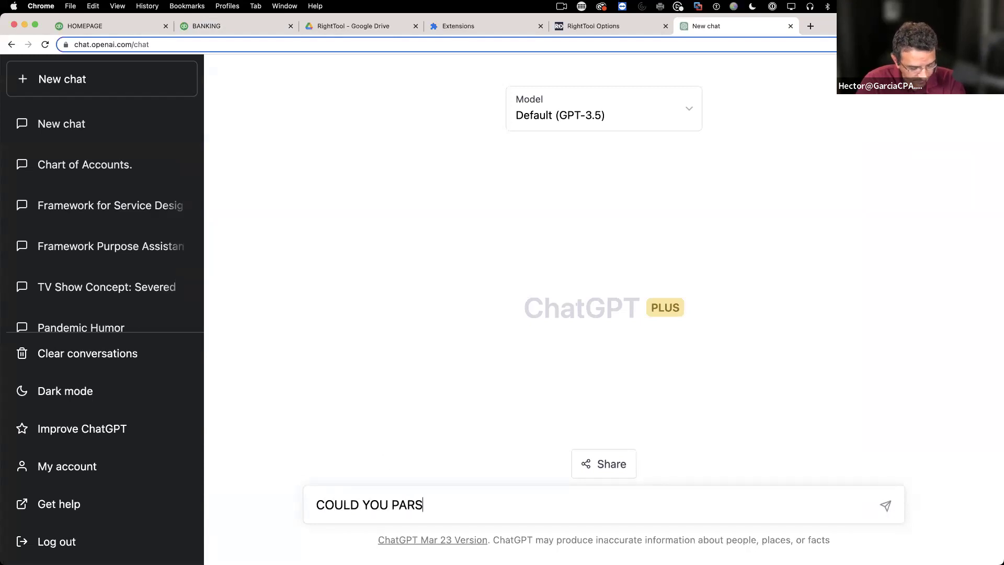
text(E THE PAYEE NAME FROM F)
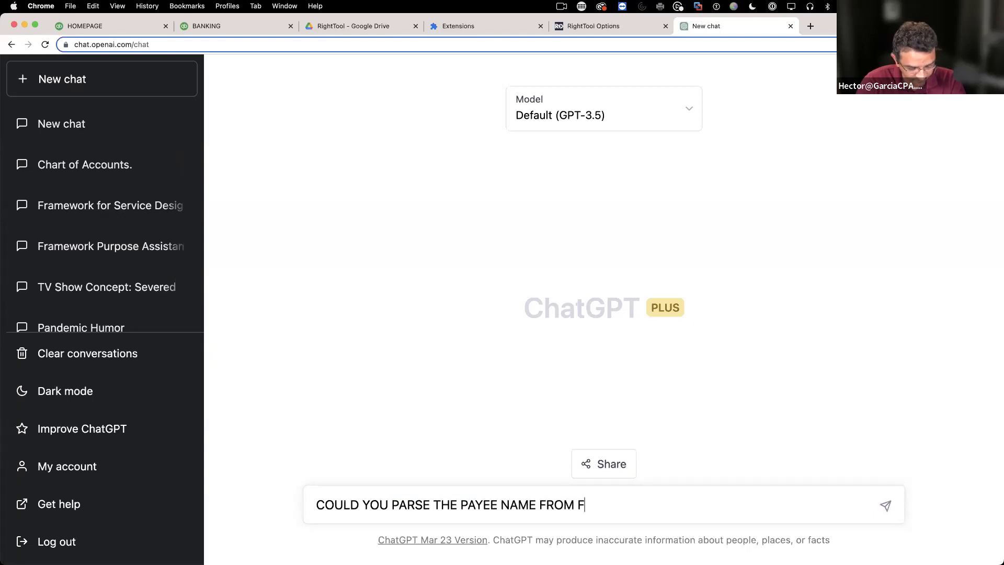
key(BackSpace)
text(THIS)
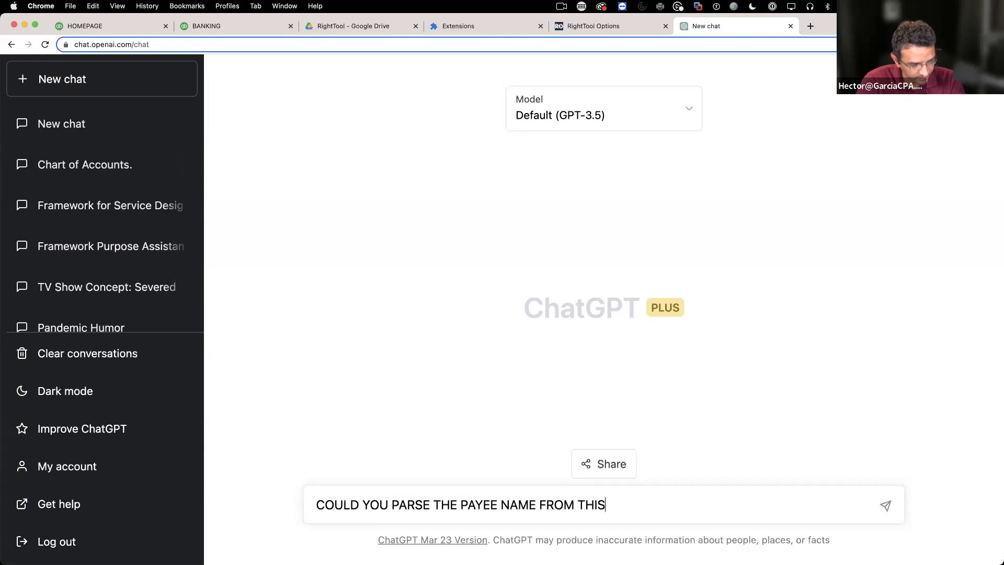
text( CREDIT CARD )
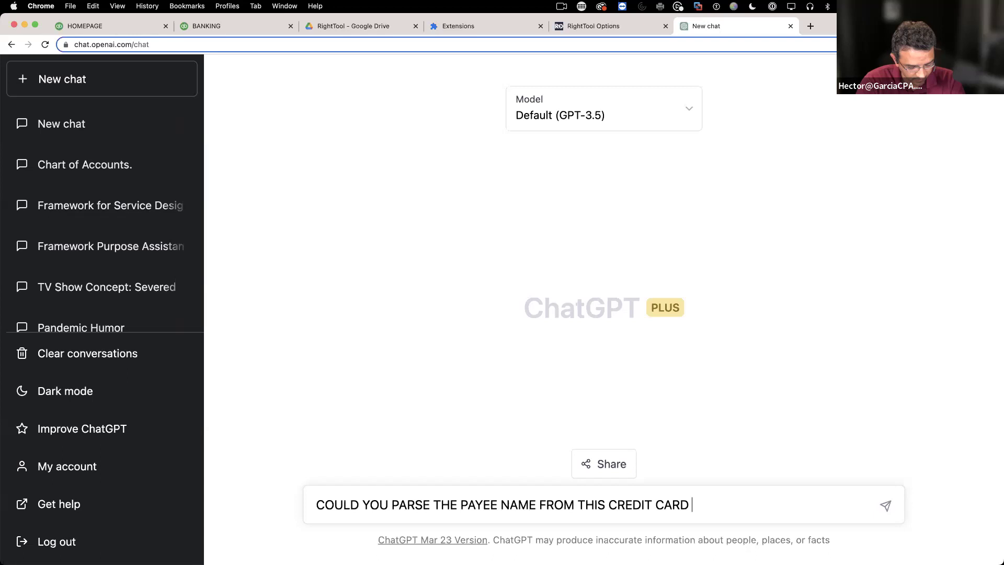
text(CHARGE?)
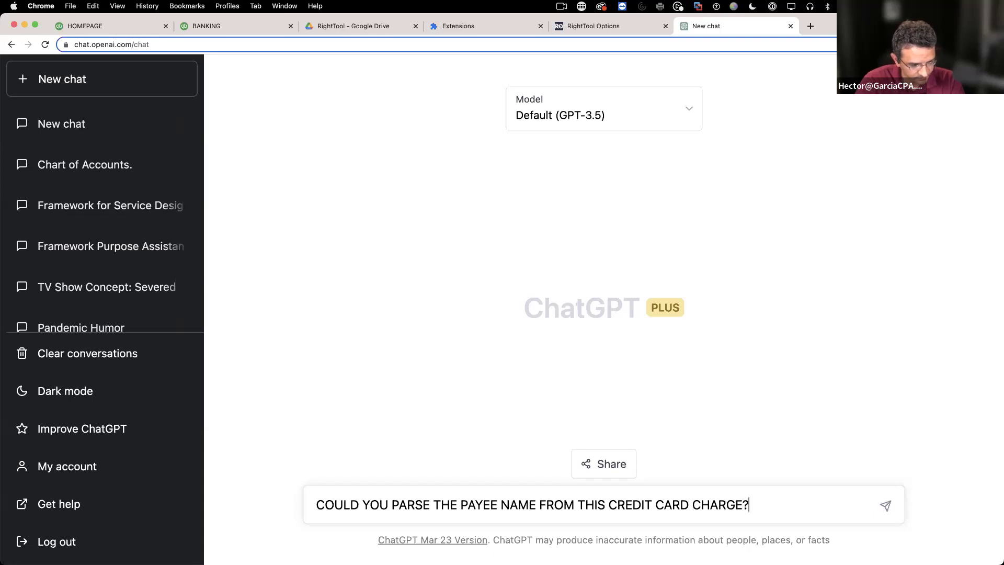
key(Return)
key(super+v)
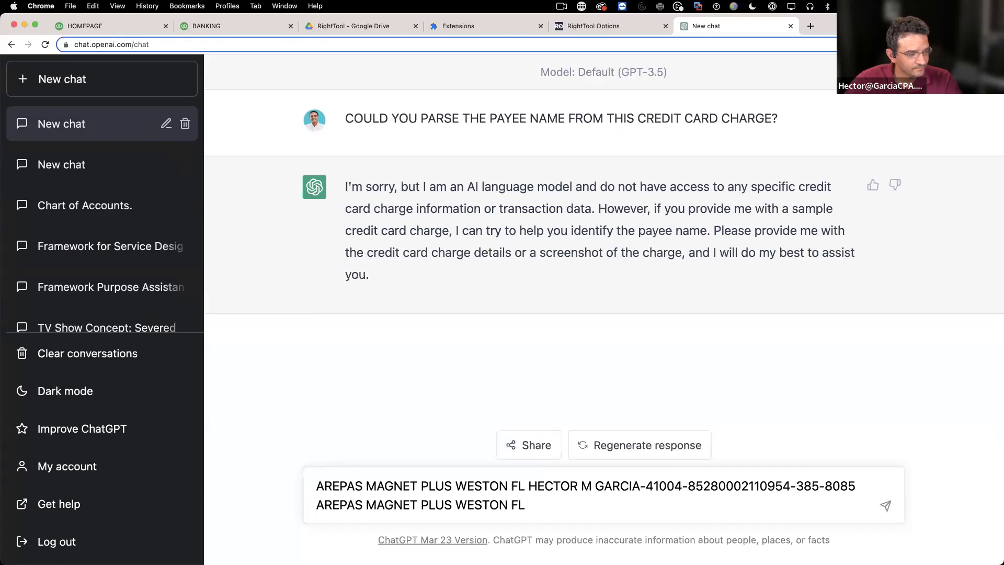
key(Return)
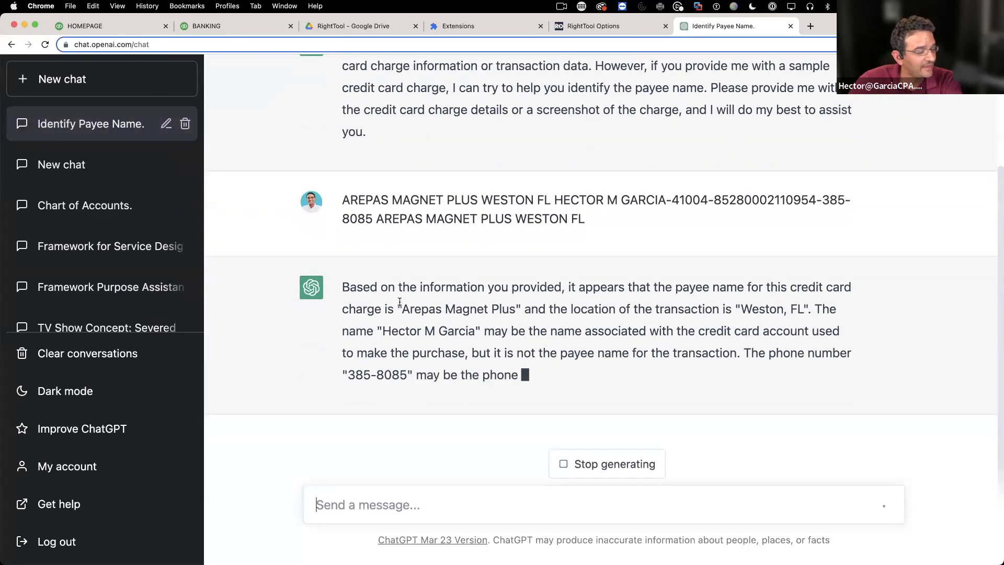
Ask ChatGPT 'WHAT EXPENSE CATEGORY SHOULD I USE?', then go back to the QuickBooks banking page
drag(343, 271, 454, 293)
click(591, 305)
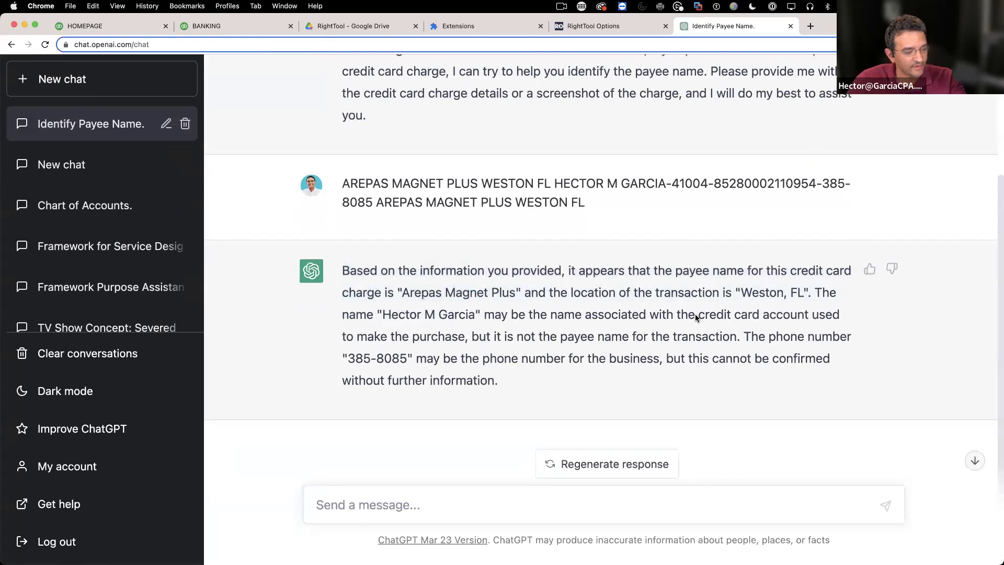
click(383, 503)
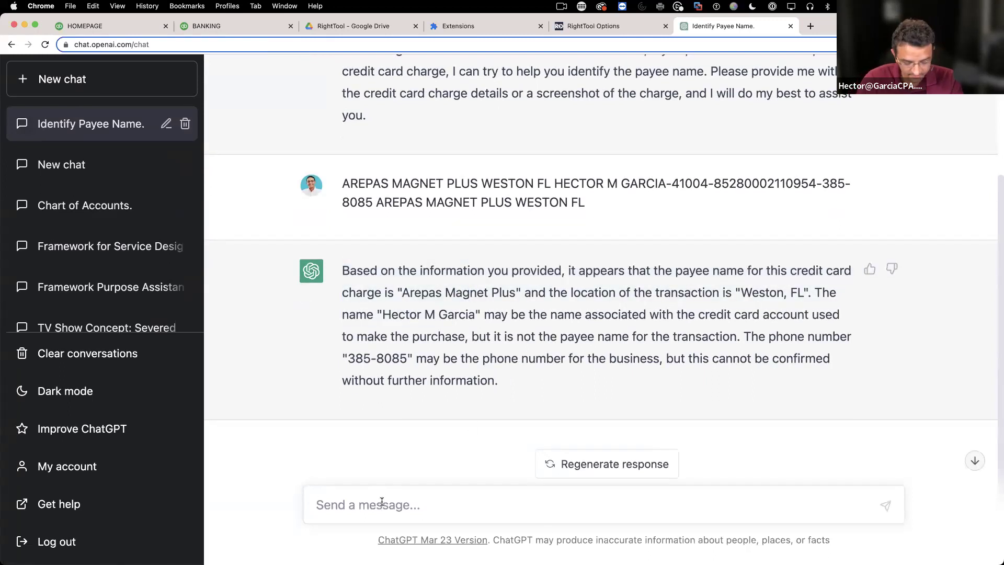
text(WHAT EXPENS)
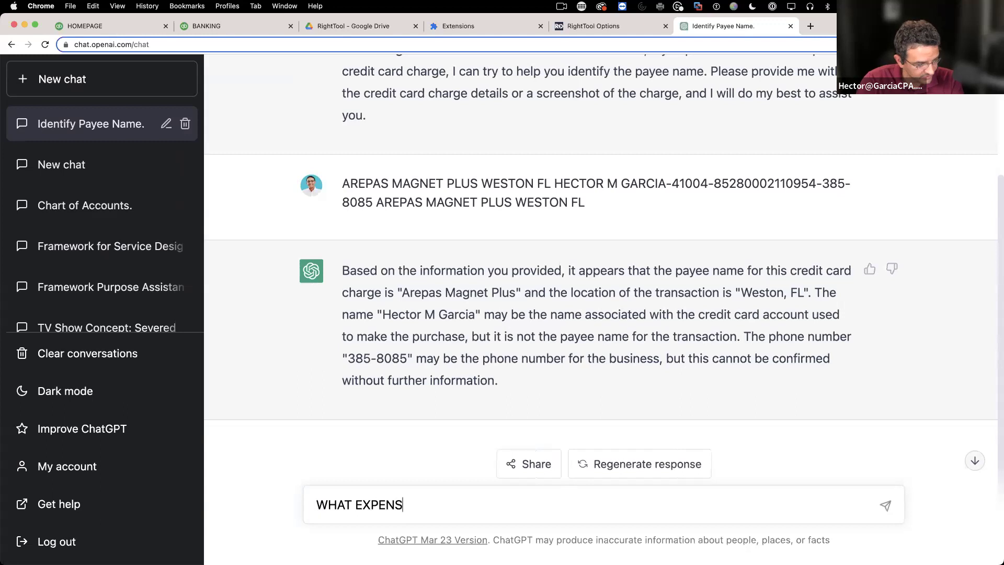
text(E CATEGORY )
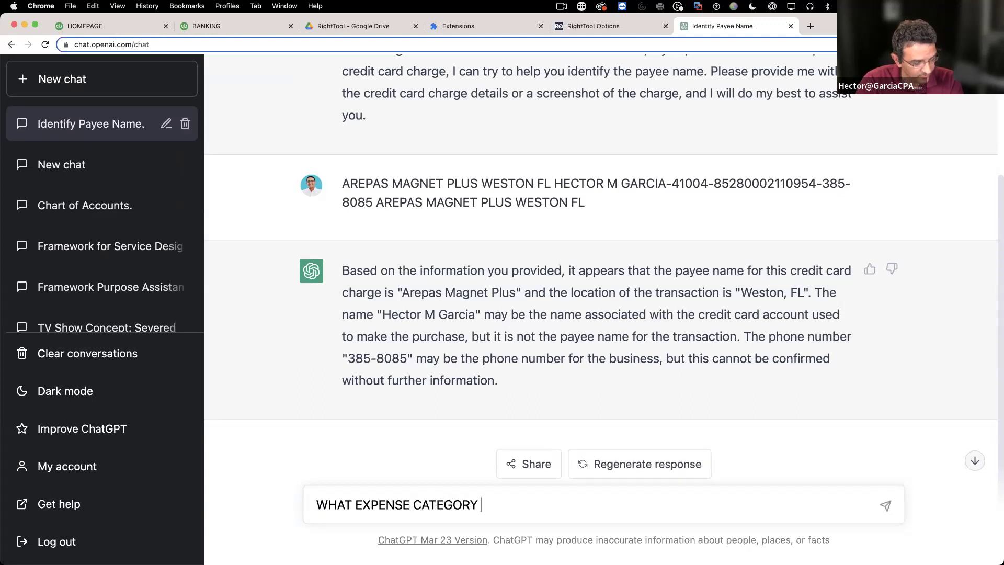
text(SHOULD I USE?)
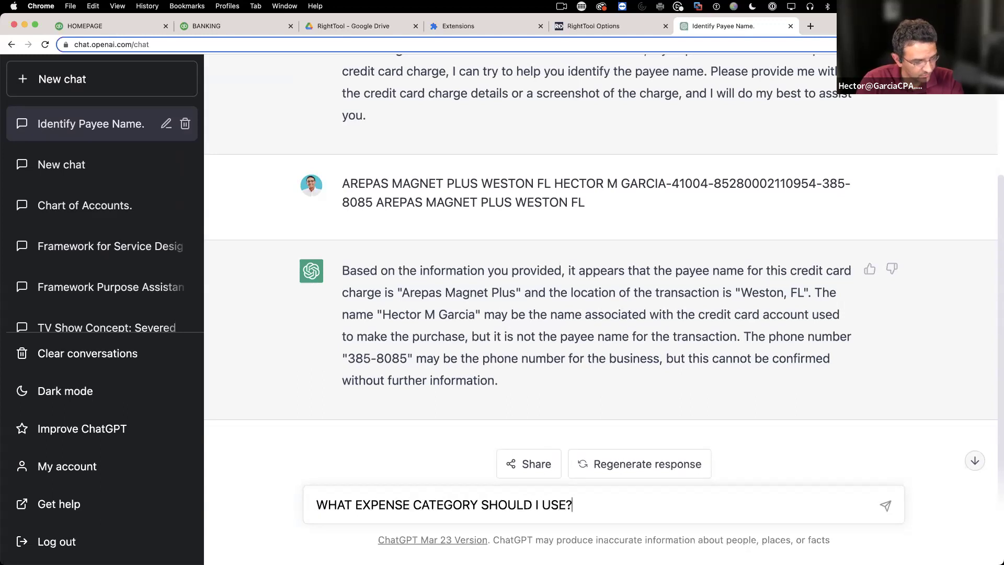
key(Return)
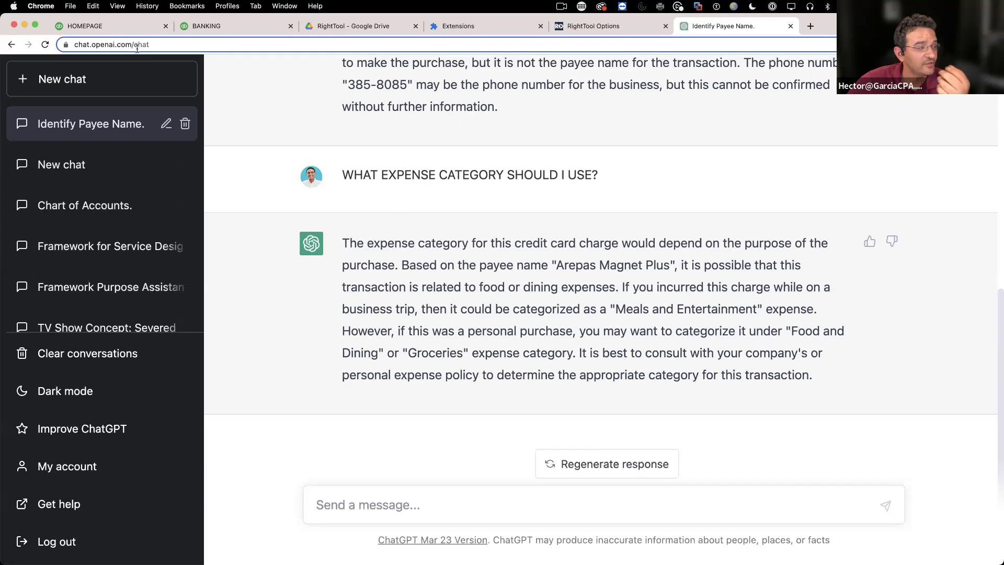
click(221, 29)
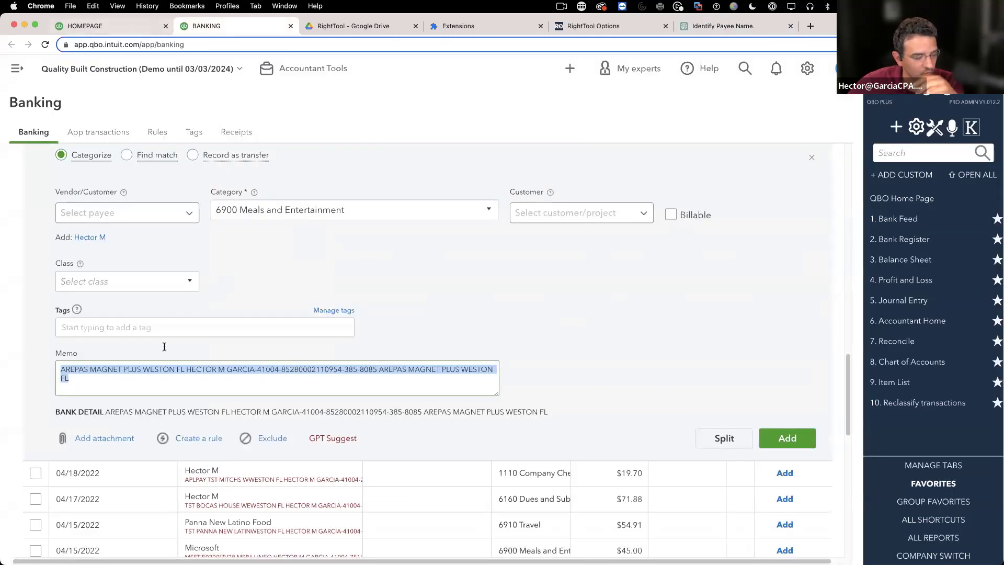
click(108, 385)
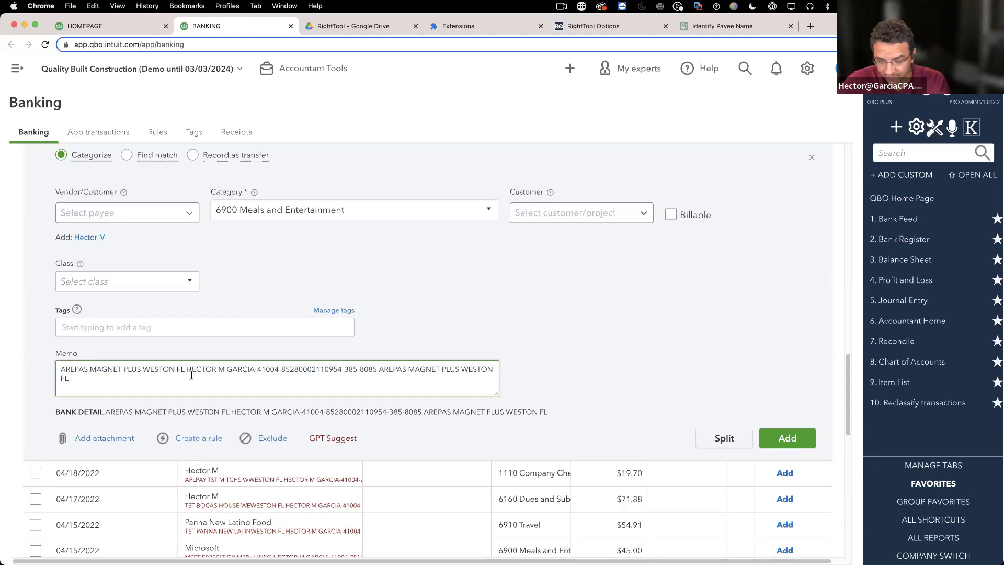
Select AREPAS MAGNET PLUS in the memo and search Google for it
drag(141, 370, 49, 371)
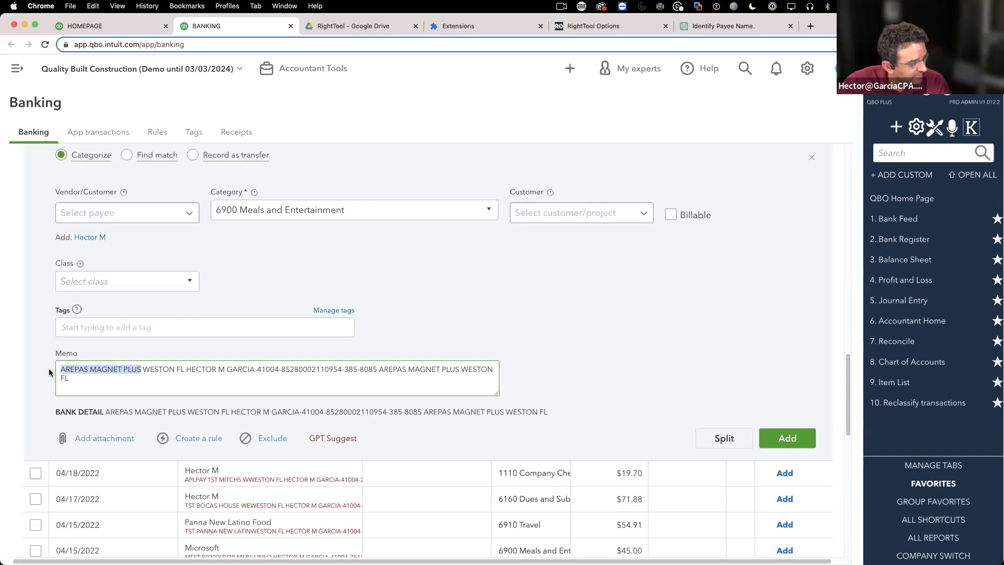
right_click(93, 368)
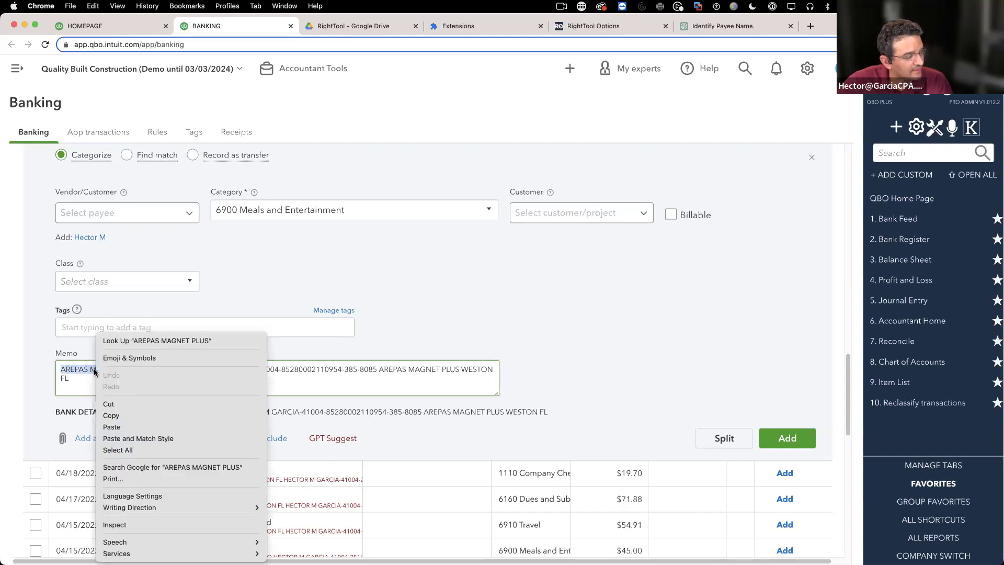
click(200, 467)
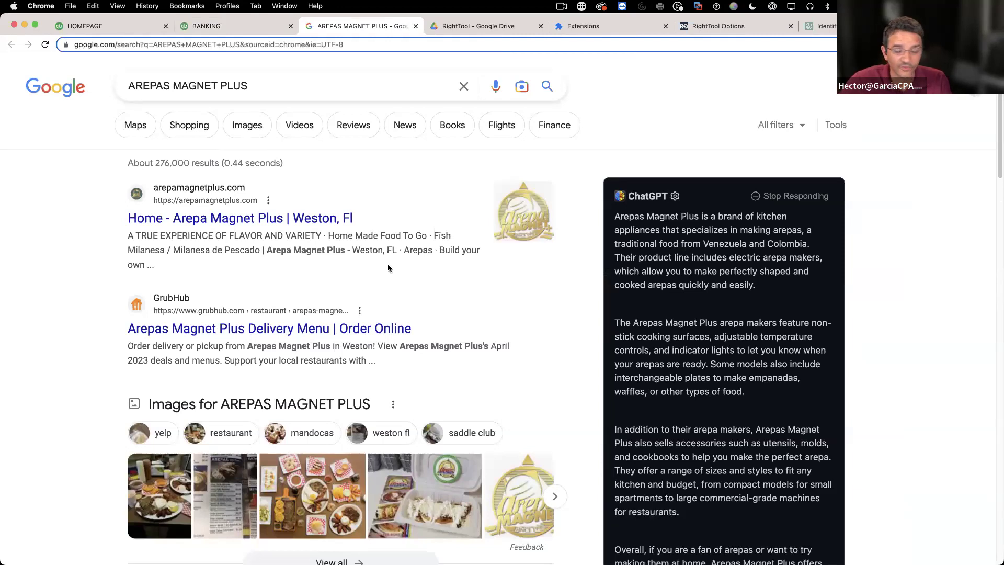
Close the AREPAS MAGNET PLUS search results and return to banking
click(416, 27)
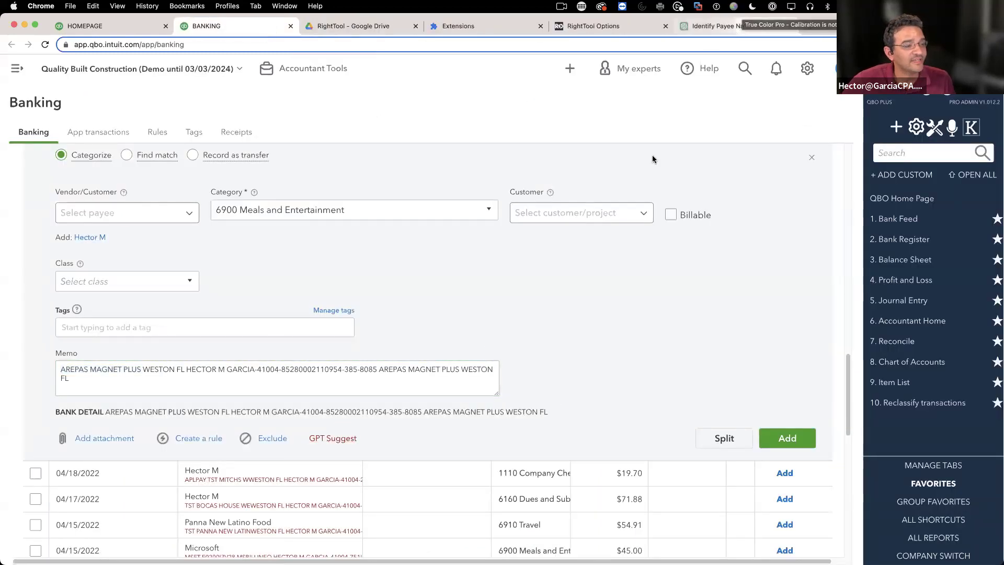
key(super+9)
scroll(535, 304, up, 10)
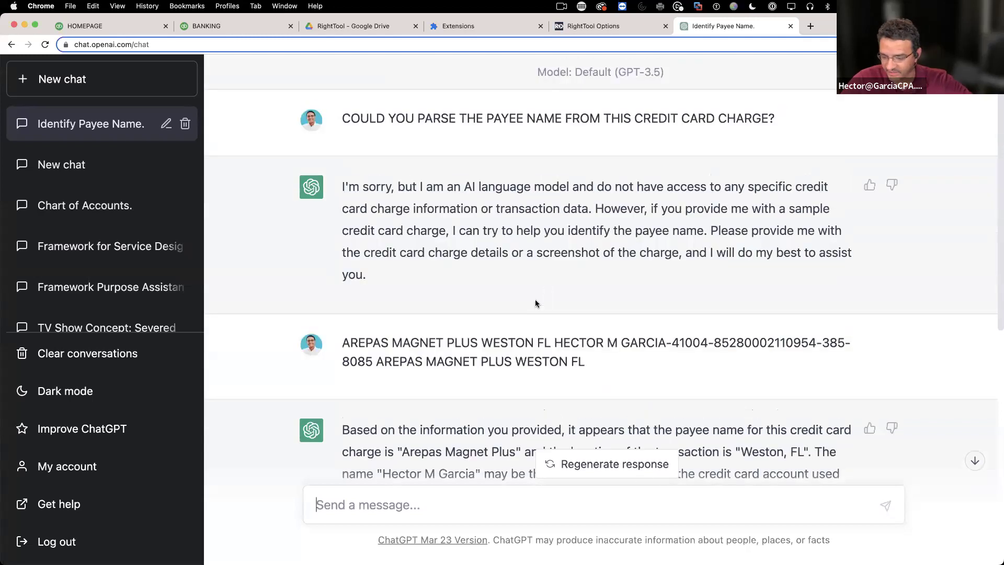
scroll(535, 304, down, 10)
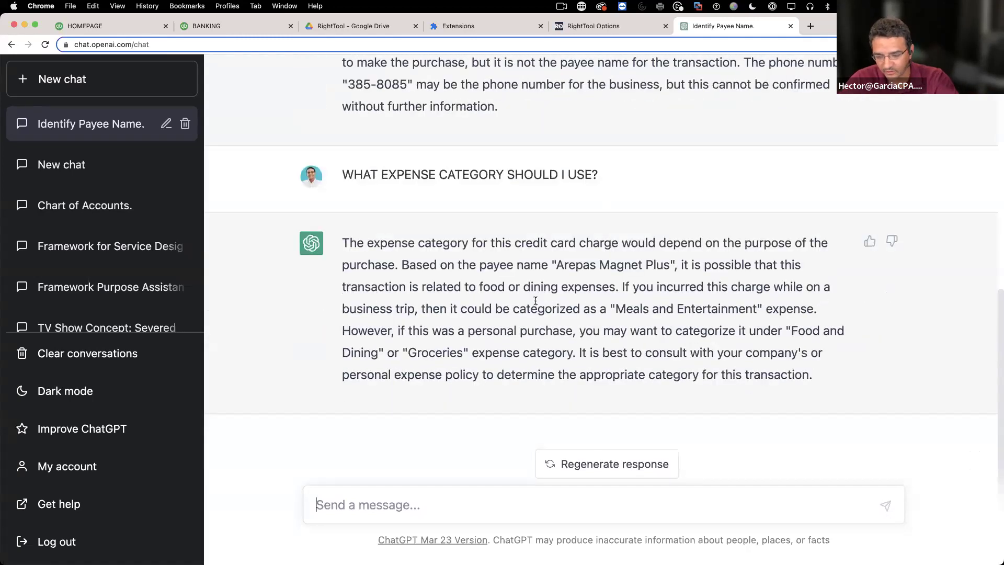
click(84, 25)
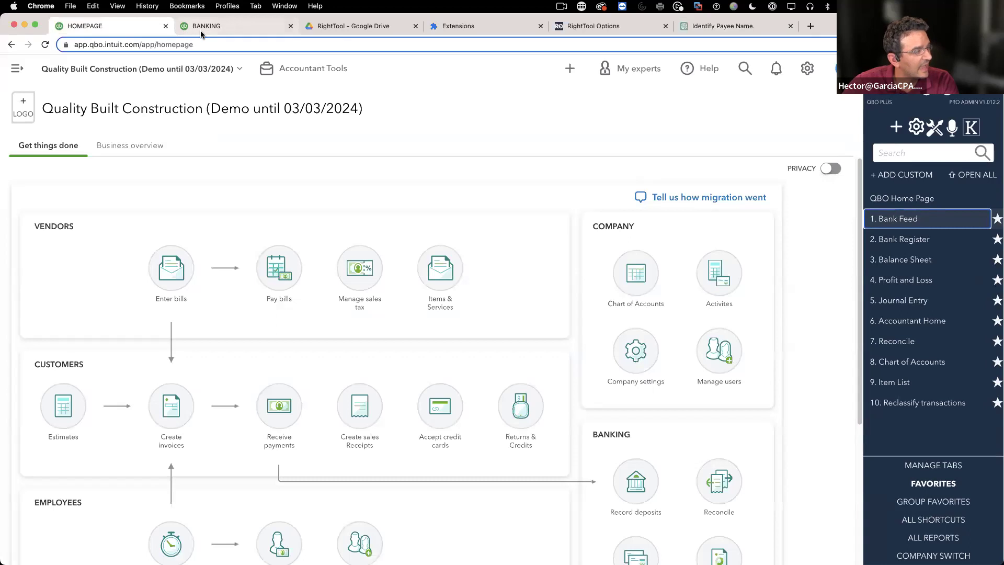
click(202, 31)
click(333, 439)
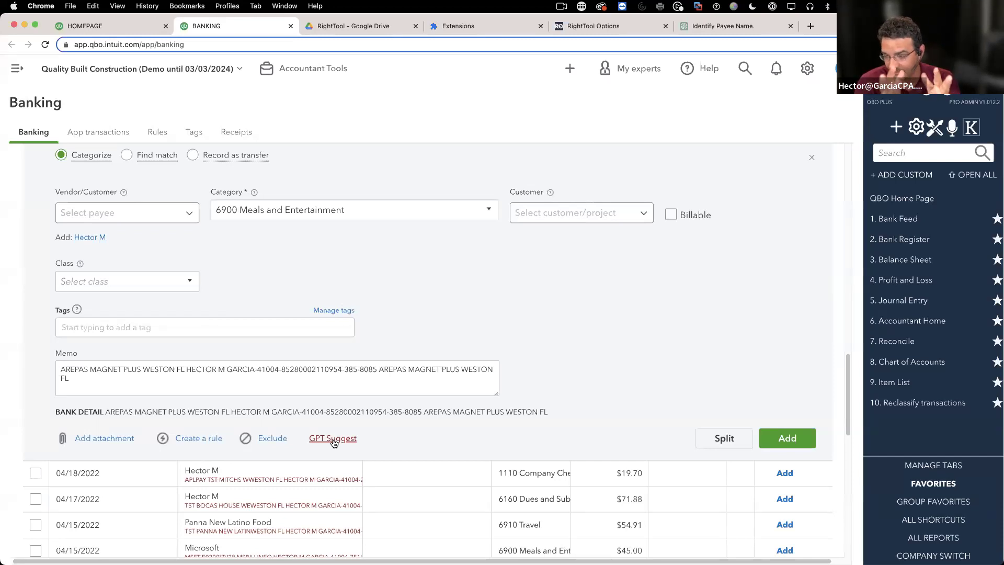
click(333, 439)
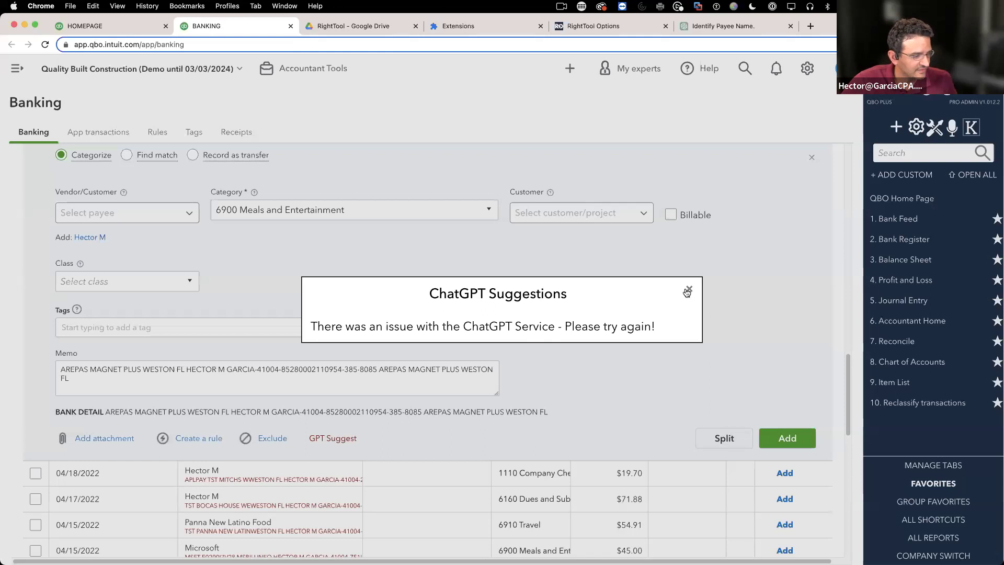
click(689, 289)
click(345, 438)
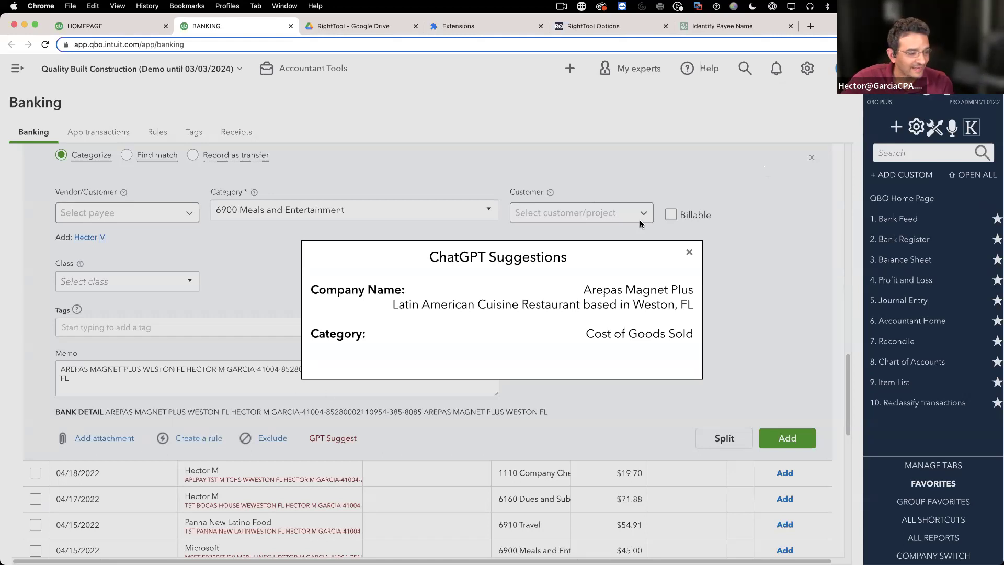
click(554, 330)
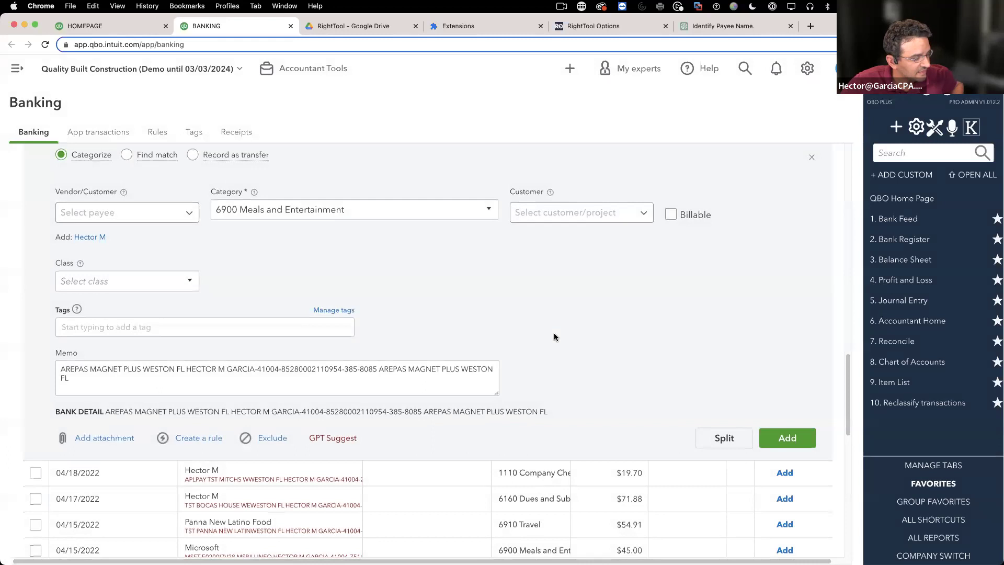
scroll(554, 335, down, 5)
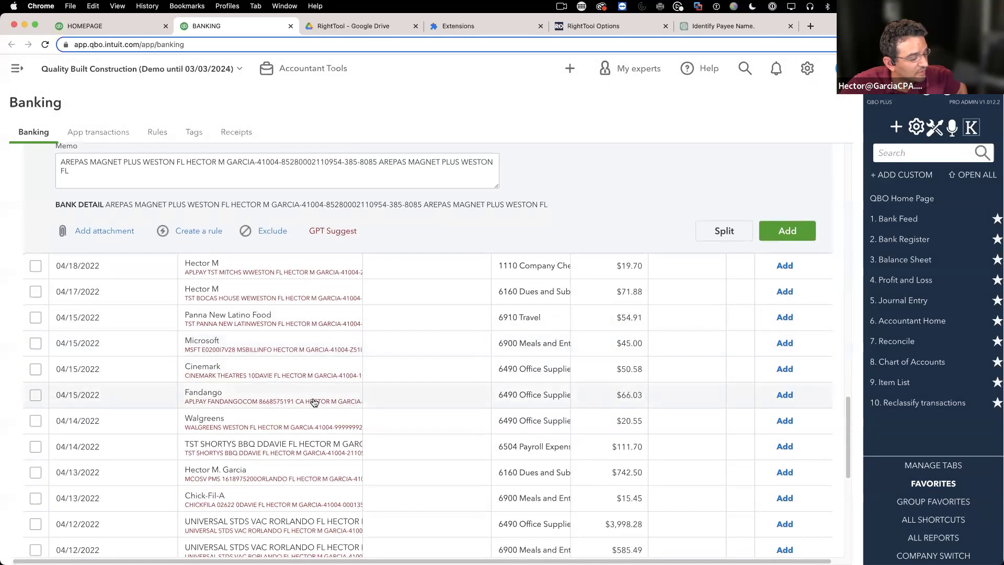
Open the 04/17 TST BOCAS HOUSE charge and review ChatGPT's suggested name and Restaurants category
click(226, 291)
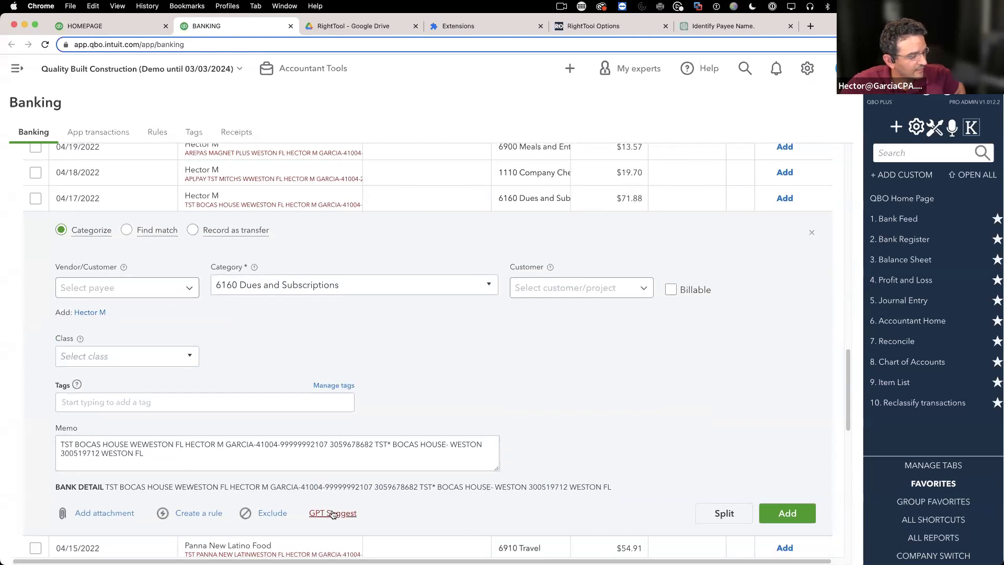
drag(60, 444, 317, 490)
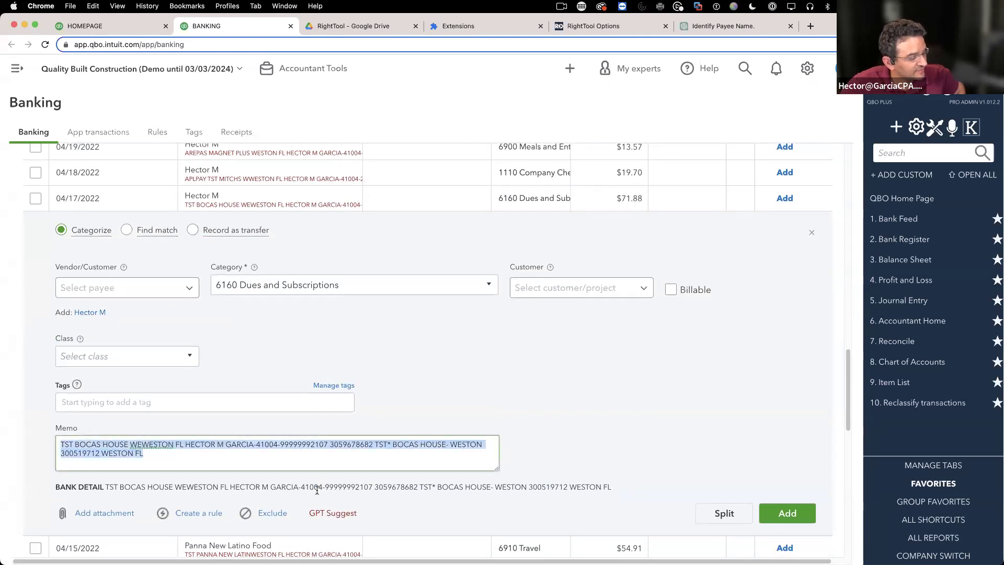
click(333, 513)
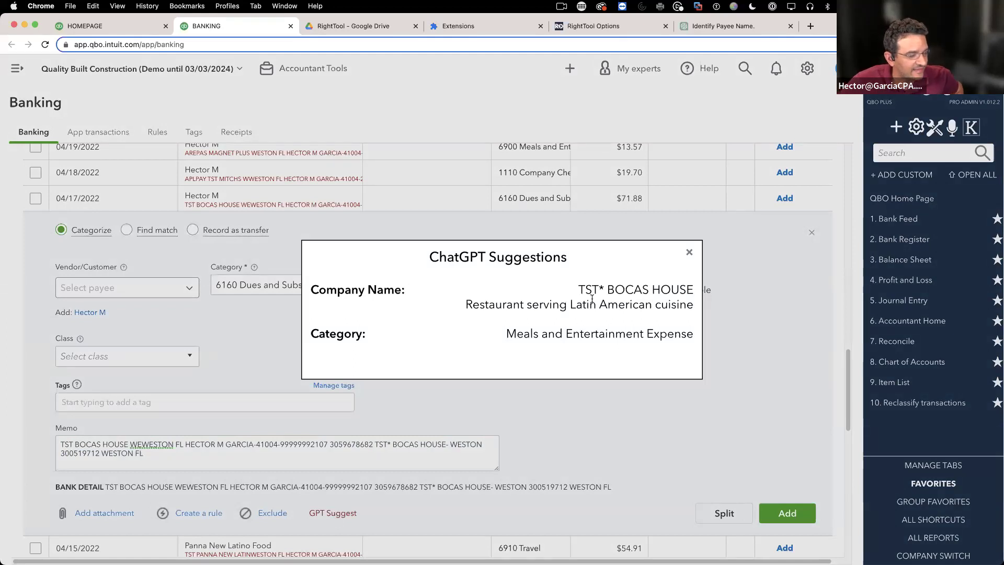
drag(579, 289, 705, 287)
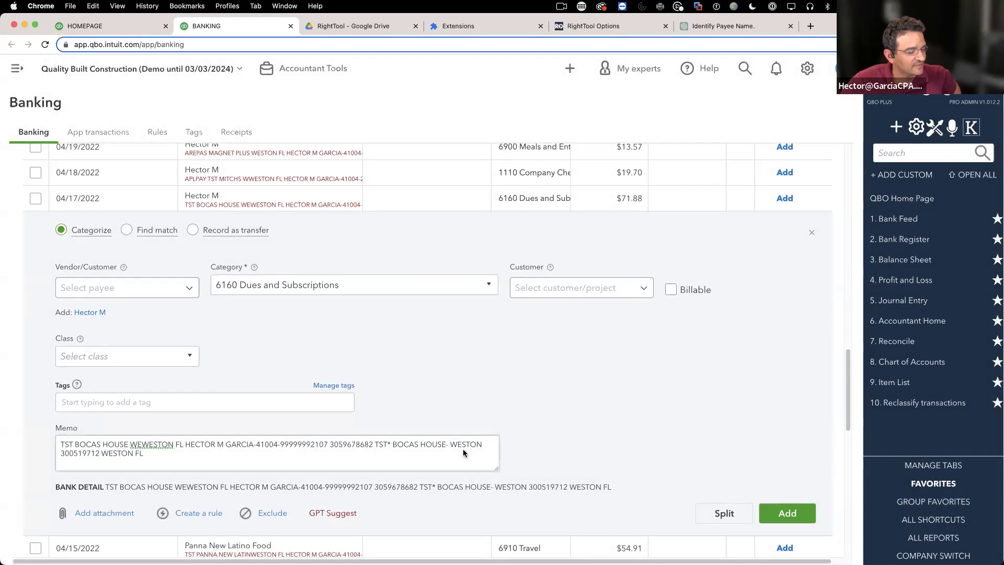
click(333, 512)
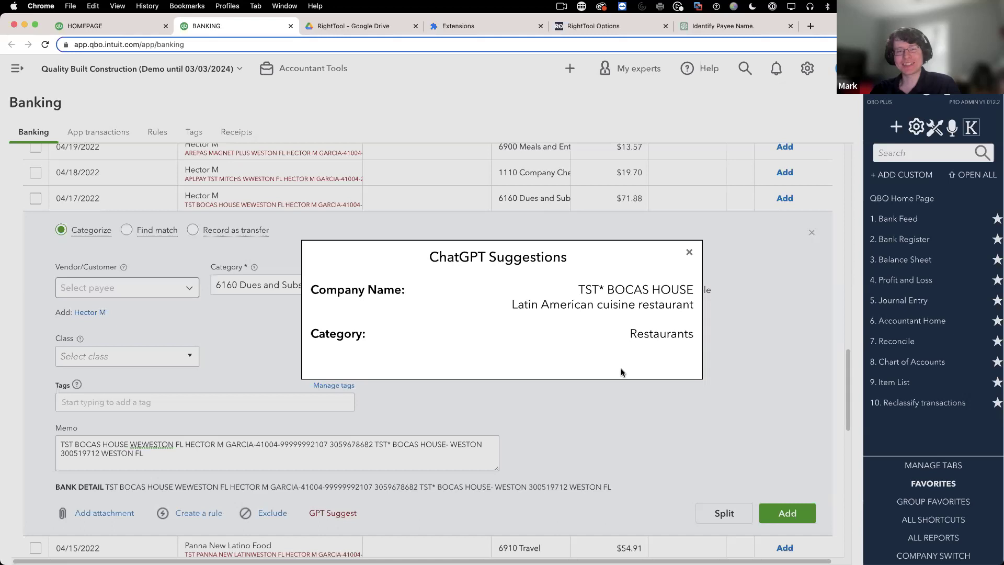
click(687, 254)
Select the full memo text of the 04/17 Bocas House charge
scroll(599, 372, down, 5)
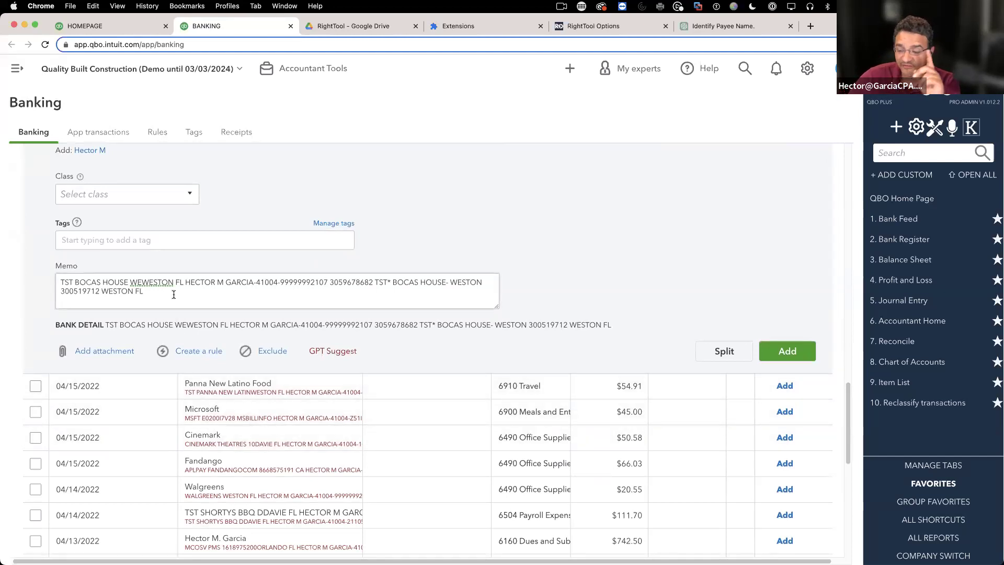
drag(174, 295, 14, 276)
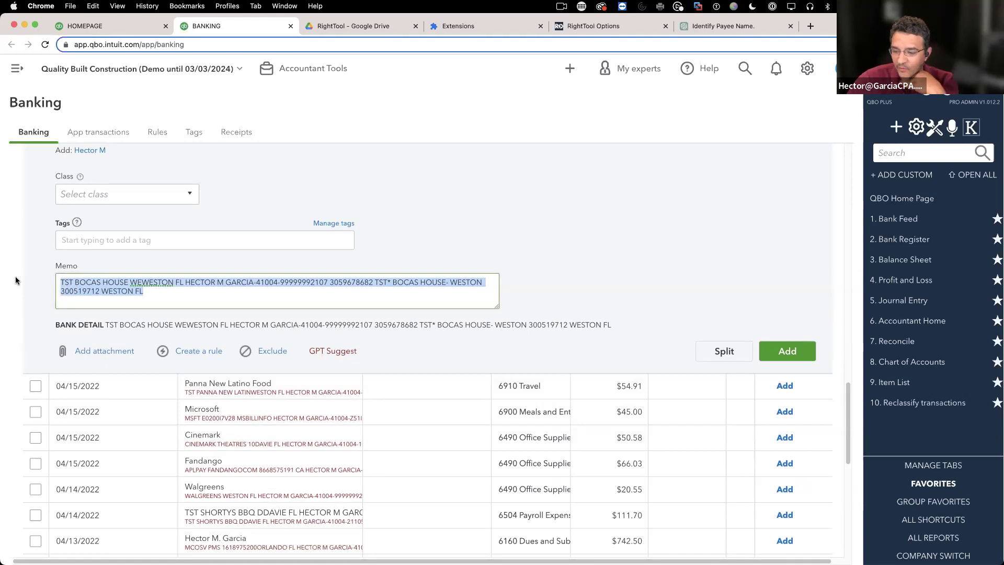
drag(163, 291, 3, 273)
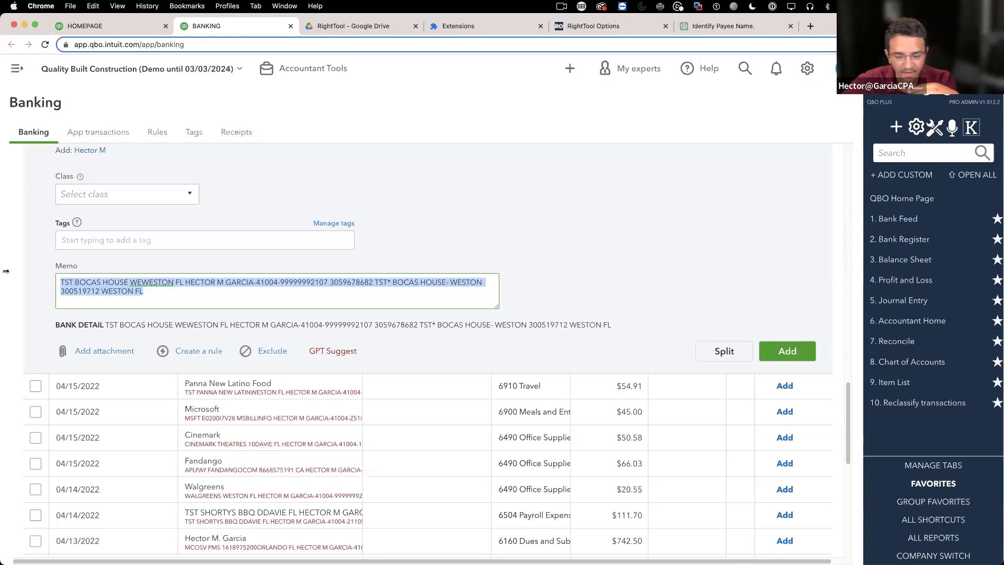
scroll(401, 296, down, 2)
scroll(535, 205, up, 2)
click(570, 216)
scroll(570, 217, up, 1)
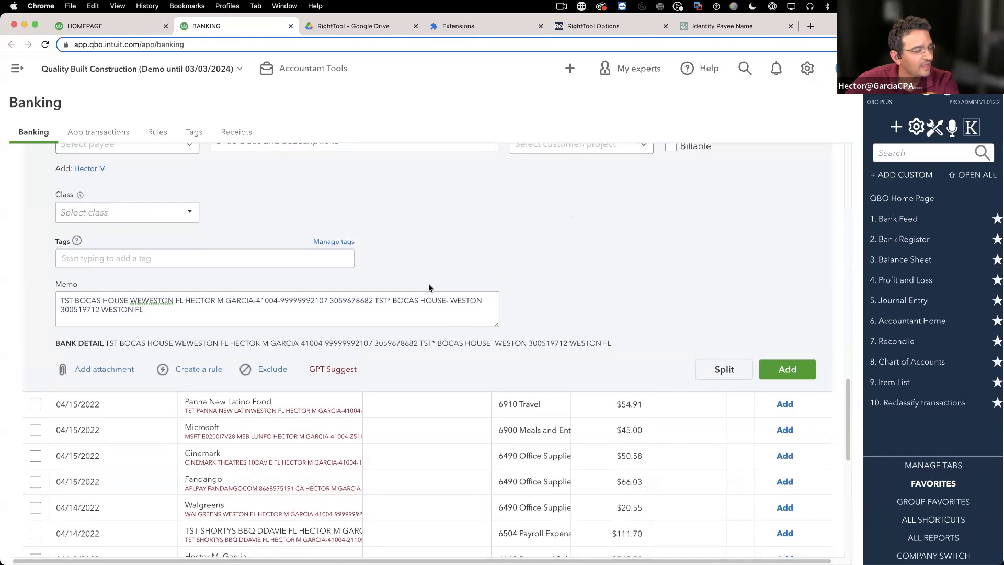
scroll(429, 287, up, 2)
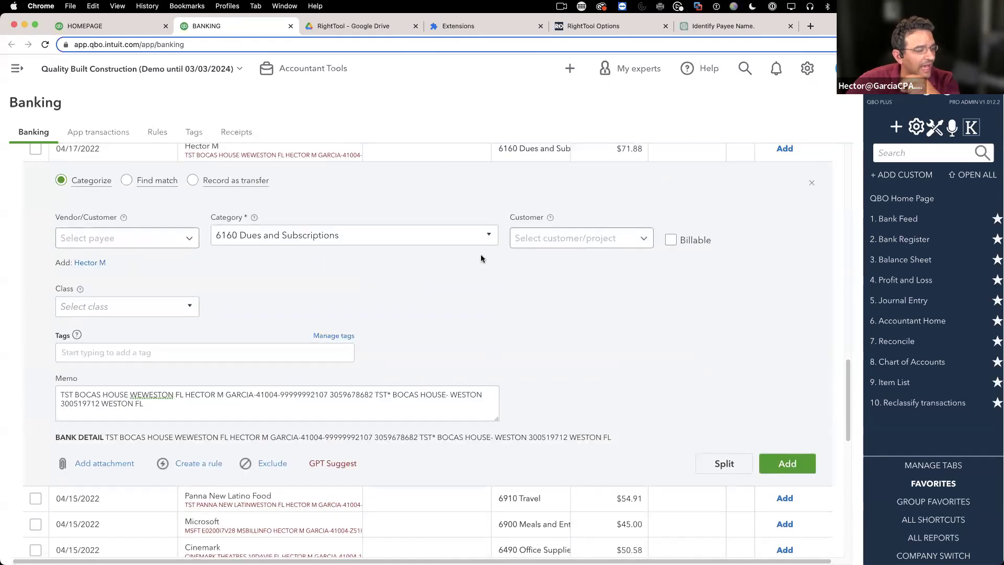
Browse the category account list, leaving 6160 Dues and Subscriptions unchanged
click(489, 234)
drag(494, 276, 507, 409)
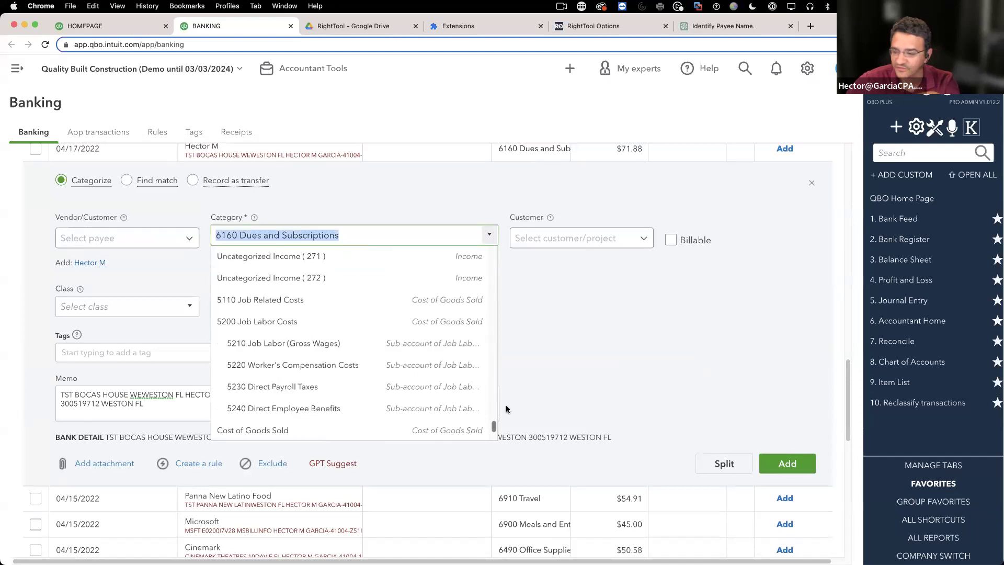
click(623, 386)
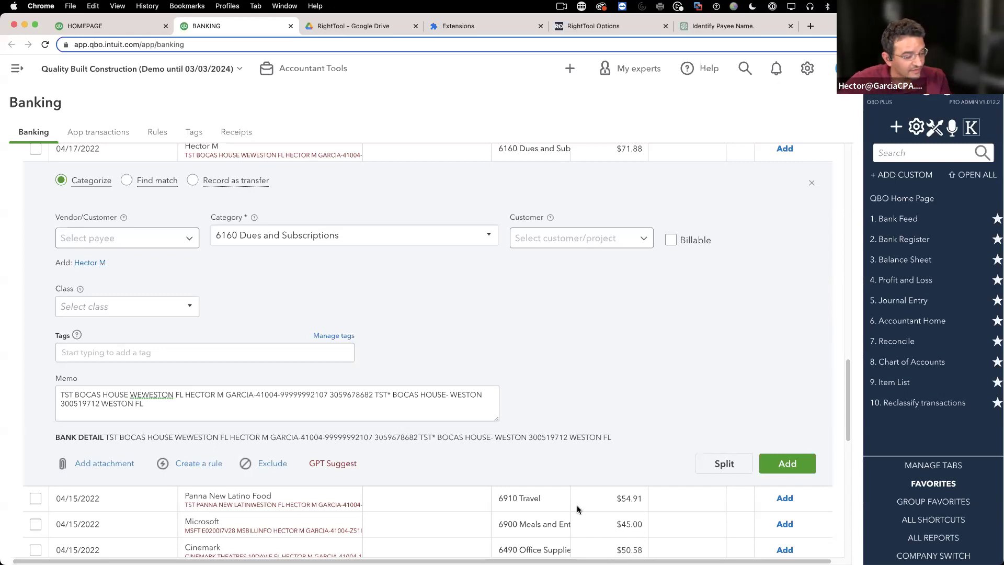
scroll(280, 477, down, 5)
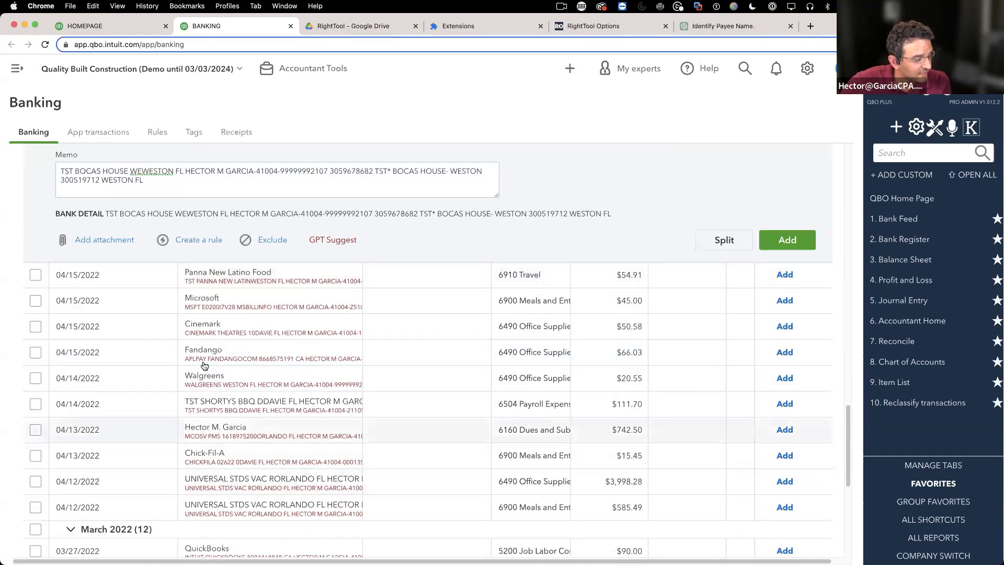
Expand the 04/15 Fandango charge and dismiss ChatGPT's Entertainment Expense suggestion
click(212, 356)
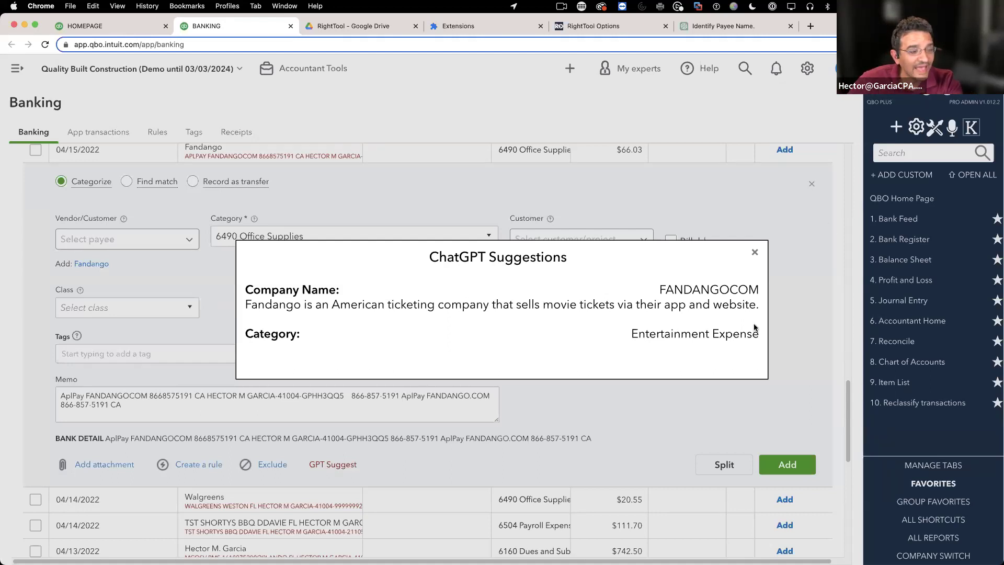
click(753, 253)
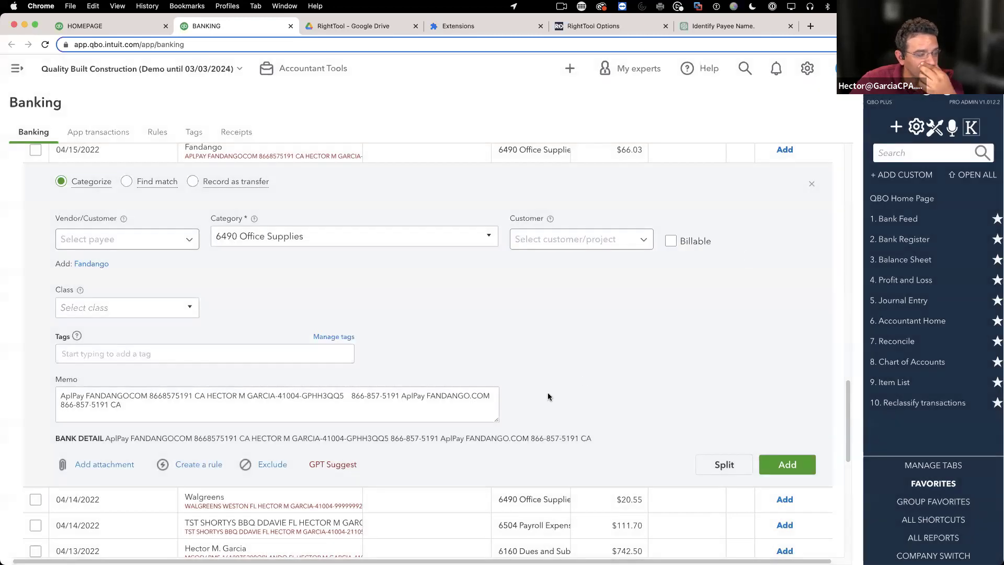
scroll(547, 393, down, 1)
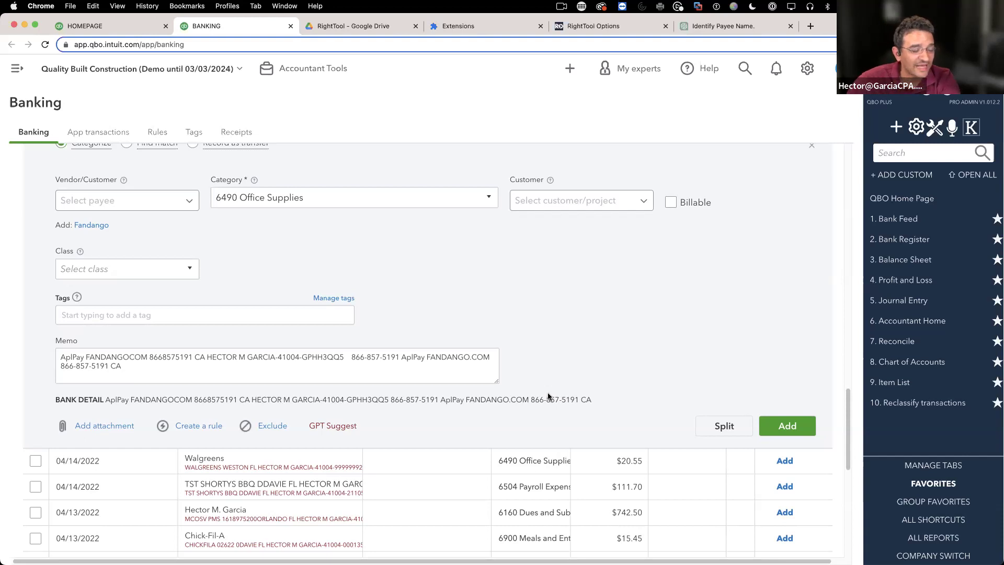
scroll(785, 209, up, 1)
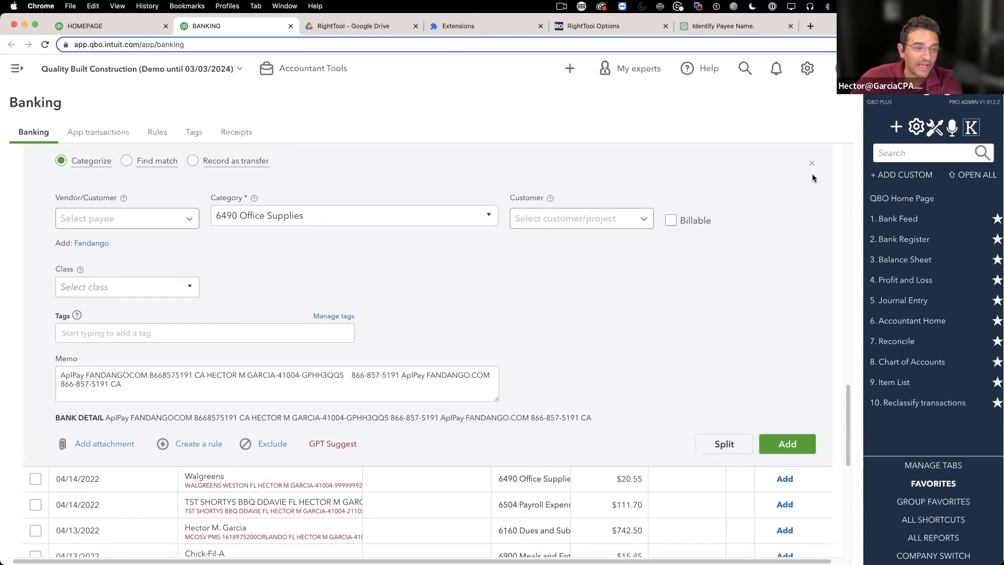
Collapse the Fandango form, close the BANKING tab, and switch to the Quality Built Construction homepage
click(812, 165)
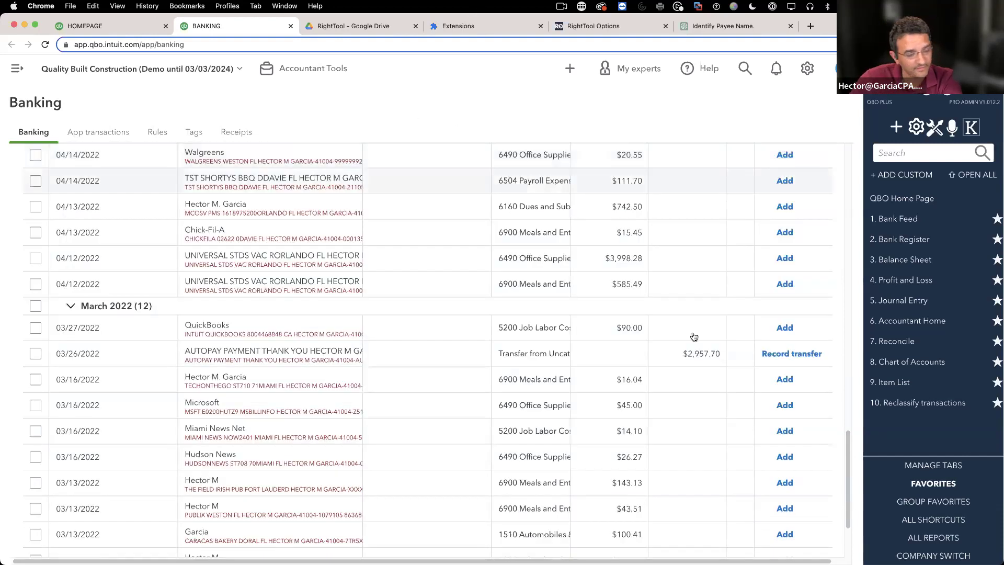
scroll(694, 337, down, 3)
scroll(694, 336, down, 1)
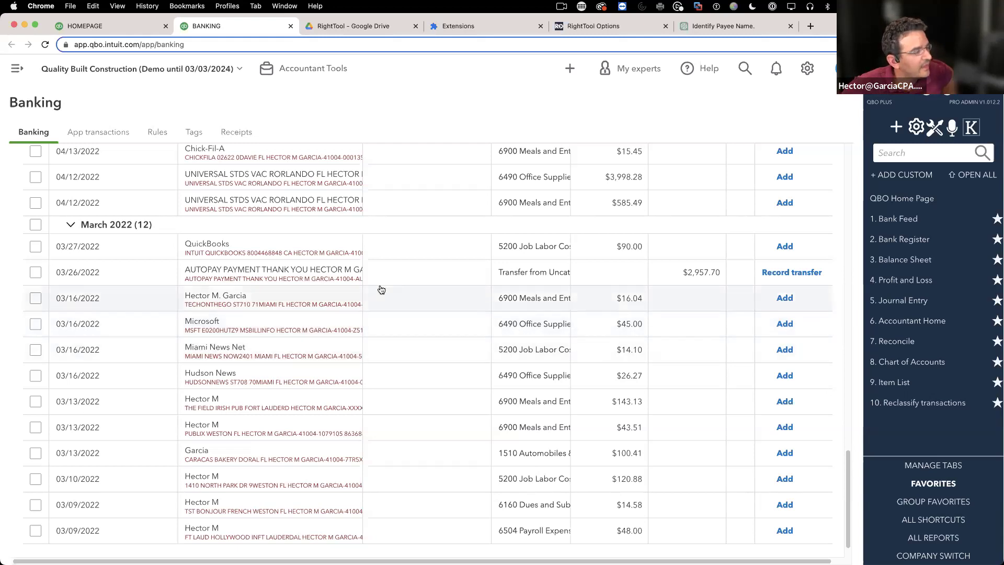
scroll(288, 225, up, 1)
click(291, 25)
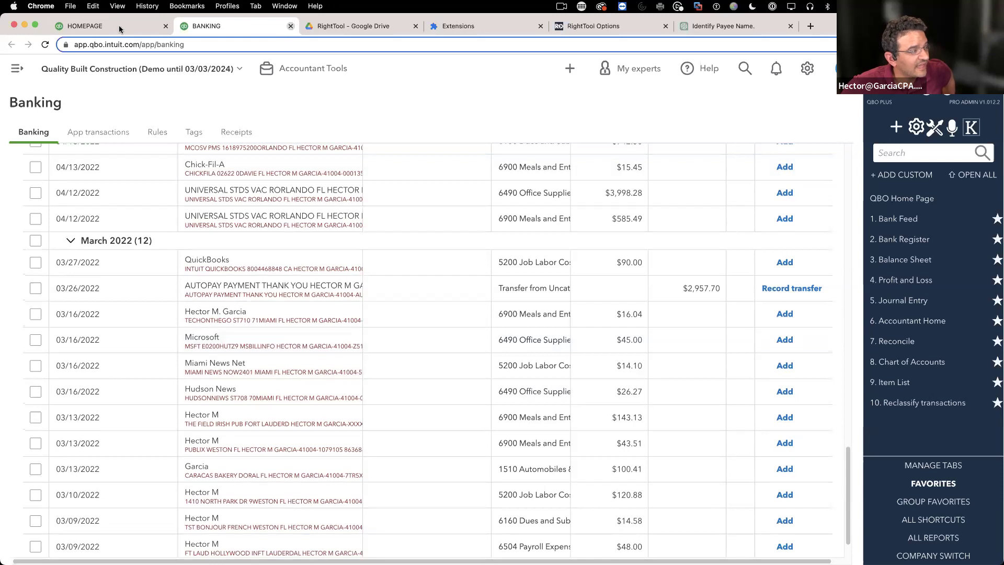
click(113, 28)
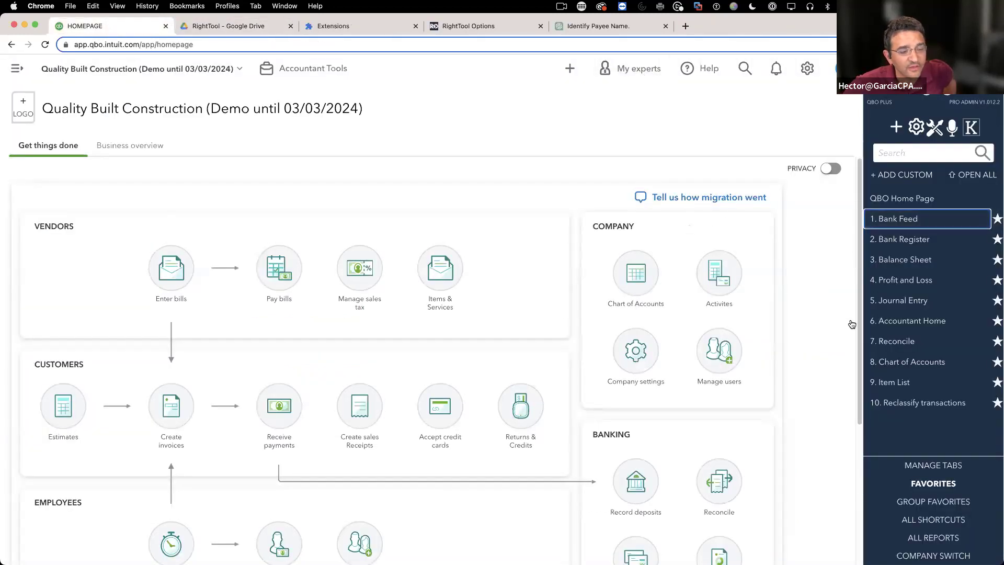
Run the Profit and Loss report for Last Year (Jan–Dec 2022) down to Net Income $47,111.59
click(916, 277)
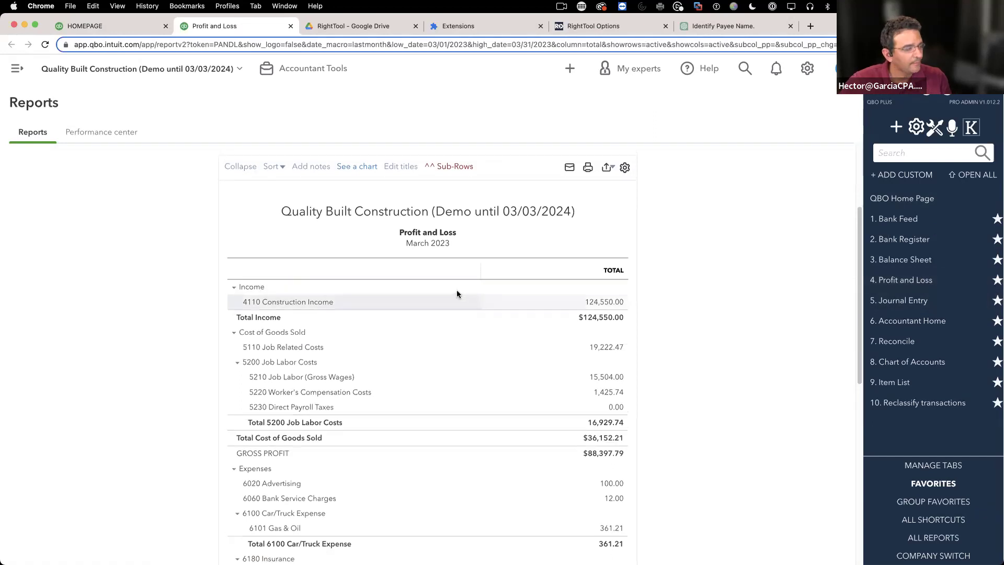
click(46, 222)
scroll(53, 317, down, 5)
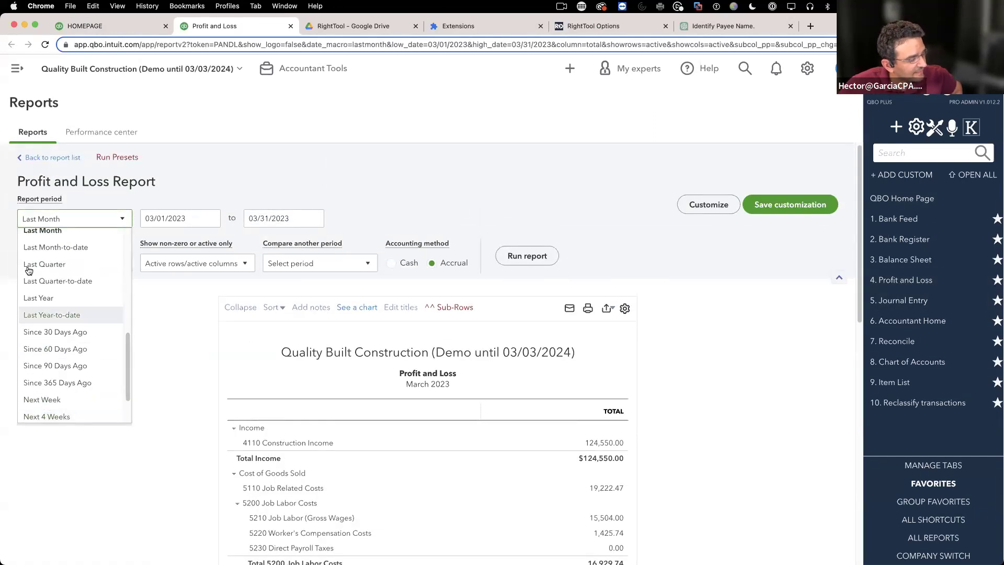
click(38, 298)
click(542, 257)
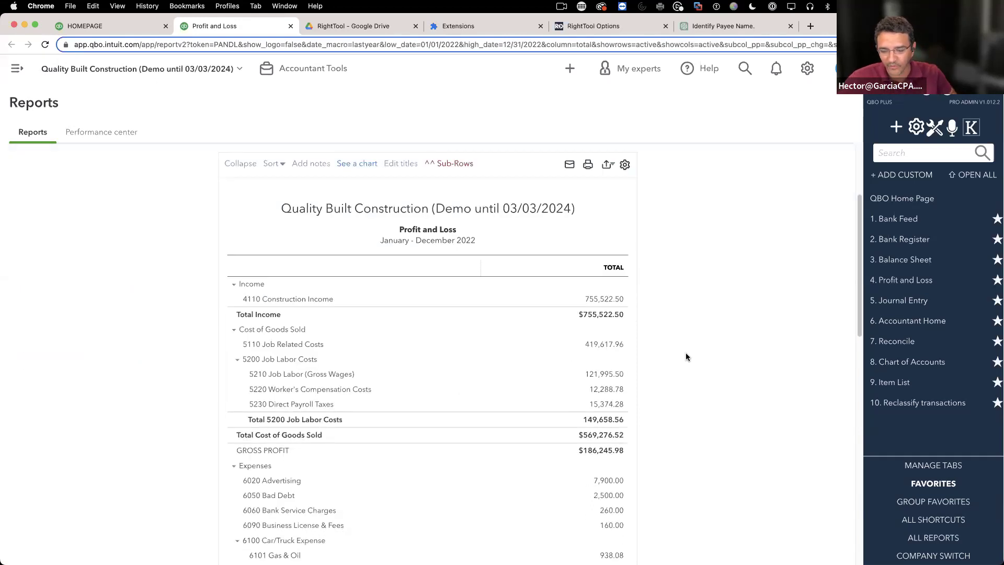
scroll(680, 370, down, 1)
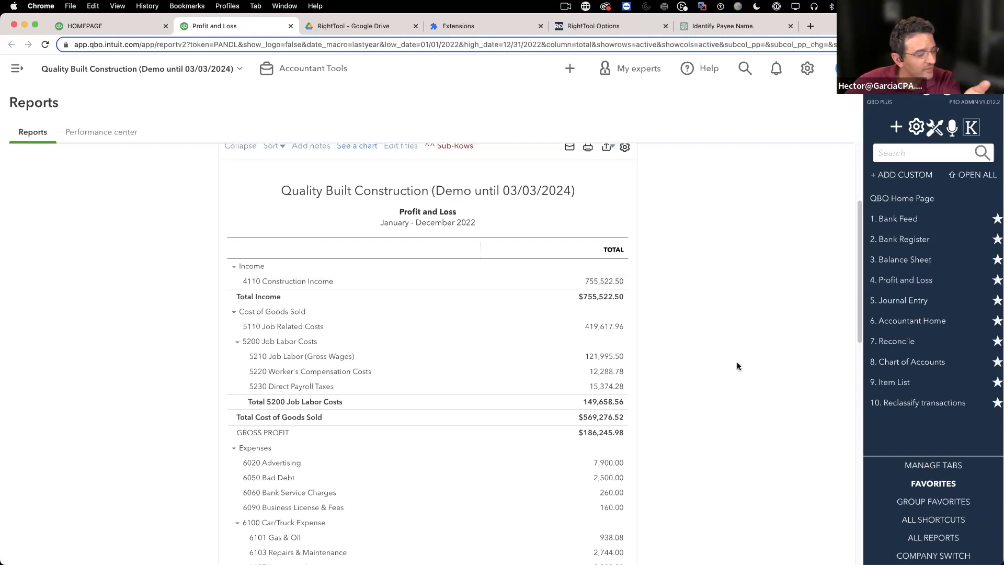
scroll(738, 369, down, 15)
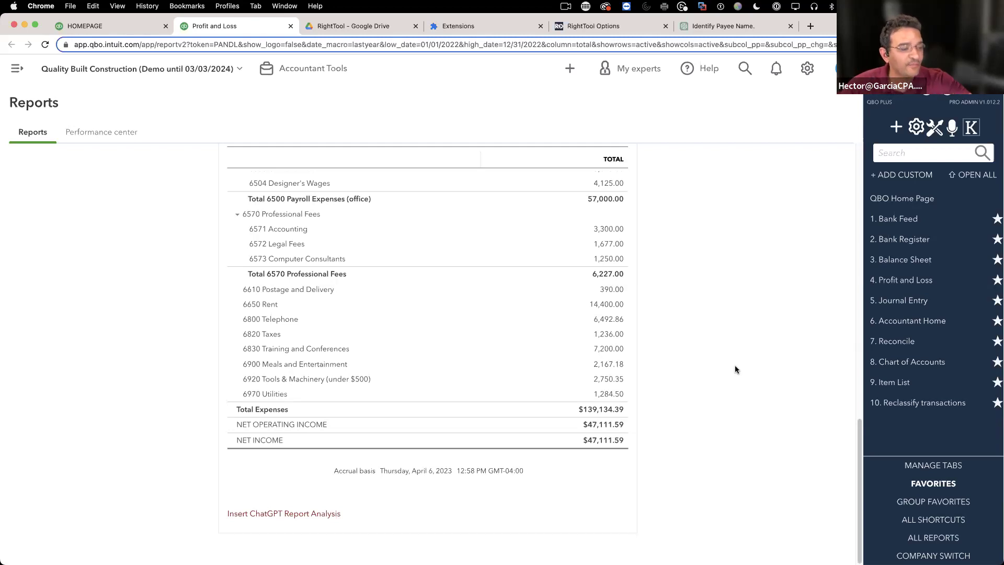
Export the 2022 Profit and Loss report to Excel and open the downloaded .xlsx file
scroll(745, 402, up, 20)
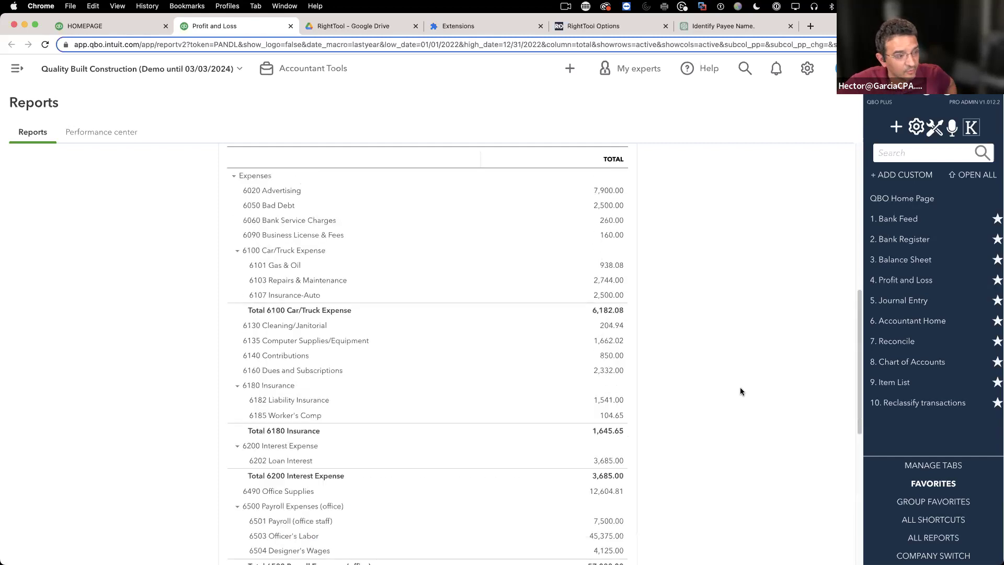
click(607, 308)
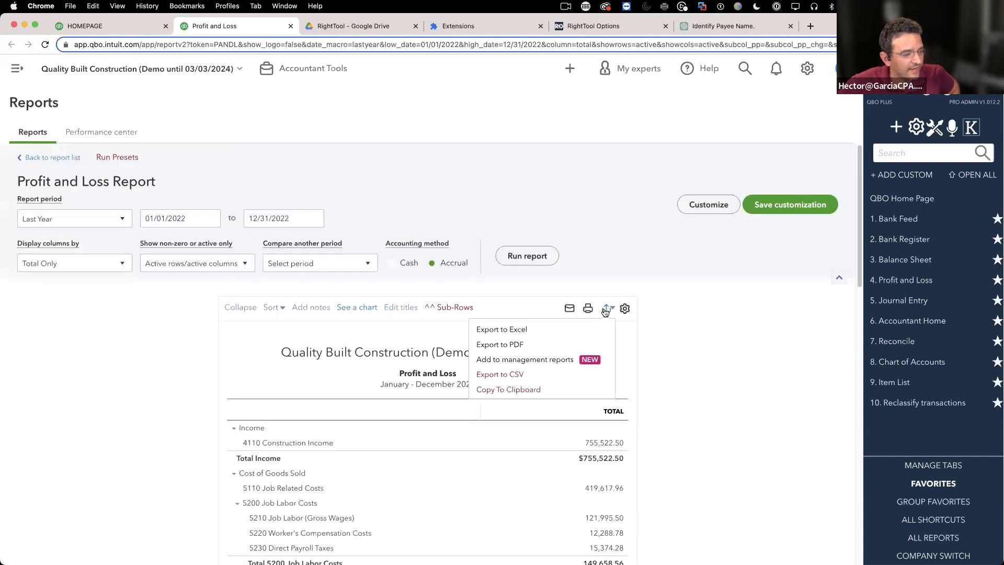
click(521, 331)
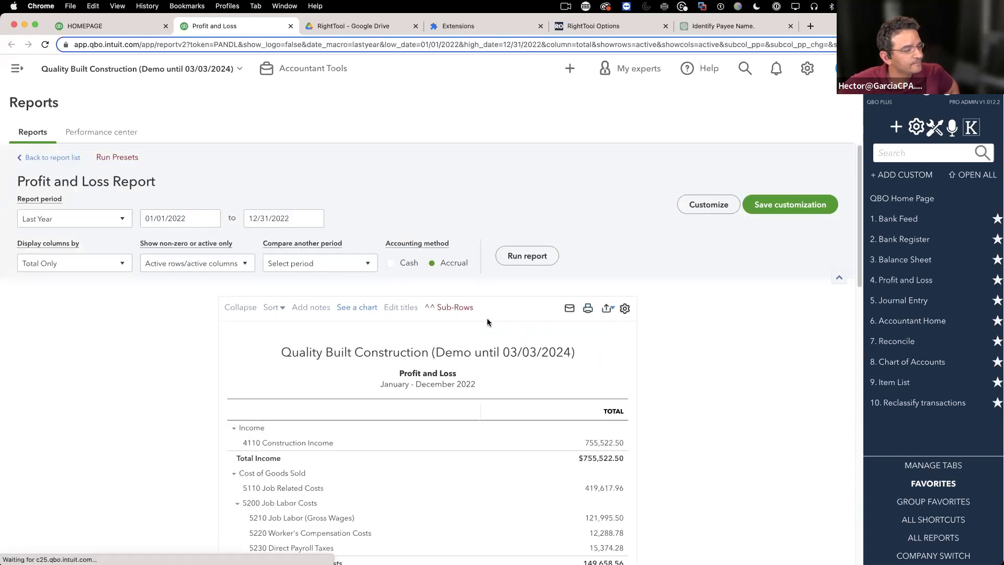
click(72, 550)
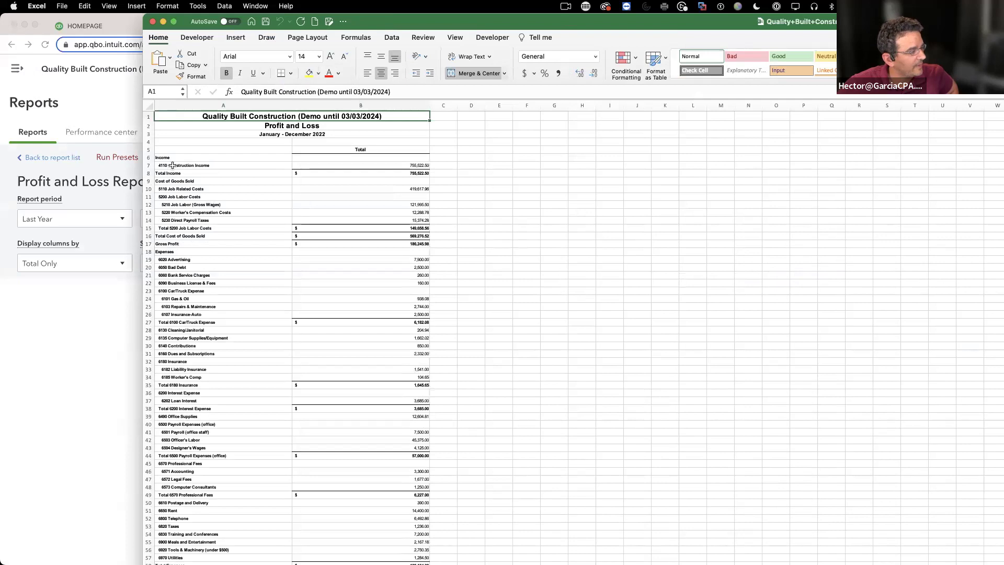
Copy cells A6:B59 (Income through Net Income) and move the Excel window off screen
drag(173, 157, 414, 517)
right_click(196, 137)
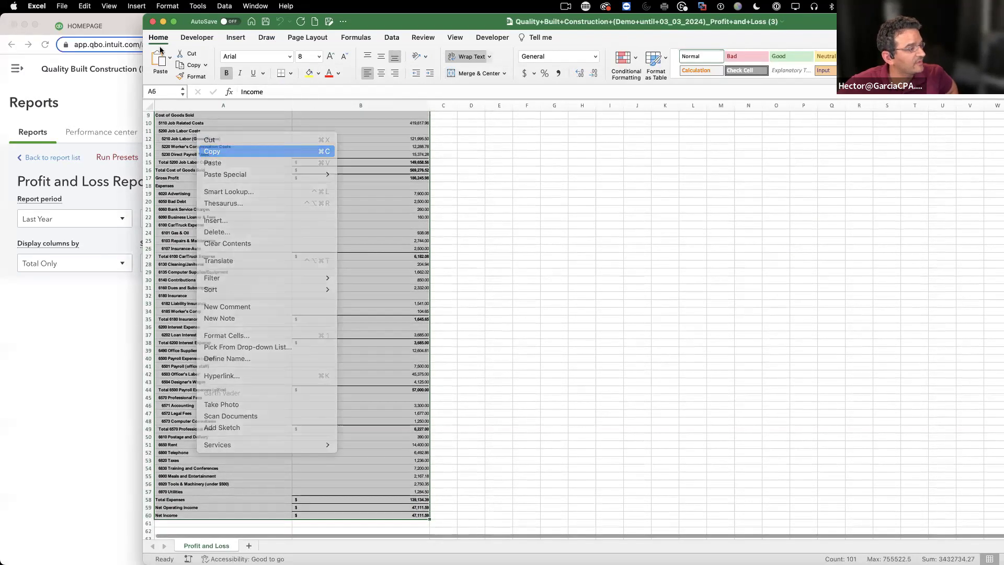
click(209, 151)
drag(440, 23, 1003, 23)
click(722, 24)
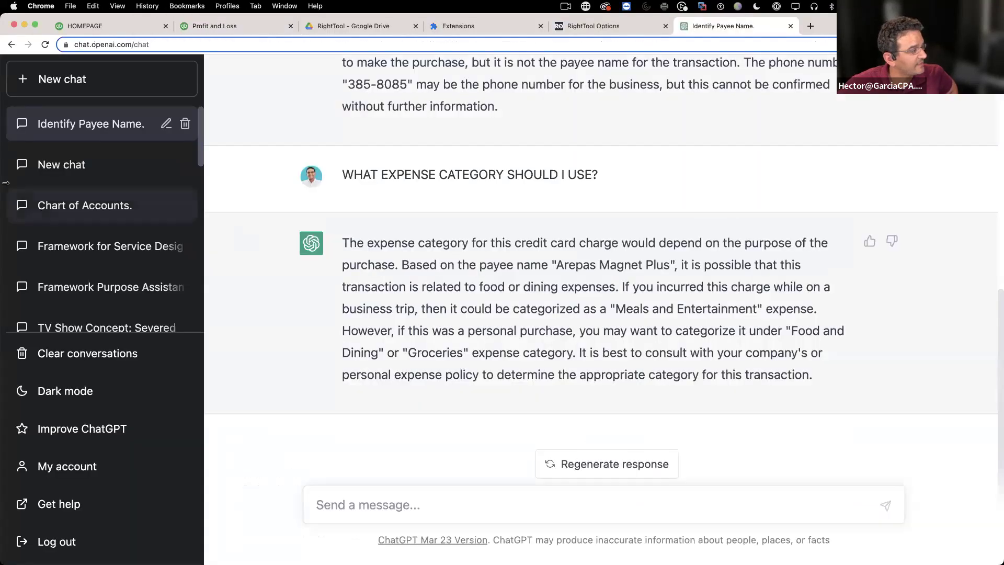
In a new ChatGPT chat, send 'CAN YOU ANALYZE MY P&L?' with the copied P&L rows pasted below
click(63, 79)
click(428, 507)
text(CAN YO)
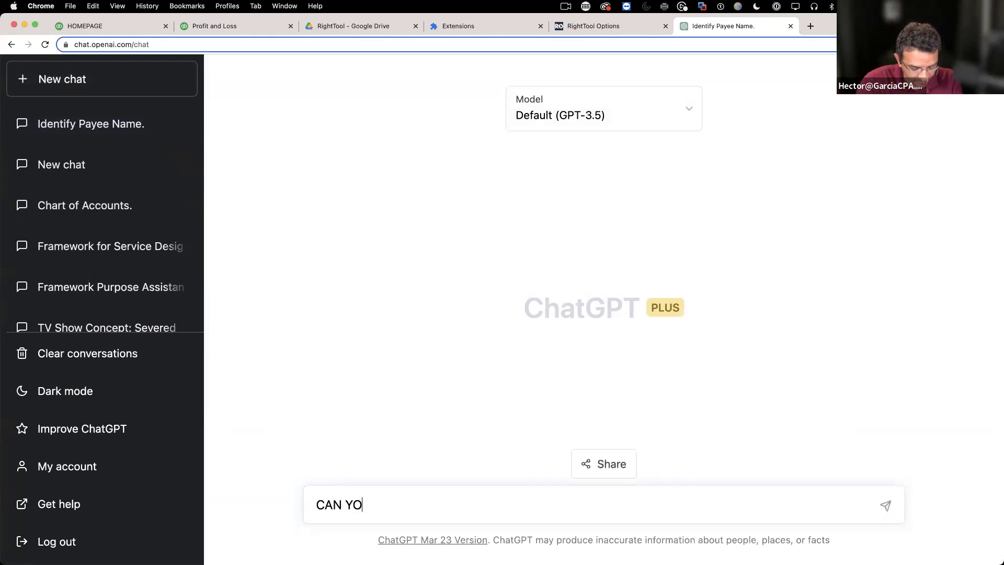
text(U ANALYIZE MY)
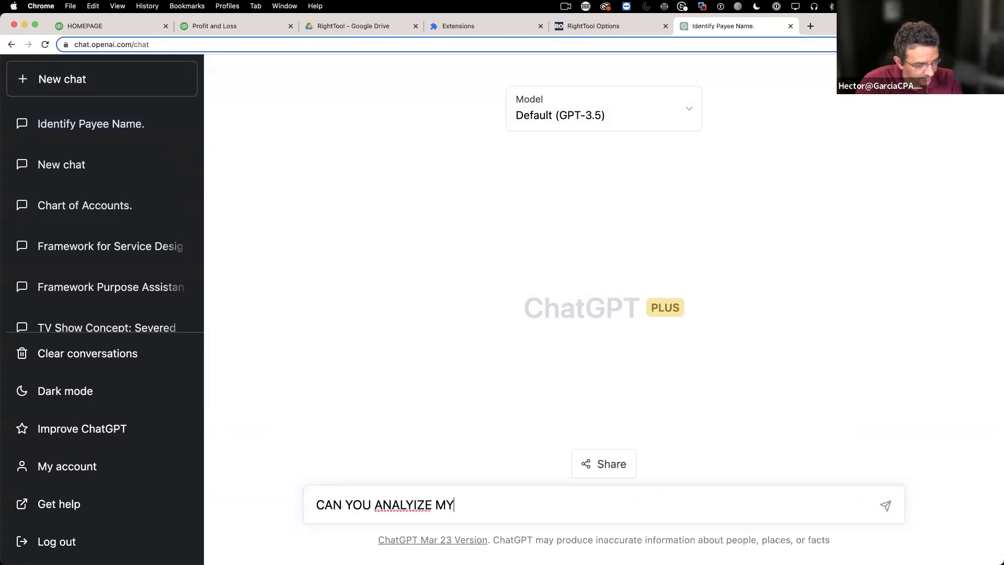
text( P&L)
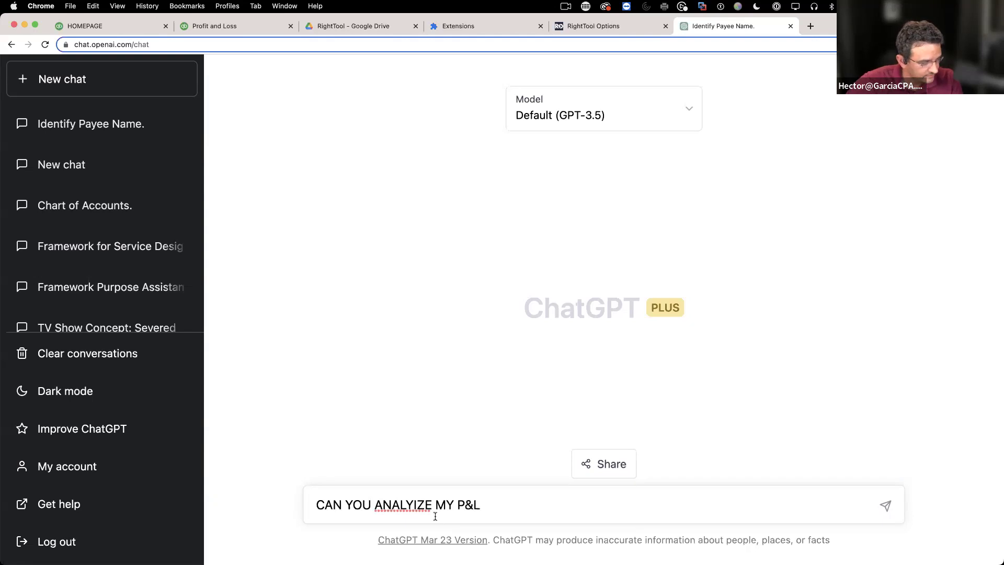
right_click(405, 502)
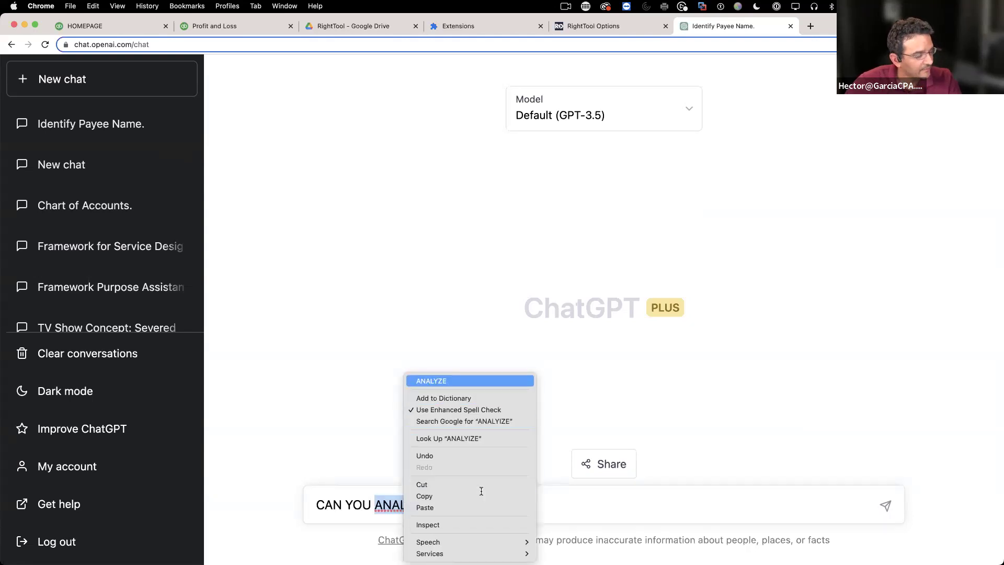
click(429, 381)
text(?)
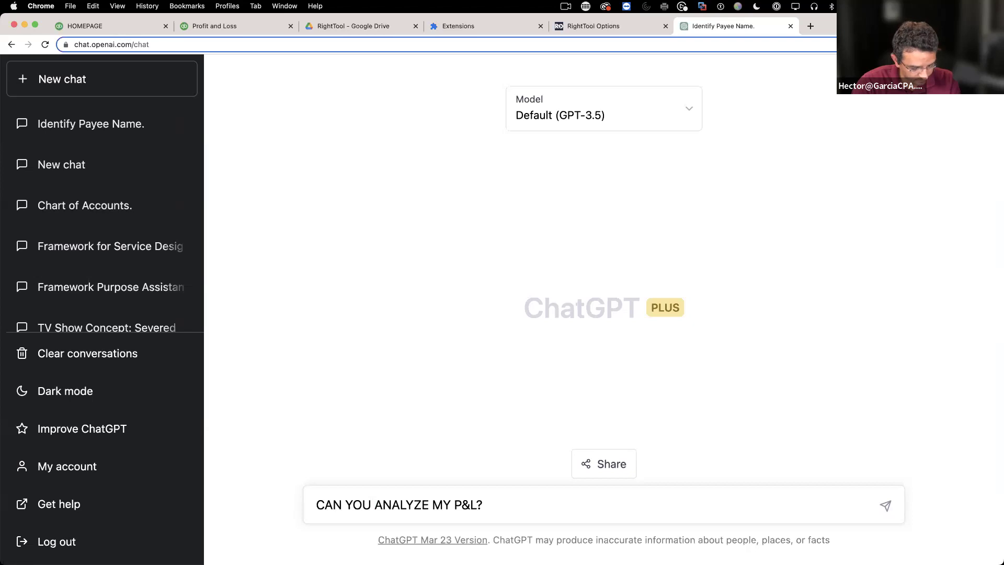
key(shift+Return)
key(super+v)
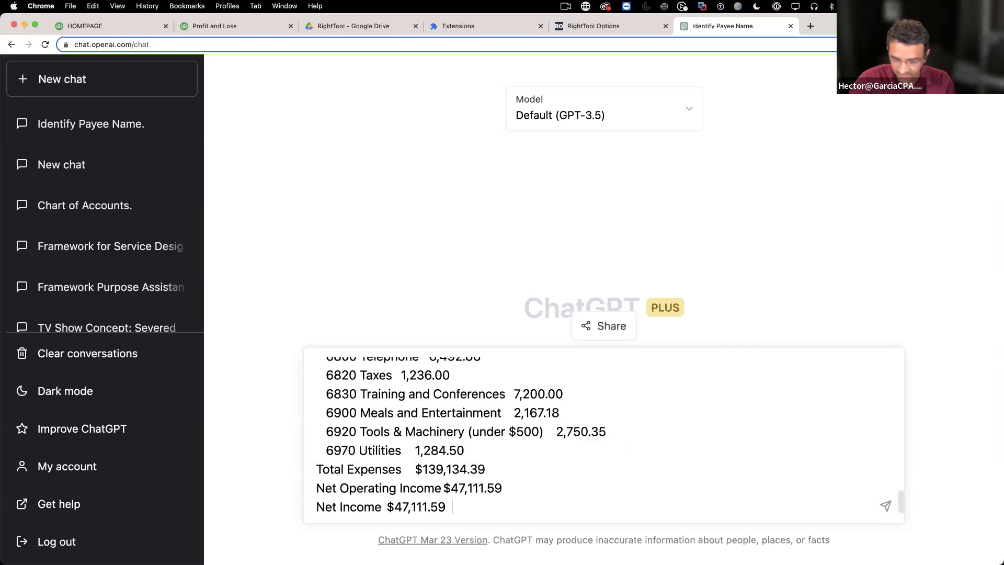
key(Return)
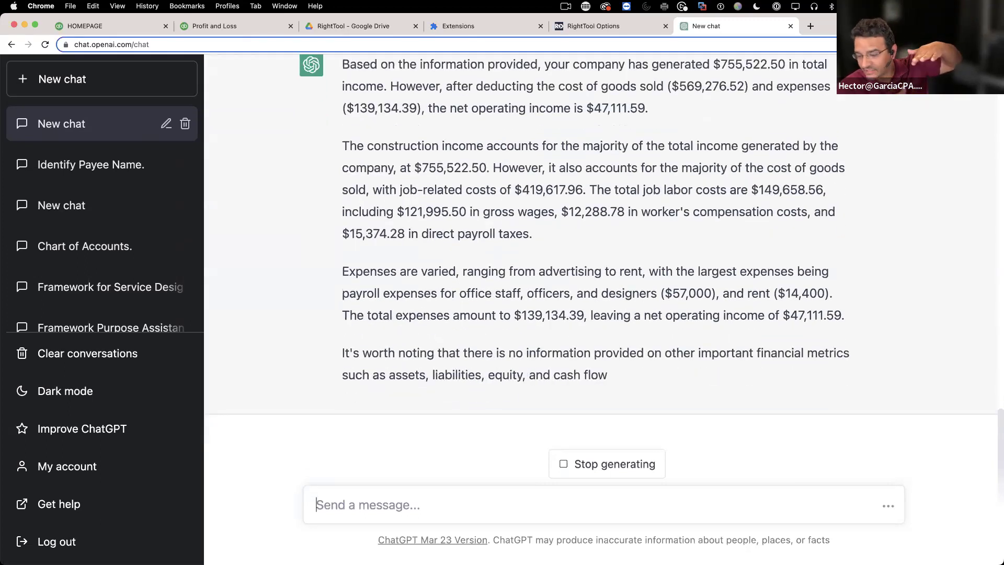
scroll(631, 210, up, 2)
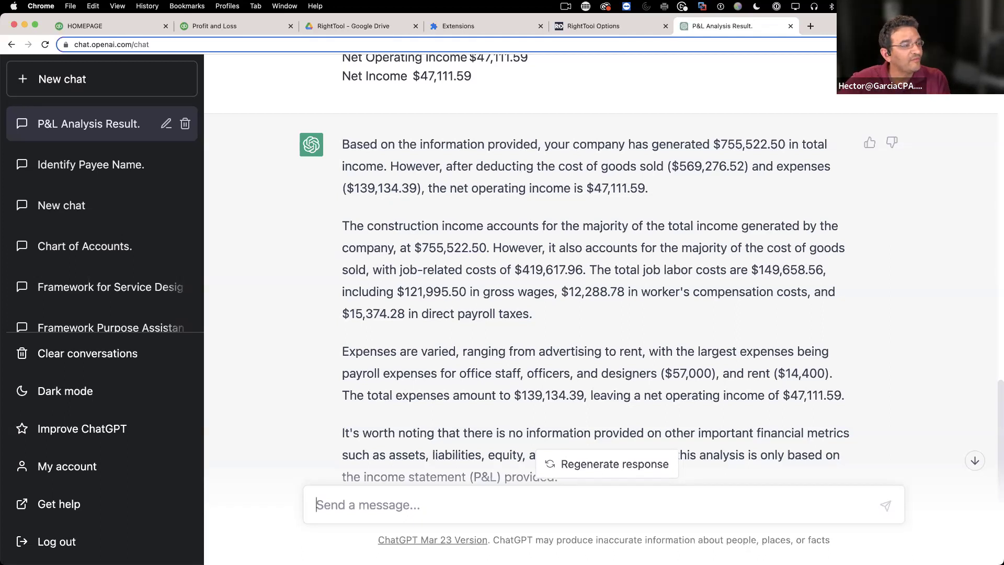
click(597, 25)
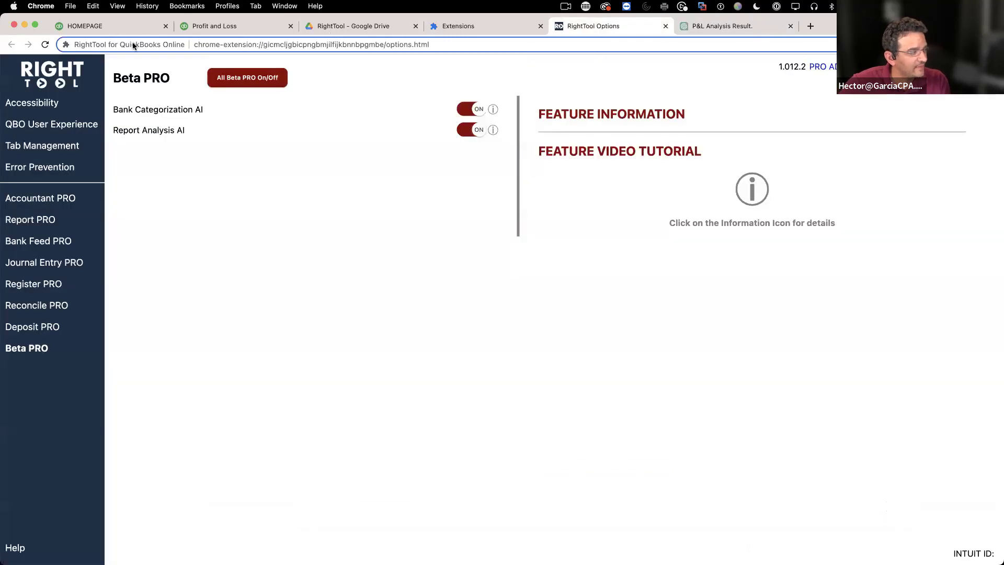
Go back to the 2022 Profit and Loss report showing Gross Profit $186,245.98
click(250, 24)
scroll(680, 360, down, 8)
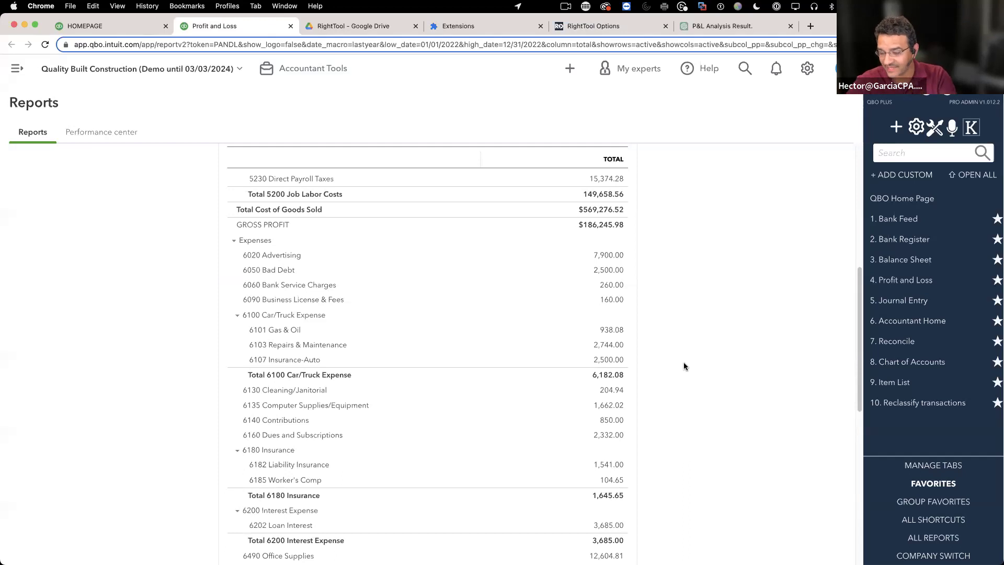
Add a notes box below Net Income and bring up the ChatGPT report analysis prompt
scroll(278, 360, down, 3)
scroll(278, 360, down, 8)
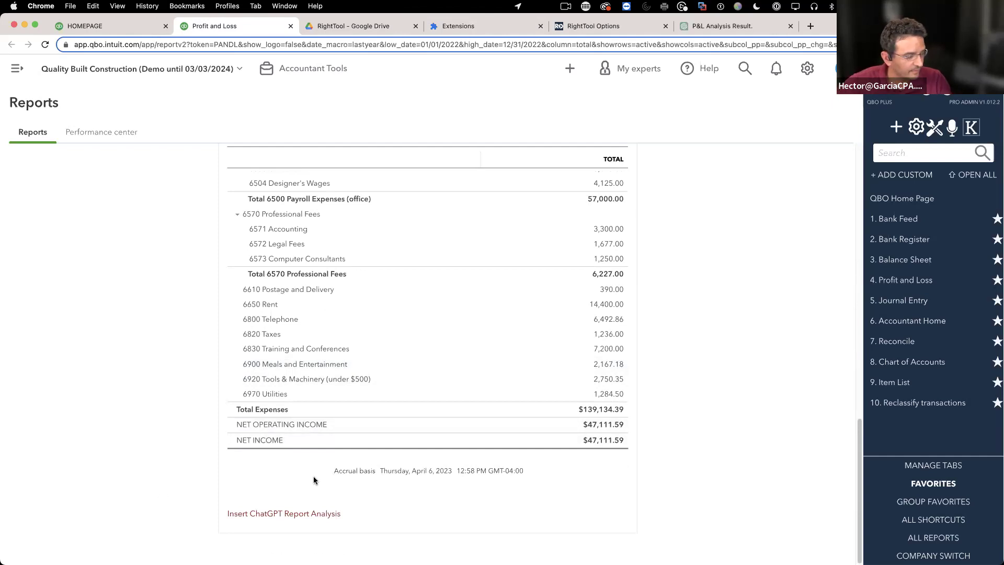
scroll(313, 476, up, 15)
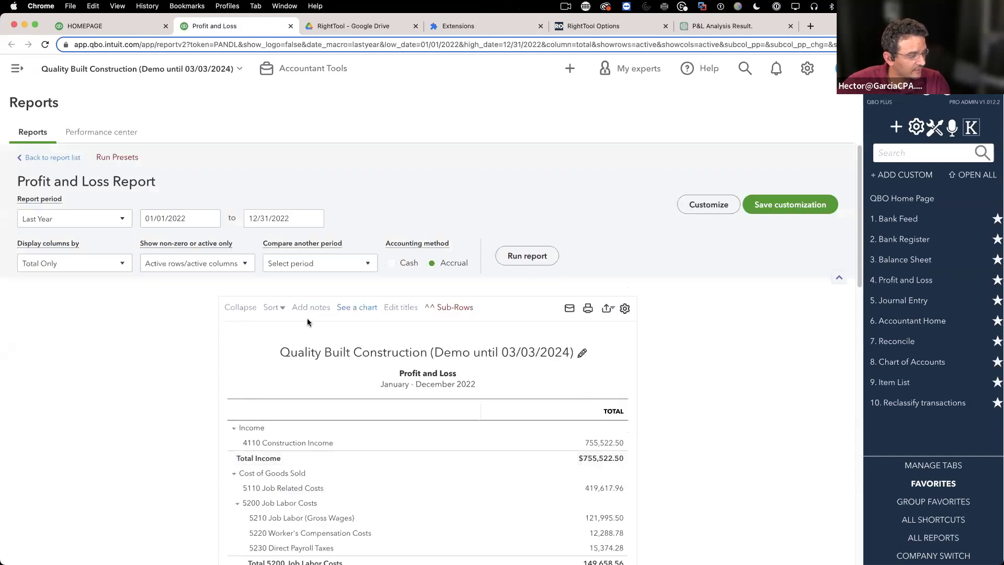
click(308, 308)
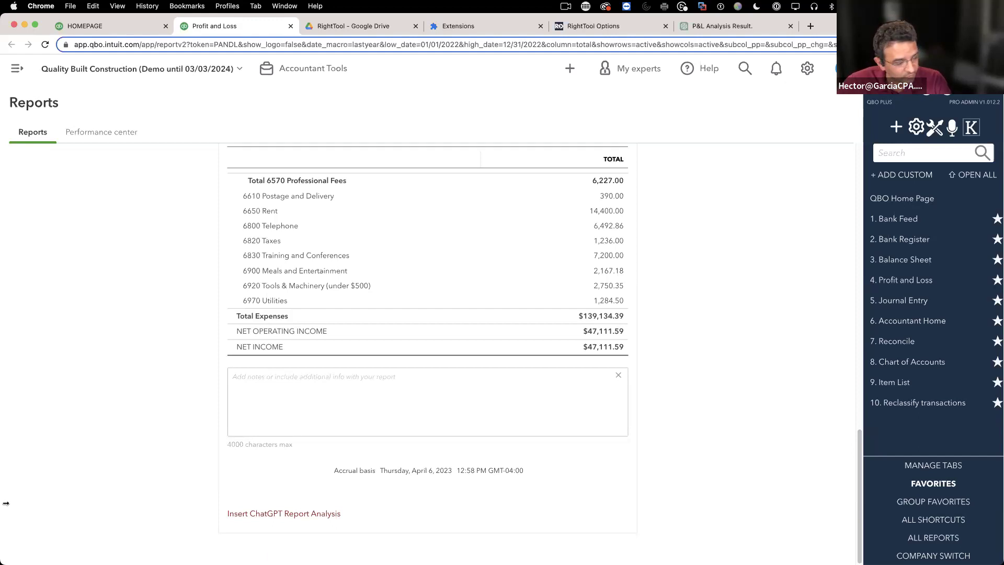
click(275, 515)
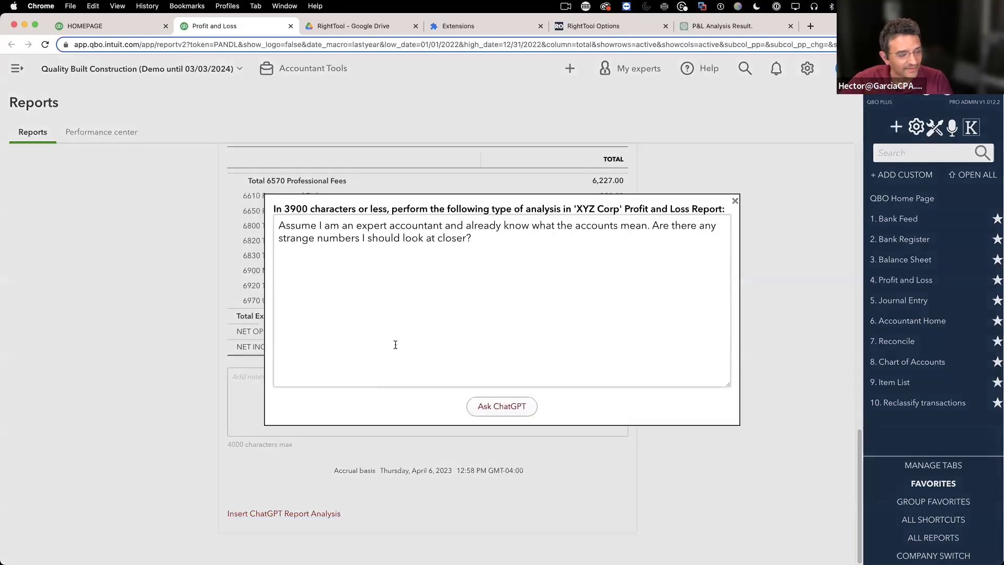
Review the pre-filled prompt asking about strange numbers, then close it
drag(484, 245, 453, 211)
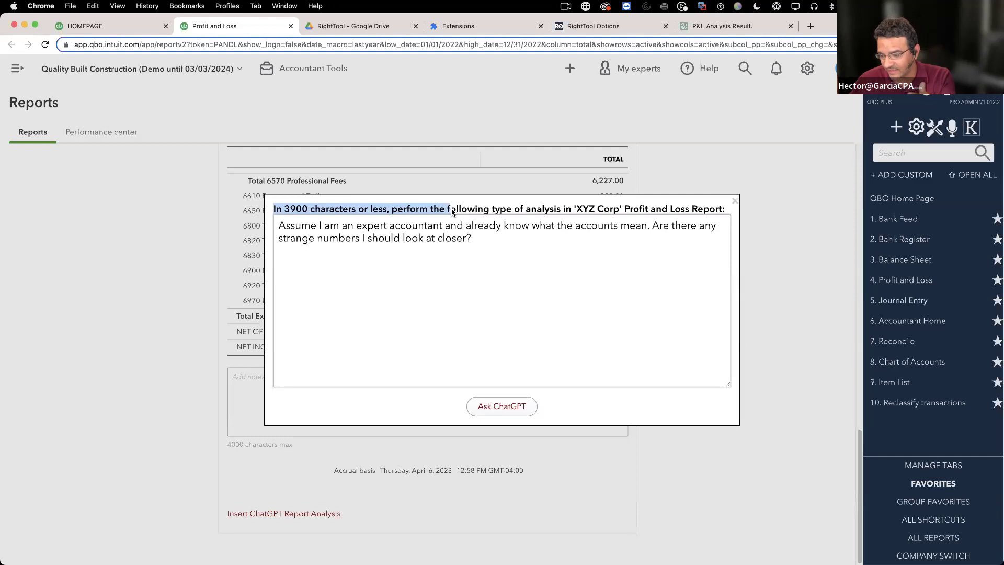
mouse_move(453, 212)
mouse_down()
mouse_move(321, 209)
mouse_move(439, 210)
mouse_up()
click(439, 209)
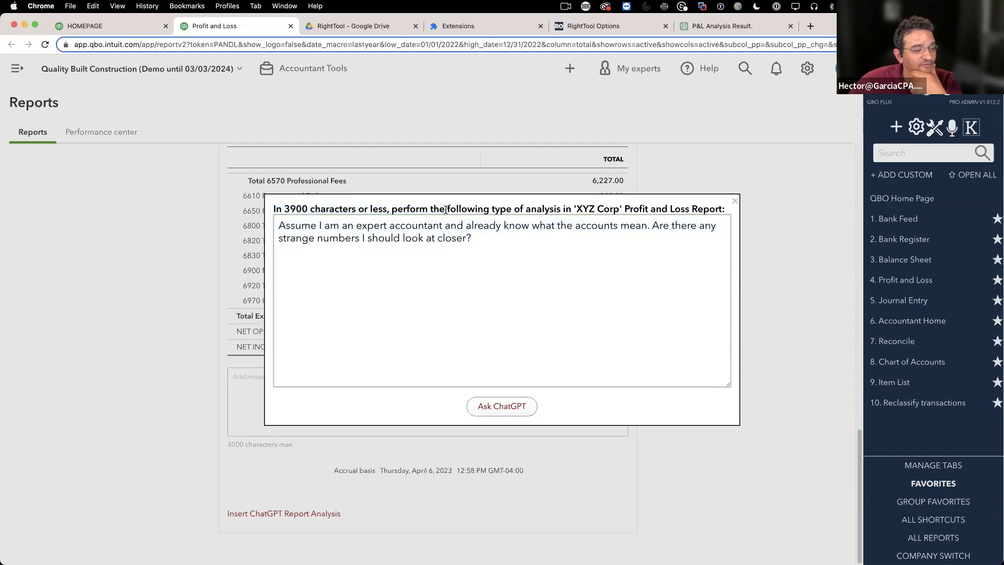
drag(573, 208, 619, 210)
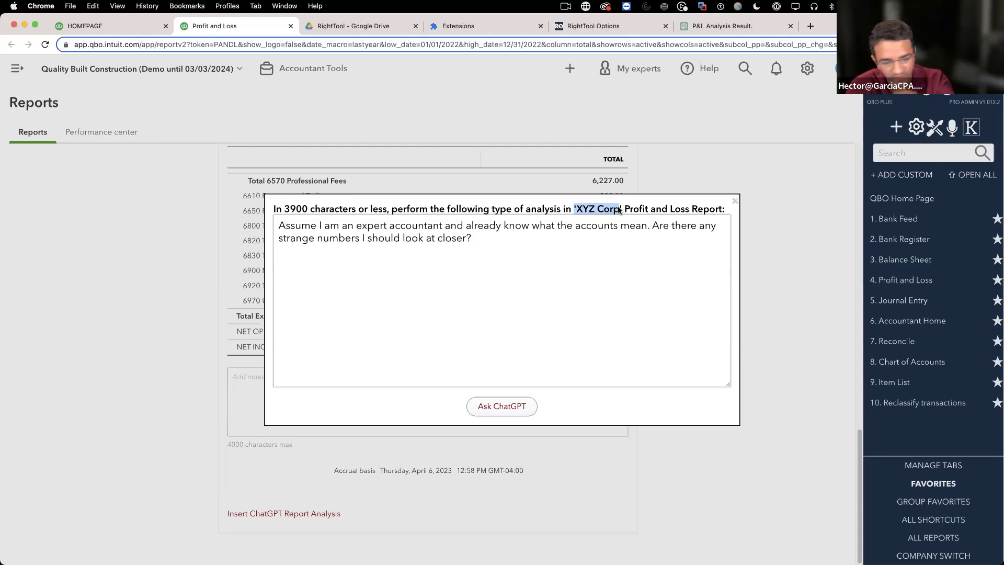
click(592, 265)
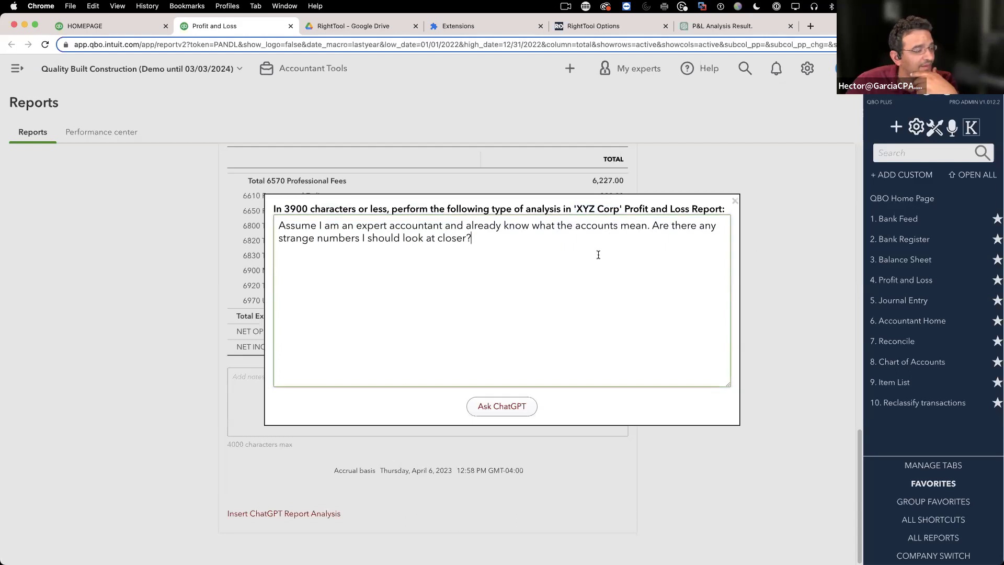
drag(527, 245, 250, 228)
key(Escape)
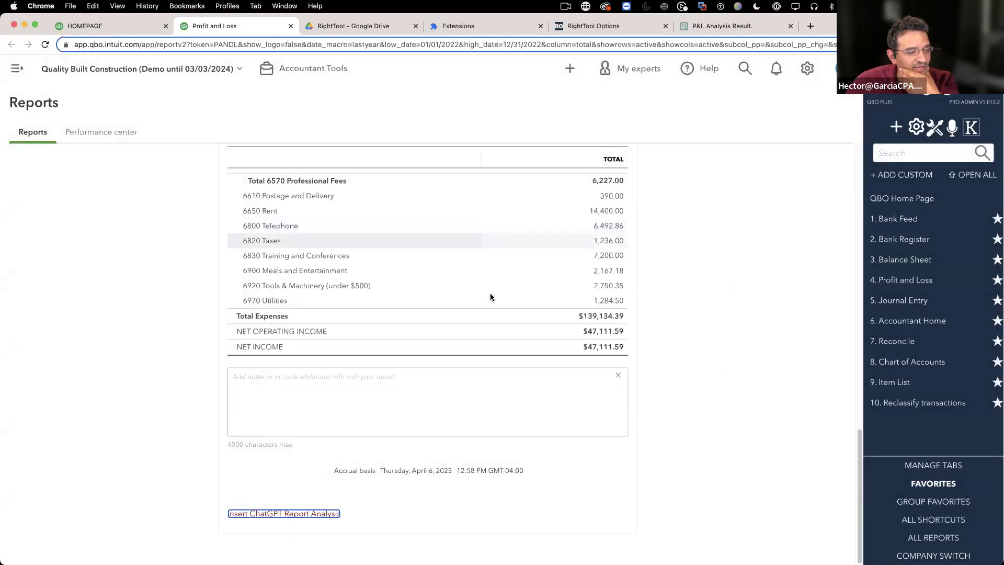
Reopen the analysis prompt and ask ChatGPT, inserting its analysis into the notes
click(261, 514)
drag(423, 234, 714, 241)
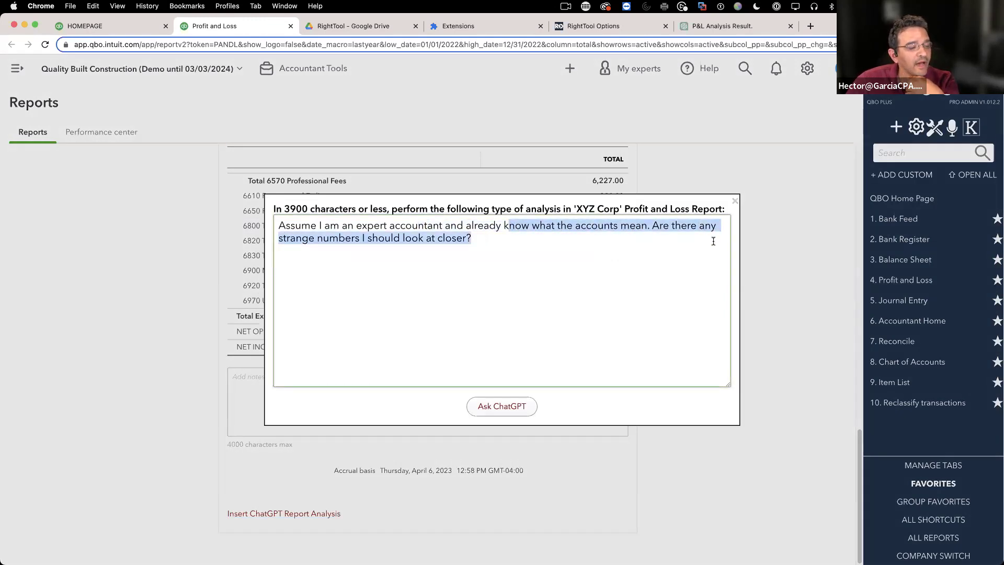
click(479, 246)
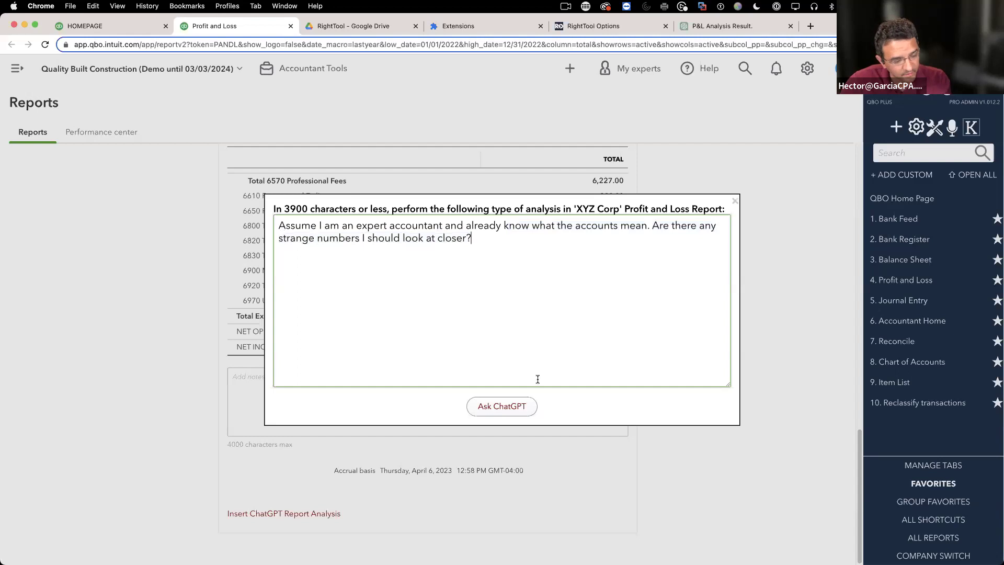
click(515, 406)
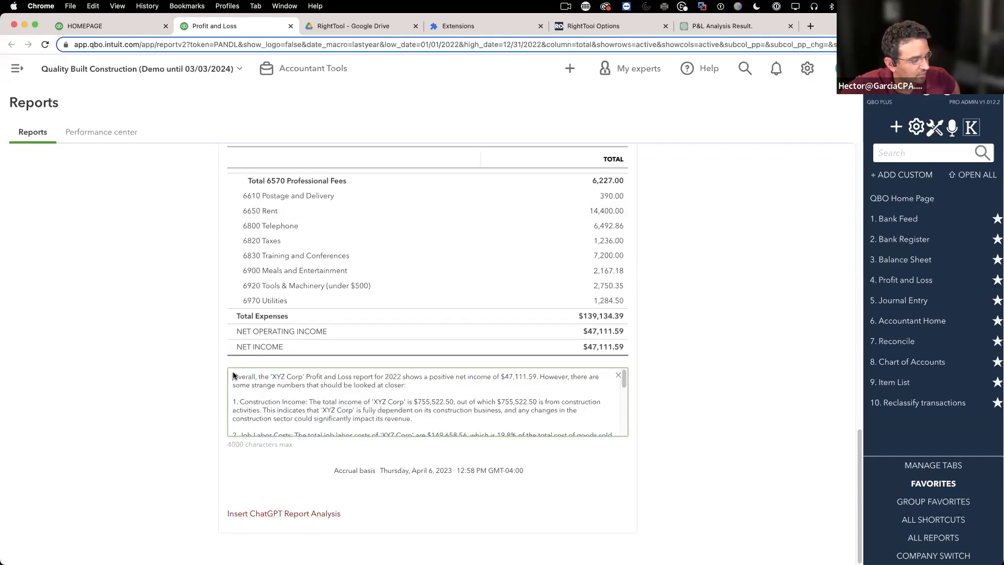
Export the annotated 2022 report to PDF, opening the three-page print preview
scroll(444, 418, down, 2)
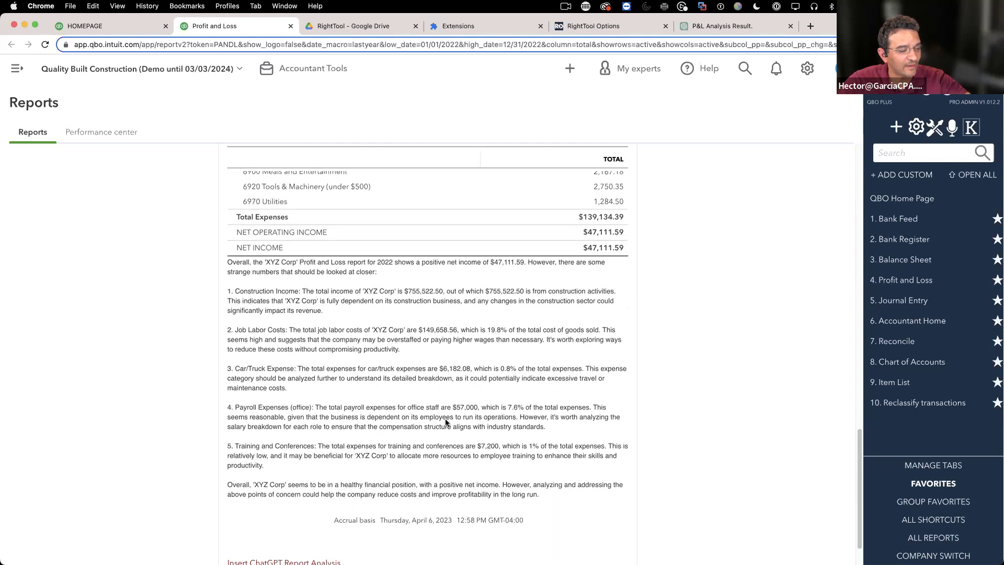
scroll(594, 306, up, 3)
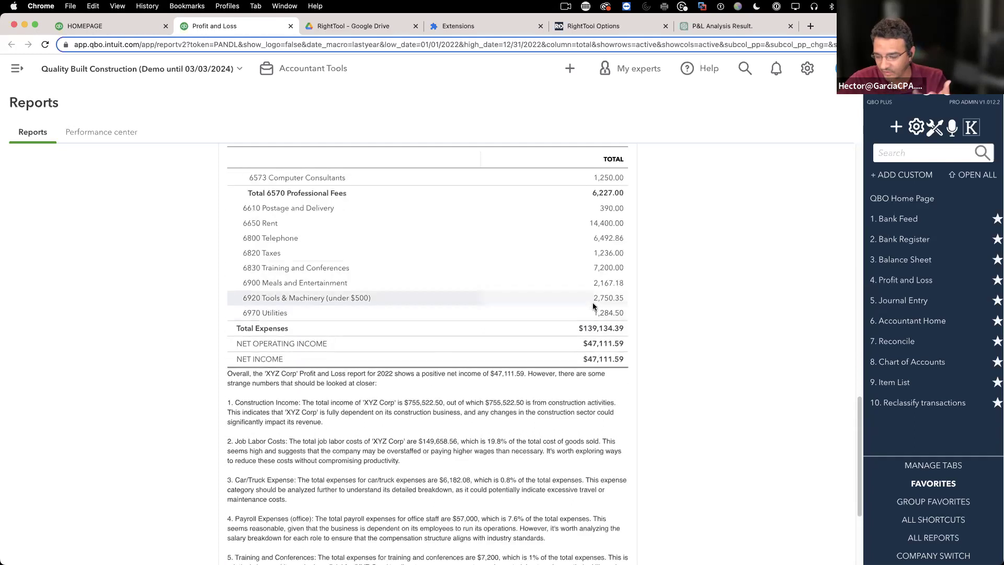
scroll(586, 307, up, 15)
click(606, 307)
click(527, 344)
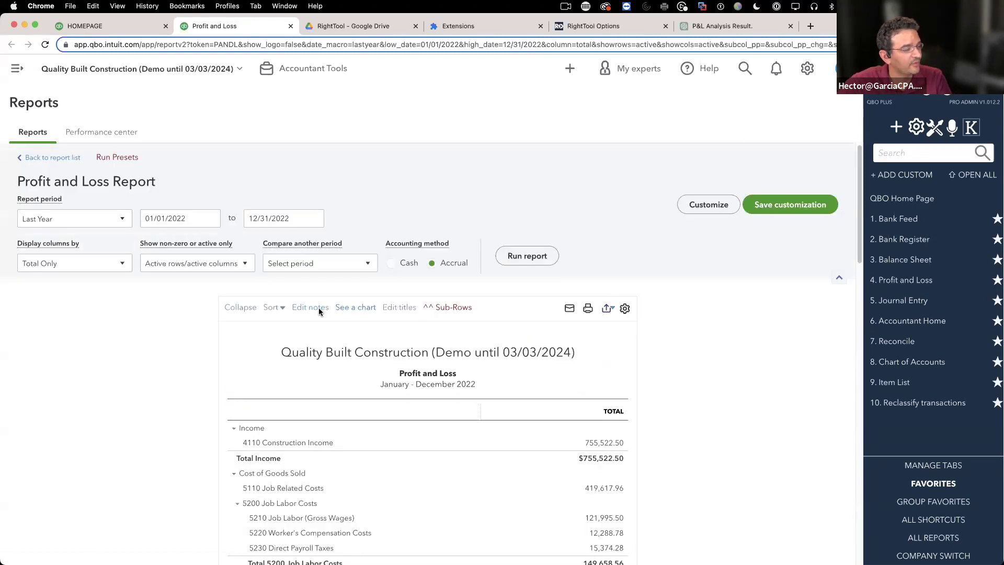
scroll(595, 313, down, 15)
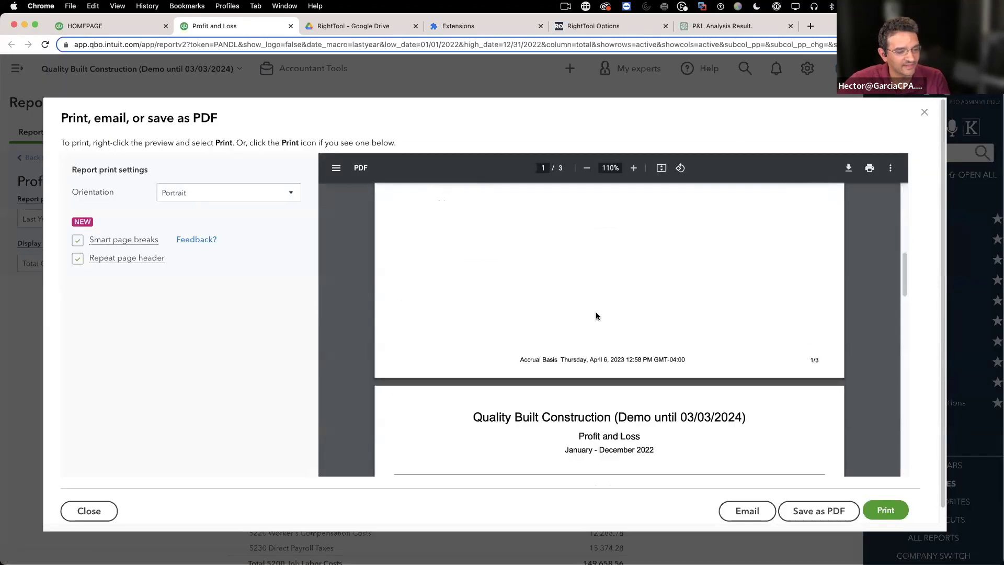
Scroll to page 3 of the preview and zoom in on the Construction Income analysis
scroll(596, 315, down, 5)
scroll(597, 316, down, 2)
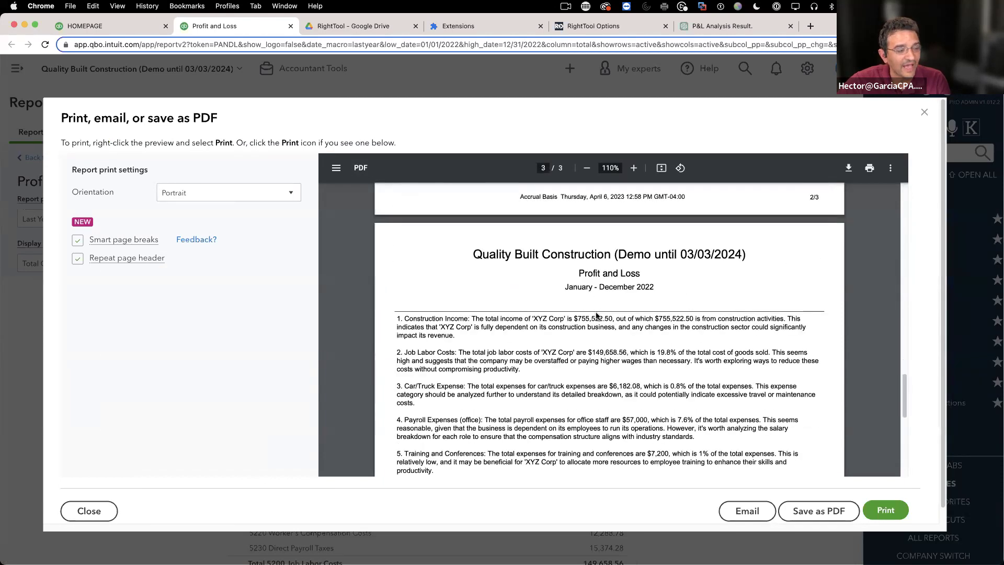
scroll(596, 316, up, 4)
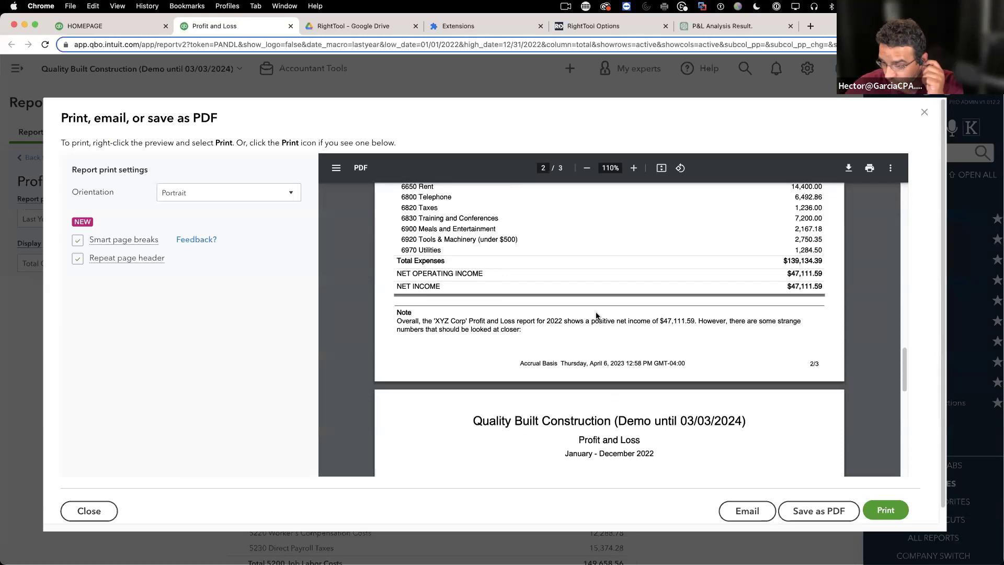
scroll(707, 346, down, 3)
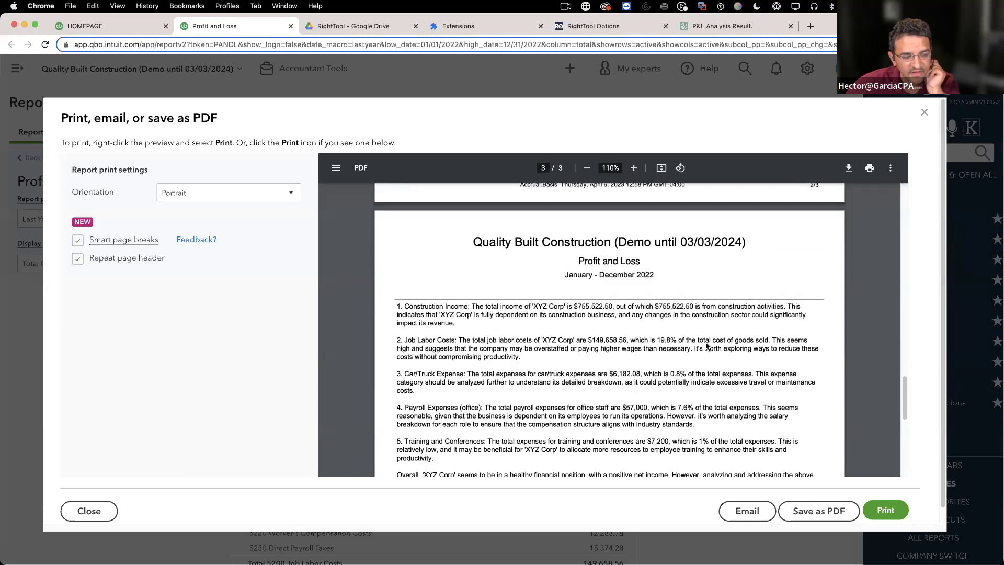
scroll(706, 347, down, 2)
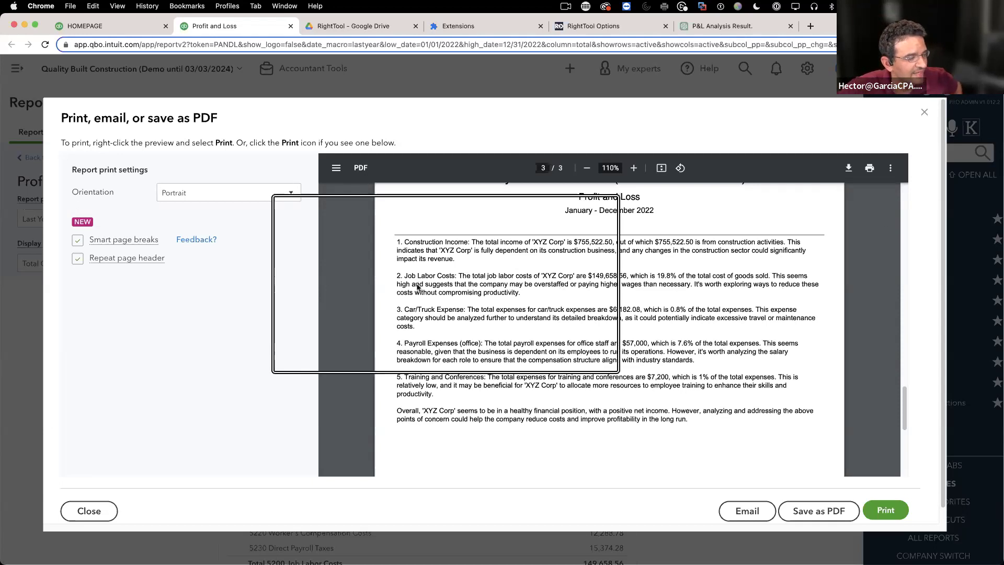
scroll(539, 230, up, 1)
drag(460, 254, 390, 243)
triple_click(437, 255)
click(477, 269)
click(506, 244)
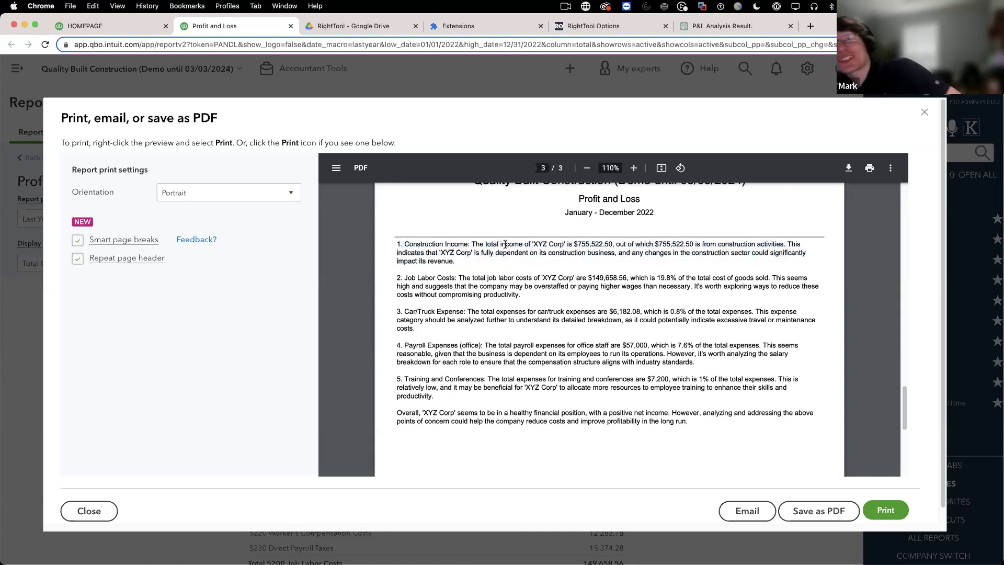
key(super+equal)
key(super+equal)
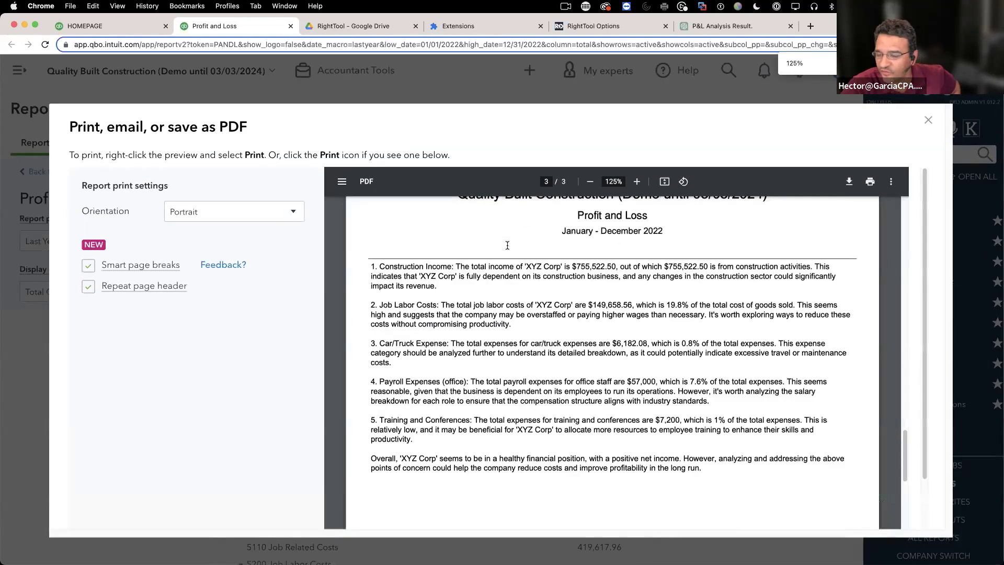
Highlight the analysis sentences on total income and dependence on construction business
scroll(471, 262, up, 1)
drag(455, 267, 621, 271)
click(629, 270)
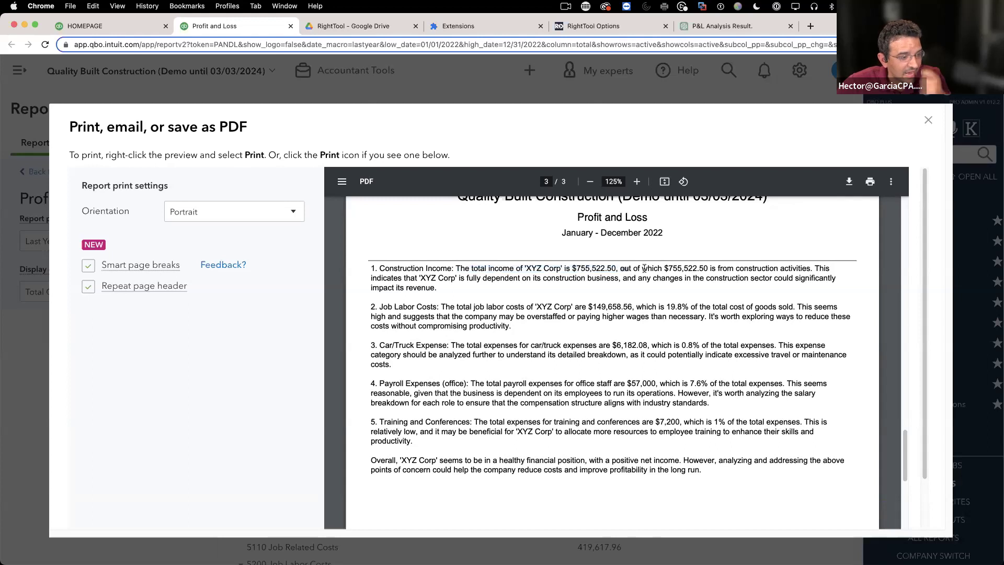
drag(688, 268, 837, 270)
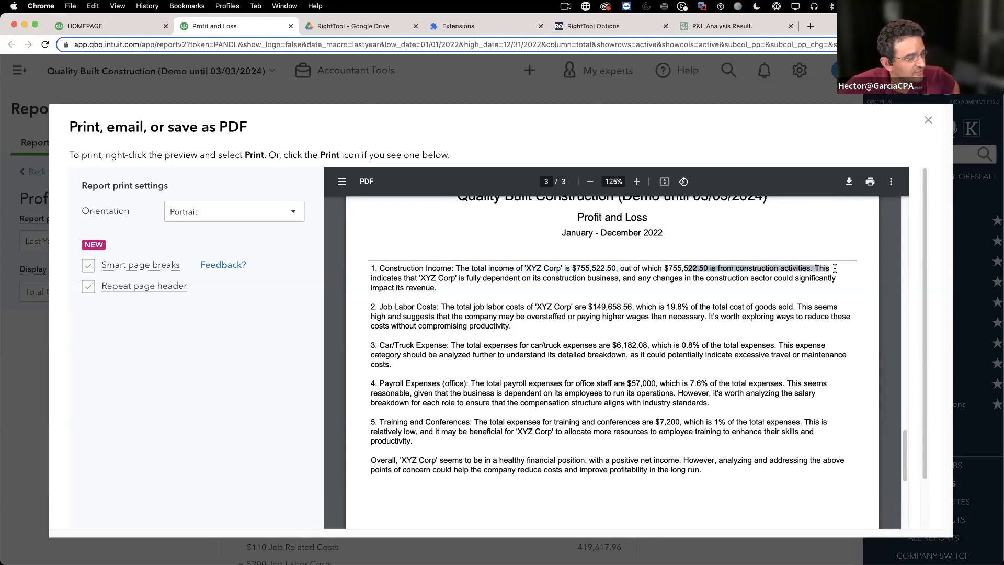
click(713, 277)
drag(462, 278, 629, 277)
click(547, 281)
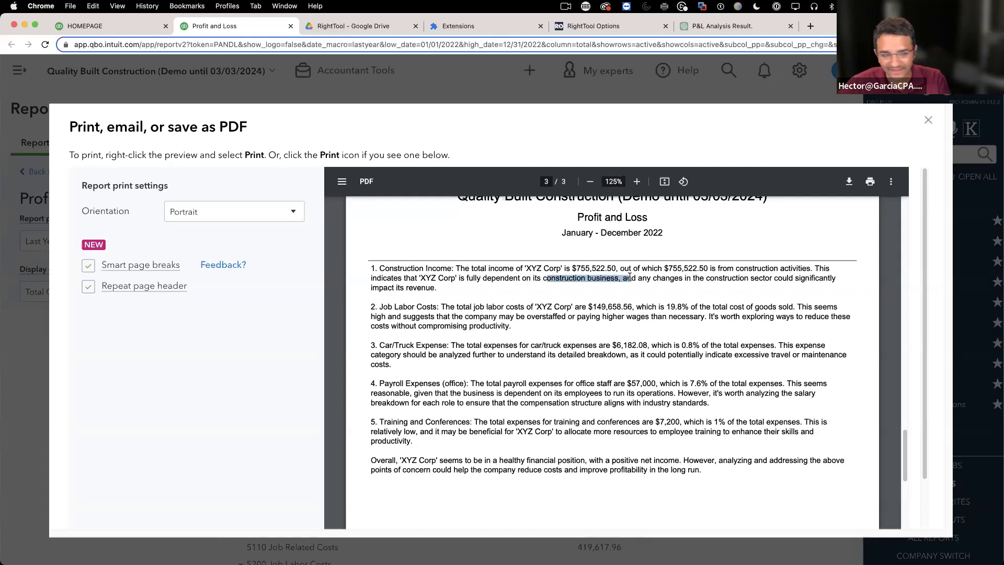
click(634, 277)
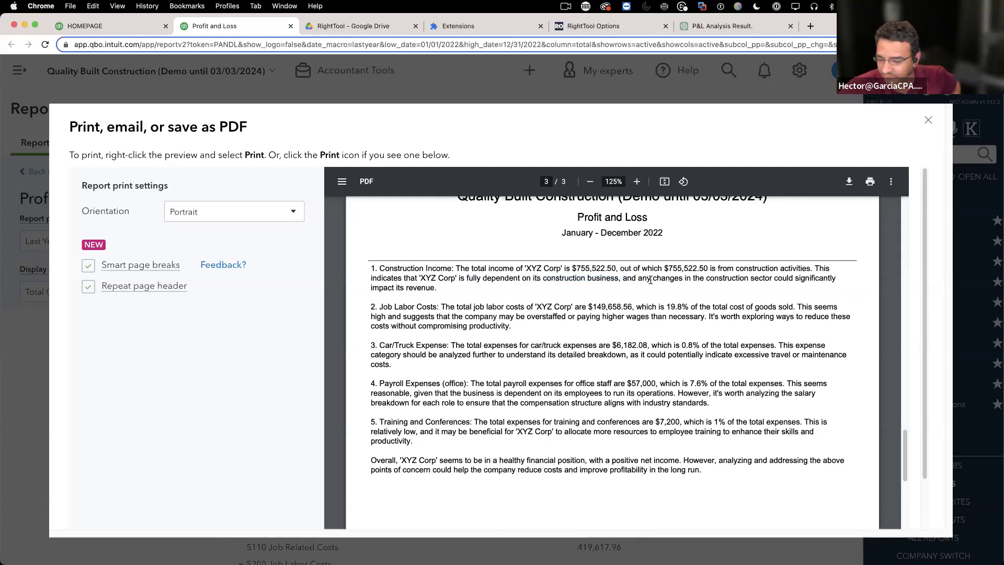
Highlight the job labor costs (19.8% of COGS, possible overstaffing) and Car/Truck Expense remarks
drag(456, 308, 869, 308)
click(671, 304)
click(546, 313)
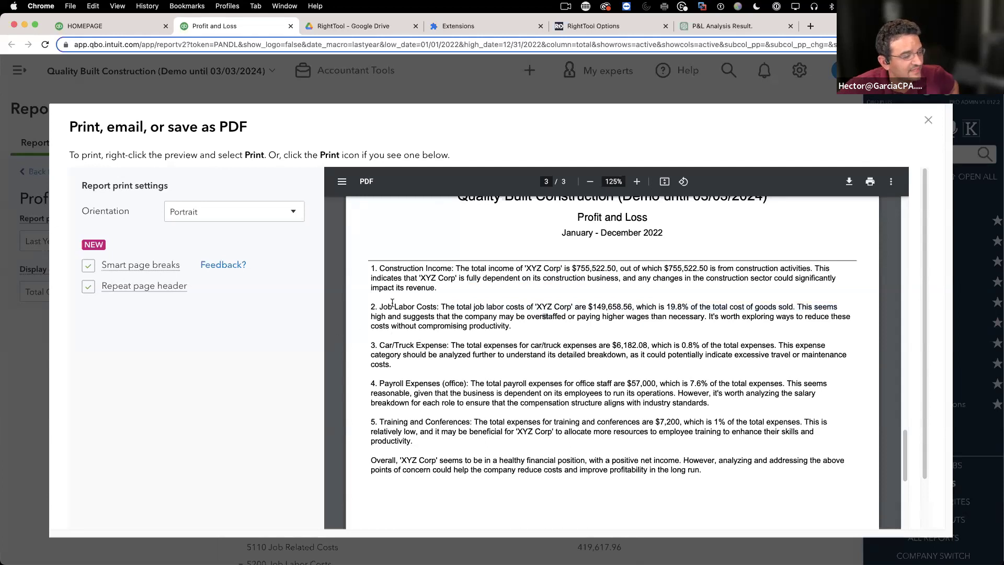
drag(365, 315, 529, 332)
click(468, 361)
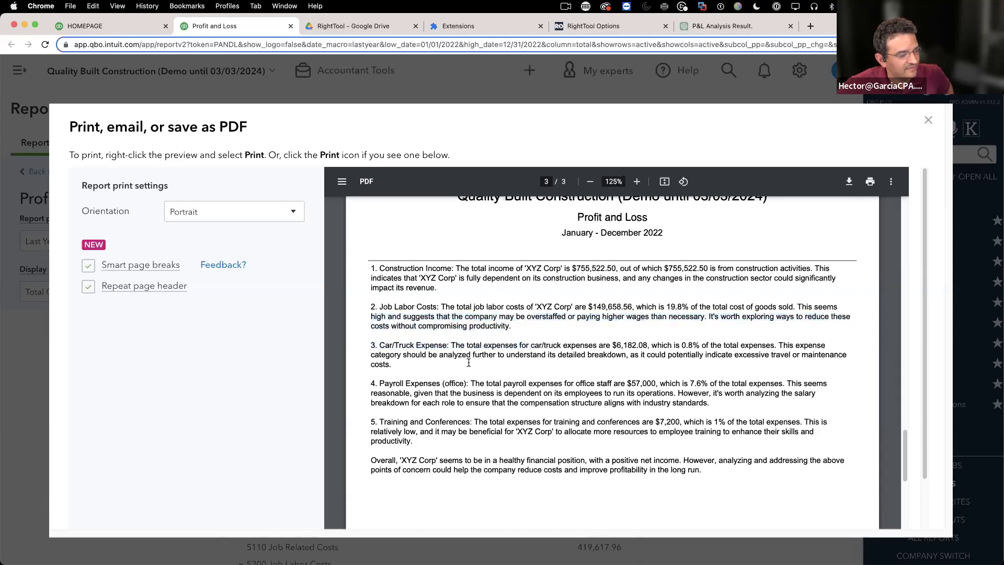
drag(452, 347, 841, 364)
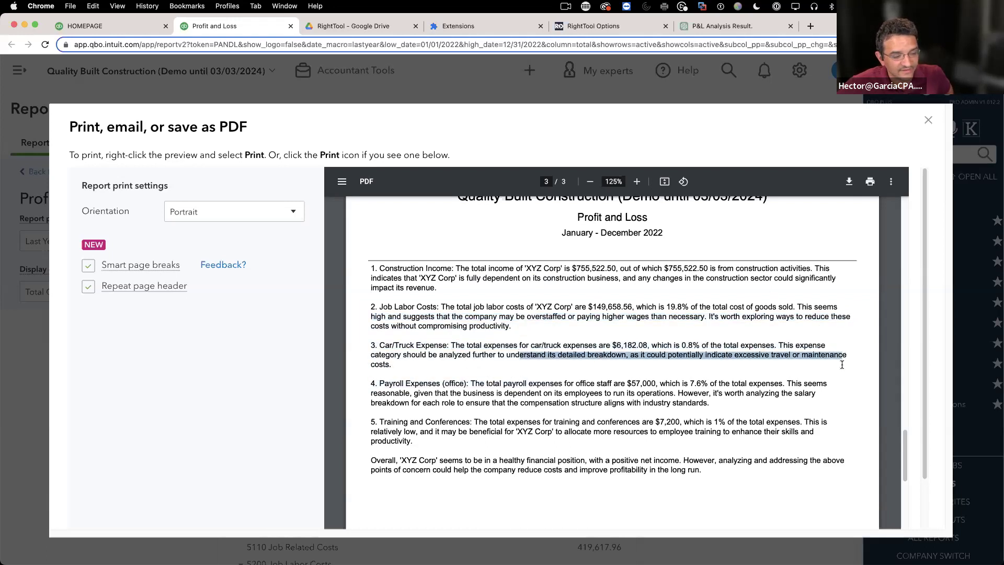
scroll(541, 415, down, 2)
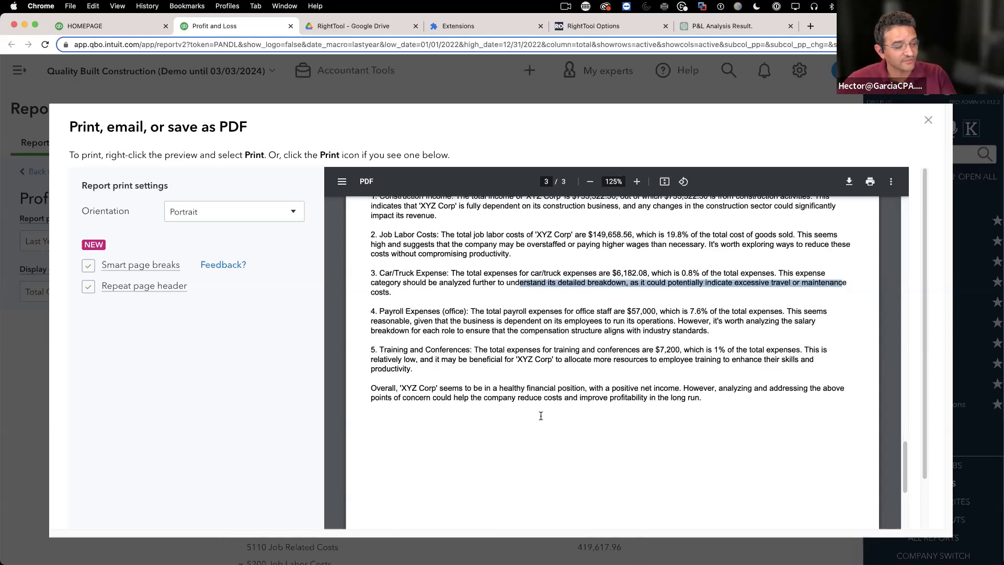
scroll(541, 415, up, 3)
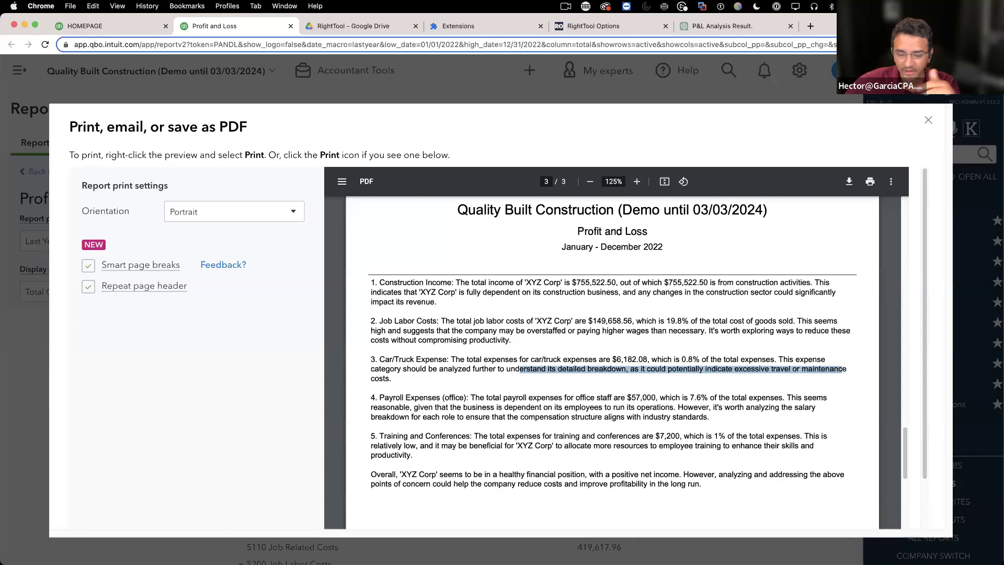
click(604, 279)
scroll(585, 322, down, 2)
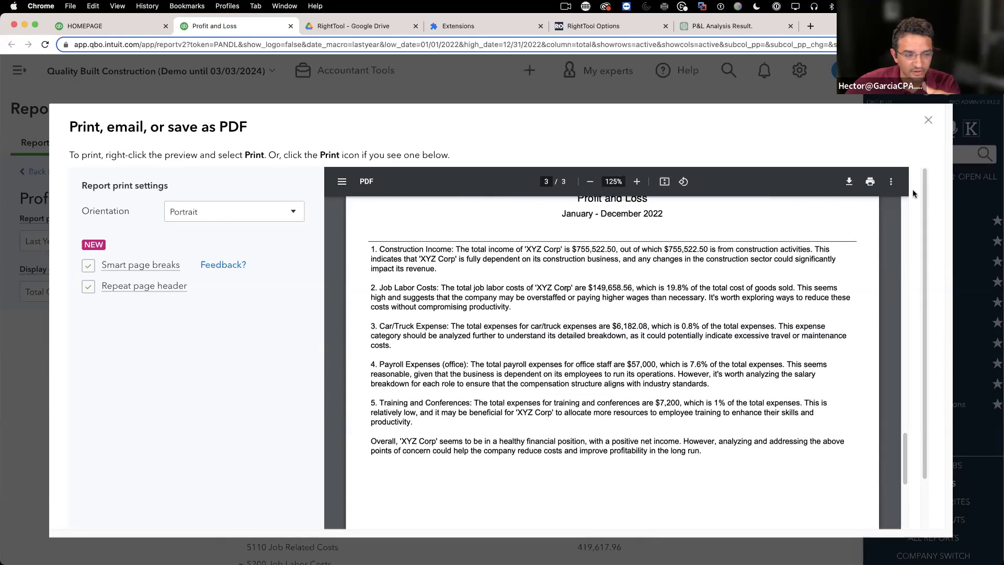
Close the PDF preview, scroll down to the notes, and reopen the ChatGPT analysis prompt
click(928, 120)
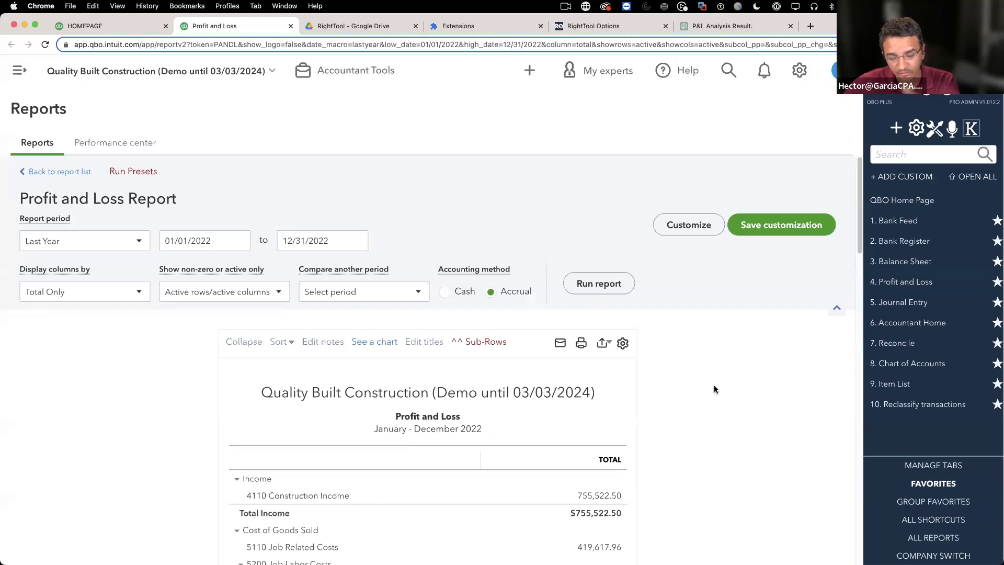
scroll(710, 394, down, 15)
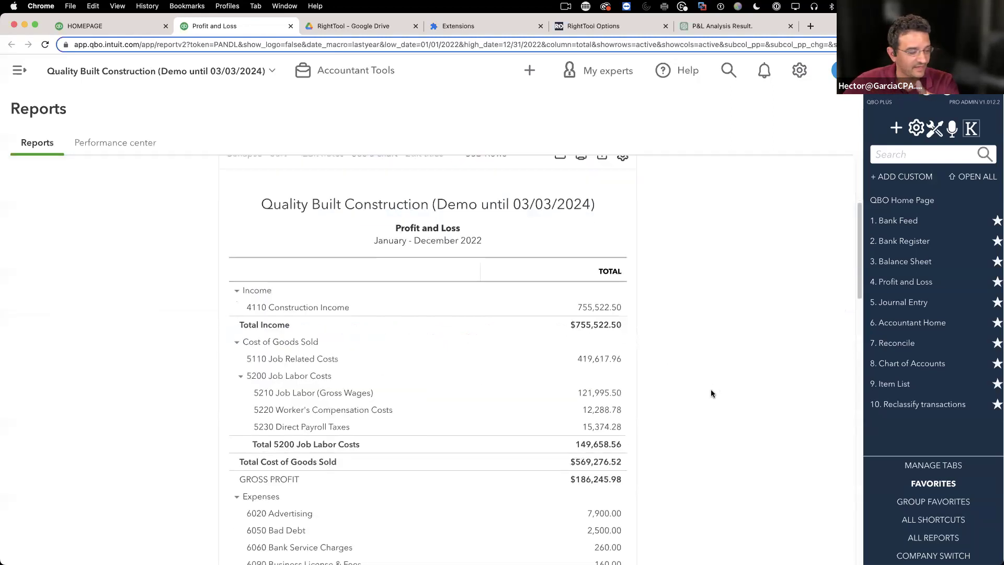
scroll(710, 394, down, 10)
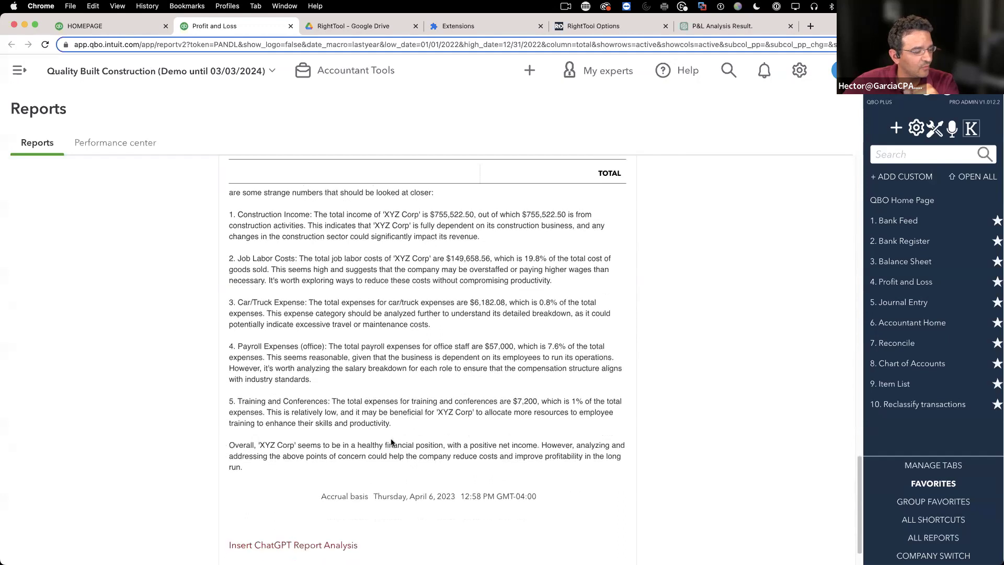
scroll(396, 518, down, 1)
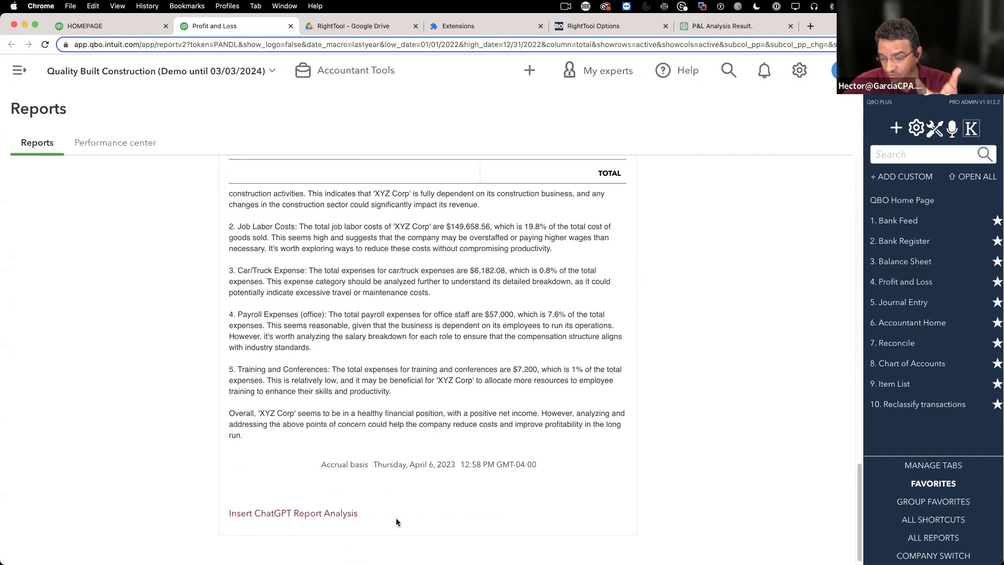
click(301, 516)
Replace the prompt with a request to benchmark this small Texas construction company against industry averages
drag(469, 229, 250, 212)
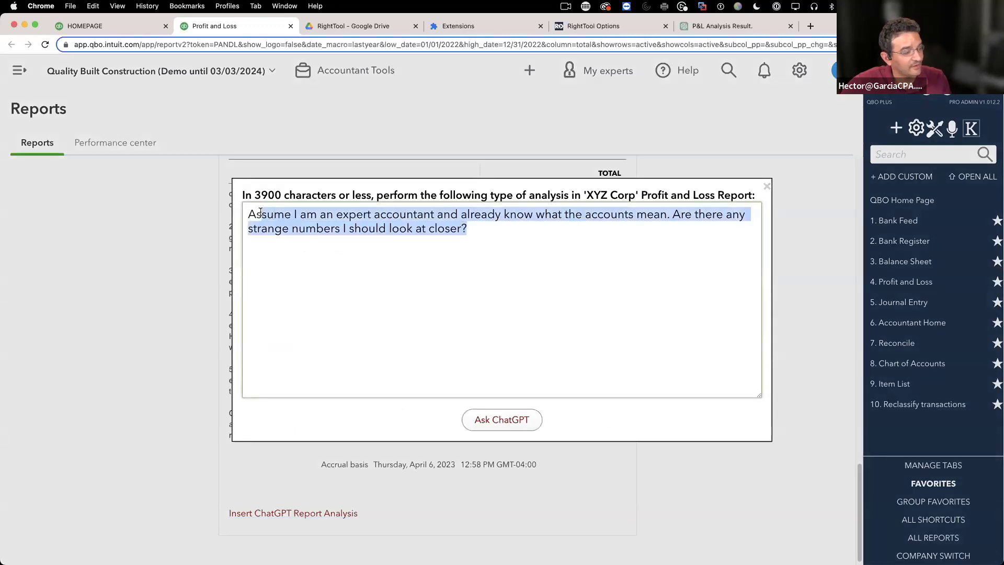
key(BackSpace)
text(THIS IS A)
key(BackSpace)
key(BackSpace)
key(BackSpace)
key(BackSpace)
key(BackSpace)
key(BackSpace)
key(BackSpace)
key(BackSpace)
key(BackSpace)
text(This)
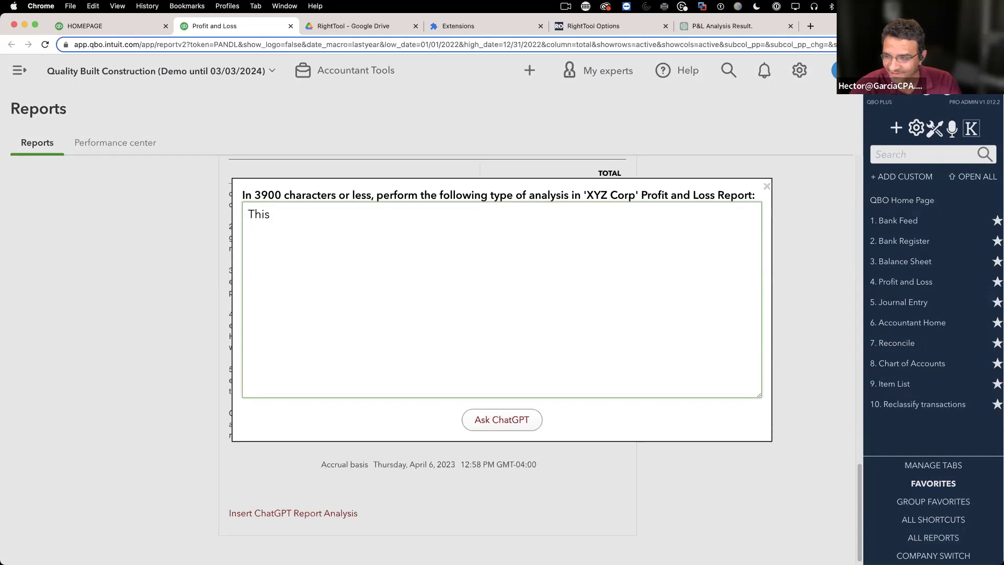
text(a small const)
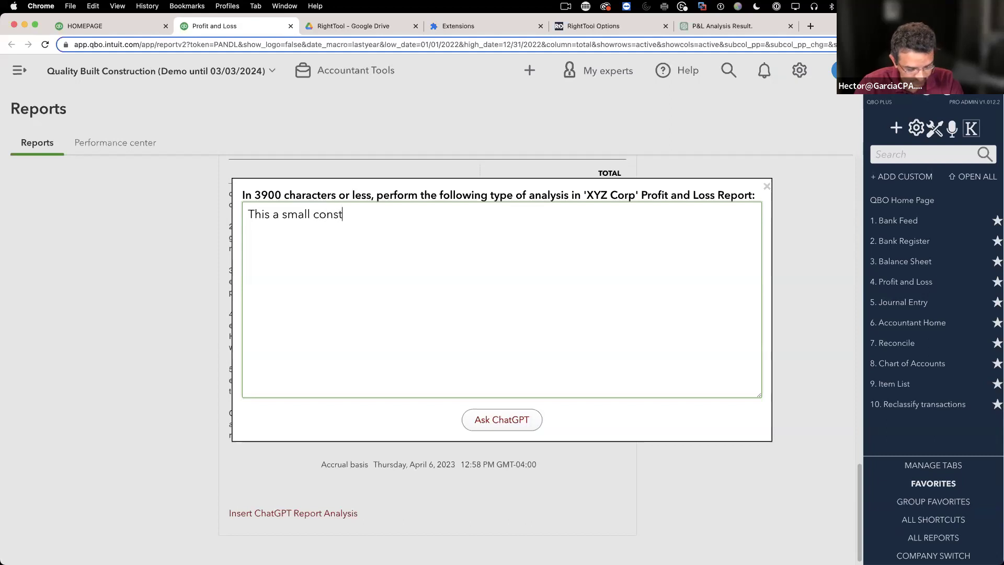
text(ruction company )
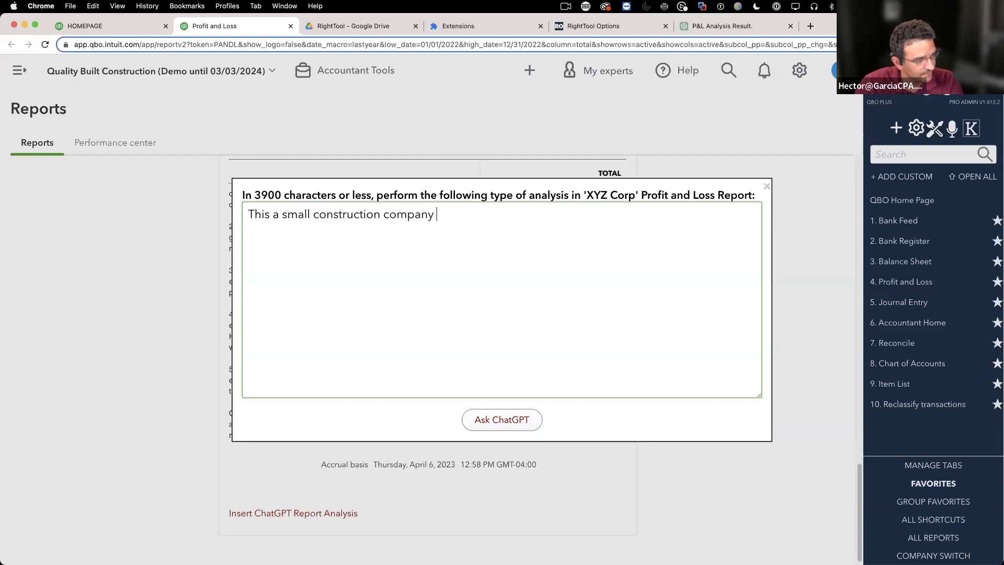
text(in Texas, can yo)
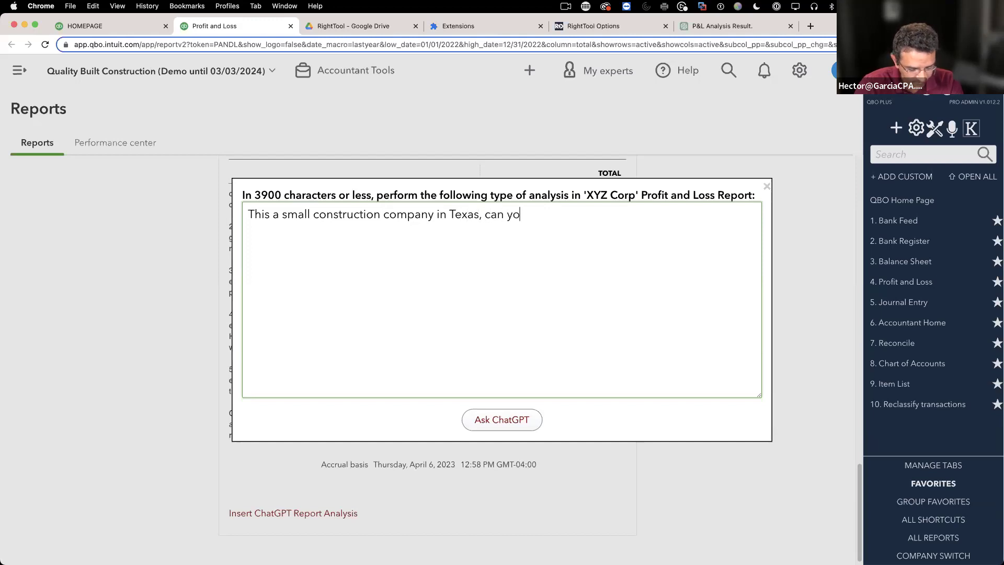
text(u dio ana na)
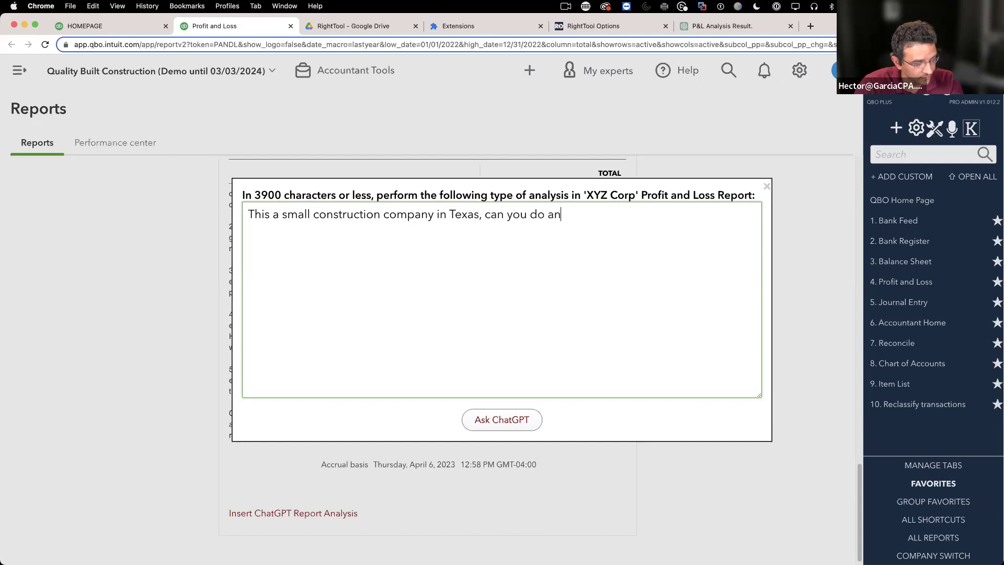
key(BackSpace)
key(BackSpace)
key(BackSpace)
key(BackSpace)
key(BackSpace)
key(BackSpace)
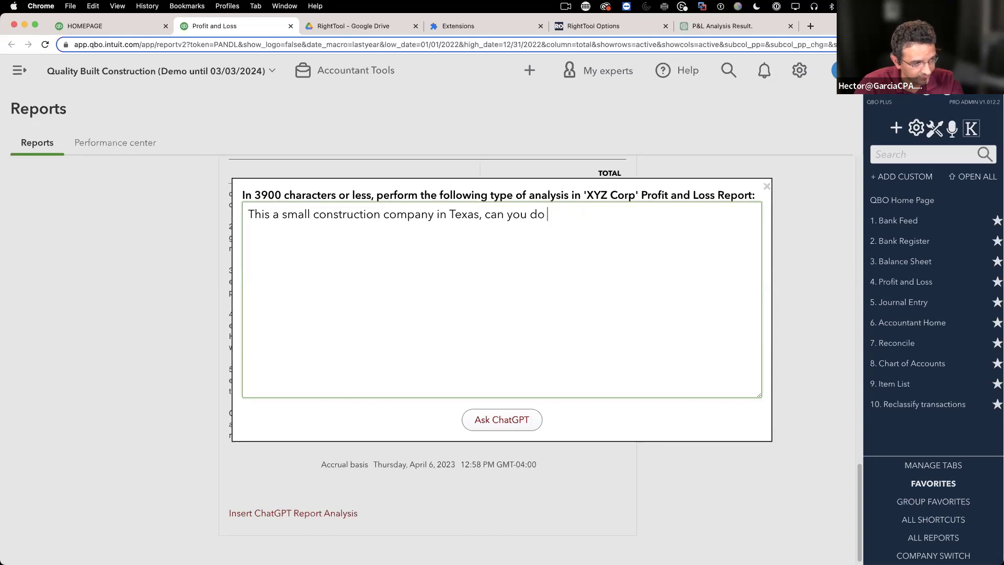
text(benchmark with industry avergaes)
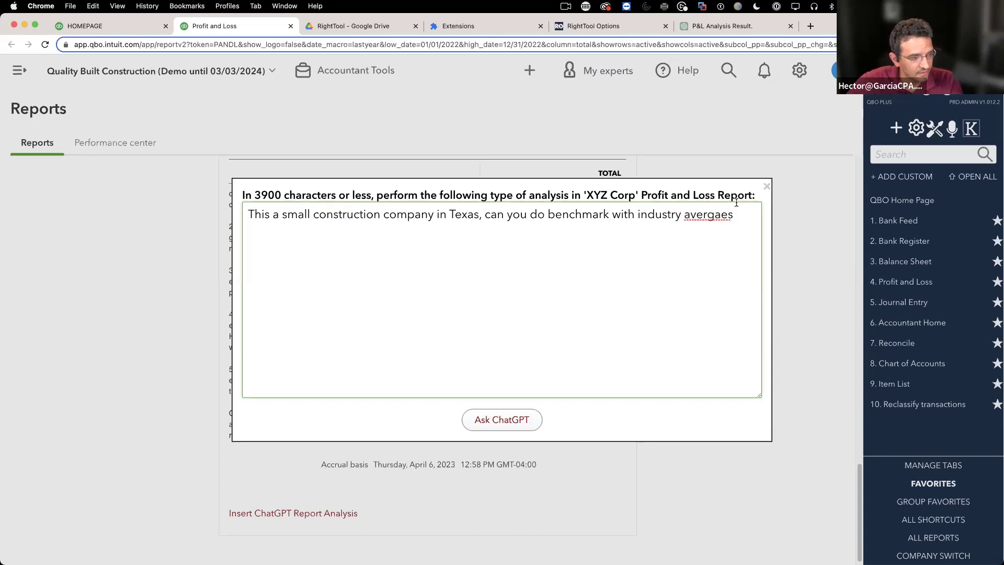
Correct 'avergaes' to 'averages', add 'for the top 5 expenses', and send the prompt to ChatGPT
right_click(722, 216)
click(749, 221)
text(fo)
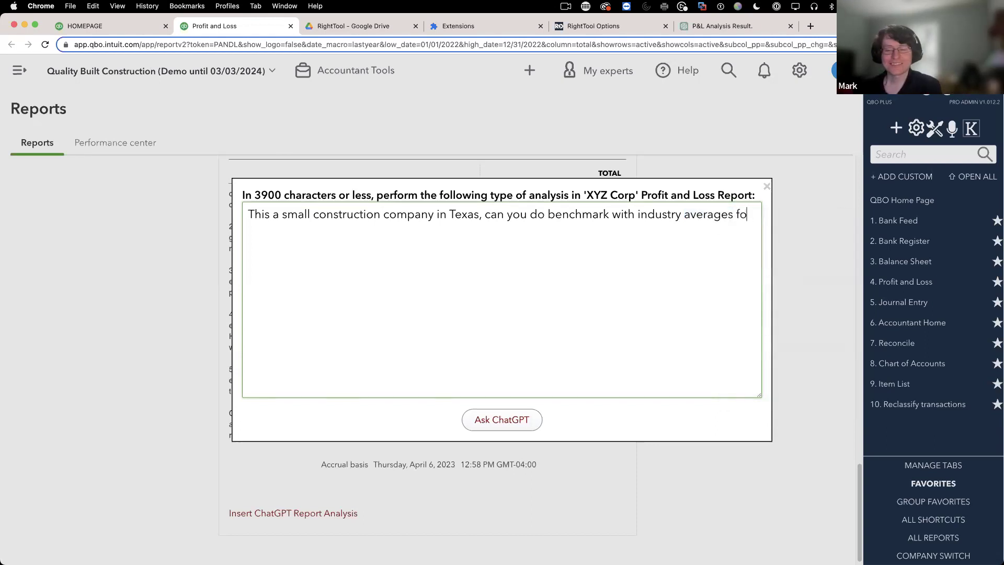
text(r the top 5 expenses)
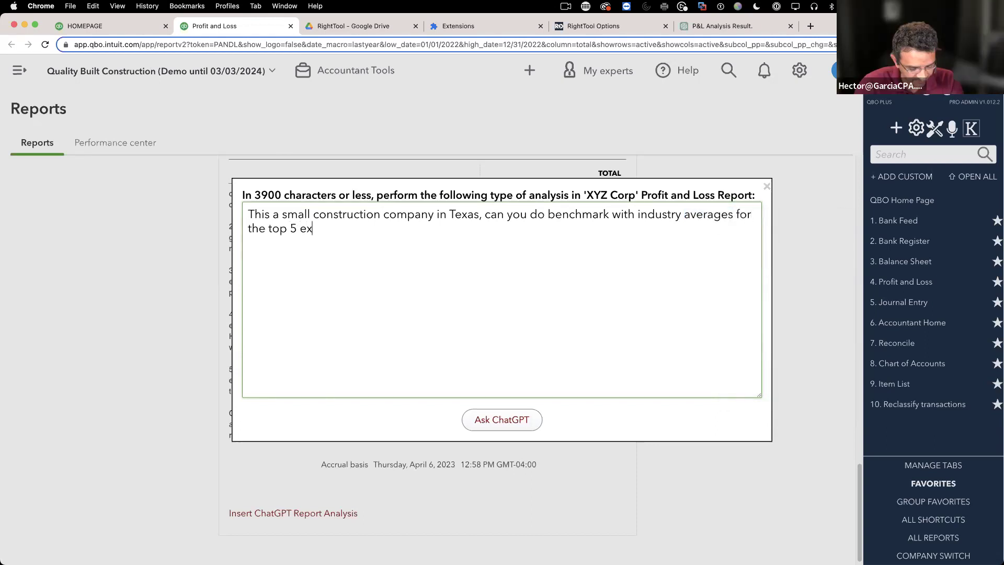
click(506, 419)
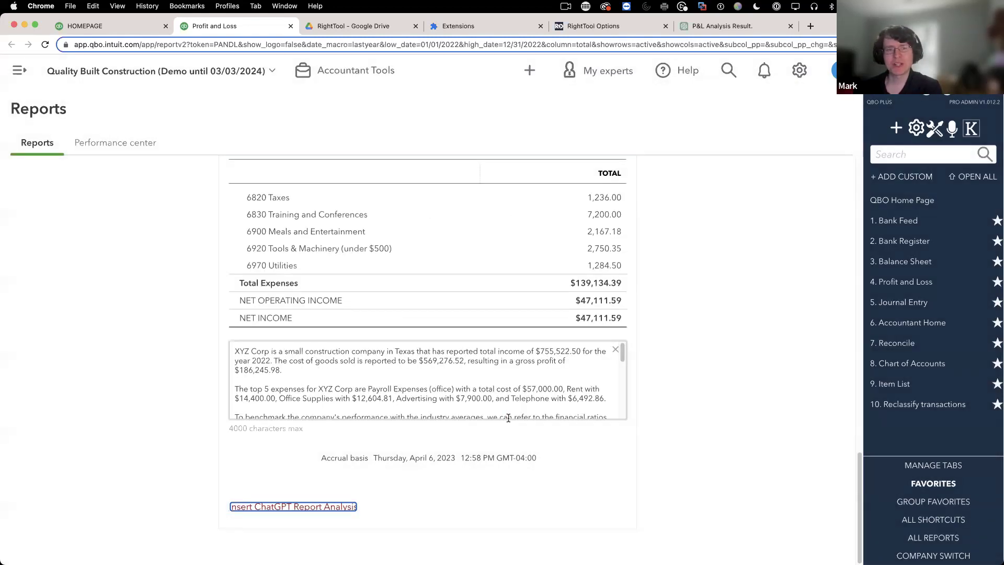
Place the generated benchmark analysis in the report notes and review its company summary and benchmarking source
click(715, 411)
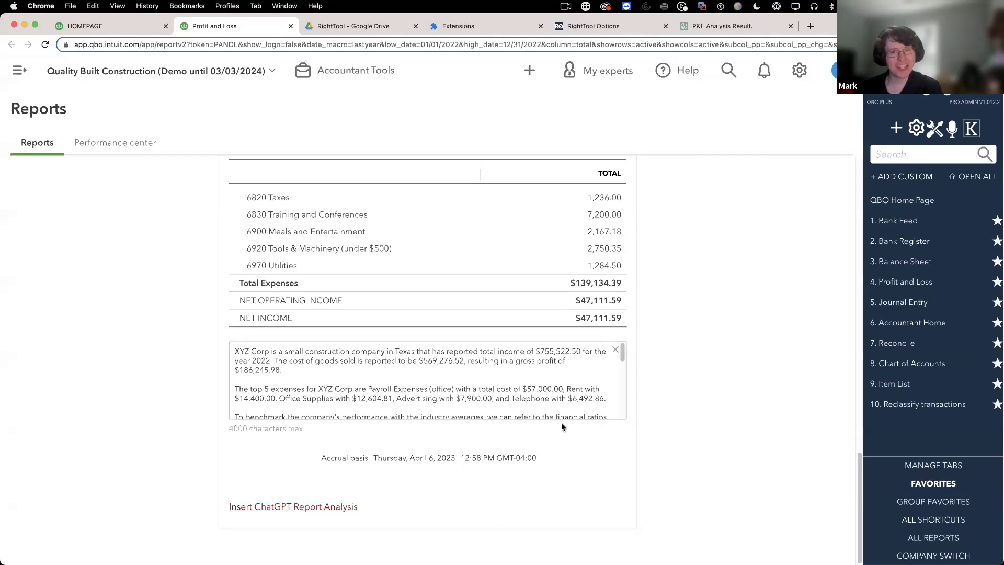
click(157, 369)
scroll(519, 360, down, 4)
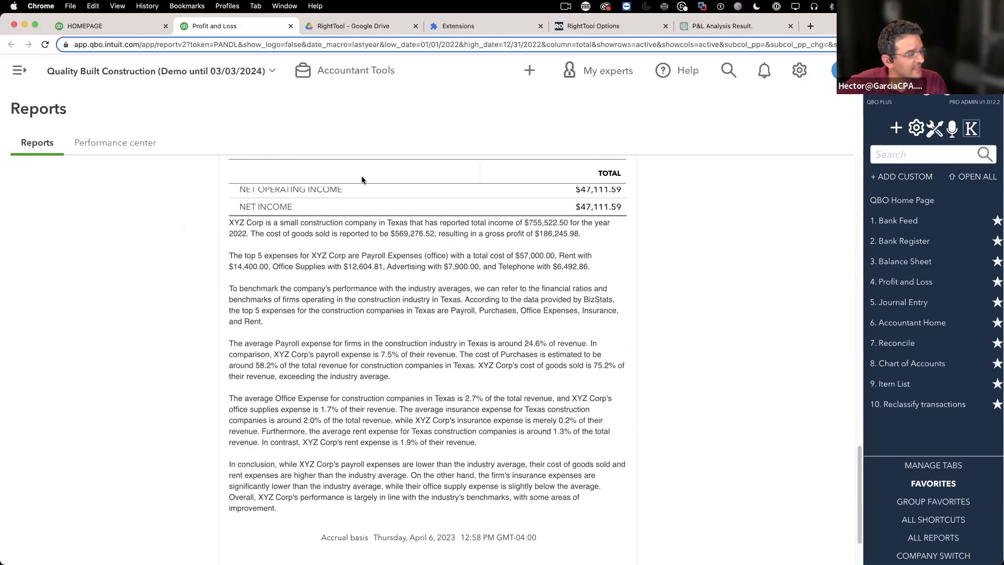
drag(277, 223, 353, 244)
click(328, 239)
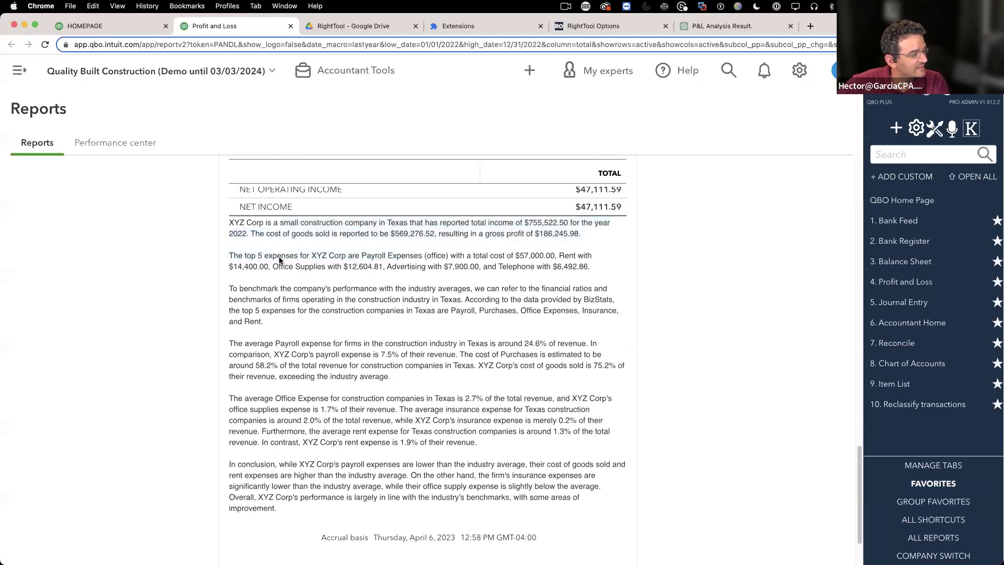
drag(301, 289, 617, 313)
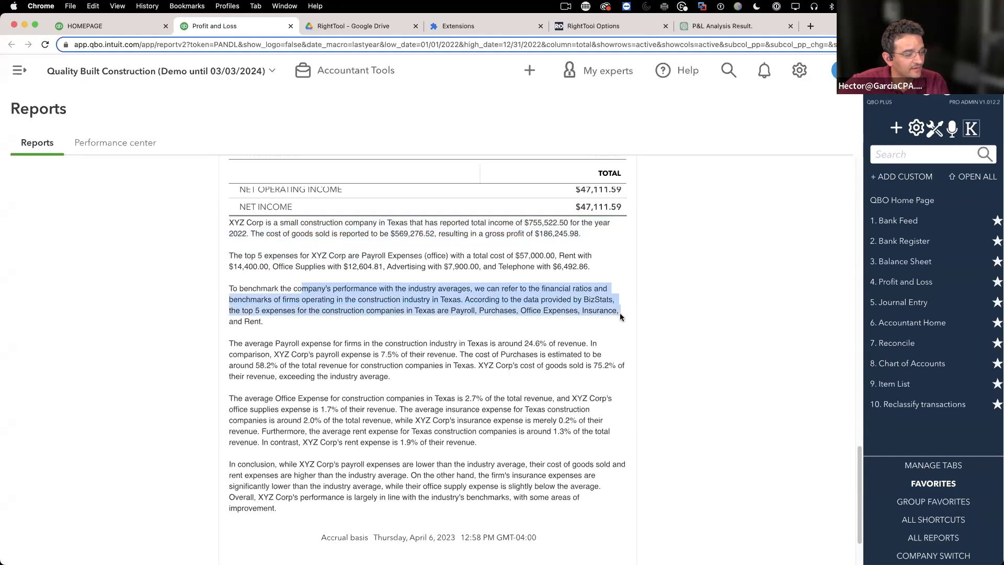
click(493, 301)
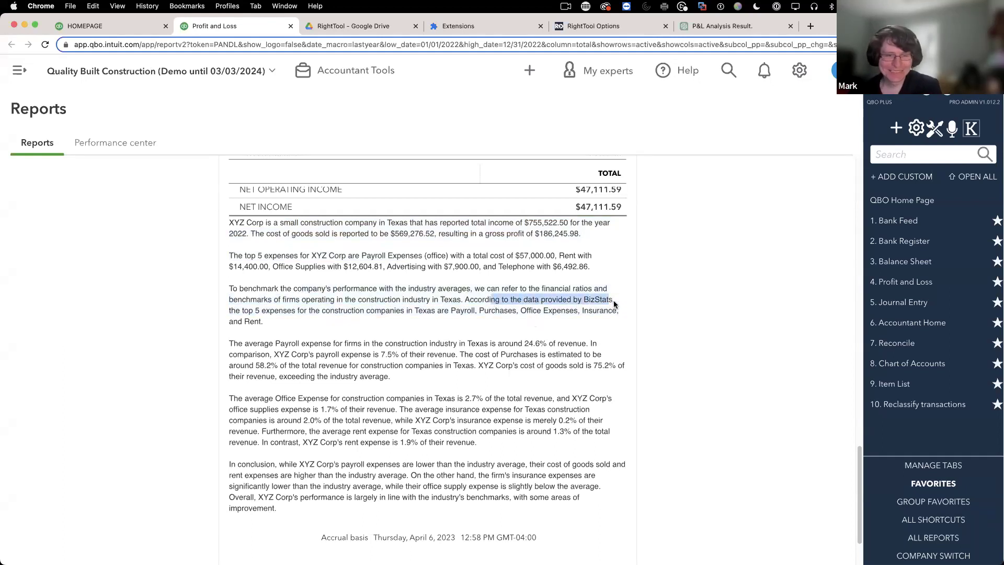
click(412, 317)
click(468, 309)
Review the industry's top 5 expenses and the payroll (7.5%) and cost-of-purchases share comparisons
mouse_move(244, 311)
mouse_down()
mouse_move(585, 311)
mouse_move(243, 312)
mouse_move(252, 320)
mouse_up()
scroll(380, 345, down, 3)
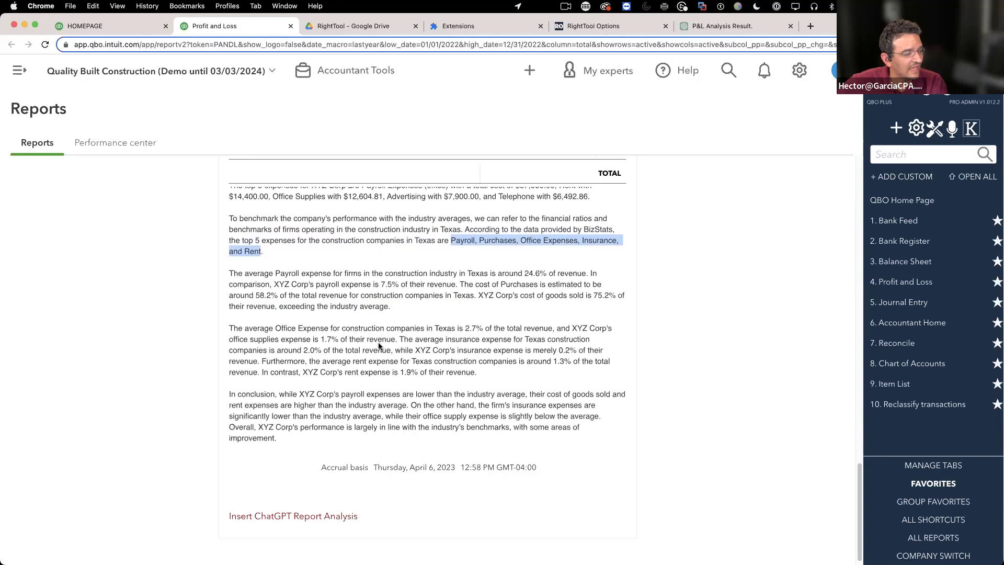
drag(277, 265, 597, 265)
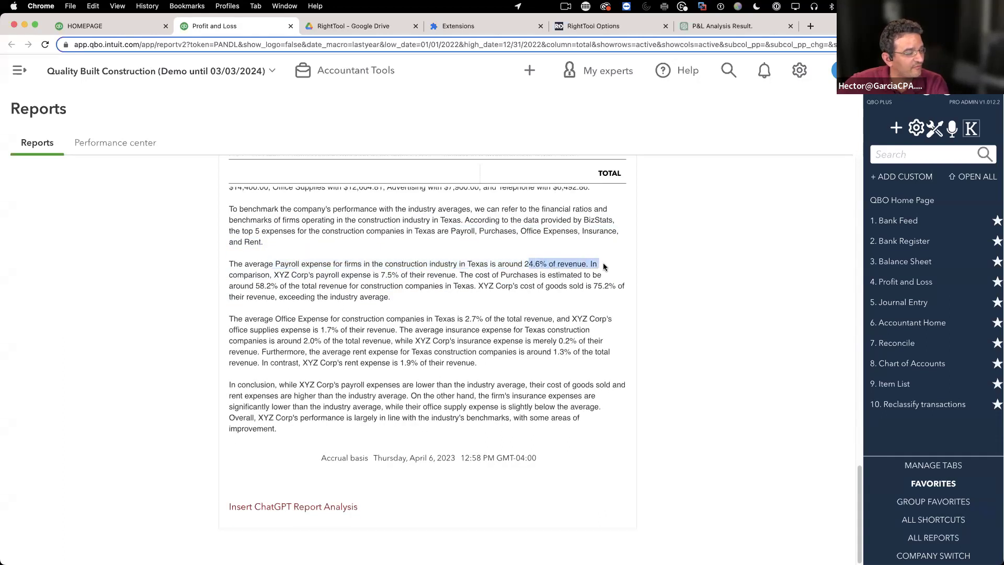
click(454, 276)
drag(416, 276, 301, 275)
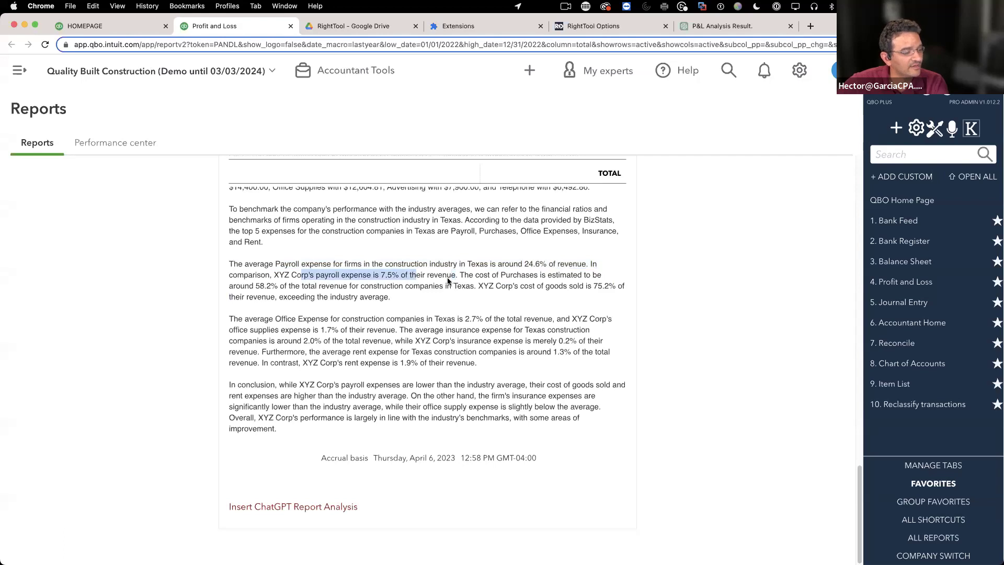
drag(460, 276, 267, 287)
click(309, 287)
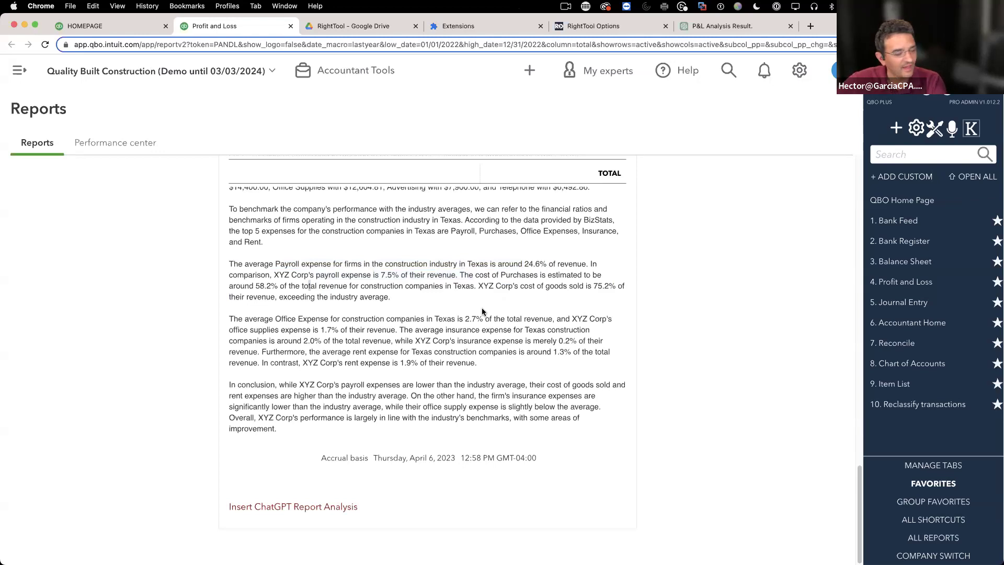
scroll(380, 365, up, 3)
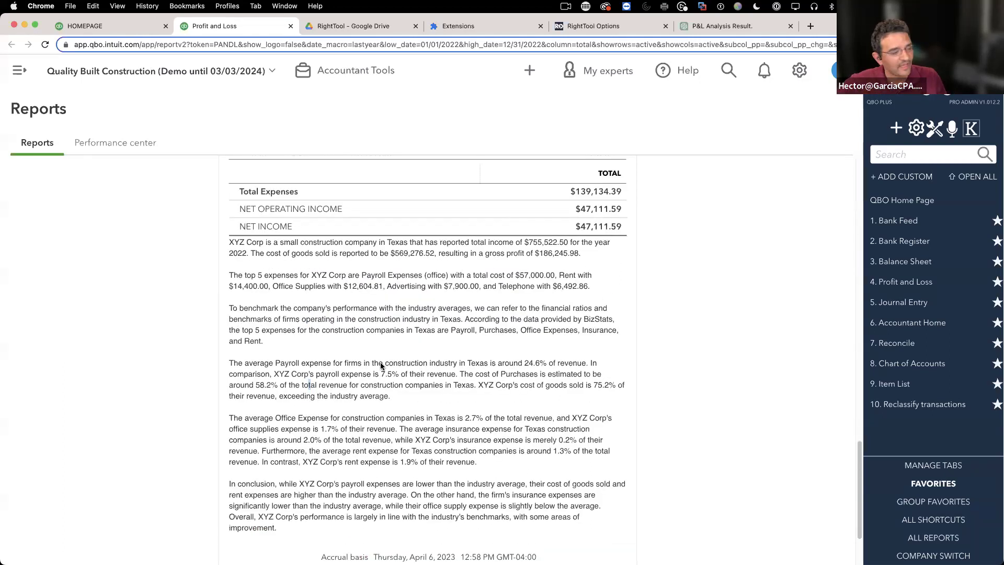
scroll(381, 365, down, 3)
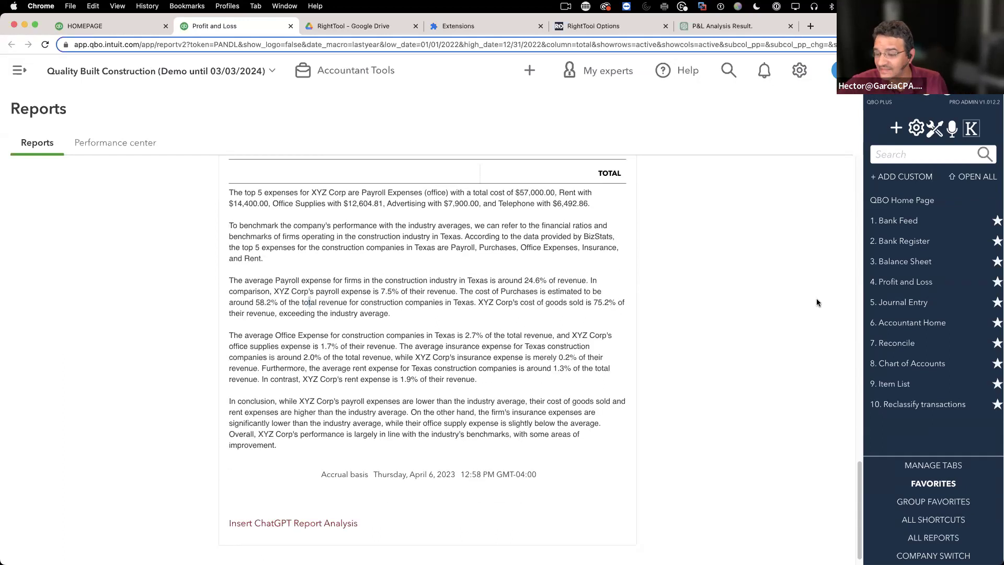
scroll(723, 322, up, 15)
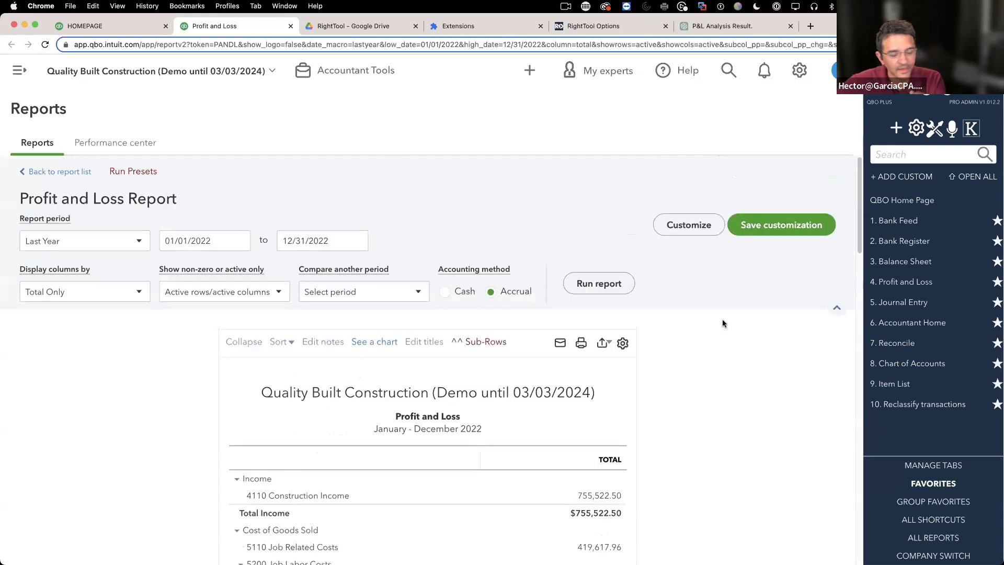
Copy the full January–December 2022 Profit and Loss report with Copy To Clipboard
click(602, 343)
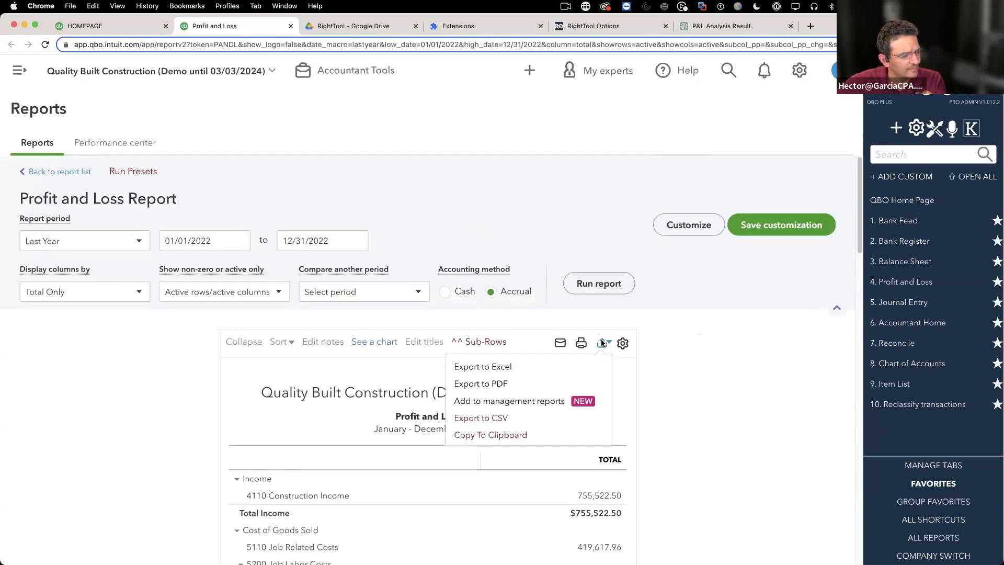
click(514, 436)
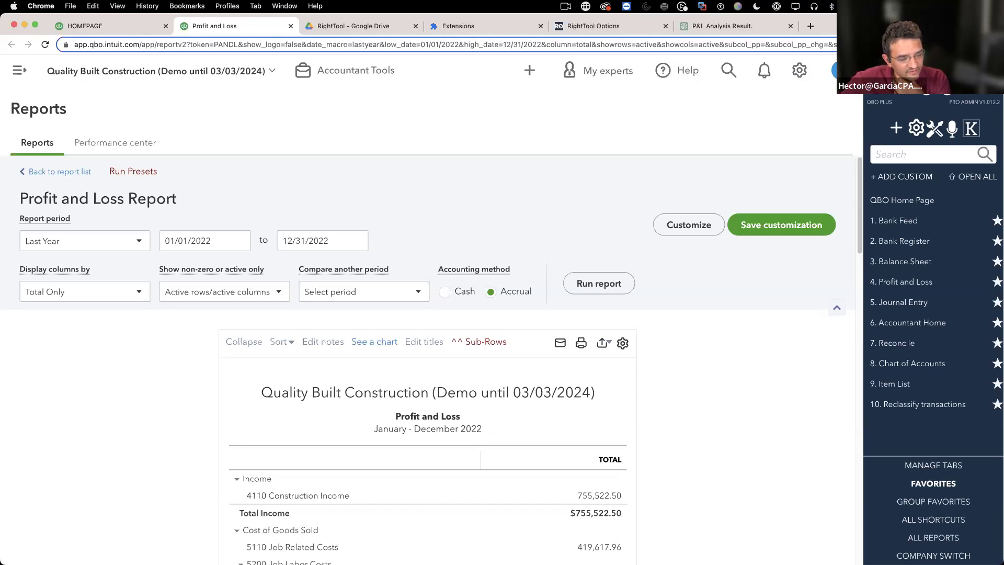
click(604, 342)
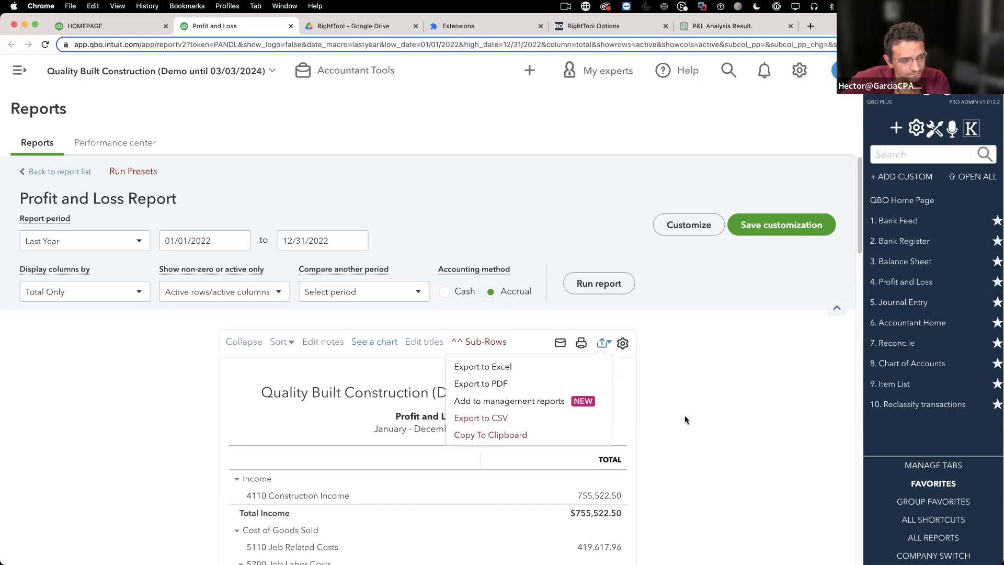
scroll(685, 417, down, 2)
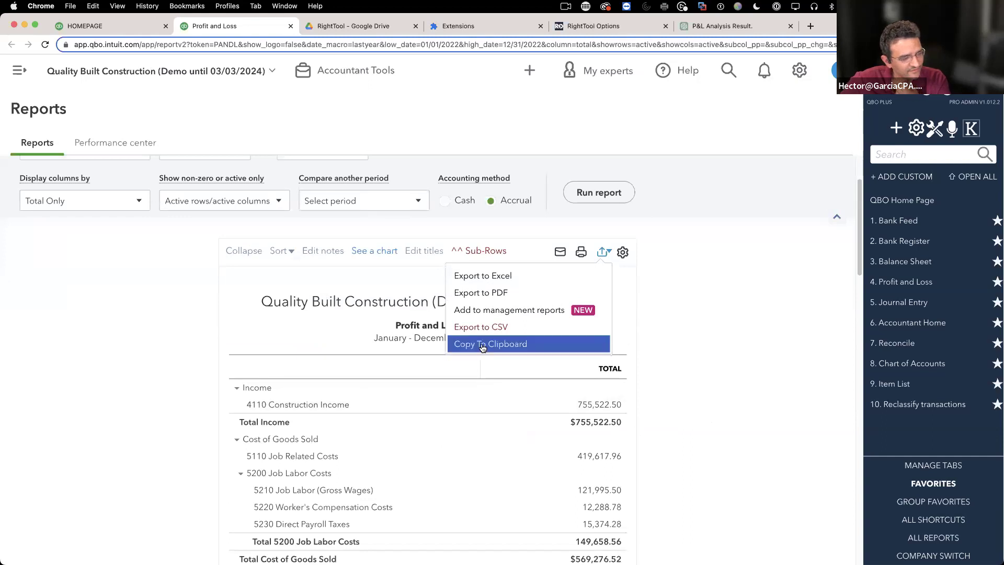
click(514, 345)
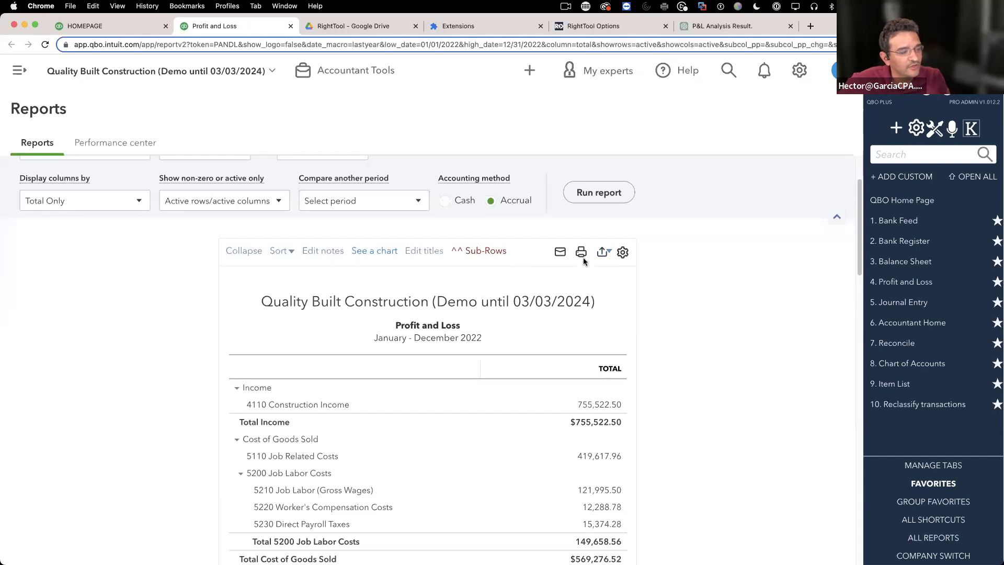
click(604, 252)
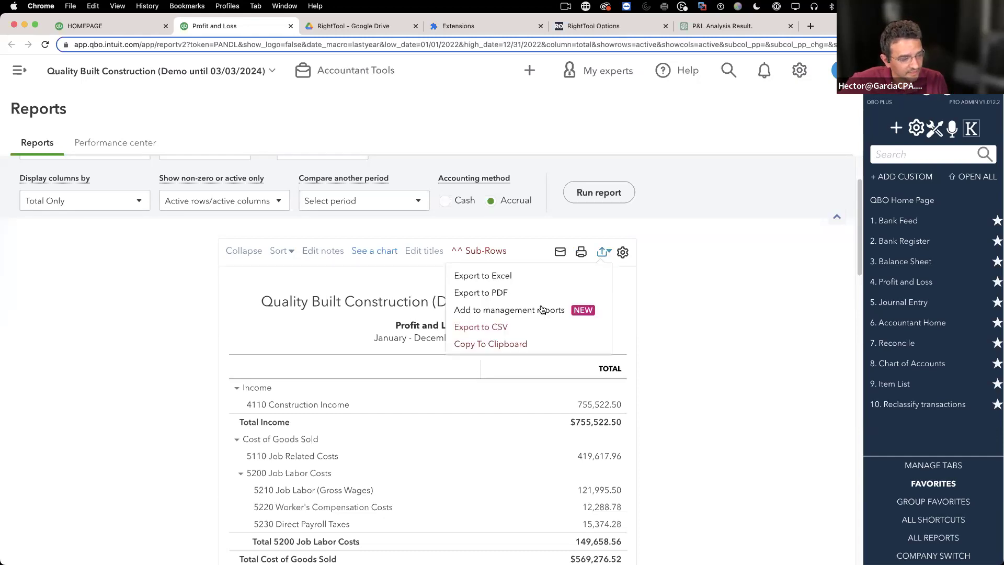
click(507, 345)
click(593, 103)
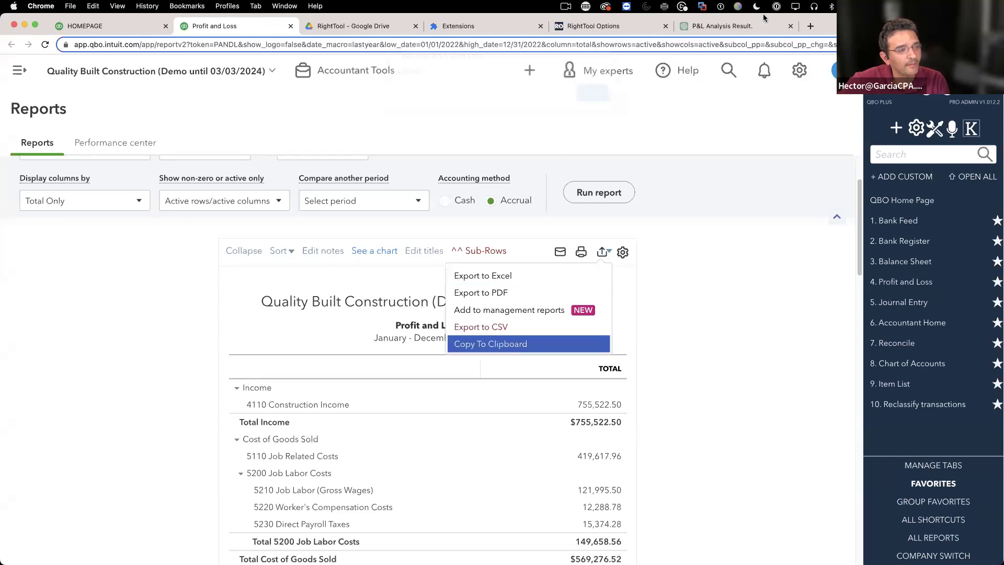
click(738, 26)
In a new chat, send 'here is my P&L, please analyze:' followed by the pasted report
click(81, 83)
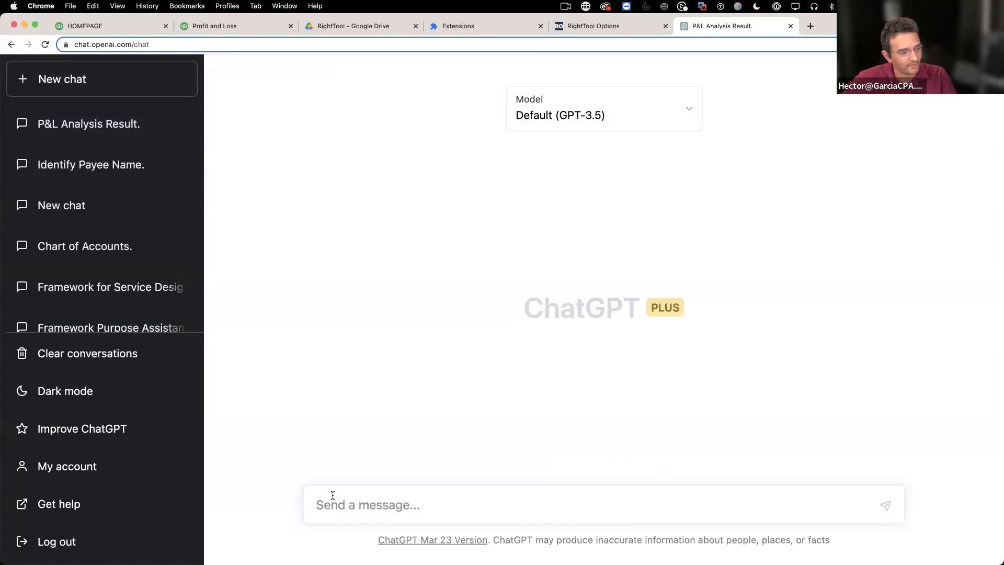
text(here )
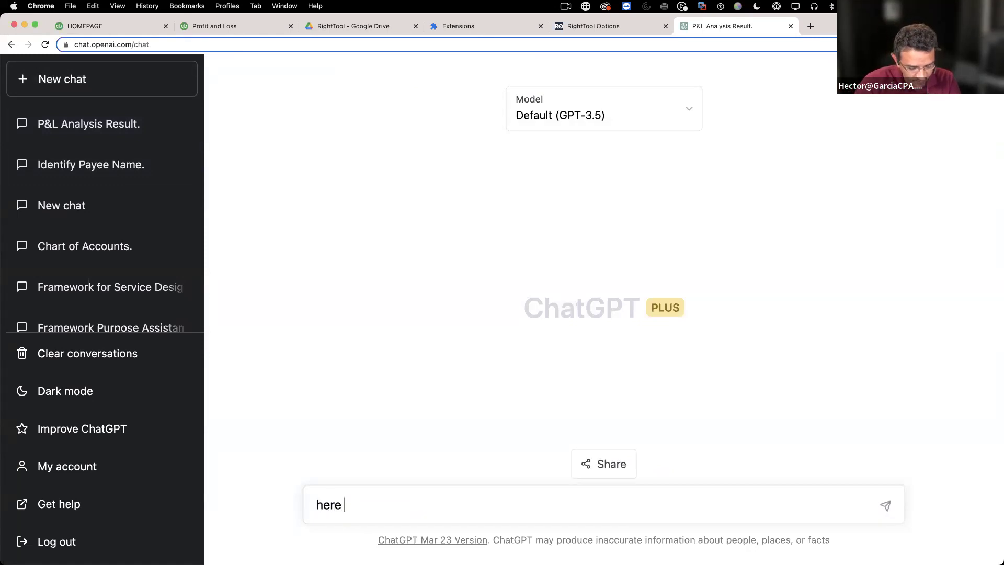
text(is my P&L.)
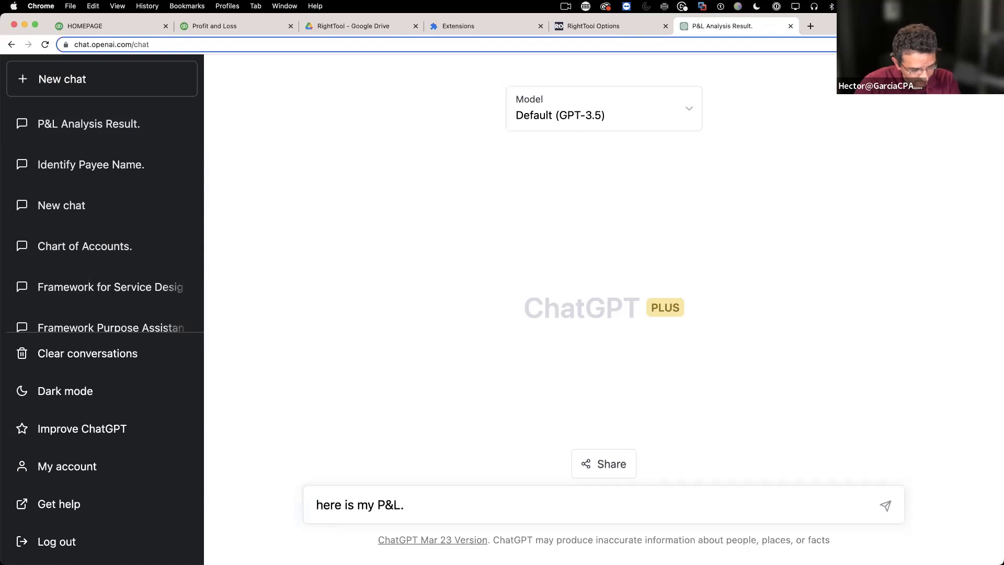
key(BackSpace)
text(, pl)
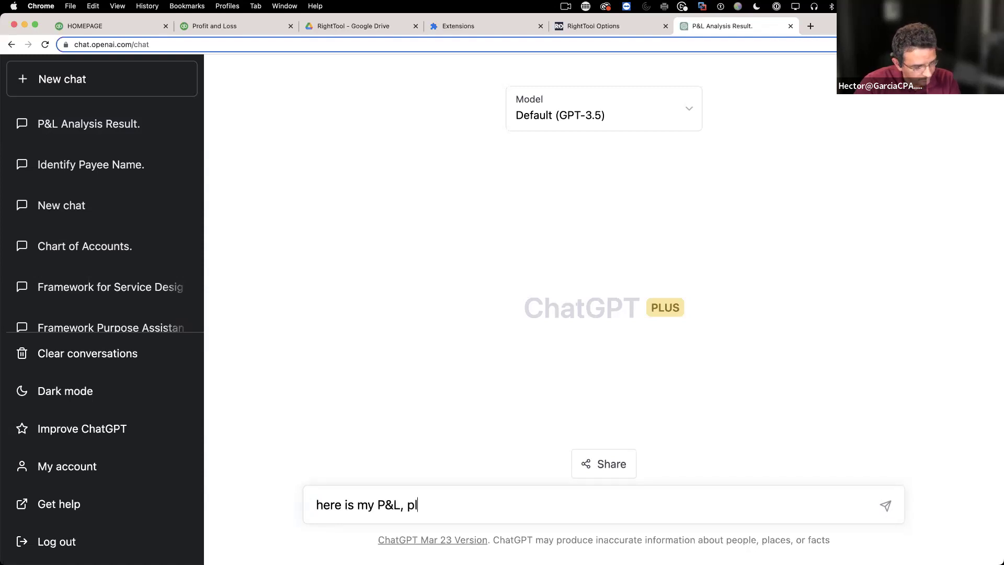
text(ease analyze:)
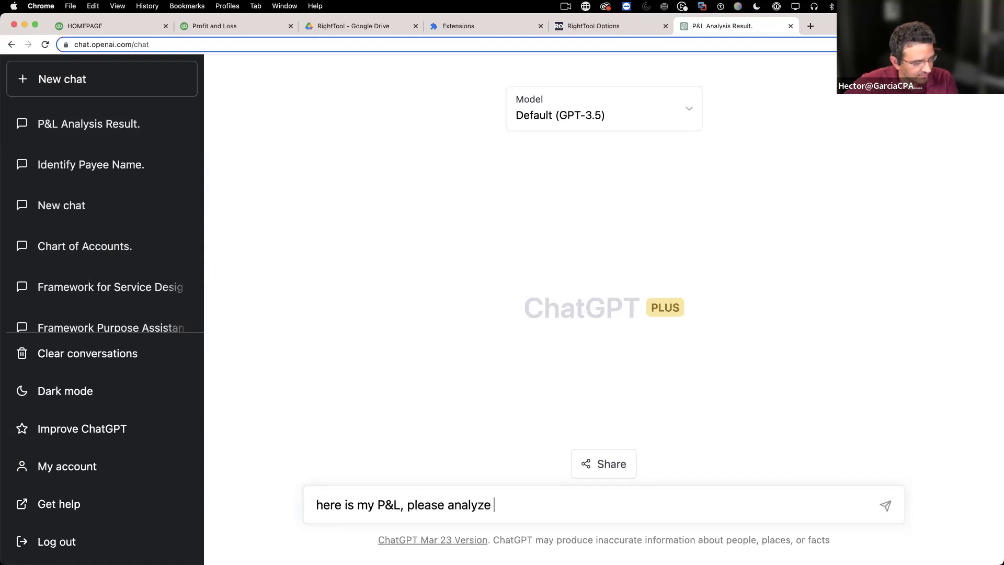
key(shift+Return)
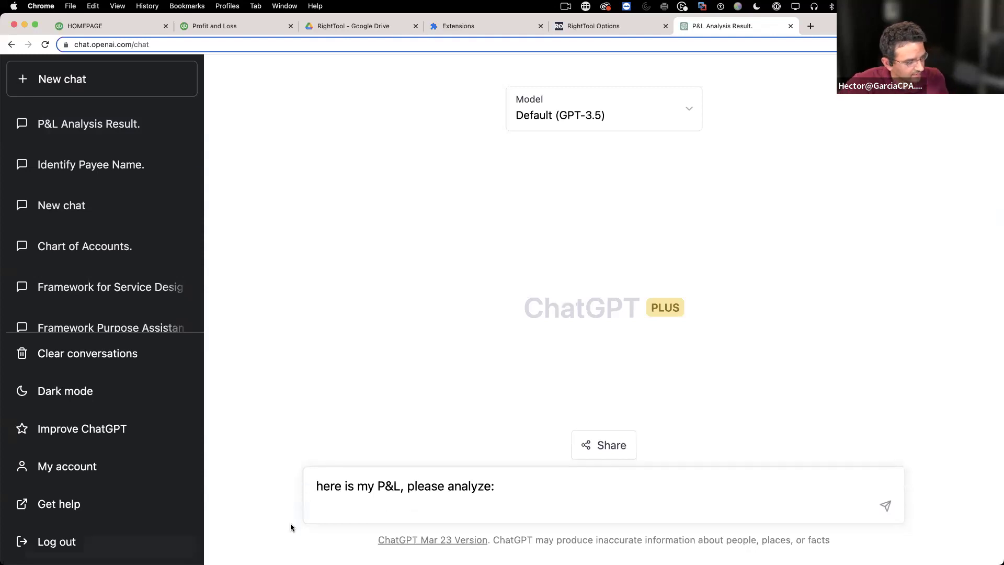
right_click(334, 495)
click(299, 525)
right_click(323, 509)
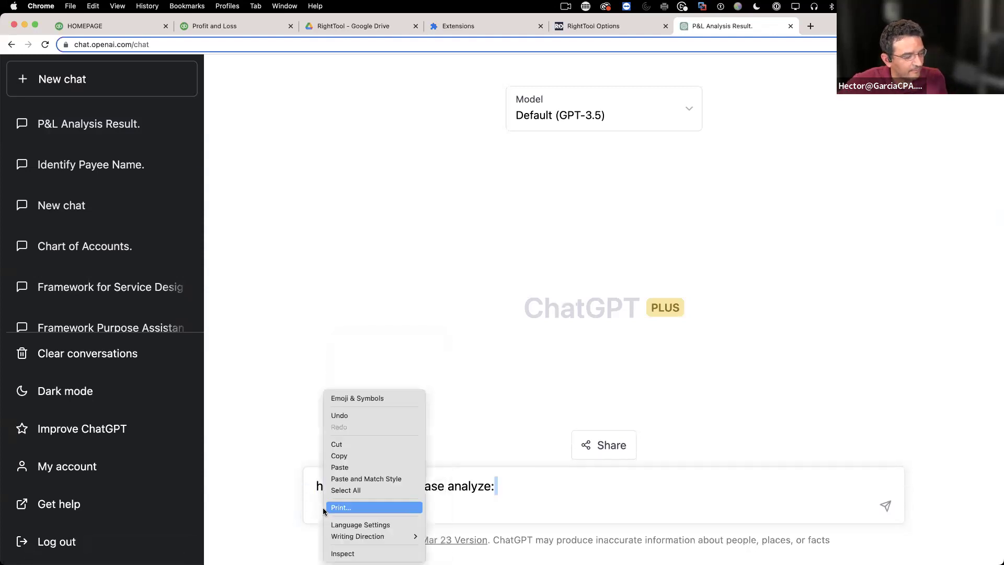
click(340, 467)
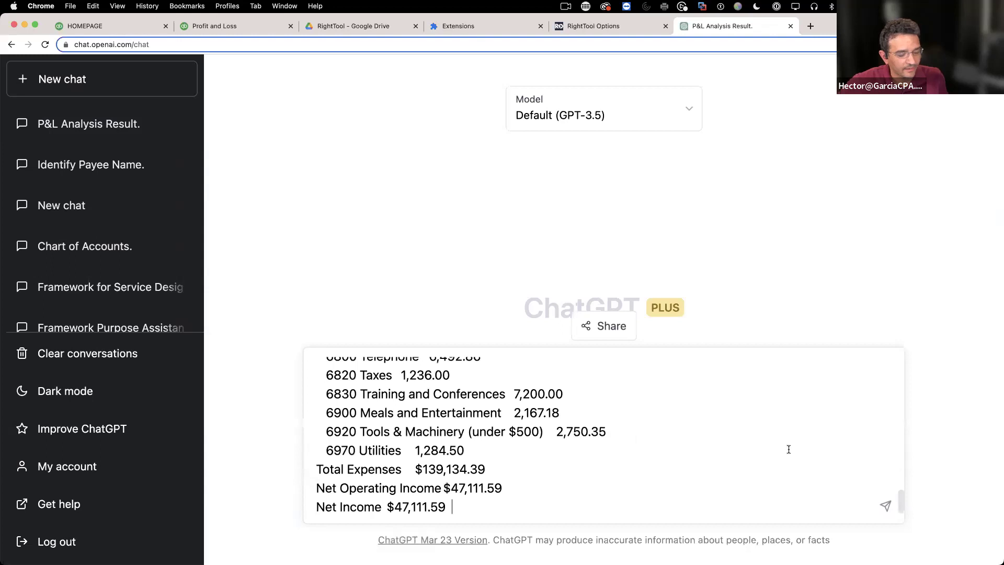
key(Return)
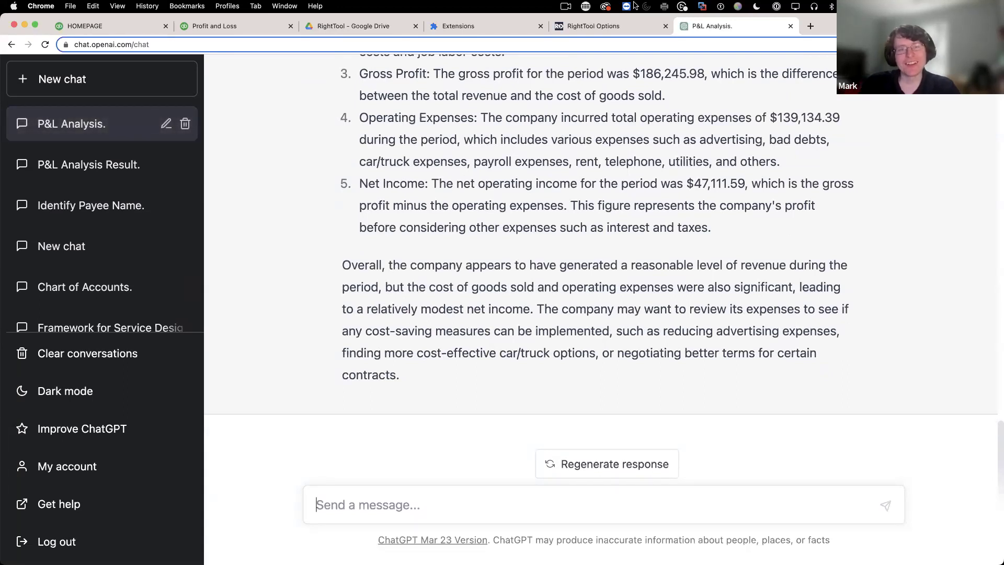
Select and copy ChatGPT's entire P&L analysis answer, then go back to the Profit and Loss tab
scroll(720, 290, up, 5)
scroll(719, 290, down, 2)
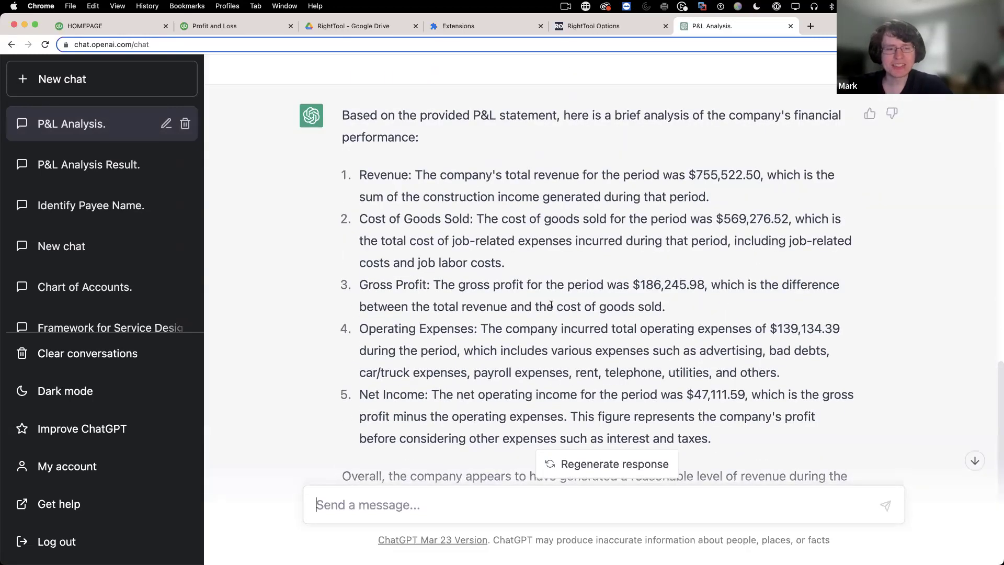
scroll(552, 304, down, 2)
scroll(371, 84, up, 1)
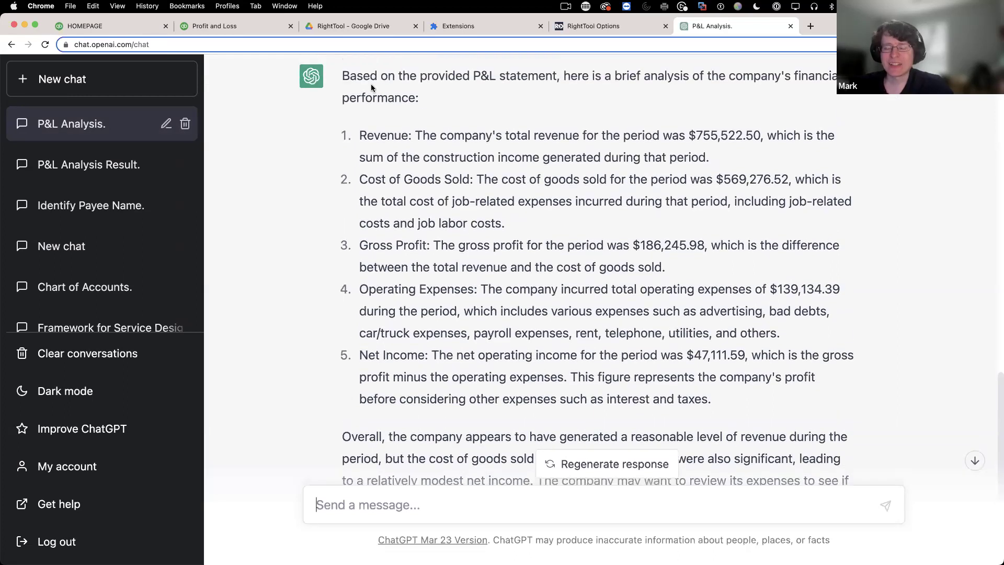
drag(343, 73, 631, 347)
scroll(631, 346, down, 4)
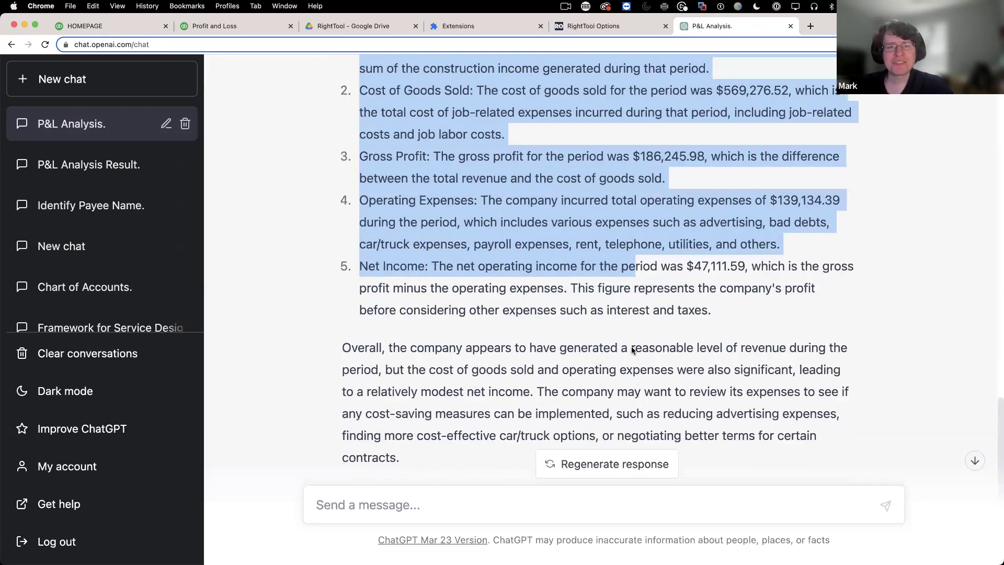
drag(436, 386, 437, 386)
right_click(430, 313)
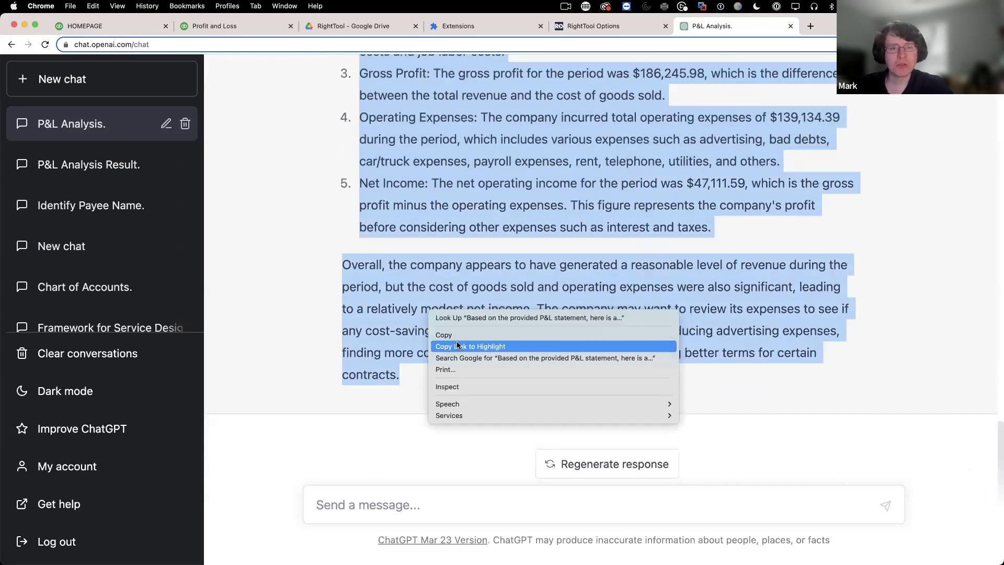
click(444, 335)
click(208, 26)
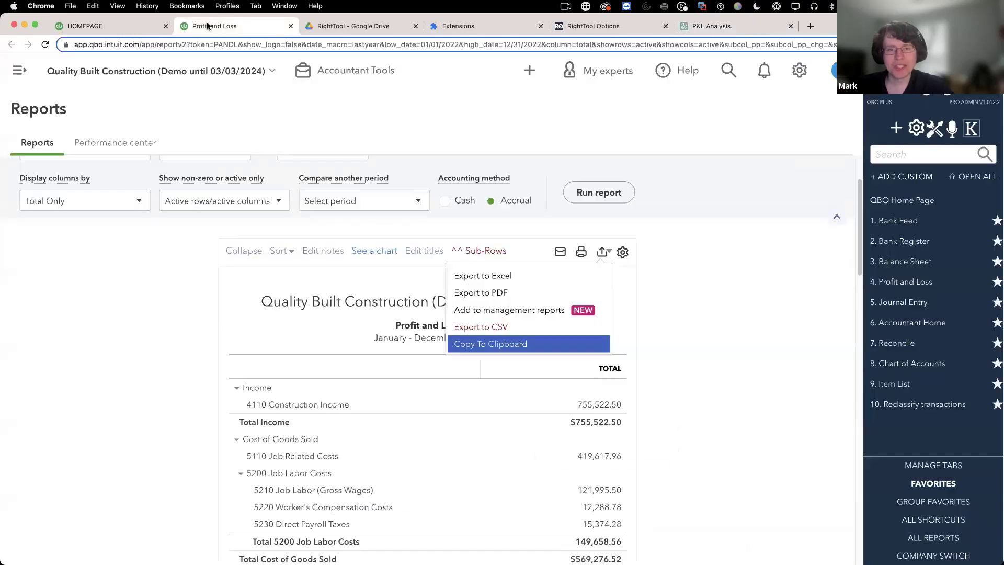
Reload the 2022 Profit and Loss report and add a notes box to it
click(45, 44)
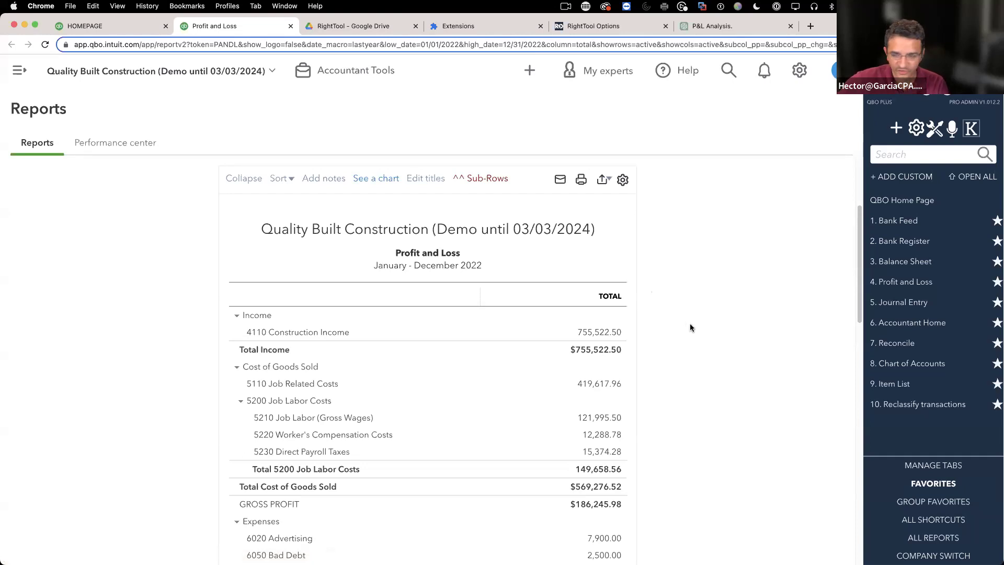
scroll(698, 316, down, 10)
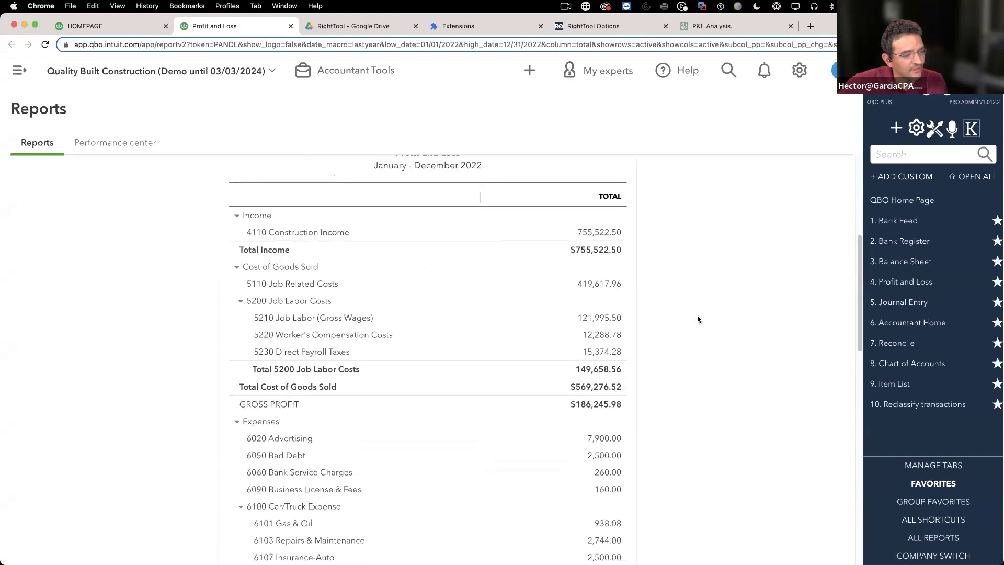
scroll(701, 316, down, 5)
scroll(707, 316, up, 15)
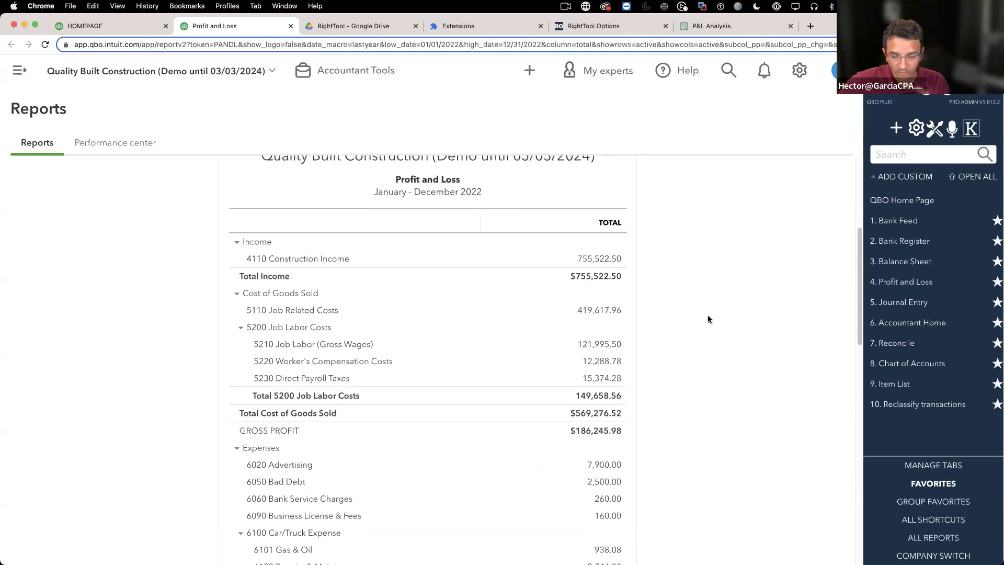
click(603, 306)
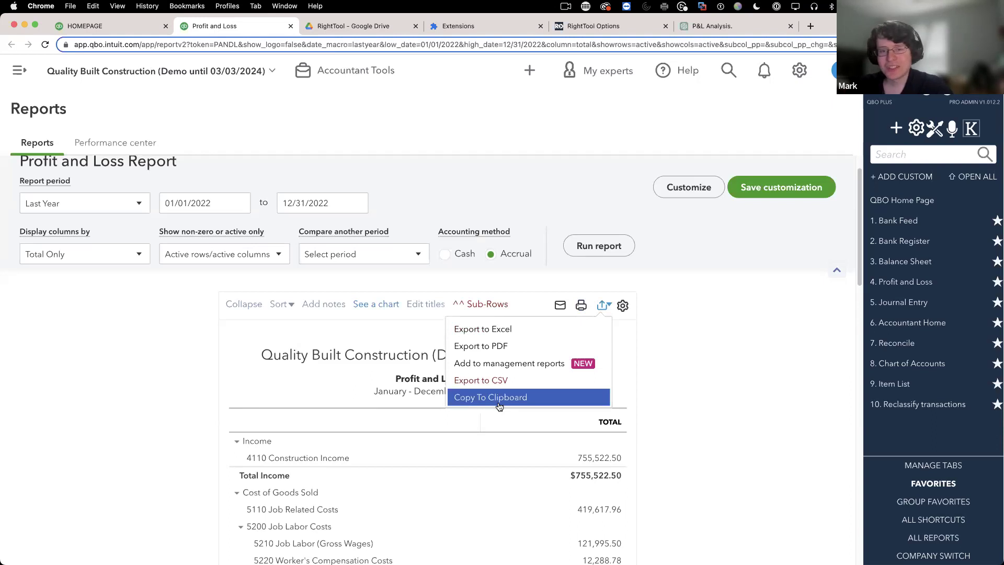
click(726, 375)
click(334, 305)
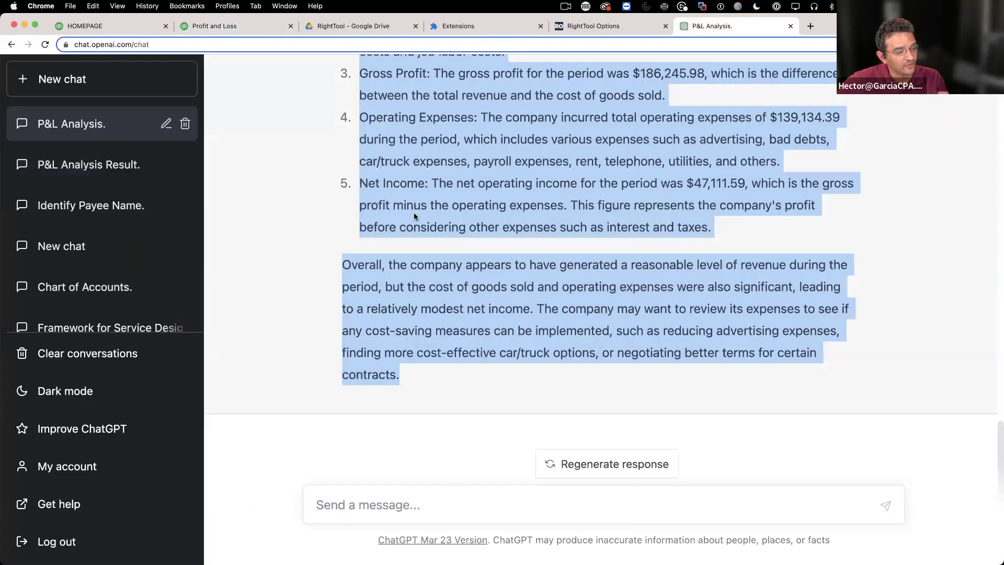
Copy the ChatGPT analysis again and place the cursor in the empty notes box below Net Income
click(732, 25)
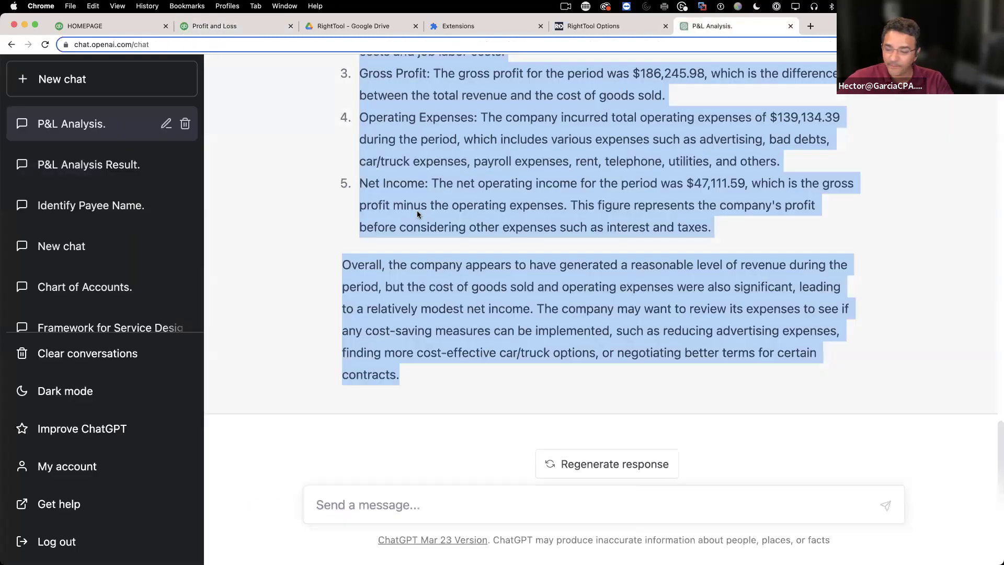
right_click(453, 178)
click(475, 198)
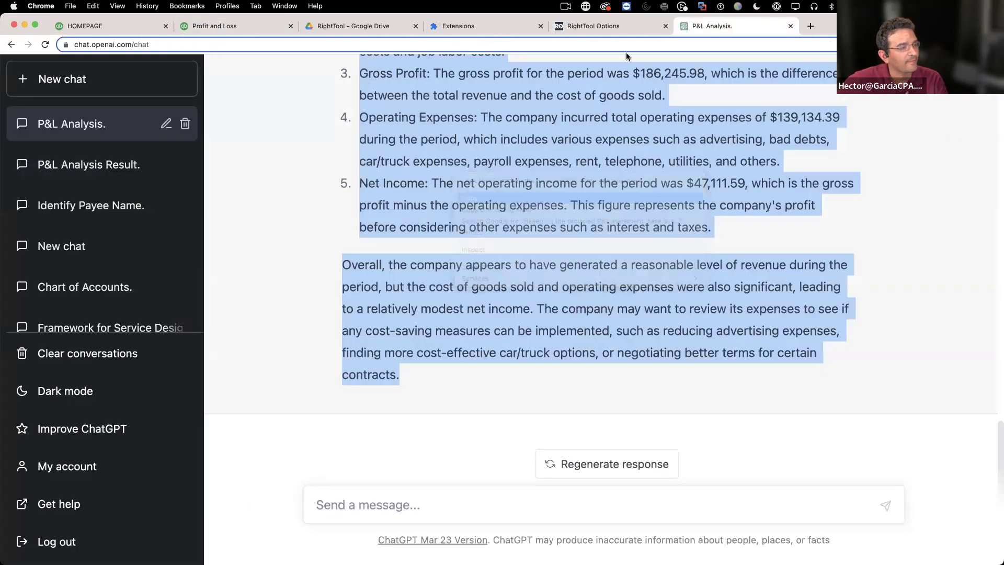
click(206, 25)
click(274, 362)
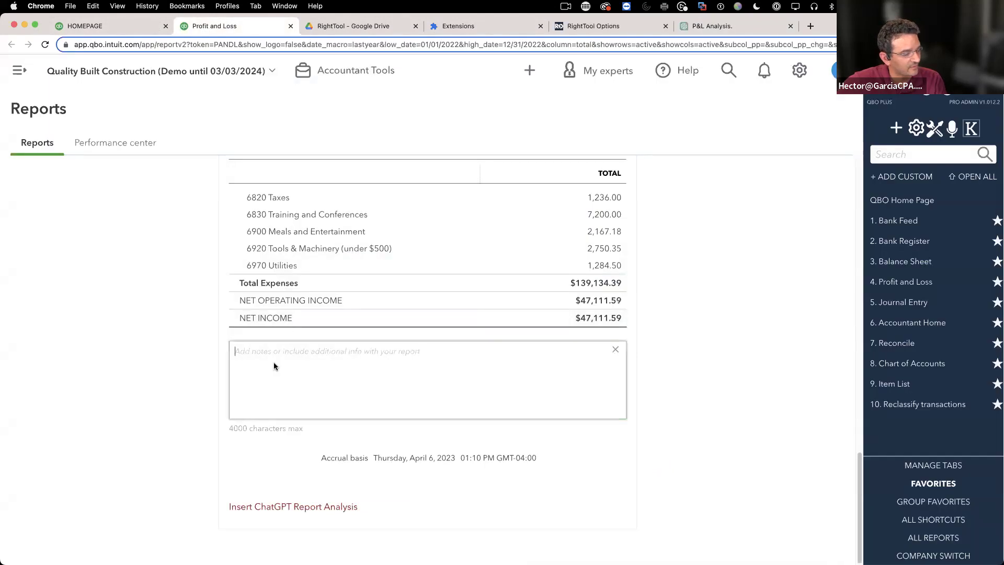
Paste the ChatGPT P&L analysis into the report notes below the $47,111.59 Net Income
right_click(274, 362)
click(293, 437)
scroll(440, 418, up, 3)
click(170, 439)
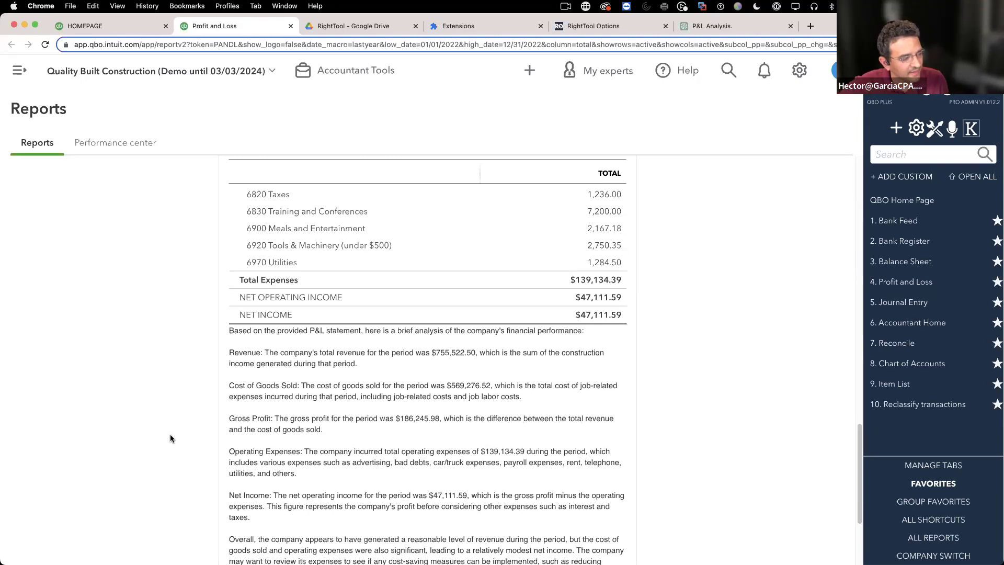
Open and close the Insert ChatGPT Report Analysis prompt, then show RightTool Options' Beta PRO page
scroll(171, 438, down, 3)
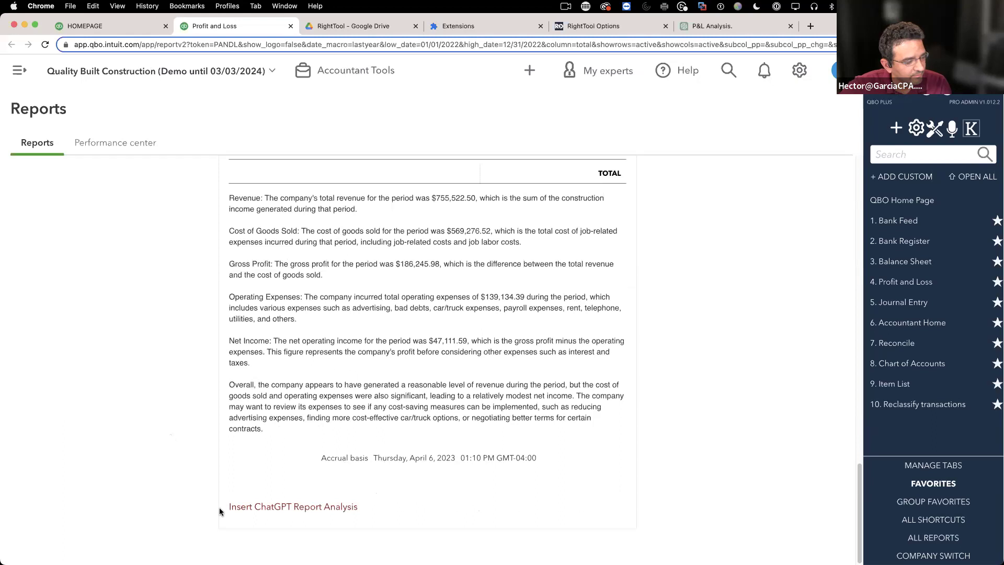
click(282, 507)
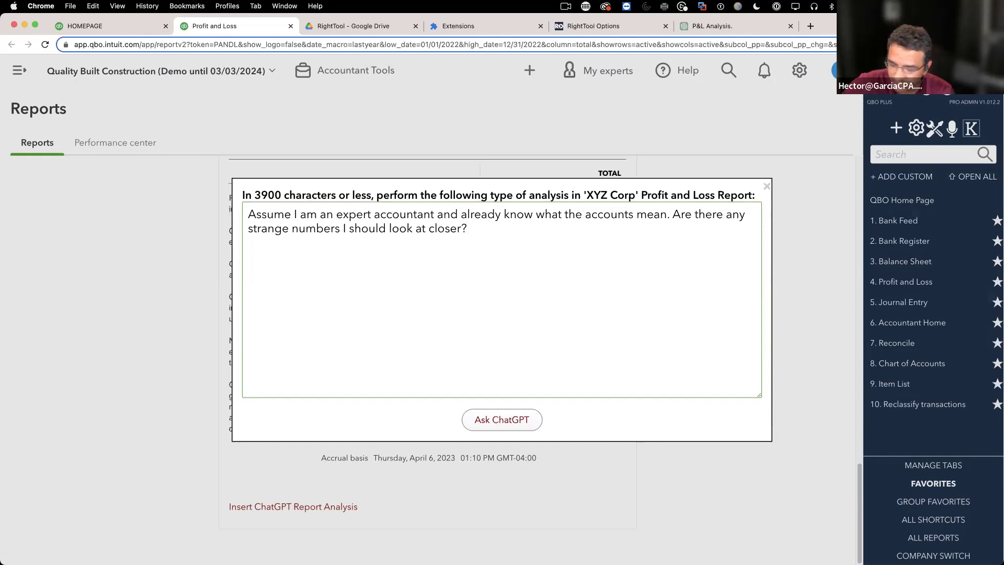
click(767, 186)
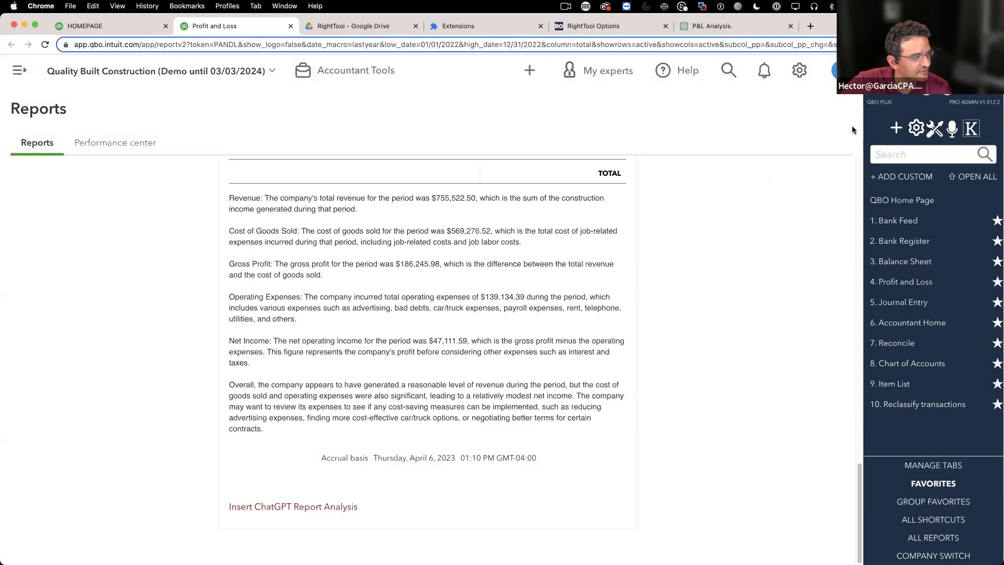
click(937, 129)
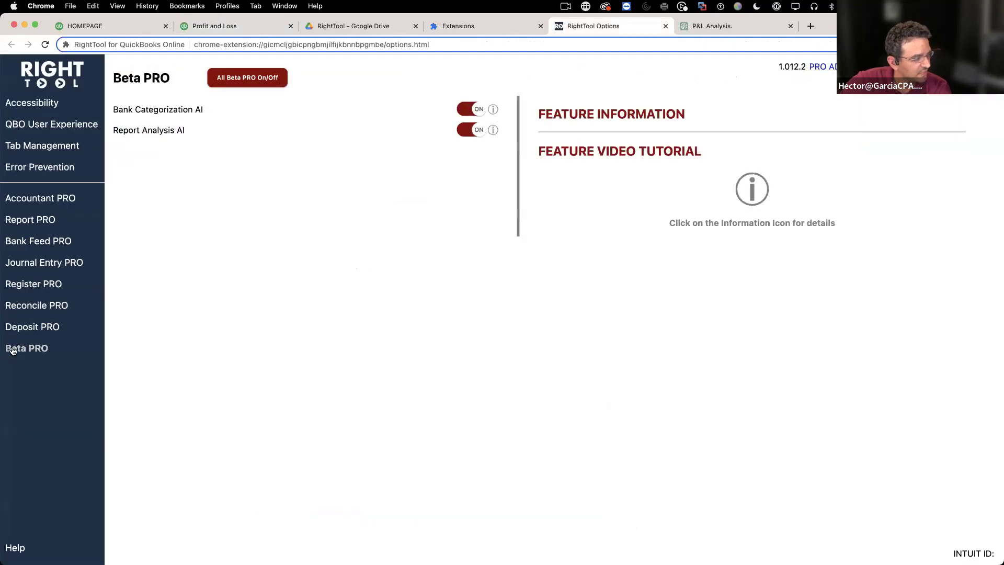